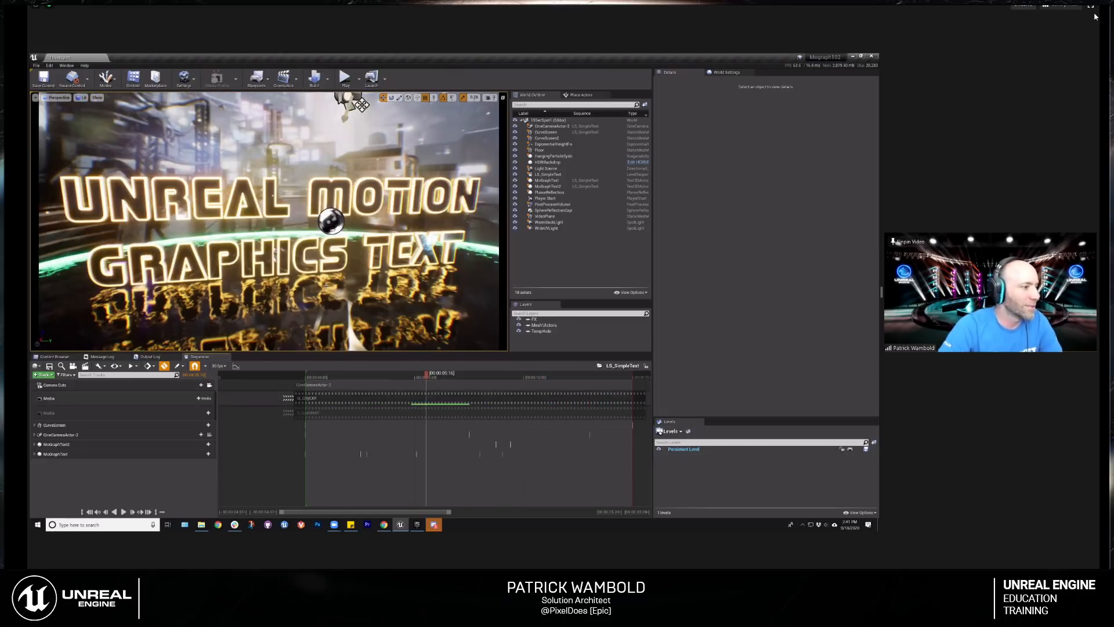
# Step: Select the curved screen mesh behind the text from a wider viewpoint showing the whole stage
pyautogui.moveTo(271, 235); pyautogui.dragTo(308, 231, button='right')
pyautogui.press('s')
pyautogui.press('w')
pyautogui.press('s')
pyautogui.press('w')
pyautogui.press('a')
pyautogui.press('s')
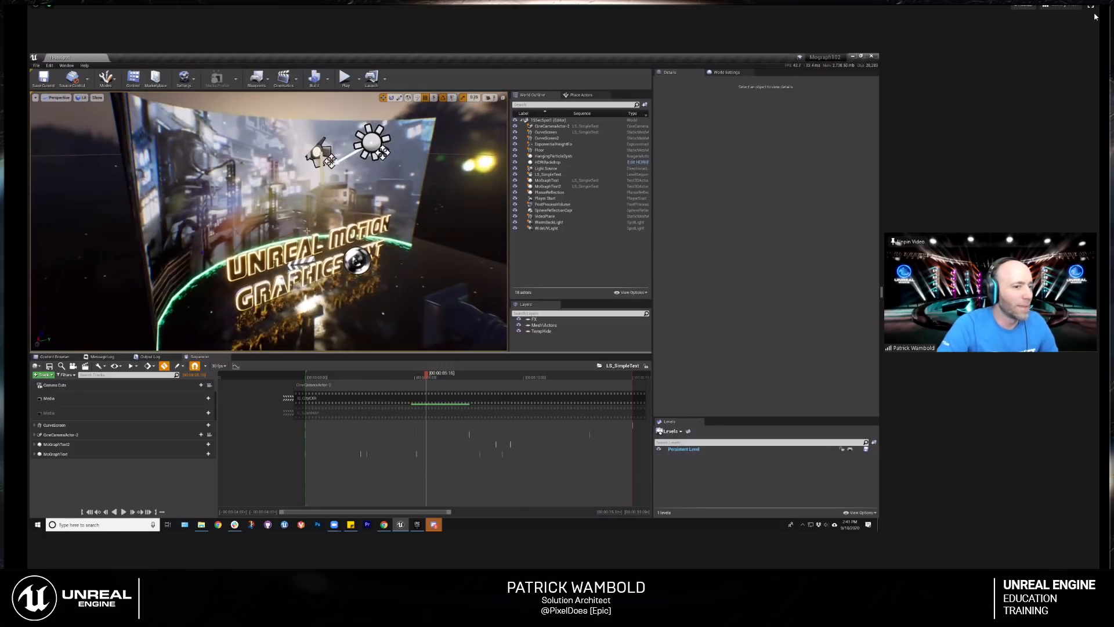
pyautogui.click(199, 200)
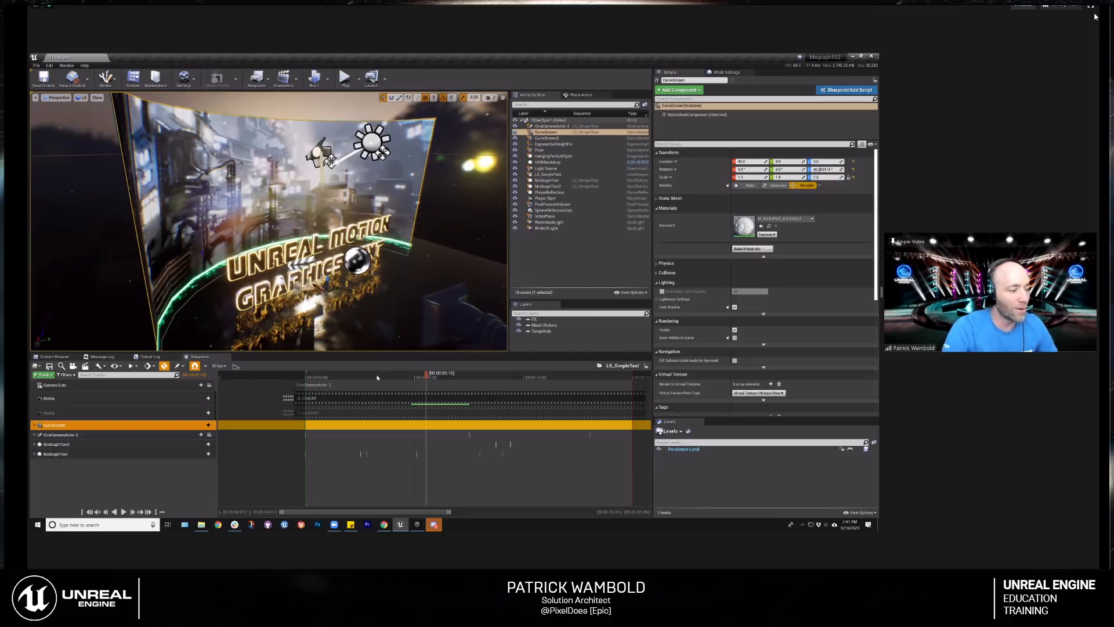
# Step: Scrub the sequence back and forth around 4 to 5 seconds to preview the media on the curved screen
pyautogui.moveTo(427, 376); pyautogui.dragTo(408, 376)
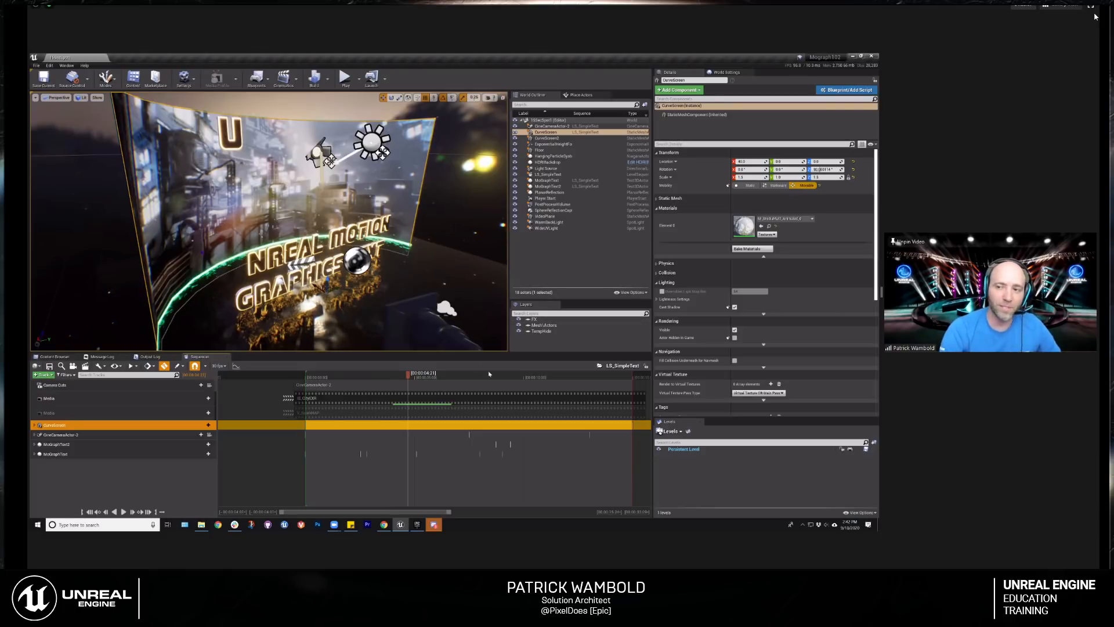
pyautogui.moveTo(405, 376); pyautogui.dragTo(414, 377)
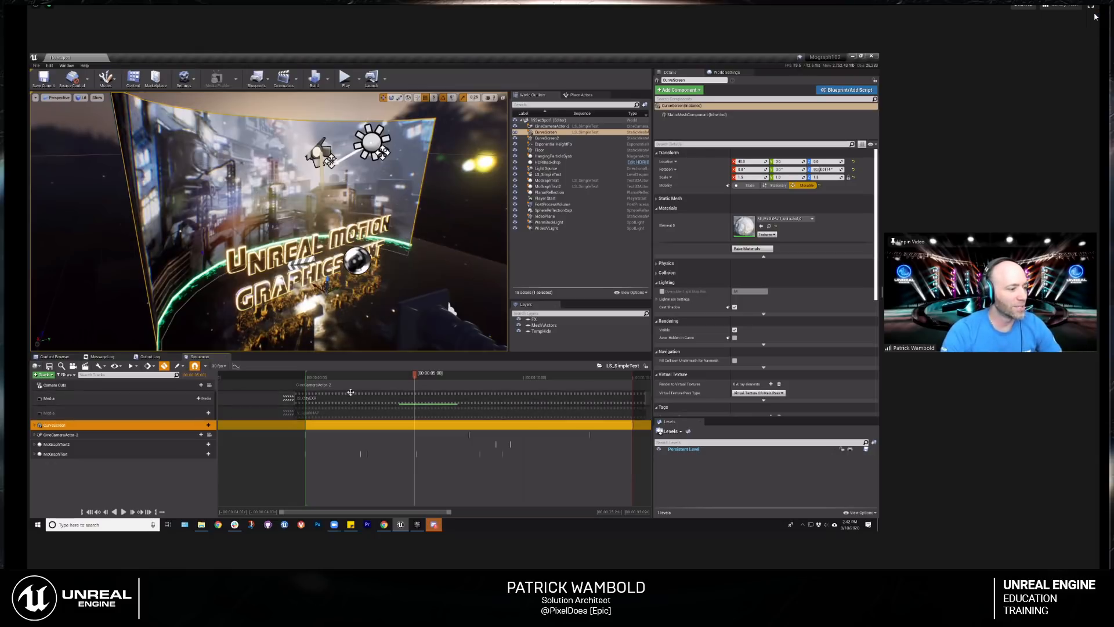
pyautogui.moveTo(404, 379)
pyautogui.mouseDown()
pyautogui.moveTo(374, 379)
pyautogui.moveTo(401, 379)
pyautogui.mouseUp()
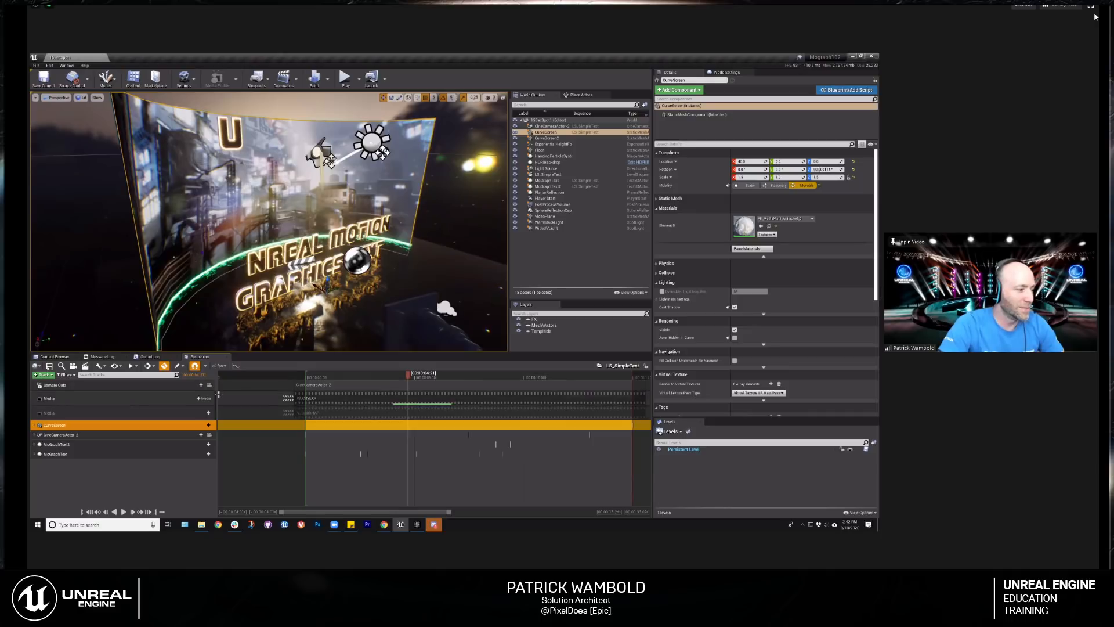
# Step: Examine the Media folder's sources and Player1 media player, and the project's Materials folder
pyautogui.click(398, 393)
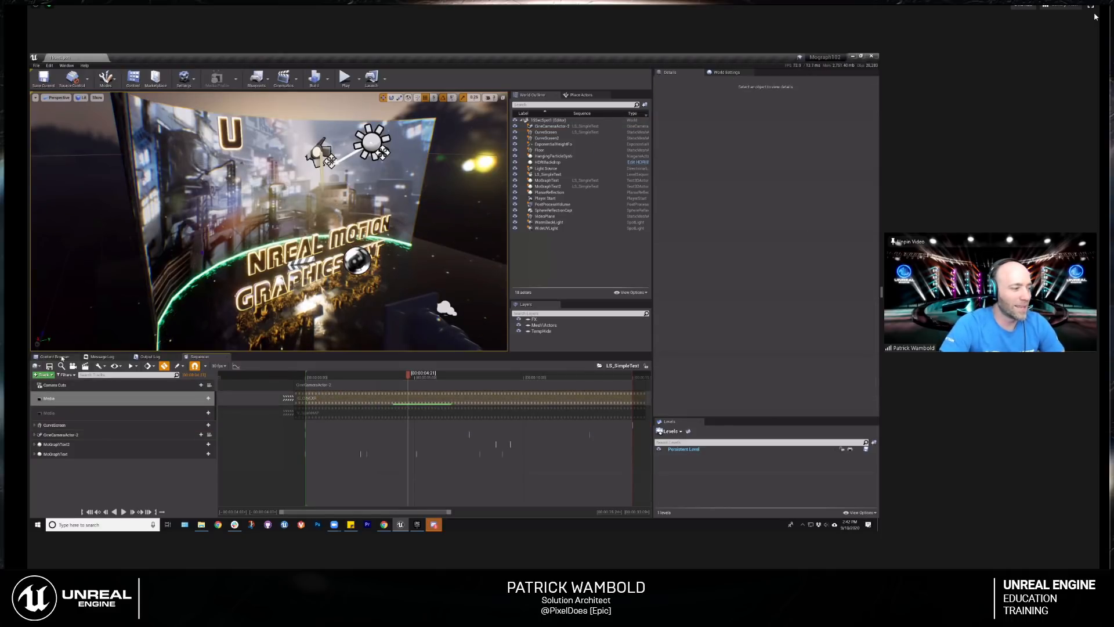
pyautogui.click(56, 356)
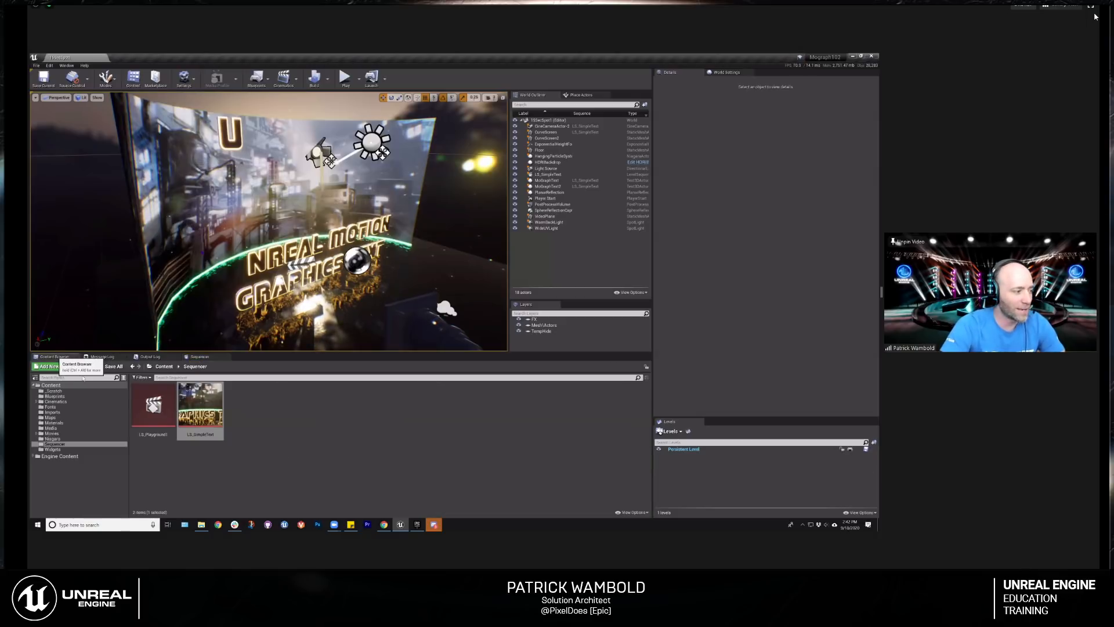
pyautogui.click(58, 428)
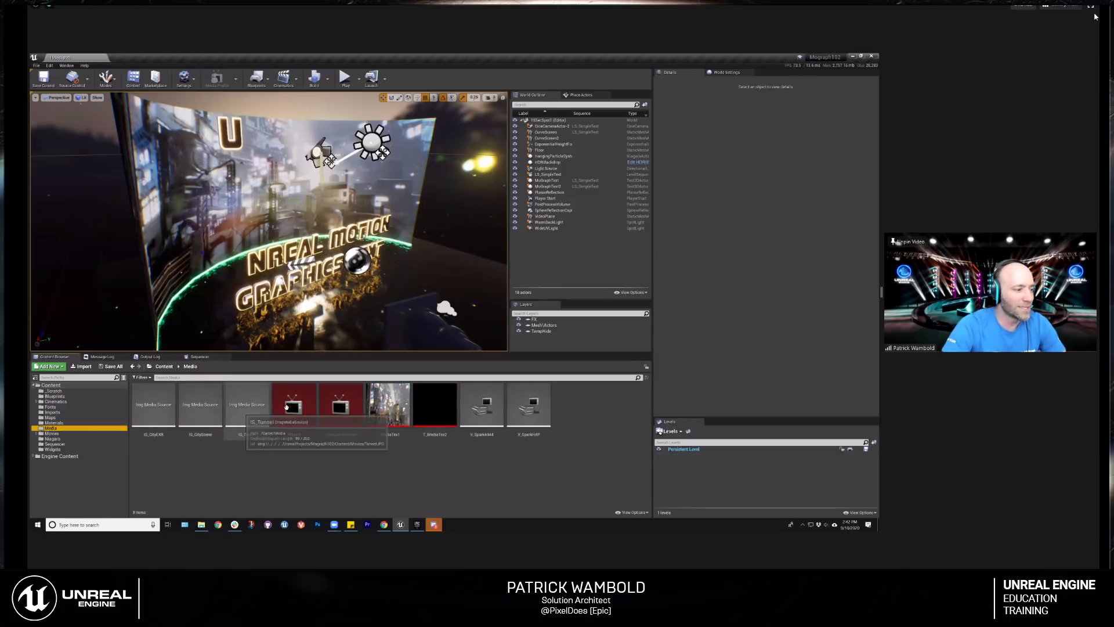
pyautogui.click(266, 431)
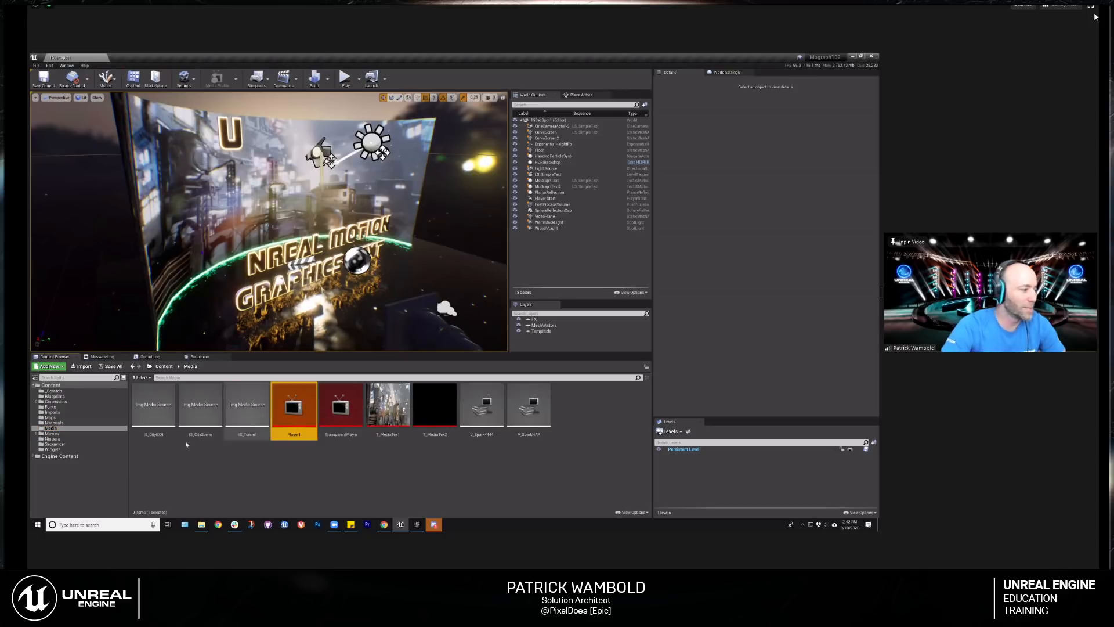
pyautogui.click(122, 423)
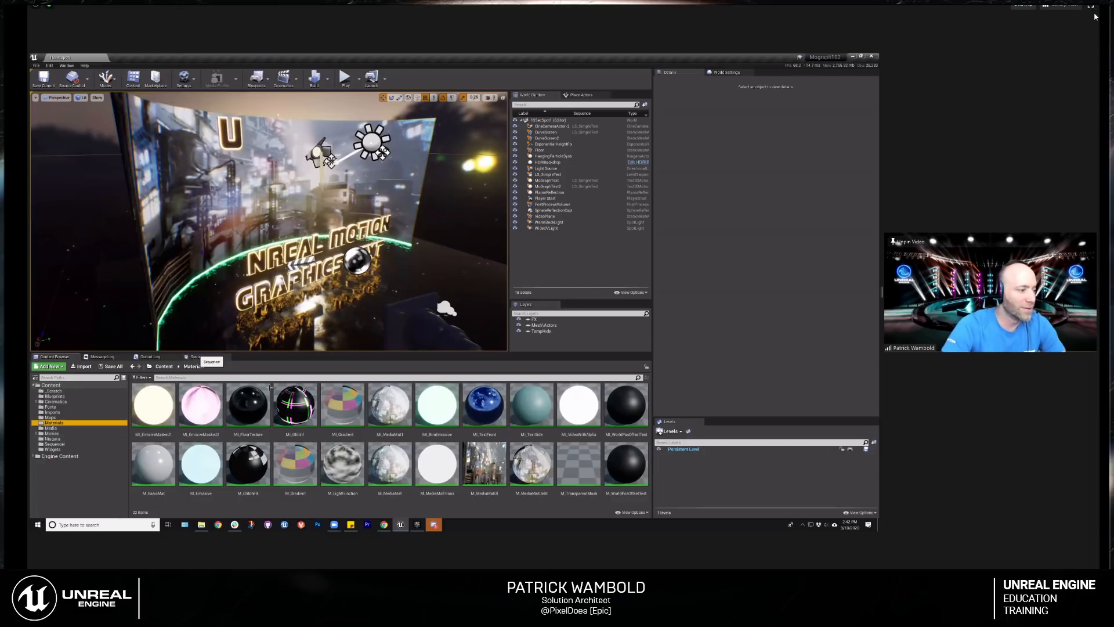
# Step: Inspect the properties of the first media track's section in the LS_SimpleTest sequence, including its media source and media texture
pyautogui.click(199, 356)
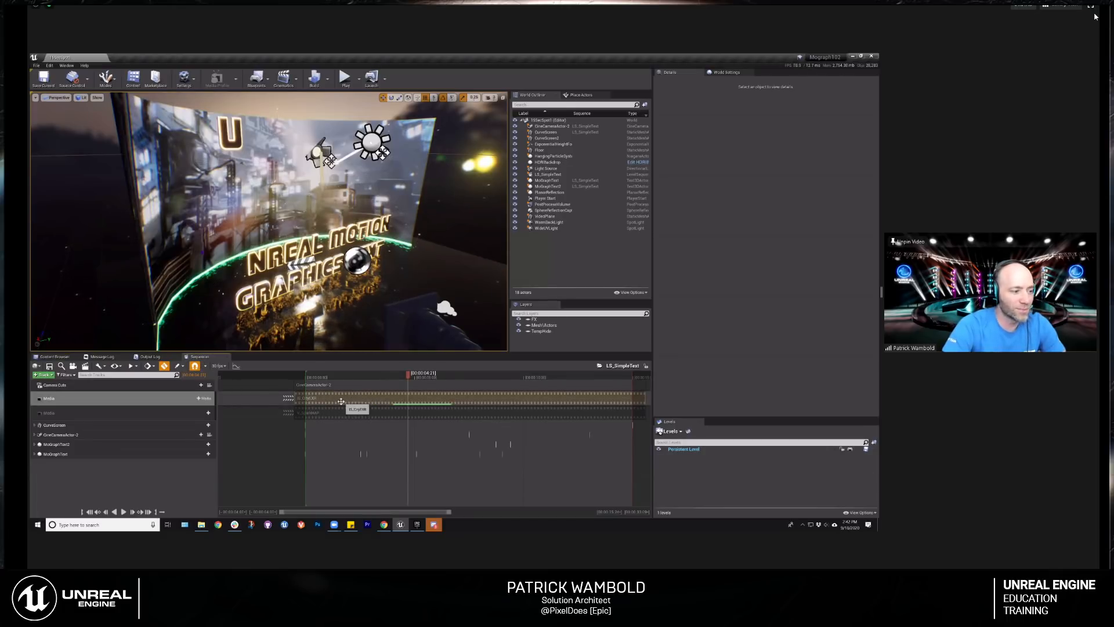
pyautogui.rightClick(370, 400)
pyautogui.moveTo(383, 402)
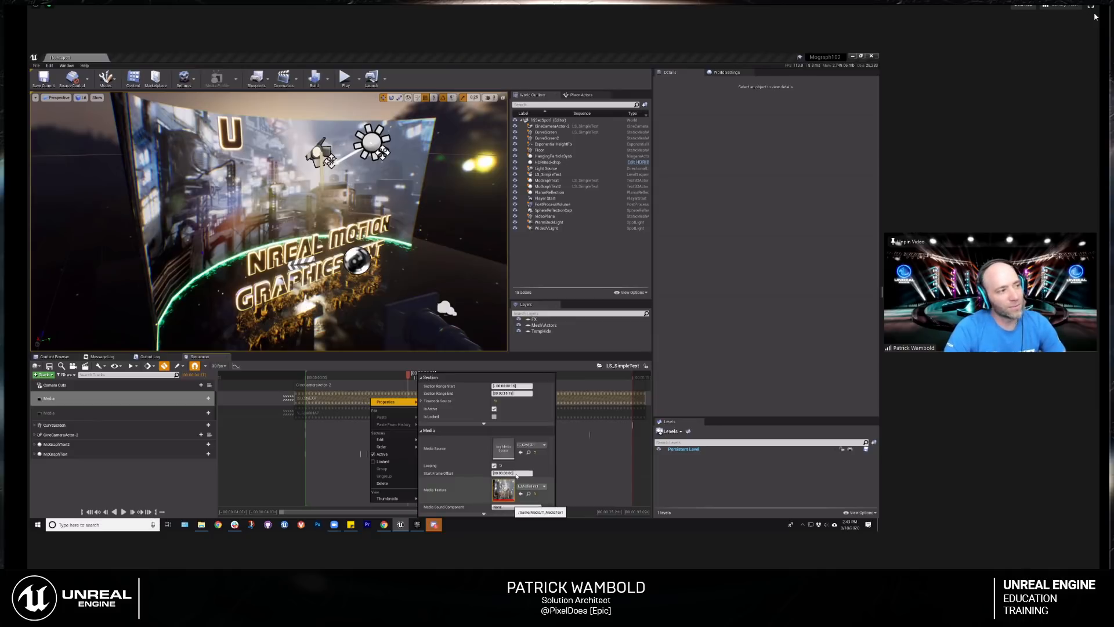
# Step: Inspect the media player and video widget nodes in the Level Blueprint's event graph, and close the blueprint
pyautogui.click(259, 79)
pyautogui.click(278, 127)
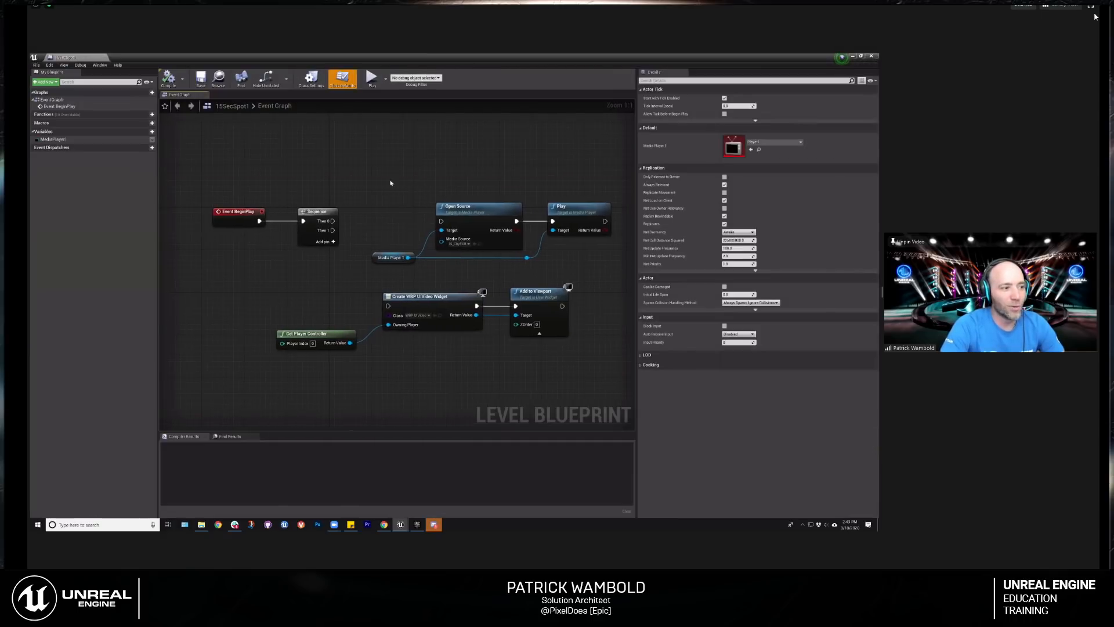
pyautogui.moveTo(390, 177); pyautogui.dragTo(606, 266)
pyautogui.moveTo(201, 167); pyautogui.dragTo(582, 259)
pyautogui.click(373, 183)
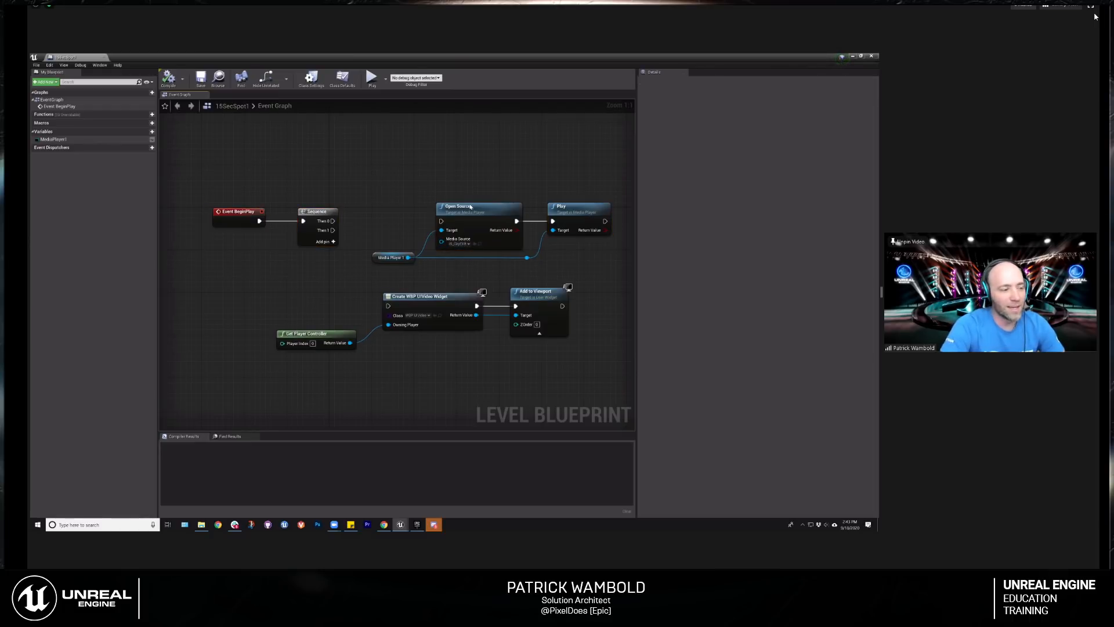
pyautogui.click(104, 57)
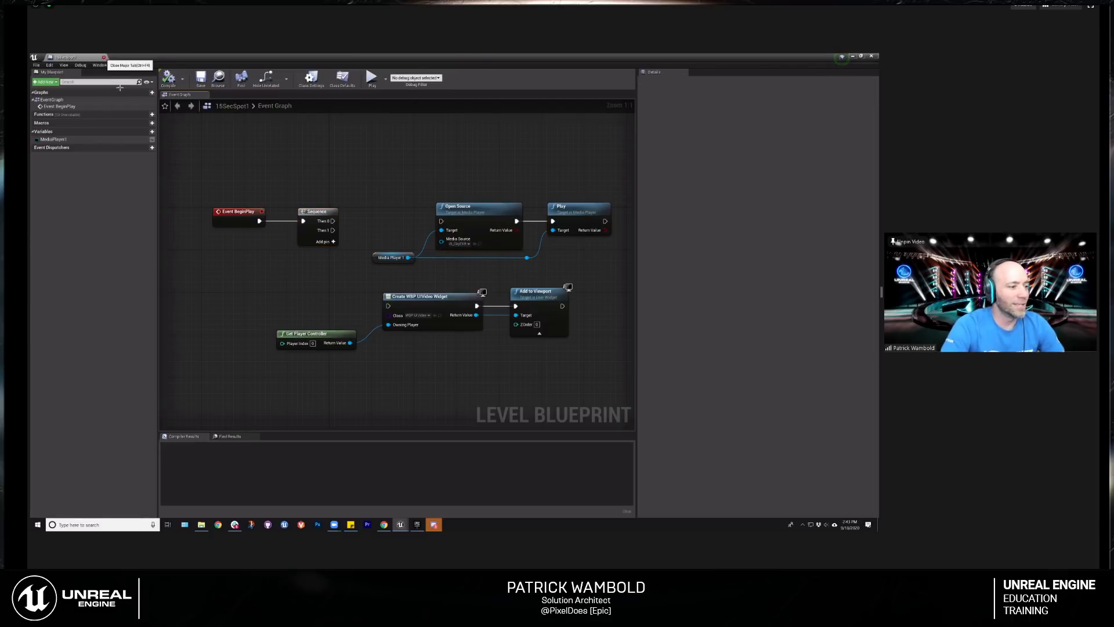
# Step: Add a Media Track to the sequence, view its available media sources, and delete the track again
pyautogui.moveTo(410, 376)
pyautogui.mouseDown()
pyautogui.moveTo(333, 378)
pyautogui.moveTo(526, 384)
pyautogui.moveTo(395, 385)
pyautogui.mouseUp()
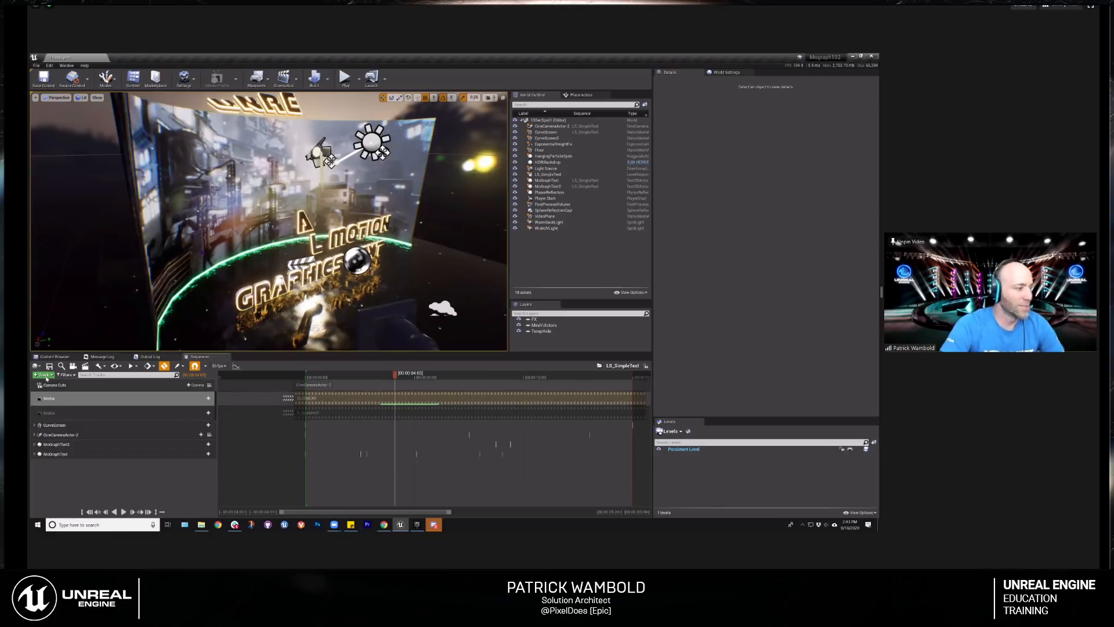
pyautogui.click(46, 375)
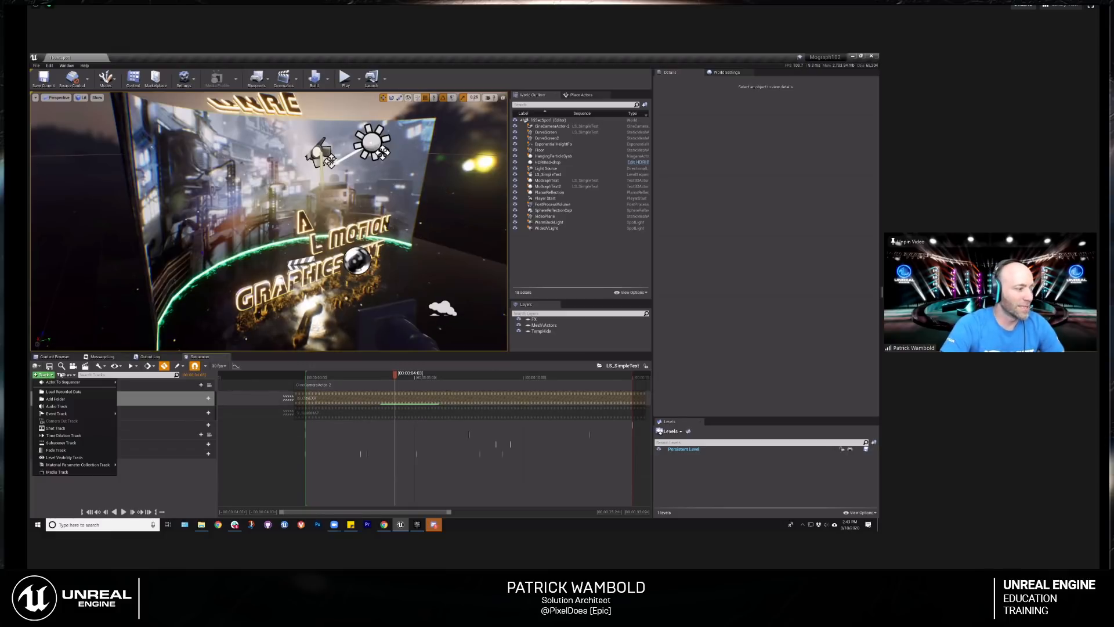
pyautogui.click(68, 472)
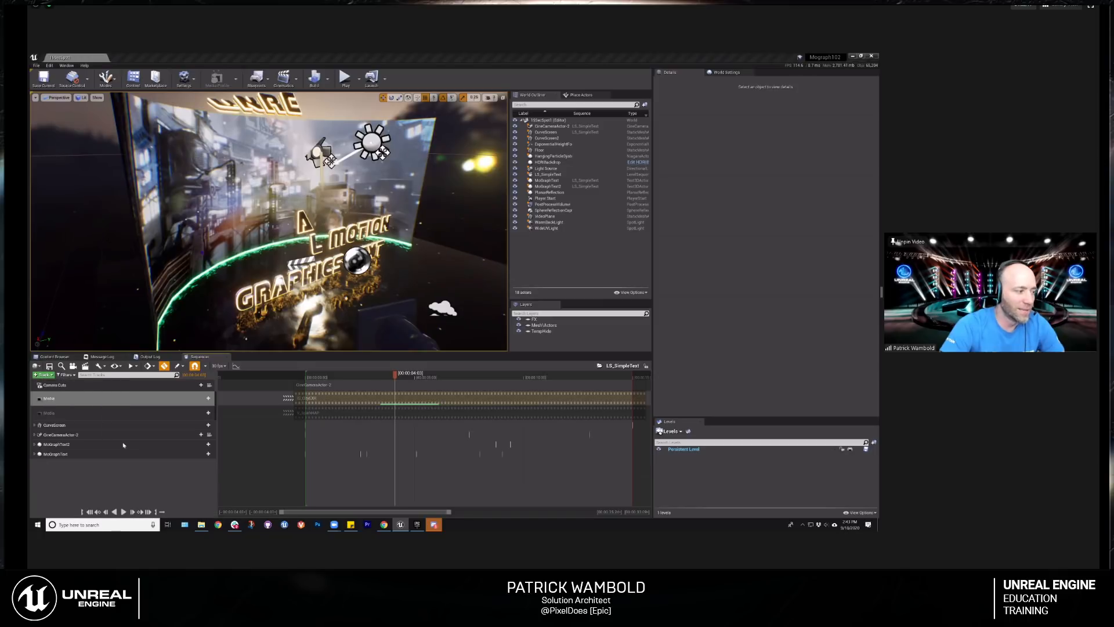
pyautogui.click(205, 424)
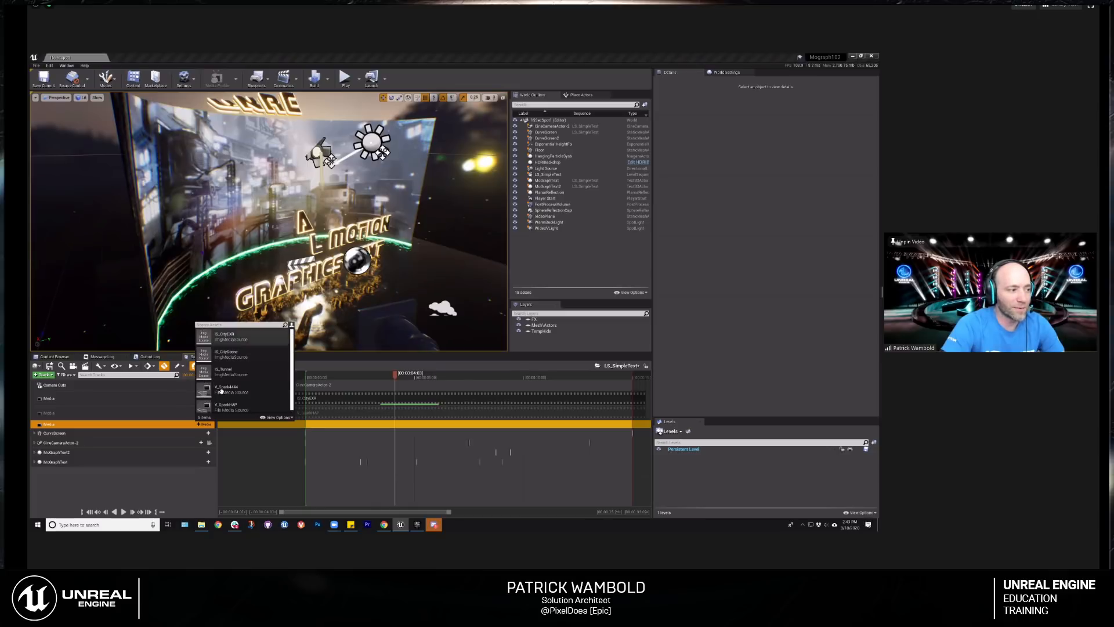
pyautogui.click(165, 488)
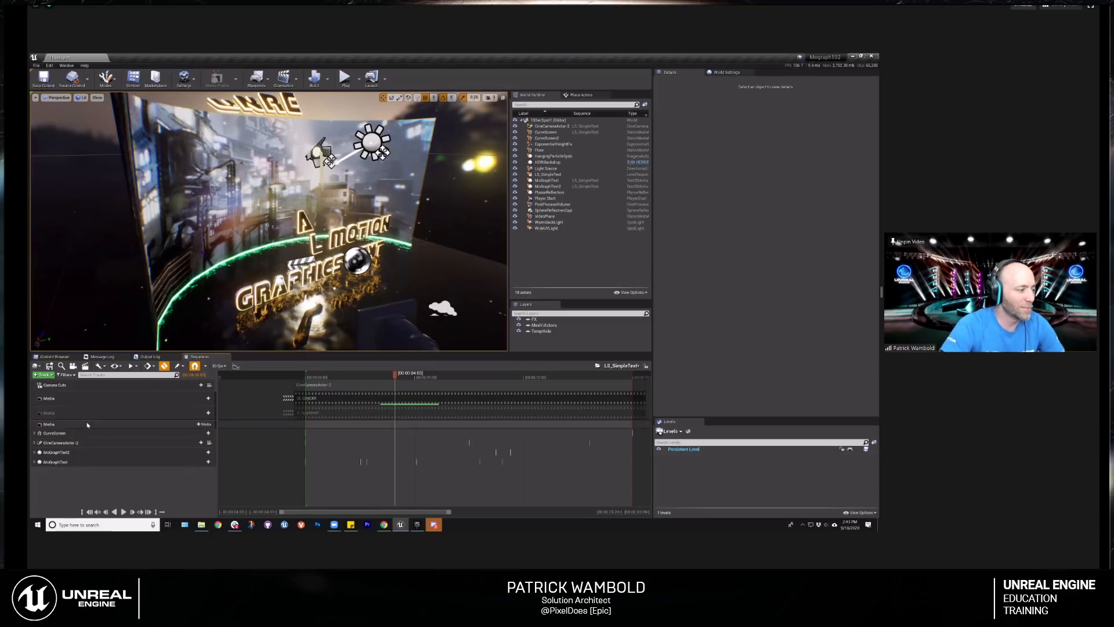
pyautogui.click(89, 425)
pyautogui.press('Delete')
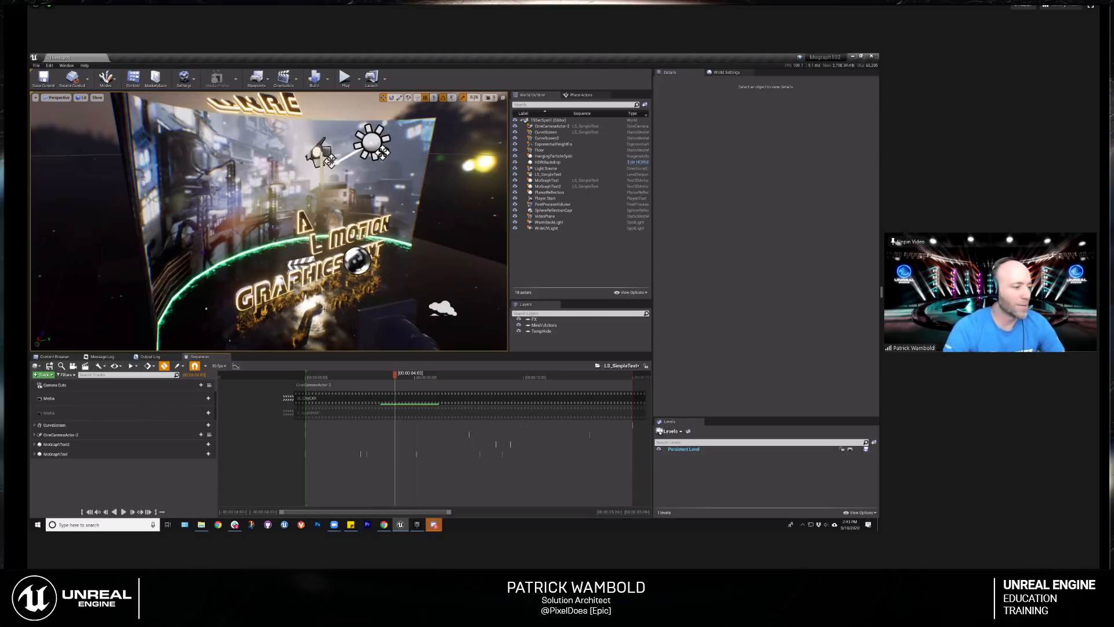
# Step: Scrub through the sequence up to its end and back to preview the first media track with the text animation
pyautogui.moveTo(395, 377); pyautogui.dragTo(435, 378)
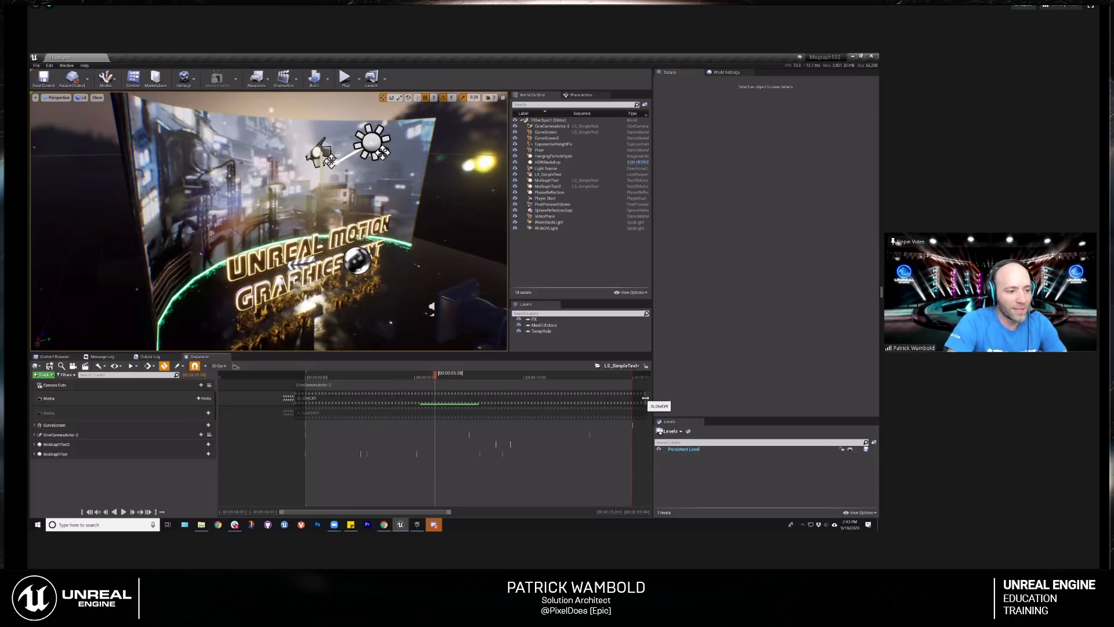
pyautogui.moveTo(630, 400)
pyautogui.mouseDown()
pyautogui.moveTo(445, 399)
pyautogui.moveTo(447, 379)
pyautogui.moveTo(541, 383)
pyautogui.moveTo(425, 384)
pyautogui.moveTo(641, 404)
pyautogui.mouseUp()
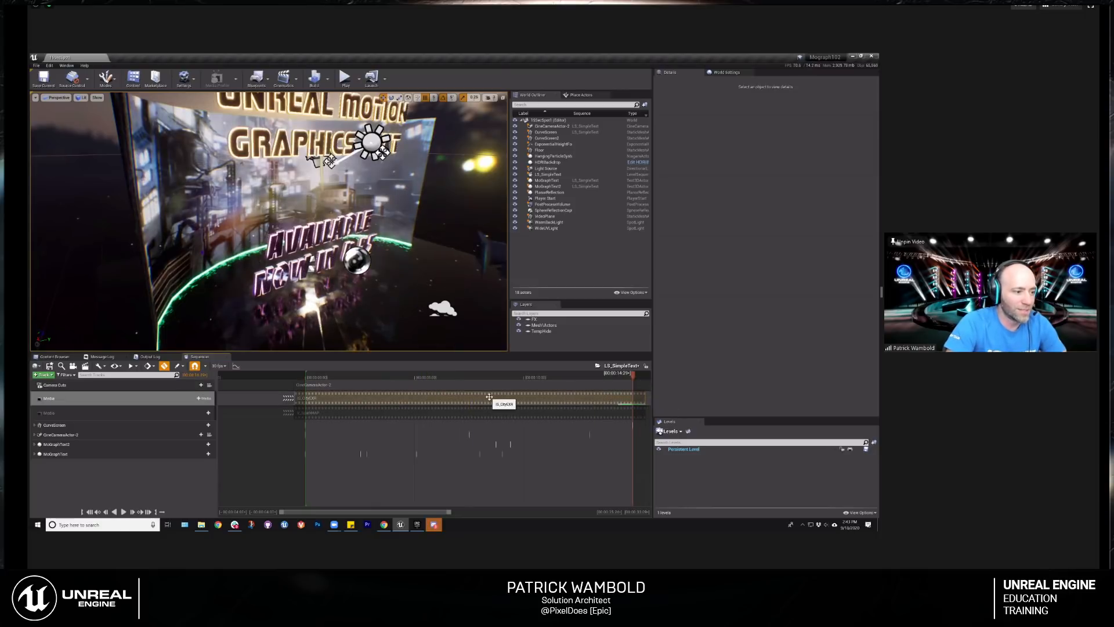
pyautogui.moveTo(495, 380); pyautogui.dragTo(453, 382)
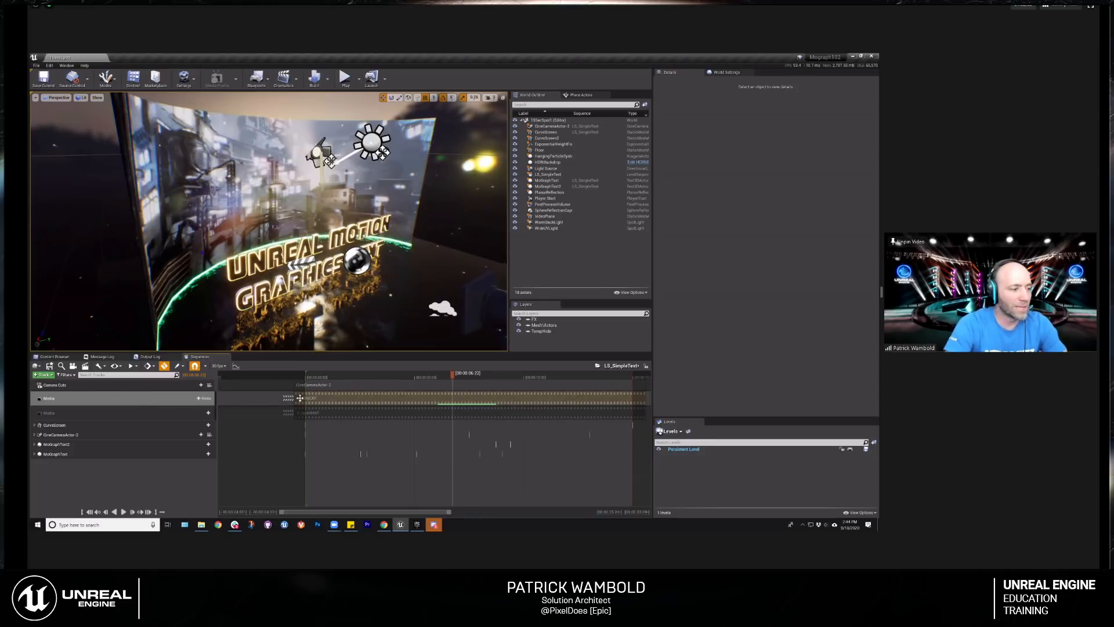
pyautogui.click(389, 377)
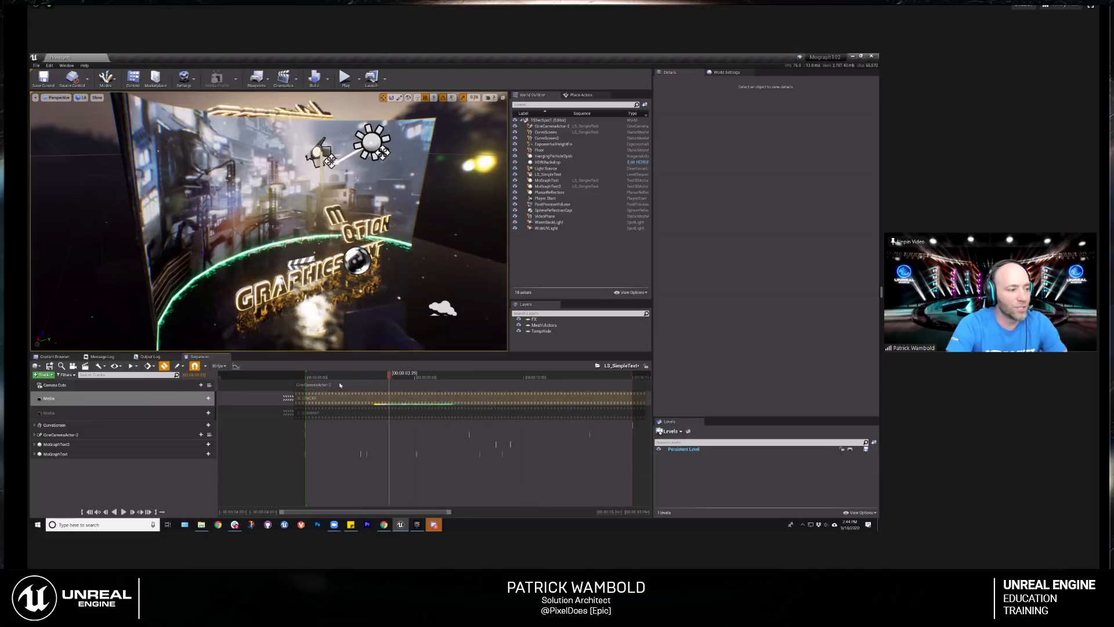
pyautogui.click(324, 377)
pyautogui.click(411, 378)
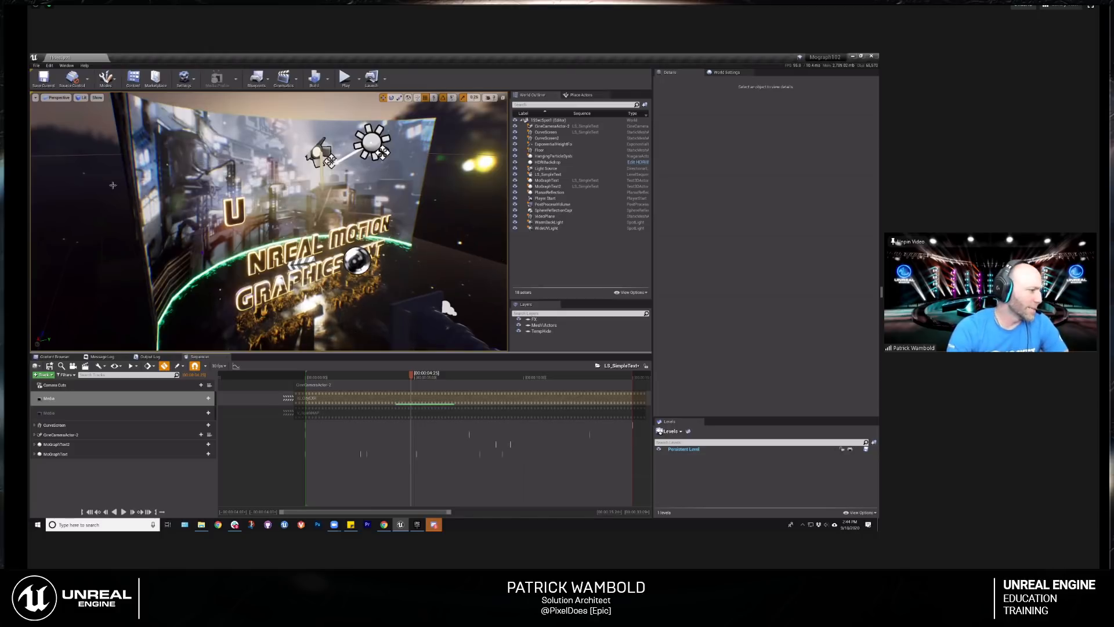
# Step: Set the Emissive parameter of the media material instance in the Materials folder to 0.3, and save it
pyautogui.click(56, 357)
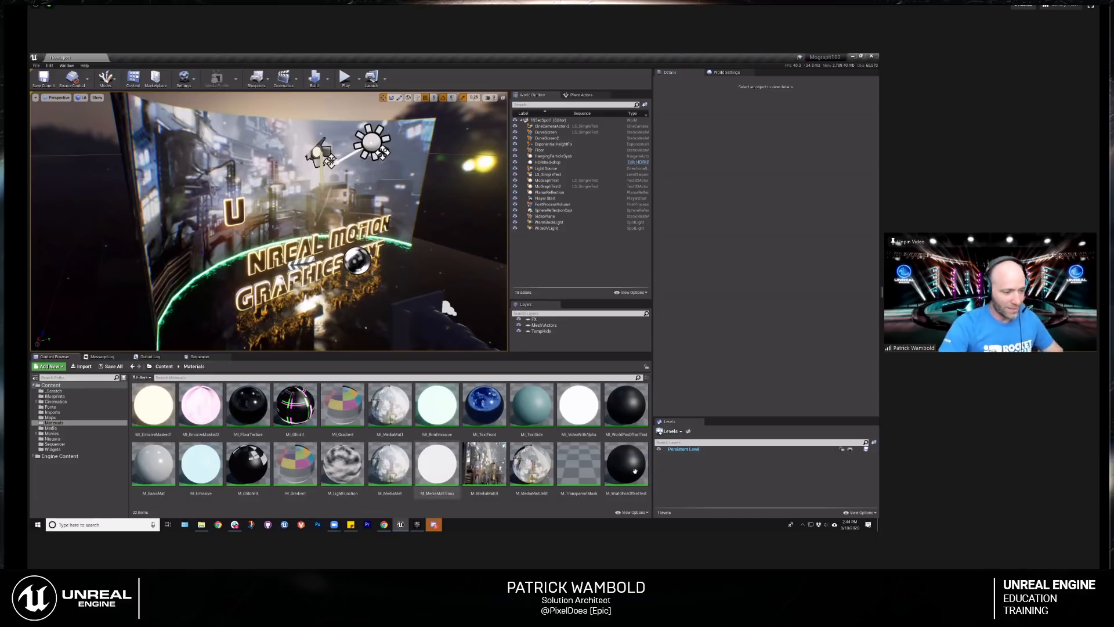
pyautogui.moveTo(493, 449)
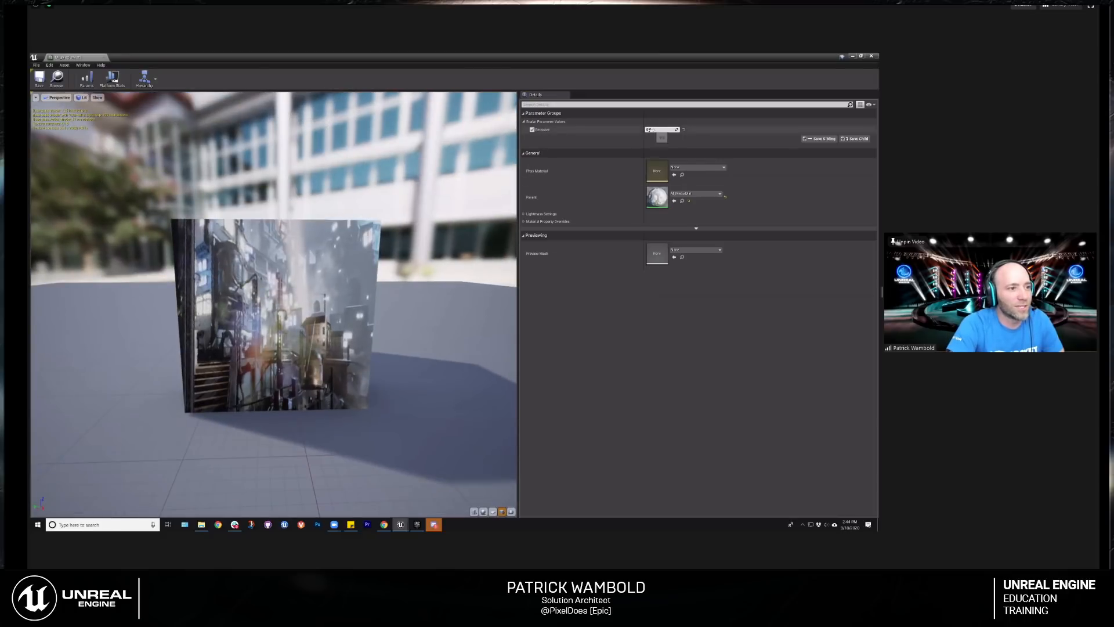
pyautogui.moveTo(661, 130); pyautogui.dragTo(684, 129)
pyautogui.click(665, 129)
pyautogui.write('0.3')
pyautogui.press('Return')
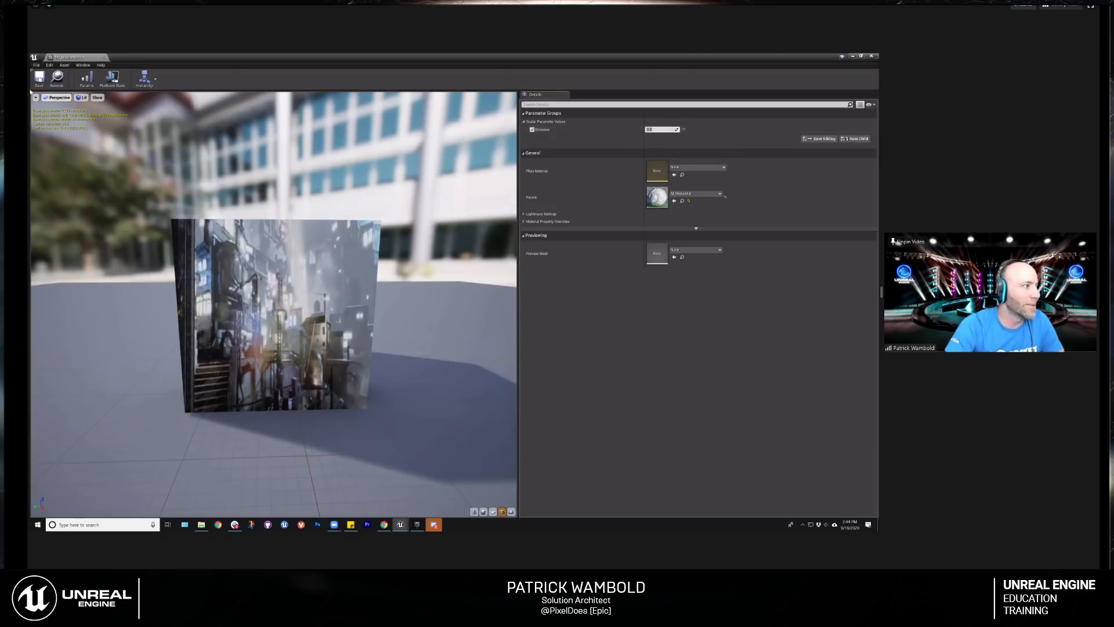
pyautogui.click(39, 77)
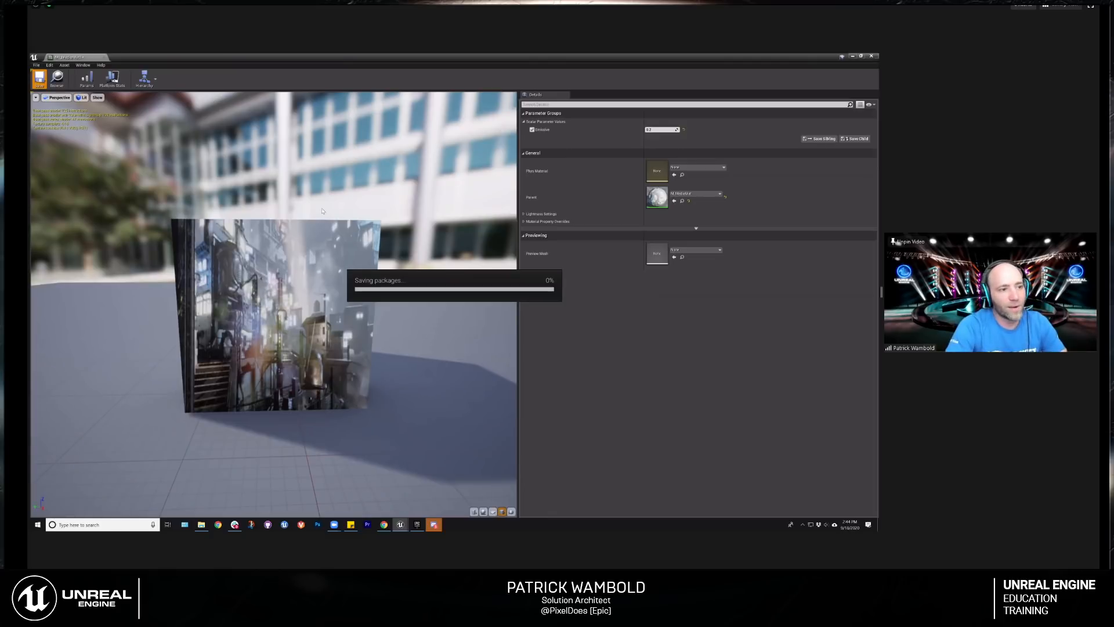
pyautogui.click(104, 58)
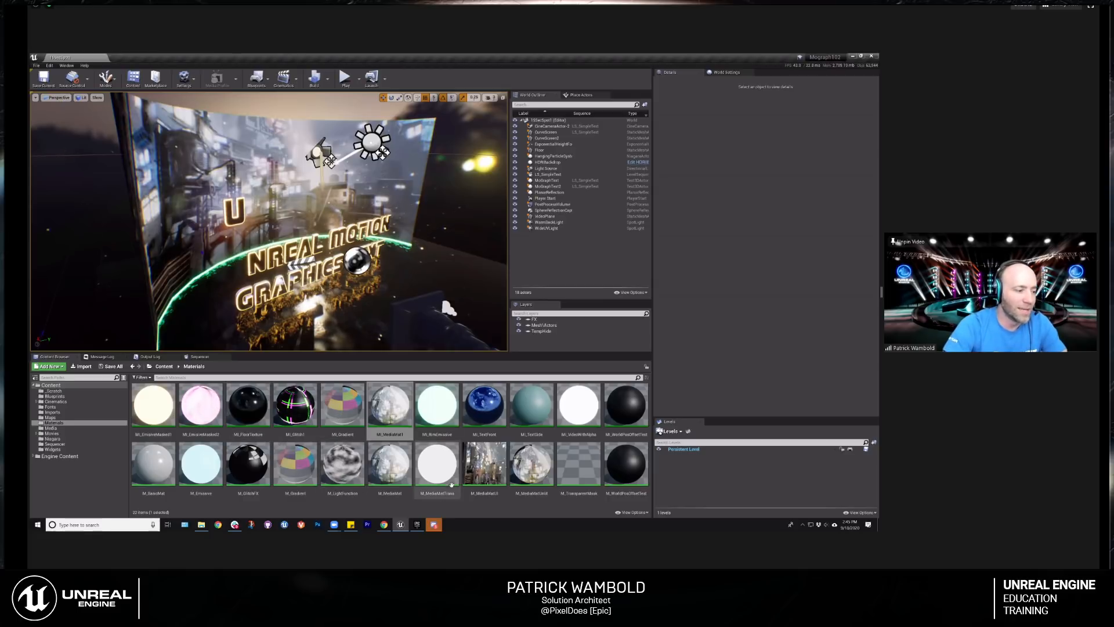
# Step: Open the M_MediaMat material and inspect its Texture Sample node with the assigned media texture
pyautogui.click(402, 470)
pyautogui.doubleClick(403, 470)
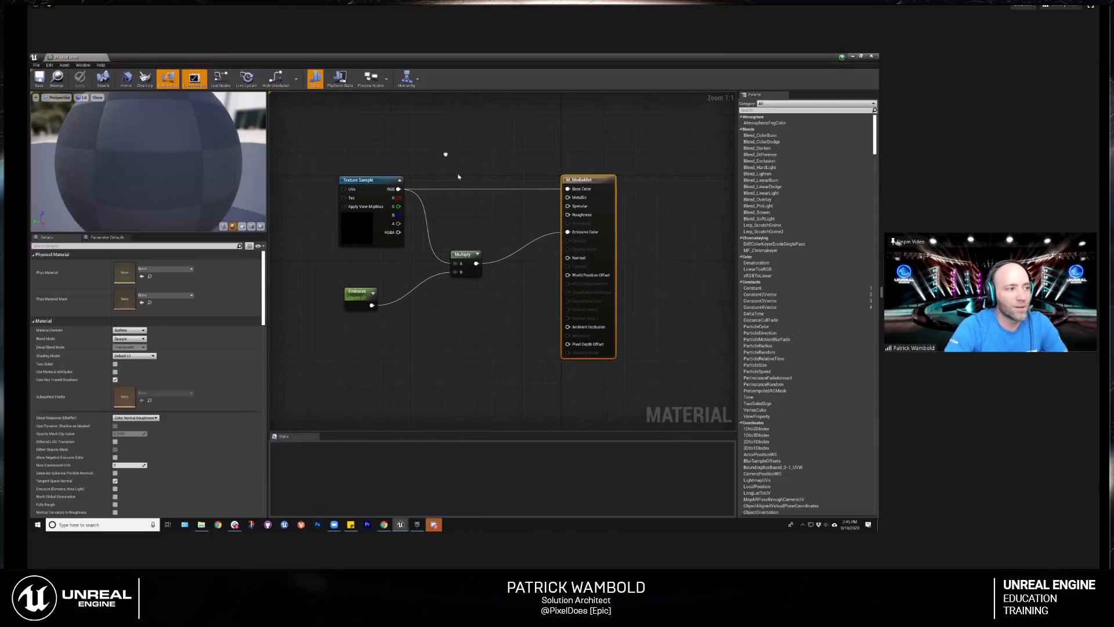
pyautogui.click(402, 231)
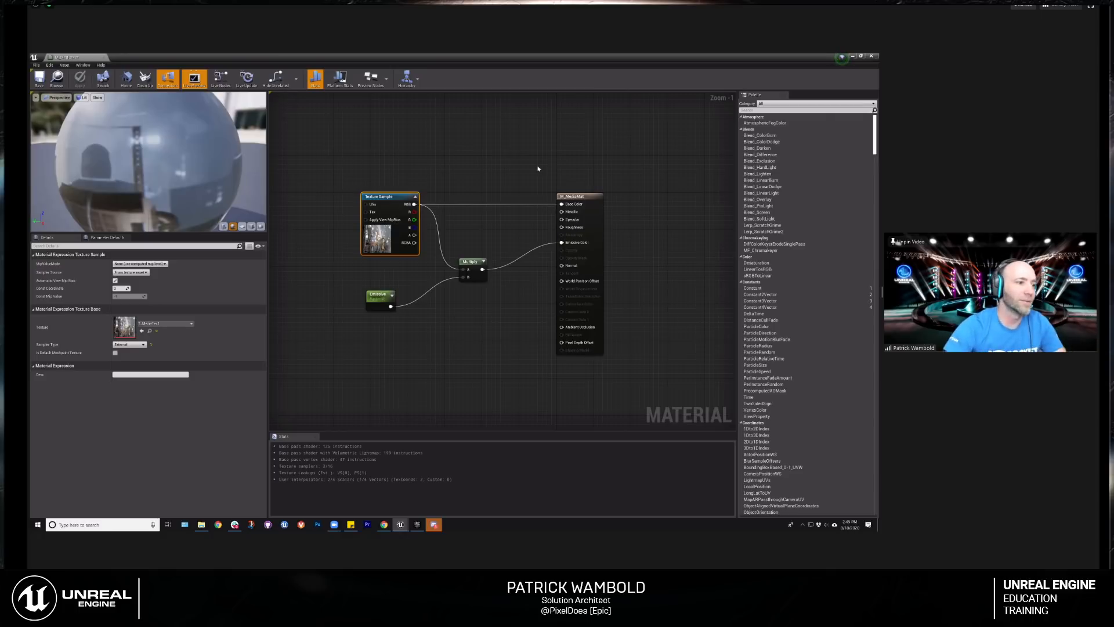
pyautogui.moveTo(574, 204); pyautogui.dragTo(510, 215, button='right')
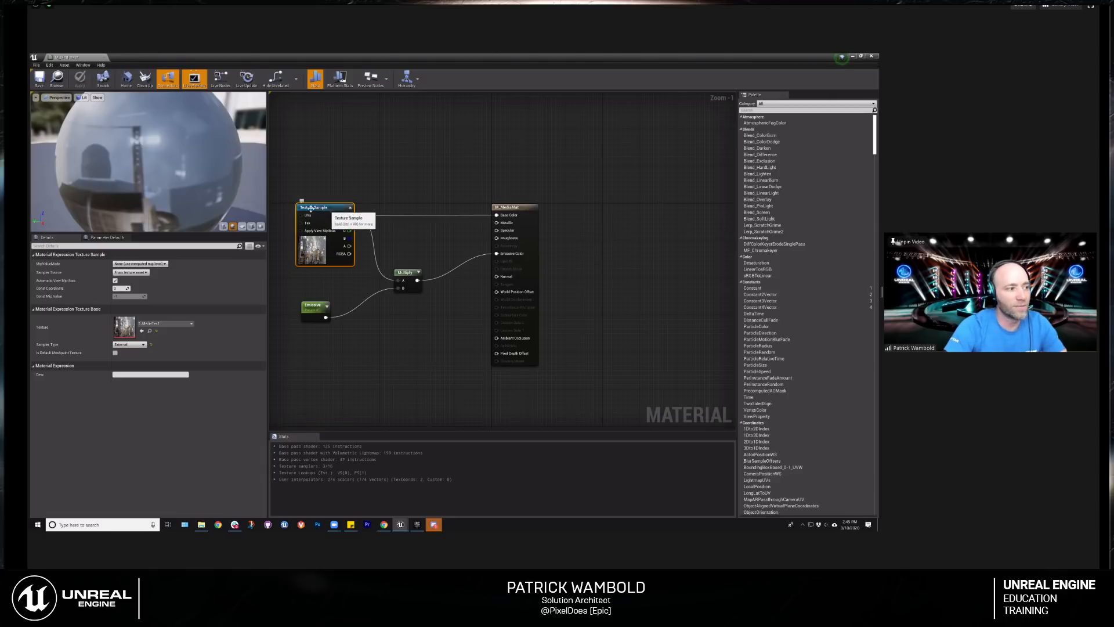
# Step: Close the M_MediaMat material editor, discarding the loose wire pulled from the Texture Sample node
pyautogui.moveTo(349, 246); pyautogui.dragTo(432, 247)
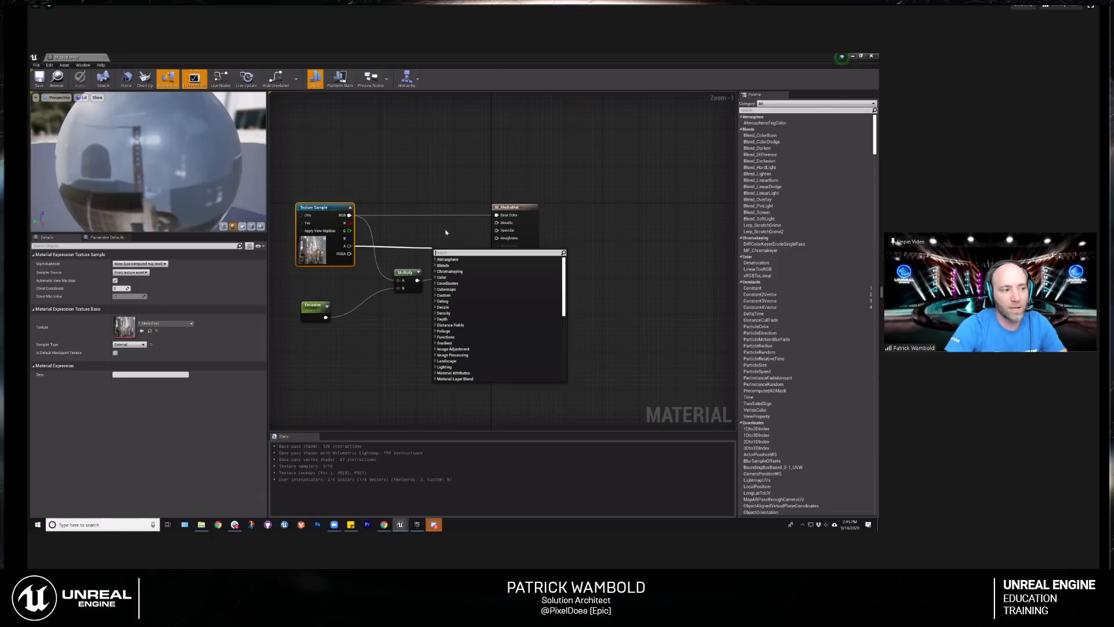
pyautogui.click(456, 179)
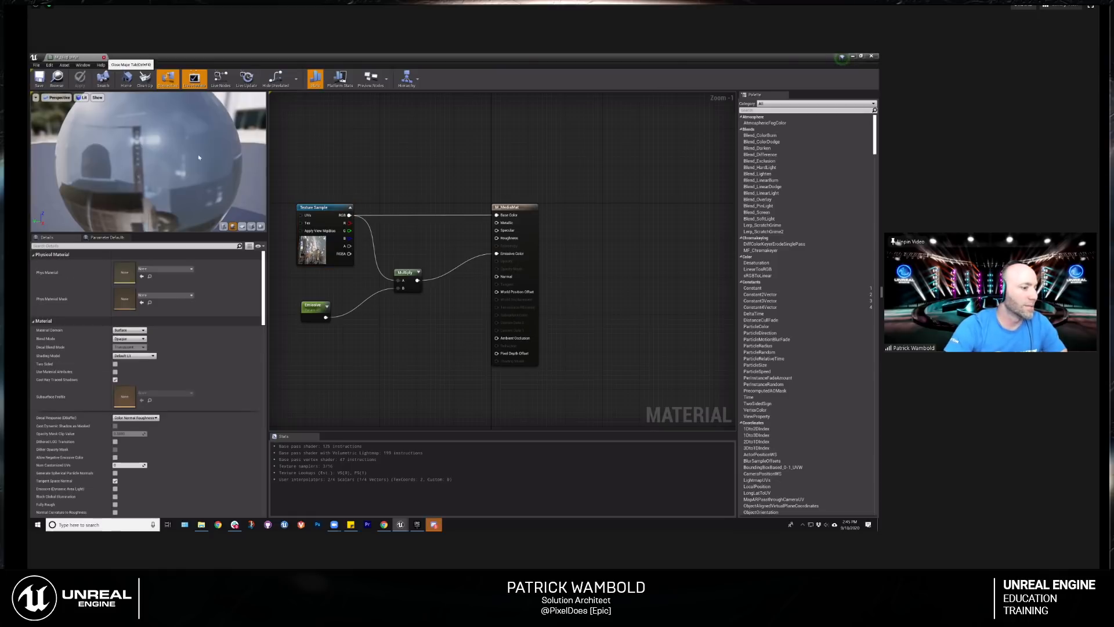
pyautogui.click(104, 58)
# Step: Duplicate the M_MediaMat material in the Materials folder and name the copy M_MediaTrans
pyautogui.rightClick(393, 465)
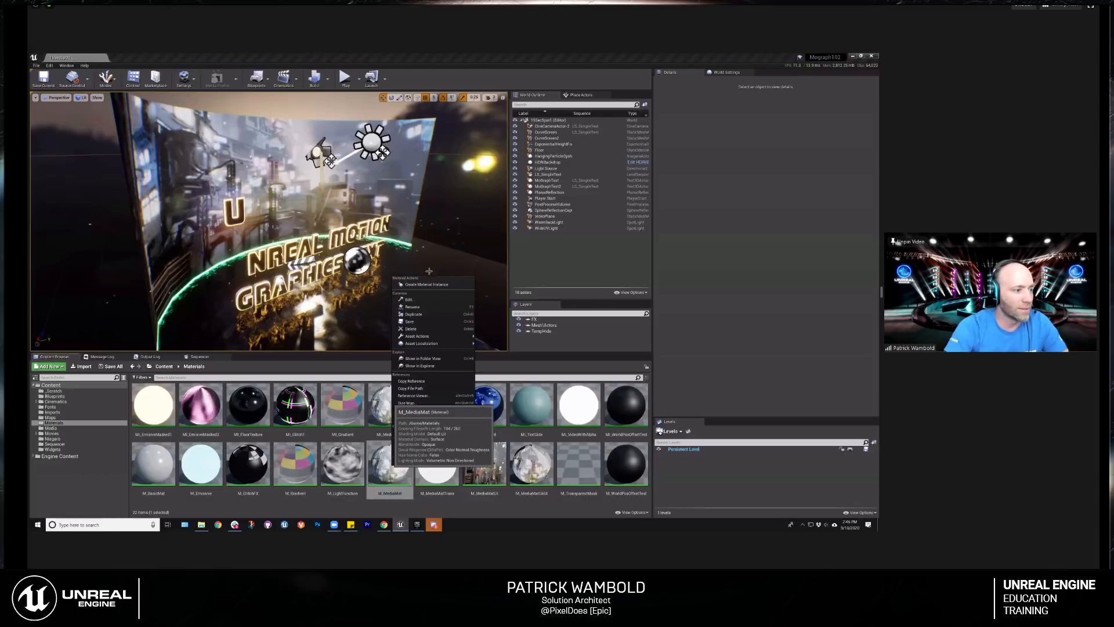
pyautogui.click(382, 462)
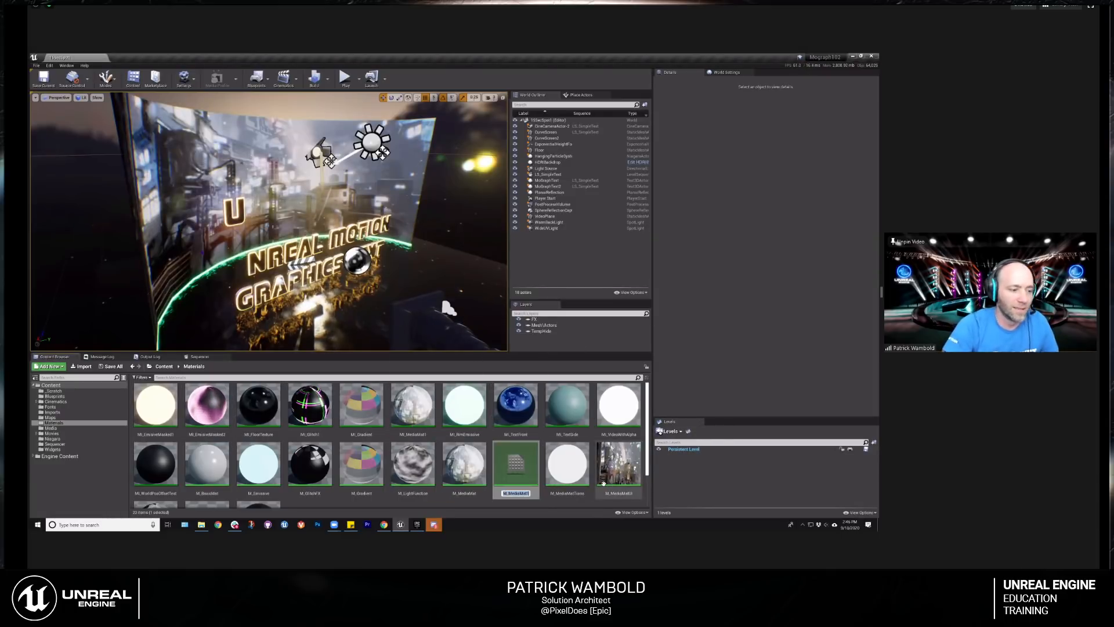
pyautogui.press('End')
pyautogui.press('BackSpace')
pyautogui.press('BackSpace')
pyautogui.press('BackSpace')
pyautogui.press('BackSpace')
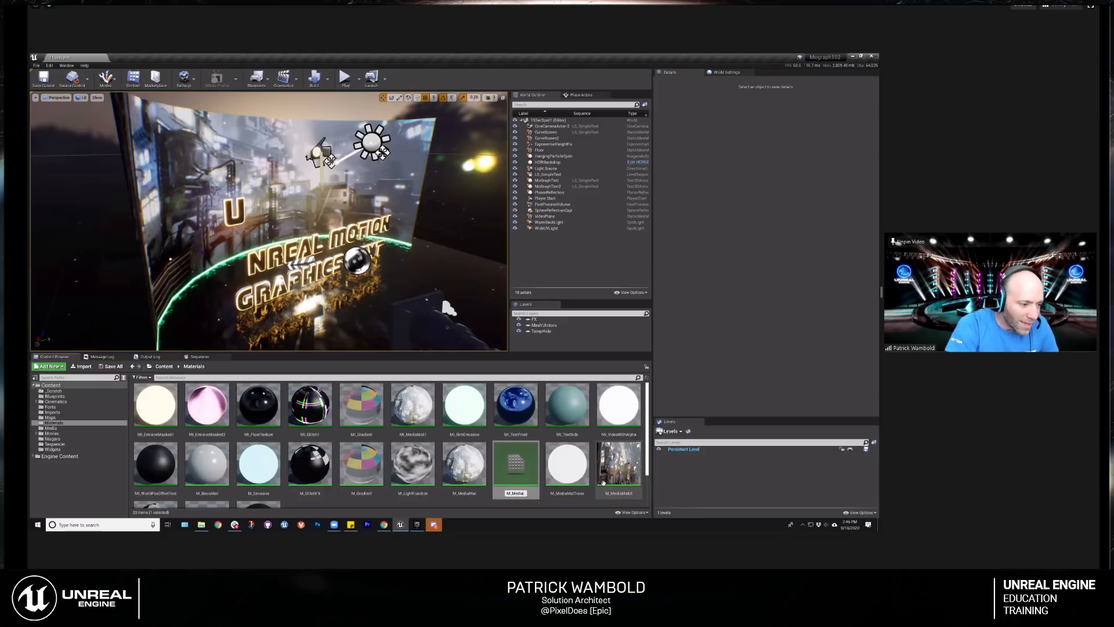
pyautogui.write('TratUnlit')
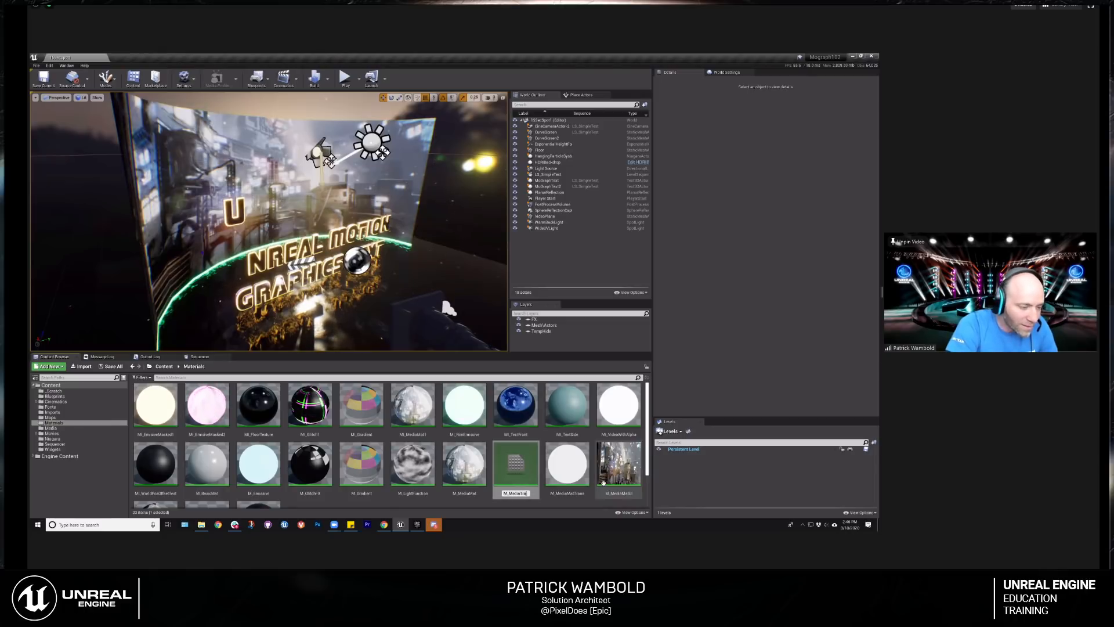
pyautogui.press('Return')
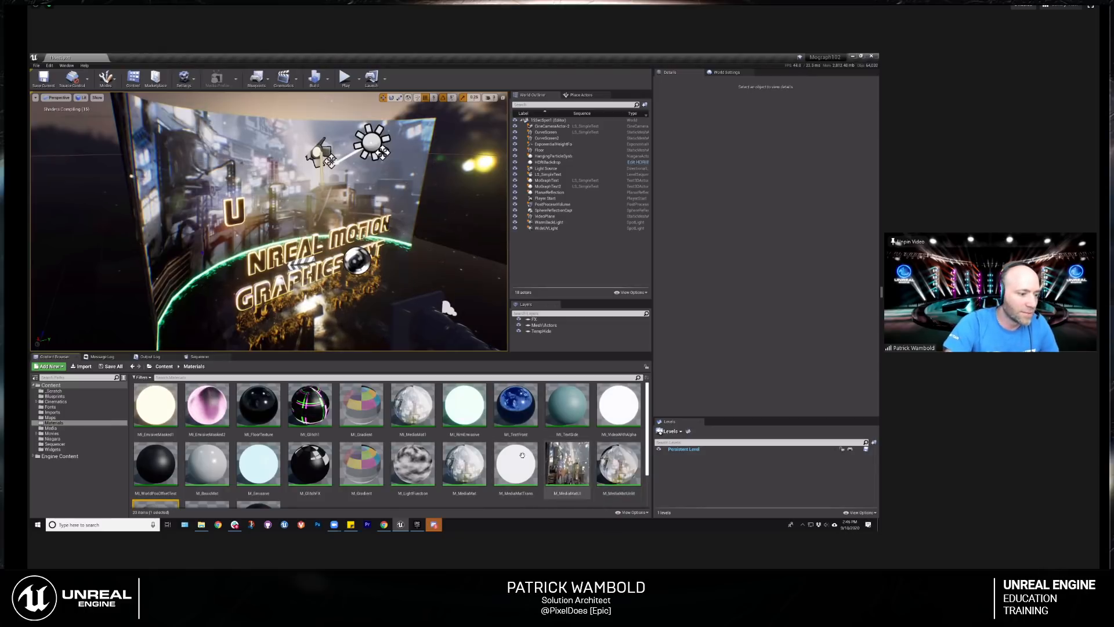
# Step: Open the M_MediaTrans material and set its Blend Mode to Translucent
pyautogui.scroll(-2, 567, 452)
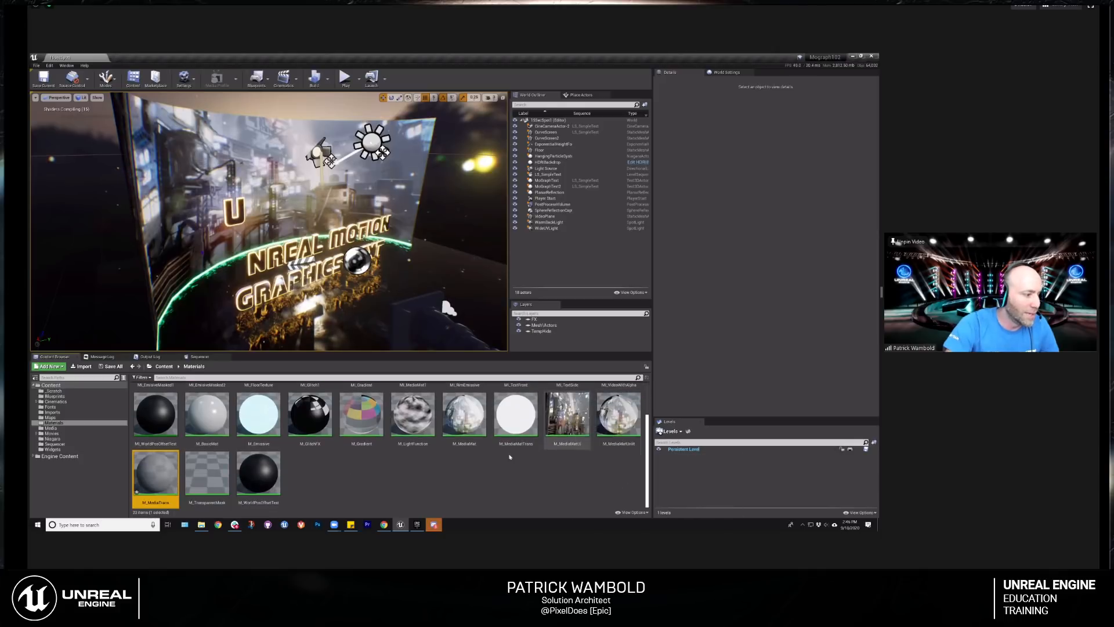
pyautogui.doubleClick(156, 472)
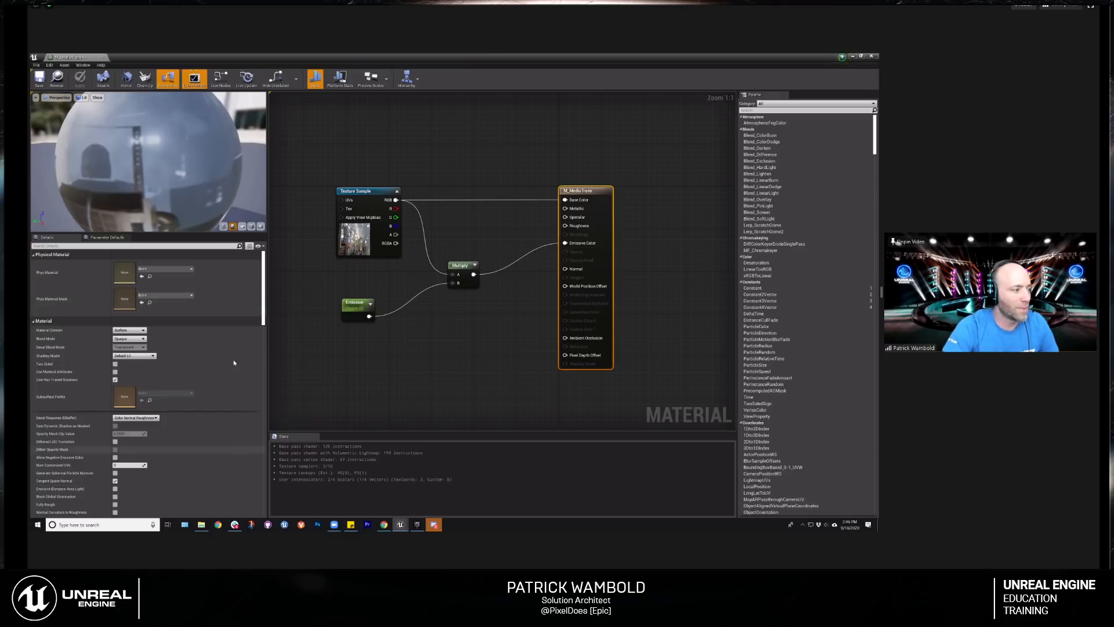
pyautogui.click(129, 338)
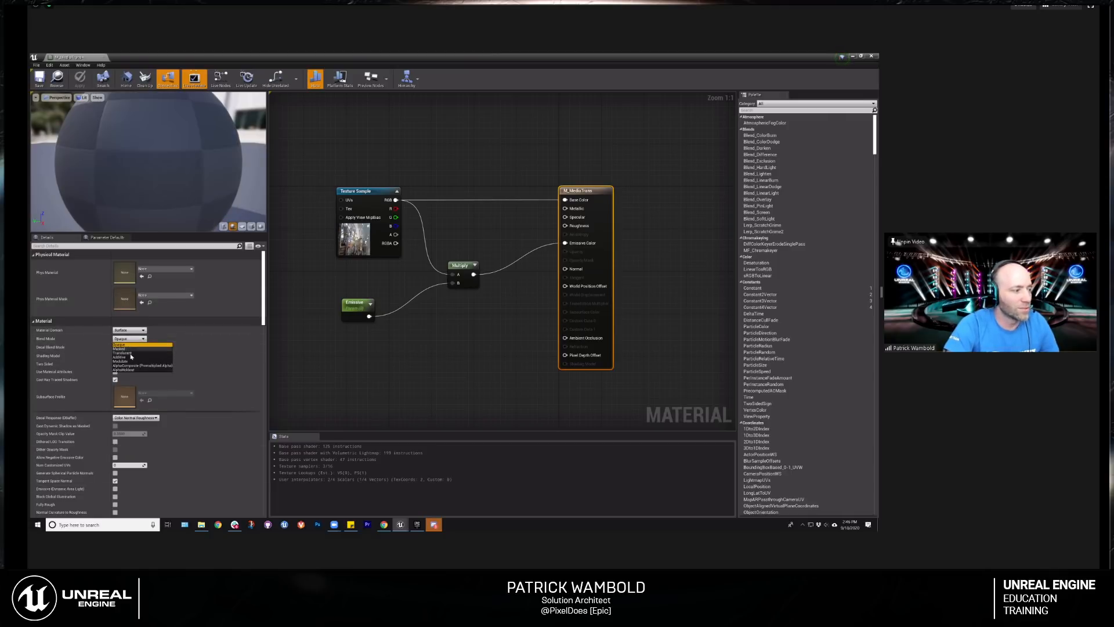
pyautogui.click(129, 353)
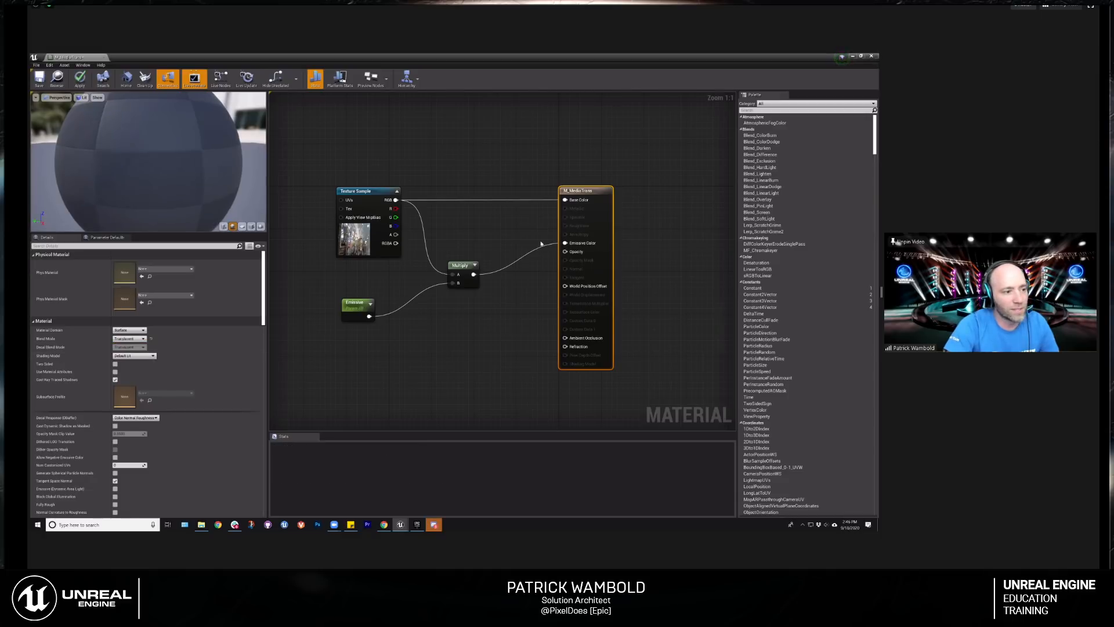
# Step: Connect the Texture Sample's alpha output to the material's Opacity input and move the output node aside to make room
pyautogui.moveTo(585, 254); pyautogui.dragTo(612, 258, button='right')
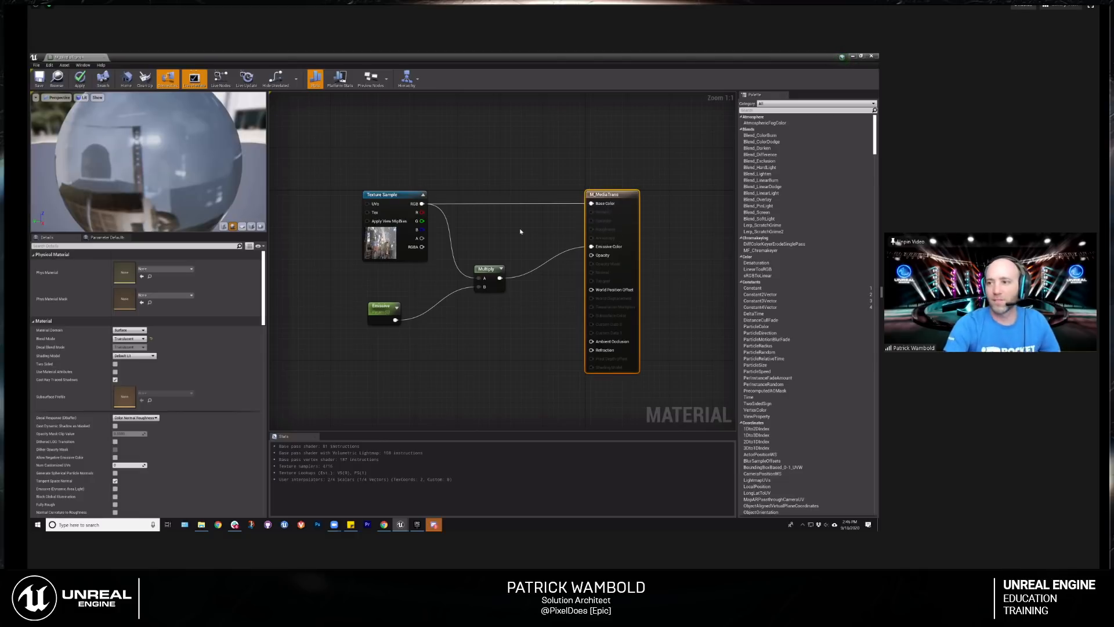
pyautogui.moveTo(530, 184); pyautogui.dragTo(473, 182, button='right')
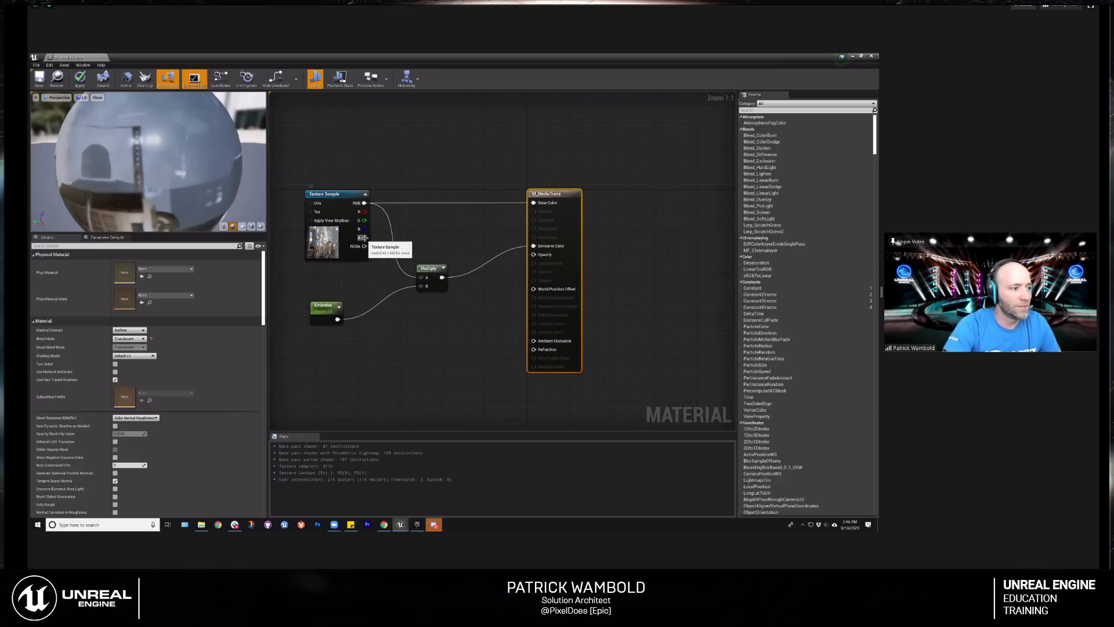
pyautogui.moveTo(364, 237); pyautogui.dragTo(534, 255)
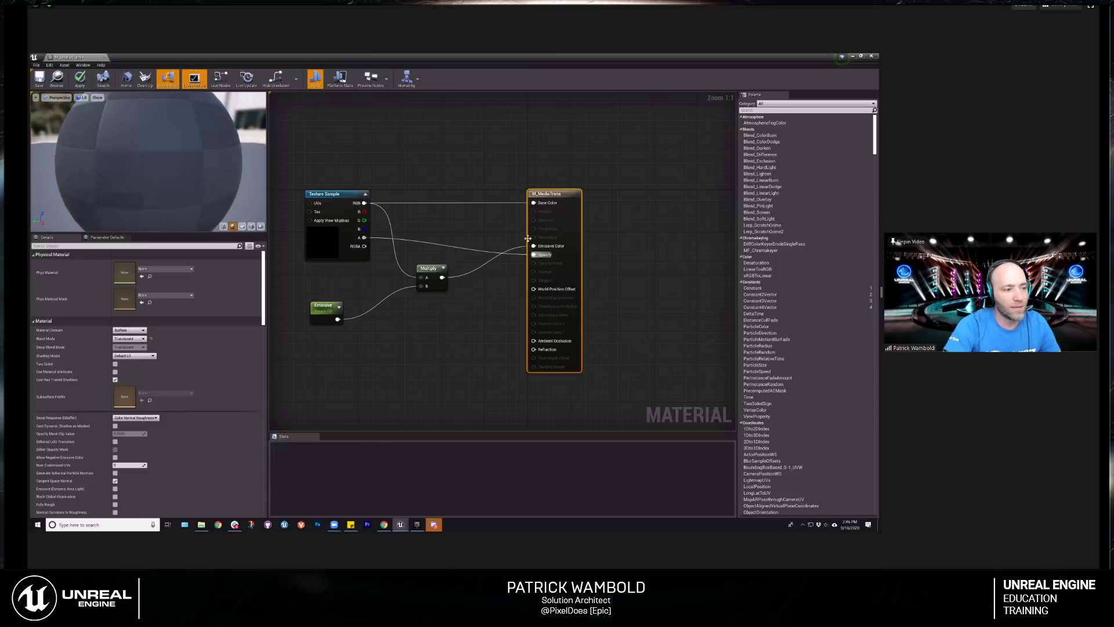
pyautogui.moveTo(513, 224); pyautogui.dragTo(553, 226, button='right')
pyautogui.moveTo(606, 198); pyautogui.dragTo(648, 198)
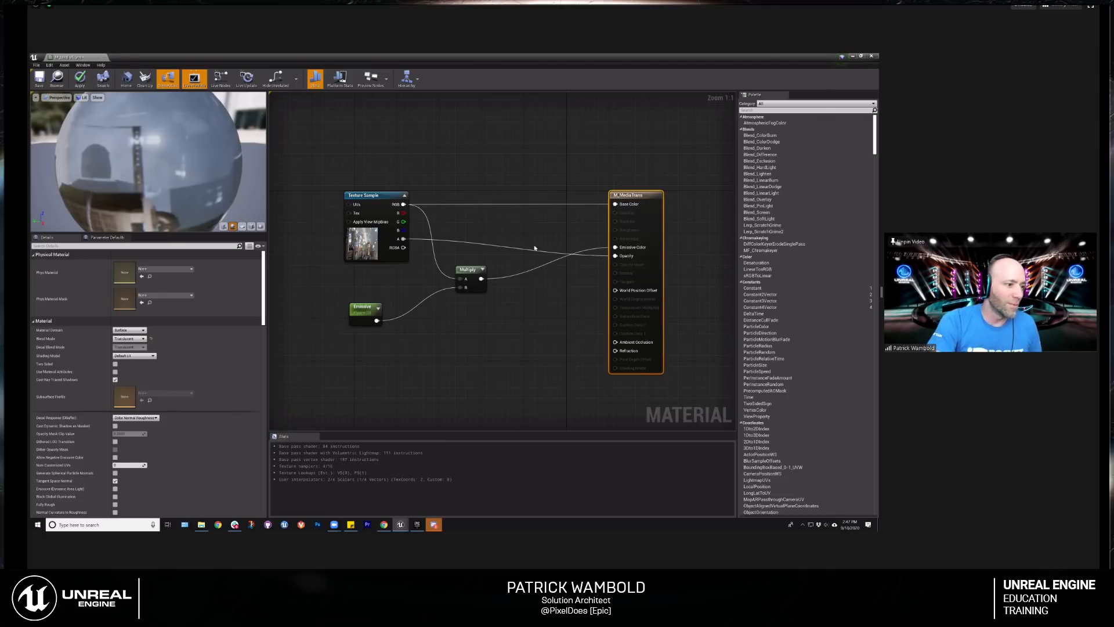
# Step: Copy the Multiply node and insert it between the Texture Sample's alpha output and the material's Opacity input
pyautogui.click(470, 271)
pyautogui.hotkey('ctrl', 'c')
pyautogui.hotkey('ctrl', 'v')
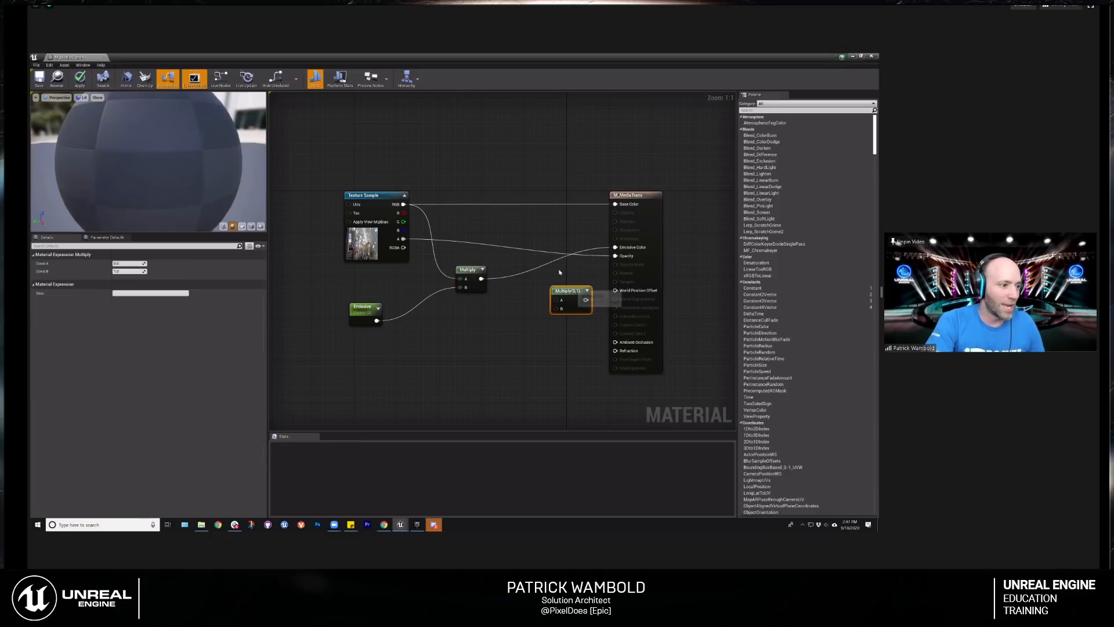
pyautogui.moveTo(569, 291); pyautogui.dragTo(558, 269)
pyautogui.moveTo(404, 239); pyautogui.dragTo(615, 256)
# Step: Add a scalar parameter named Opacity and connect it to the B input of the new Multiply node
pyautogui.moveTo(545, 287); pyautogui.dragTo(485, 322)
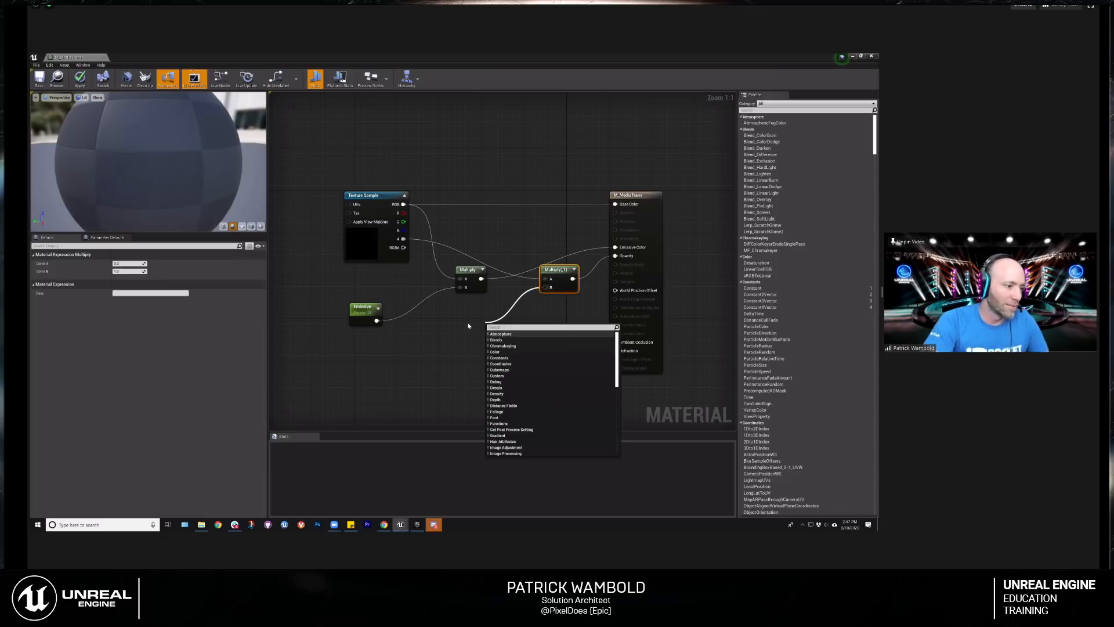
pyautogui.click(468, 325)
pyautogui.press('s')
pyautogui.click(468, 326)
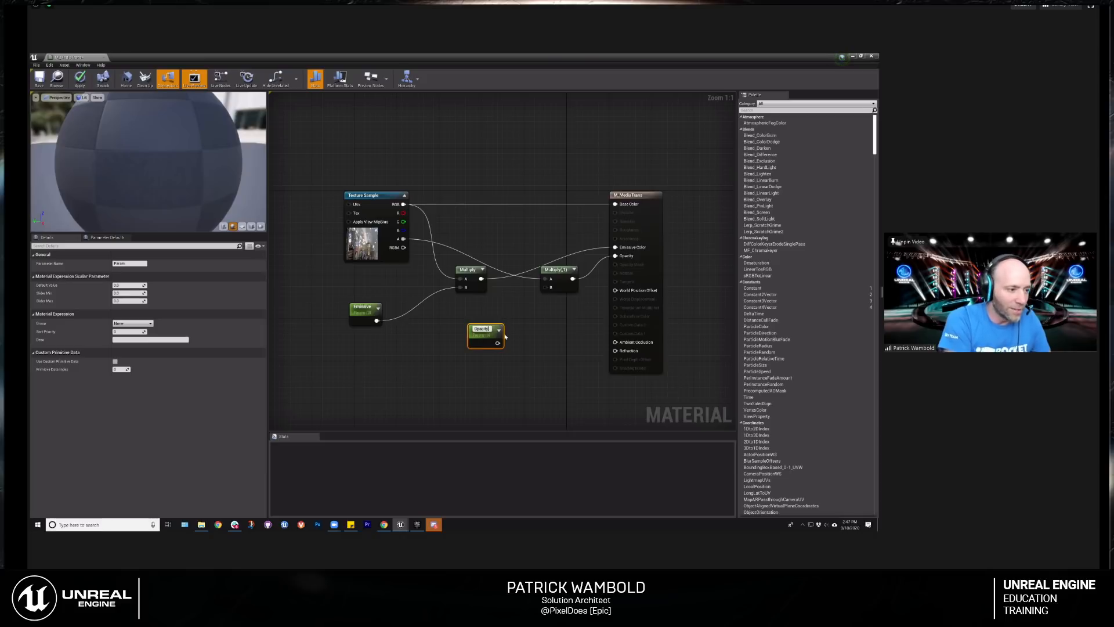
pyautogui.press('Return')
pyautogui.moveTo(496, 342); pyautogui.dragTo(561, 264)
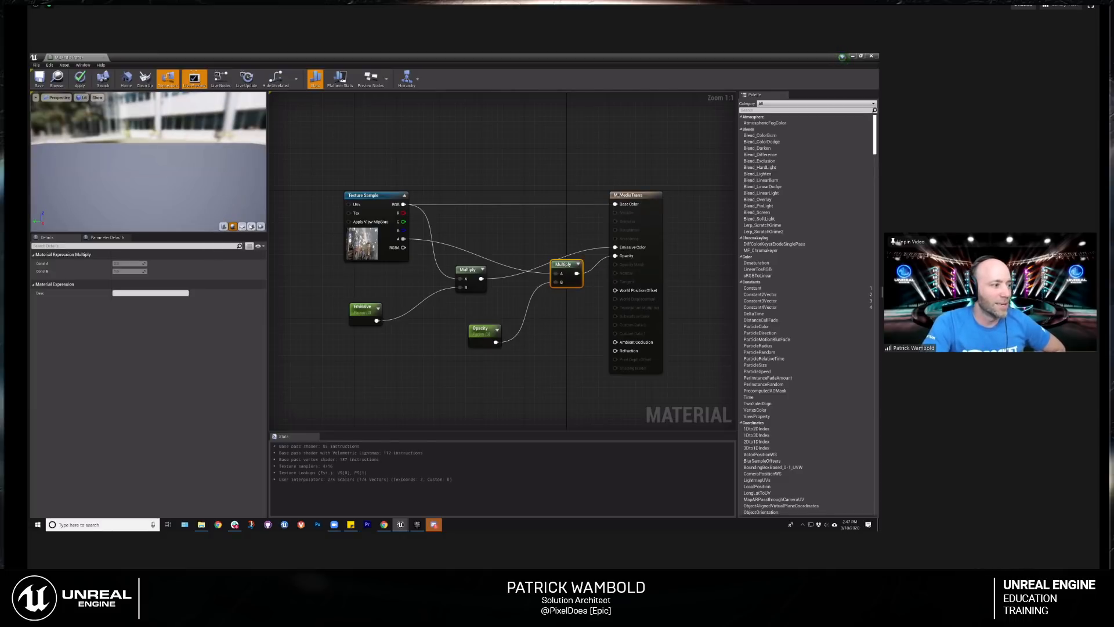
# Step: Set the Opacity parameter's default value to 1
pyautogui.click(481, 329)
pyautogui.click(128, 285)
pyautogui.write('1')
pyautogui.press('Tab')
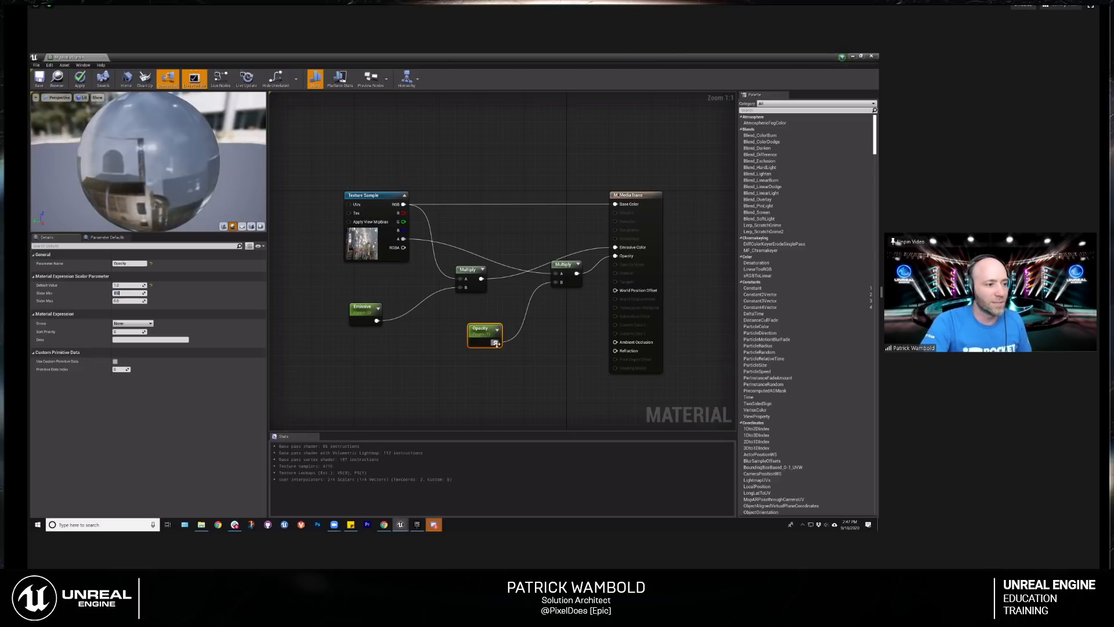
# Step: Preview the translucent material on a cube and view it from another angle
pyautogui.click(251, 226)
pyautogui.scroll(-5, 192, 183)
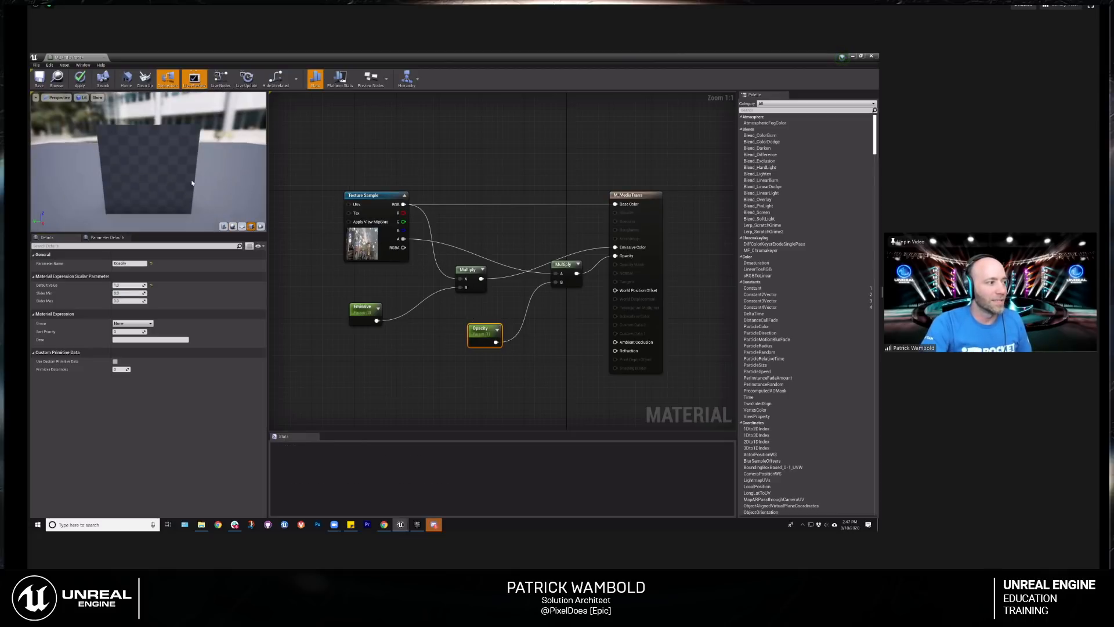
pyautogui.moveTo(192, 184); pyautogui.dragTo(181, 166)
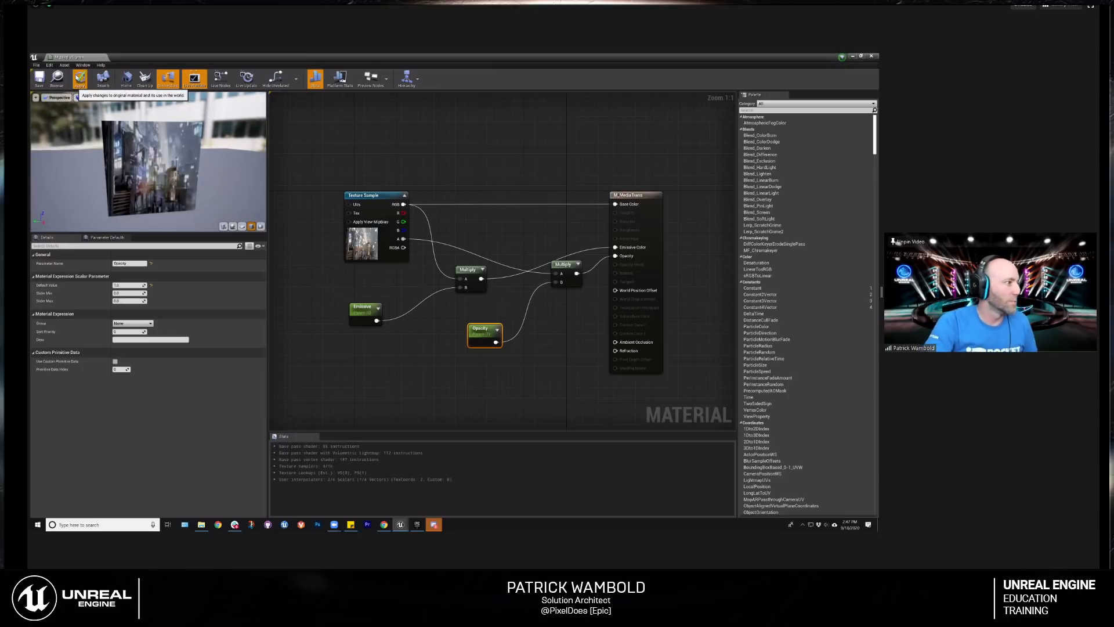
# Step: Apply the changes to M_MediaTrans, check its Texture Sample node, and close the material editor
pyautogui.click(80, 81)
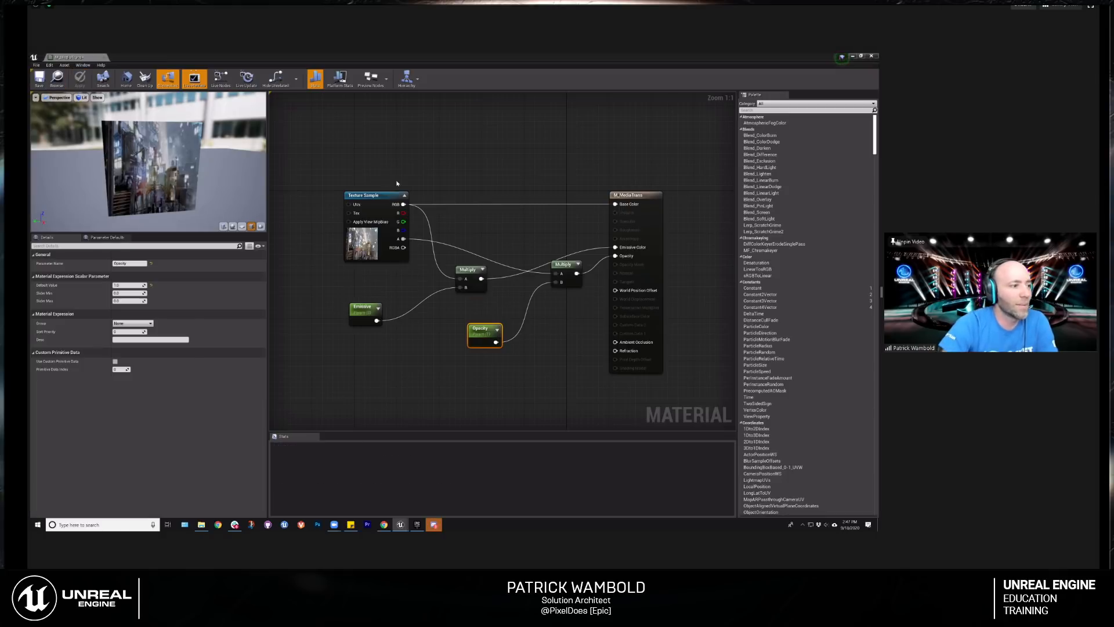
pyautogui.click(370, 196)
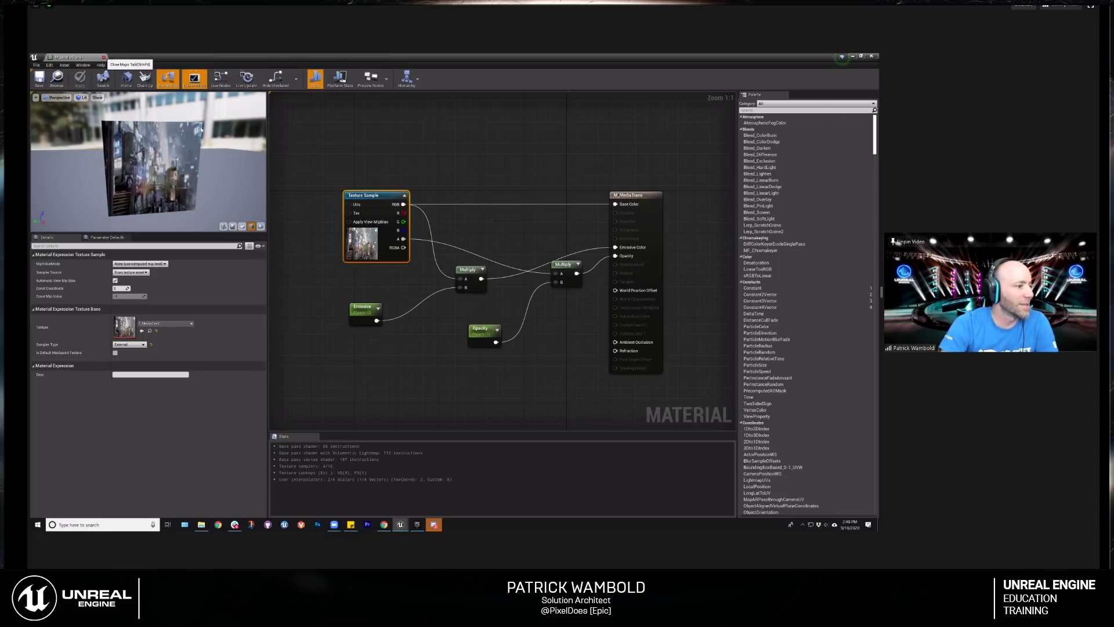
pyautogui.click(105, 57)
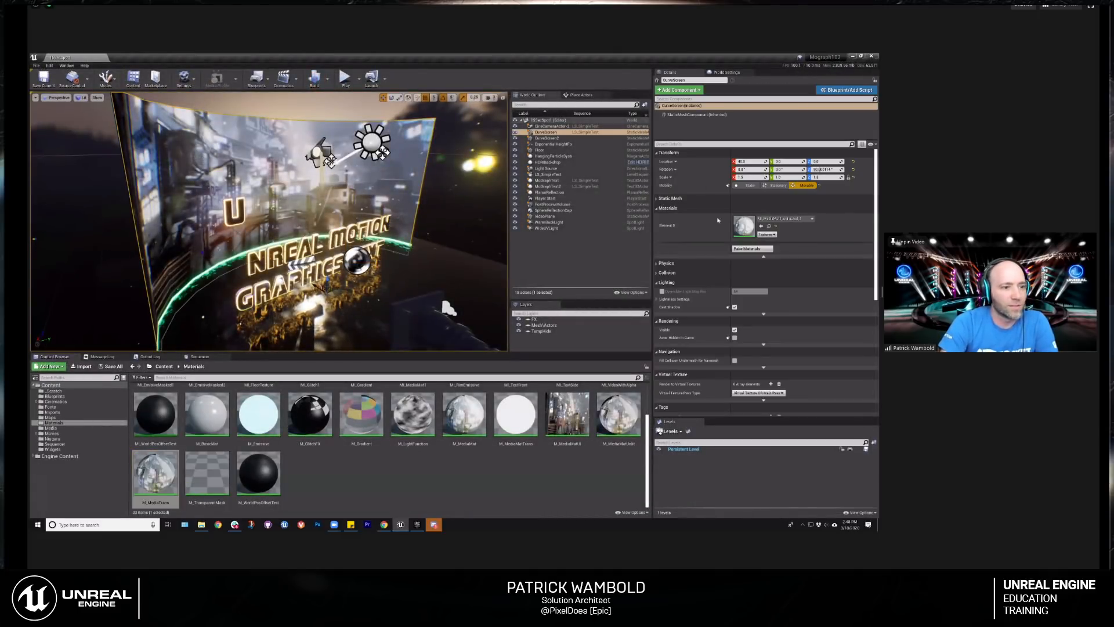
# Step: Assign the M_MediaTrans material to the selected curved screen and view it from the front
pyautogui.moveTo(156, 473); pyautogui.dragTo(756, 229)
pyautogui.moveTo(348, 233); pyautogui.dragTo(304, 196, button='right')
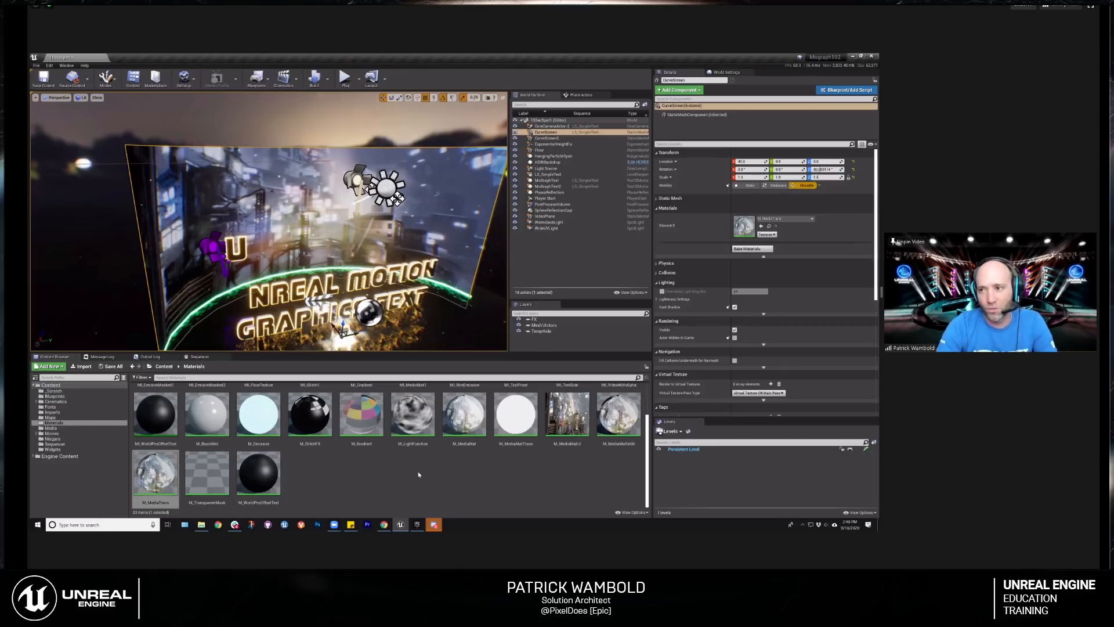
# Step: Create a material instance of M_MediaTrans named MI_MediaTrans and assign it to the curved screen
pyautogui.rightClick(160, 476)
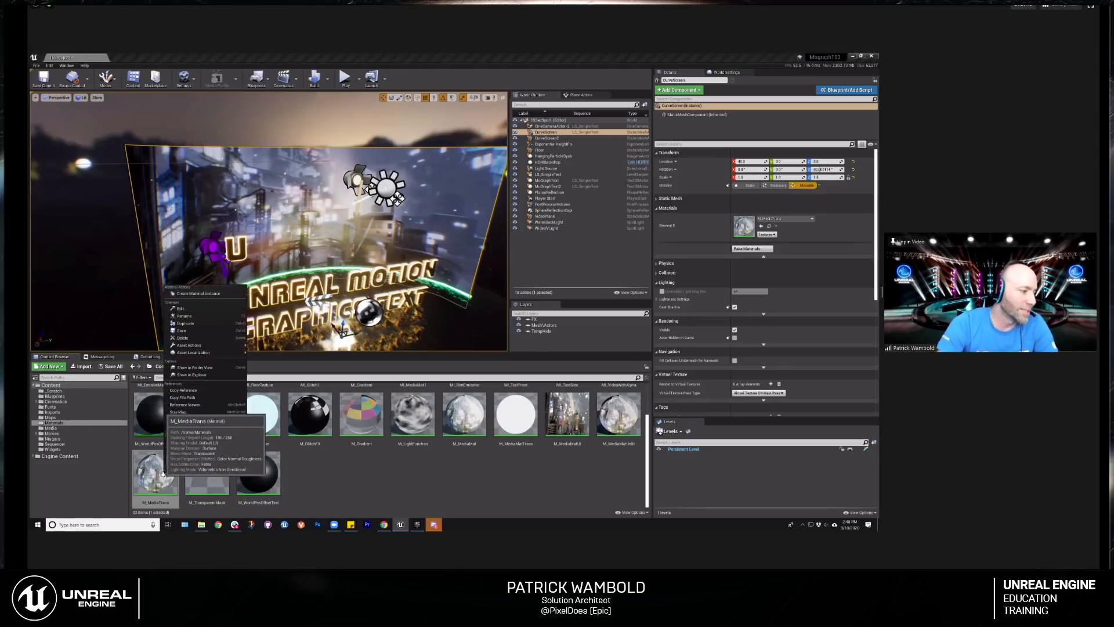
pyautogui.click(197, 294)
pyautogui.write('ML_')
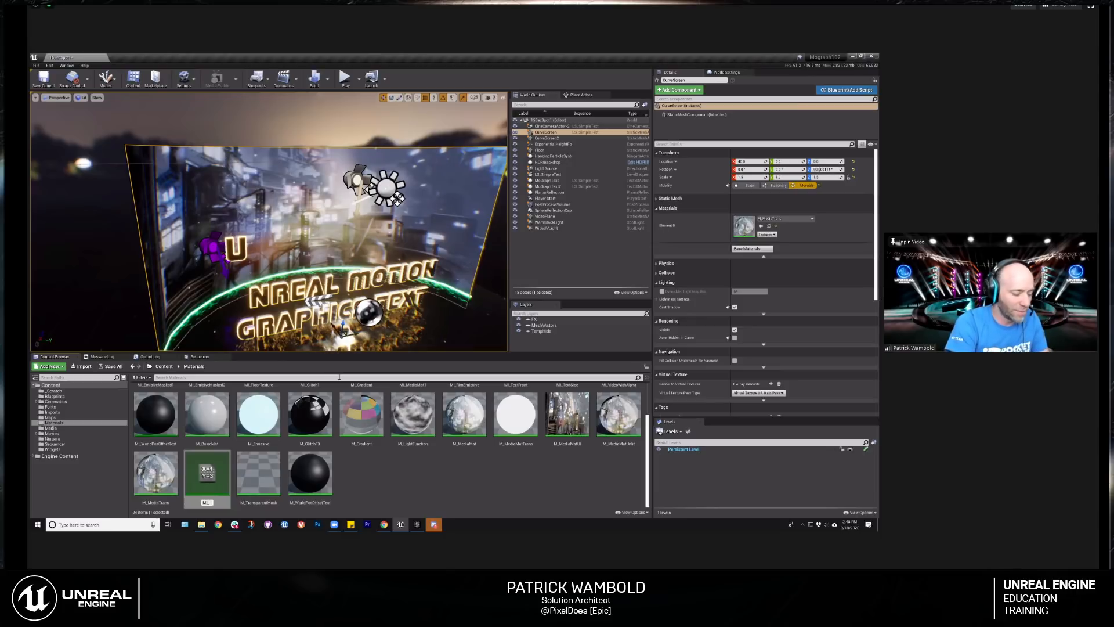
pyautogui.write('MediaTrans')
pyautogui.press('Return')
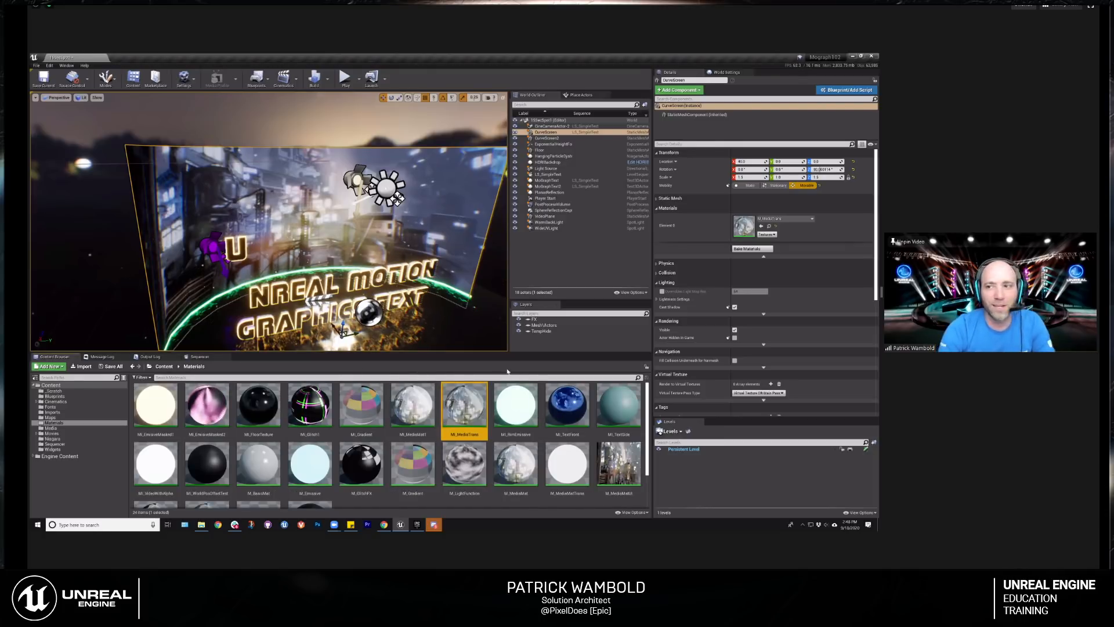
pyautogui.moveTo(462, 412); pyautogui.dragTo(747, 226)
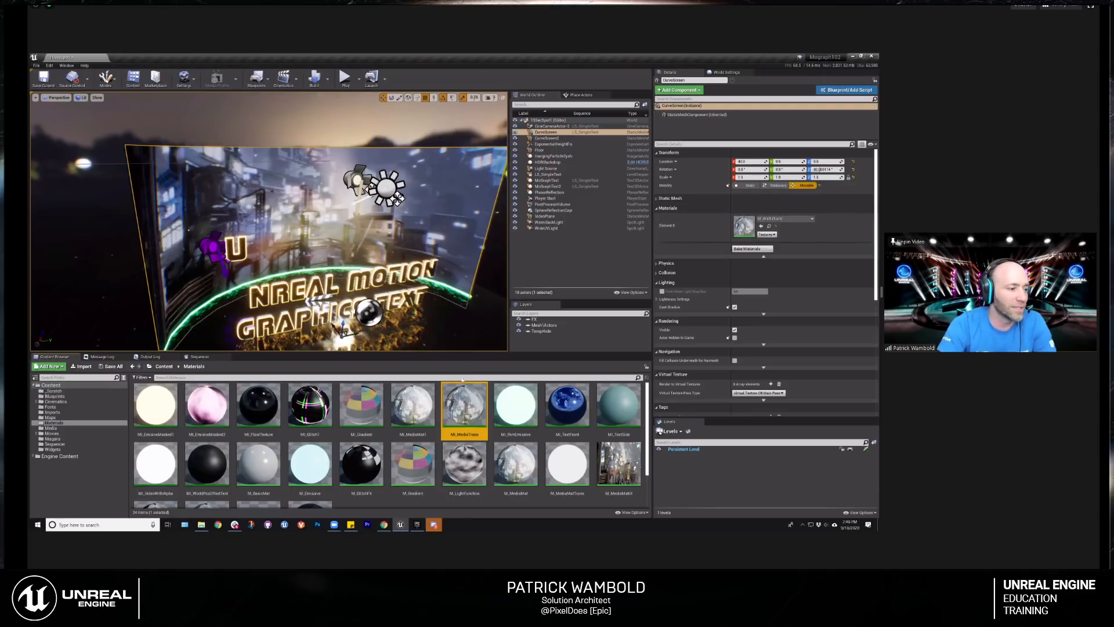
# Step: Open the MI_MediaTrans instance, dock its editor beside the level tab, and enable its Opacity parameter
pyautogui.doubleClick(468, 414)
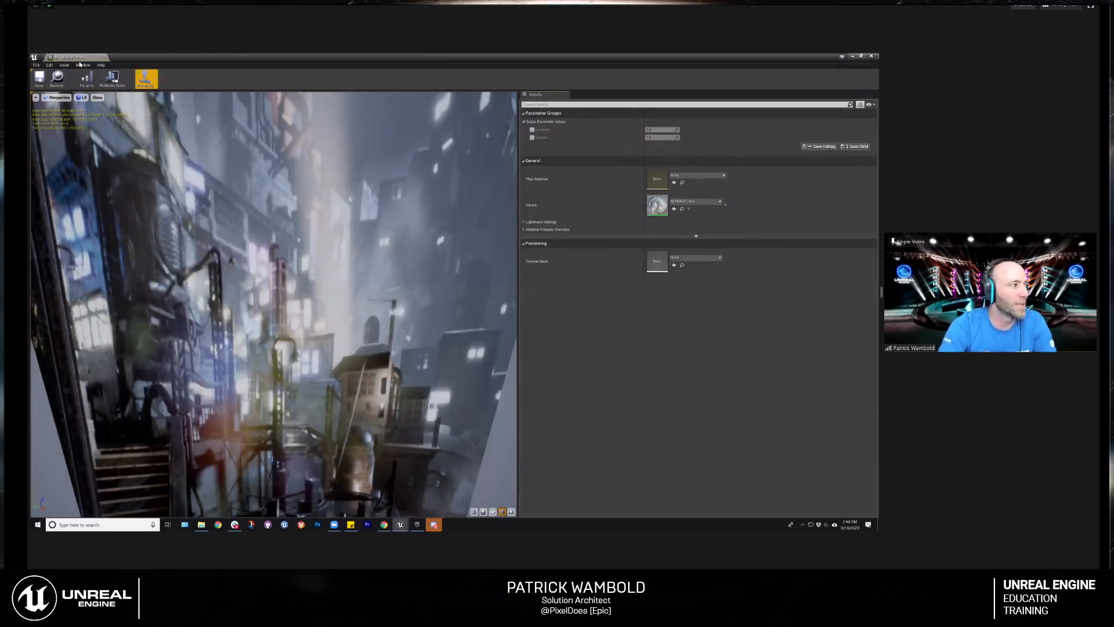
pyautogui.moveTo(80, 59); pyautogui.dragTo(139, 59)
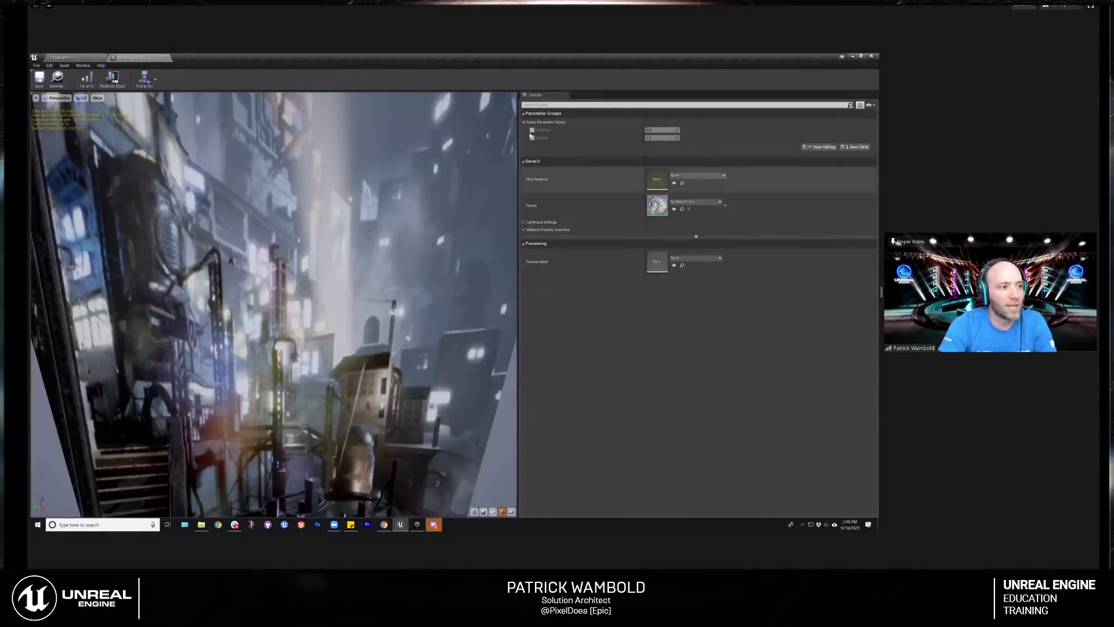
pyautogui.click(532, 138)
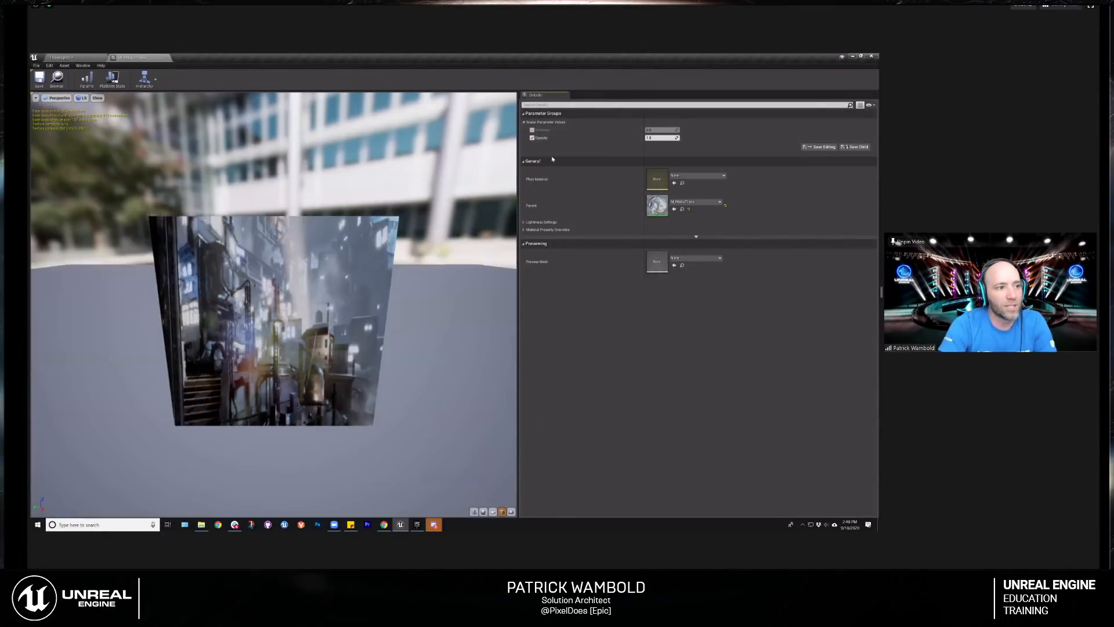
# Step: Test a lower Opacity value on the material instance, and set it back to 1
pyautogui.moveTo(661, 137)
pyautogui.mouseDown()
pyautogui.moveTo(630, 138)
pyautogui.moveTo(667, 139)
pyautogui.mouseUp()
pyautogui.click(667, 138)
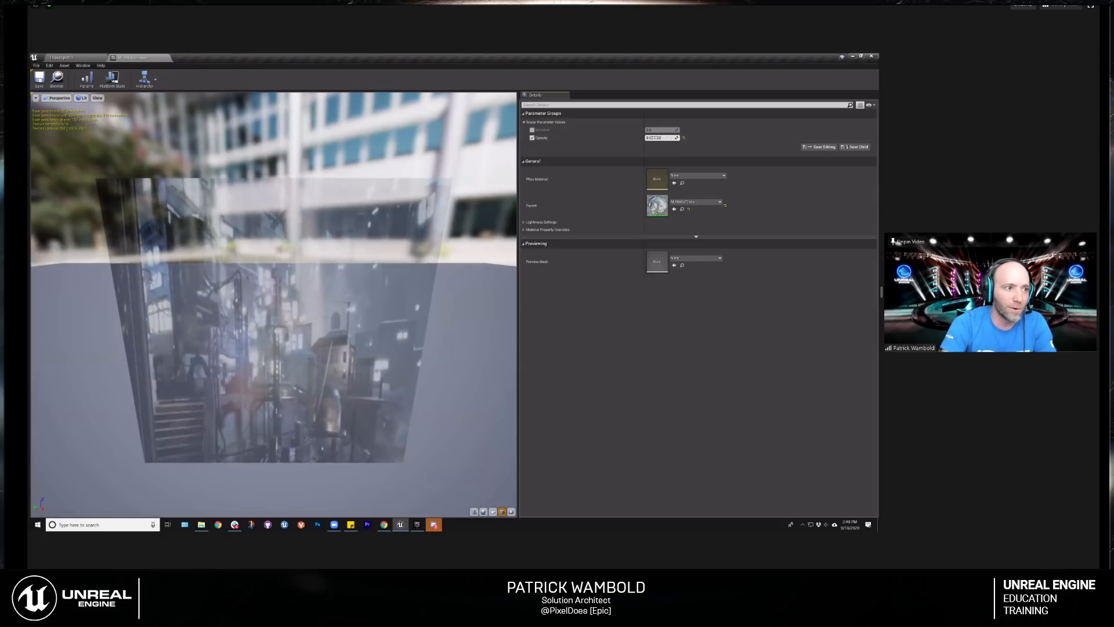
pyautogui.write('1')
pyautogui.press('Return')
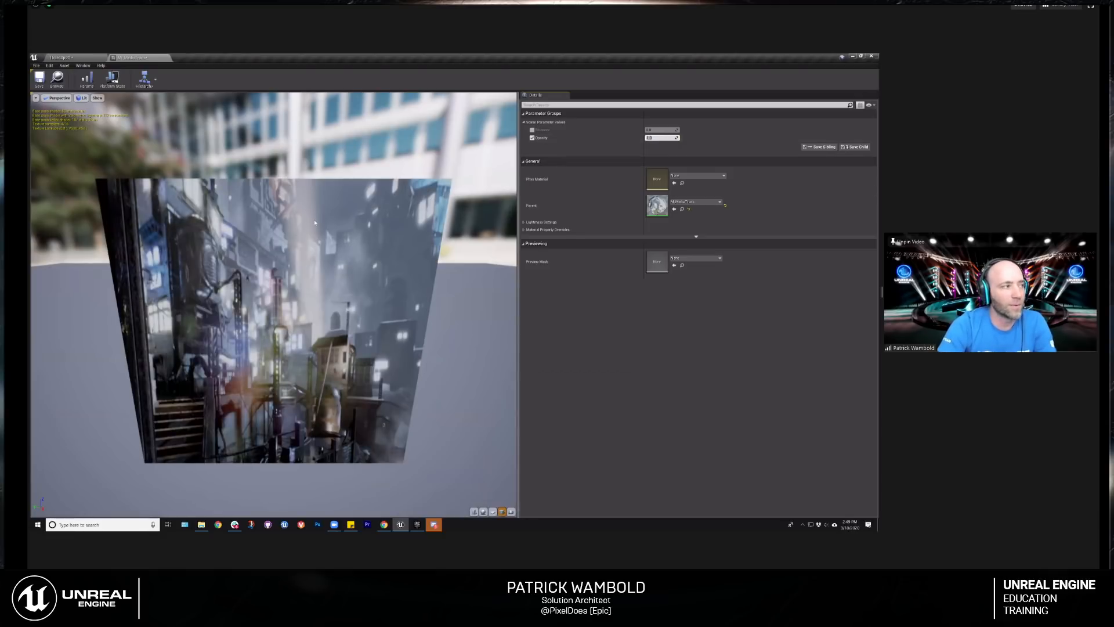
# Step: Delete the material element track and the static mesh component track from CurveScreen in the LS_SimpleText sequence
pyautogui.click(57, 77)
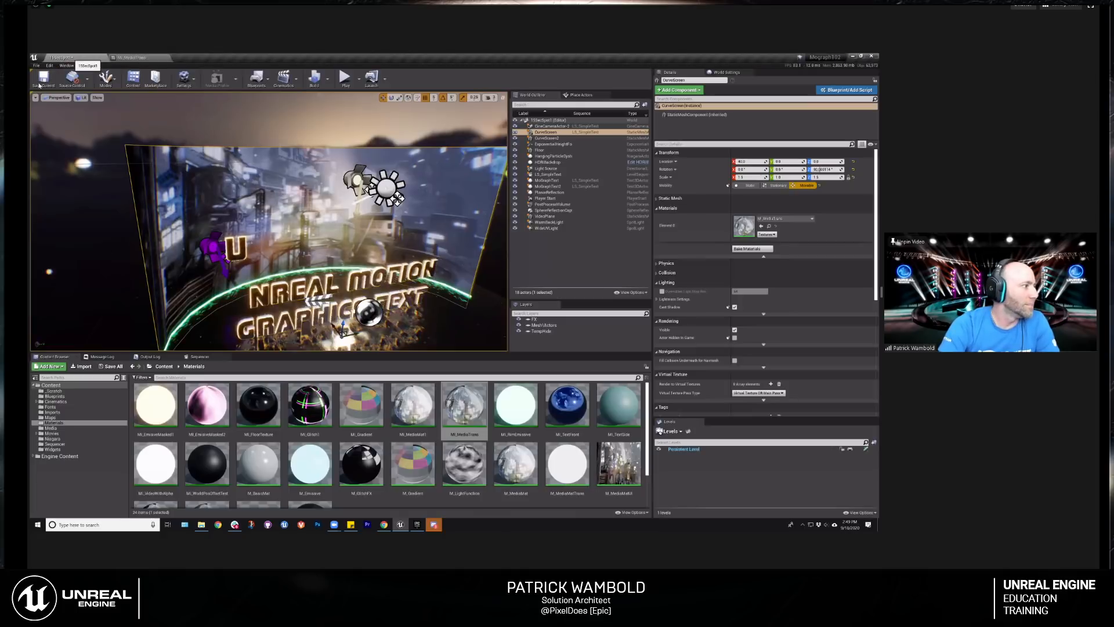
pyautogui.click(199, 357)
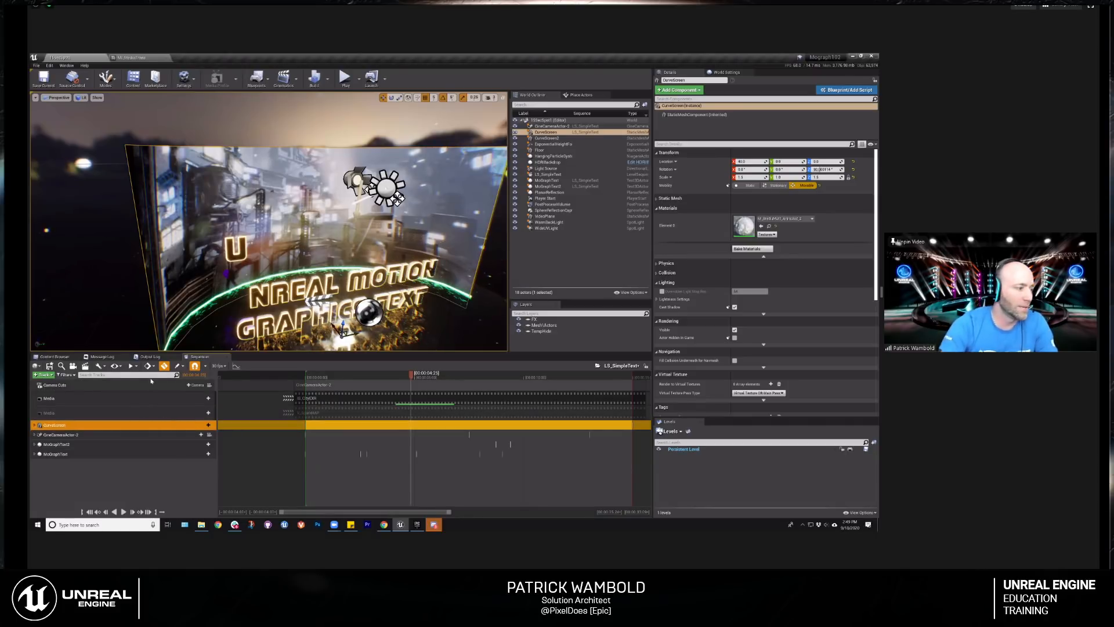
pyautogui.click(35, 426)
pyautogui.click(38, 435)
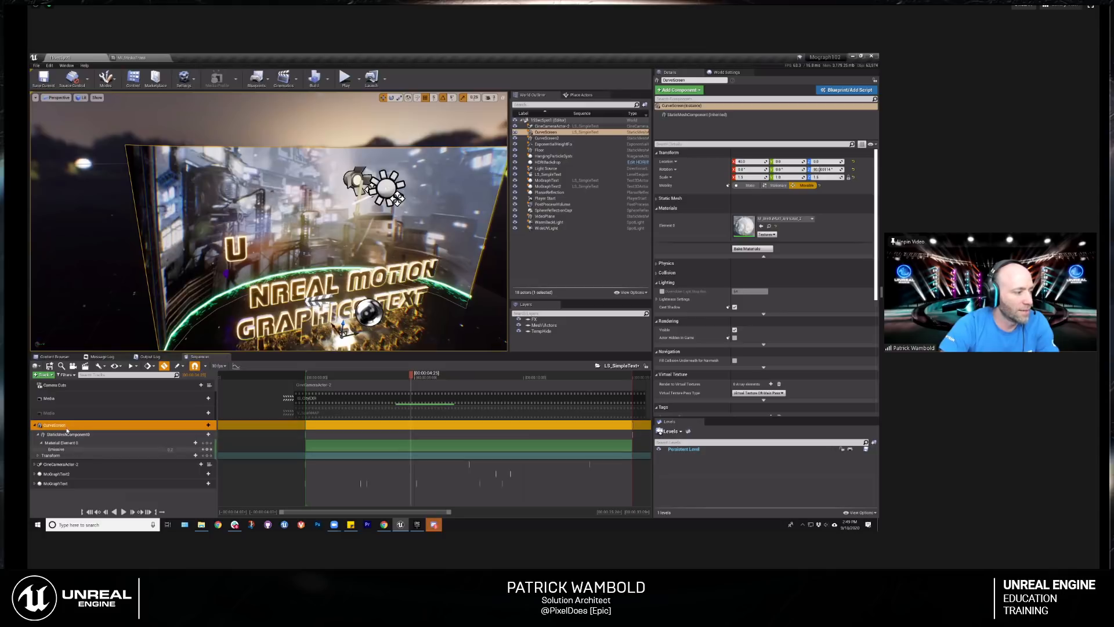
pyautogui.click(68, 444)
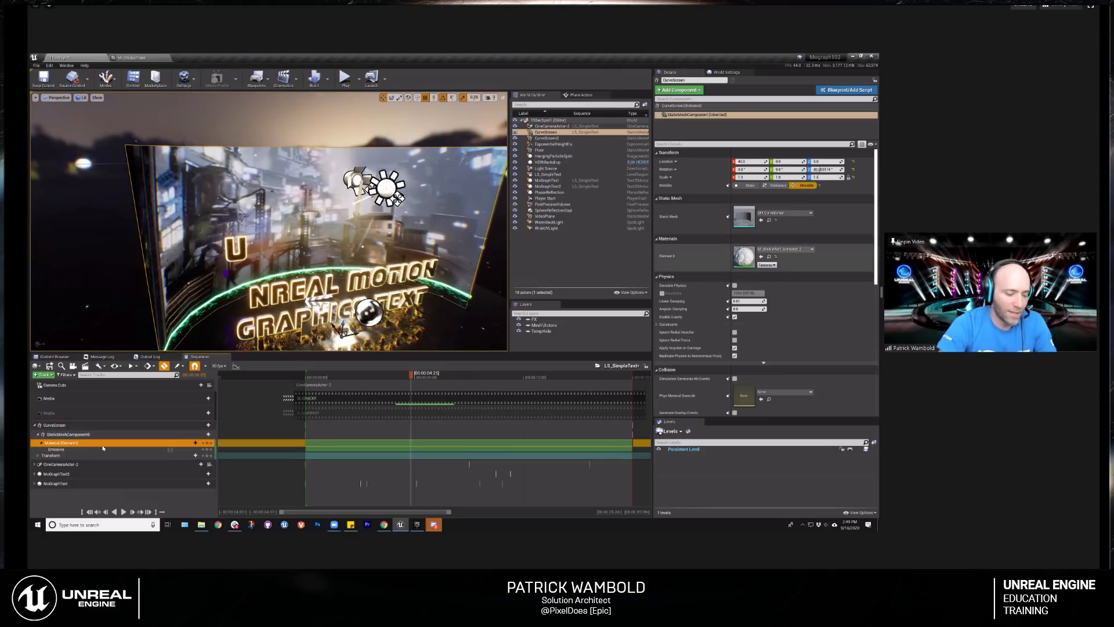
pyautogui.press('Delete')
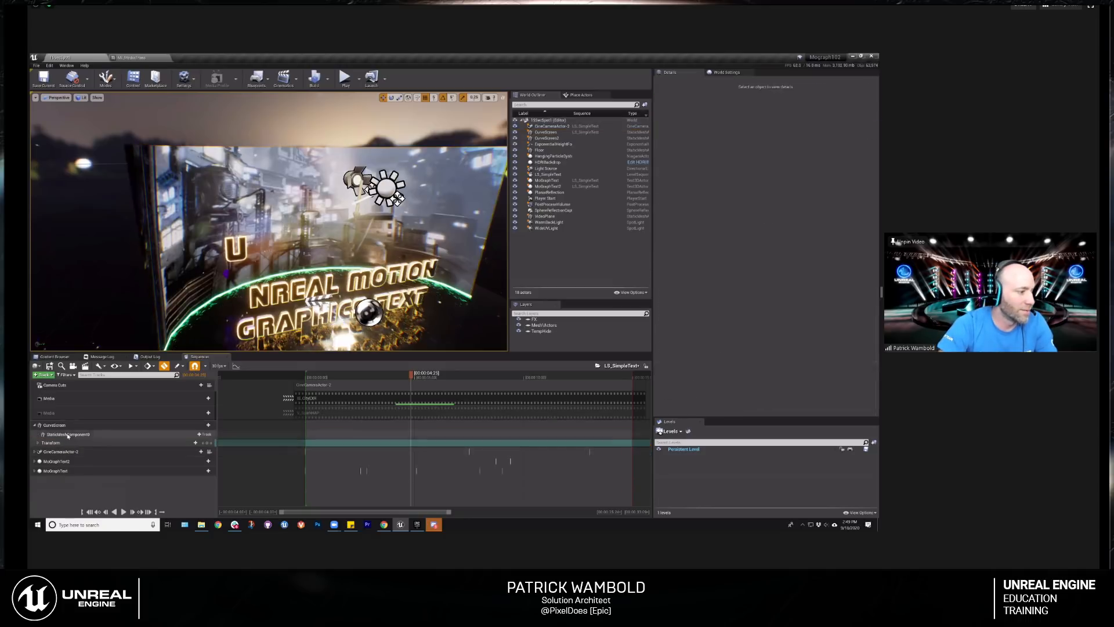
pyautogui.click(40, 426)
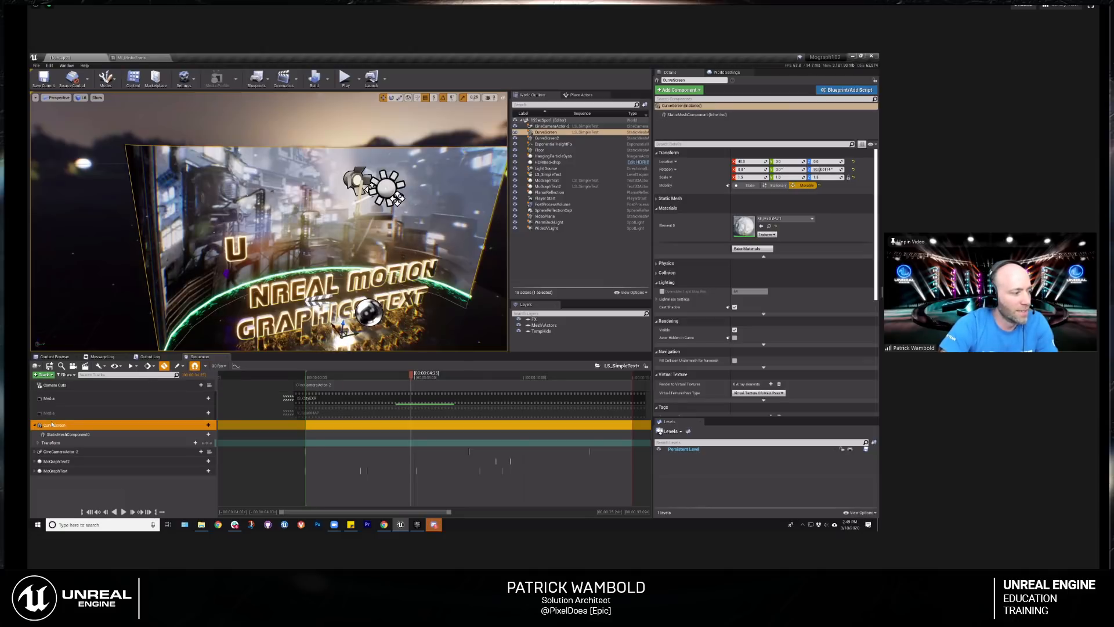
pyautogui.click(86, 437)
pyautogui.press('Delete')
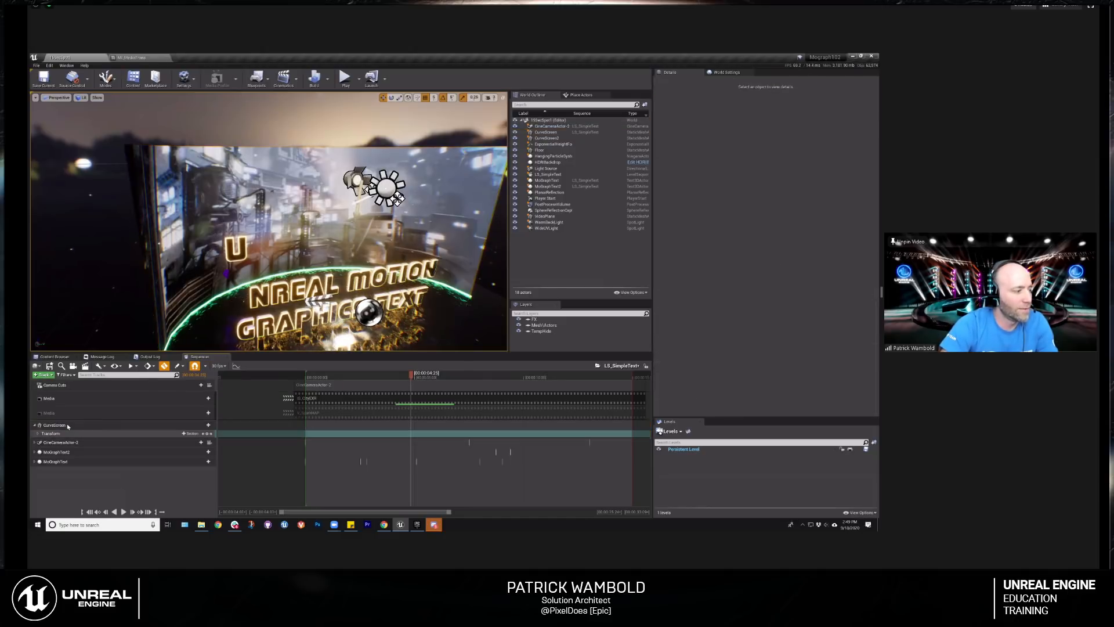
# Step: Try re-adding CurveScreen's StaticMeshComponent0 and Material Element 0 tracks, and check the material parameters offered for animation
pyautogui.click(157, 425)
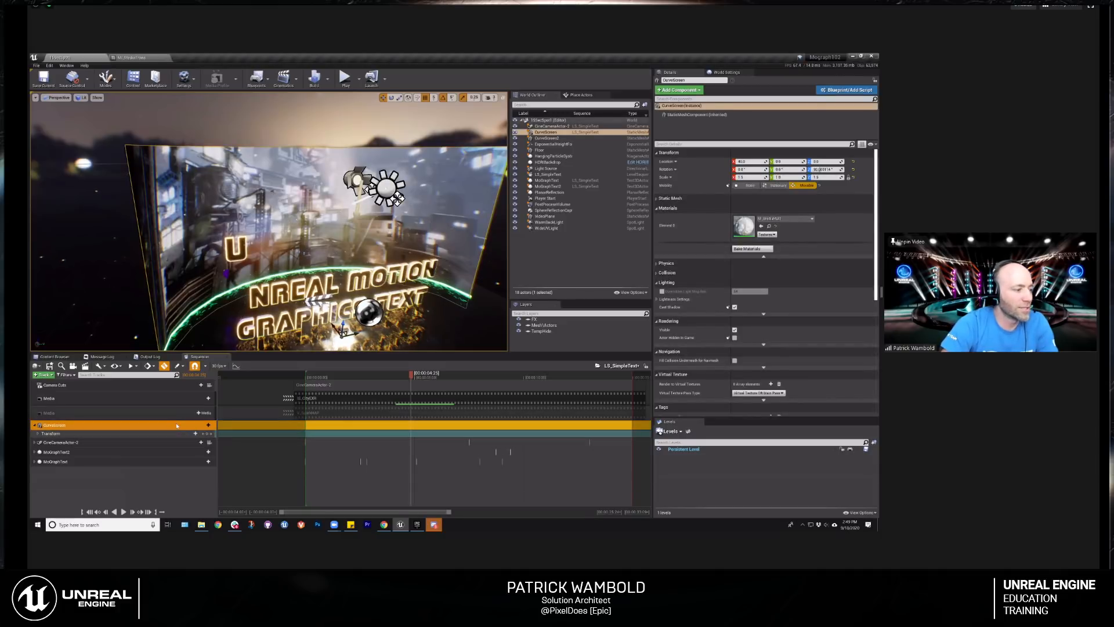
pyautogui.click(204, 425)
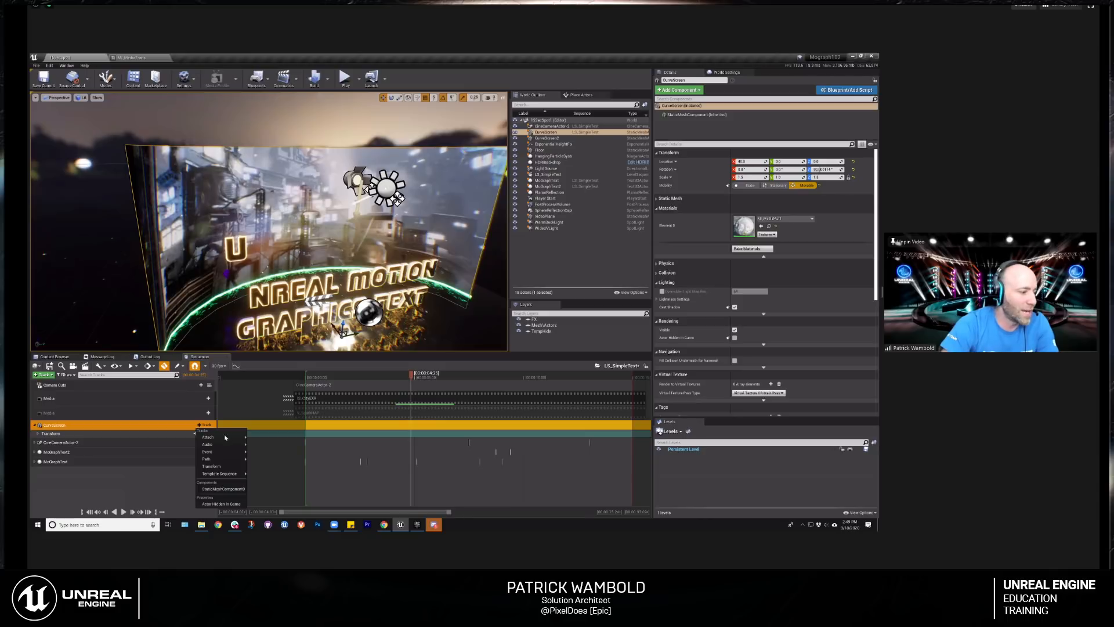
pyautogui.click(223, 490)
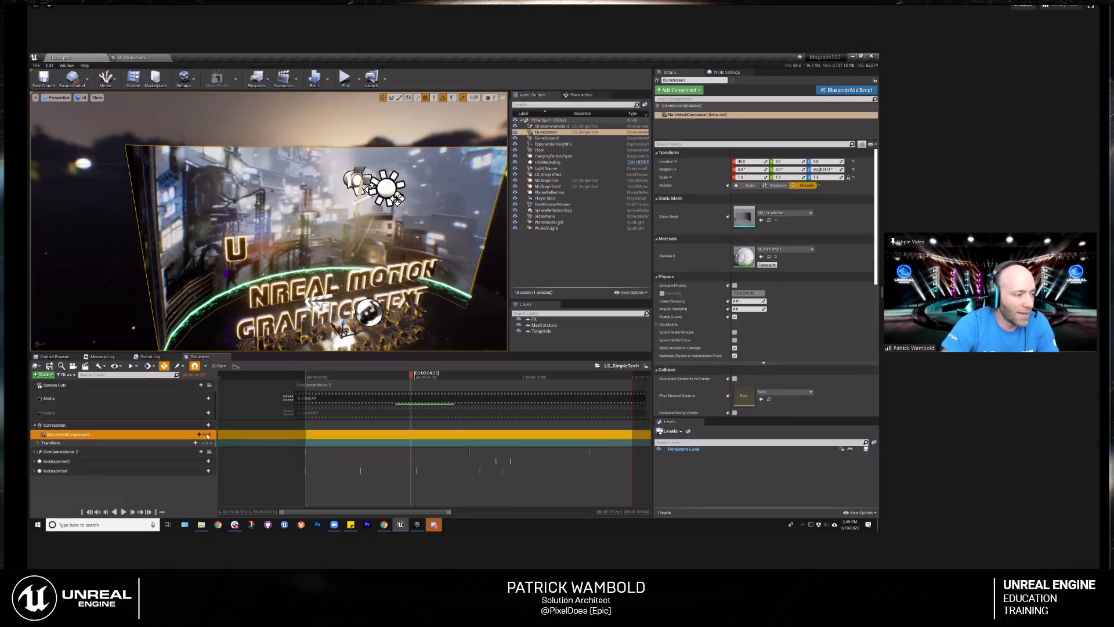
pyautogui.click(206, 434)
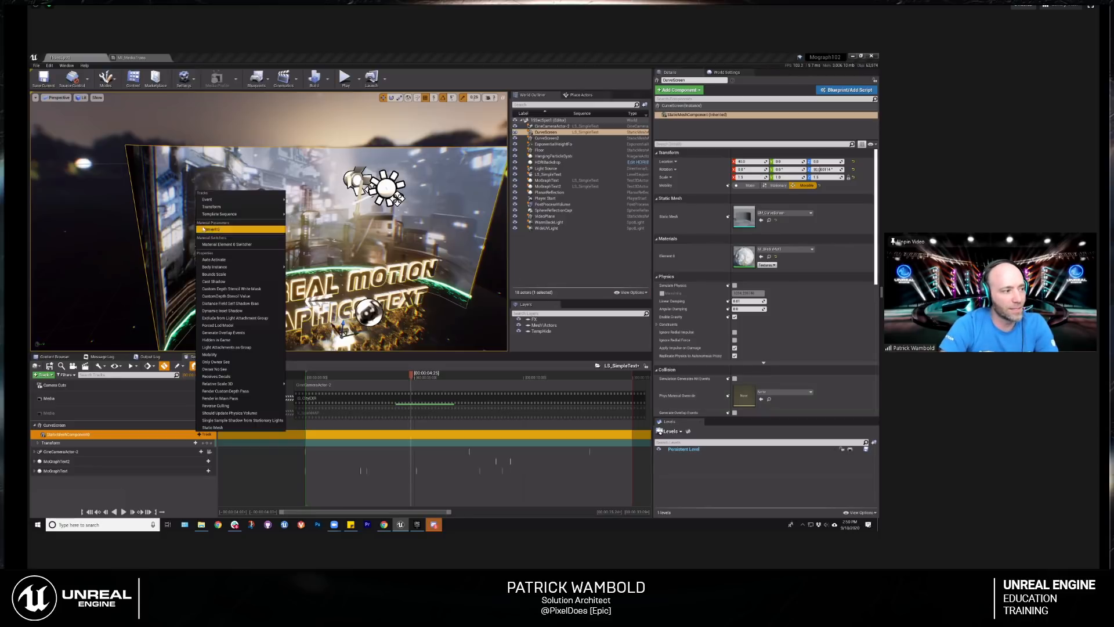
pyautogui.click(222, 229)
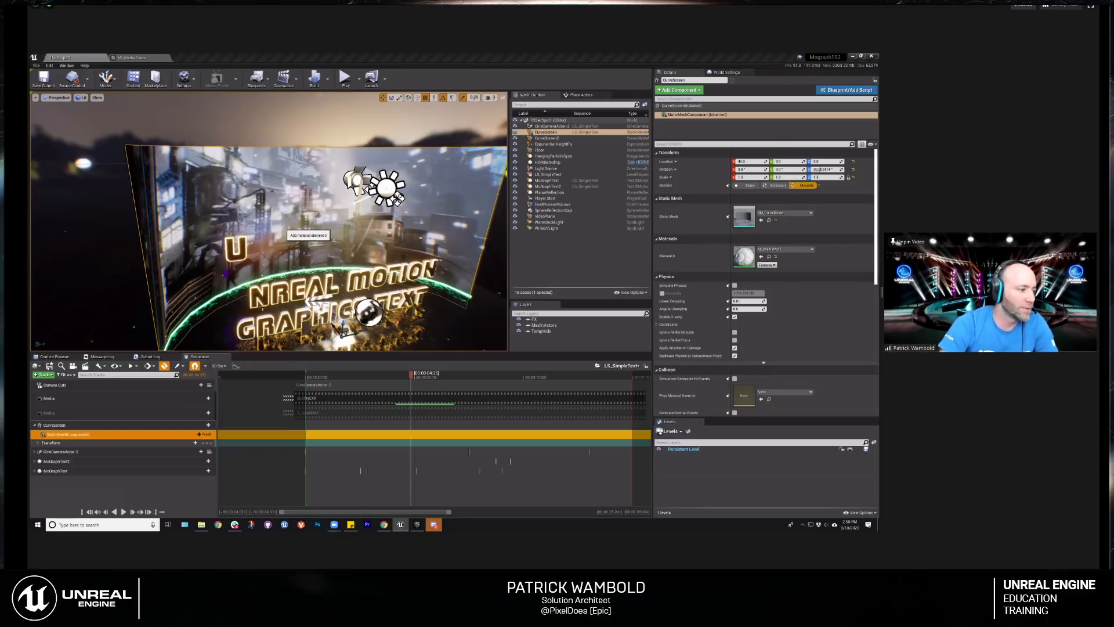
pyautogui.click(66, 443)
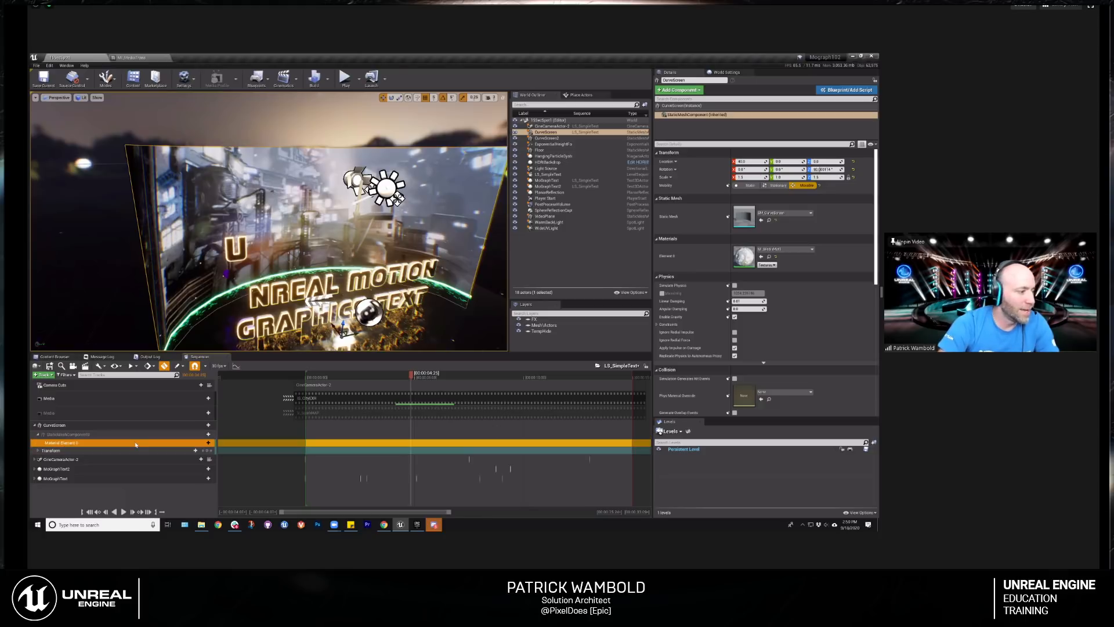
pyautogui.click(201, 442)
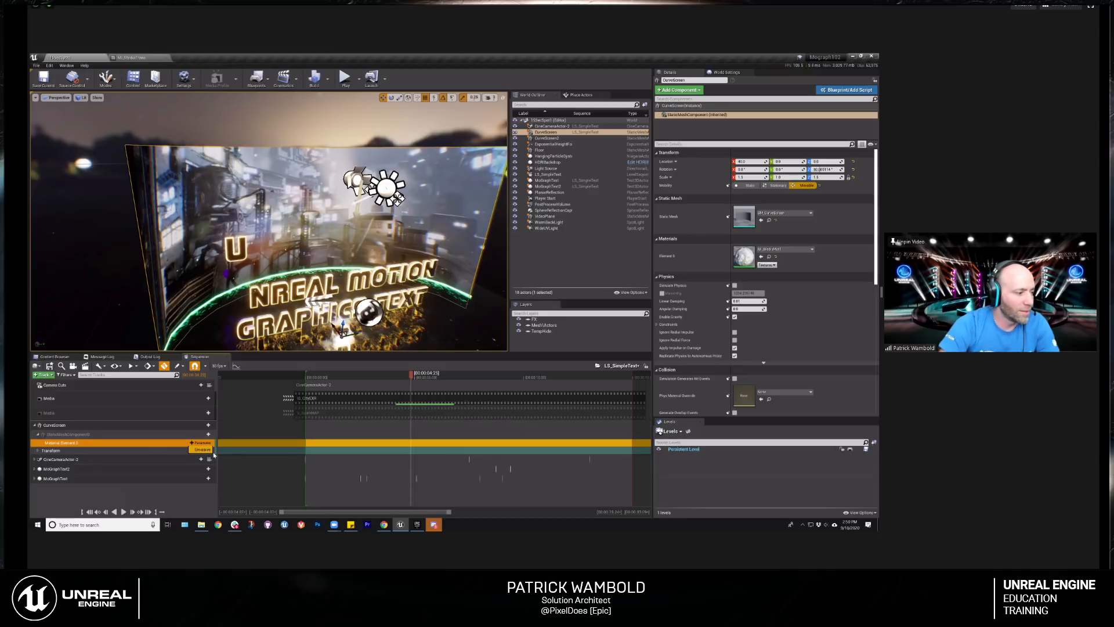
pyautogui.click(88, 435)
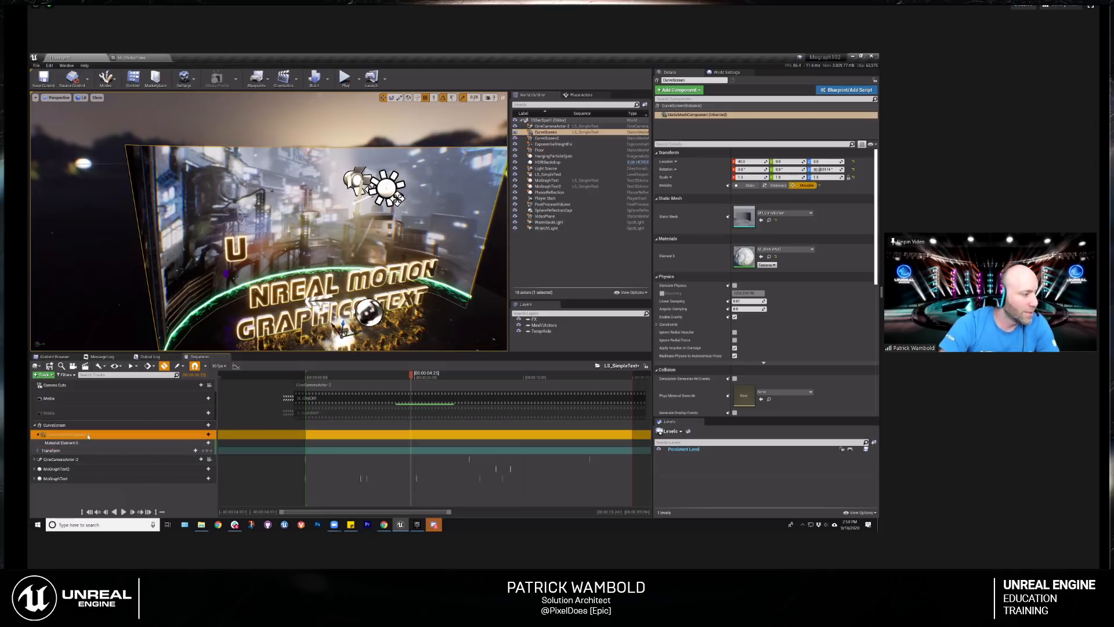
pyautogui.click(200, 443)
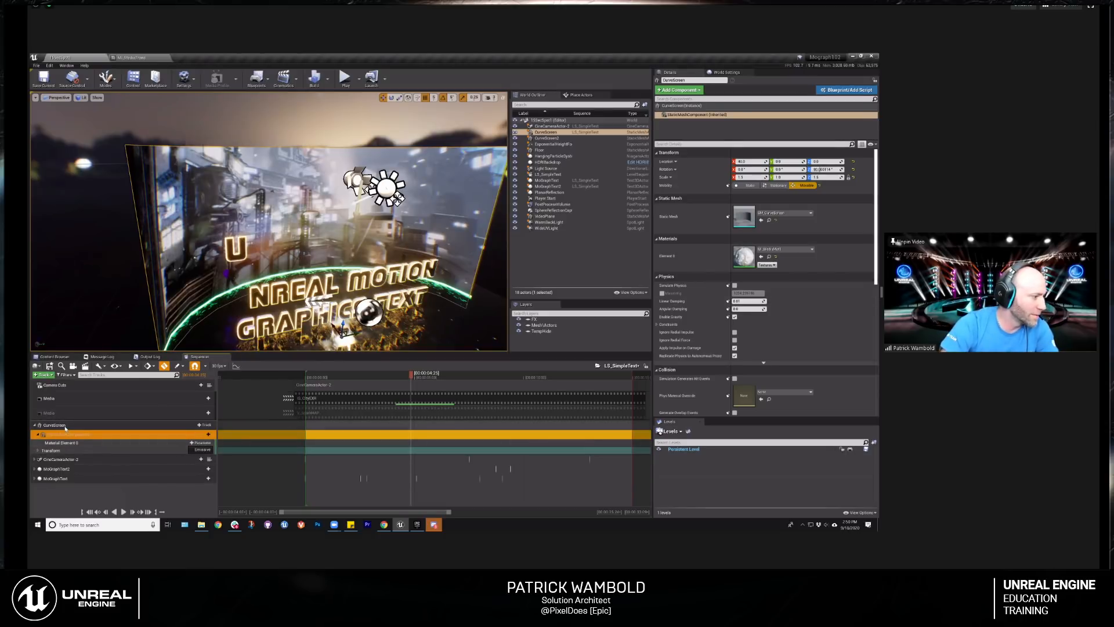
# Step: Delete the static mesh component track and remove the CurveScreen actor from the sequence
pyautogui.click(101, 438)
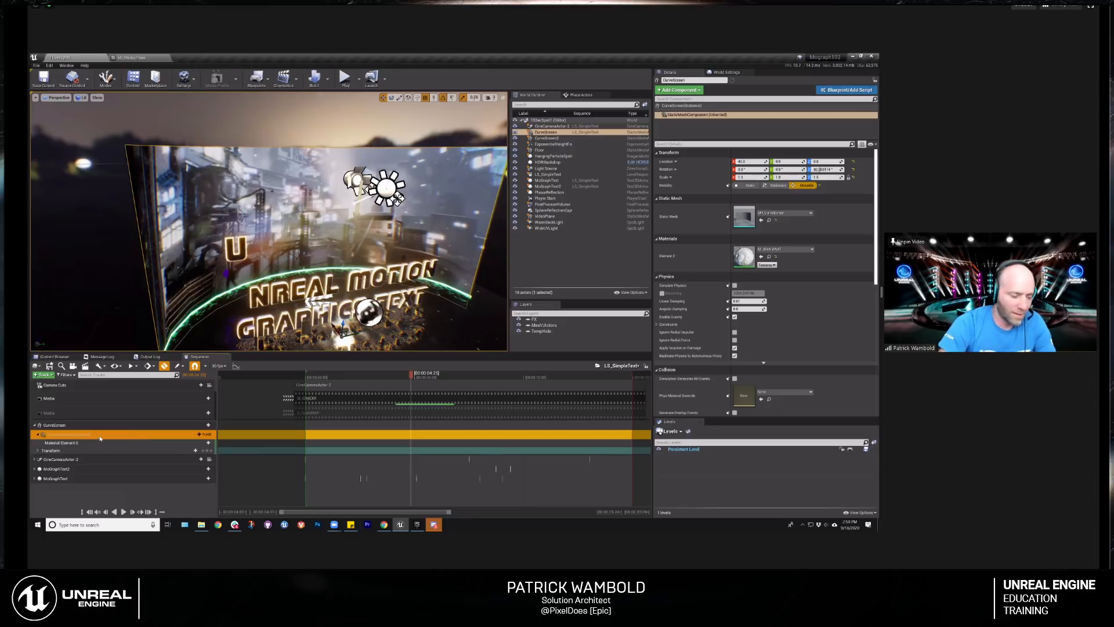
pyautogui.press('Delete')
pyautogui.click(75, 427)
pyautogui.press('Delete')
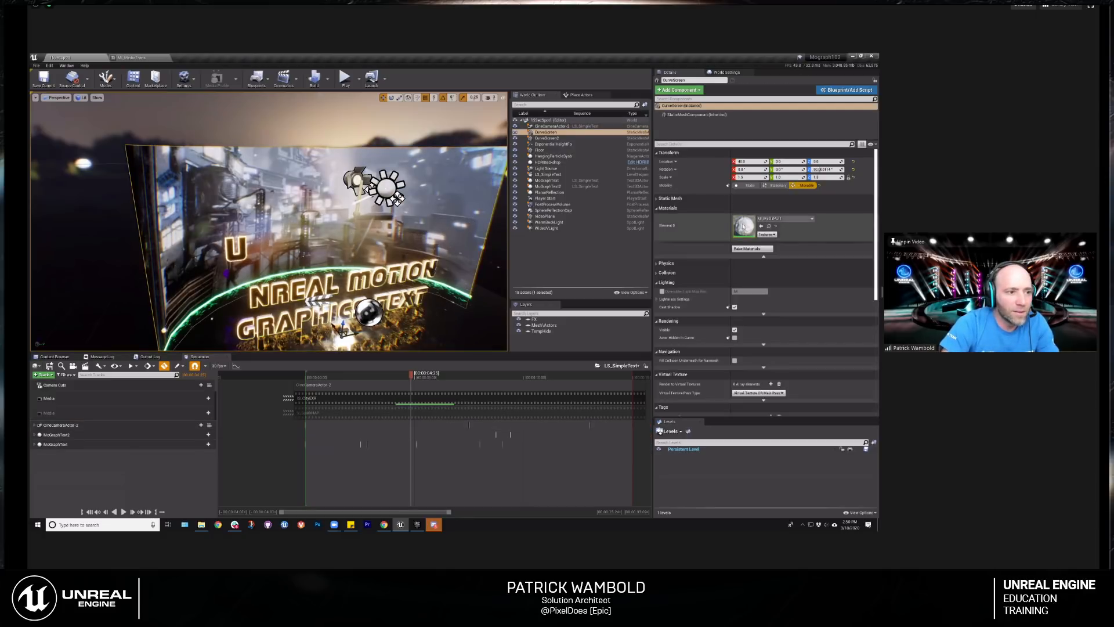
# Step: Add the selected CurveScreen actor back to the sequence
pyautogui.click(43, 375)
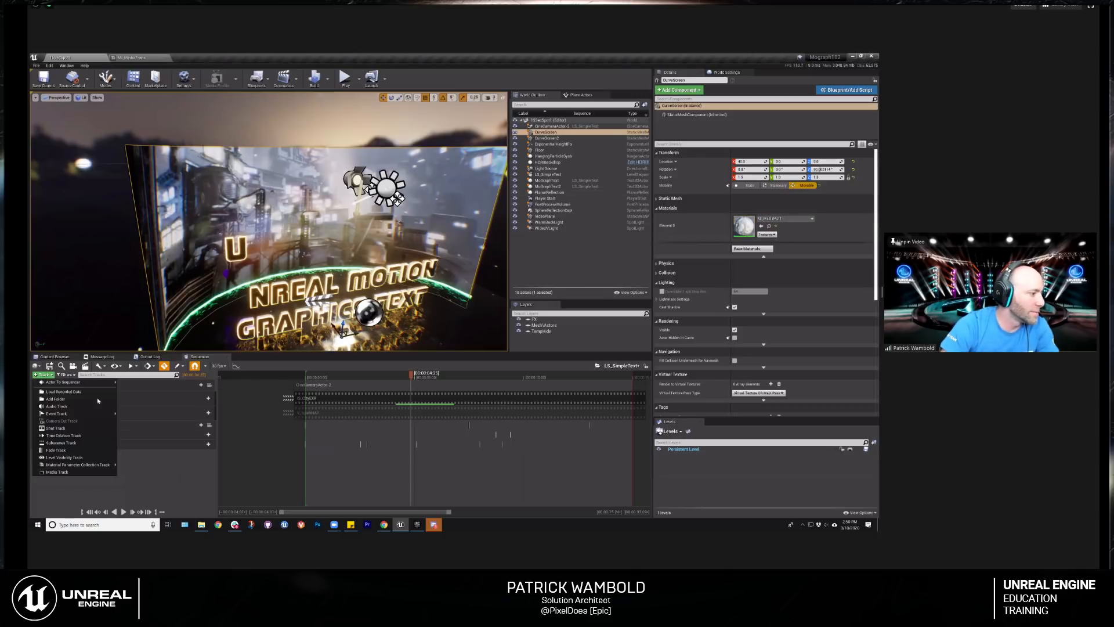
pyautogui.moveTo(56, 413)
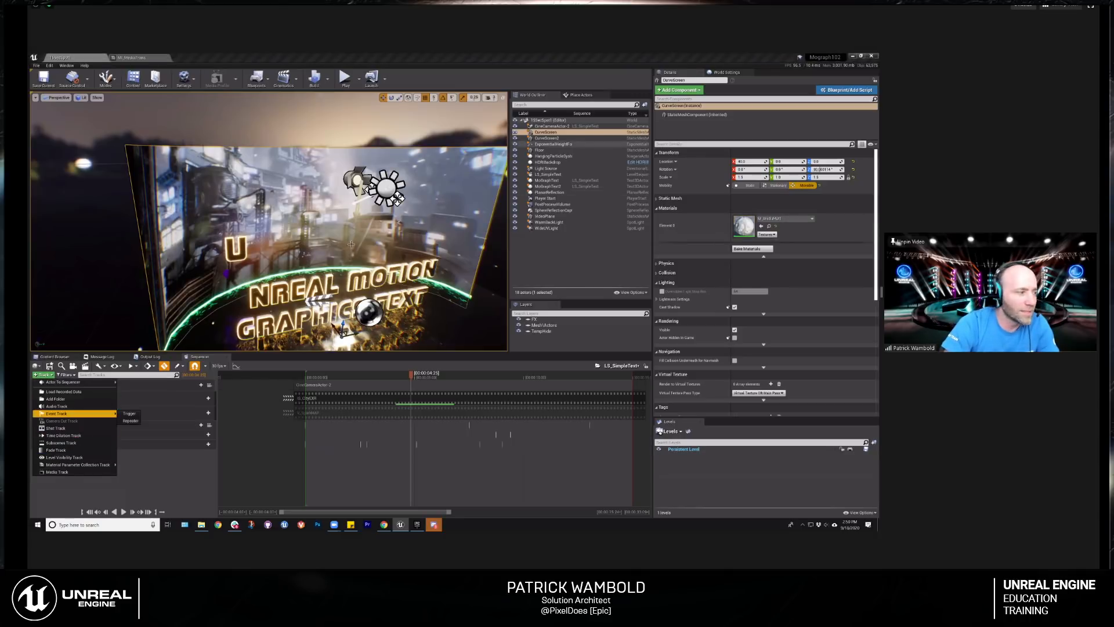
pyautogui.moveTo(65, 383)
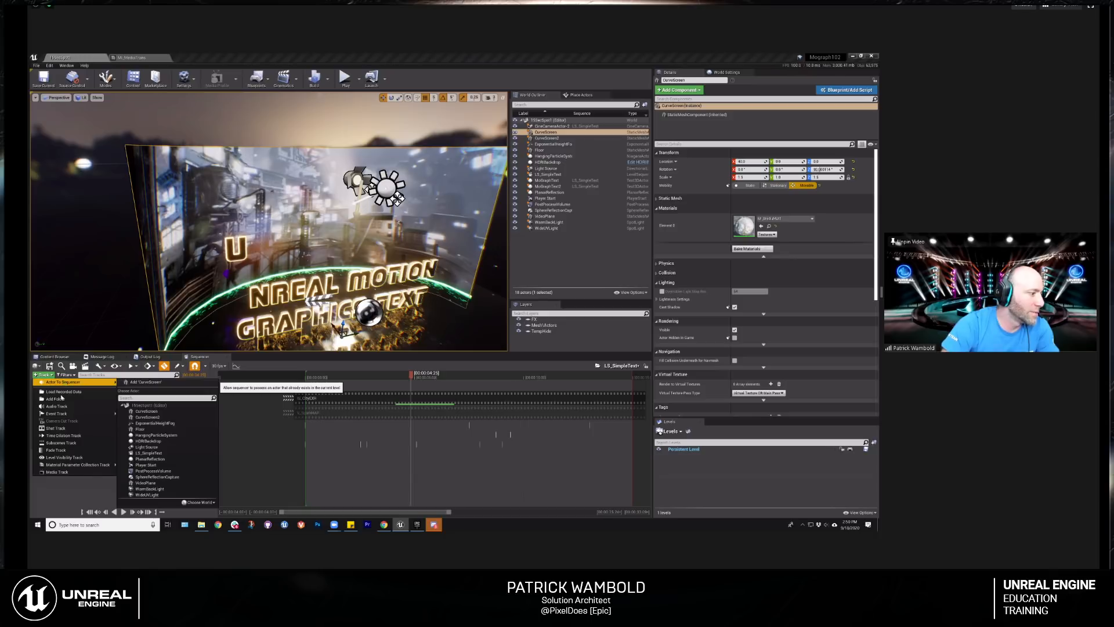
pyautogui.click(145, 383)
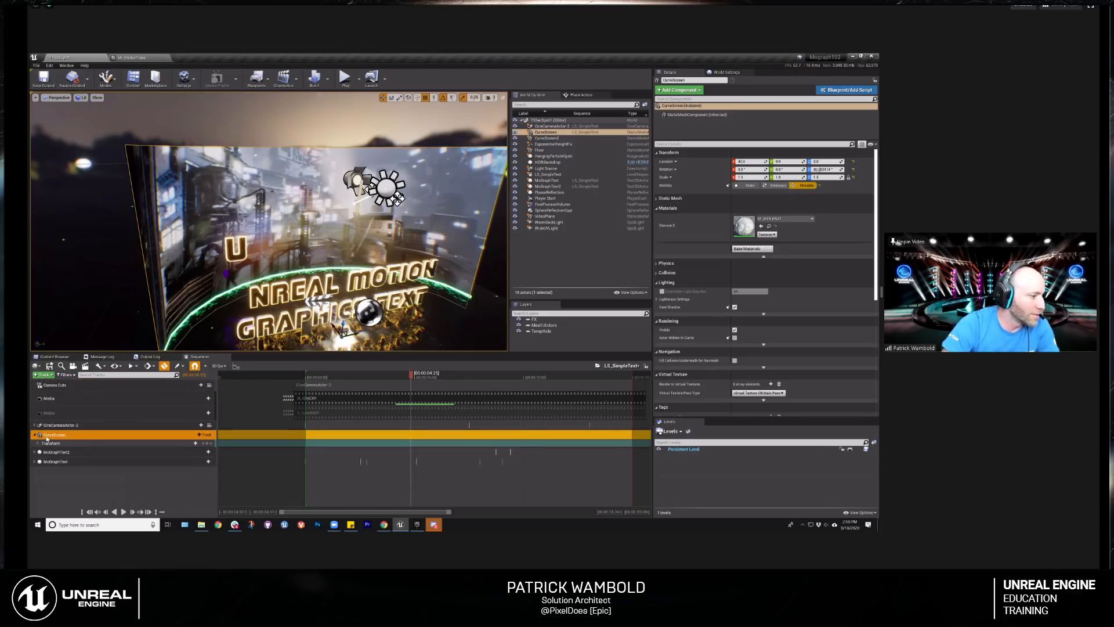
# Step: Add the static mesh component to CurveScreen with a Material Element 0 track, and include its Emissive parameter
pyautogui.click(200, 435)
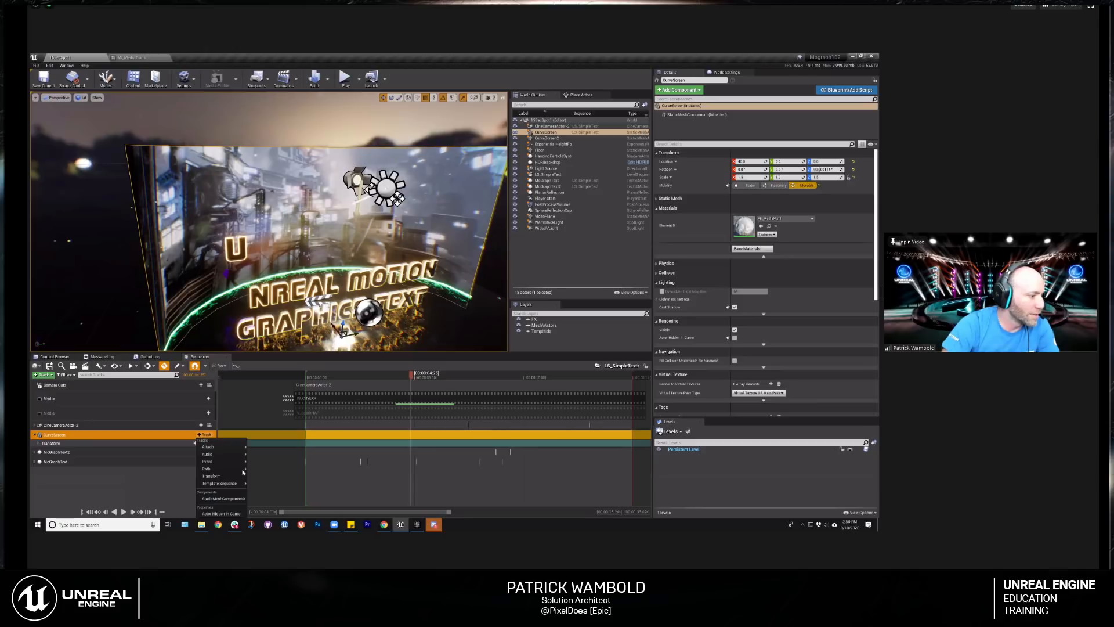
pyautogui.click(232, 499)
pyautogui.click(205, 444)
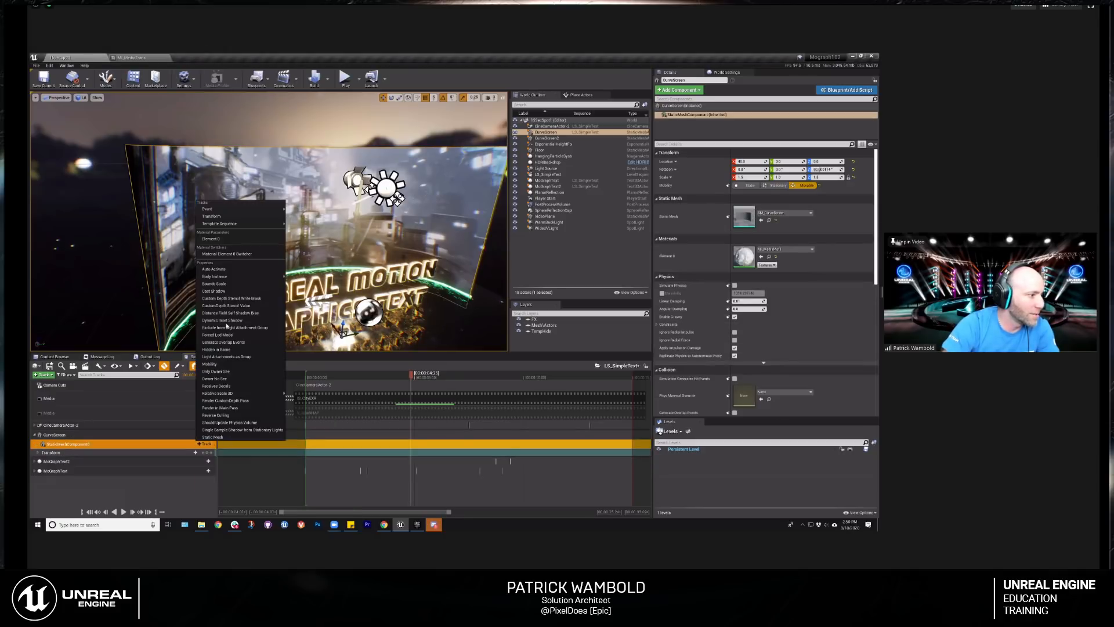
pyautogui.click(230, 239)
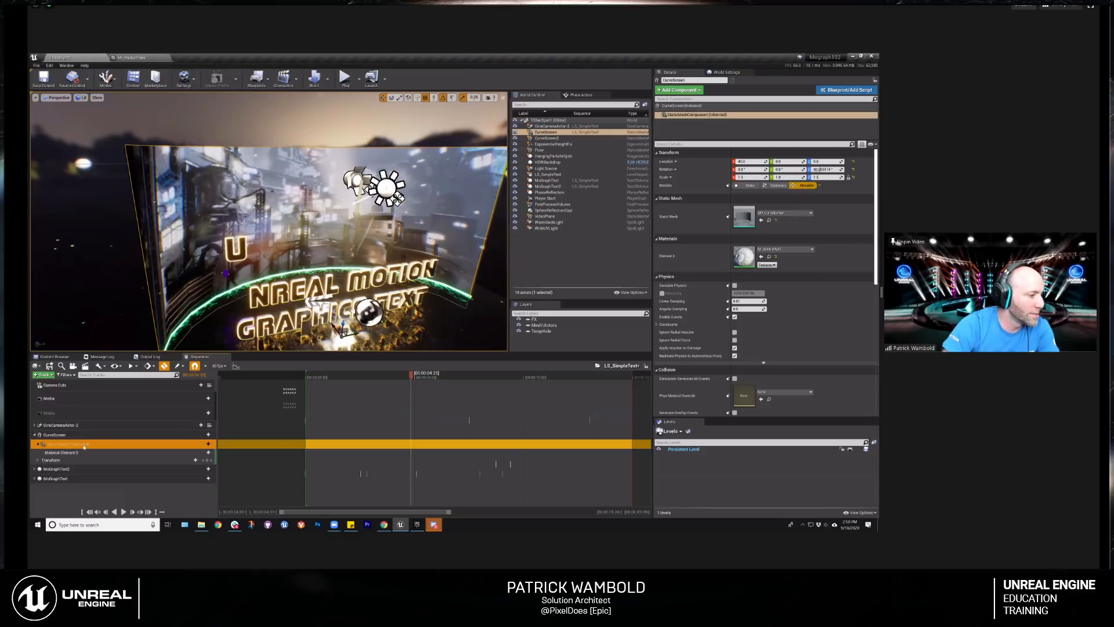
pyautogui.click(208, 453)
pyautogui.click(200, 460)
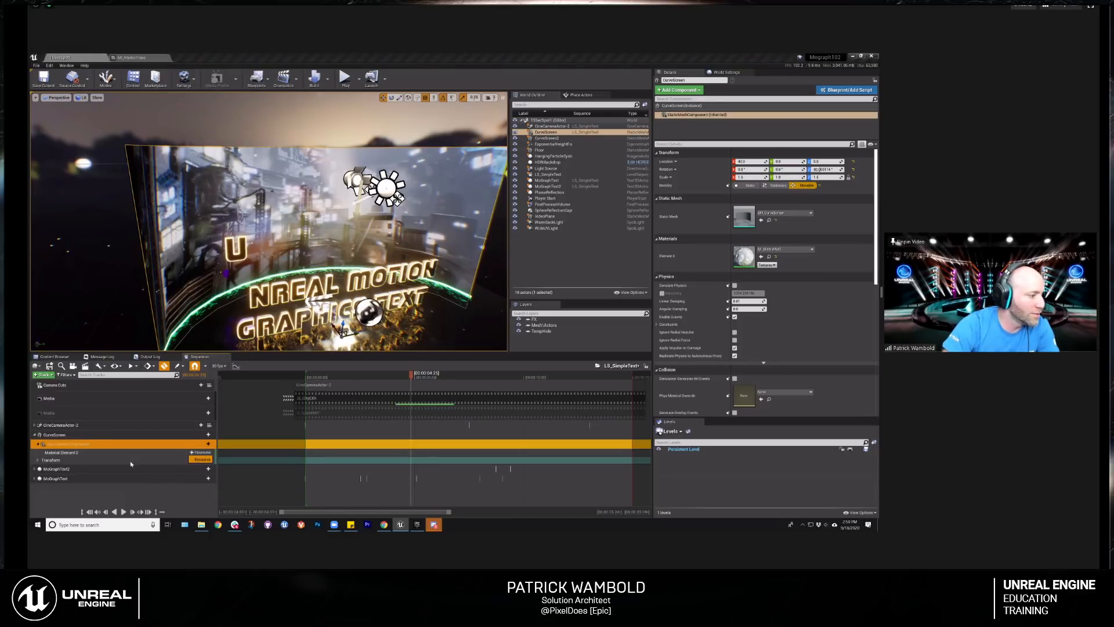
pyautogui.click(72, 445)
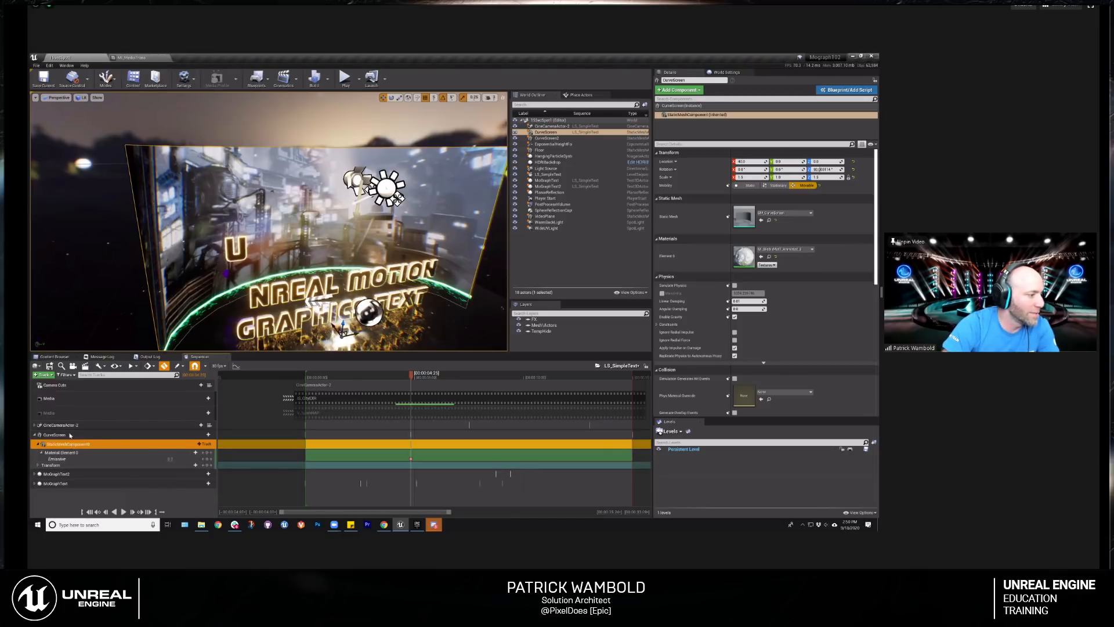
# Step: Select CurveScreen in the sequence and assign the translucent M_MediaTrans material to the actor
pyautogui.click(69, 435)
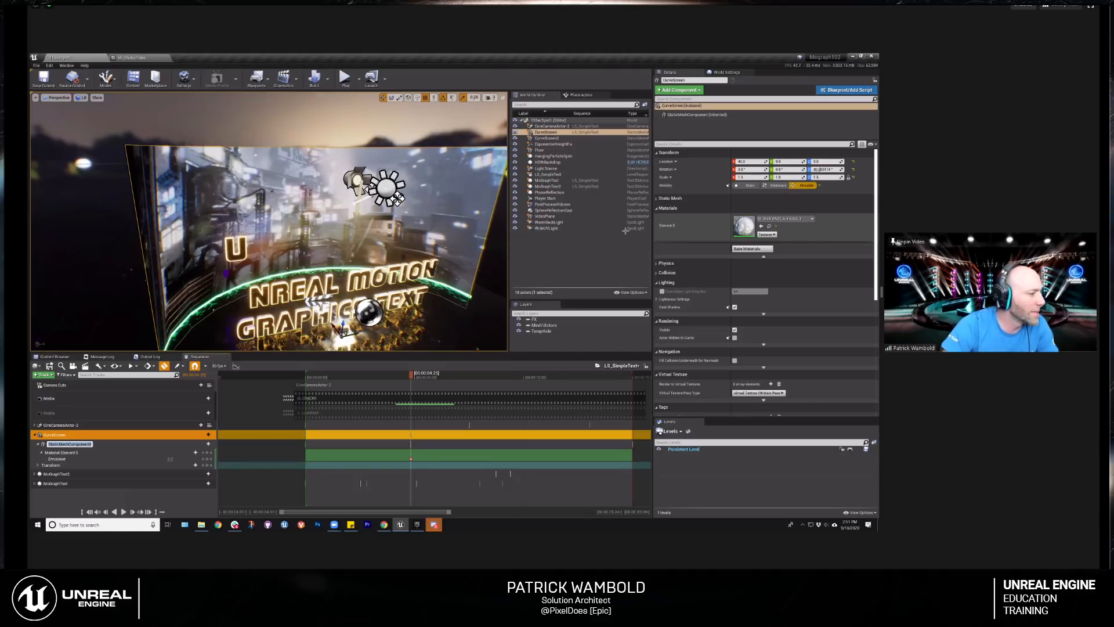
pyautogui.click(55, 357)
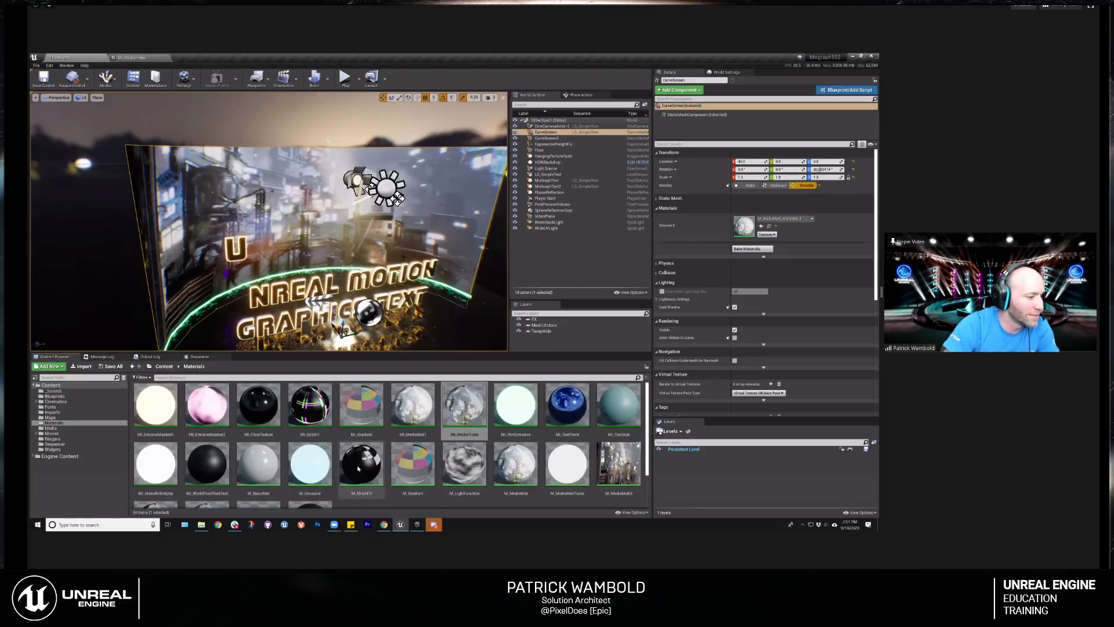
pyautogui.scroll(-2, 358, 469)
pyautogui.moveTo(207, 473); pyautogui.dragTo(749, 261)
# Step: Back in the sequence, scrub to an earlier frame and add the Opacity parameter to CurveScreen's Material Element 0 track
pyautogui.click(201, 357)
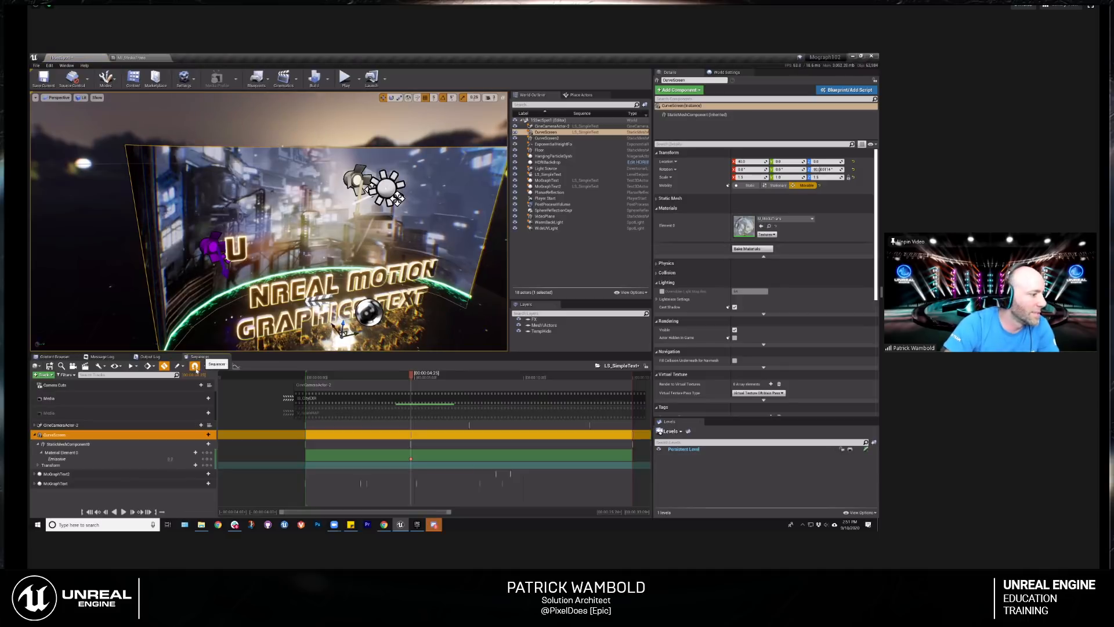
pyautogui.moveTo(357, 380); pyautogui.dragTo(386, 377)
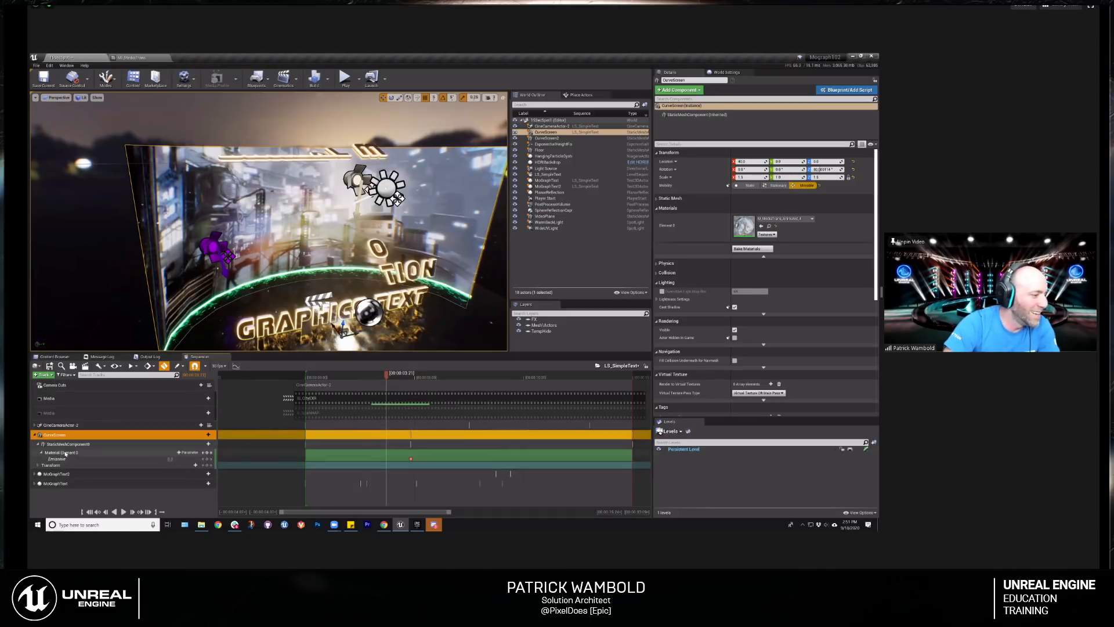
pyautogui.click(193, 453)
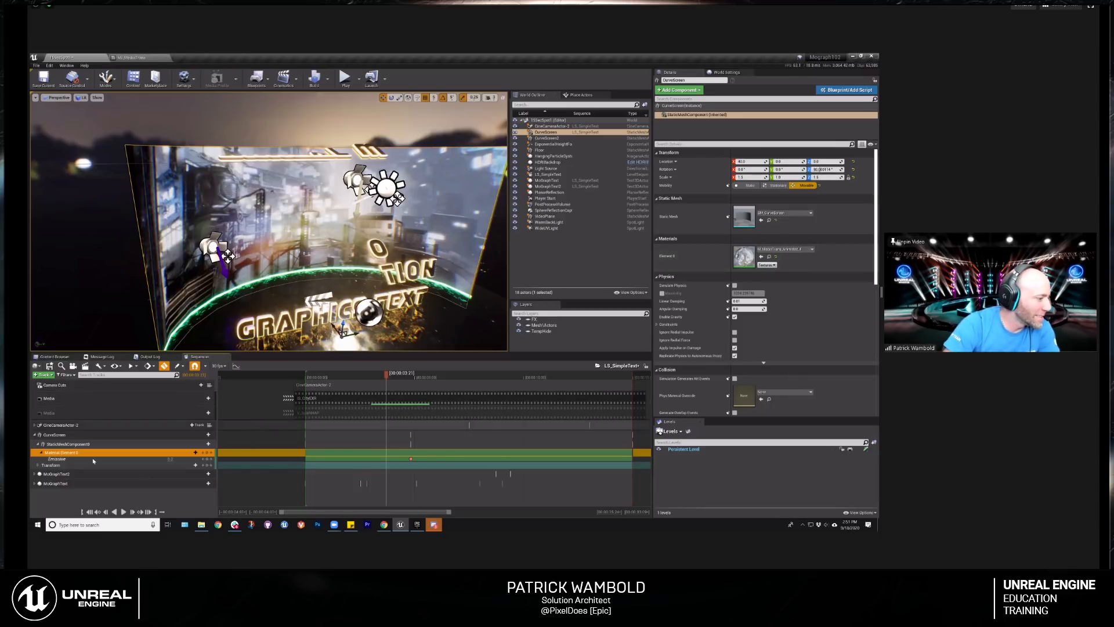
pyautogui.click(188, 452)
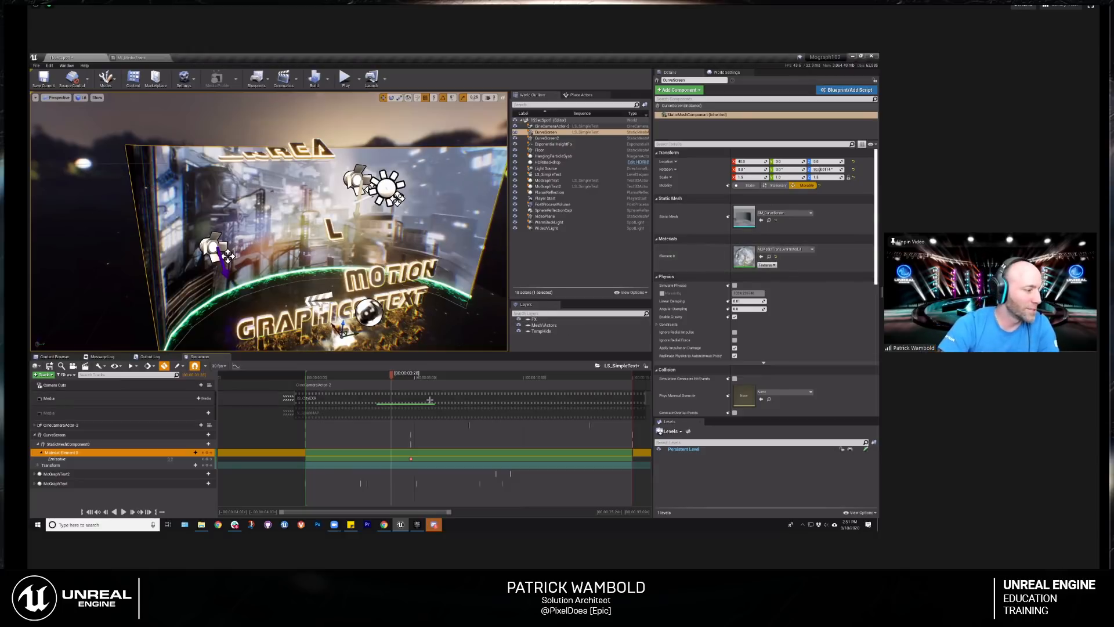
pyautogui.click(190, 453)
pyautogui.click(189, 466)
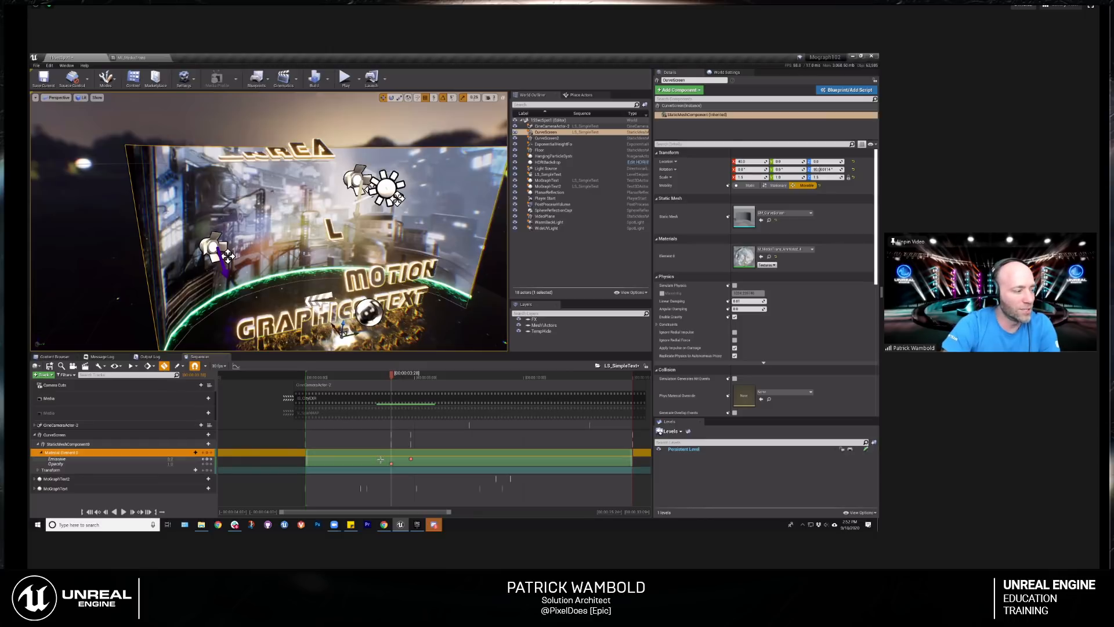
pyautogui.moveTo(390, 462); pyautogui.dragTo(395, 466, button='right')
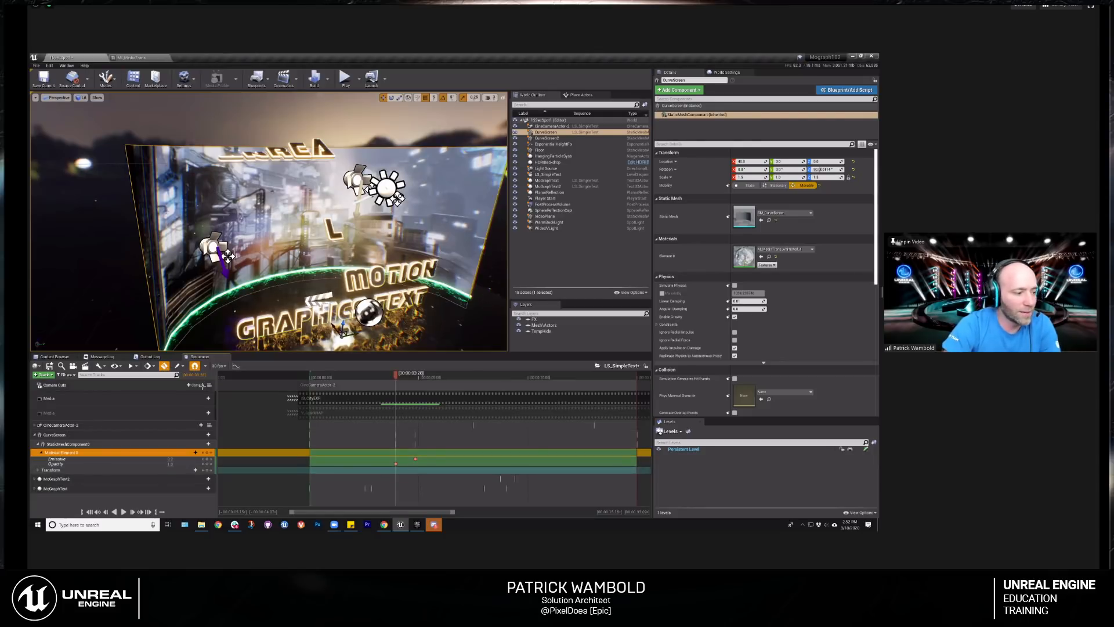
# Step: Delete the Emissive and Opacity keyframes from CurveScreen's Material Element 0 track and return the playhead to the start
pyautogui.click(416, 460)
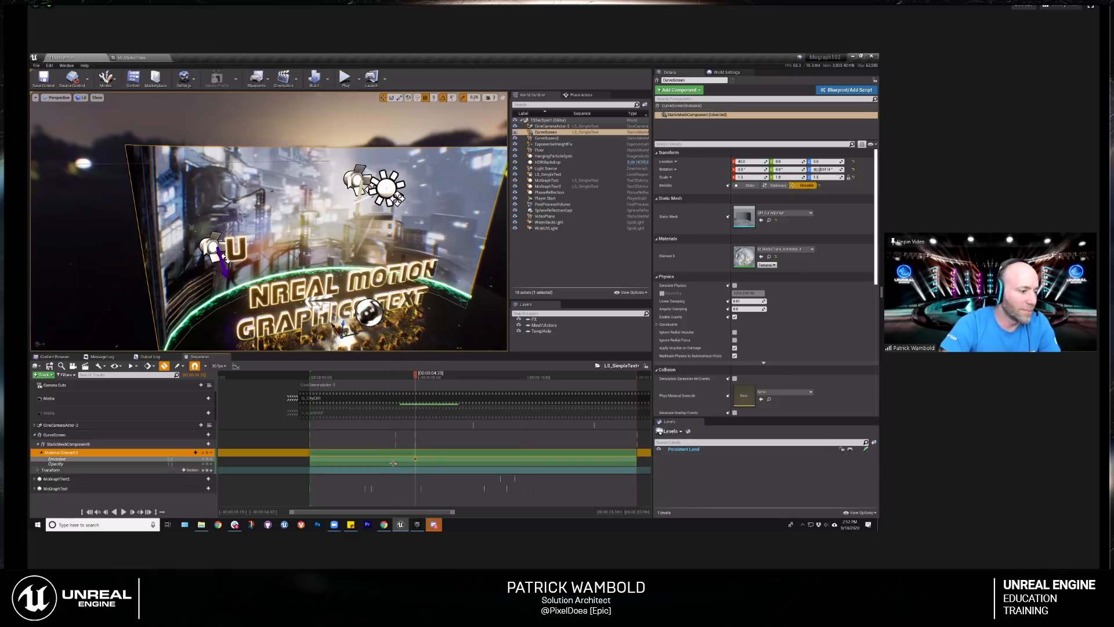
pyautogui.press('Delete')
pyautogui.click(396, 463)
pyautogui.press('Delete')
pyautogui.moveTo(395, 378); pyautogui.dragTo(310, 382)
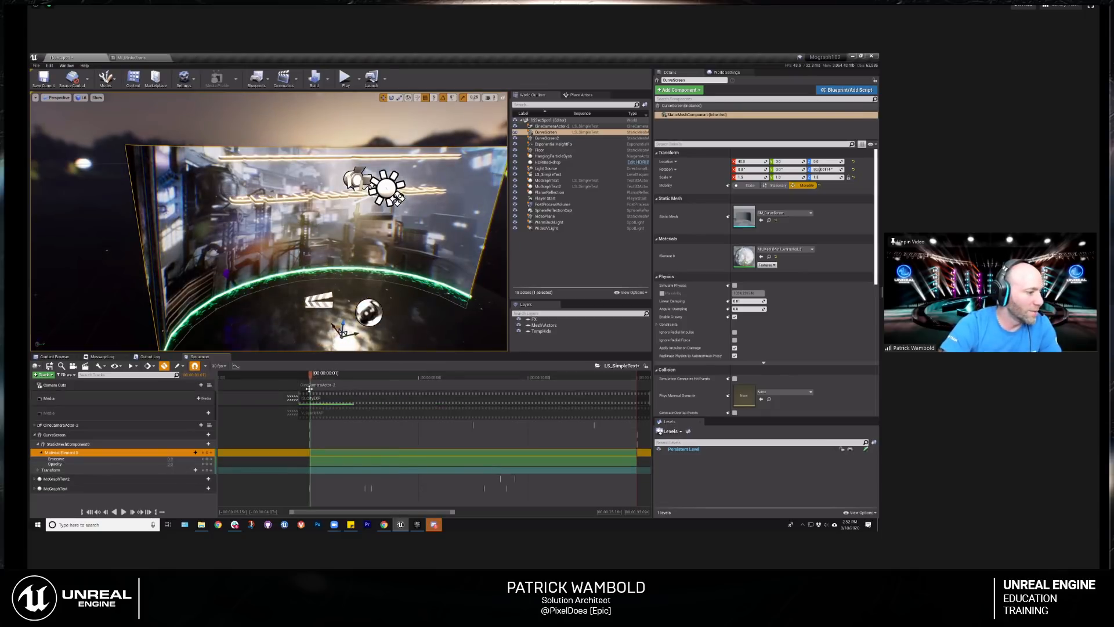
pyautogui.click(311, 376)
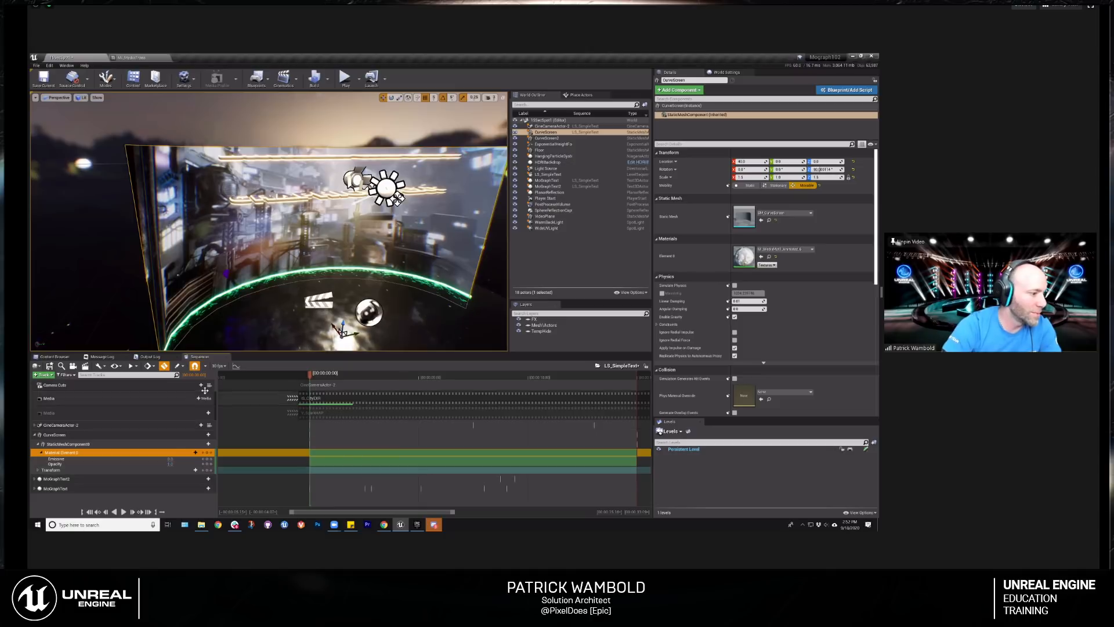
# Step: Key CurveScreen's Opacity parameter at 00:00:04:29 and at the sequence start, and scrub between the two keys
pyautogui.click(416, 382)
pyautogui.moveTo(416, 383); pyautogui.dragTo(419, 381)
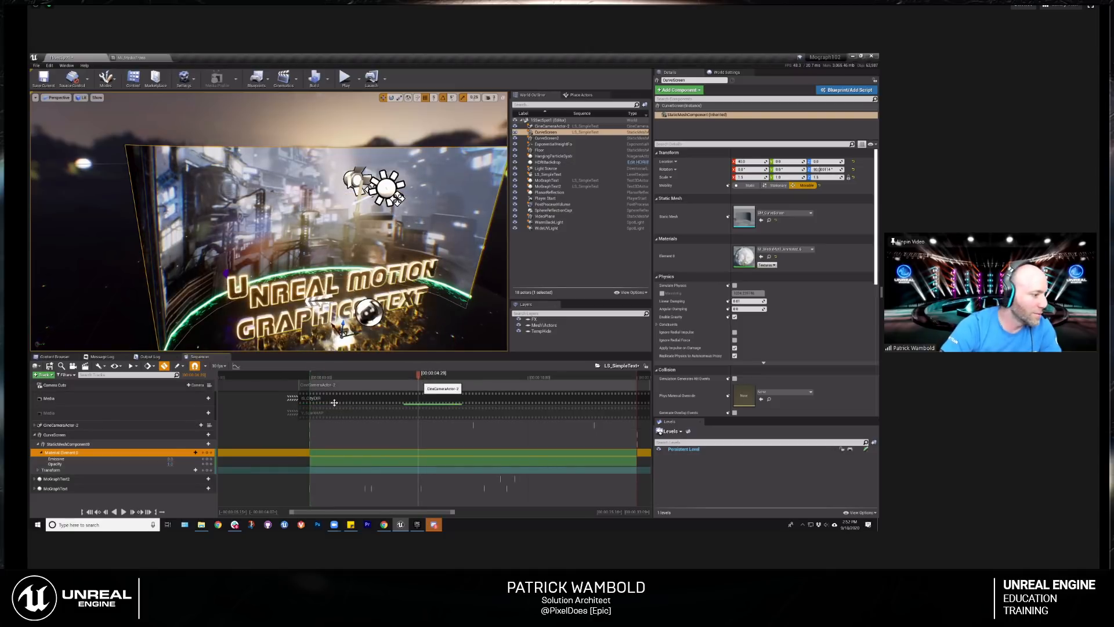
pyautogui.click(208, 464)
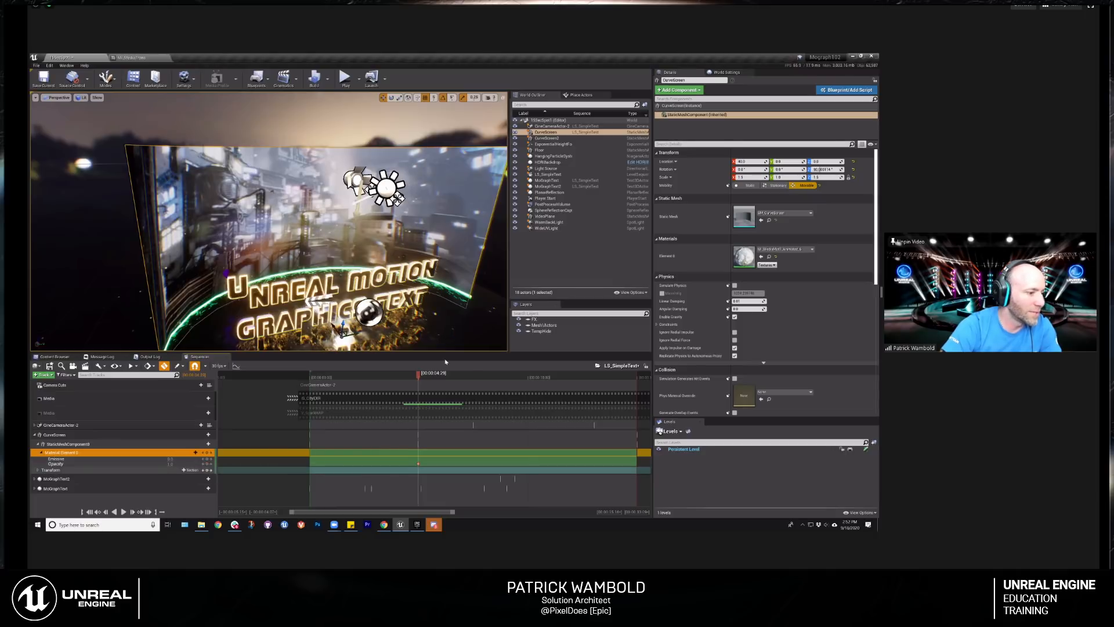
pyautogui.click(309, 380)
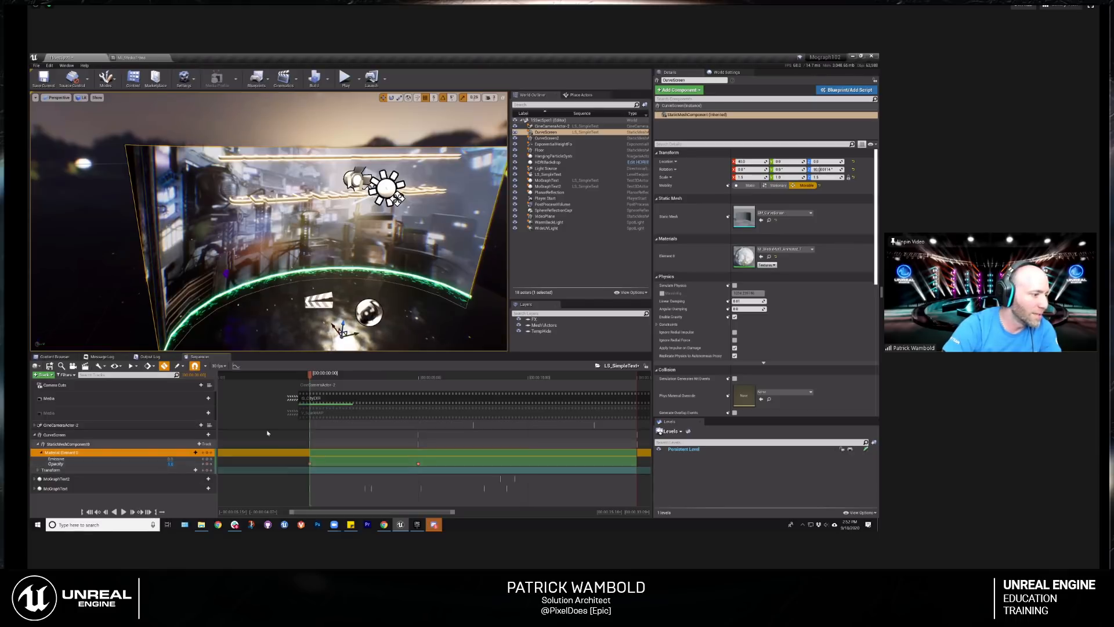
pyautogui.click(416, 380)
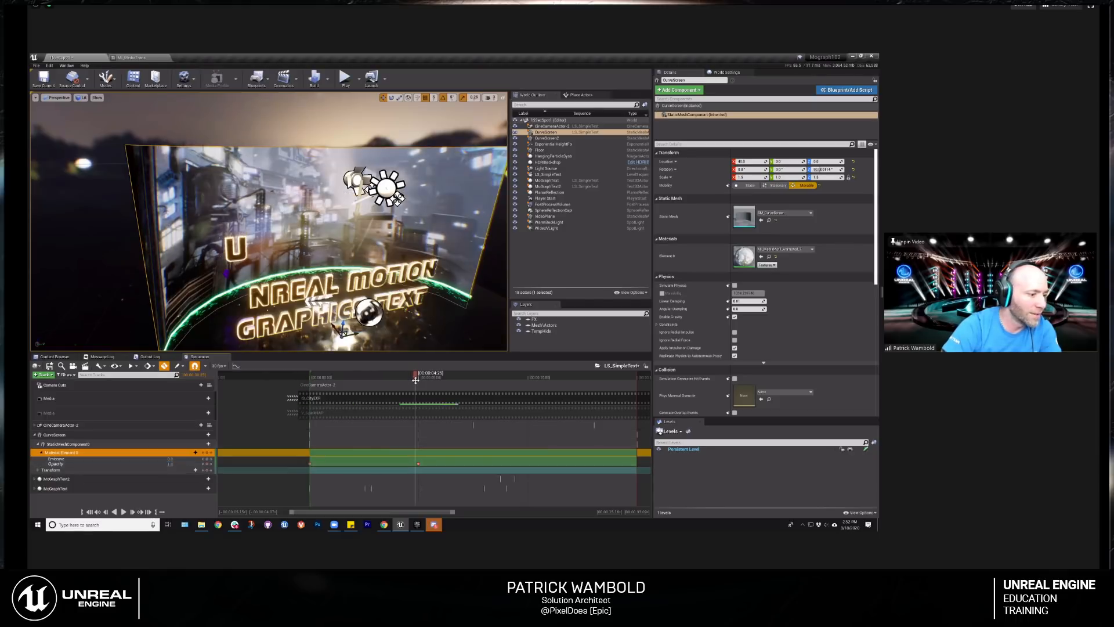
pyautogui.click(418, 463)
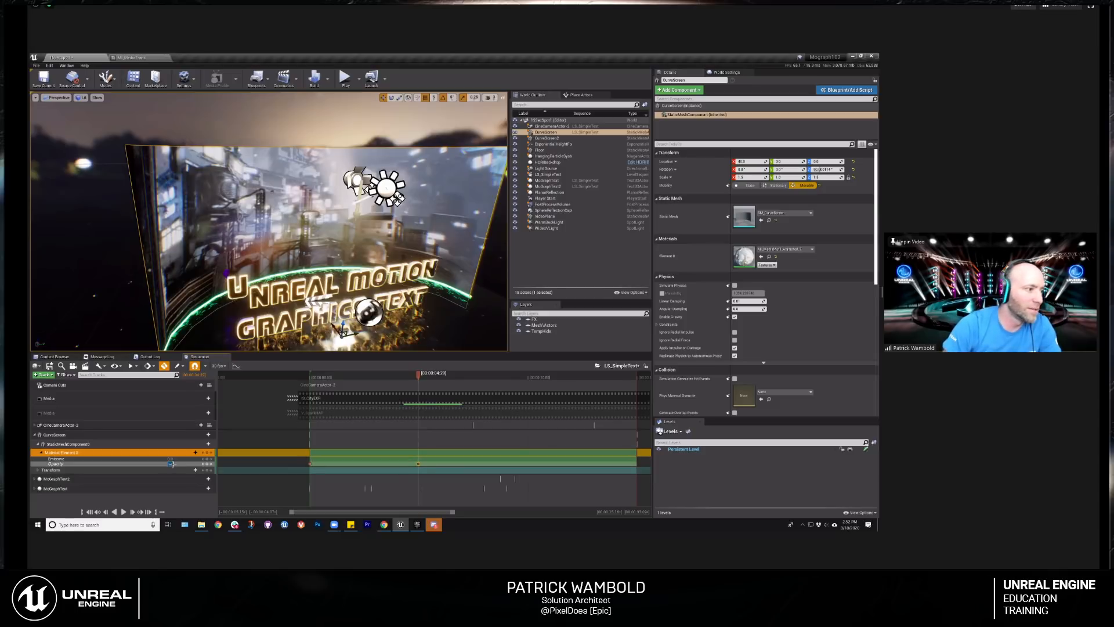
pyautogui.moveTo(339, 381); pyautogui.dragTo(311, 399)
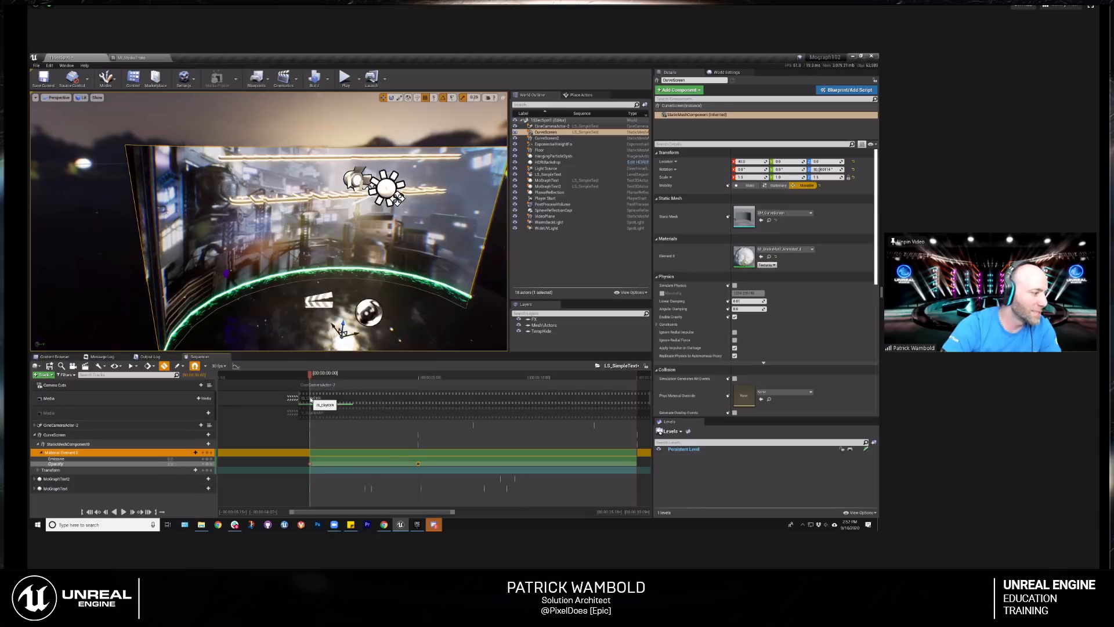
# Step: Set the Material Element 0 Emissive parameter to 1 and scrub the timeline to check the curved screen's look
pyautogui.click(103, 459)
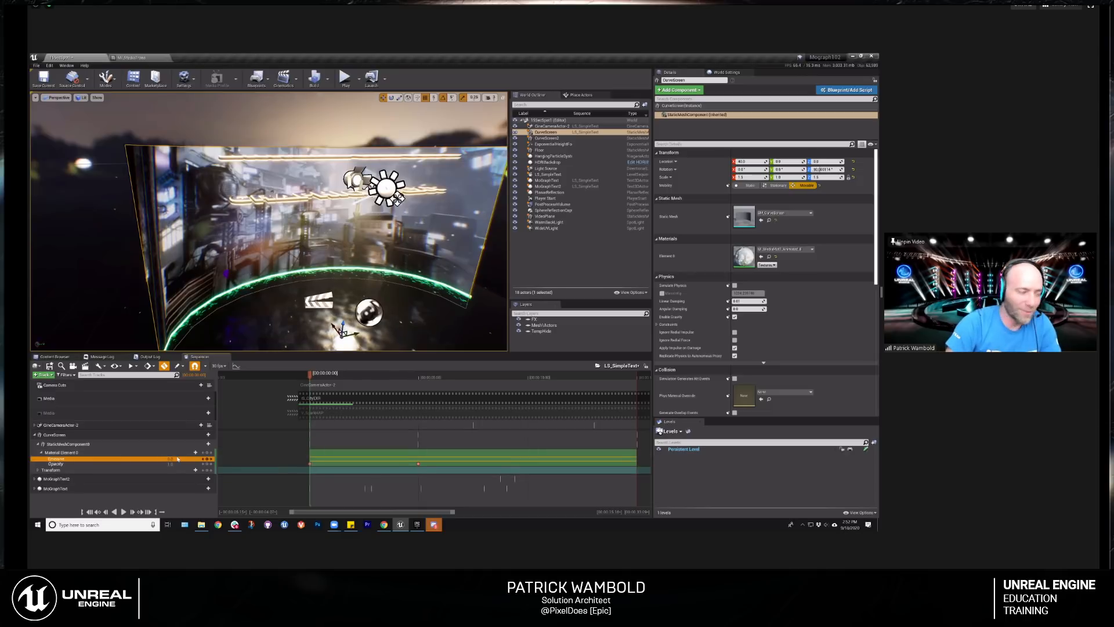
pyautogui.write('1')
pyautogui.press('Return')
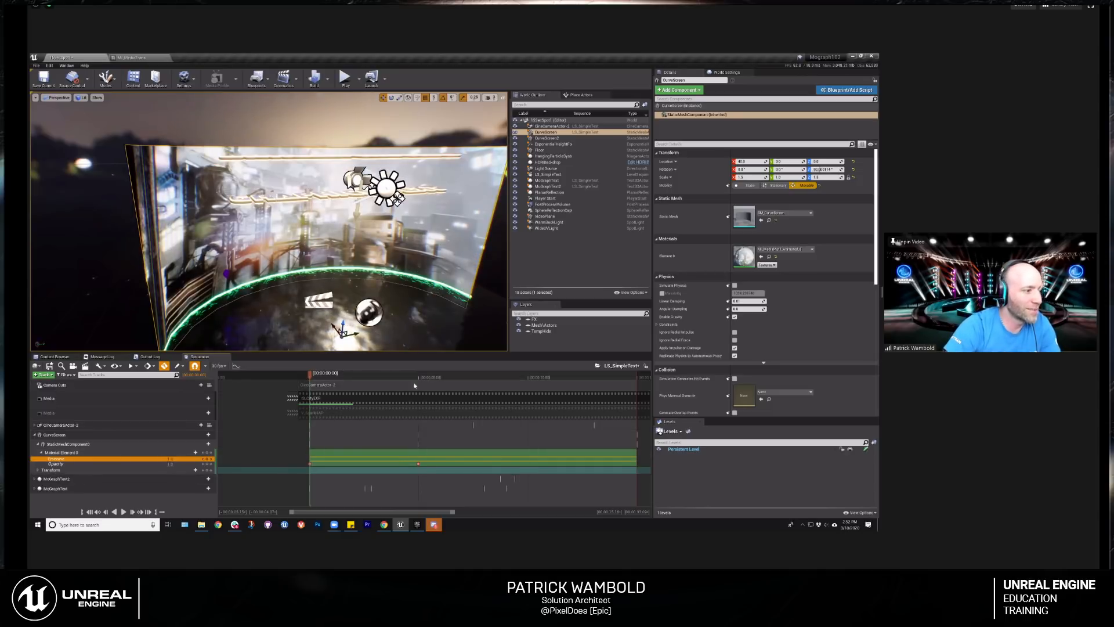
pyautogui.click(440, 377)
pyautogui.moveTo(415, 390); pyautogui.dragTo(342, 396)
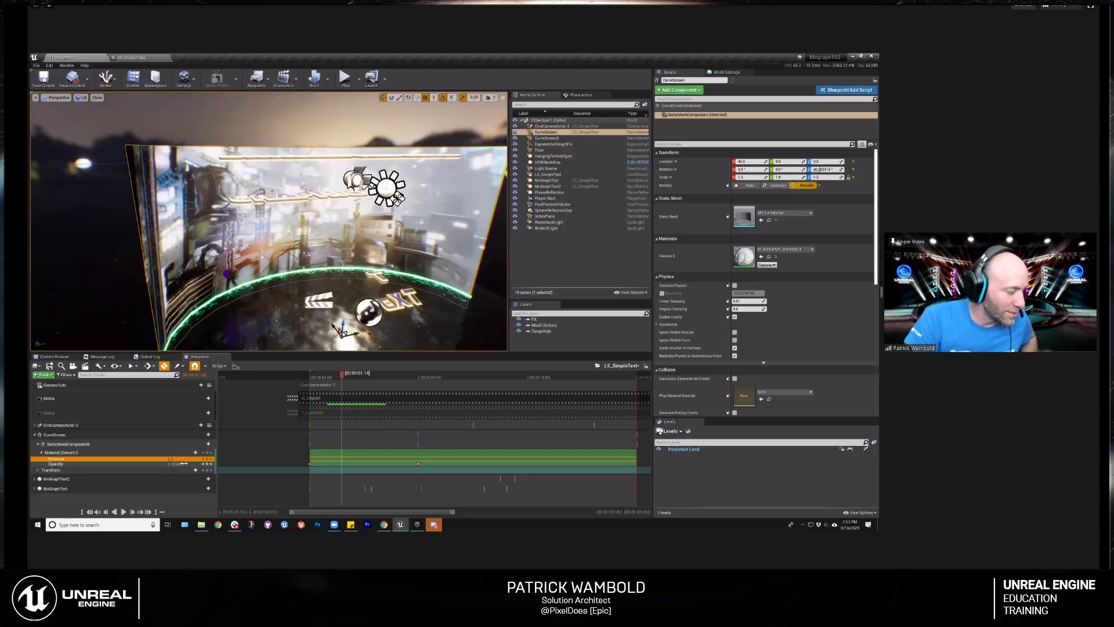
pyautogui.moveTo(343, 376); pyautogui.dragTo(397, 391)
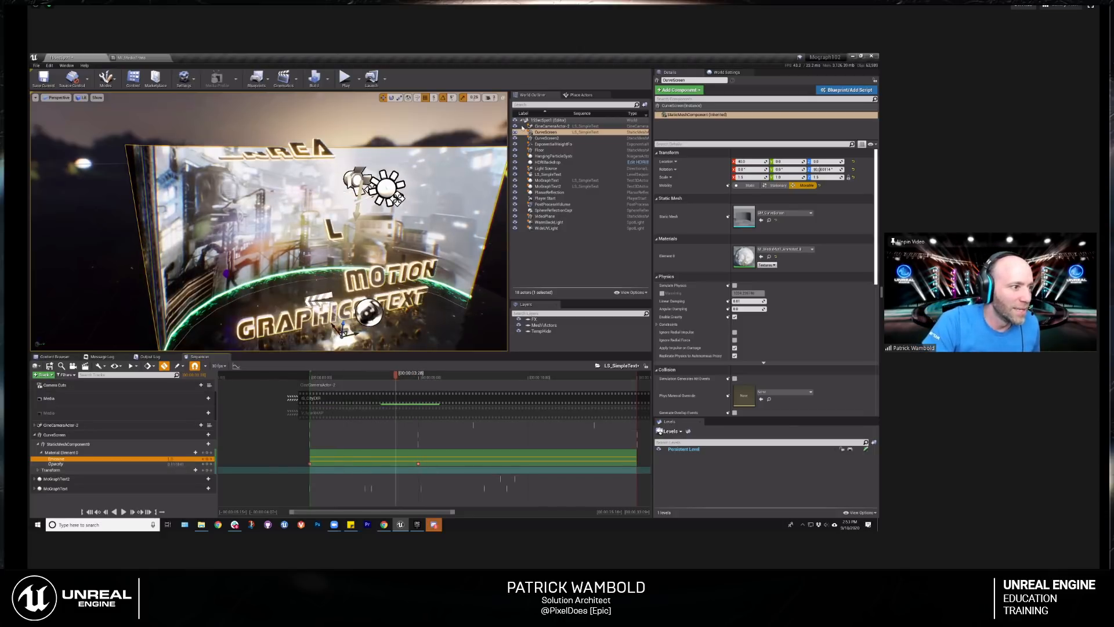
# Step: Toggle the visibility of CurveScreen and CurveScreen2 to check which actor displays the media
pyautogui.click(516, 132)
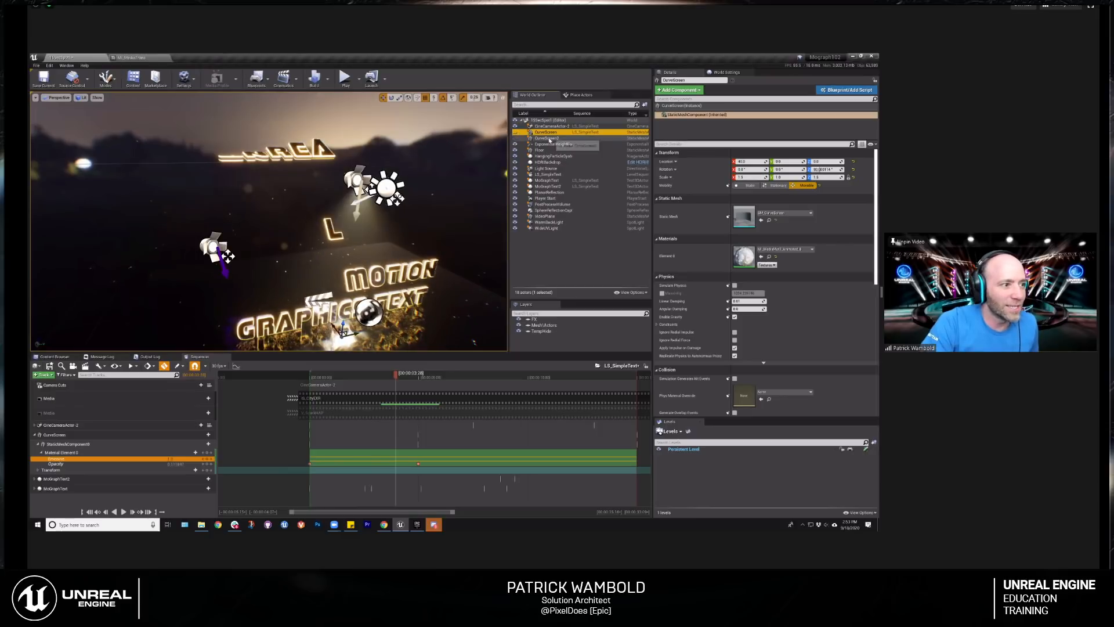
pyautogui.click(525, 139)
pyautogui.click(514, 138)
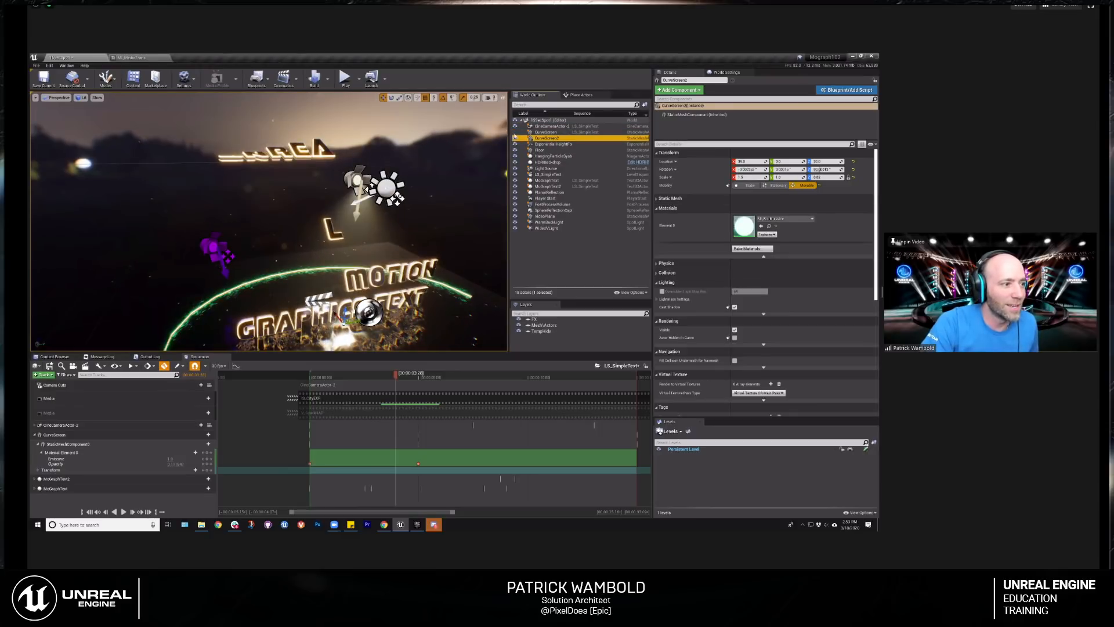
pyautogui.click(333, 191)
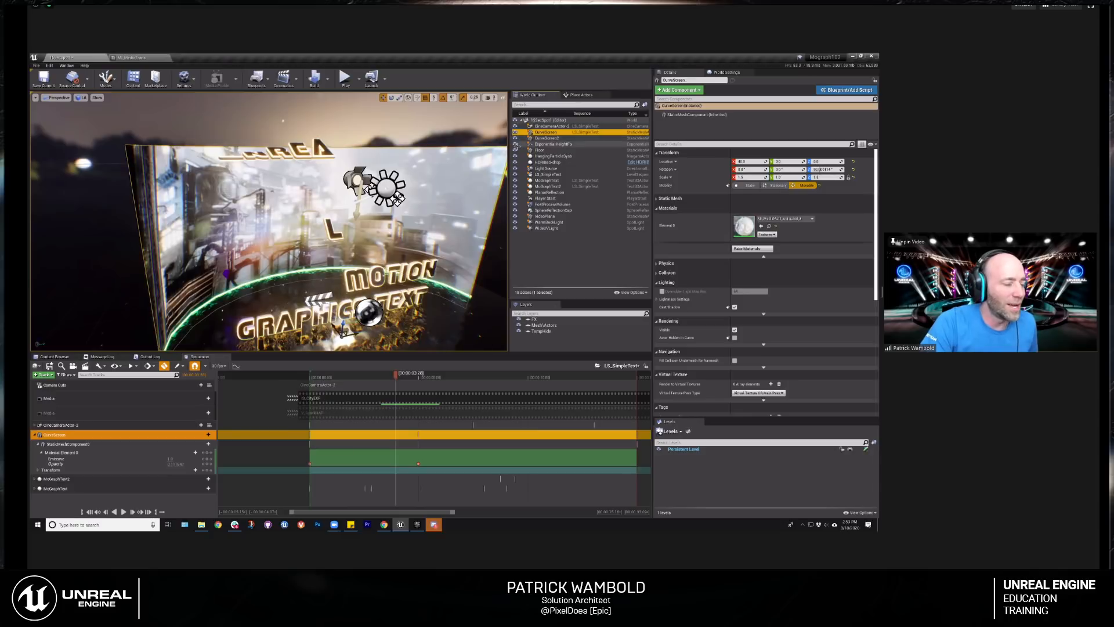
pyautogui.click(554, 138)
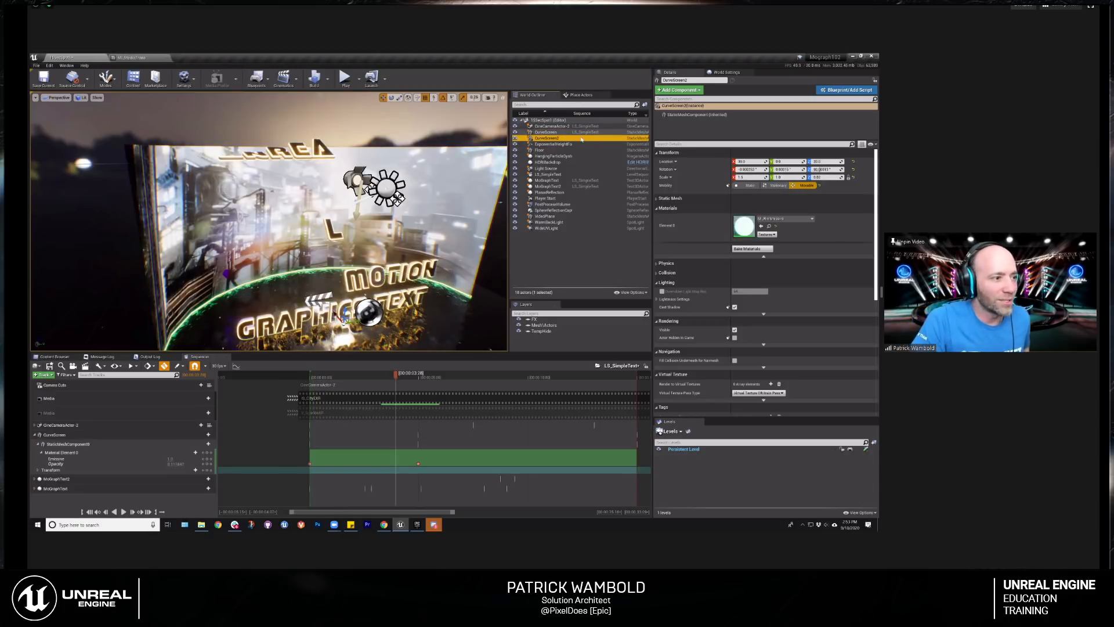
# Step: Select the Opacity track and scrub from the sequence start to 00:00:04:29 to examine its effect on the screen
pyautogui.click(76, 464)
pyautogui.click(317, 376)
pyautogui.click(312, 378)
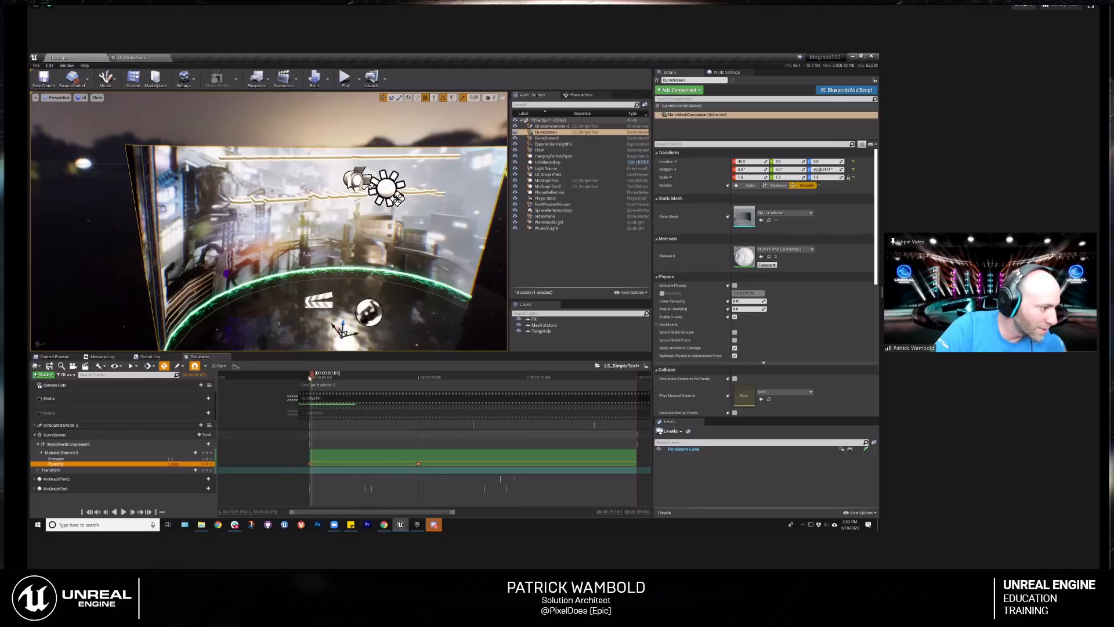
pyautogui.moveTo(313, 376); pyautogui.dragTo(419, 390)
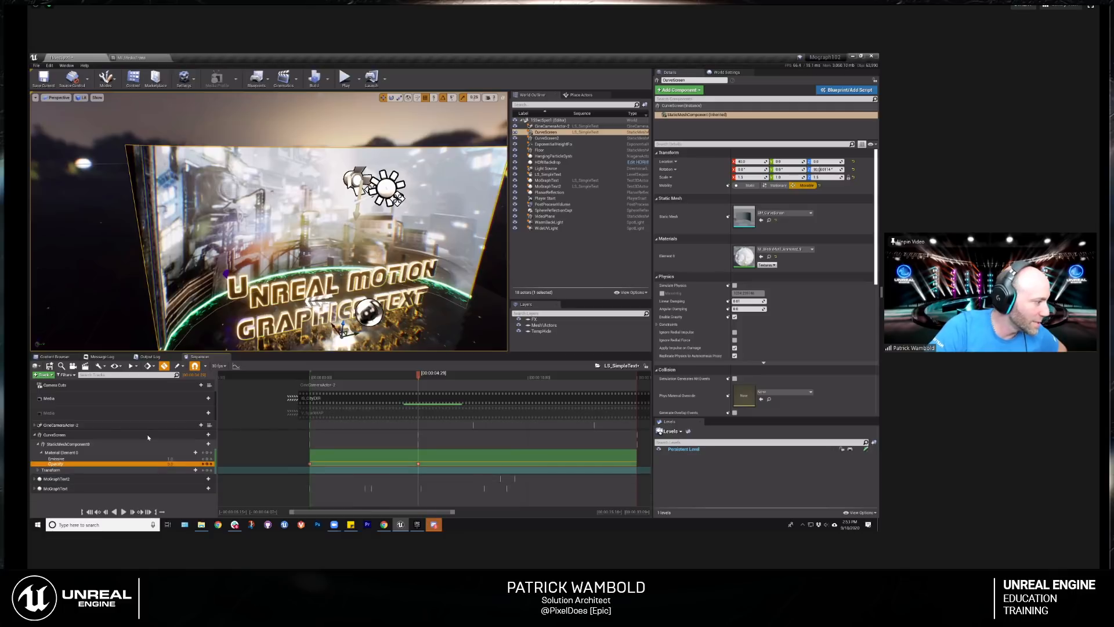
# Step: In the open media material instance, set the Opacity parameter to 0, and return to the level
pyautogui.click(141, 58)
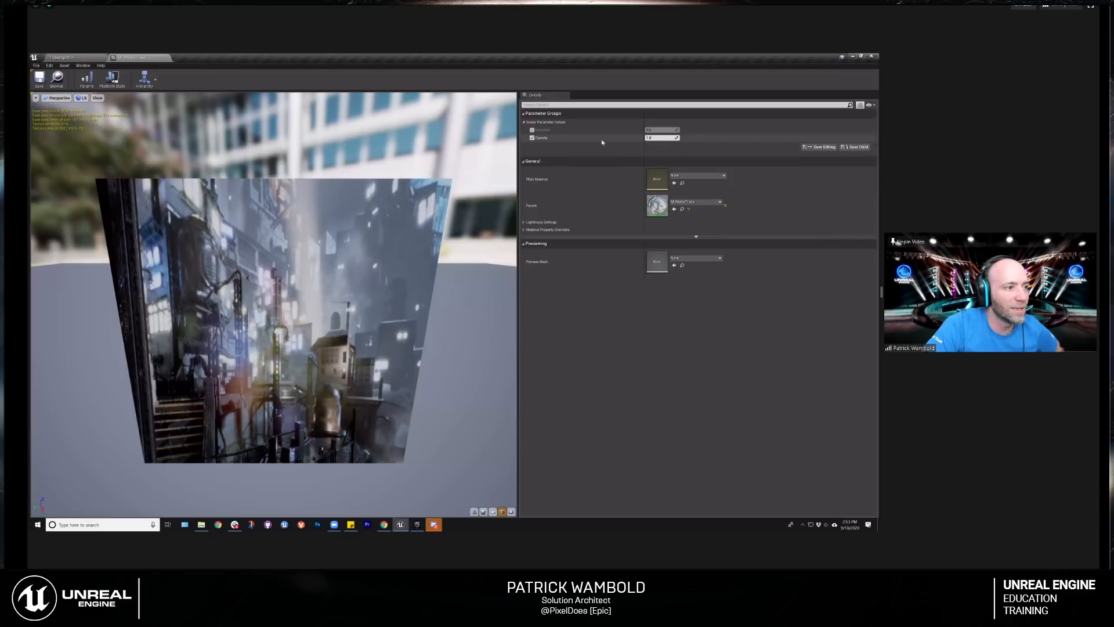
pyautogui.write('0')
pyautogui.press('Return')
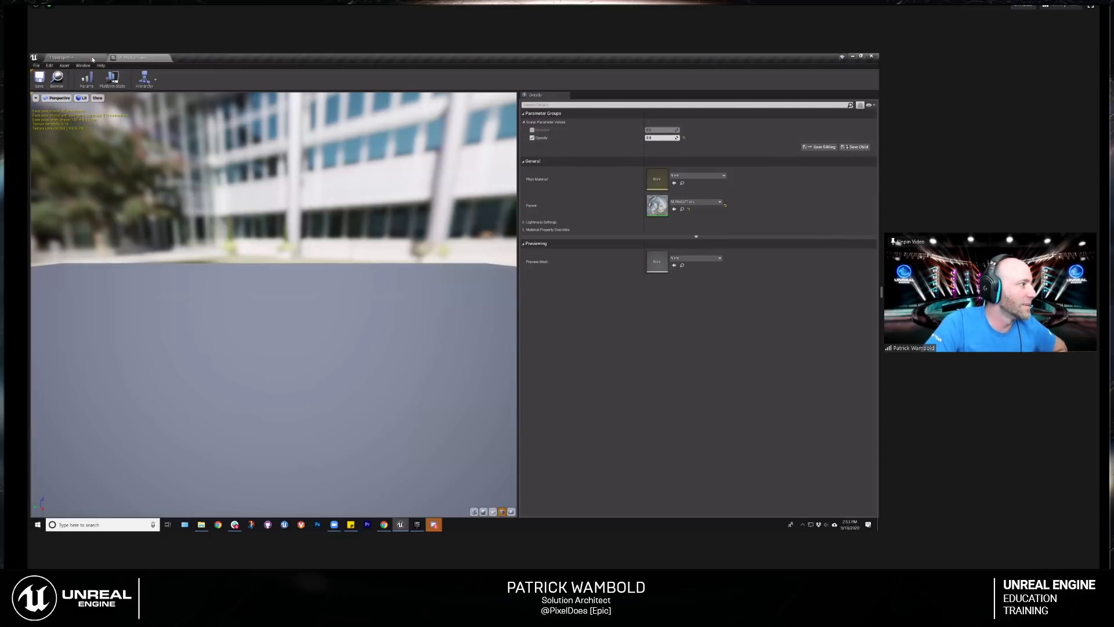
pyautogui.click(61, 57)
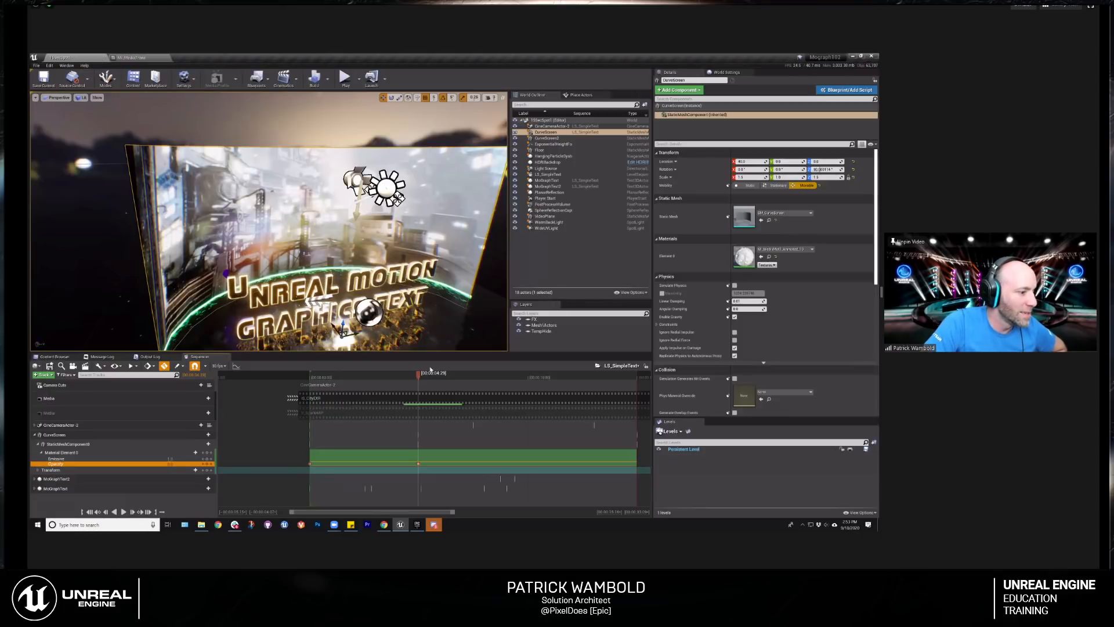
# Step: Play the sequence from near its start to check whether the curved screen fades in
pyautogui.click(335, 378)
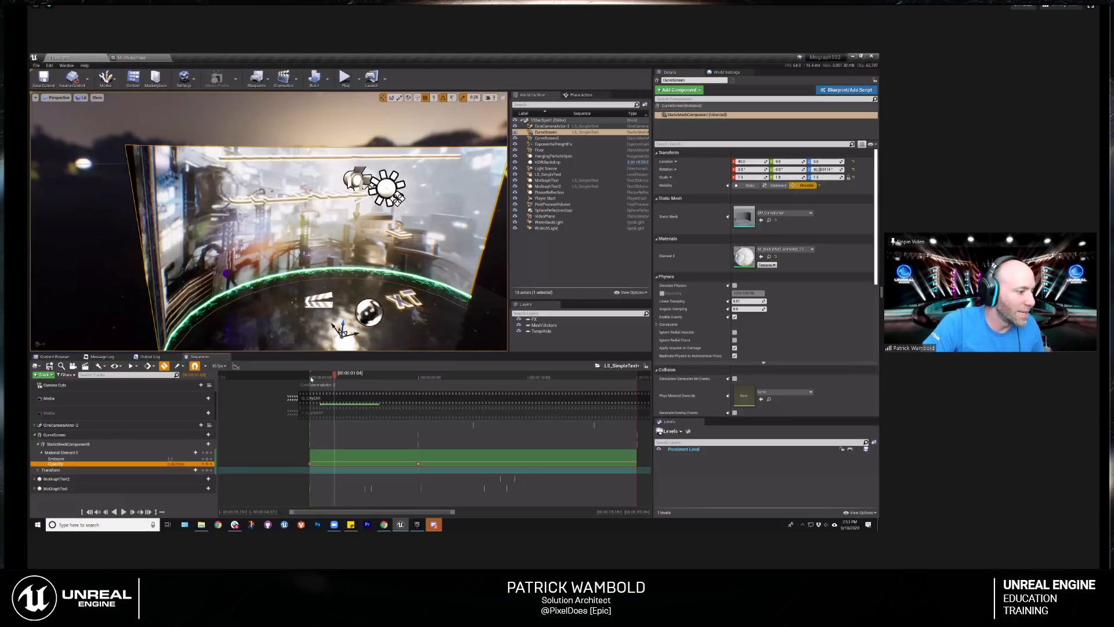
pyautogui.click(313, 378)
pyautogui.press('space')
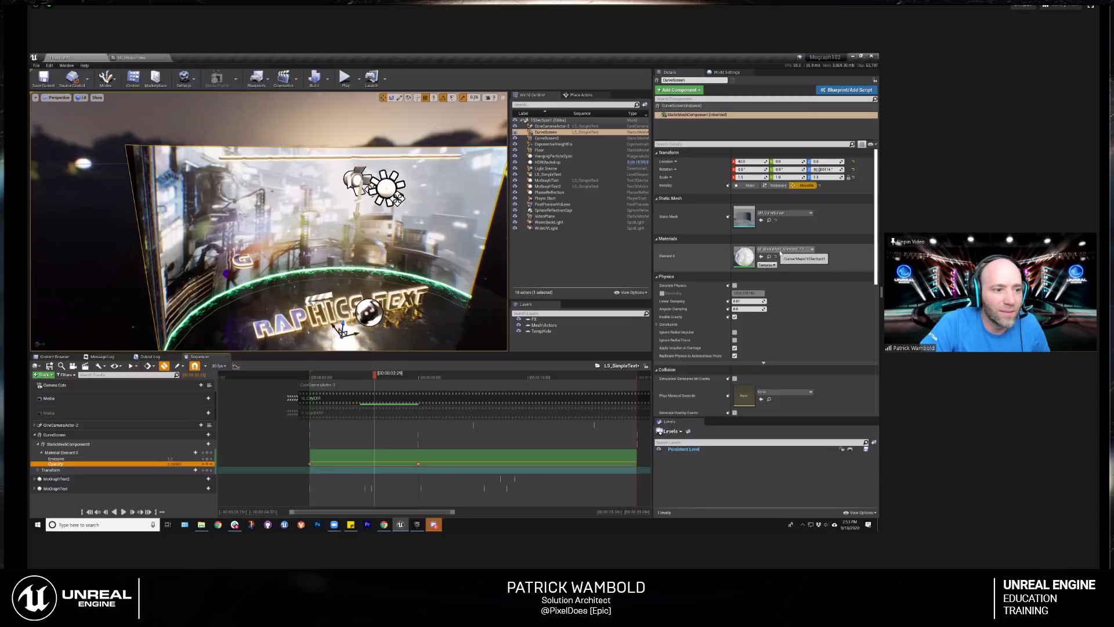
# Step: Clear CurveScreen's Element 0 material, replace it with the MI_MediaTrans instance from the Materials folder, and save the level
pyautogui.click(776, 257)
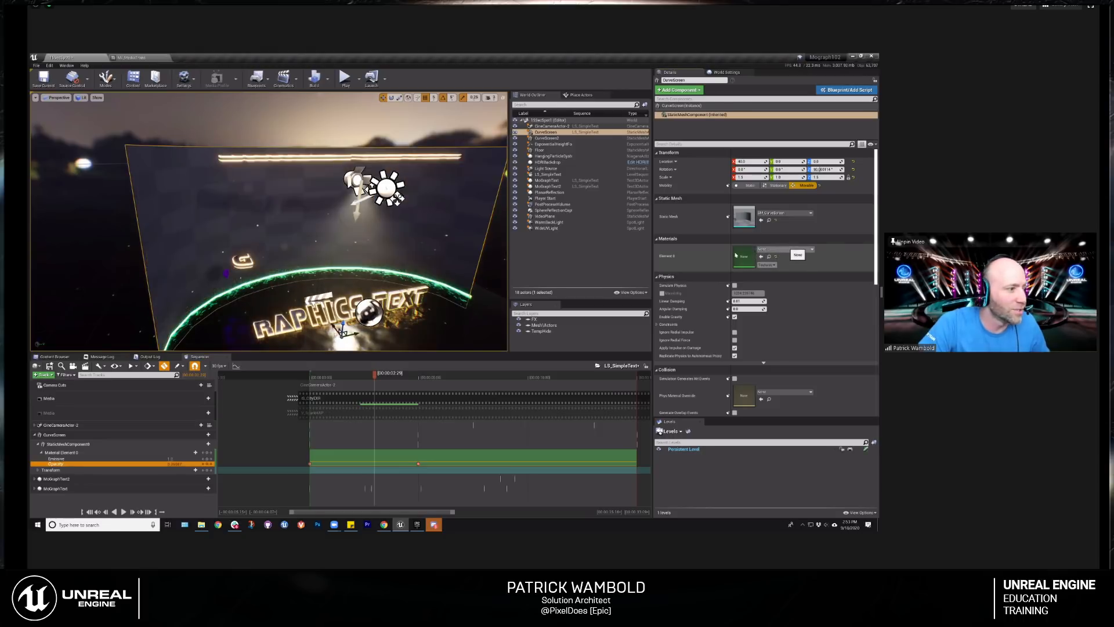
pyautogui.click(162, 58)
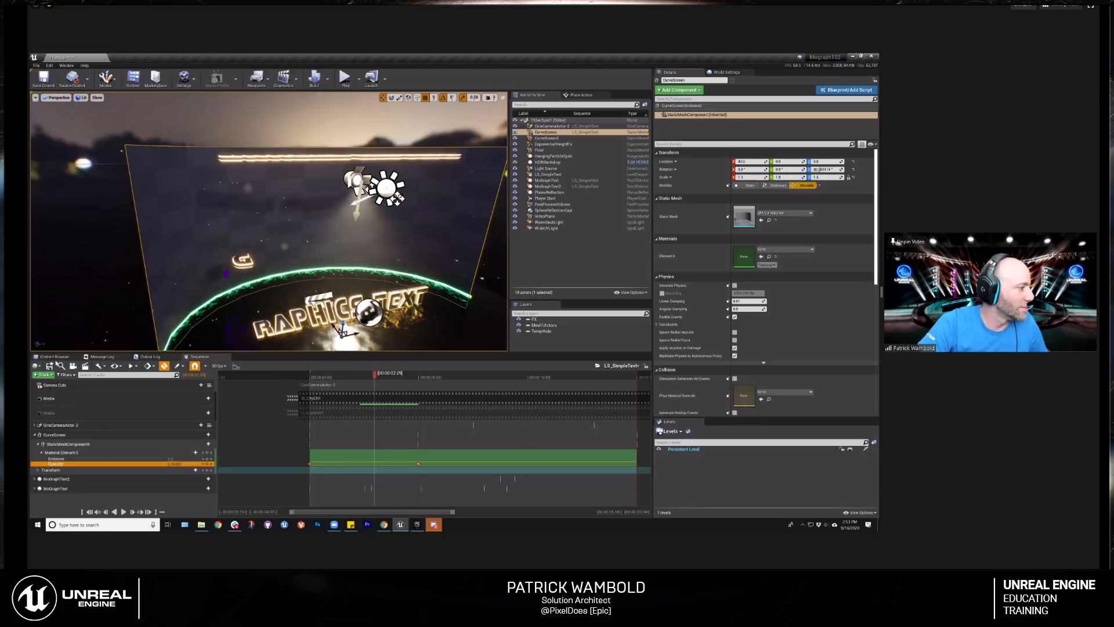
pyautogui.click(55, 356)
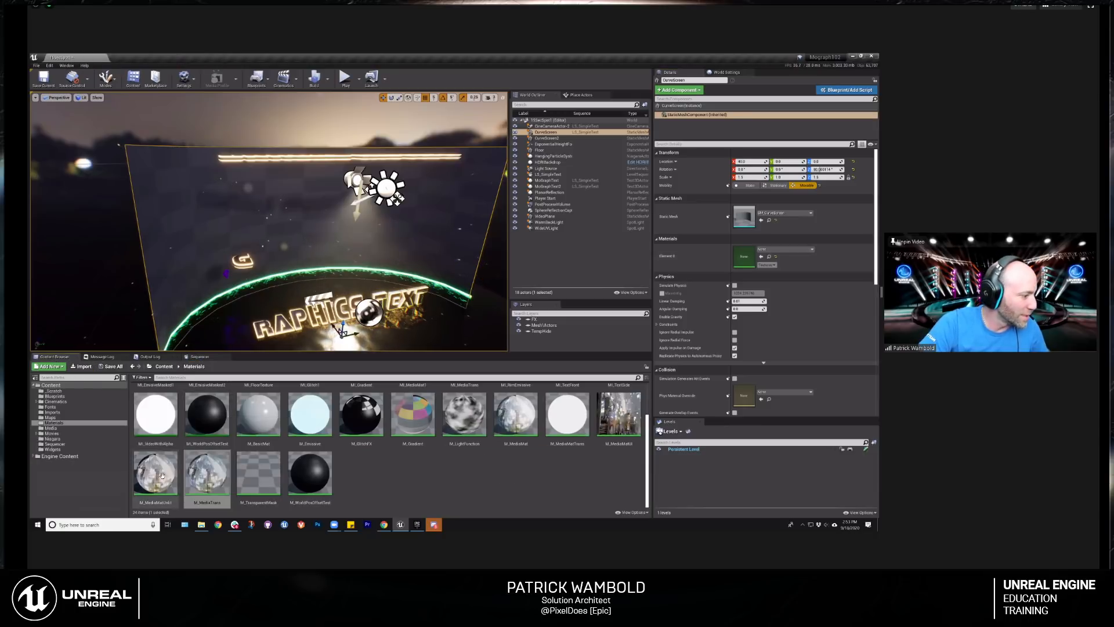
pyautogui.scroll(1, 471, 467)
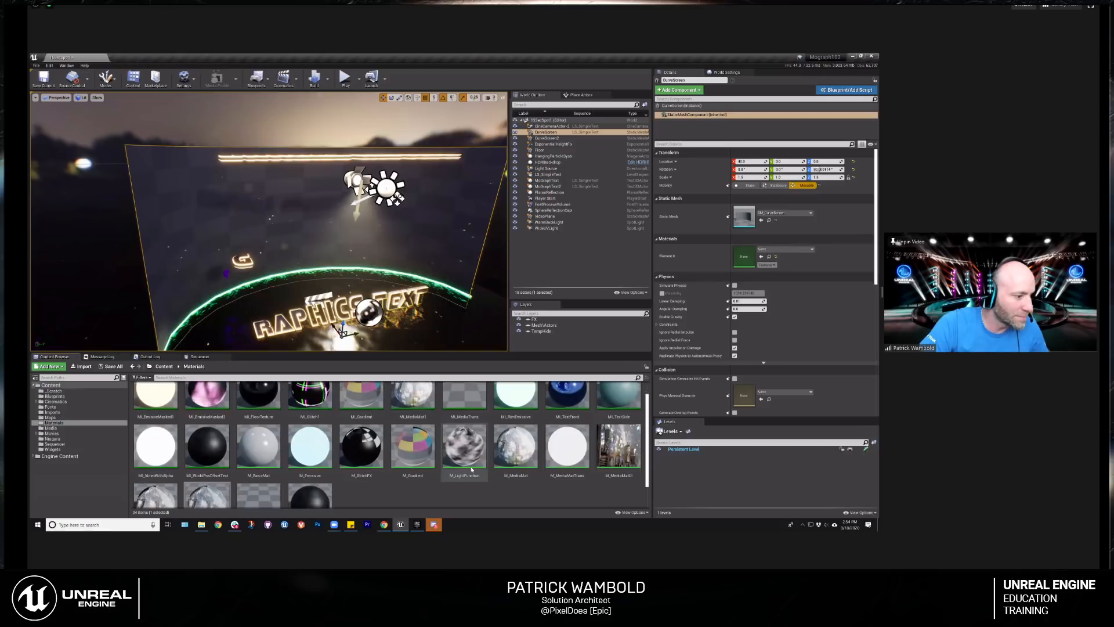
pyautogui.scroll(-1, 465, 467)
pyautogui.moveTo(206, 476)
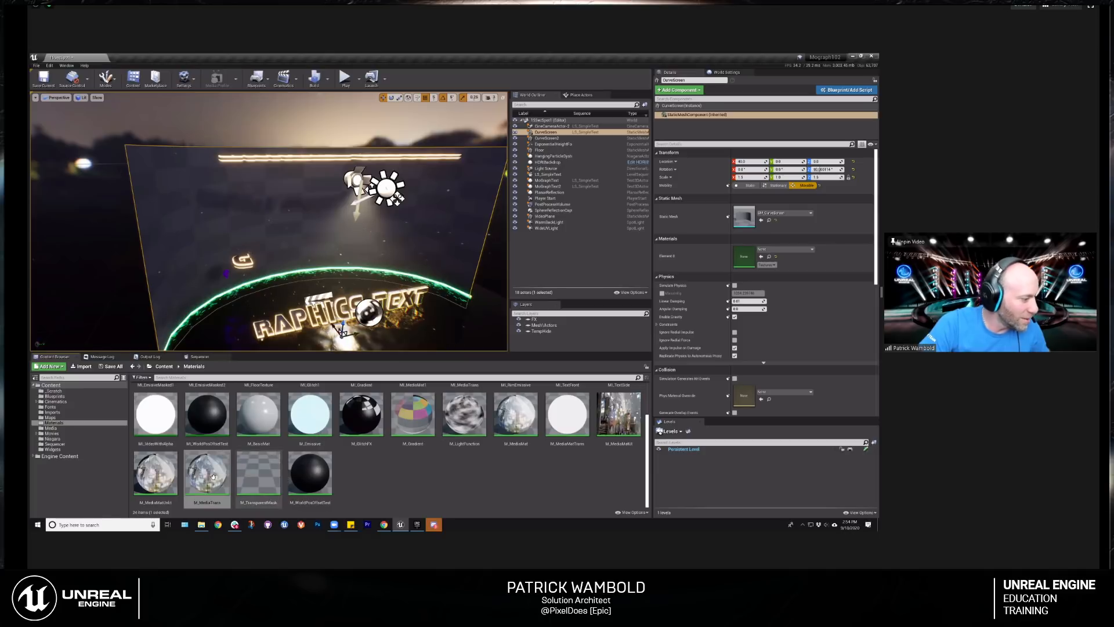
pyautogui.scroll(1, 465, 410)
pyautogui.moveTo(468, 398)
pyautogui.moveTo(468, 398); pyautogui.dragTo(748, 265)
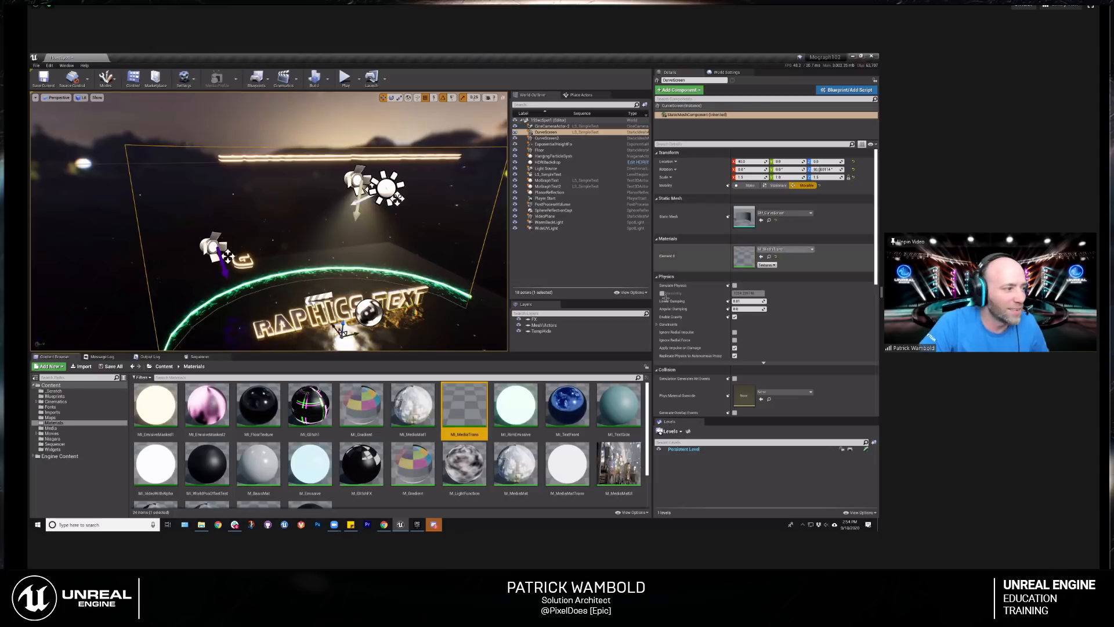
pyautogui.click(43, 78)
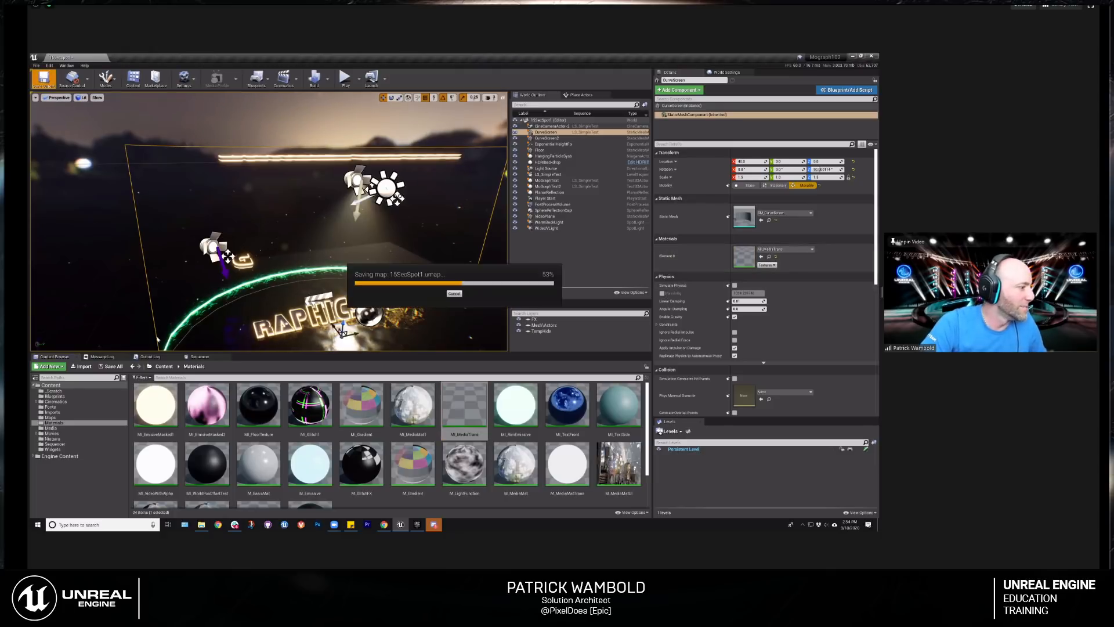
# Step: Back in the sequence, scrub to the start, delete CurveScreen's Material Element 0 track, and select the CurveScreen track
pyautogui.click(200, 357)
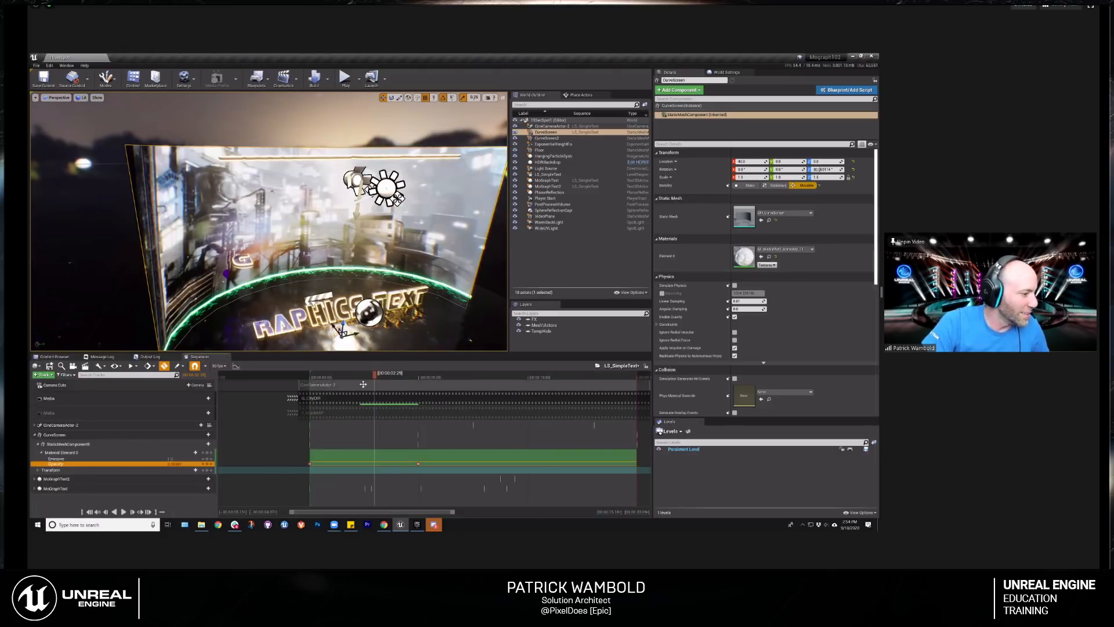
pyautogui.moveTo(434, 381); pyautogui.dragTo(309, 392)
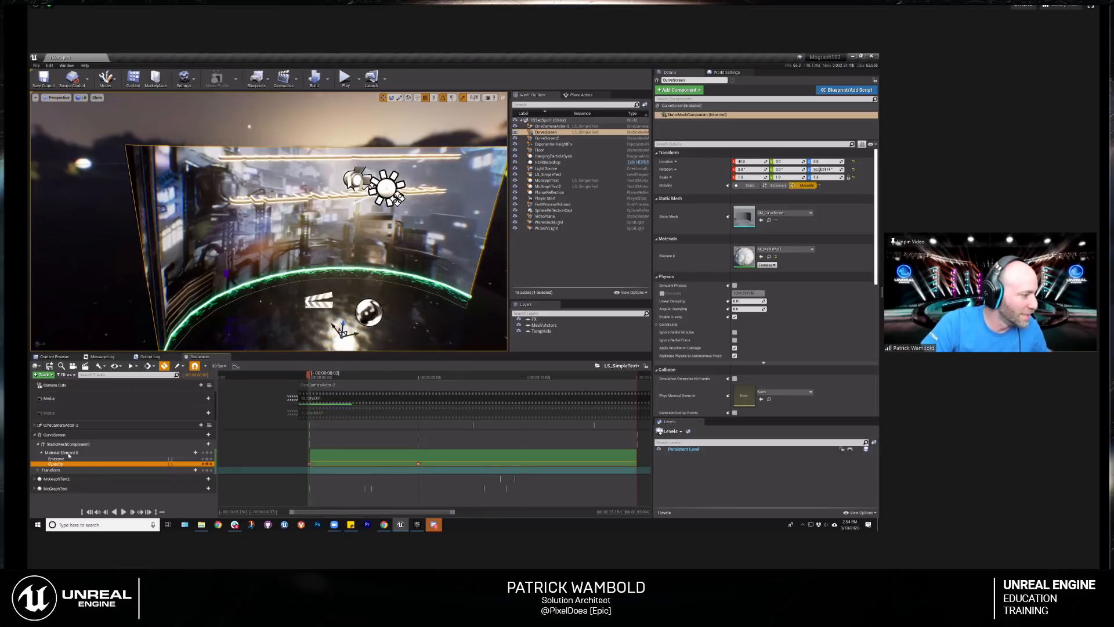
pyautogui.click(208, 454)
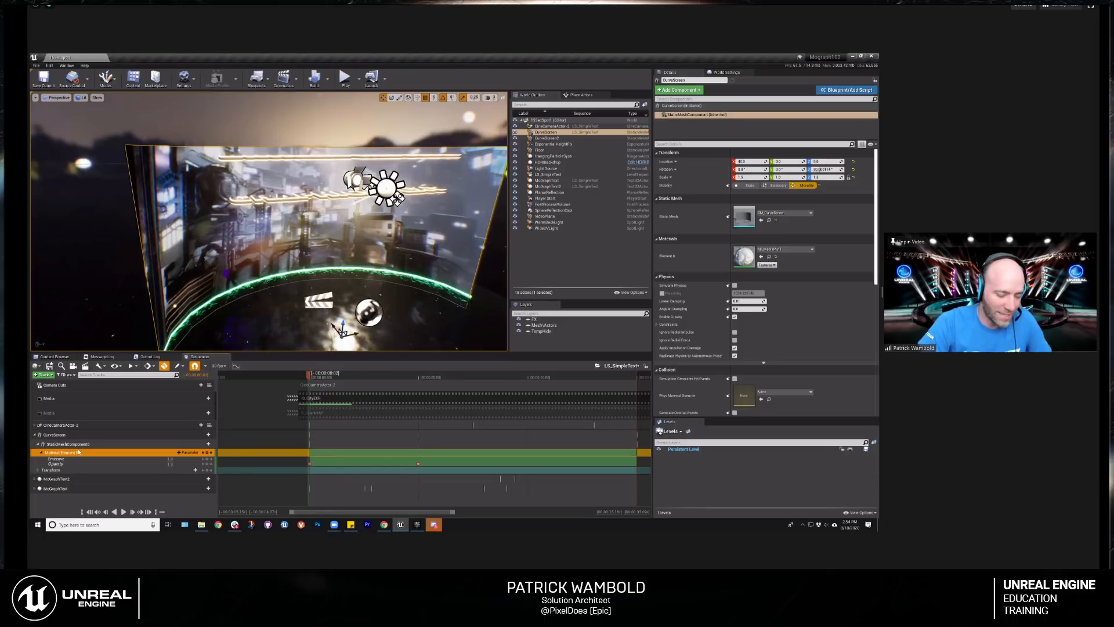
pyautogui.press('Delete')
pyautogui.click(67, 435)
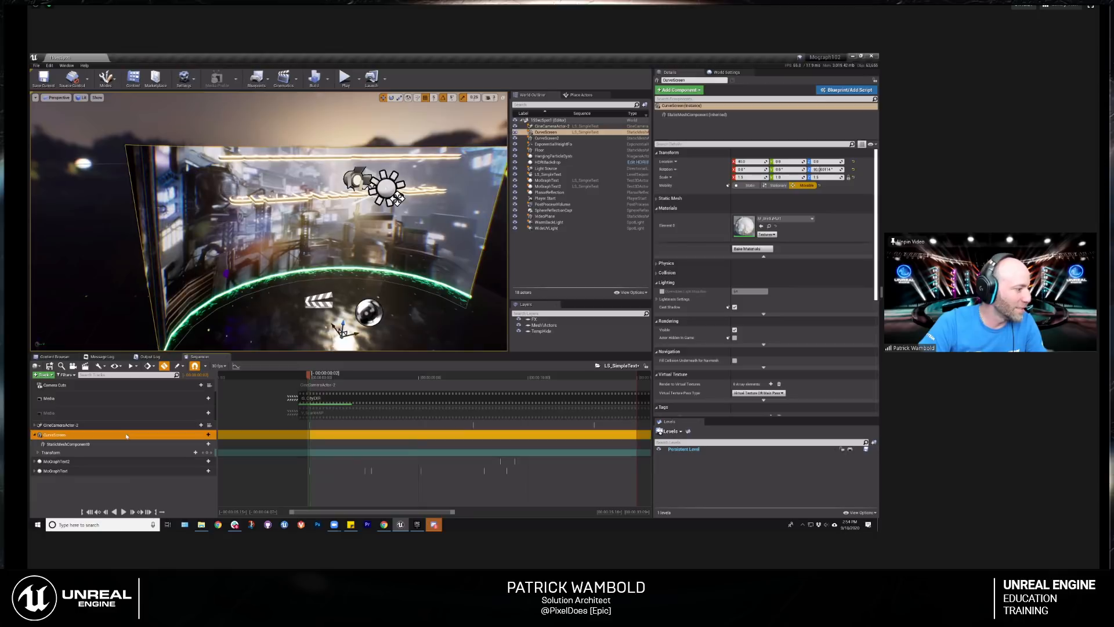
# Step: Delete the CurveScreen track and reload the LS_SimpleText sequence after switching to LS_Playground1, scrubbing to about 1.5 seconds
pyautogui.press('Delete')
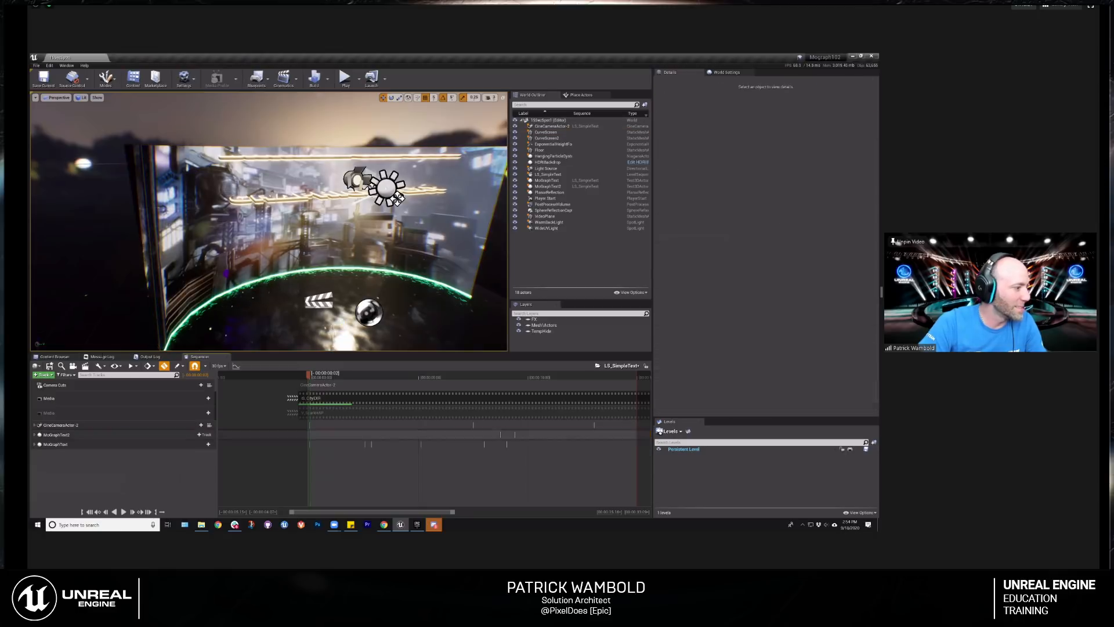
pyautogui.click(55, 356)
pyautogui.click(56, 444)
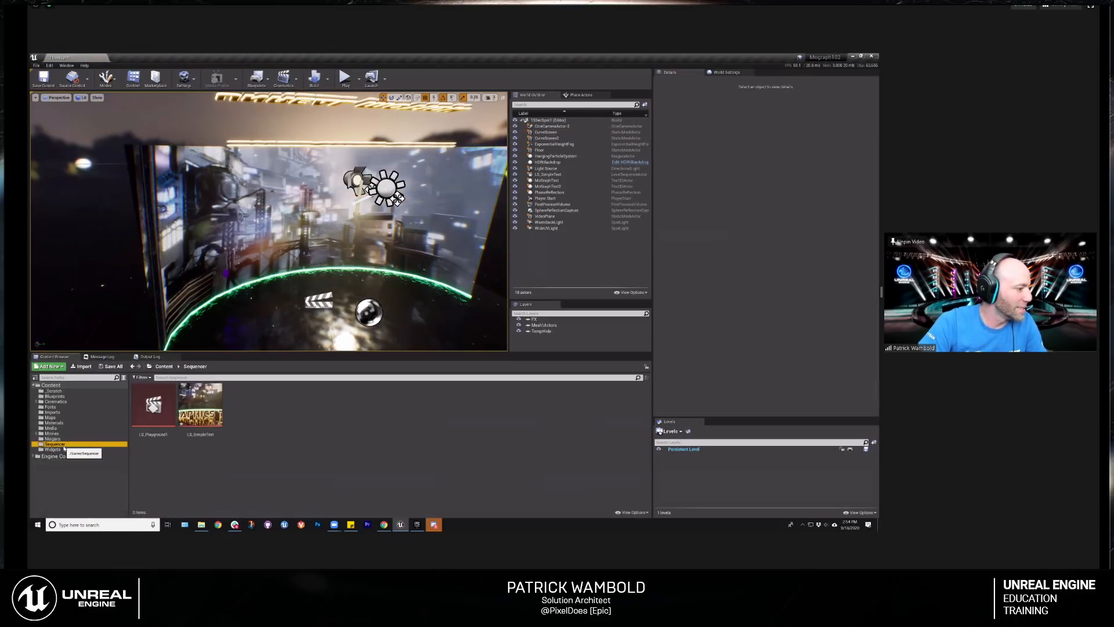
pyautogui.doubleClick(153, 406)
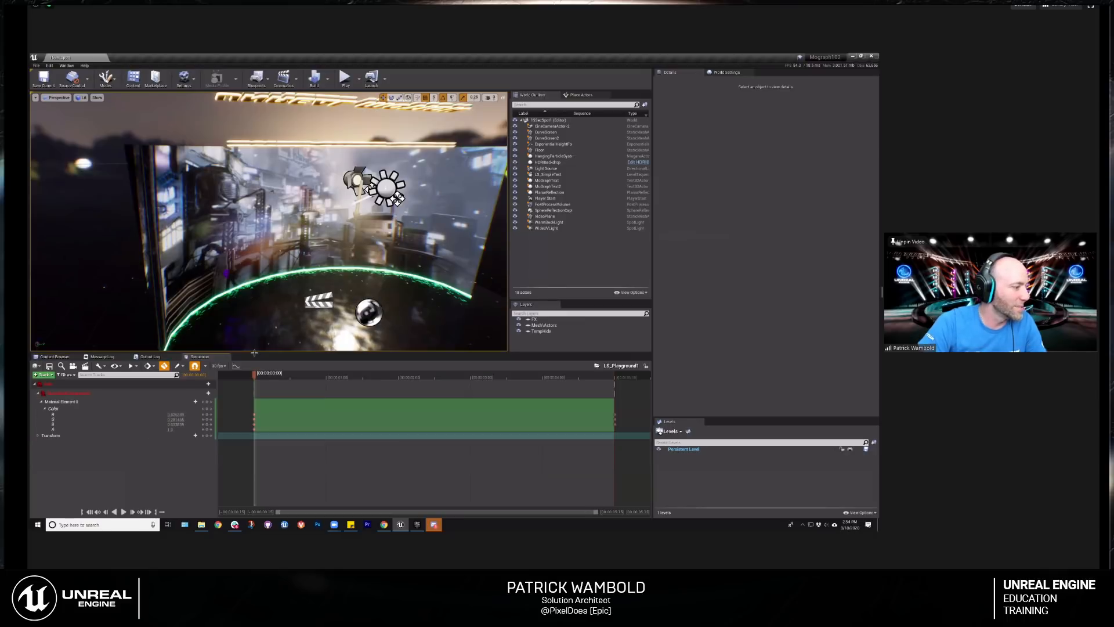
pyautogui.click(54, 357)
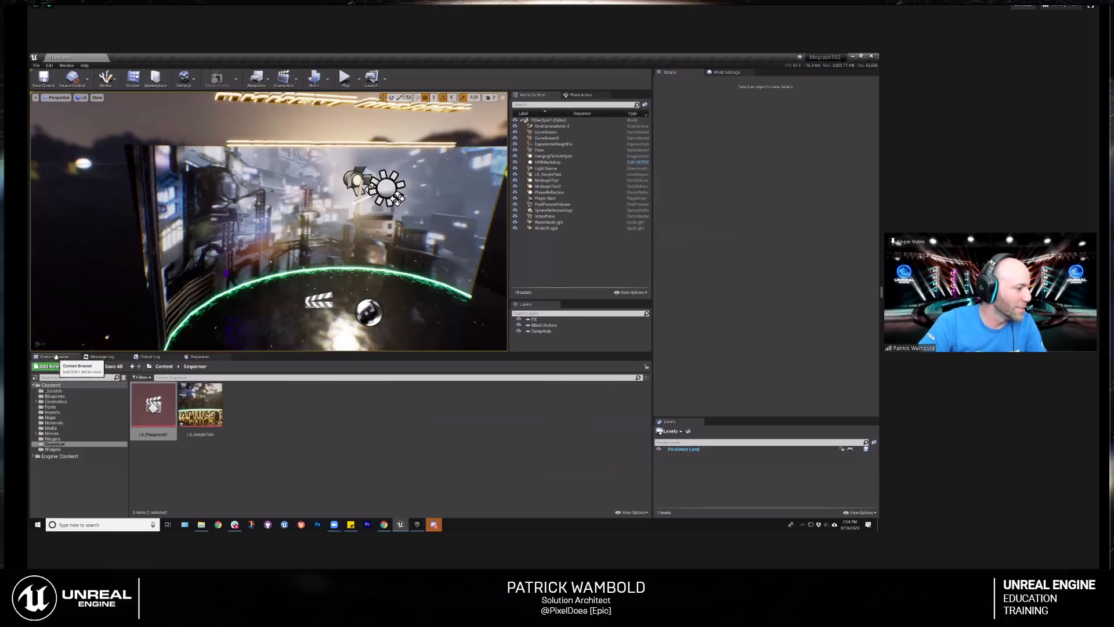
pyautogui.doubleClick(210, 406)
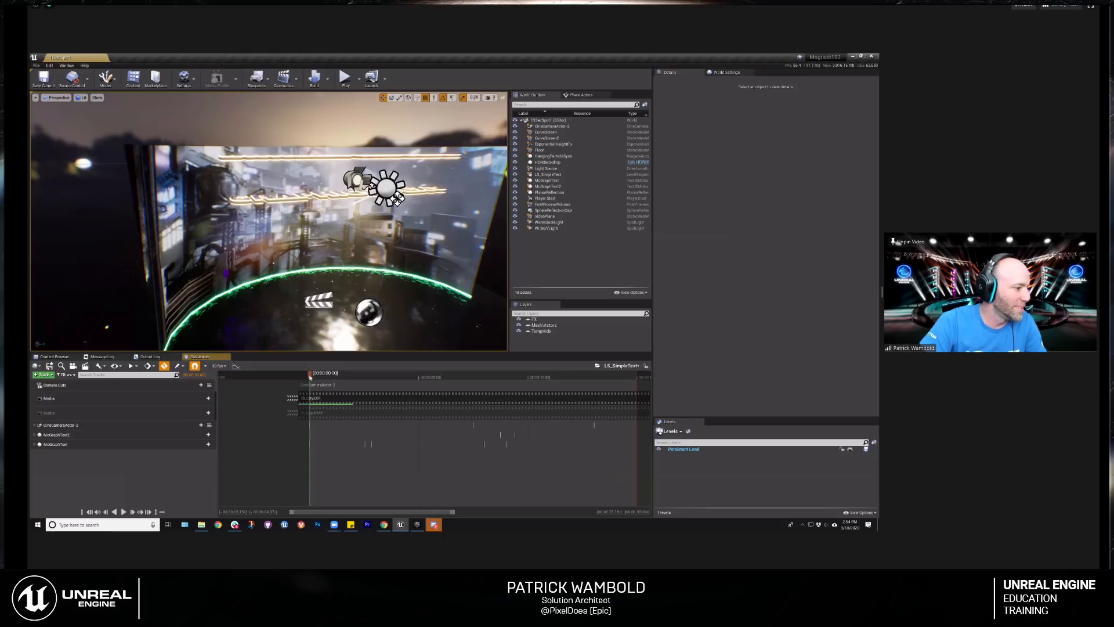
pyautogui.moveTo(353, 379); pyautogui.dragTo(343, 380)
pyautogui.click(154, 277)
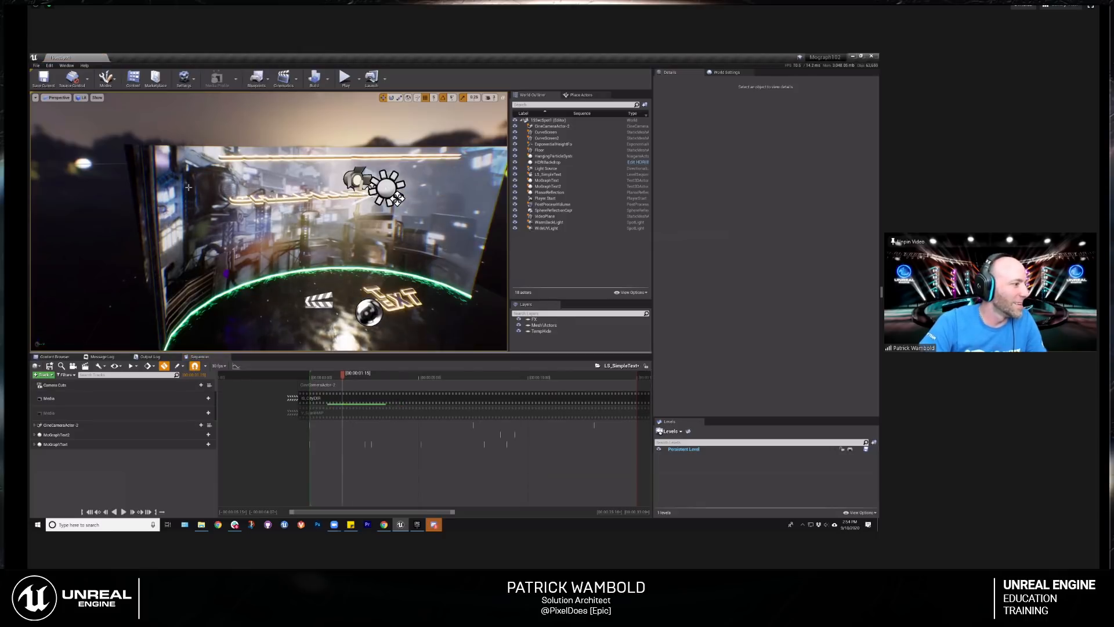
# Step: Add the CurveScreen actor back to the sequence together with its StaticMeshComponent track
pyautogui.click(43, 374)
pyautogui.moveTo(71, 384)
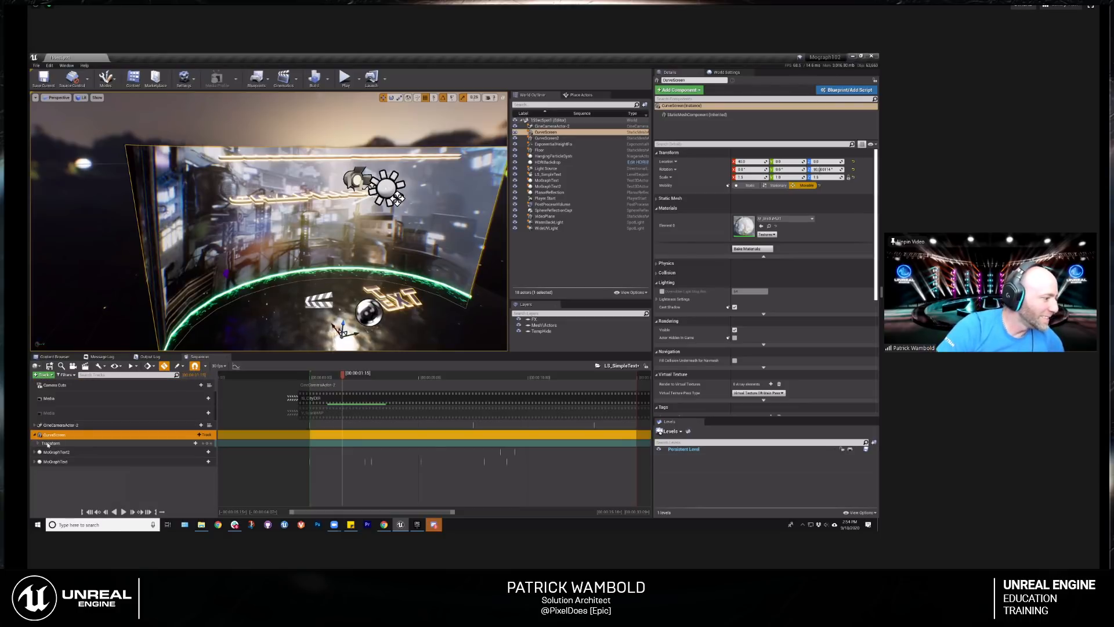
pyautogui.click(203, 434)
pyautogui.click(227, 498)
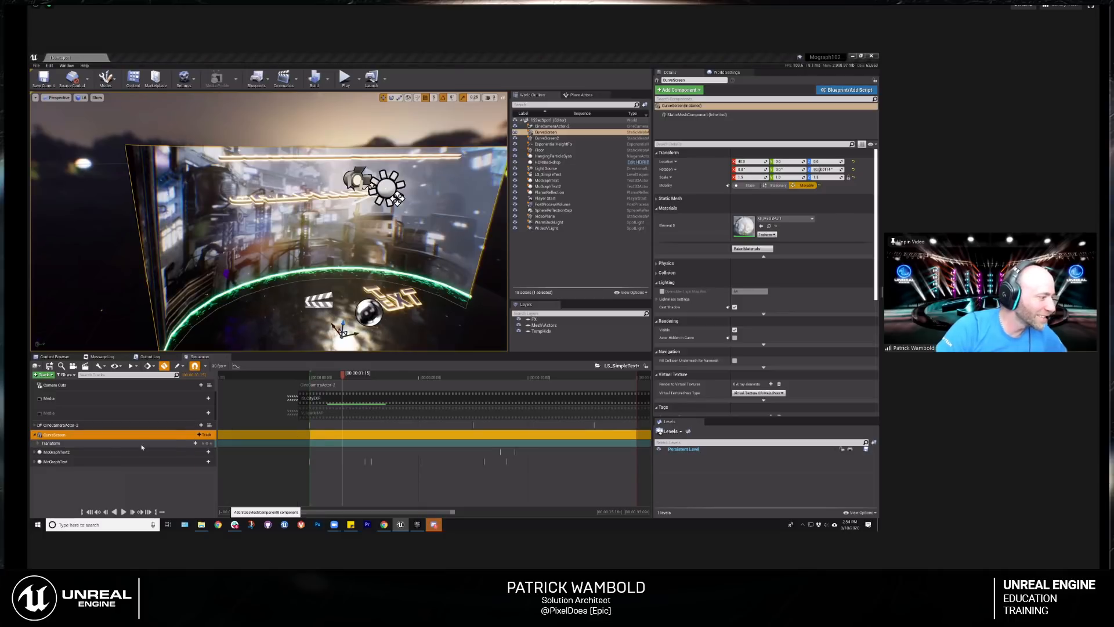
# Step: Try an Element 0 material track under CurveScreen's static mesh component, return to the sequence start, and delete that track
pyautogui.click(206, 444)
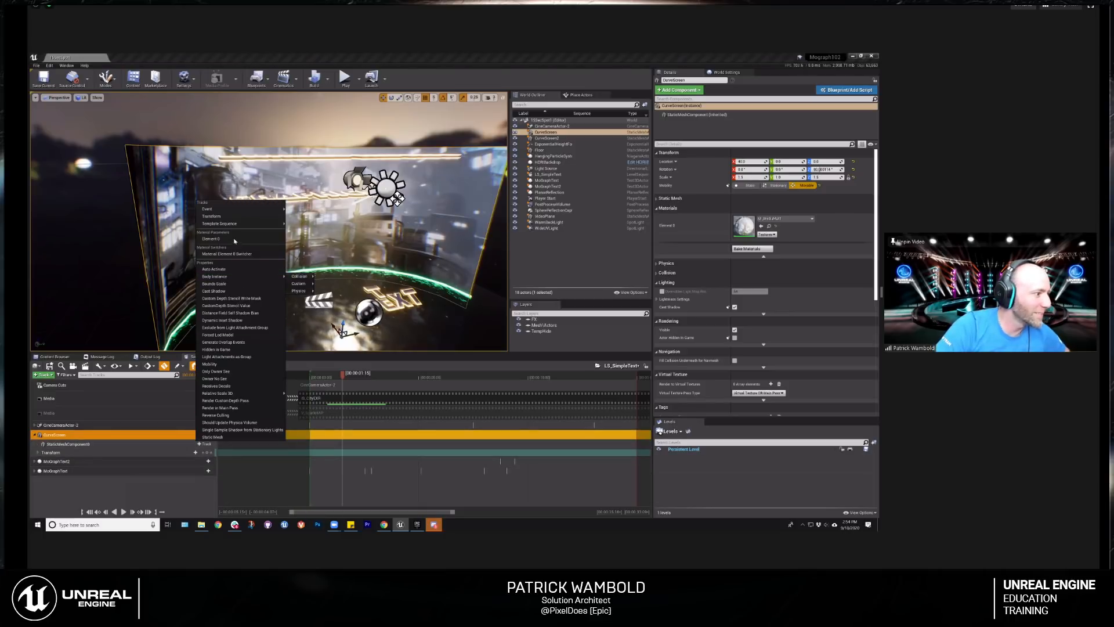
pyautogui.click(211, 239)
pyautogui.click(86, 453)
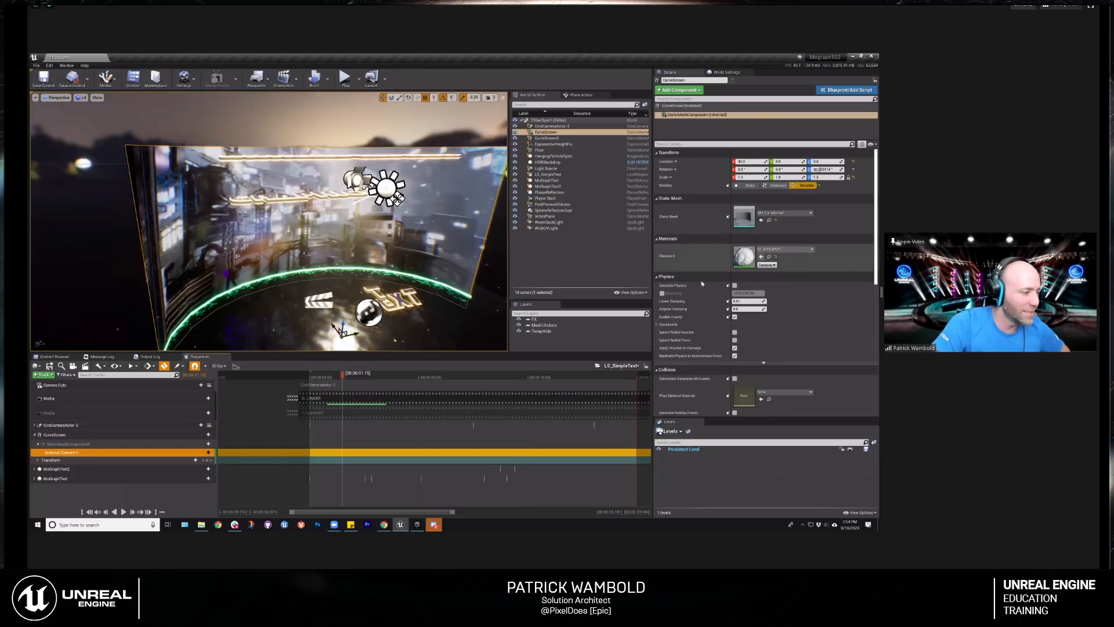
pyautogui.moveTo(319, 378); pyautogui.dragTo(308, 379)
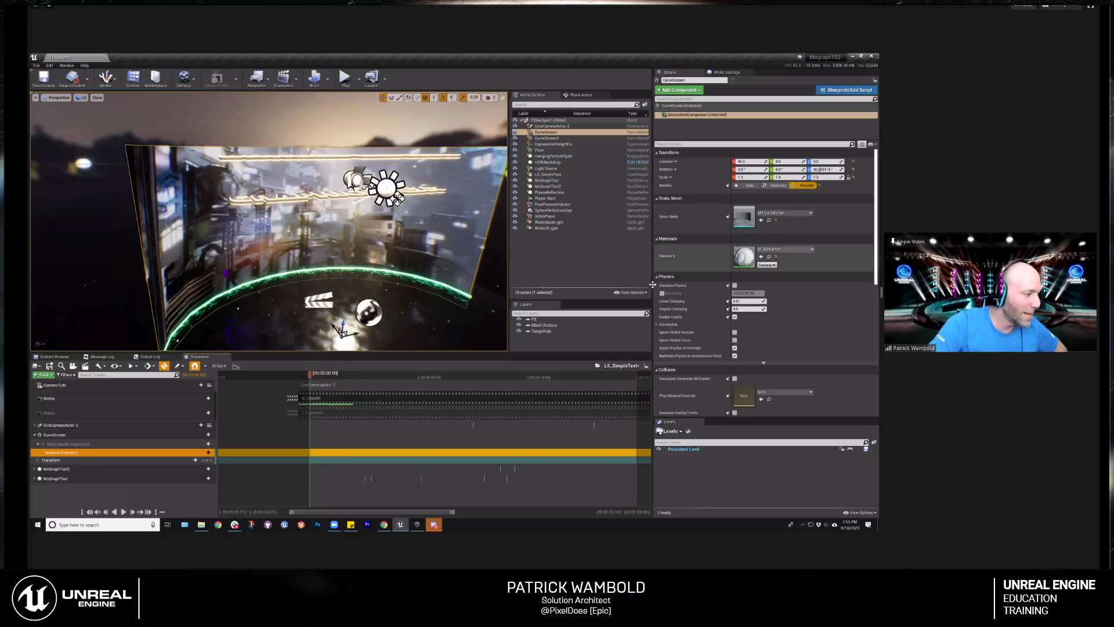
pyautogui.press('Delete')
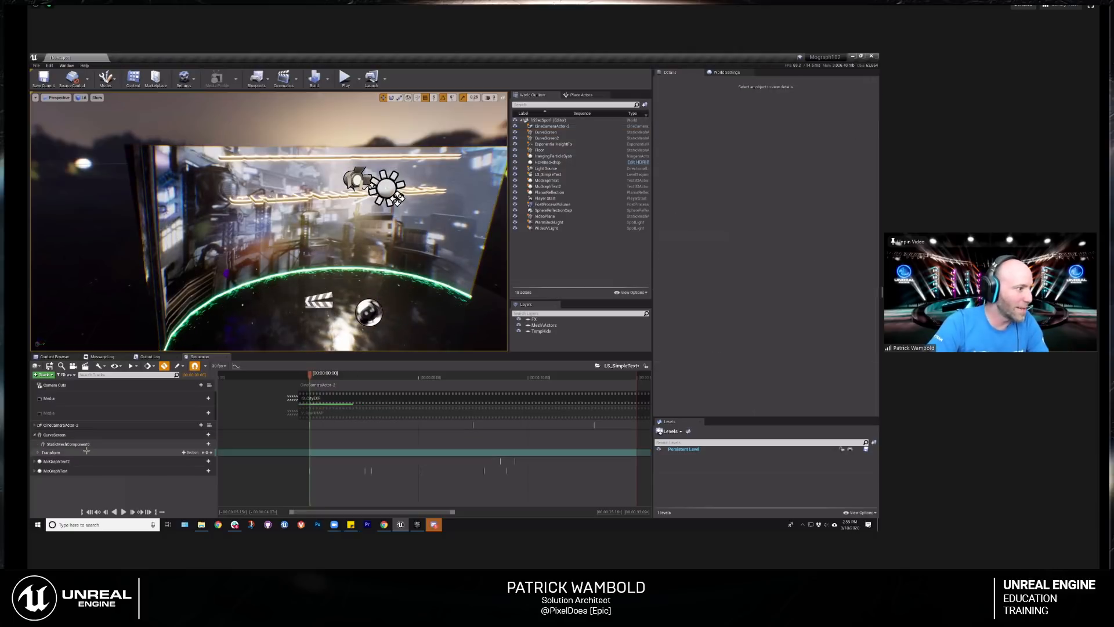
# Step: Select CurveScreen in the sequence and assign MI_MediaTrans from the Materials folder to its Element 0 material
pyautogui.click(55, 435)
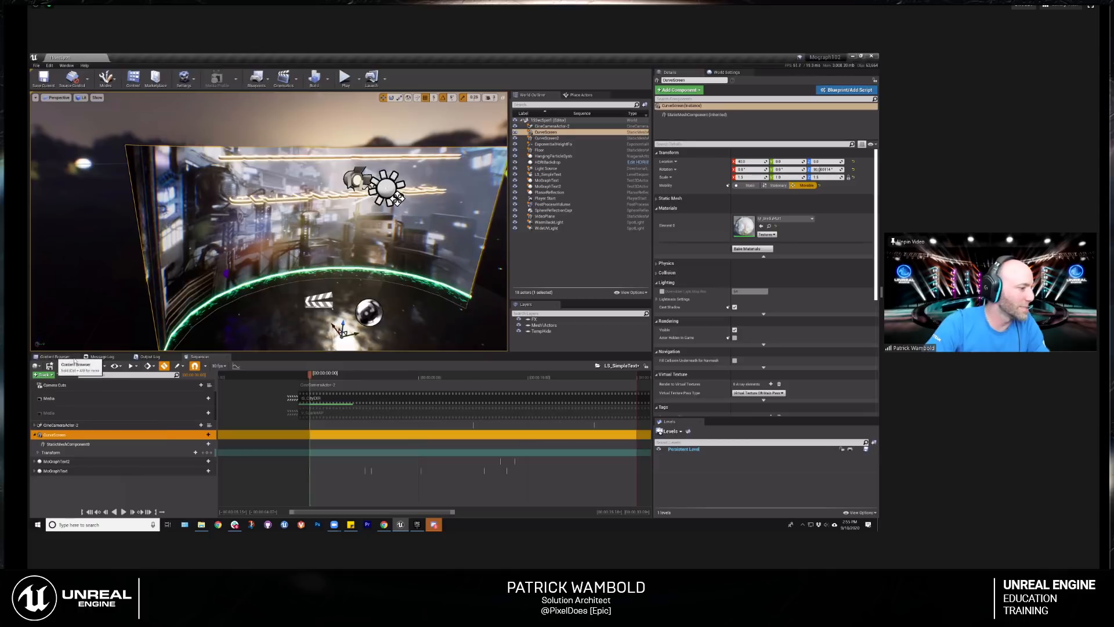
pyautogui.click(55, 356)
pyautogui.click(93, 422)
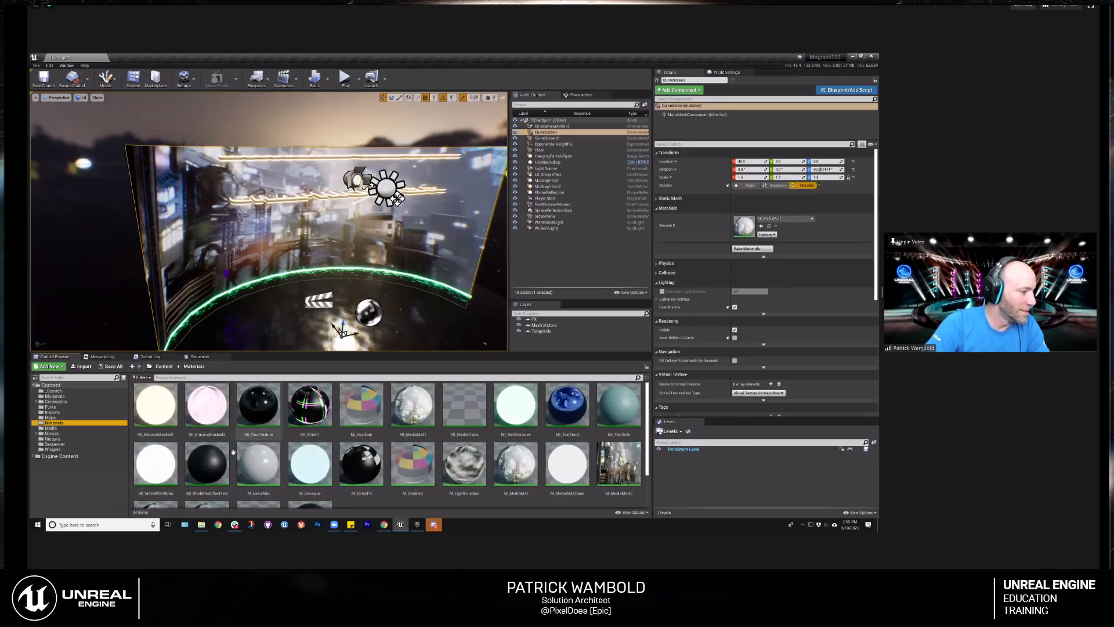
pyautogui.moveTo(464, 406); pyautogui.dragTo(747, 243)
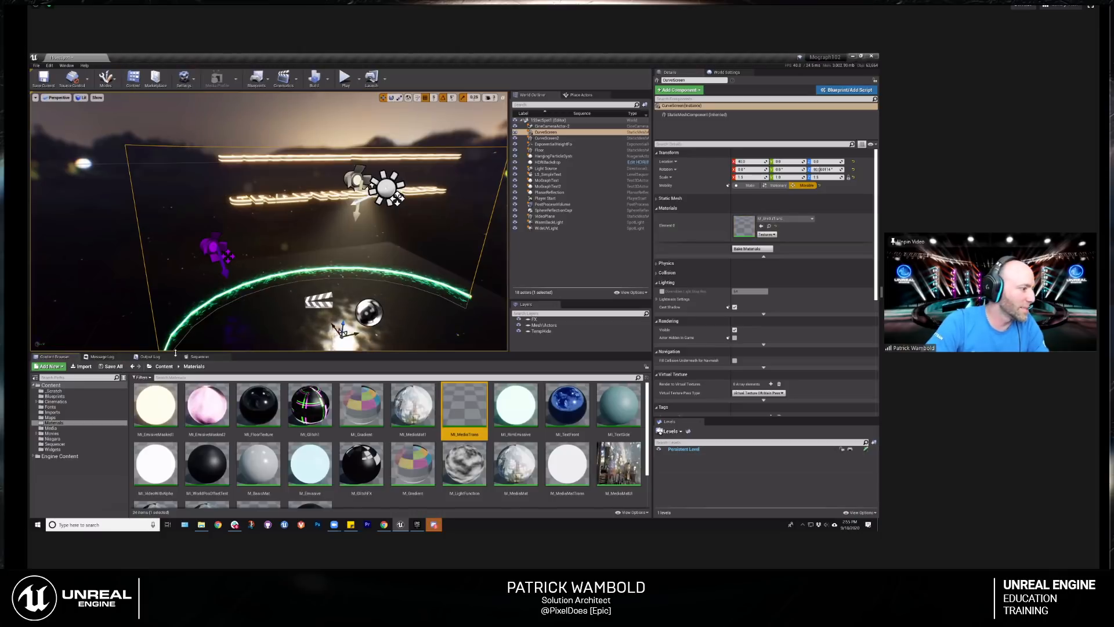
# Step: Try a Material Element 0 track with an Opacity key at the sequence start, check it at 5 seconds, and delete the track
pyautogui.click(200, 356)
pyautogui.click(68, 444)
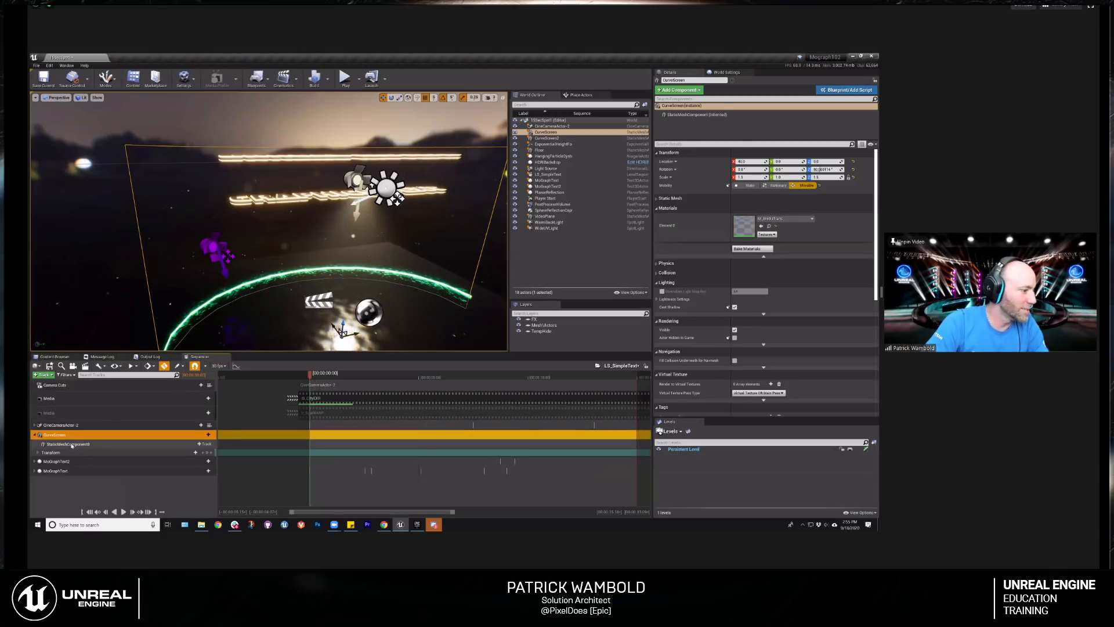
pyautogui.click(205, 444)
pyautogui.click(216, 238)
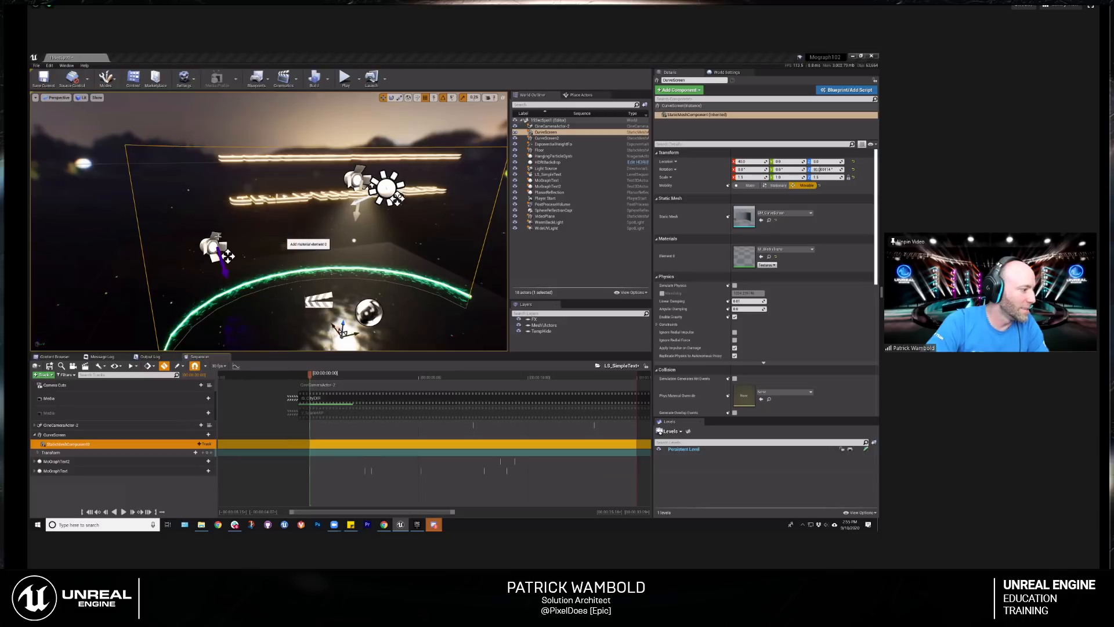
pyautogui.click(84, 455)
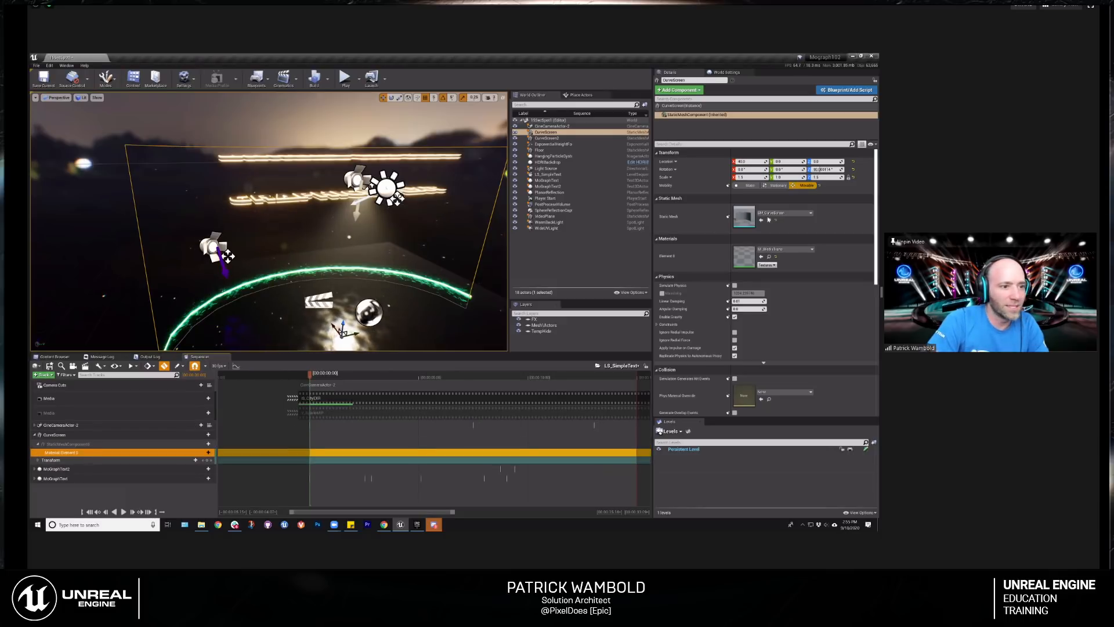
pyautogui.click(209, 455)
pyautogui.click(109, 467)
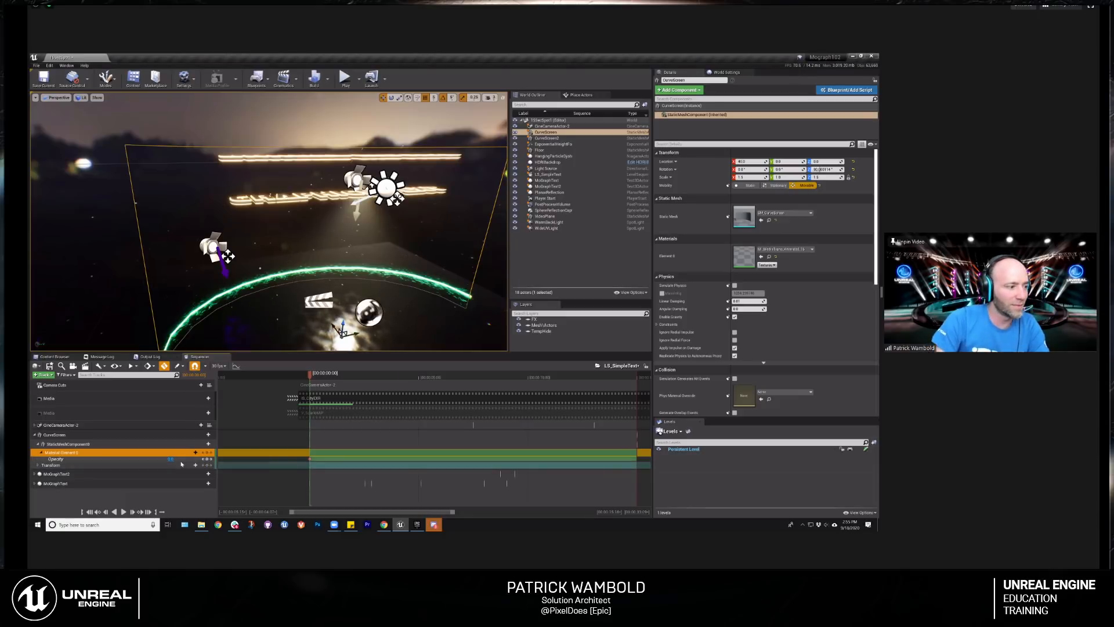
pyautogui.press('Return')
pyautogui.moveTo(408, 380); pyautogui.dragTo(419, 378)
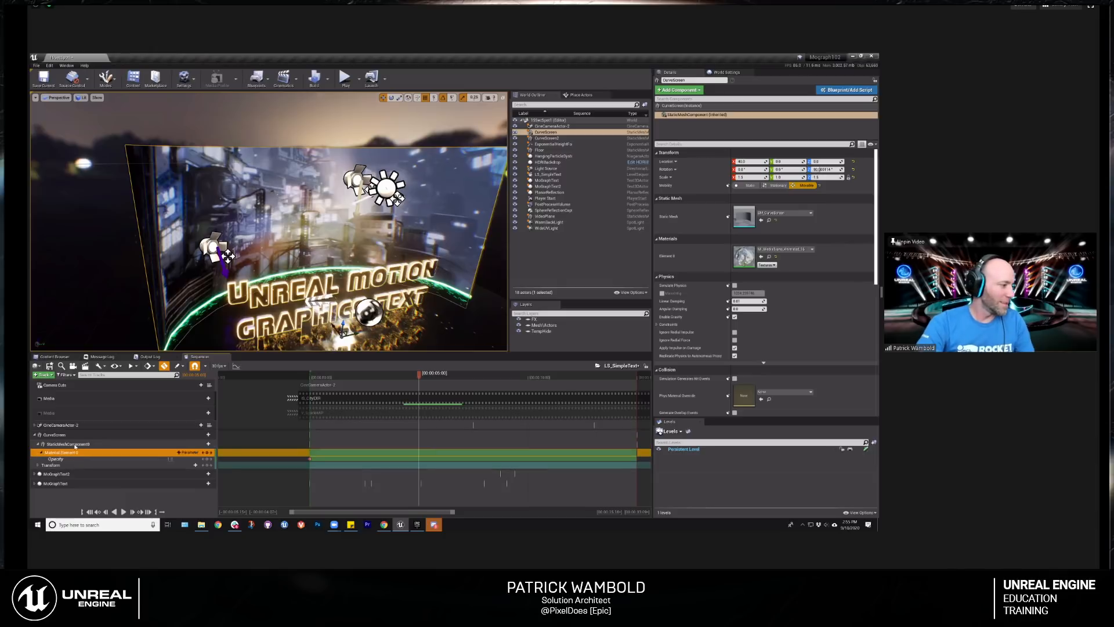
pyautogui.press('Delete')
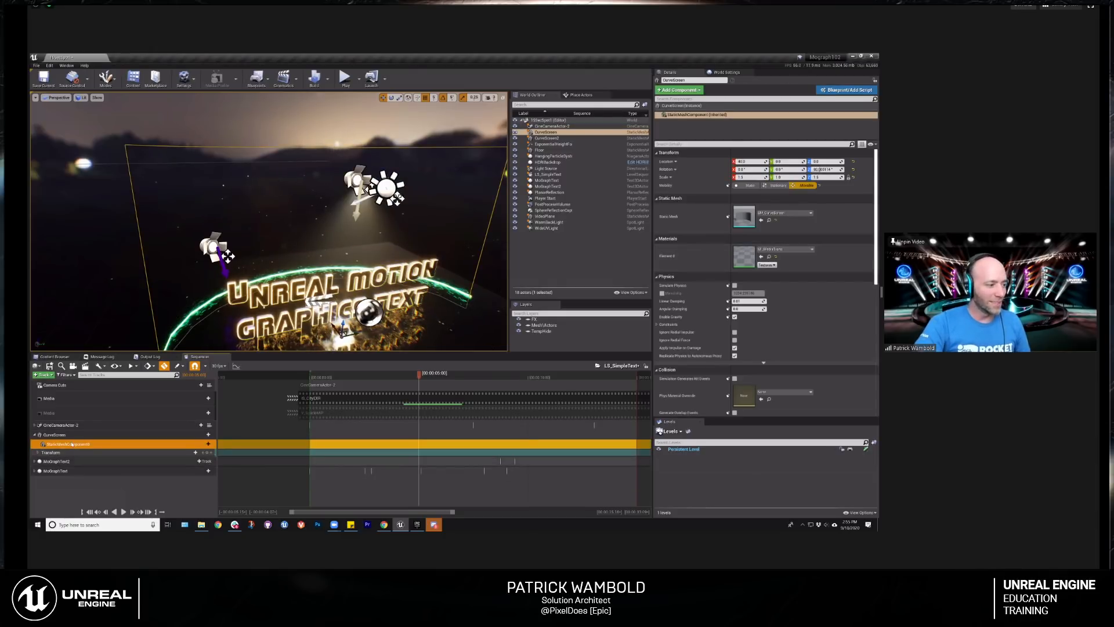
# Step: Add an Element 0 material track under CurveScreen's static mesh component, with its Opacity parameter keyed at the 5-second mark
pyautogui.click(208, 444)
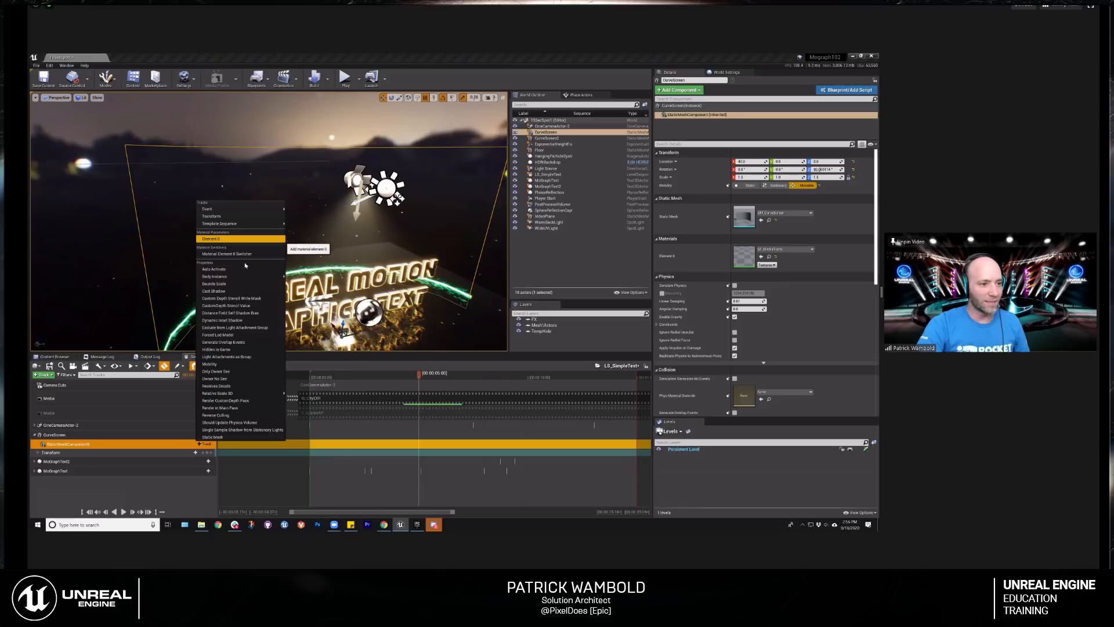
pyautogui.click(784, 259)
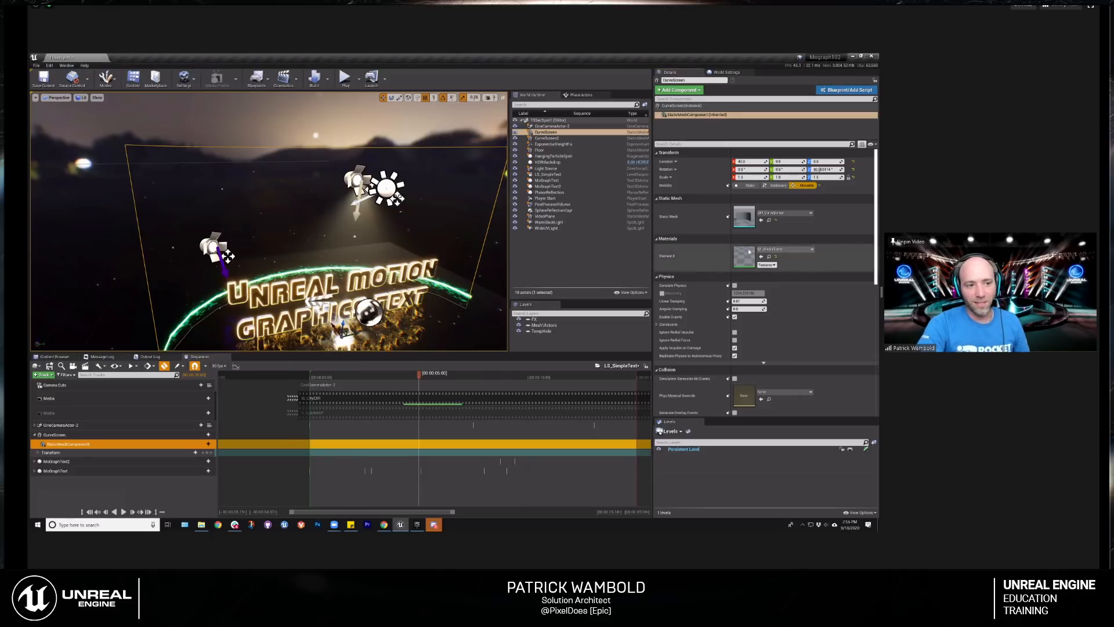
pyautogui.click(207, 444)
pyautogui.click(224, 238)
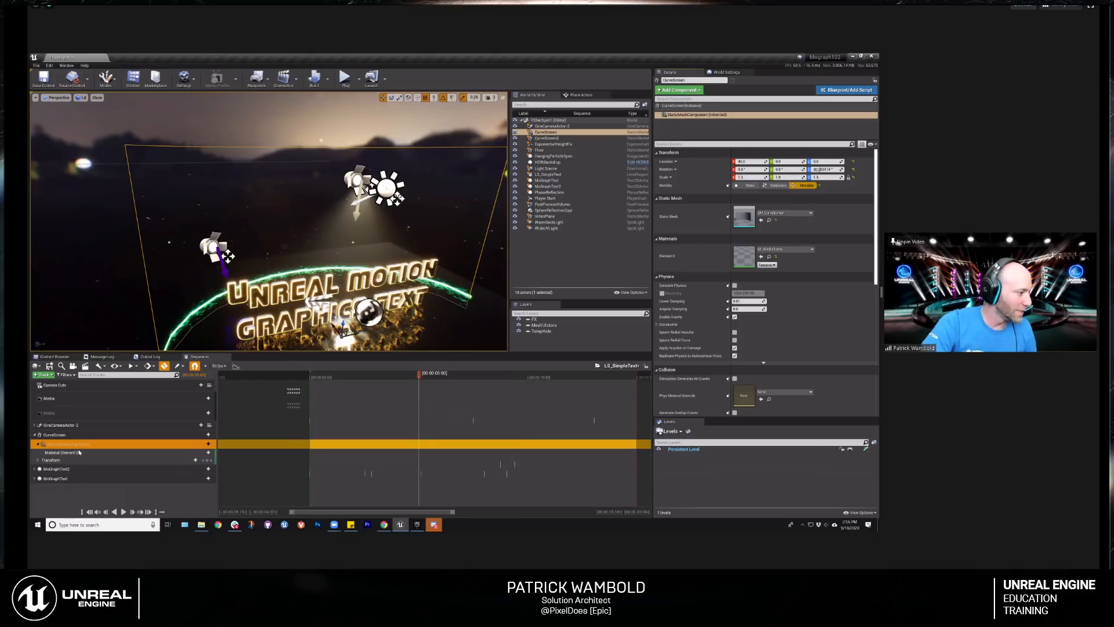
pyautogui.click(202, 466)
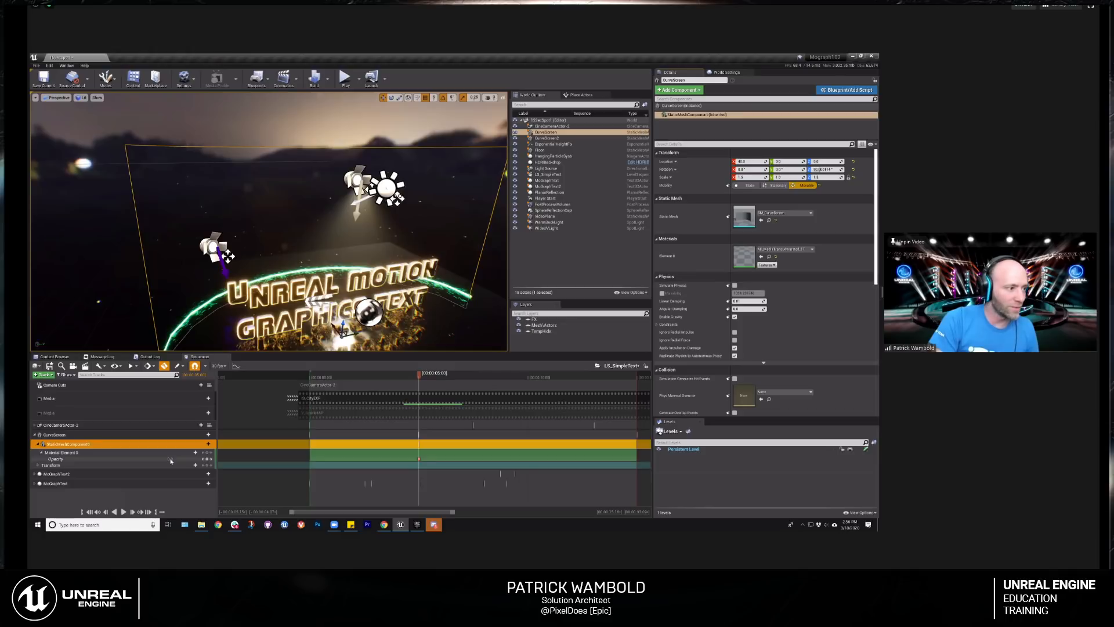
# Step: Add an Opacity key at the sequence start and scrub through the opening seconds to check the fade
pyautogui.moveTo(406, 378); pyautogui.dragTo(313, 385)
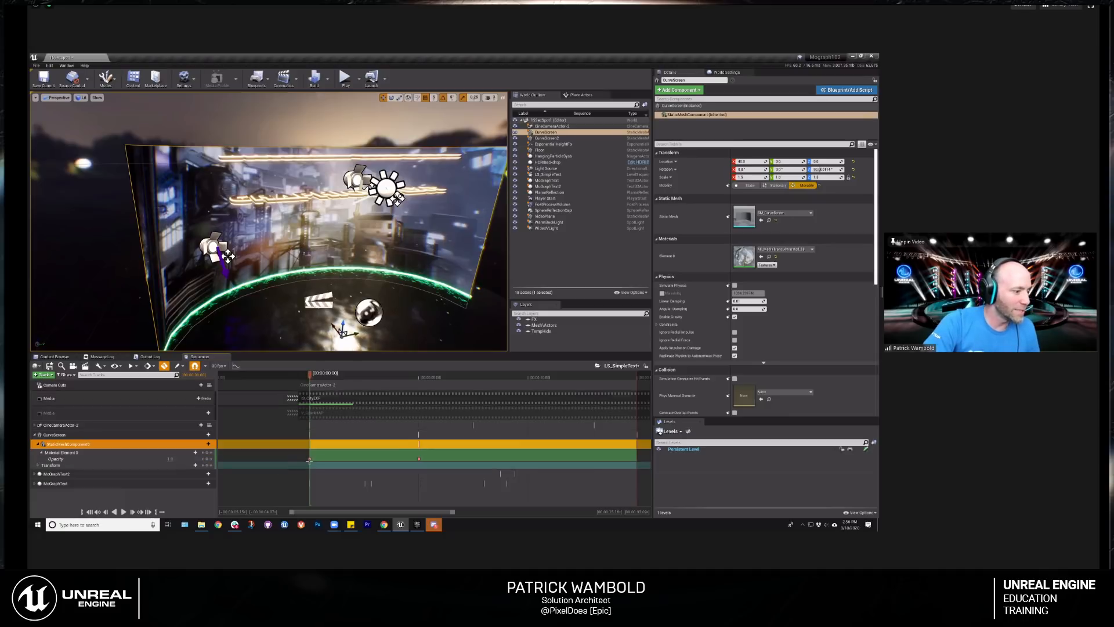
pyautogui.click(211, 458)
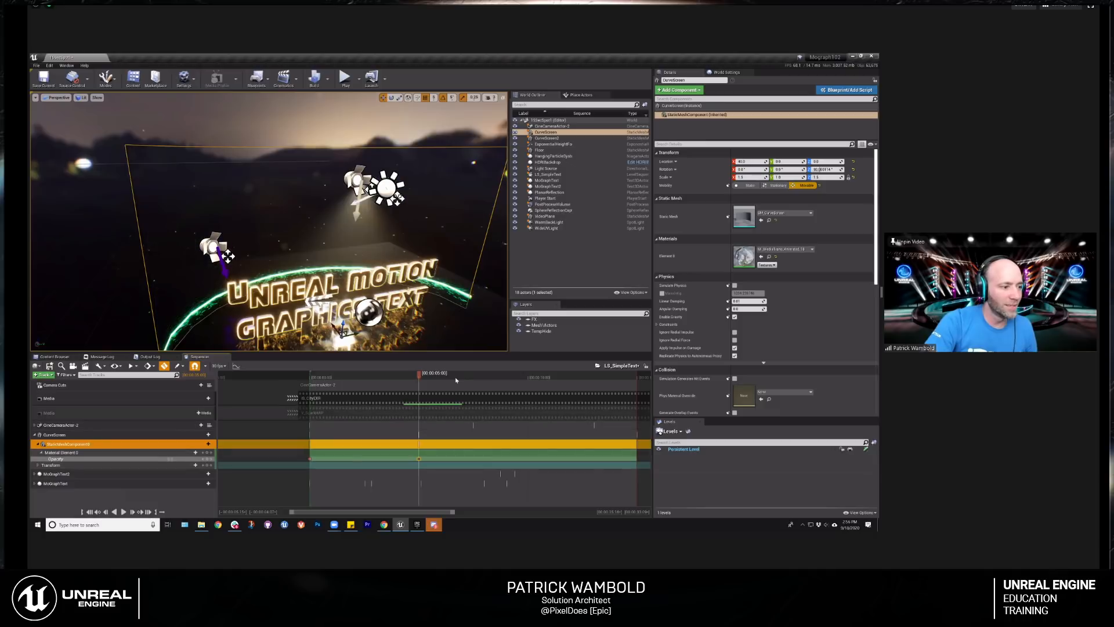
pyautogui.moveTo(318, 381)
pyautogui.mouseDown()
pyautogui.moveTo(423, 378)
pyautogui.moveTo(323, 377)
pyautogui.mouseUp()
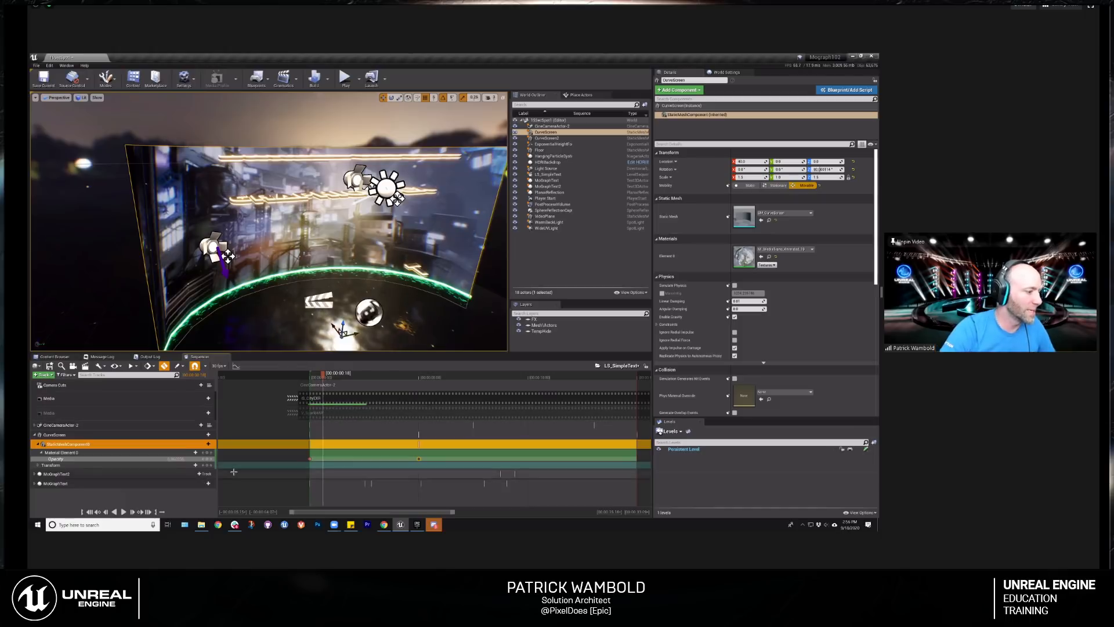
# Step: Open the MI_MediaTrans instance from the Materials folder to review its parameters, and return to the level
pyautogui.click(55, 356)
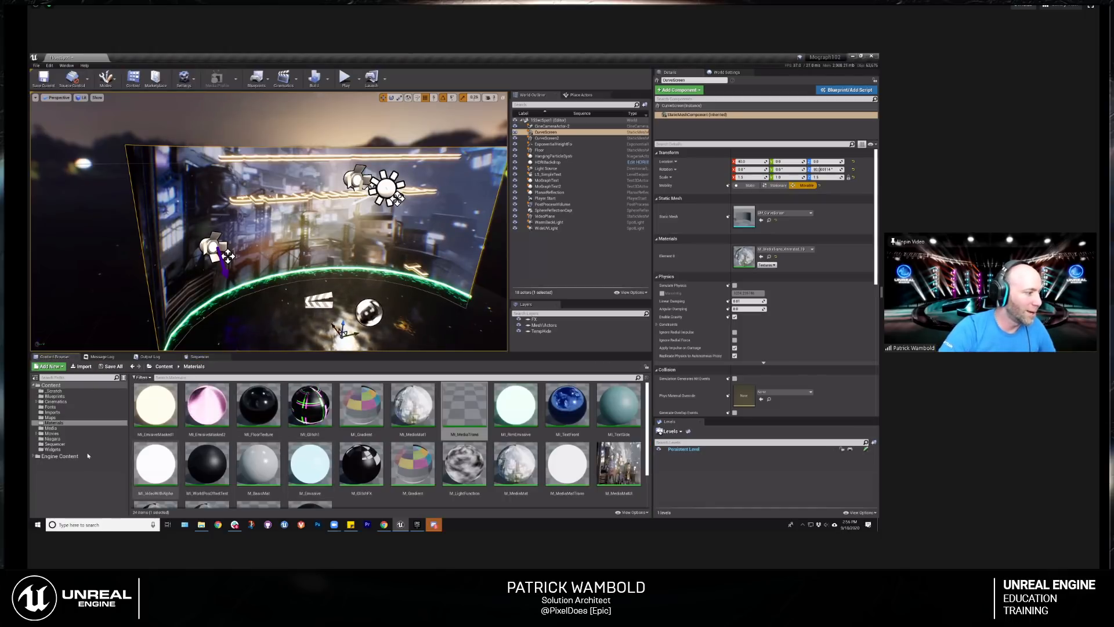
pyautogui.doubleClick(459, 413)
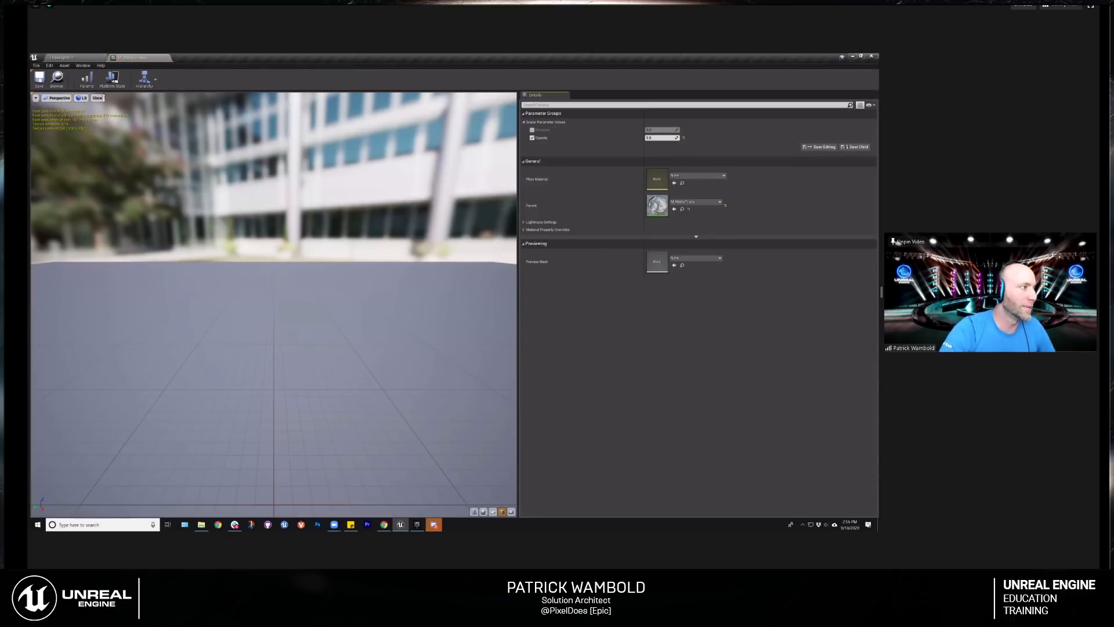
pyautogui.click(61, 58)
# Step: Open the M_MediaTrans material and move its result node farther from the Multiply nodes to make room in the graph
pyautogui.scroll(-2, 243, 465)
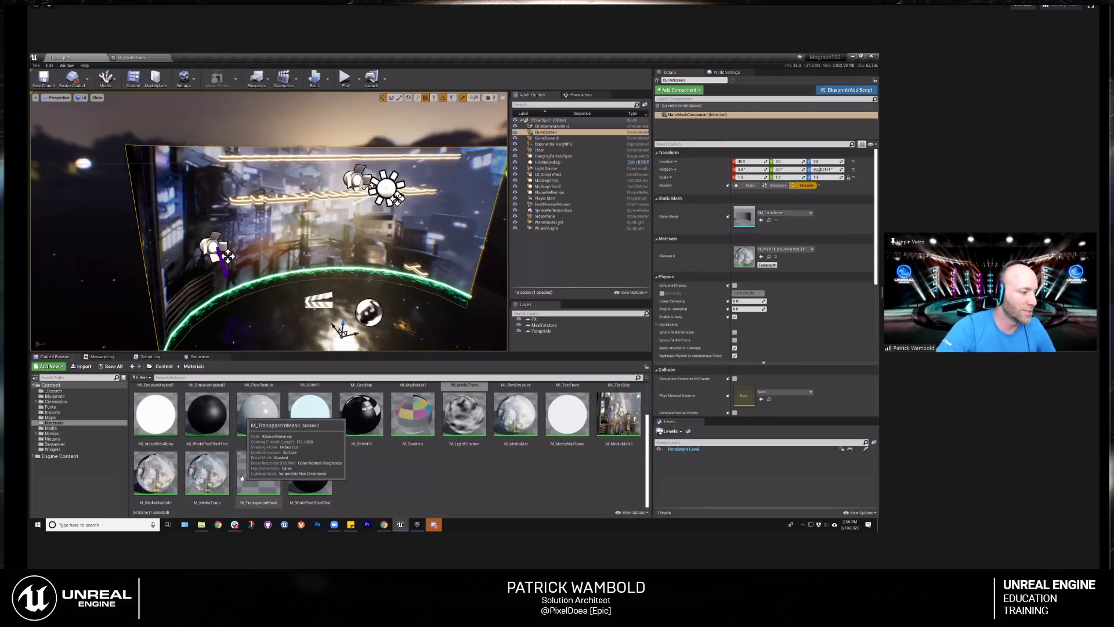
pyautogui.click(214, 477)
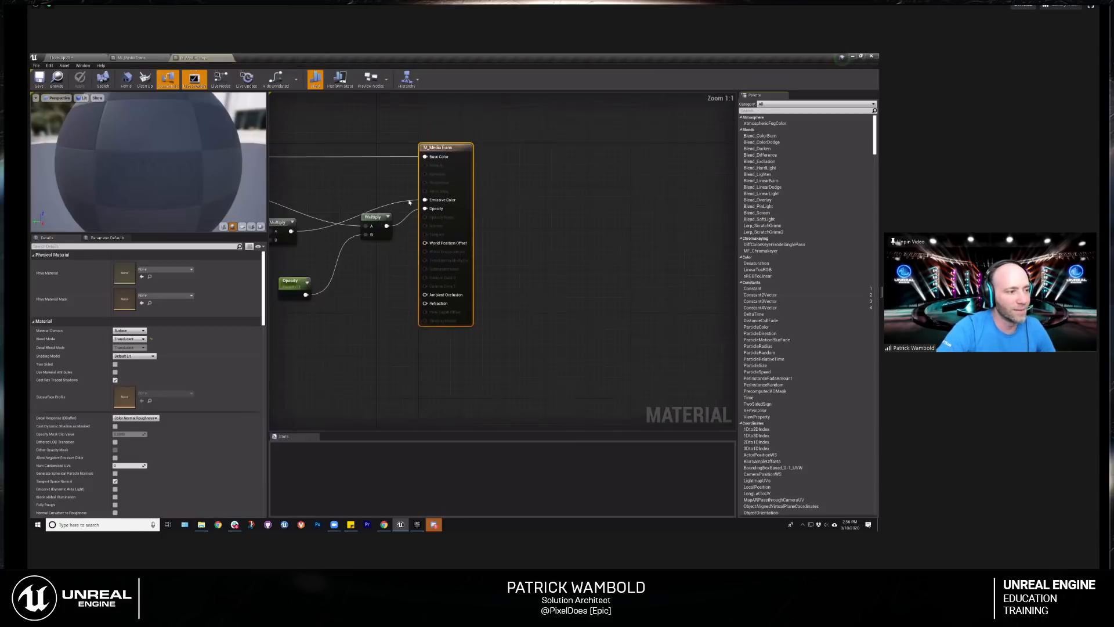
pyautogui.moveTo(468, 174); pyautogui.dragTo(631, 217, button='right')
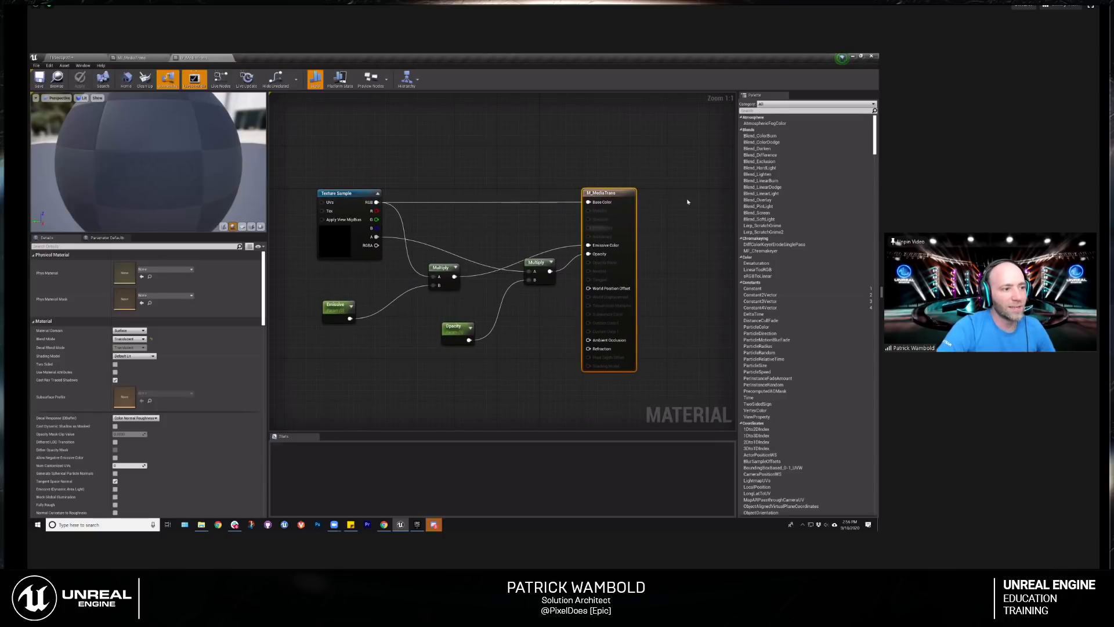
pyautogui.moveTo(631, 217); pyautogui.dragTo(688, 217)
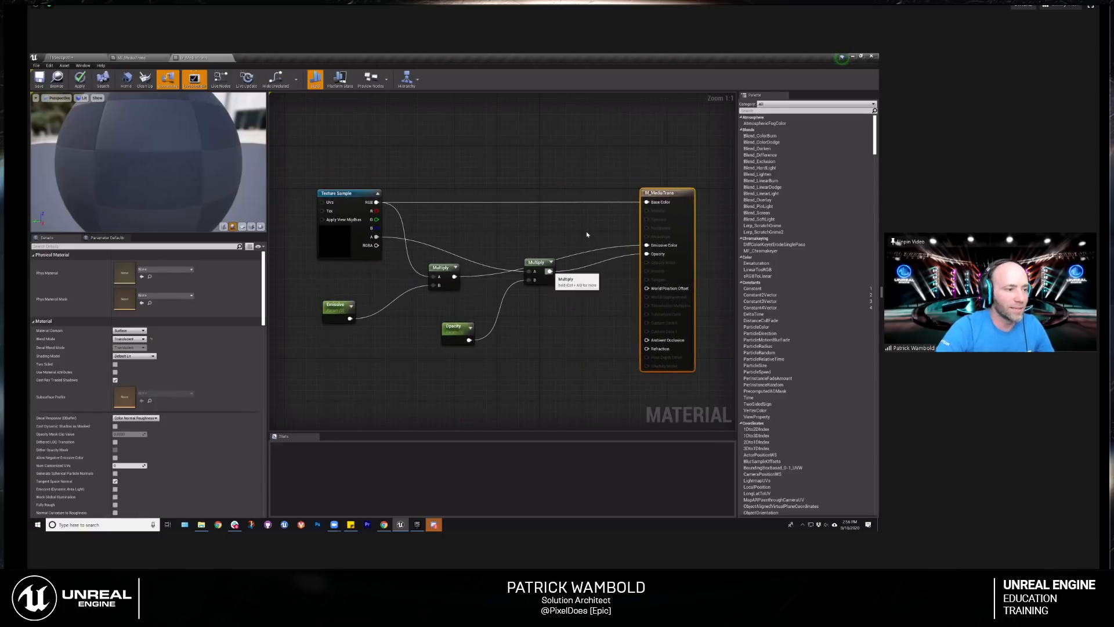
# Step: Add a new Multiply node fed by the output of the Multiply that combines the texture alpha with Opacity
pyautogui.moveTo(550, 271); pyautogui.dragTo(587, 232)
pyautogui.write('mu')
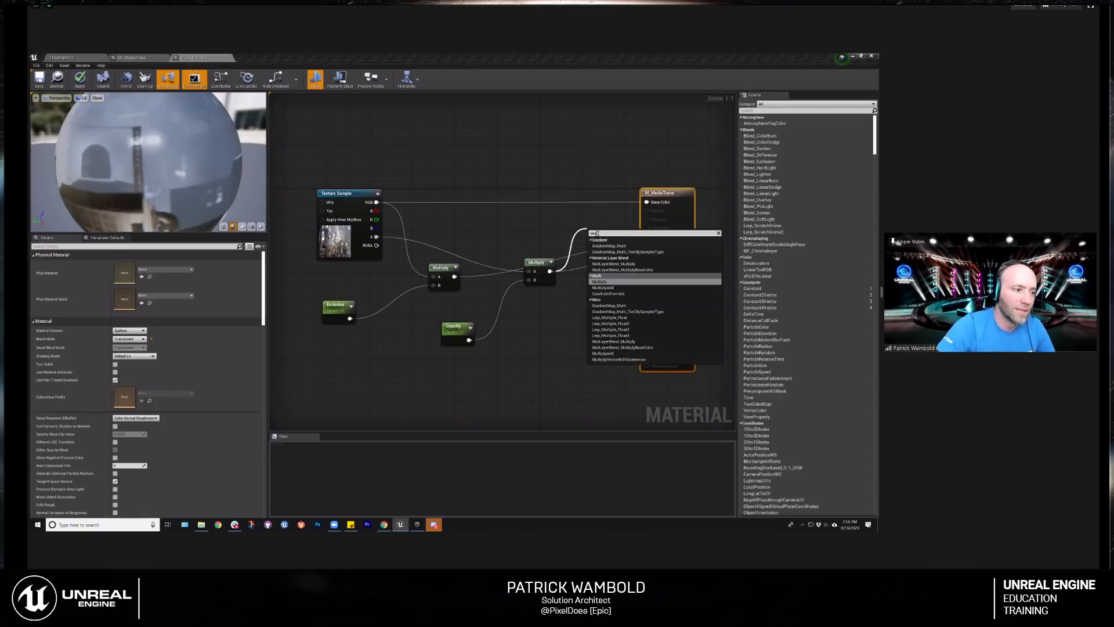
pyautogui.press('Return')
# Step: Wire a three-component constant vector into the new Multiply's A input and connect the Multiply's result to Emissive Color
pyautogui.click(527, 167)
pyautogui.rightClick(532, 167)
pyautogui.click(523, 166)
pyautogui.click(523, 166)
pyautogui.moveTo(561, 176); pyautogui.dragTo(649, 234)
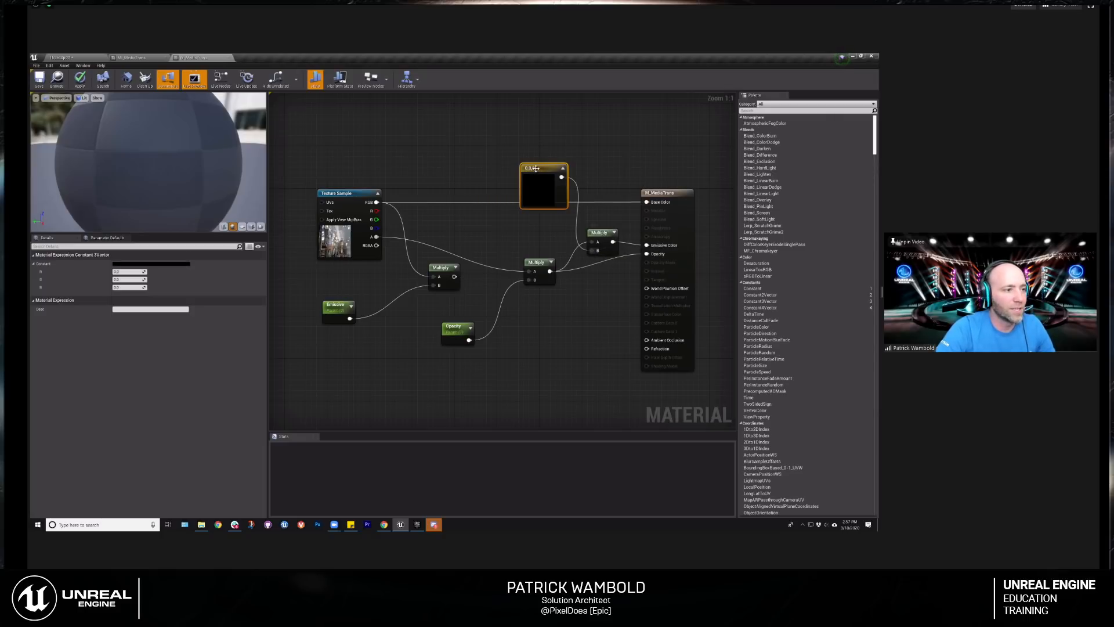
pyautogui.moveTo(535, 168); pyautogui.dragTo(496, 157)
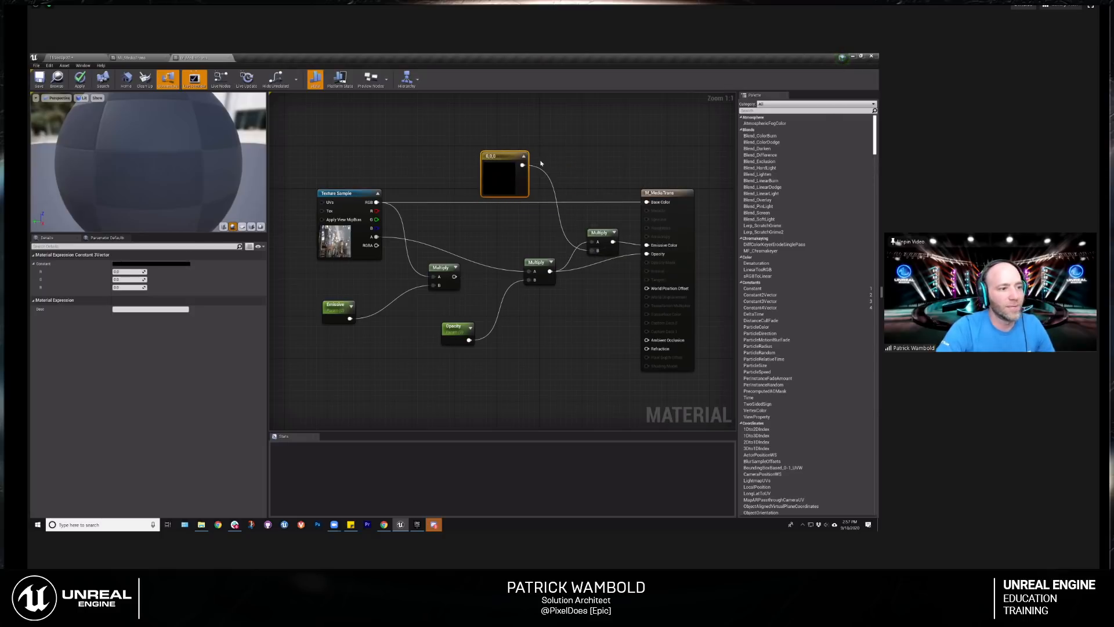
pyautogui.scroll(-2, 541, 164)
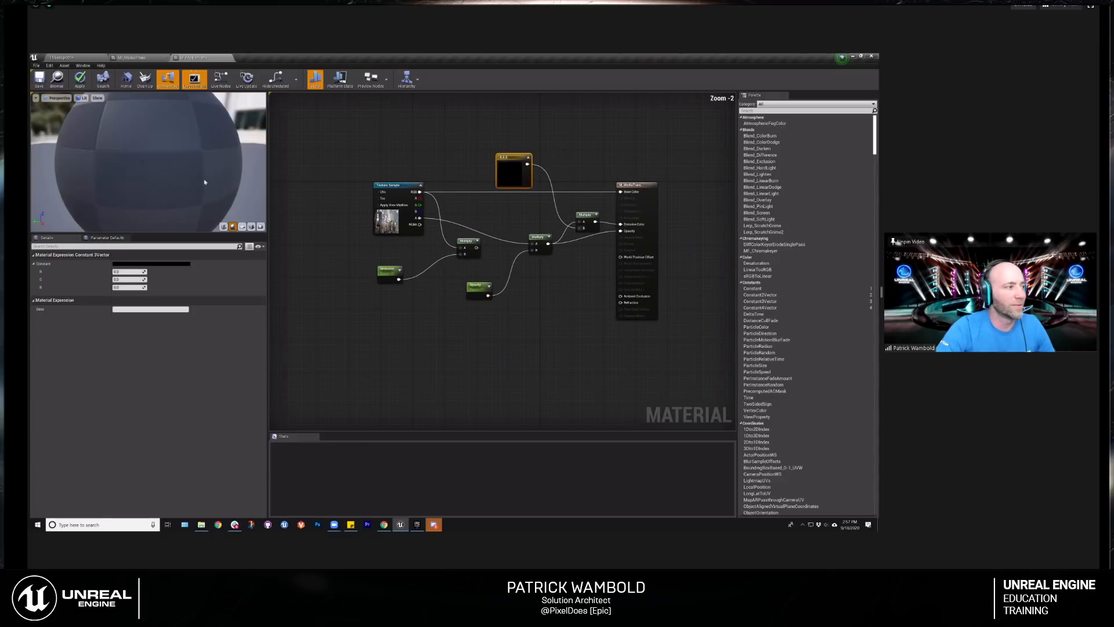
# Step: Set the constant vector's color to pure red and switch the material preview to a plane
pyautogui.click(139, 264)
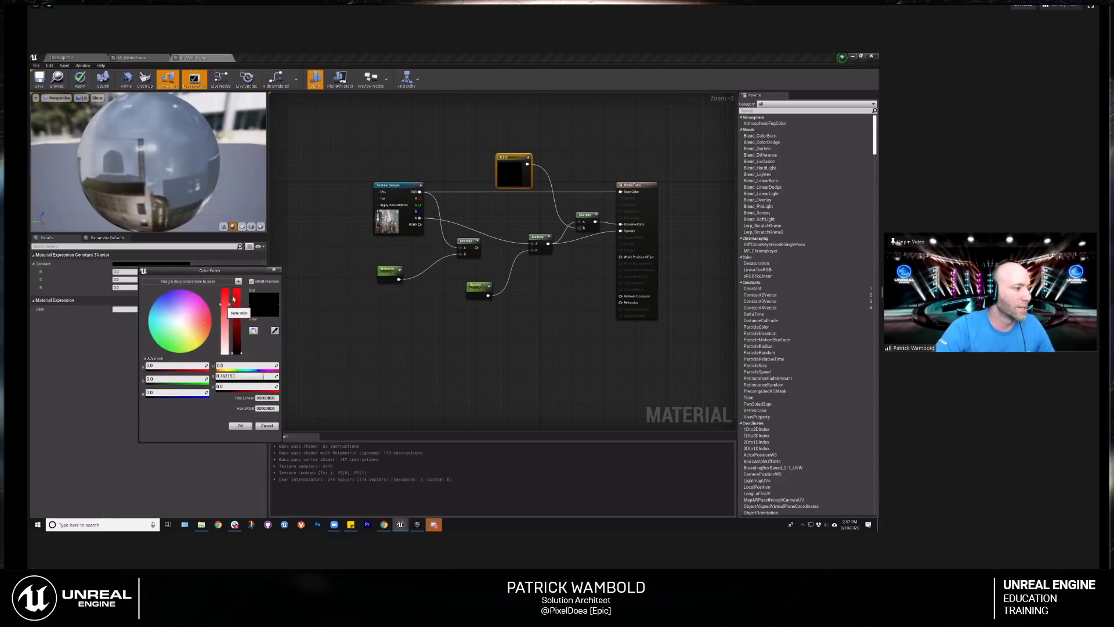
pyautogui.click(225, 290)
pyautogui.click(236, 290)
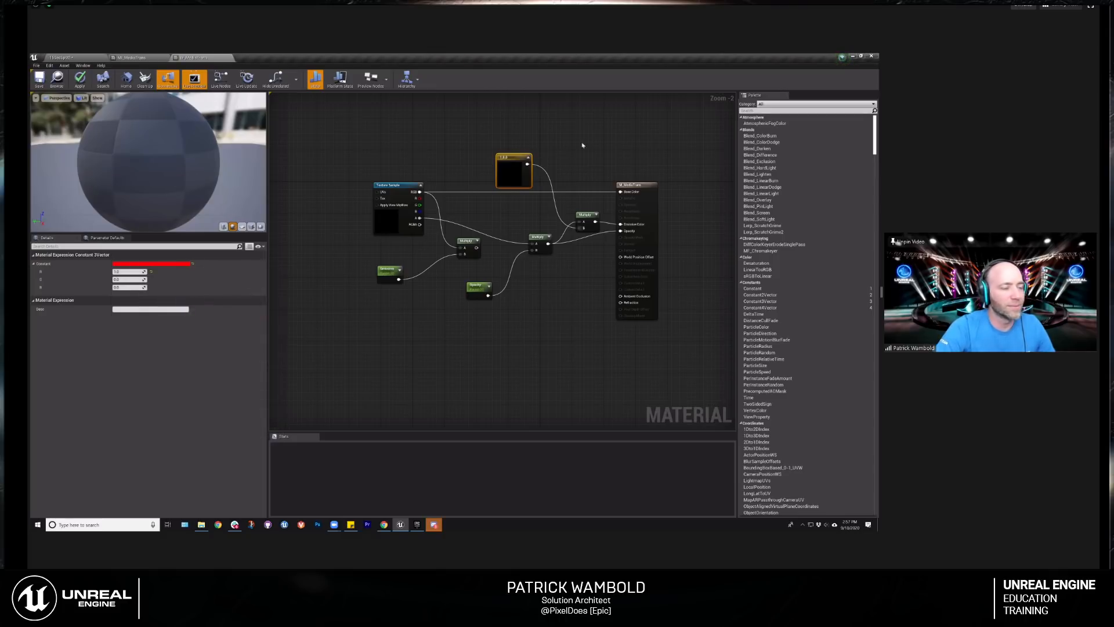
pyautogui.moveTo(582, 145); pyautogui.dragTo(558, 187, button='right')
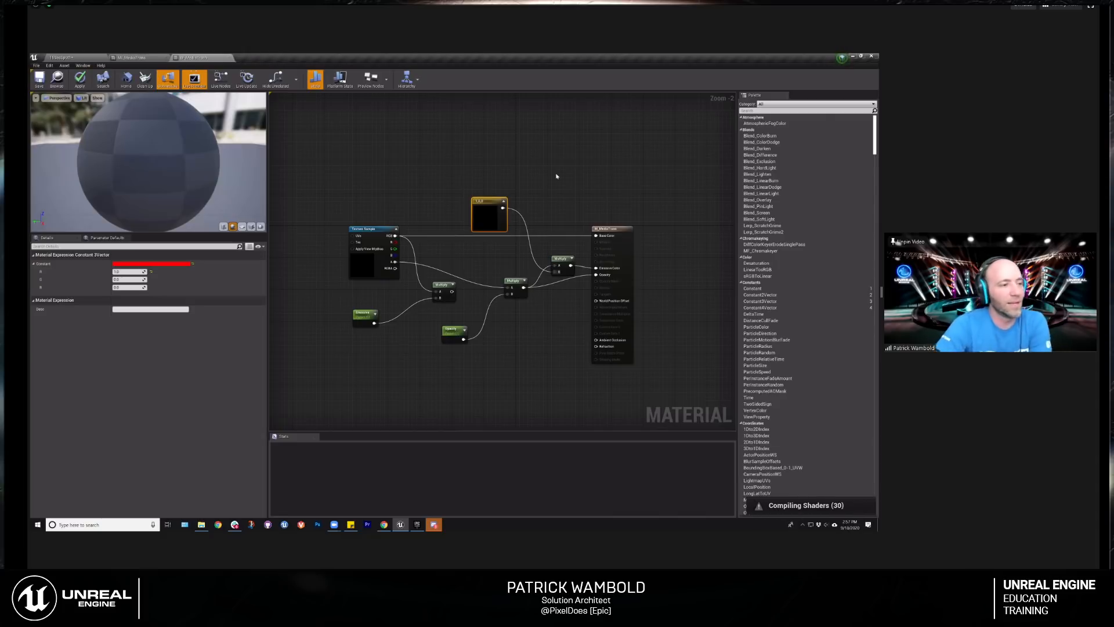
pyautogui.moveTo(151, 154); pyautogui.dragTo(187, 145)
pyautogui.click(242, 227)
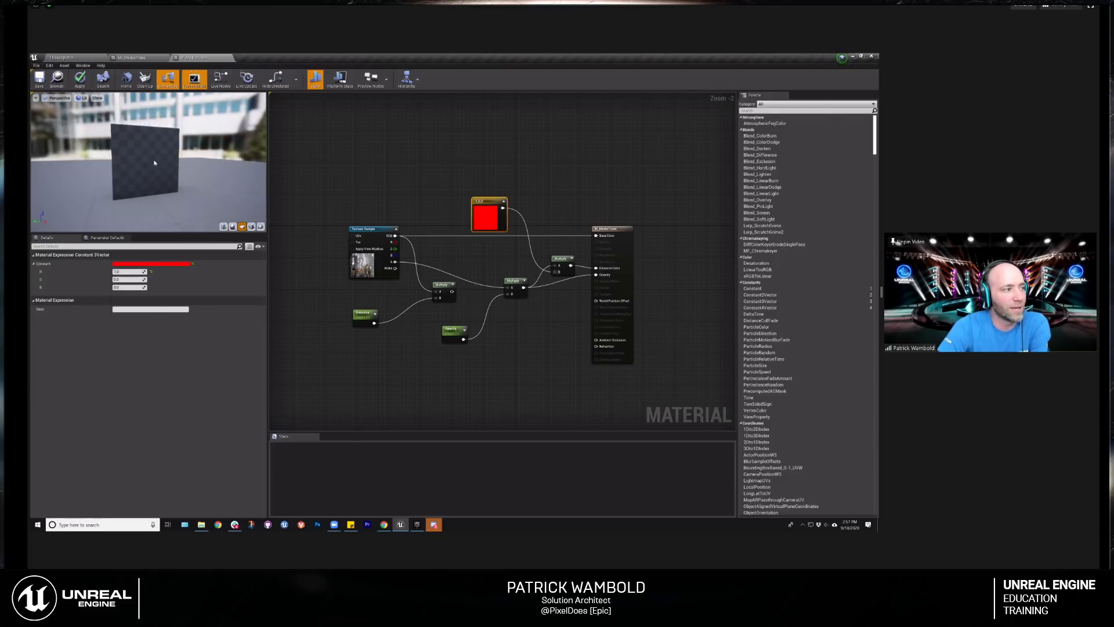
# Step: Convert the red constant into a parameter named Color and save the M_MediaTrans material
pyautogui.rightClick(493, 202)
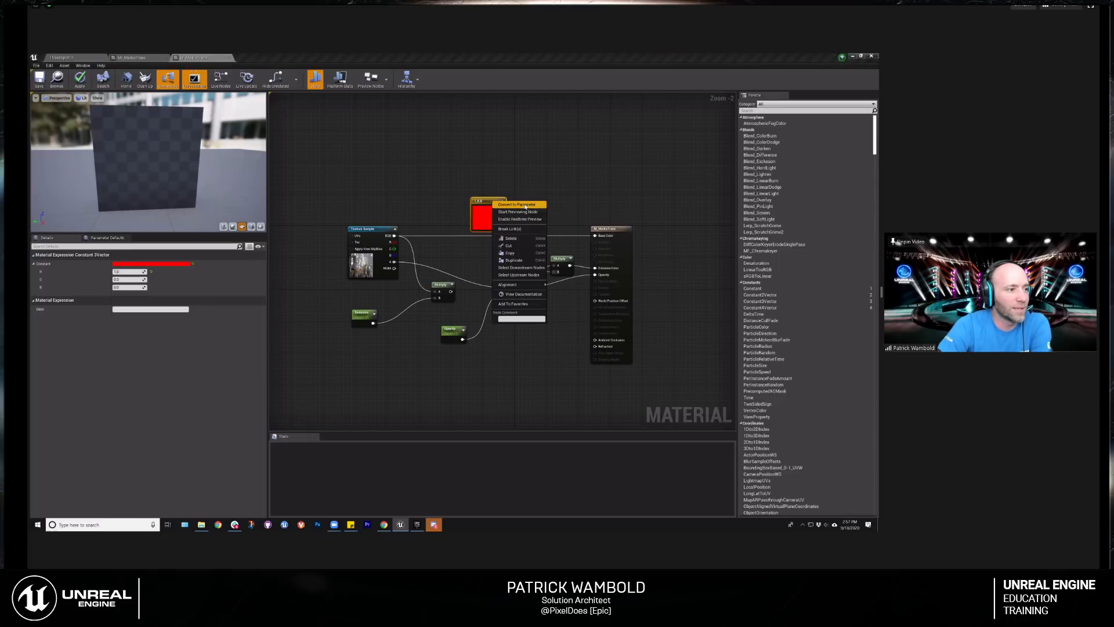
pyautogui.click(517, 204)
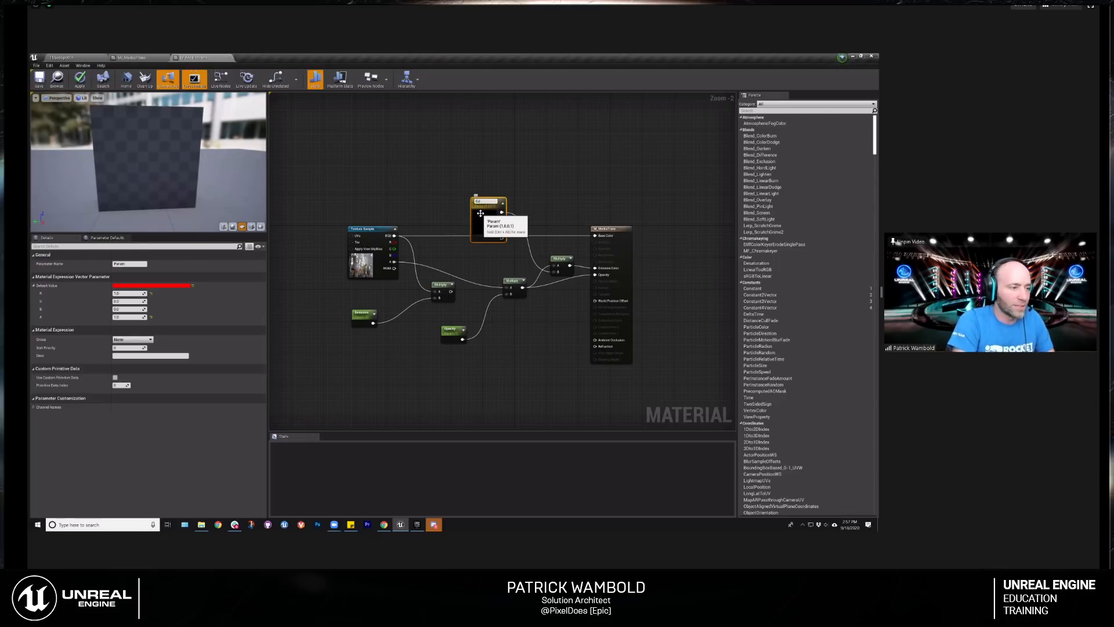
pyautogui.click(39, 79)
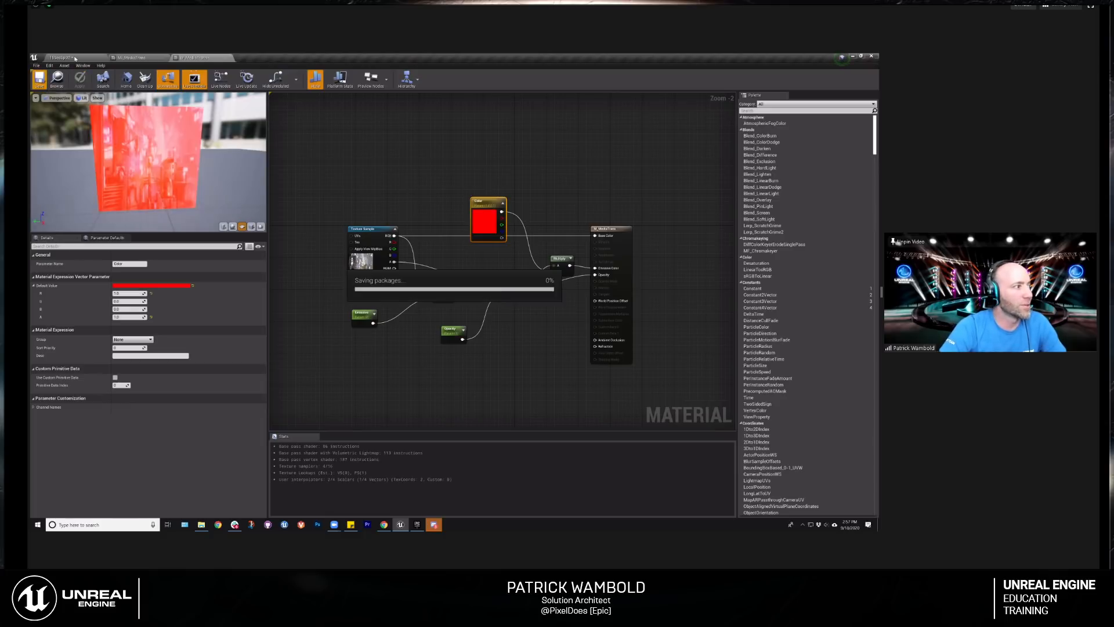
# Step: Back in the level's Sequencer, add the Color parameter to CurveScreen's Element 0 material track and move its key to the sequence start
pyautogui.click(62, 57)
pyautogui.click(47, 76)
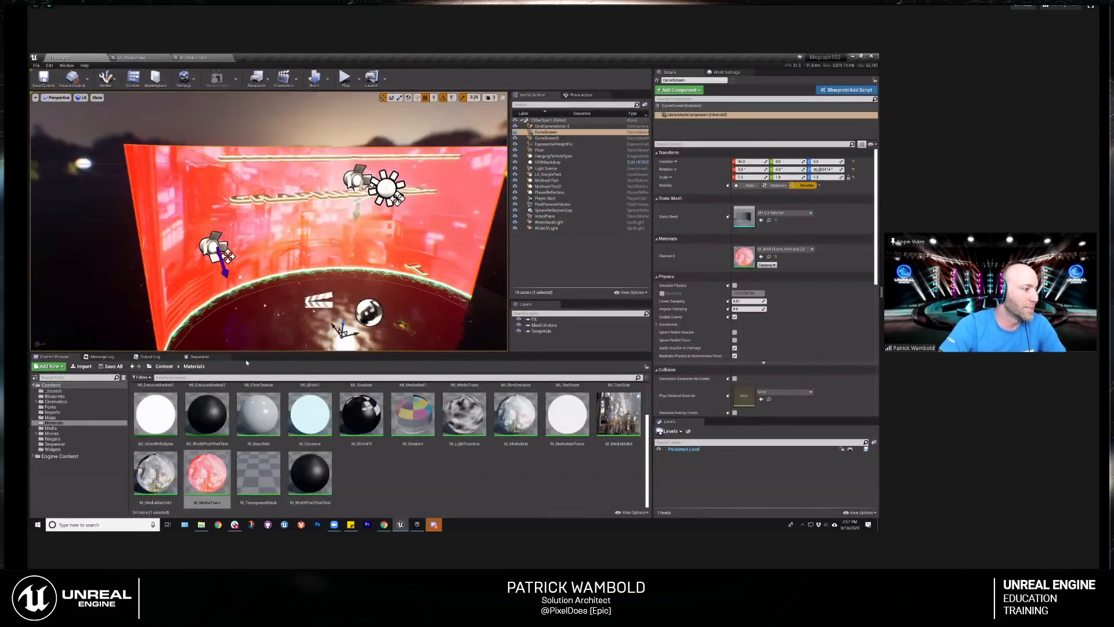
pyautogui.click(200, 356)
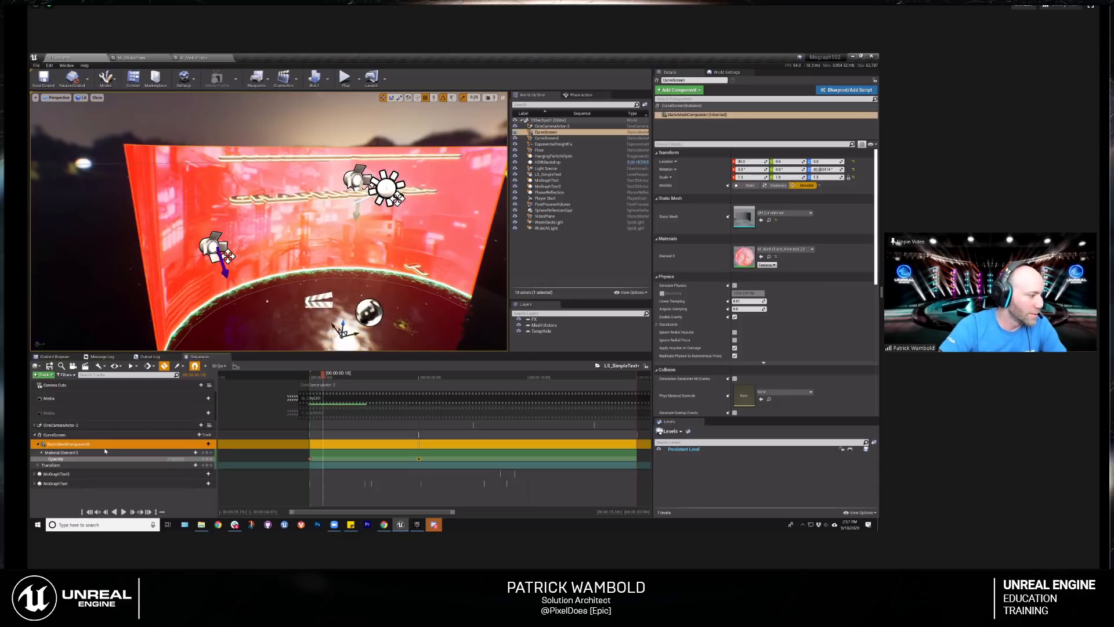
pyautogui.click(193, 453)
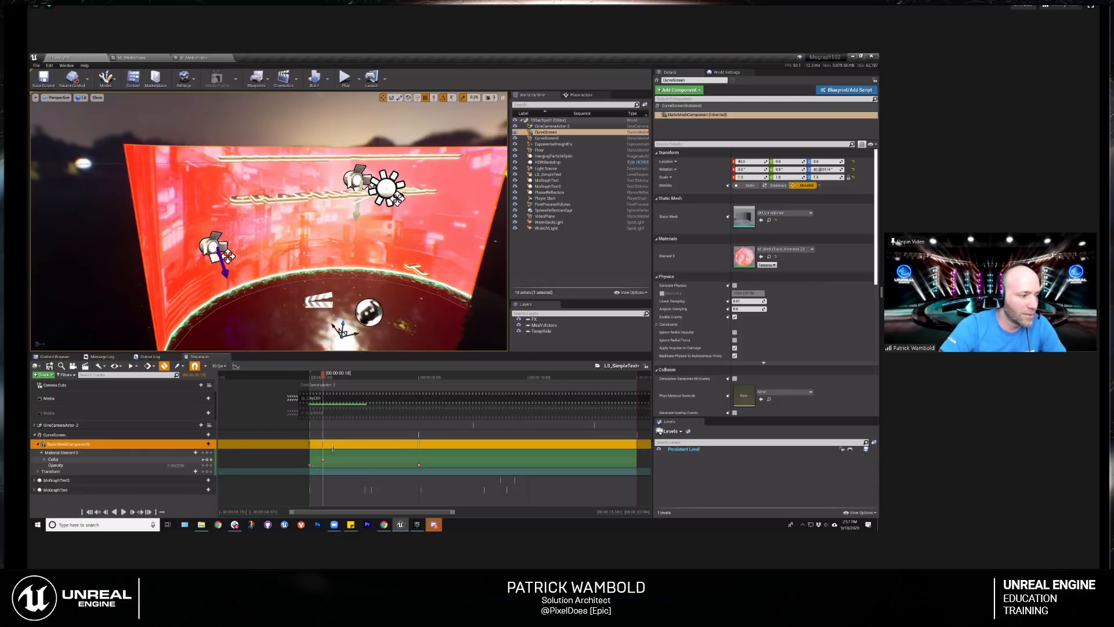
pyautogui.moveTo(323, 459); pyautogui.dragTo(310, 459)
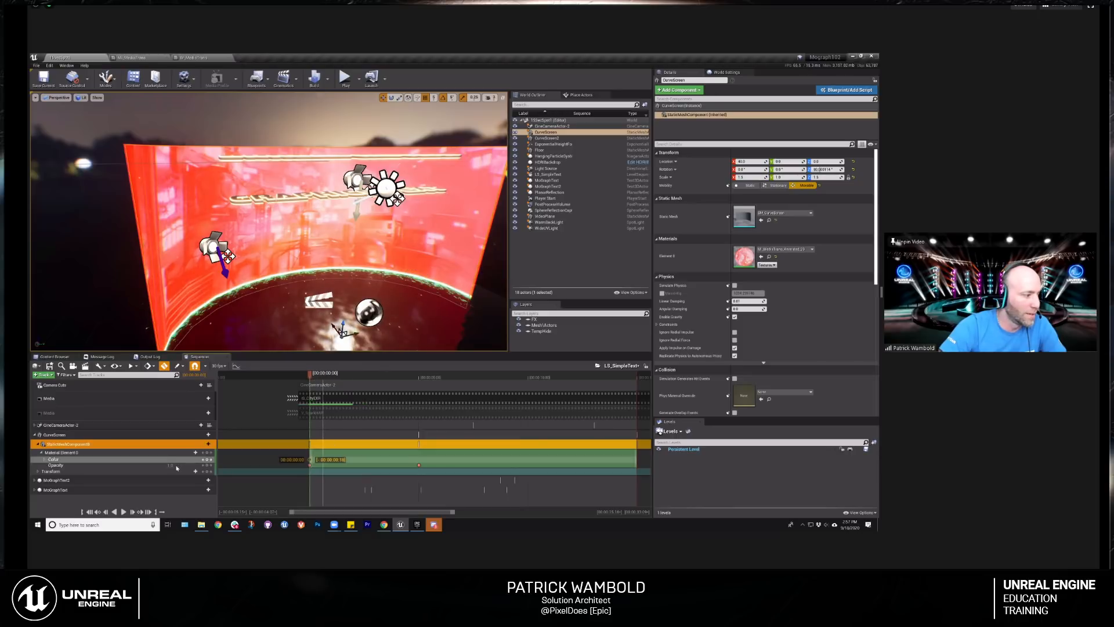
# Step: Set Color's R channel to 0 at the sequence start and key R at the 5-second mark
pyautogui.click(44, 459)
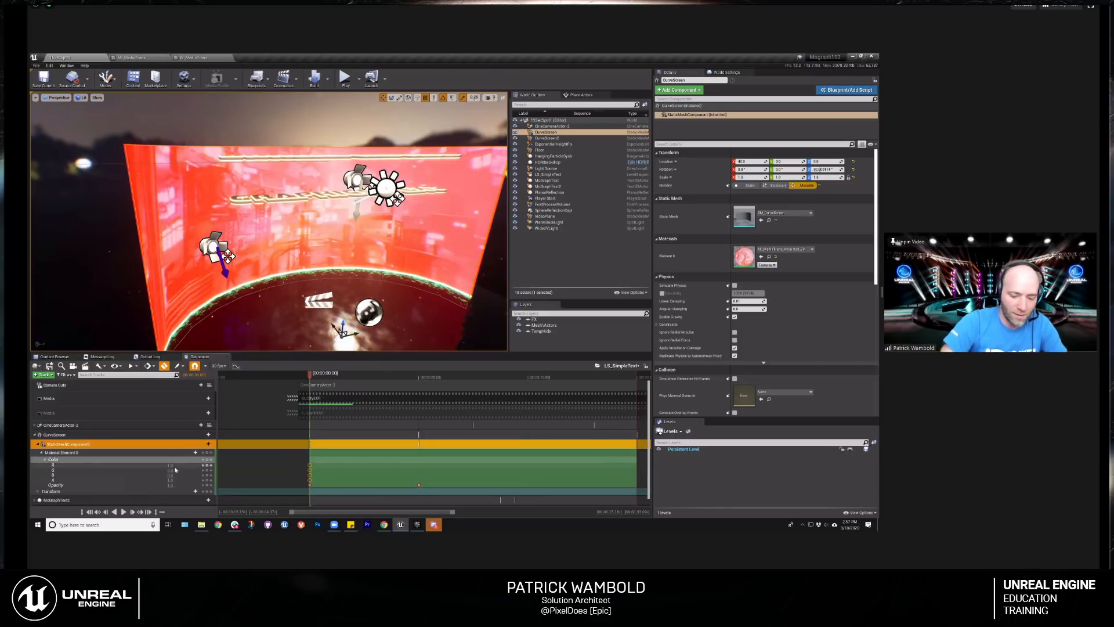
pyautogui.write('0')
pyautogui.press('Return')
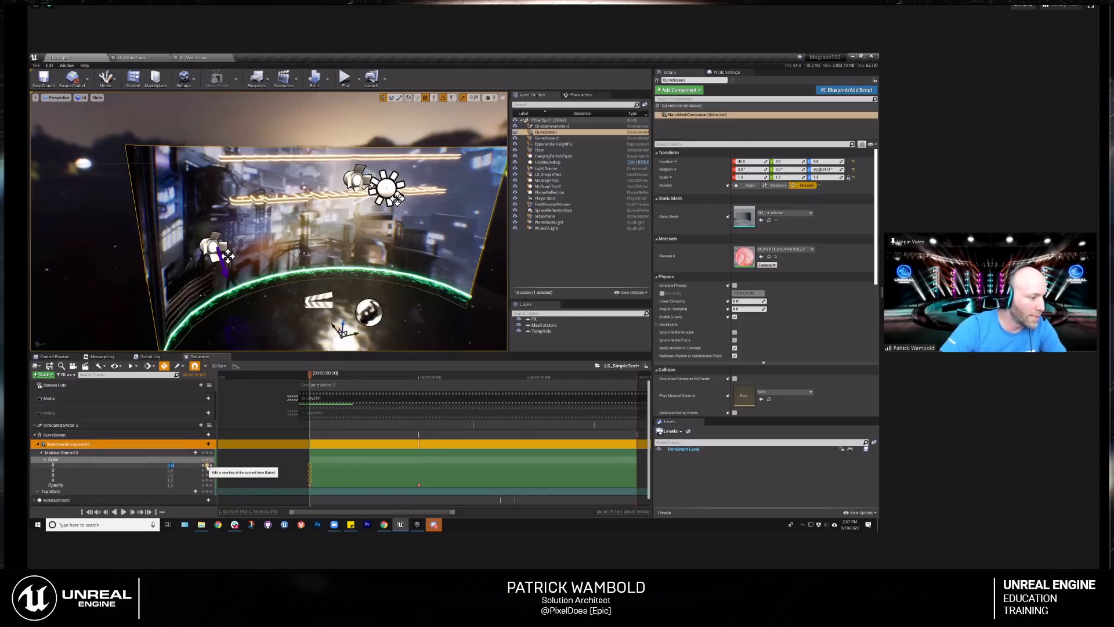
pyautogui.click(419, 375)
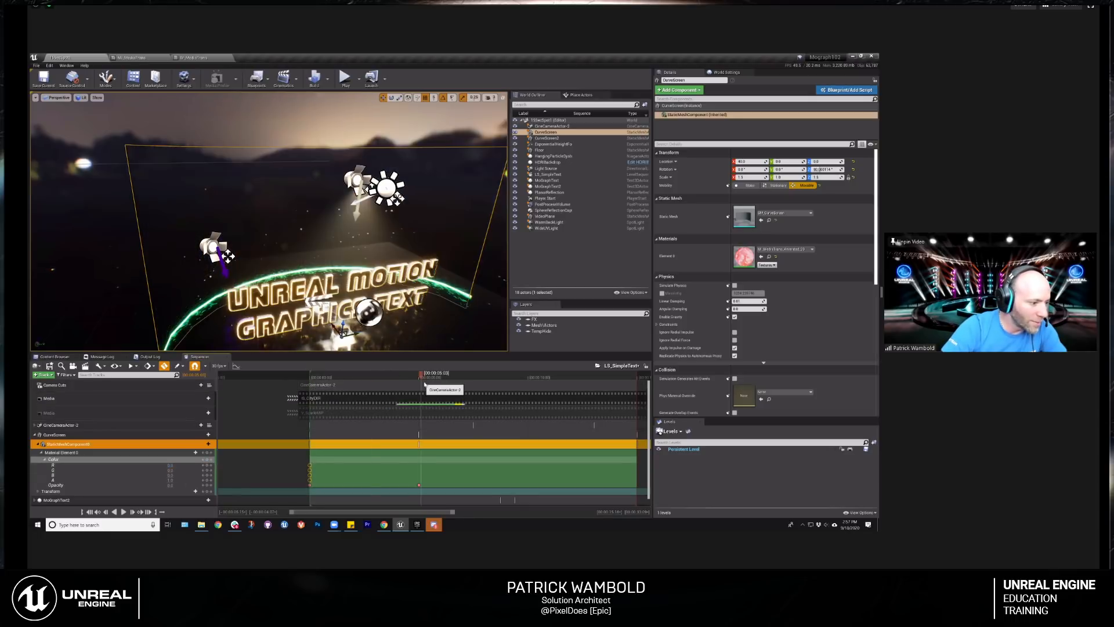
pyautogui.press('Left')
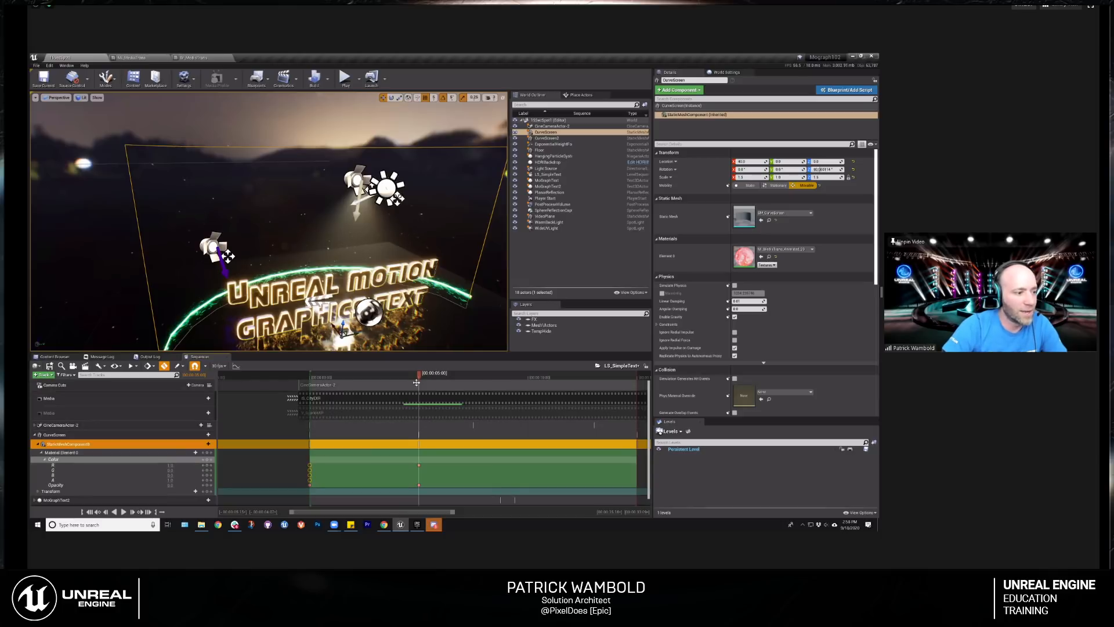
# Step: Scrub back from 5 seconds to check the screen's color and opacity animation, and collapse the CurveScreen tracks
pyautogui.moveTo(418, 377); pyautogui.dragTo(332, 386)
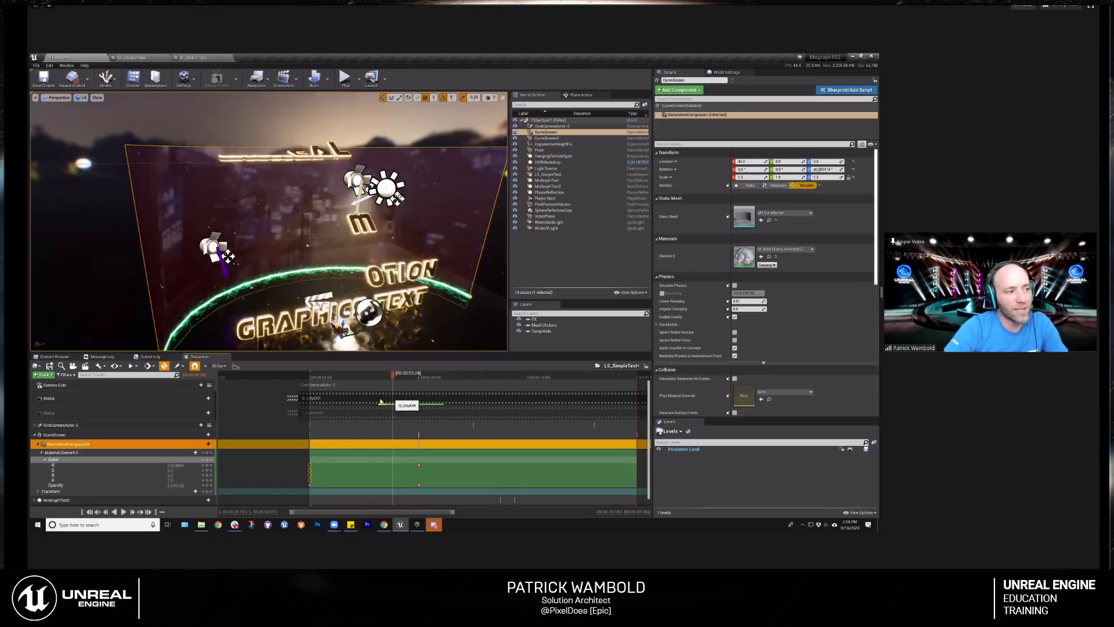
pyautogui.moveTo(408, 408); pyautogui.dragTo(341, 412)
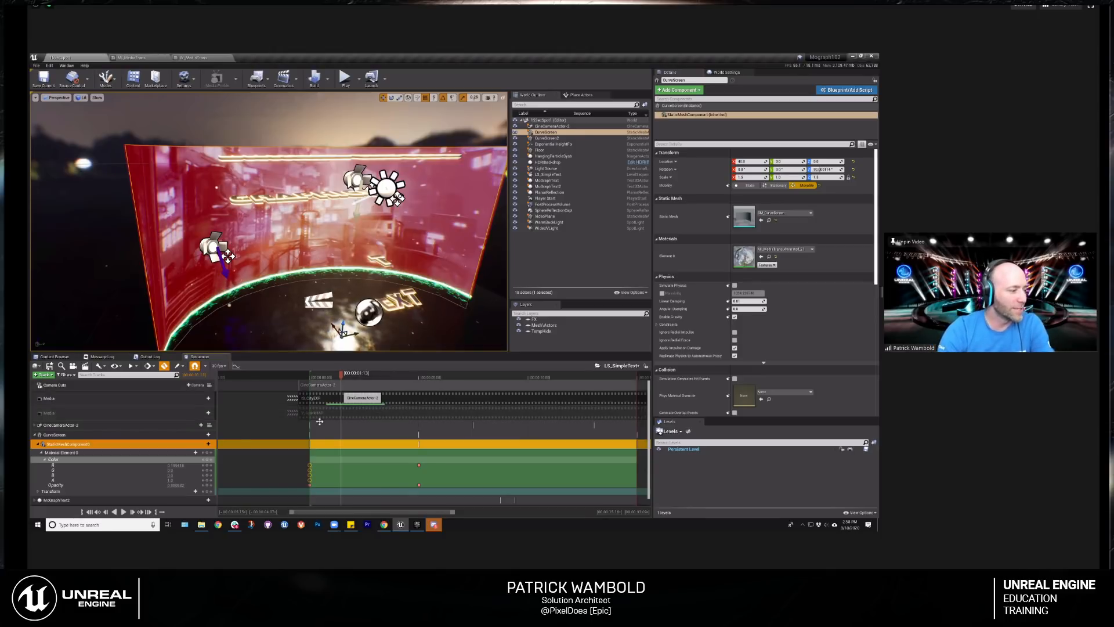
pyautogui.click(35, 434)
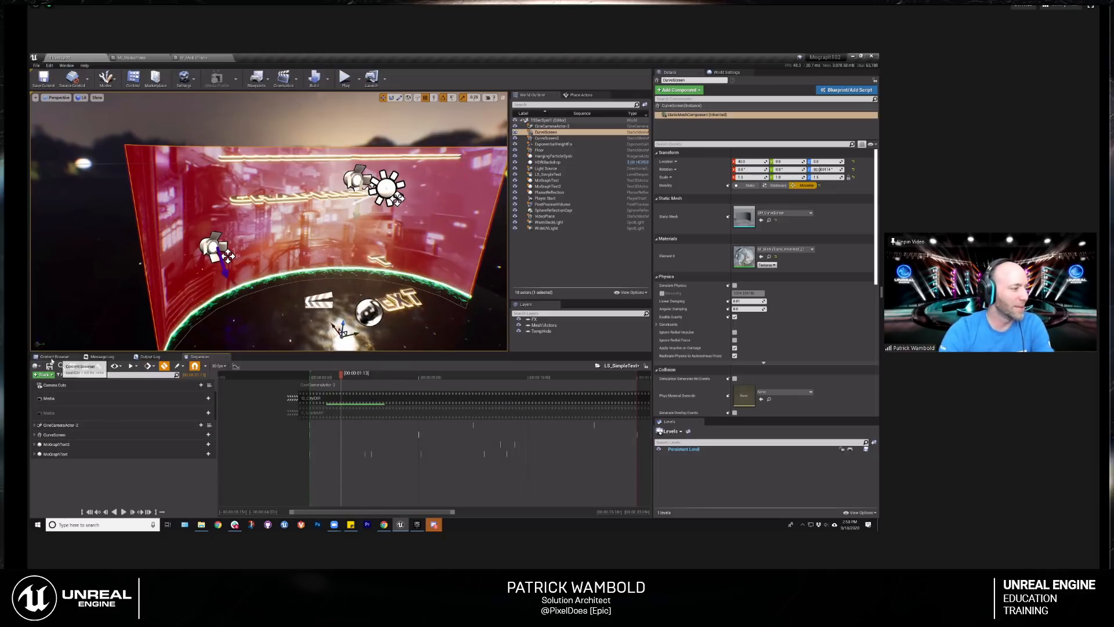
# Step: Look through the materials and material instances in the Materials folder
pyautogui.click(54, 356)
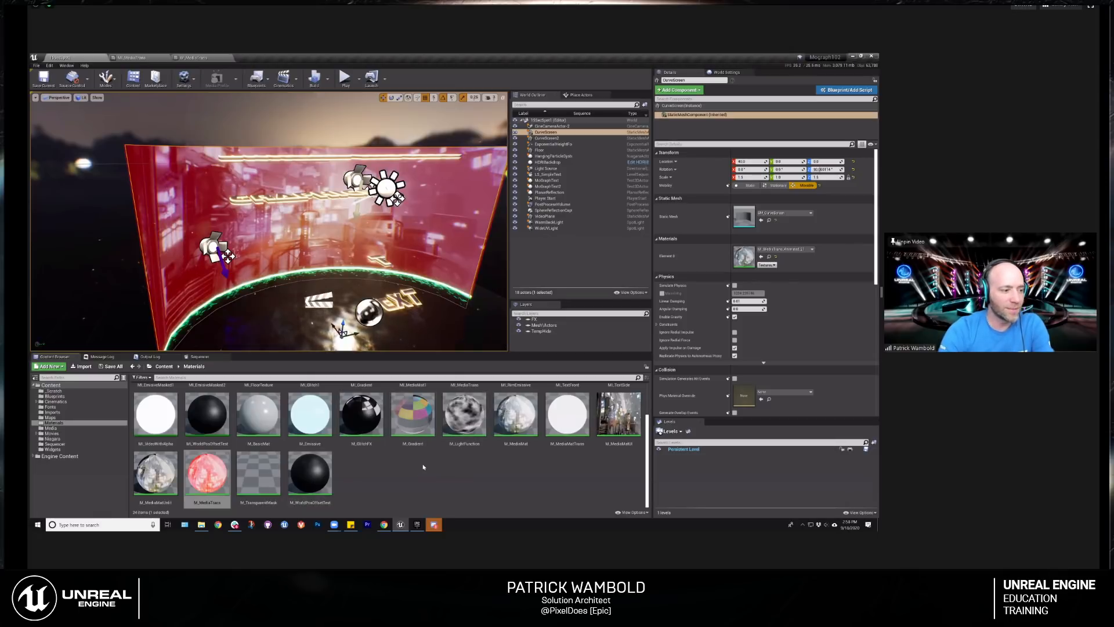
pyautogui.scroll(2, 433, 467)
pyautogui.scroll(-2, 431, 464)
pyautogui.scroll(2, 432, 465)
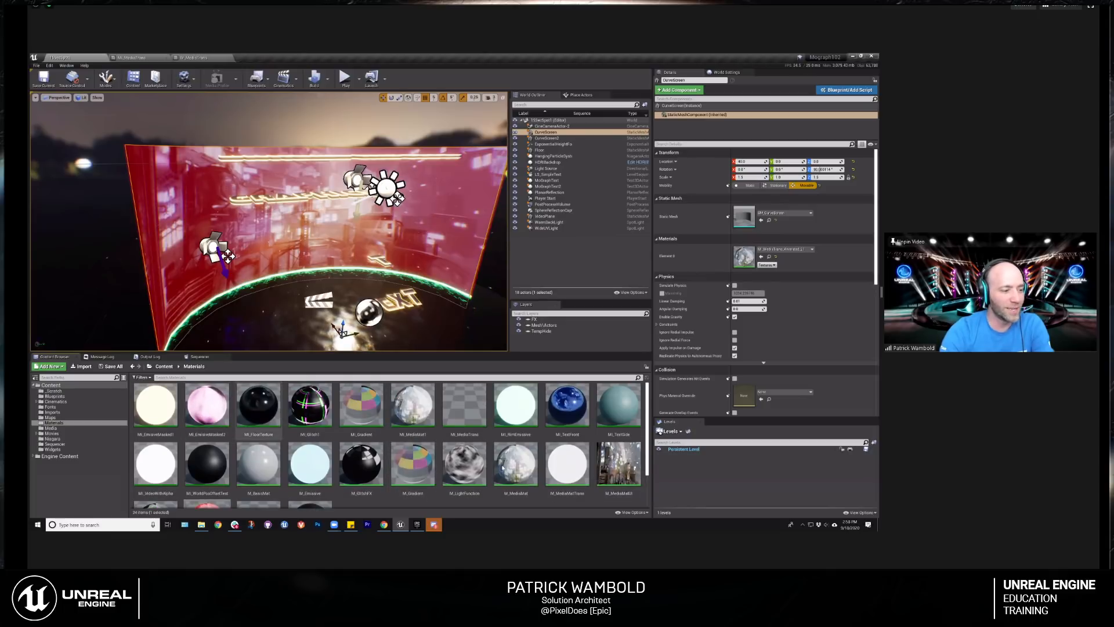
pyautogui.moveTo(560, 452)
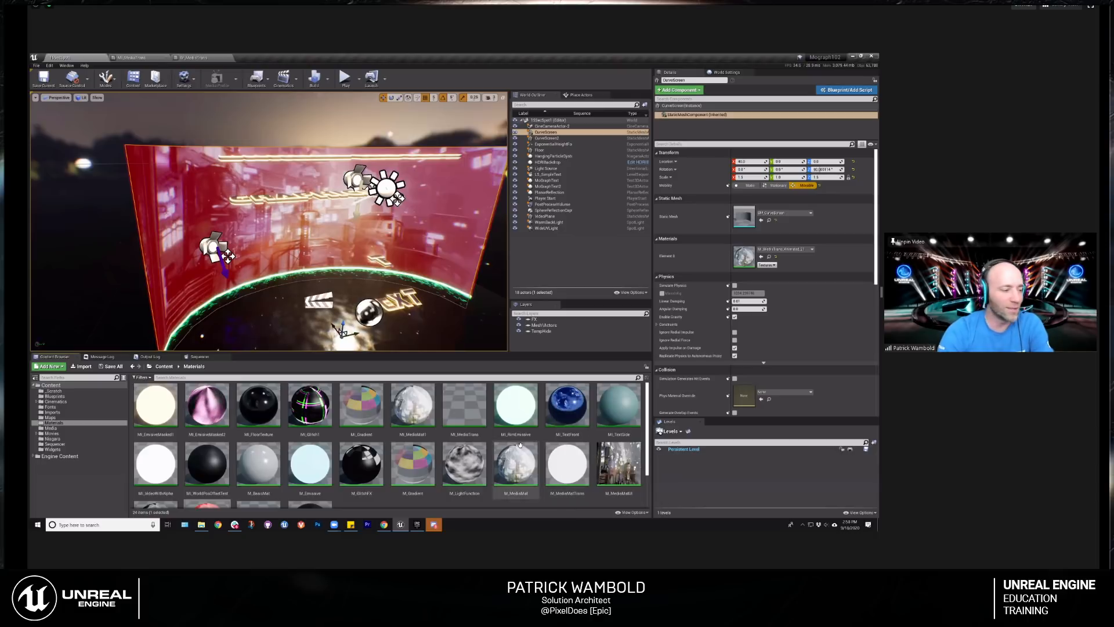
pyautogui.scroll(-2, 406, 427)
pyautogui.moveTo(394, 424)
pyautogui.scroll(2, 395, 424)
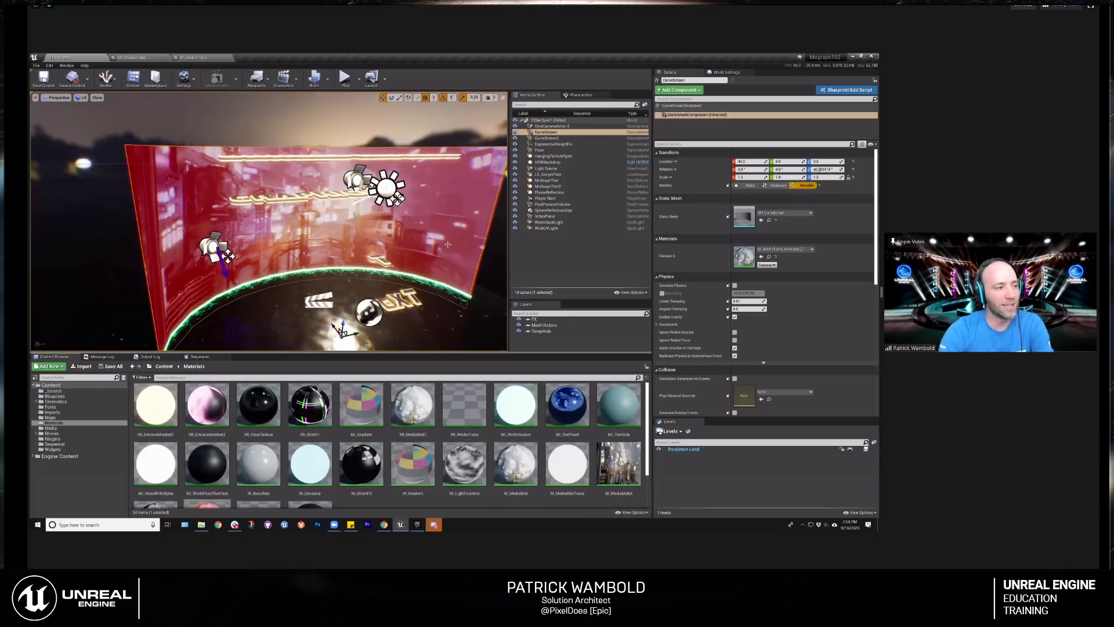
pyautogui.scroll(-3, 363, 406)
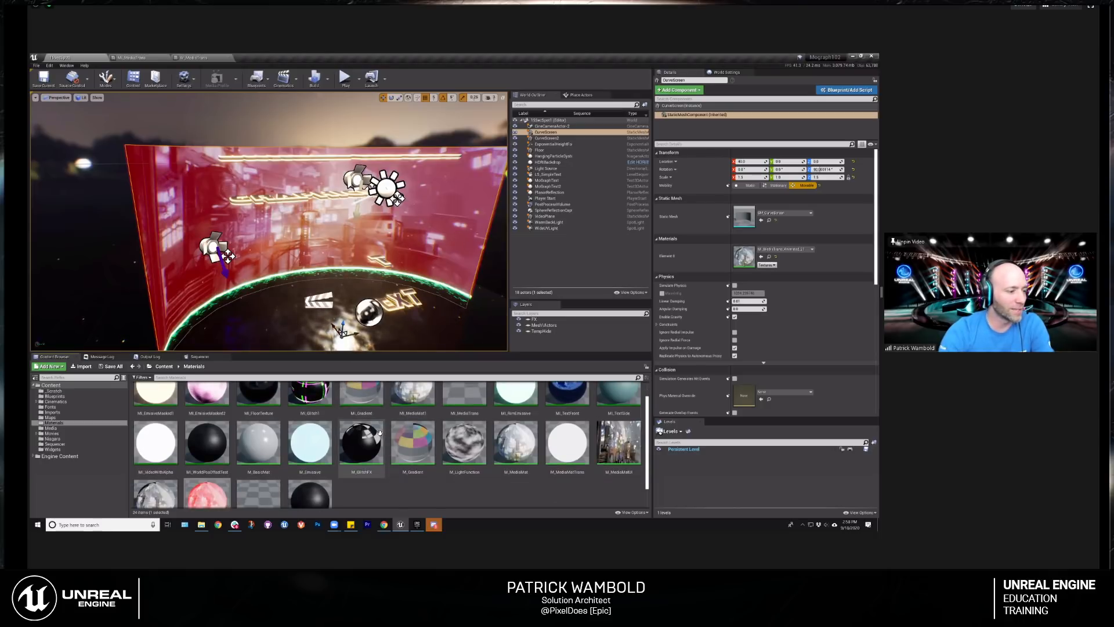
pyautogui.scroll(-1, 380, 432)
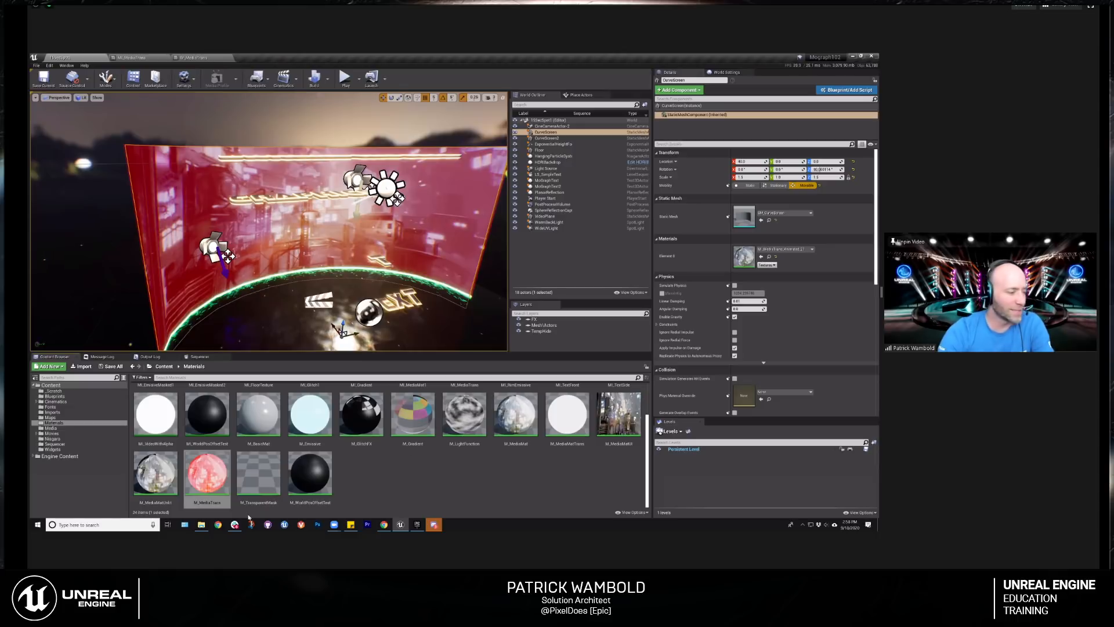
pyautogui.moveTo(234, 525)
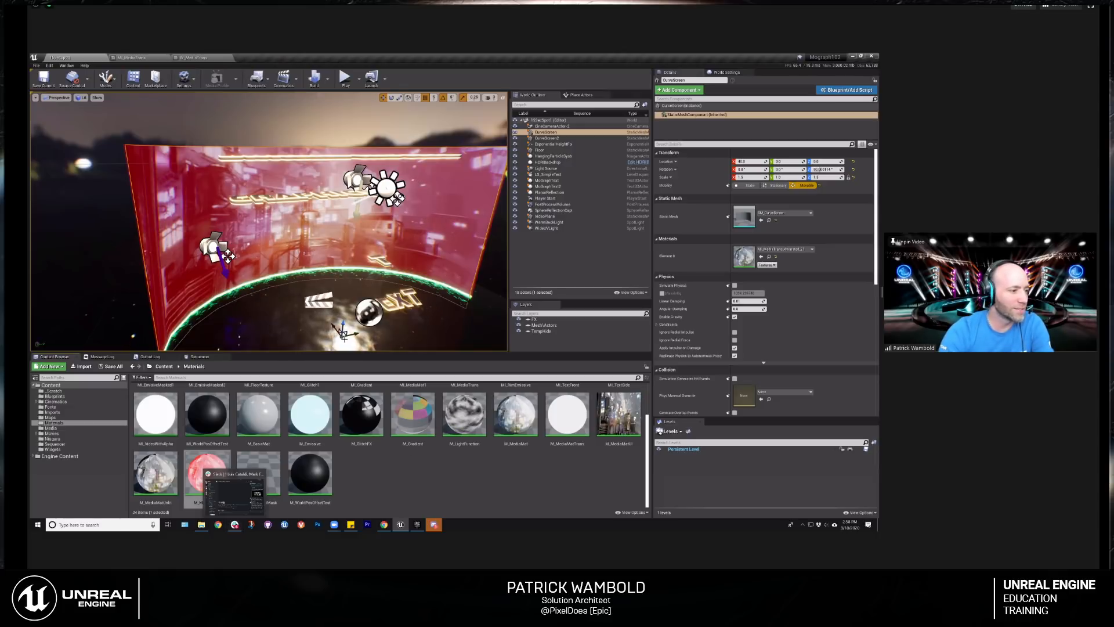
pyautogui.click(383, 463)
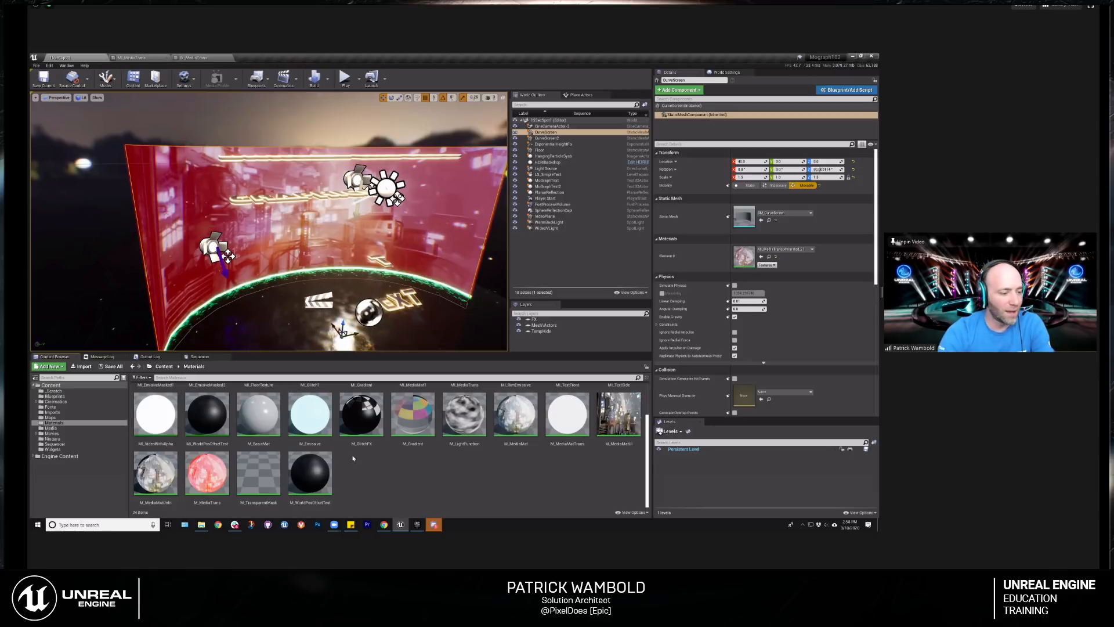
# Step: Open the Playground map from the Maps folder, saving the modified LS_SimpleText sequence
pyautogui.click(51, 418)
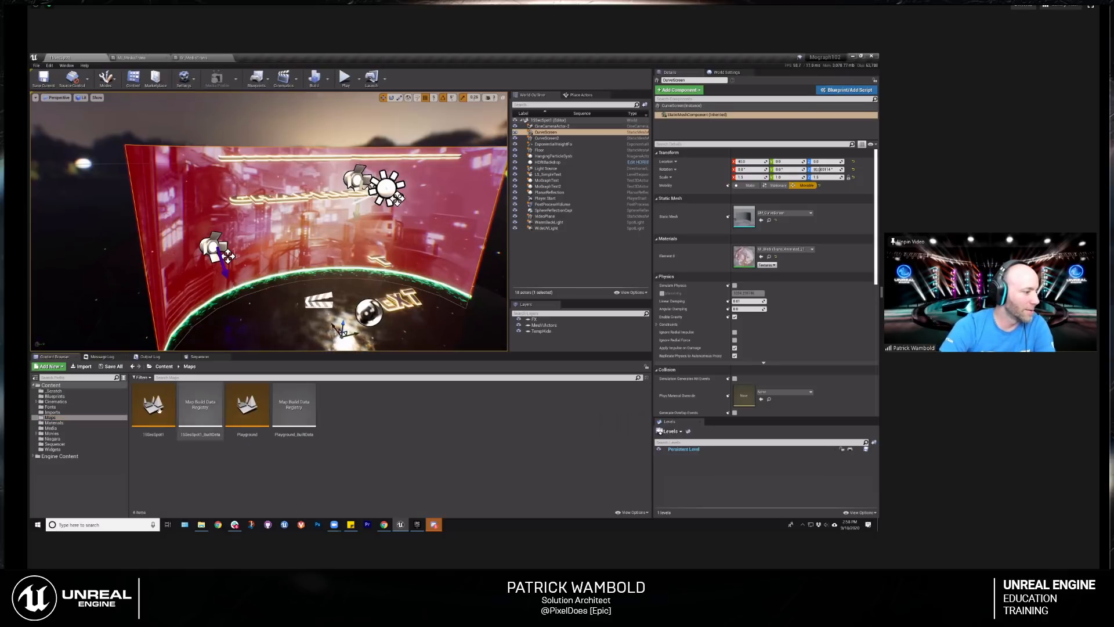
pyautogui.doubleClick(249, 407)
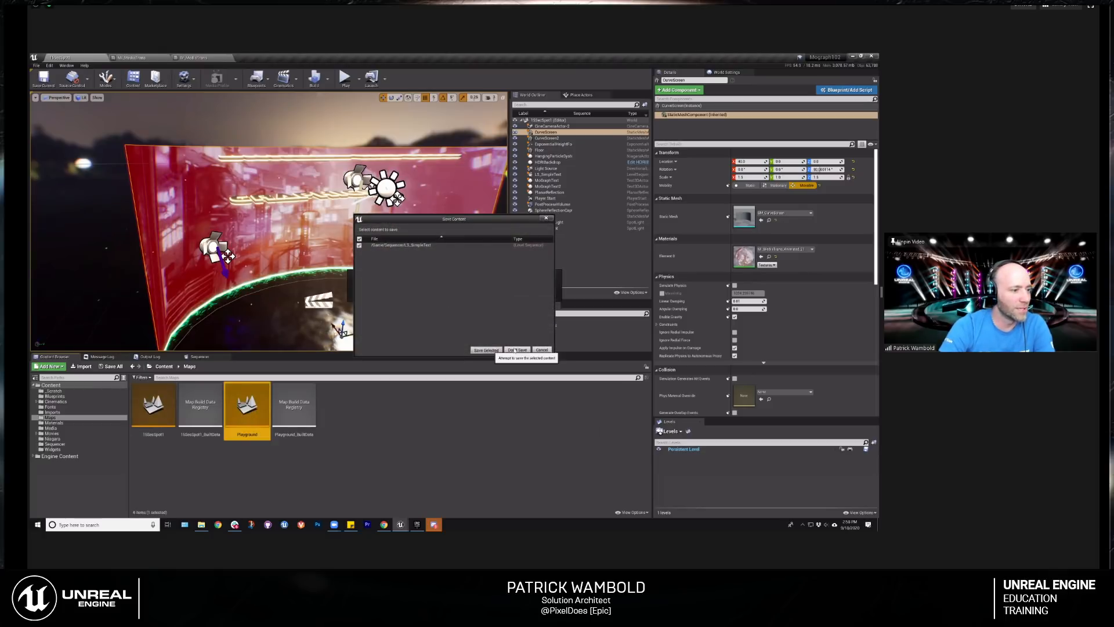
pyautogui.click(487, 350)
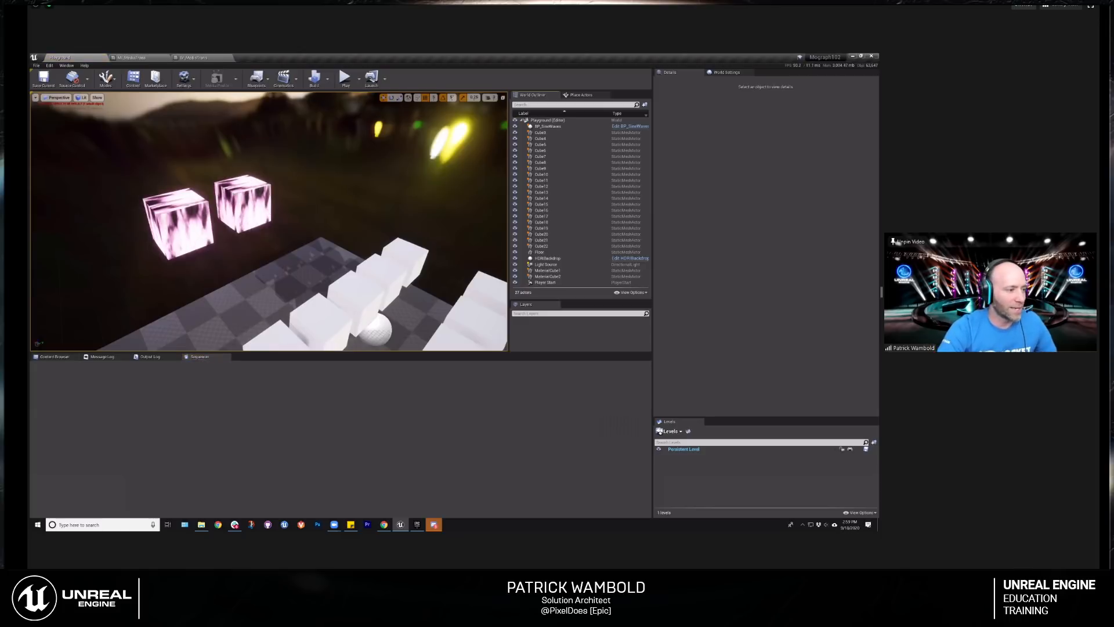
# Step: Bring the two glowing cubes into view and open the LS_Playground1 level sequence from the Sequencer folder
pyautogui.press('s')
pyautogui.moveTo(268, 221); pyautogui.dragTo(300, 237, button='right')
pyautogui.press('w')
pyautogui.press('s')
pyautogui.click(64, 358)
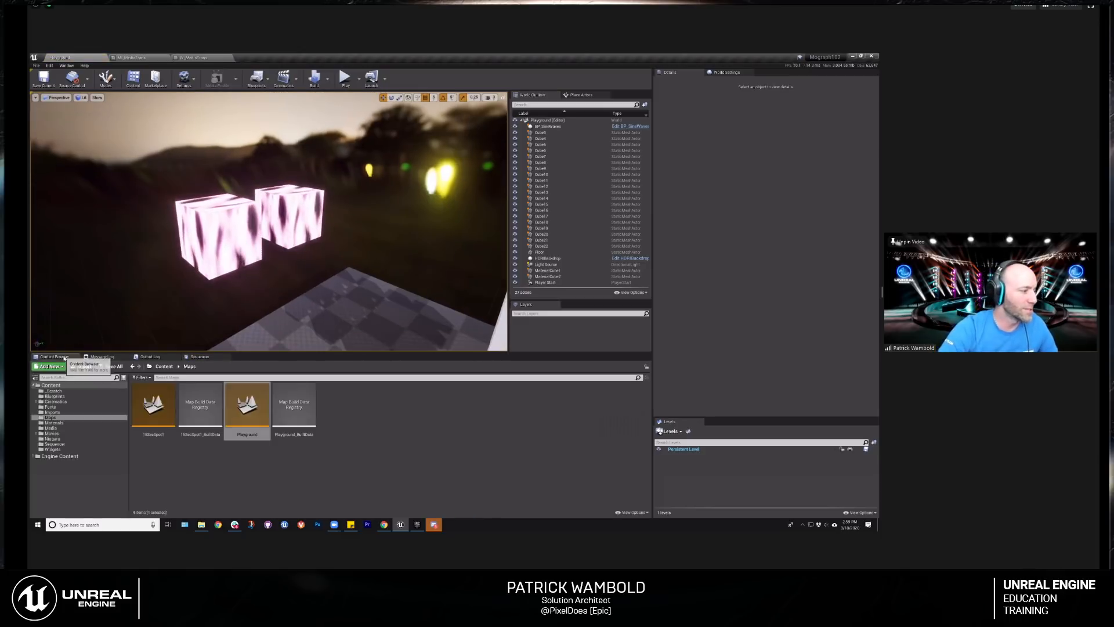
pyautogui.click(55, 444)
pyautogui.doubleClick(153, 407)
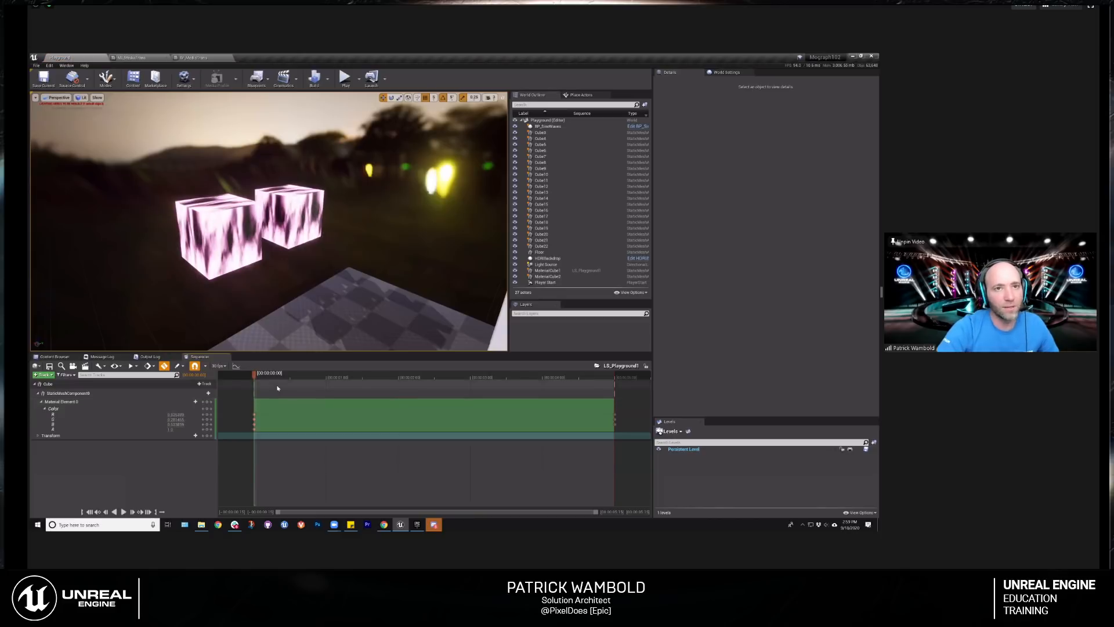
# Step: Select the two glowing cubes alternately to compare their details and check which one is bound to LS_Playground1
pyautogui.click(239, 225)
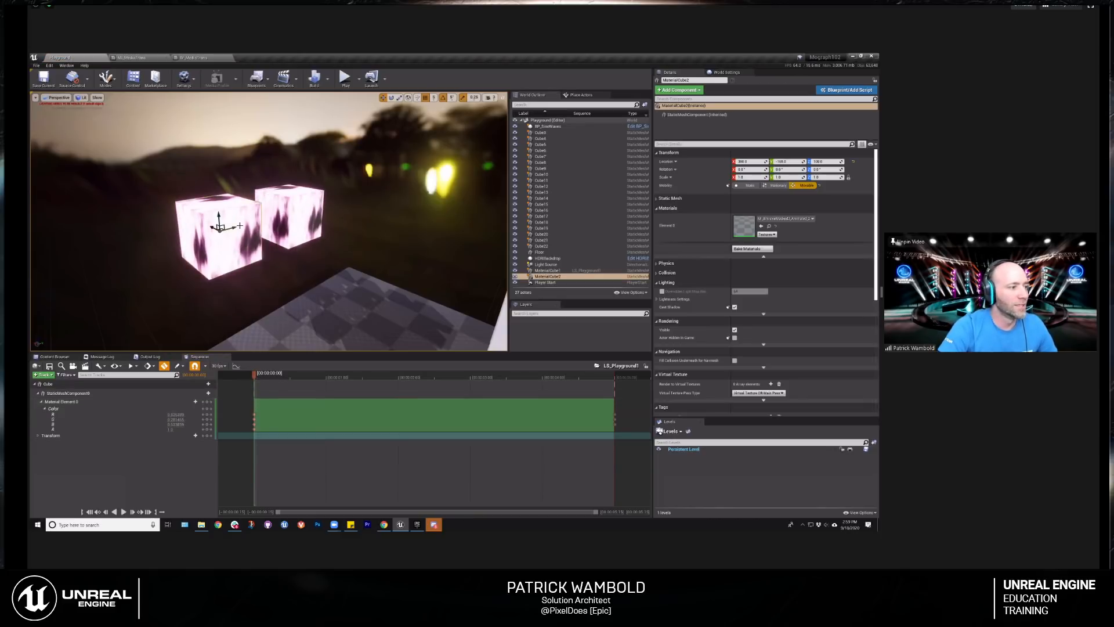
pyautogui.click(305, 212)
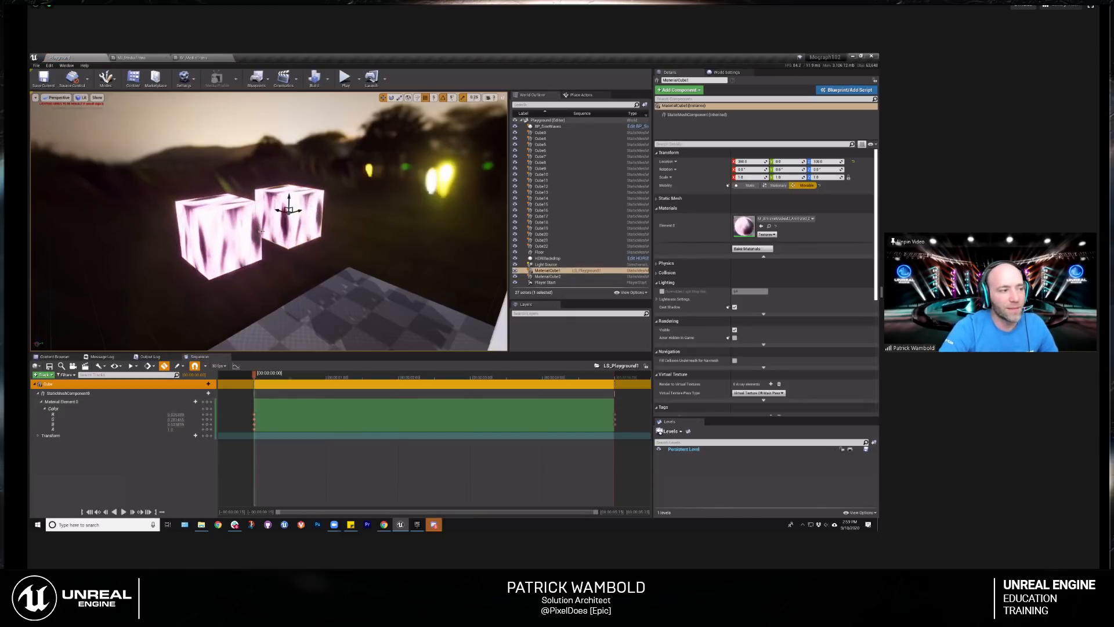
pyautogui.click(244, 239)
pyautogui.click(307, 208)
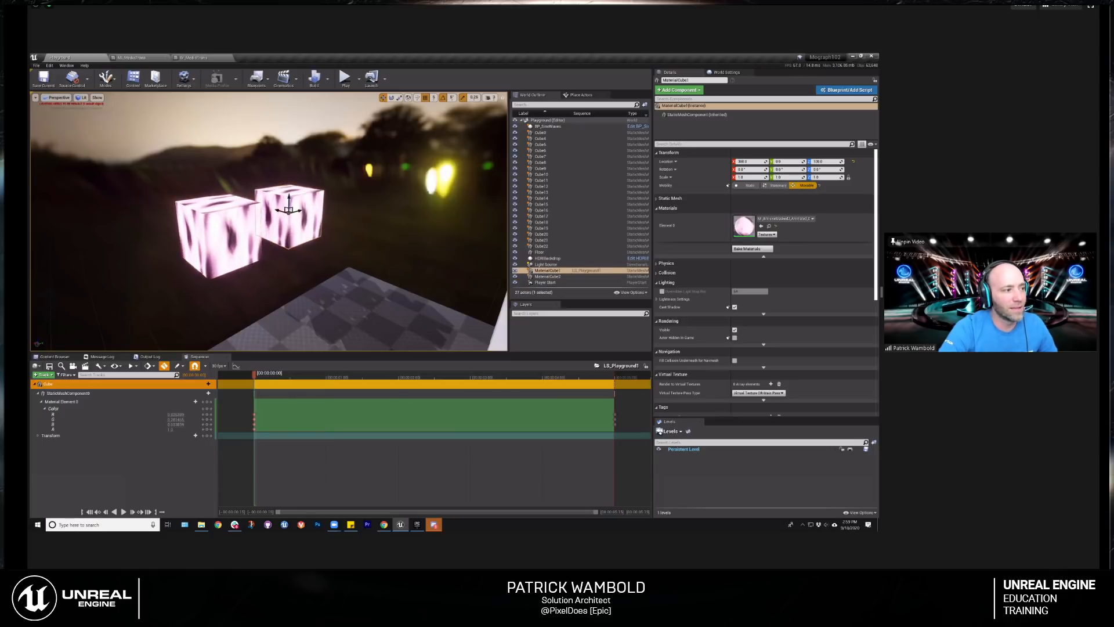
pyautogui.click(242, 237)
pyautogui.click(305, 212)
pyautogui.click(305, 286)
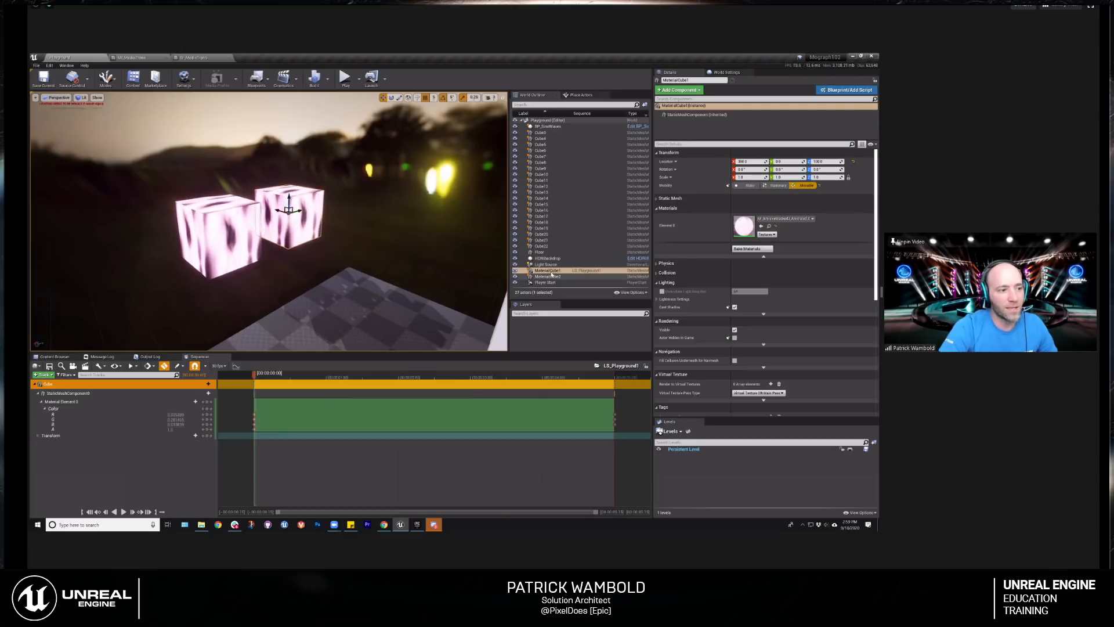
pyautogui.click(583, 276)
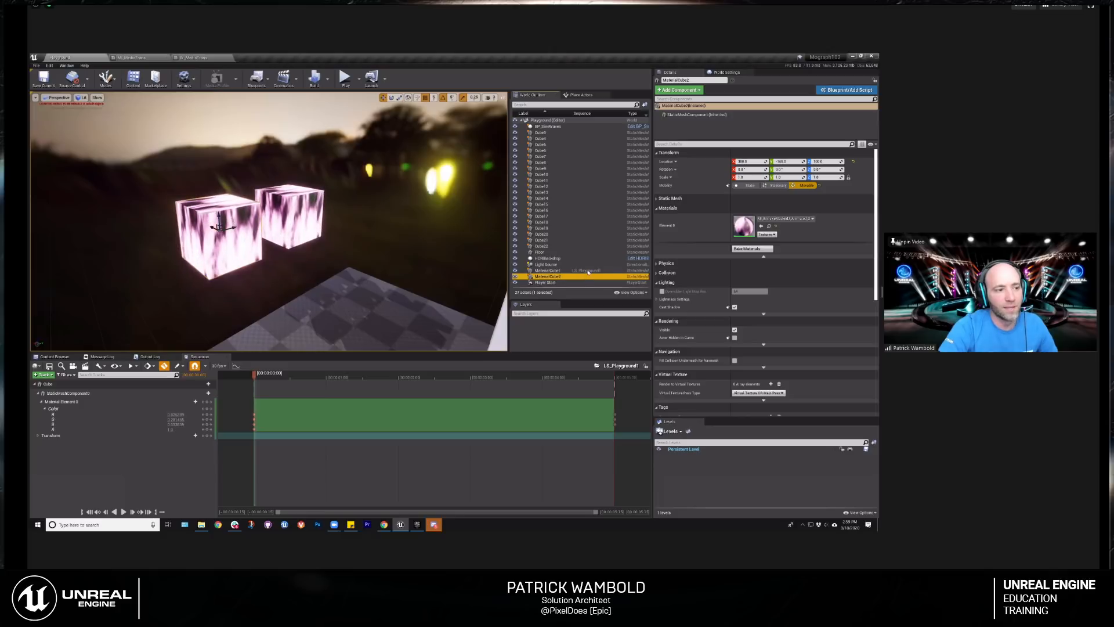
pyautogui.click(588, 272)
pyautogui.click(589, 276)
pyautogui.click(574, 271)
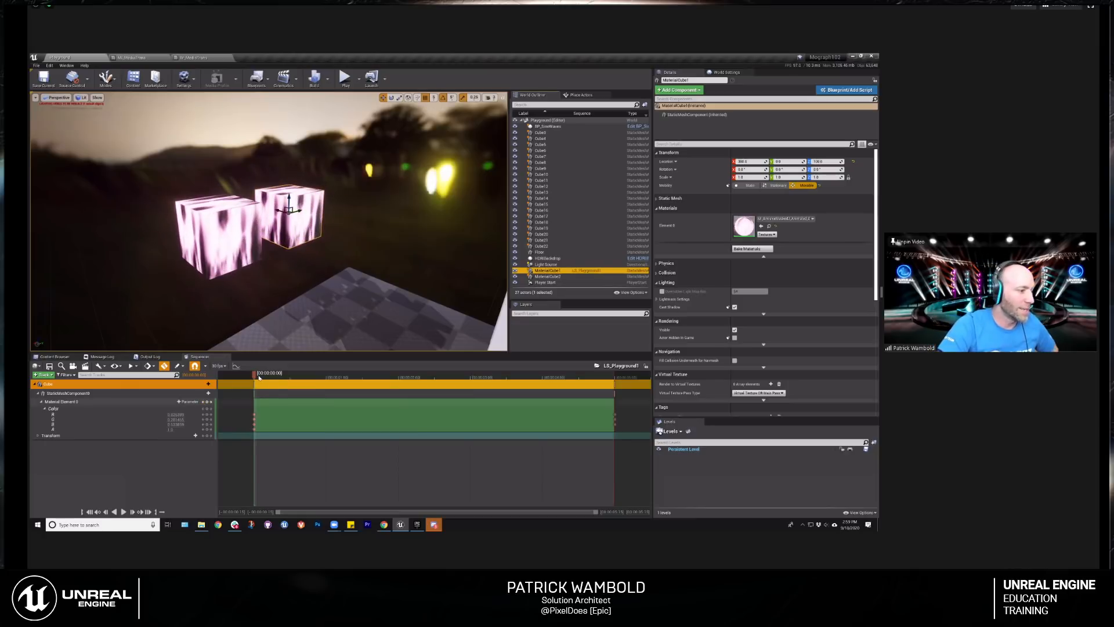
# Step: Key a lower red value in MaterialCube1's Color parameter at 00:00:01:18 in the sequence
pyautogui.moveTo(259, 377); pyautogui.dragTo(369, 374)
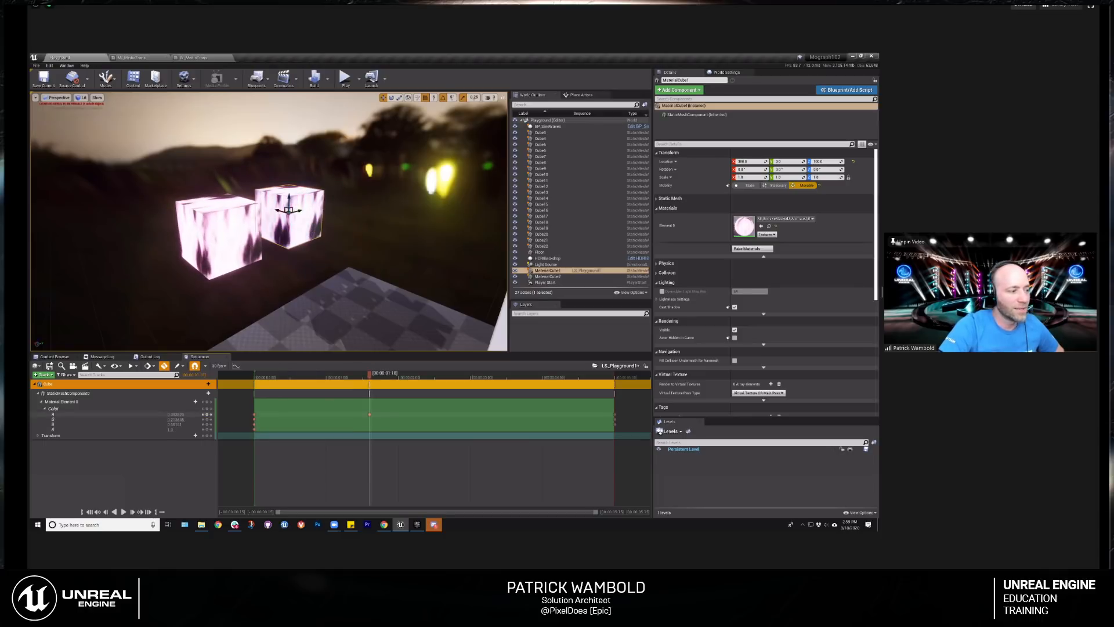
pyautogui.moveTo(263, 381); pyautogui.dragTo(281, 407)
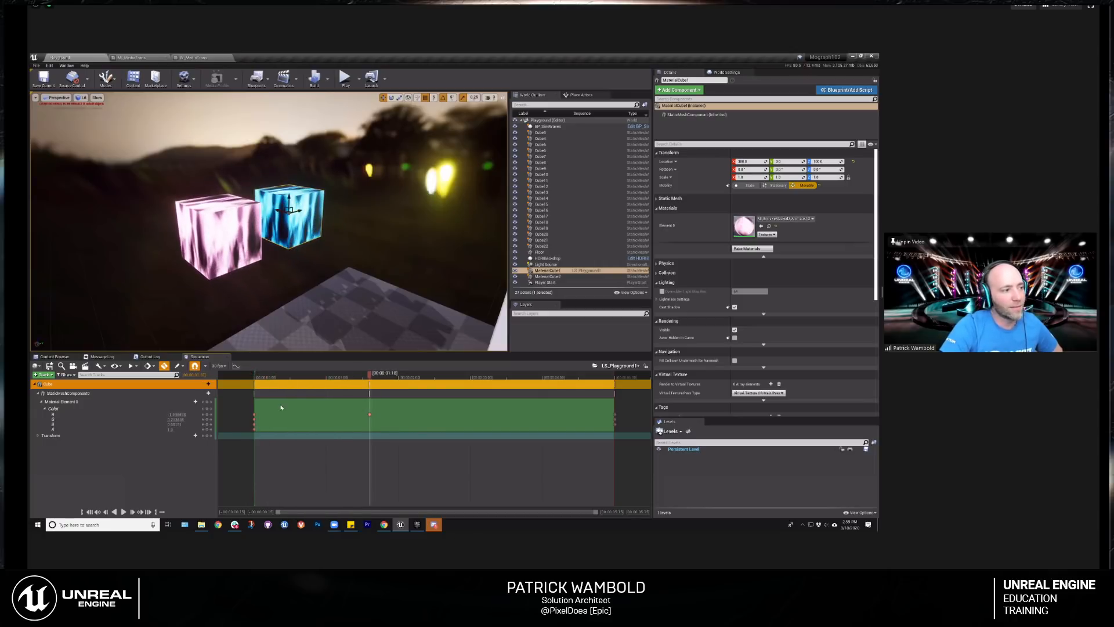
# Step: Show the contents of the Materials folder and duplicate MaterialCube1 as a third cube at the far end of the row
pyautogui.click(61, 365)
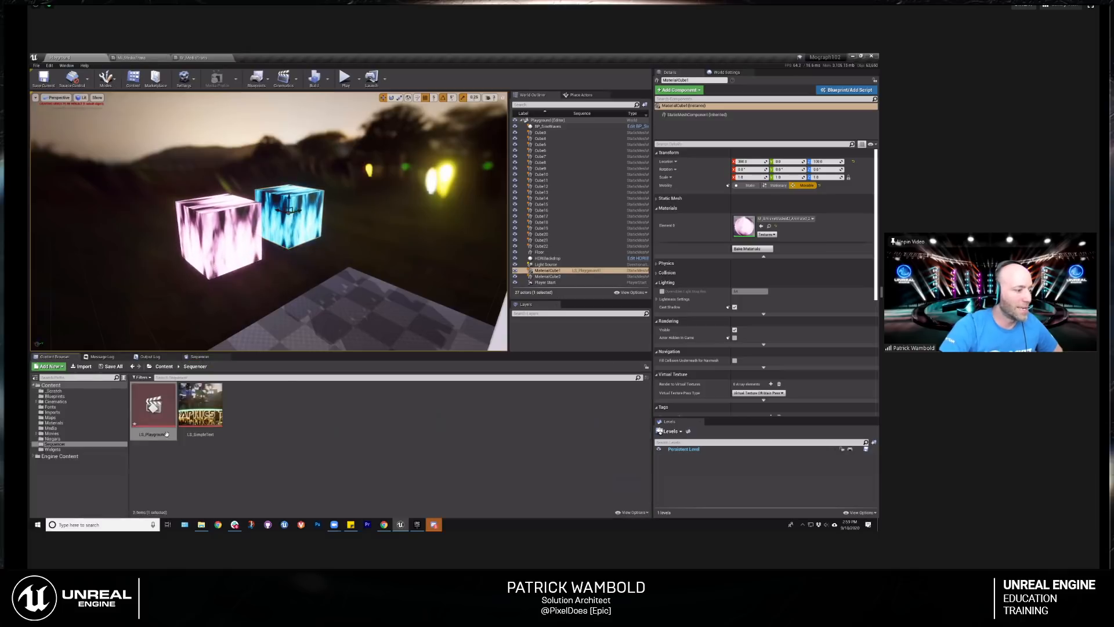
pyautogui.click(54, 423)
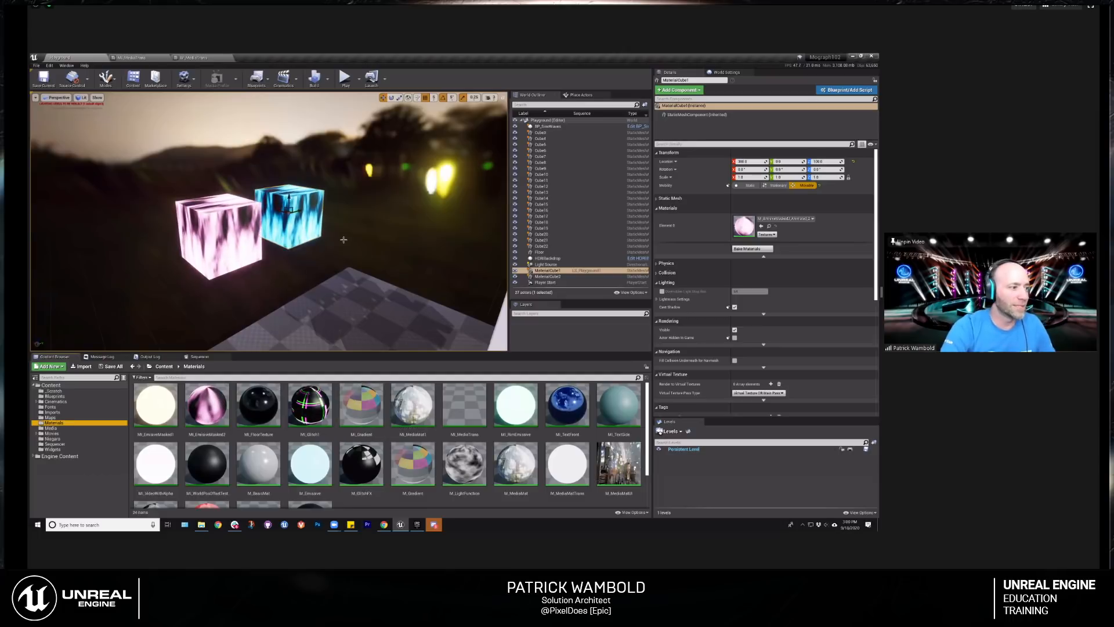
pyautogui.keyDown('alt'); pyautogui.moveTo(298, 211); pyautogui.dragTo(351, 198); pyautogui.keyUp('alt')
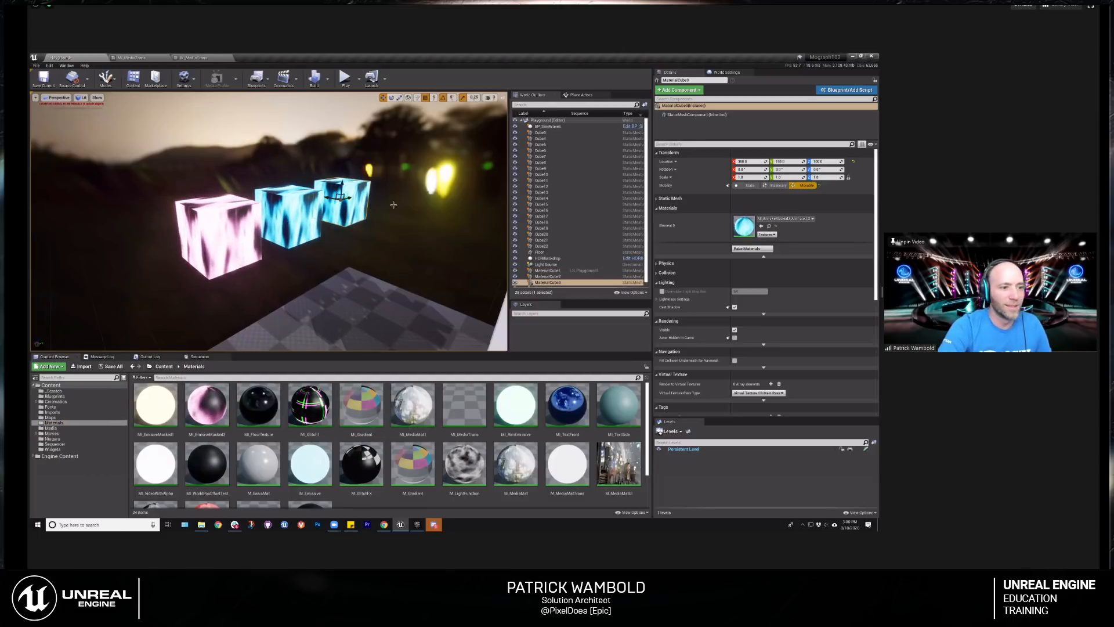
# Step: Add the duplicated cube, MaterialCube3, as an actor to the LS_Playground1 sequence
pyautogui.click(200, 356)
pyautogui.click(42, 375)
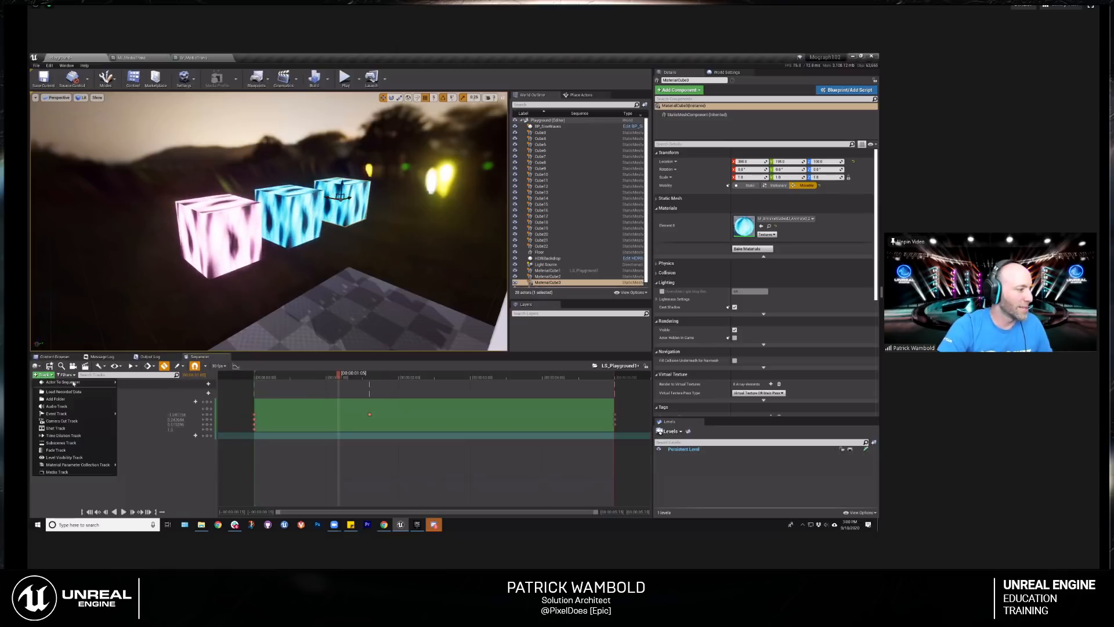
pyautogui.moveTo(74, 383)
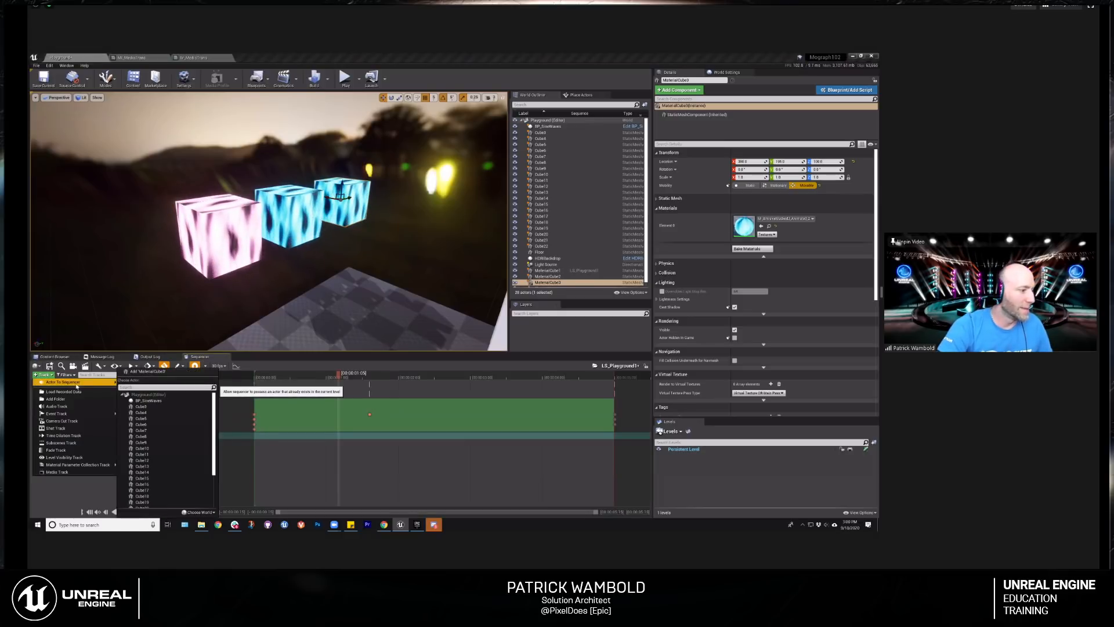
pyautogui.scroll(-3, 181, 479)
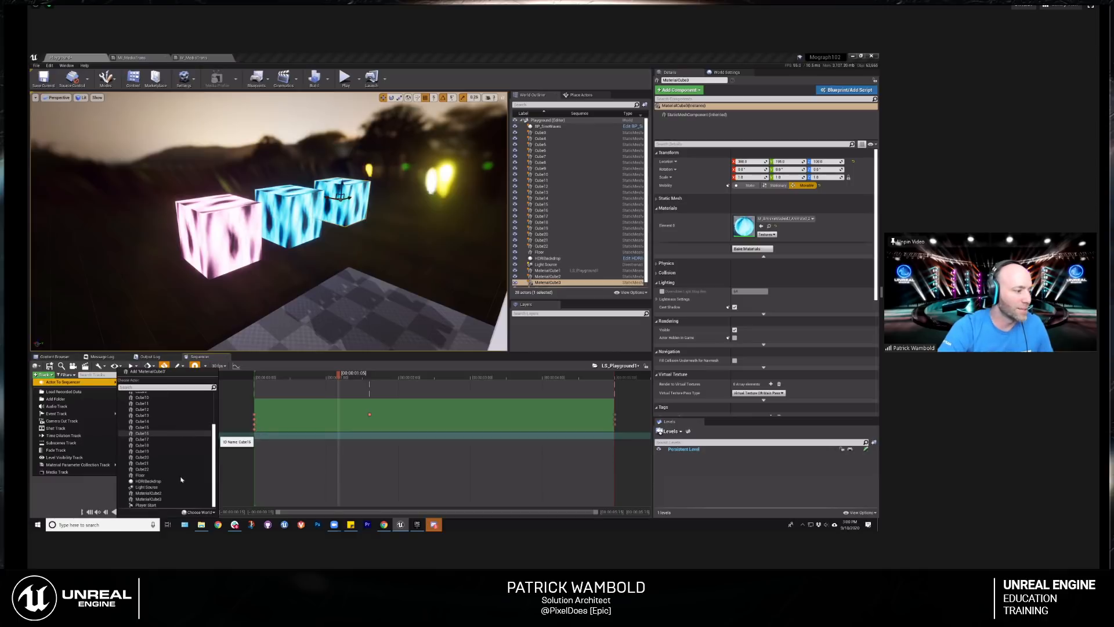
pyautogui.click(150, 499)
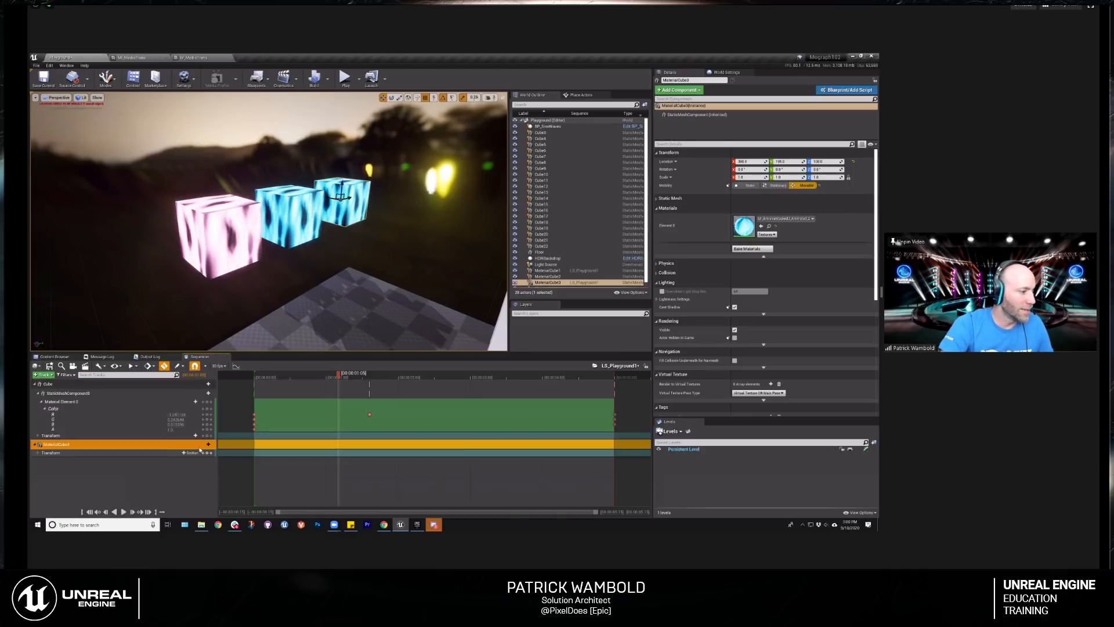
# Step: Add the StaticMeshComponent and its Element 0 material to the MaterialCube3 track, with a Speed parameter track
pyautogui.click(208, 444)
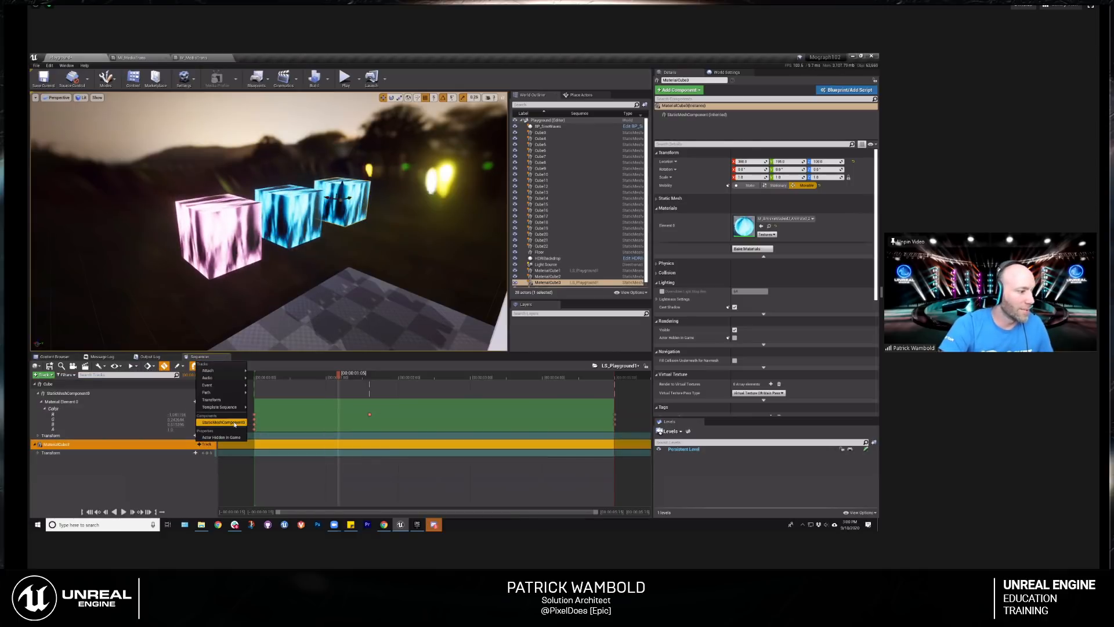
pyautogui.click(235, 422)
pyautogui.click(205, 454)
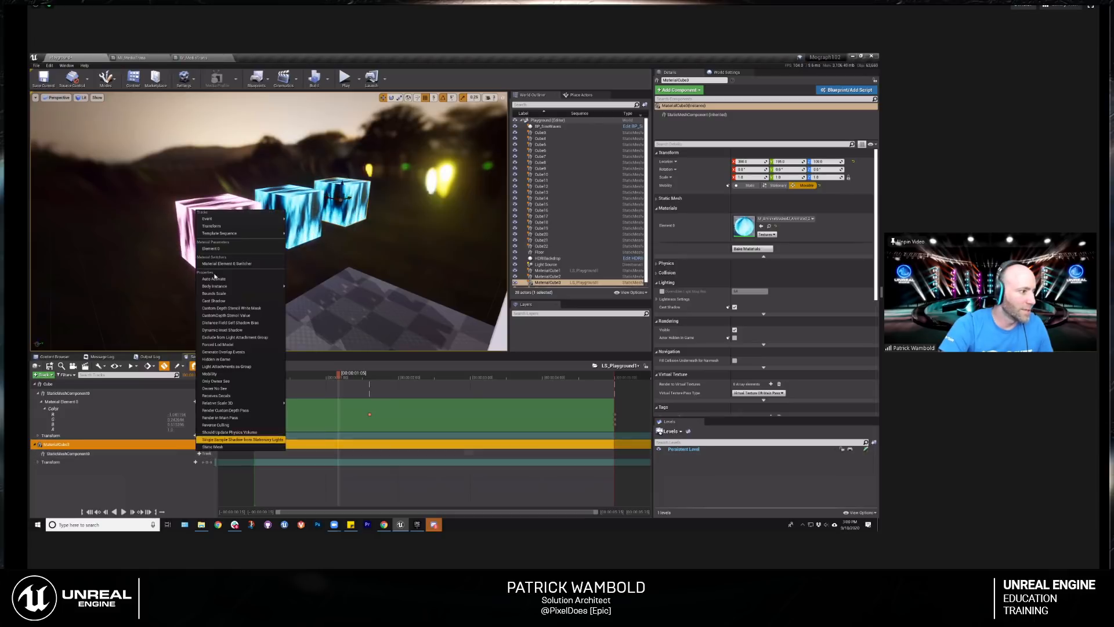
pyautogui.click(224, 248)
pyautogui.click(206, 461)
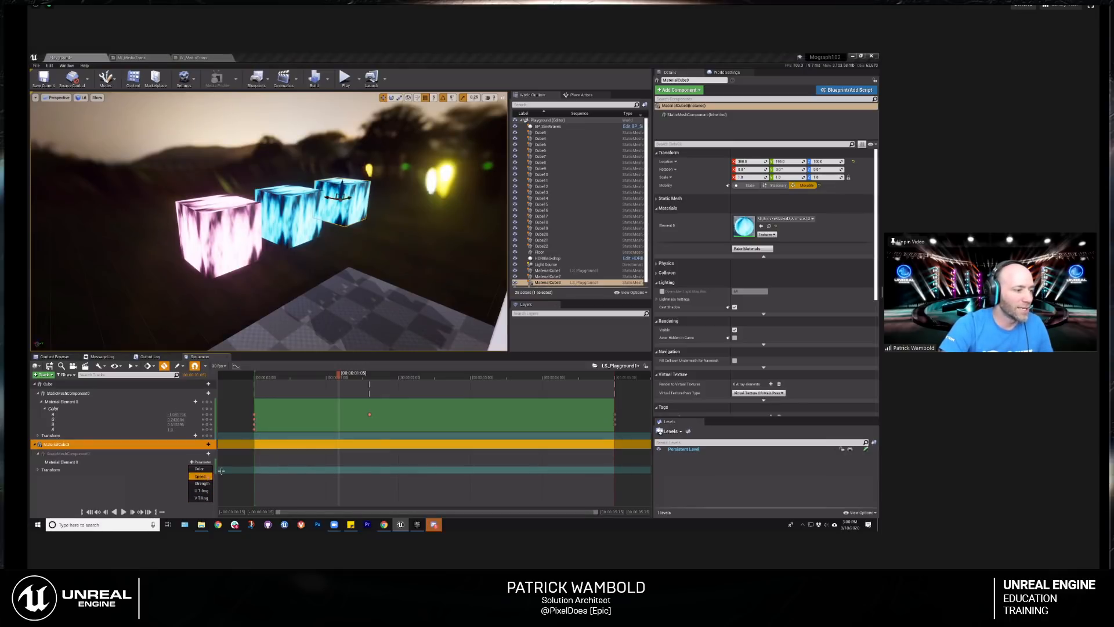
pyautogui.click(200, 476)
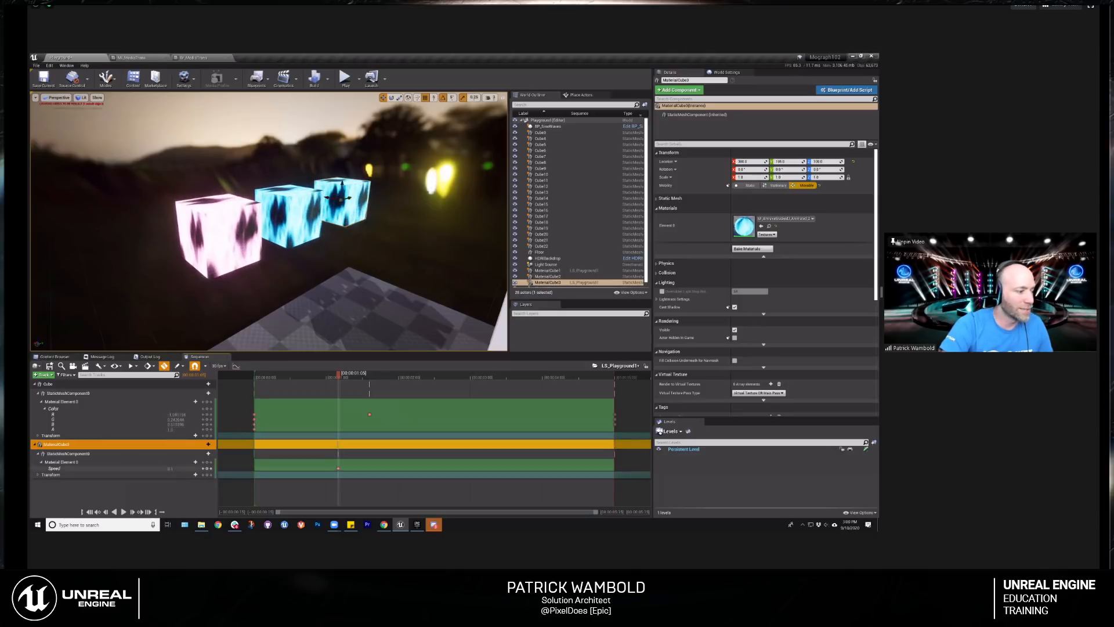
# Step: Move MaterialCube3's Speed key to the start of the sequence and add a second Speed key at 00:00:01:18
pyautogui.moveTo(353, 214); pyautogui.dragTo(319, 204, button='right')
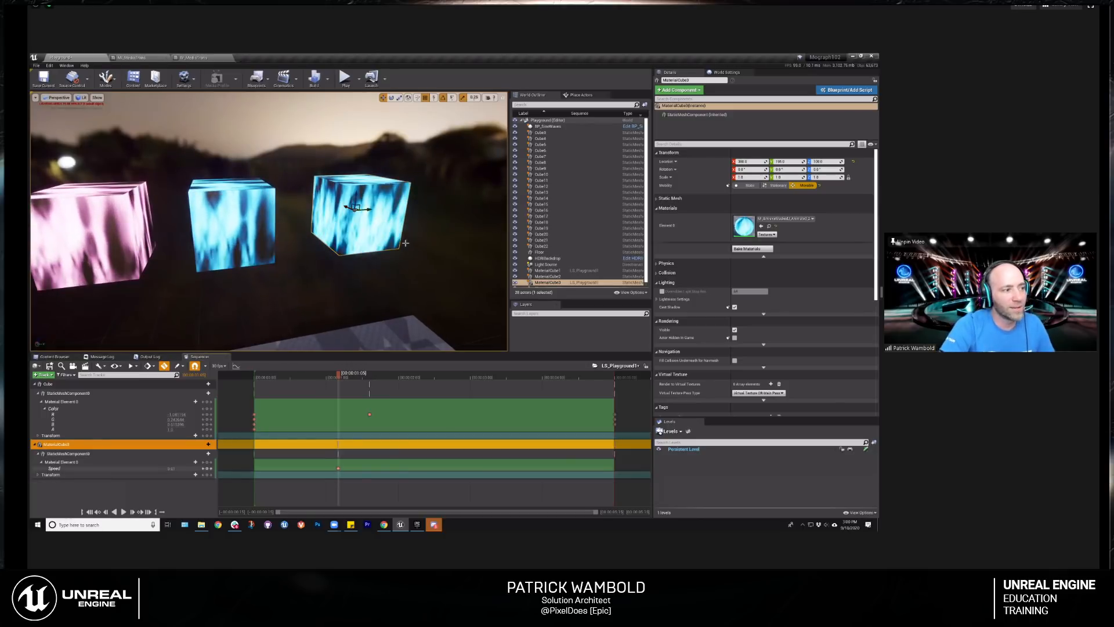
pyautogui.moveTo(405, 243); pyautogui.dragTo(364, 237, button='right')
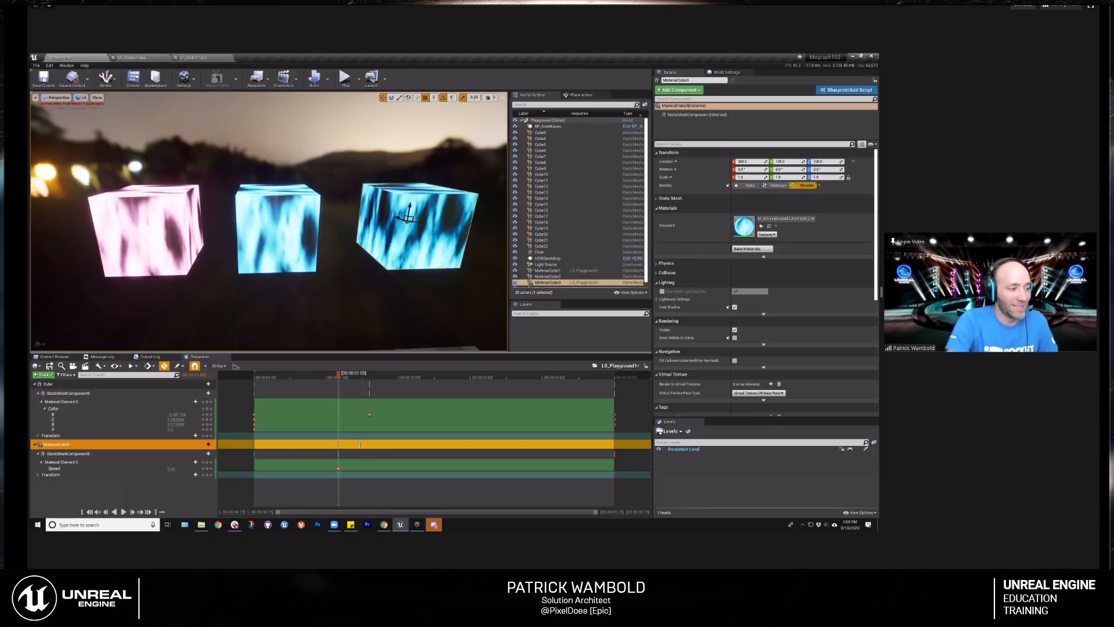
pyautogui.moveTo(338, 467); pyautogui.dragTo(270, 464)
pyautogui.moveTo(271, 375); pyautogui.dragTo(350, 384)
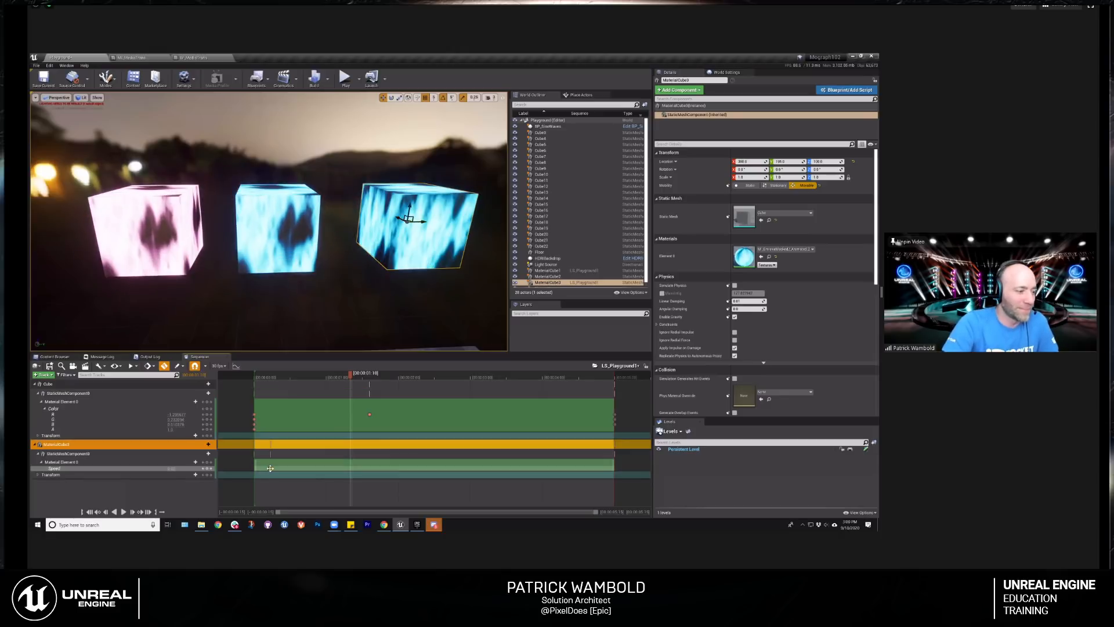
pyautogui.moveTo(261, 472); pyautogui.dragTo(256, 474)
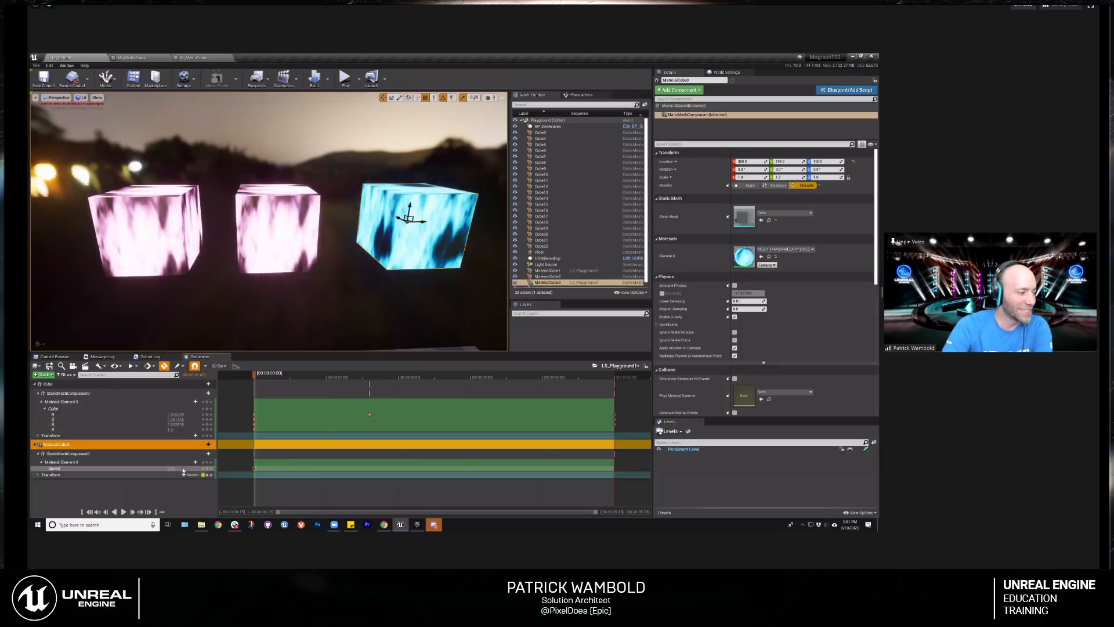
pyautogui.moveTo(253, 377); pyautogui.dragTo(370, 377)
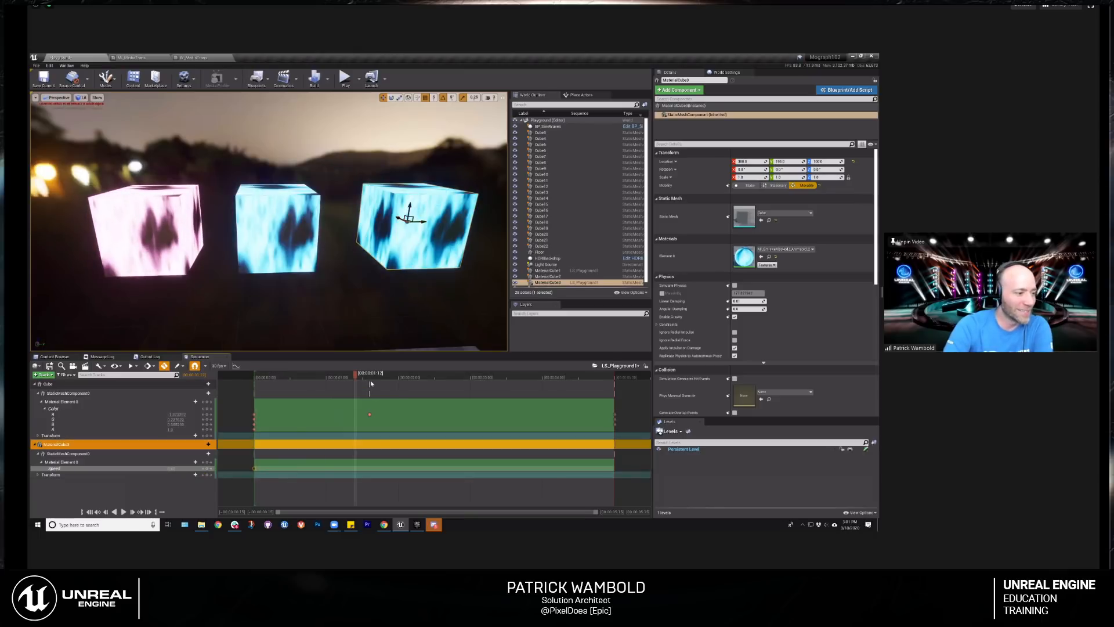
pyautogui.click(207, 469)
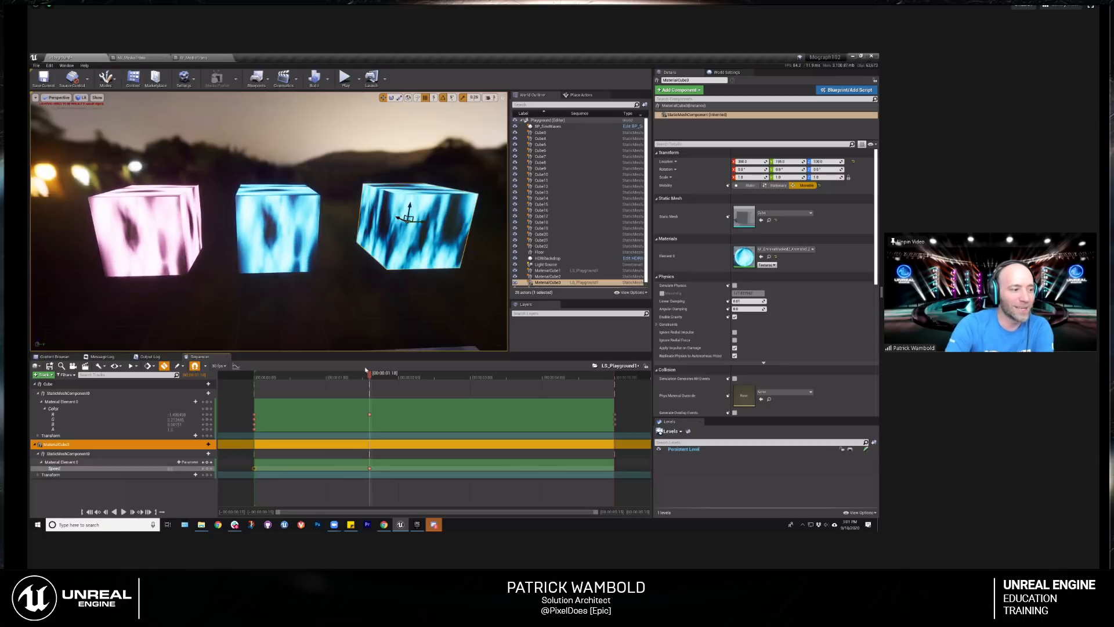
# Step: Play and scrub the start of the sequence to check the Speed animation on the third cube
pyautogui.moveTo(370, 376); pyautogui.dragTo(275, 378)
pyautogui.press('space')
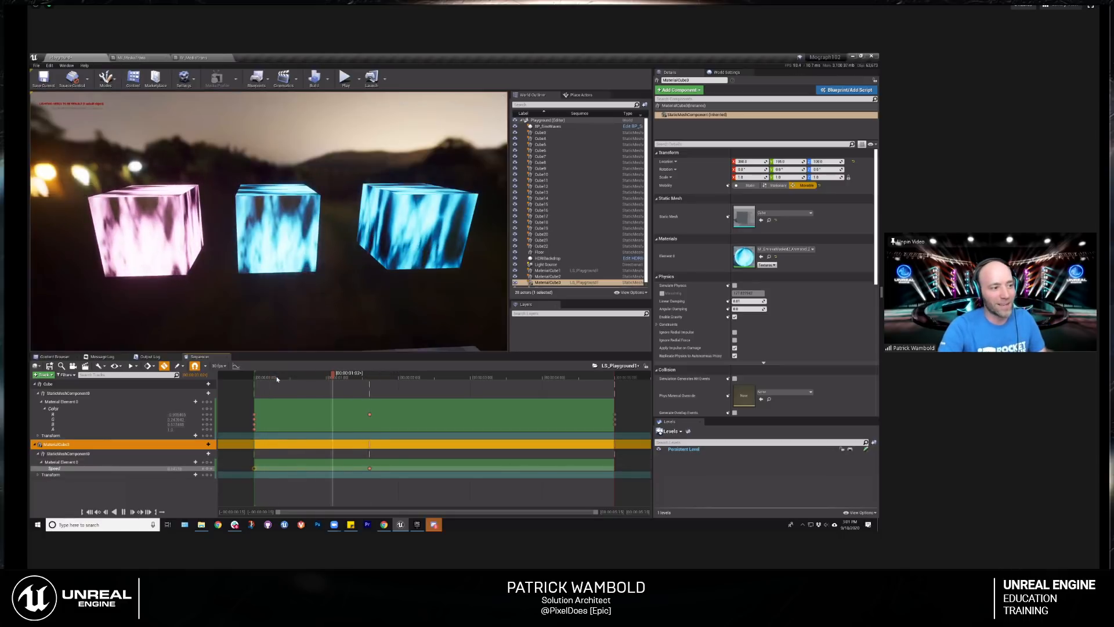
pyautogui.moveTo(396, 375); pyautogui.dragTo(311, 378)
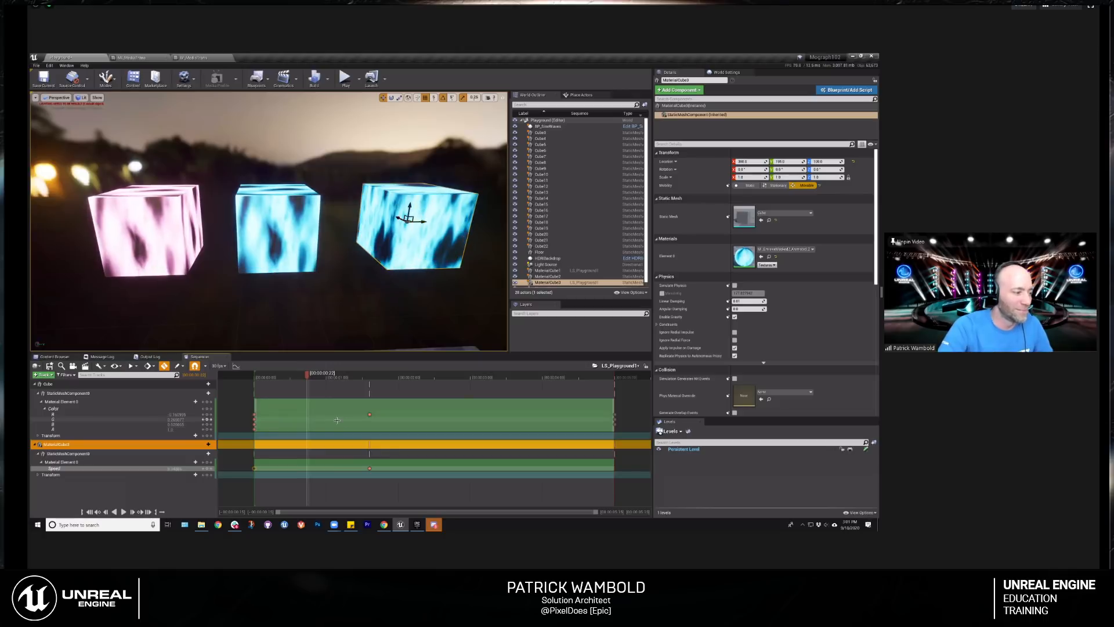
# Step: Delete both Speed keys from MaterialCube3's material track
pyautogui.click(369, 469)
pyautogui.press('Delete')
pyautogui.click(254, 468)
pyautogui.press('Delete')
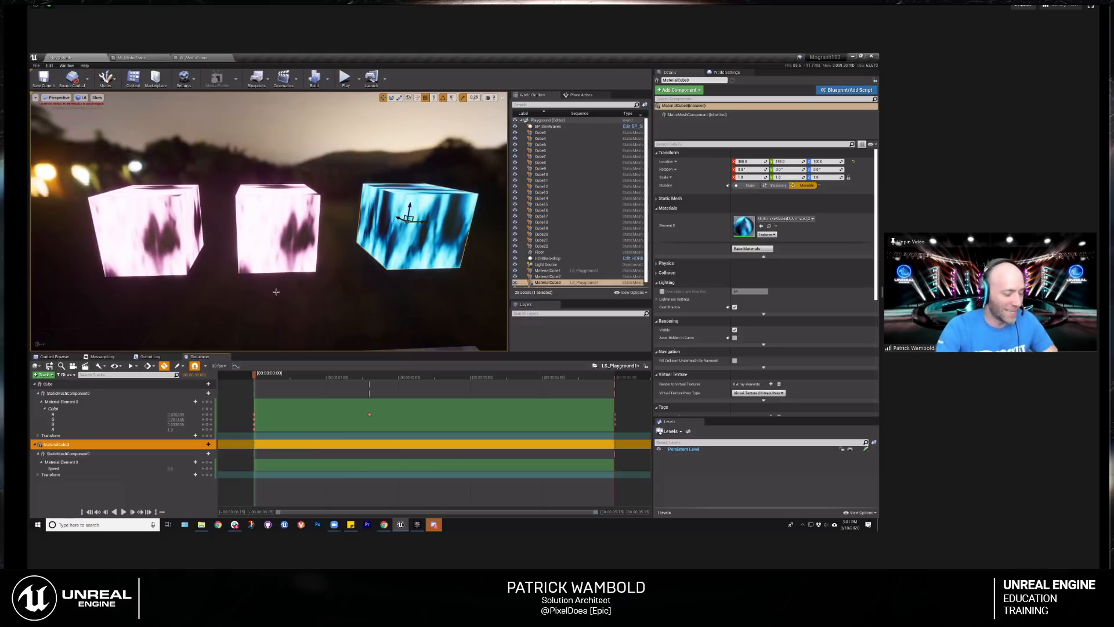
# Step: Bring all three glowing cubes into view and collapse the Cube and MaterialCube3 tracks
pyautogui.moveTo(287, 282); pyautogui.dragTo(348, 293, button='right')
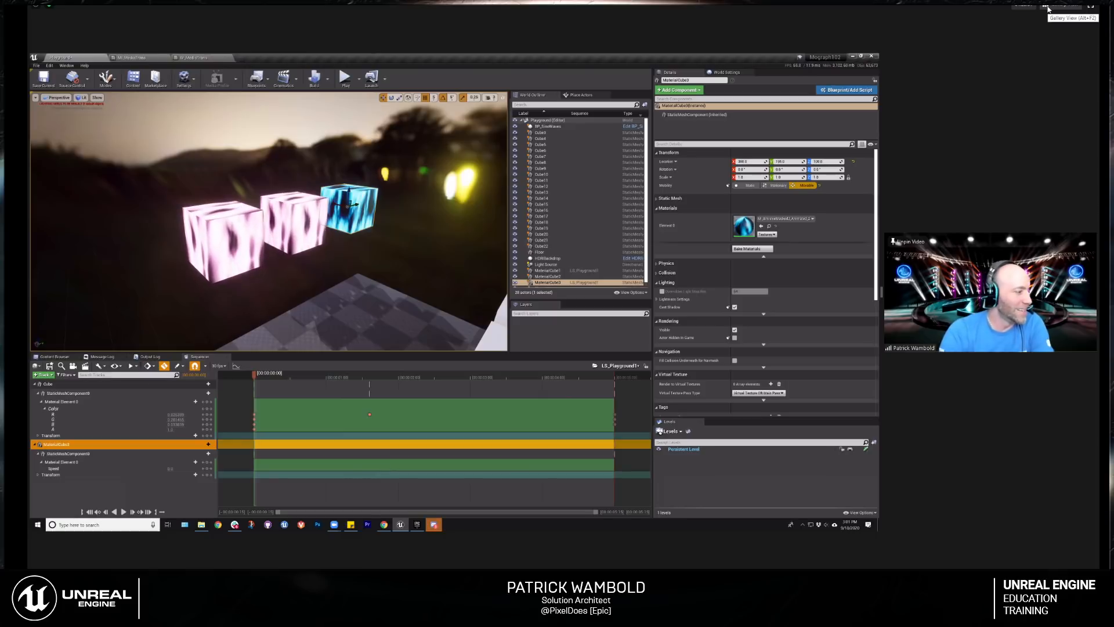
pyautogui.click(36, 384)
pyautogui.click(36, 394)
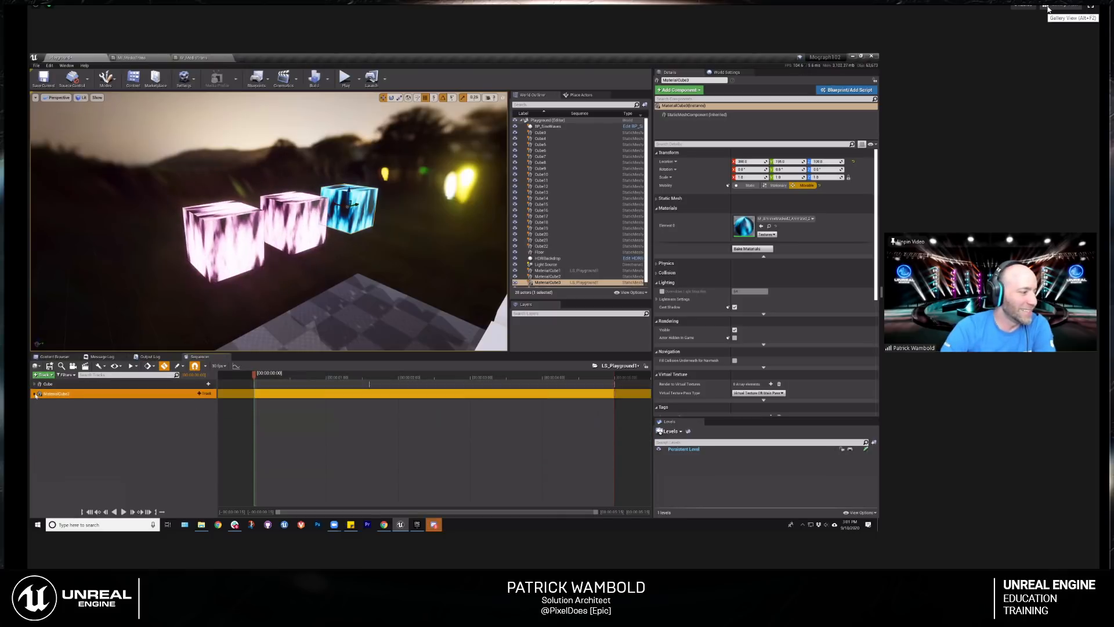
pyautogui.click(1045, 7)
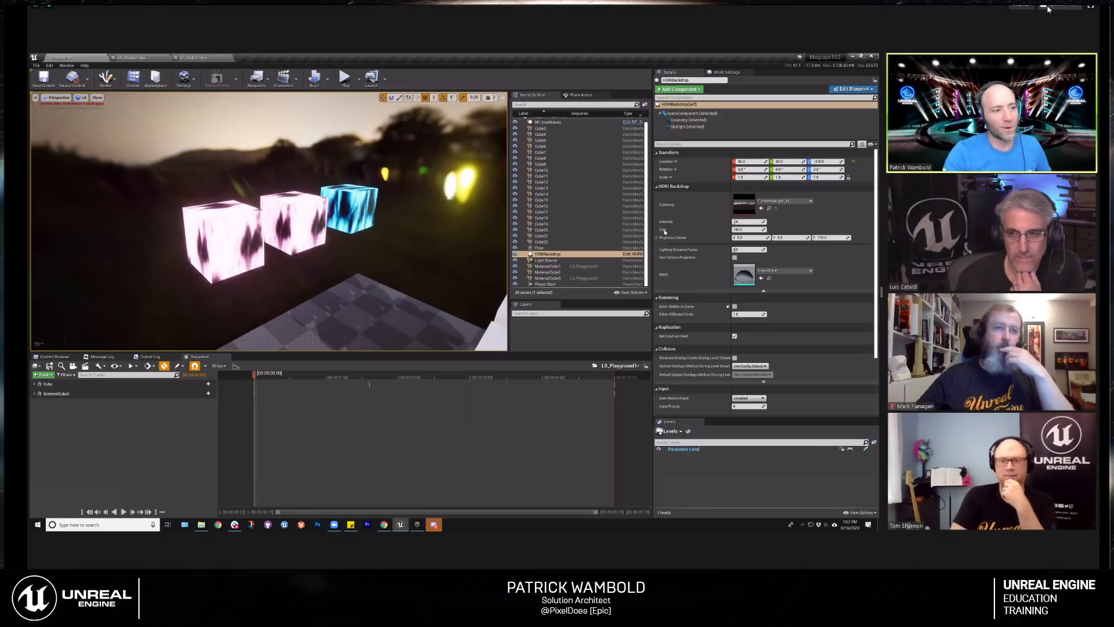
# Step: Expand the MaterialCube3 track and select its Material Element 0 track
pyautogui.click(36, 394)
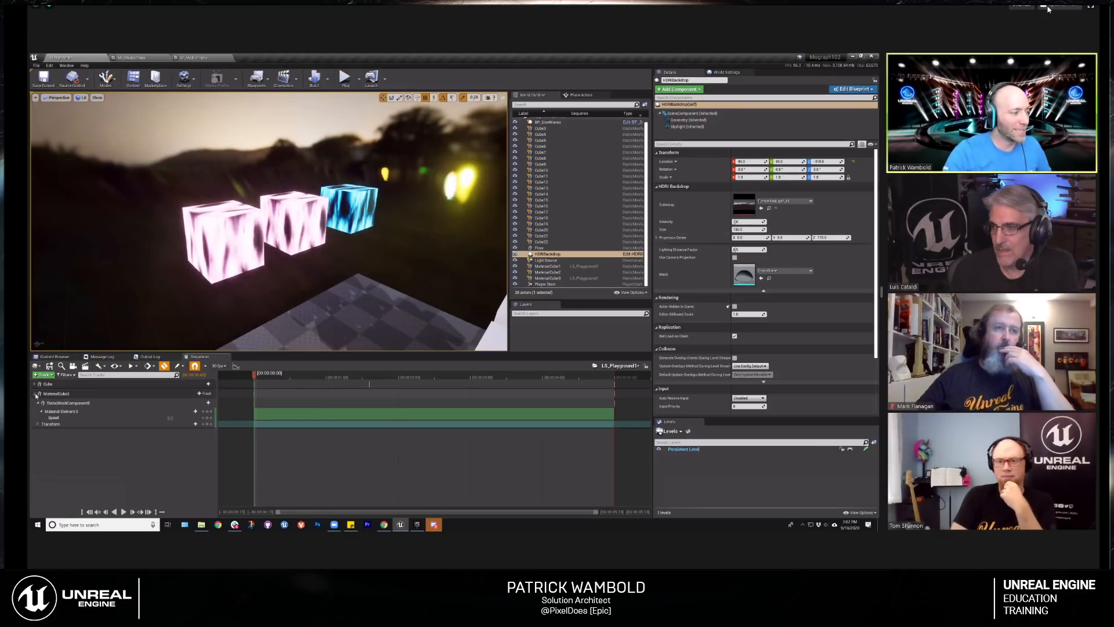
pyautogui.click(69, 411)
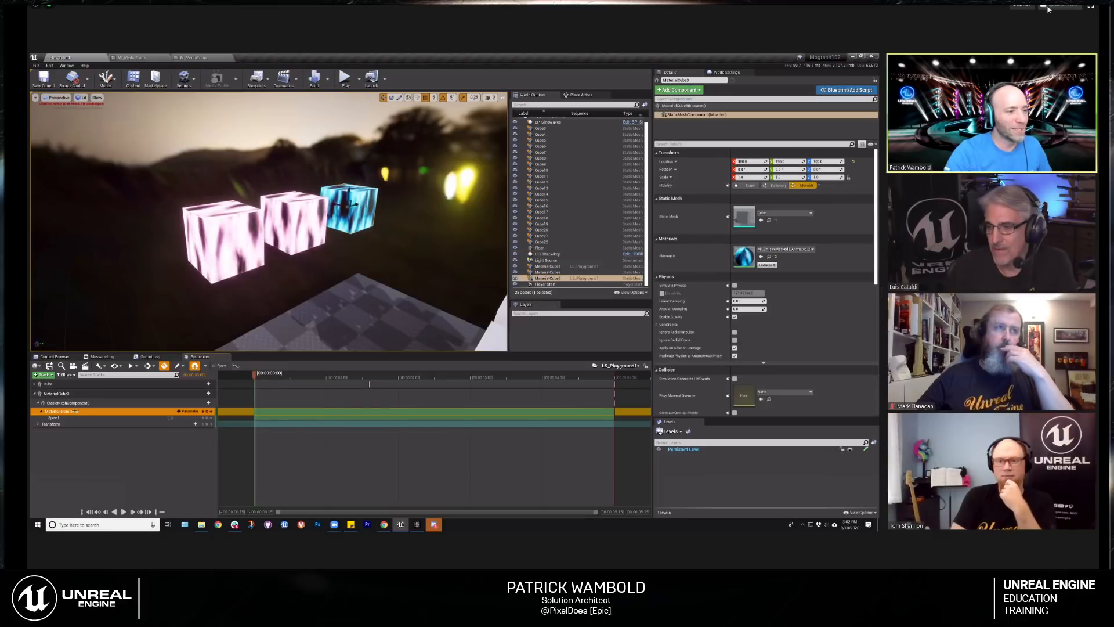
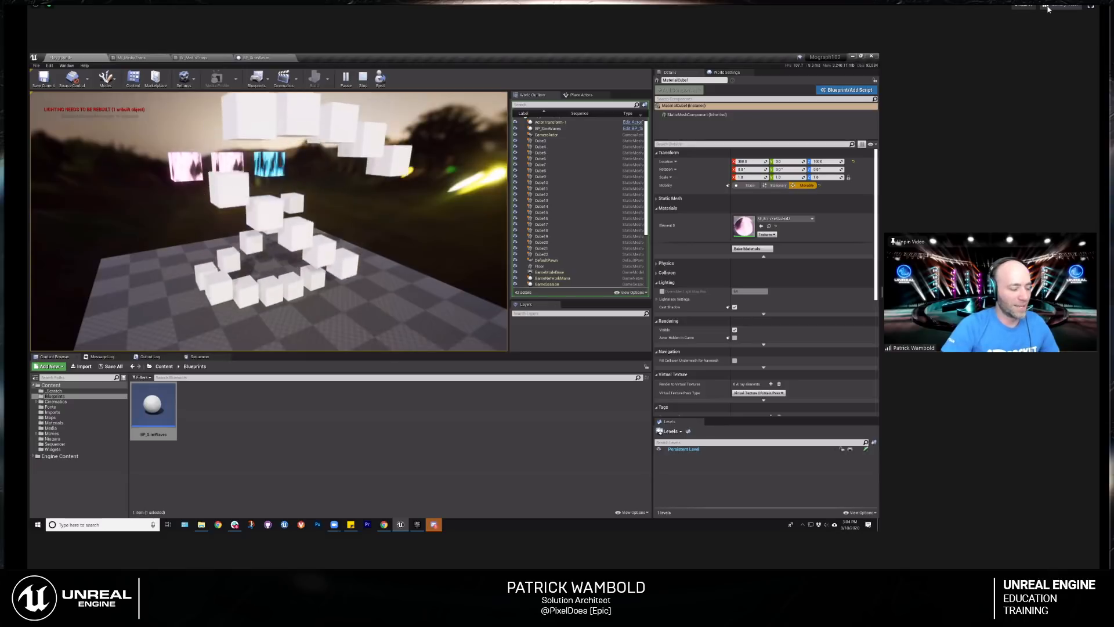
# Step: Stop the running preview, select the BP_SineWaves actor and lower its Speed, Size and Offset values
pyautogui.press('Escape')
pyautogui.click(560, 123)
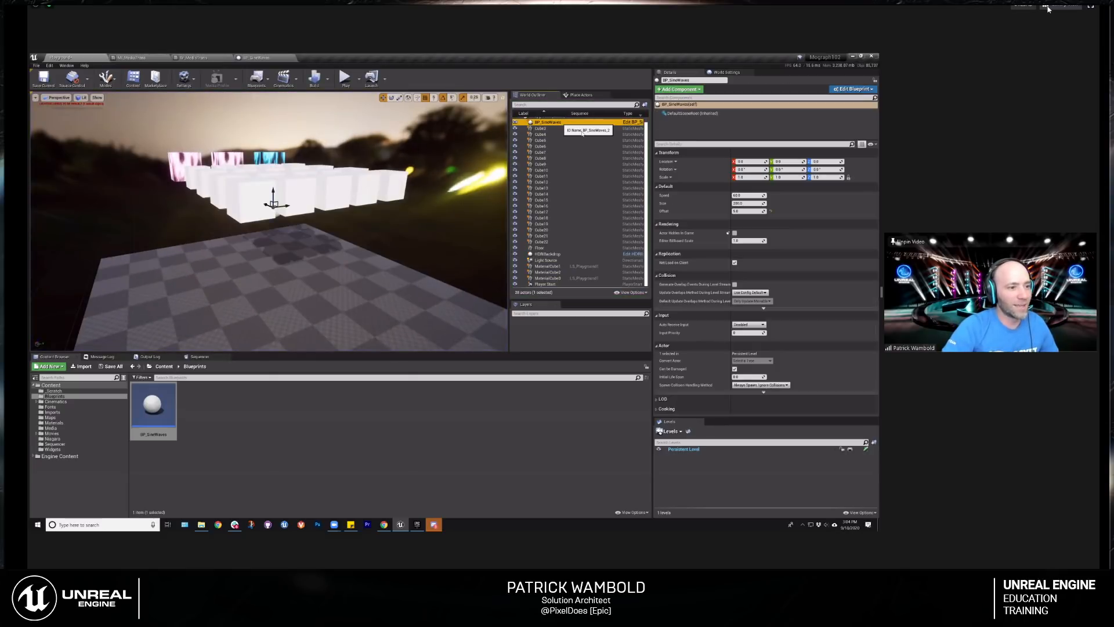
pyautogui.click(746, 203)
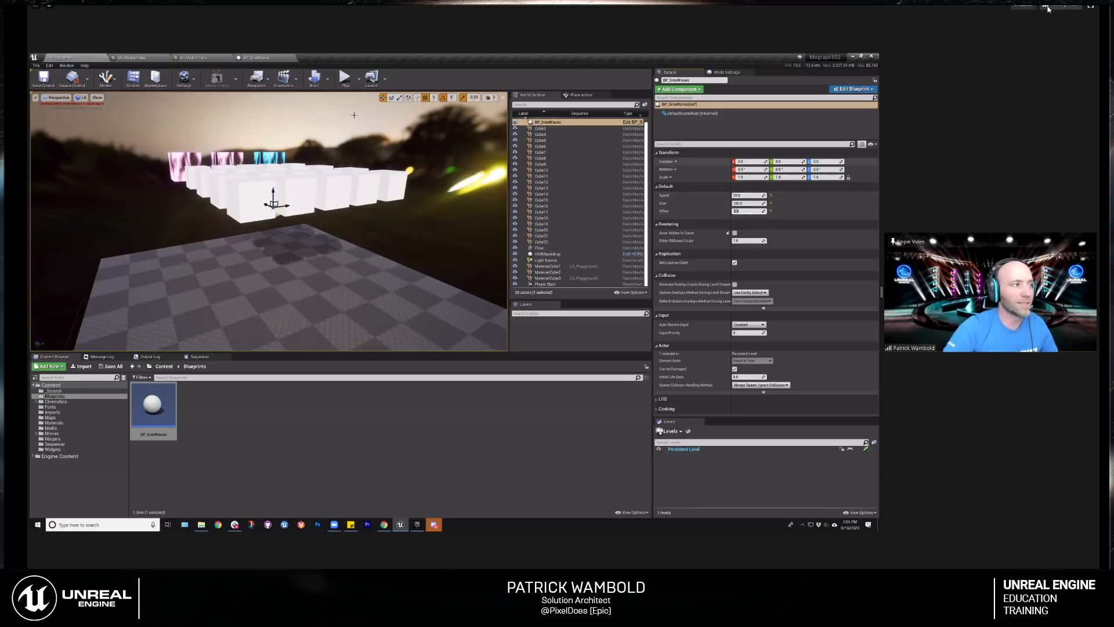
# Step: Play the level, move around the white cubes to watch their wave motion, and stop the preview
pyautogui.click(345, 77)
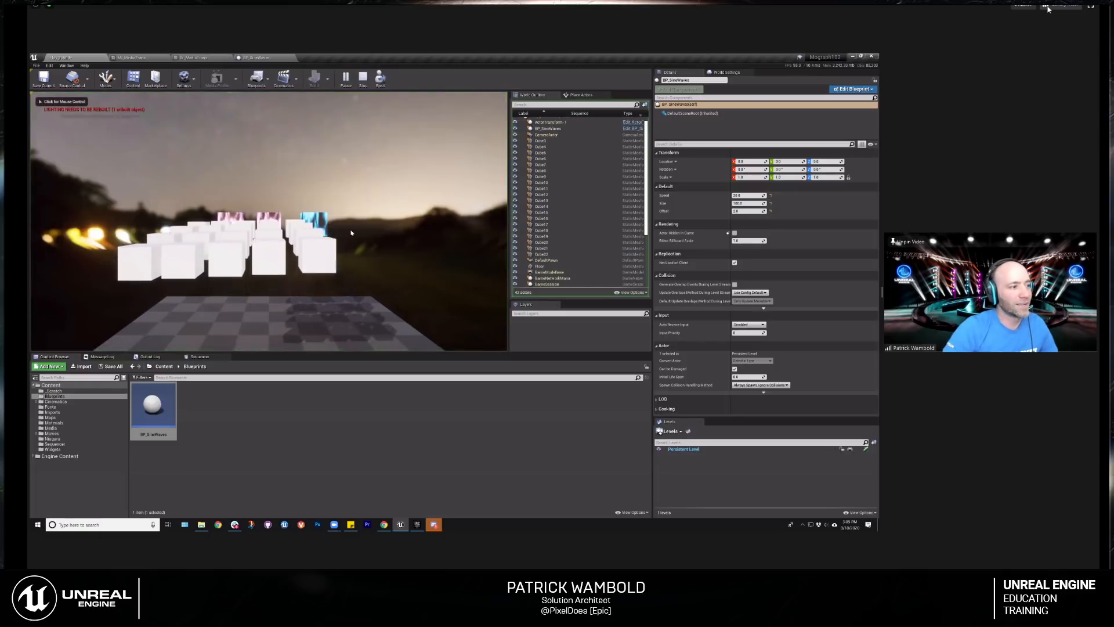
pyautogui.click(374, 211)
pyautogui.press('a')
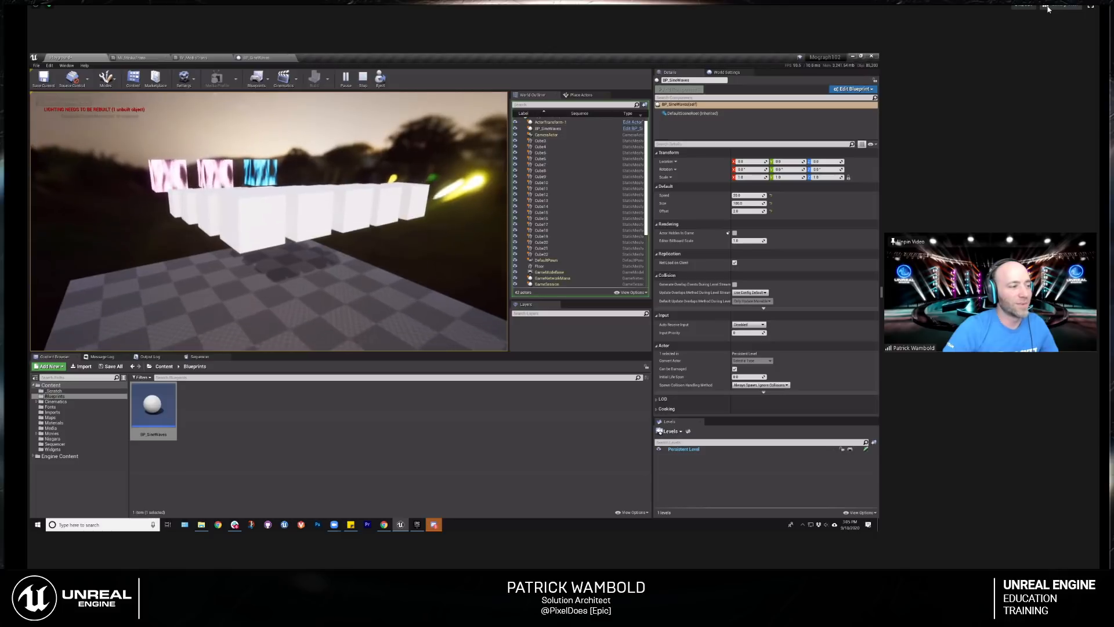
pyautogui.press('w')
pyautogui.press('s')
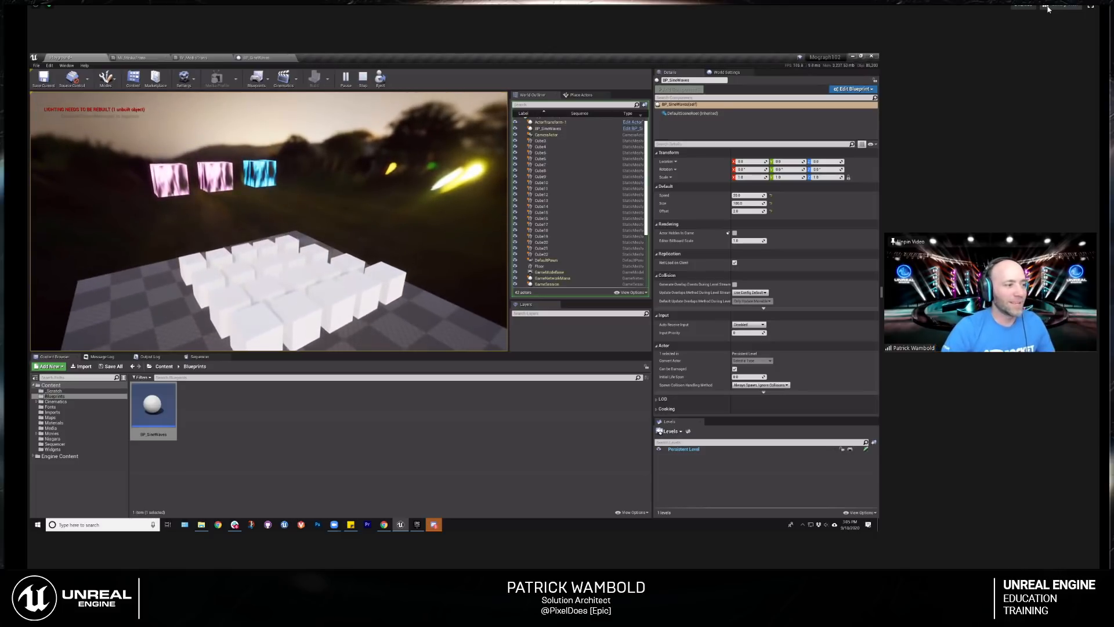
pyautogui.press('Escape')
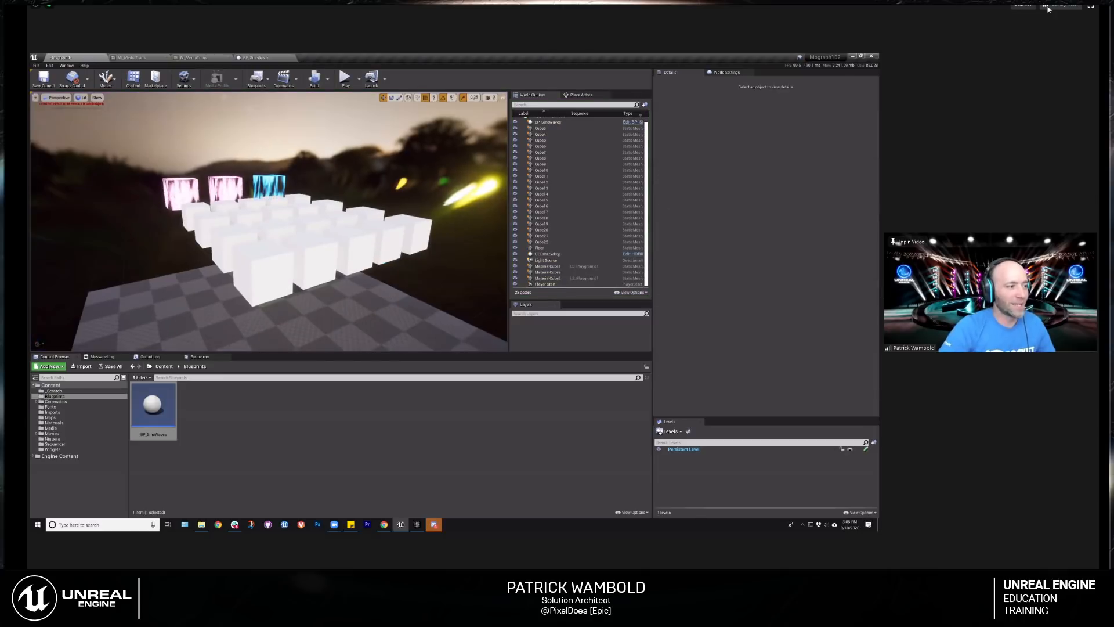
# Step: Open the BP_SineWaves event graph and examine the Get All Actors with Tag logic on Event BeginPlay
pyautogui.click(253, 57)
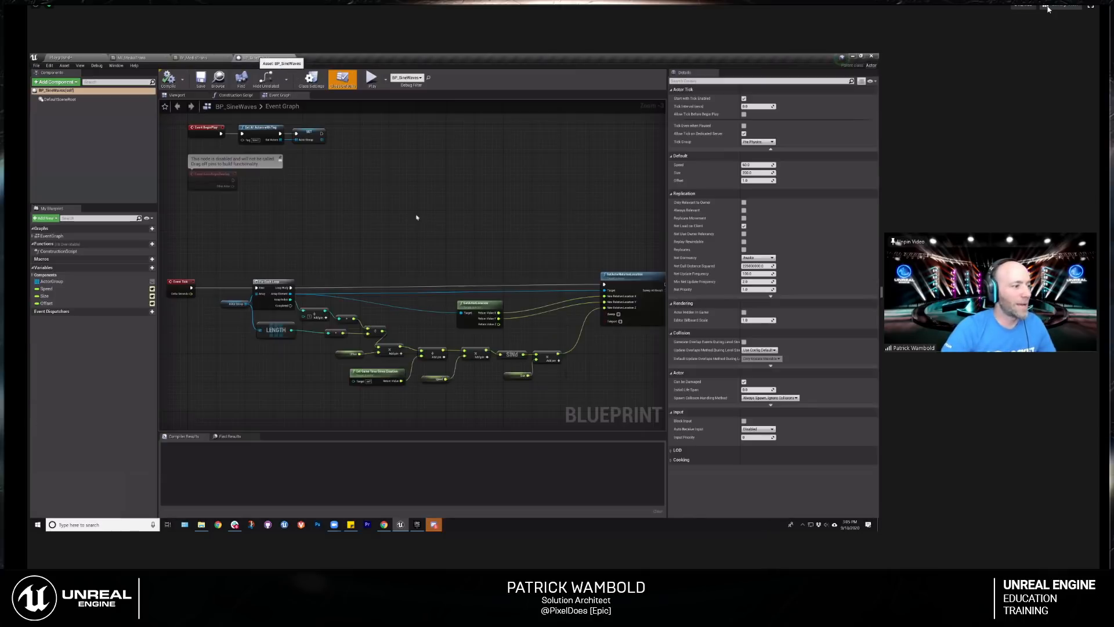
pyautogui.moveTo(438, 224)
pyautogui.mouseDown(button='right')
pyautogui.moveTo(428, 195)
pyautogui.moveTo(440, 235)
pyautogui.mouseUp(button='right')
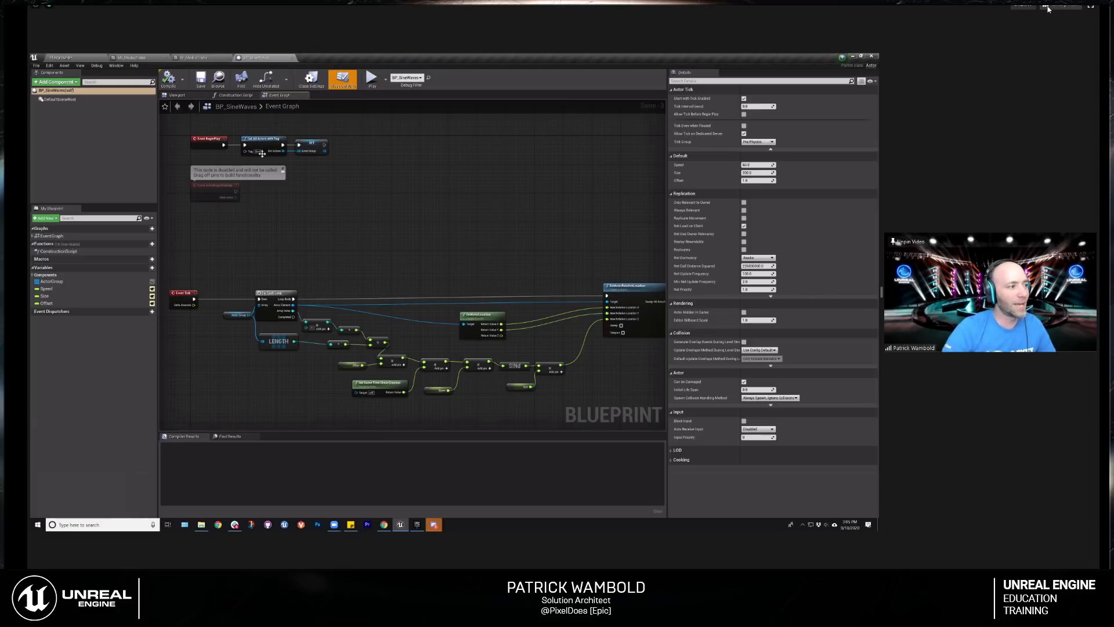
pyautogui.scroll(3, 263, 152)
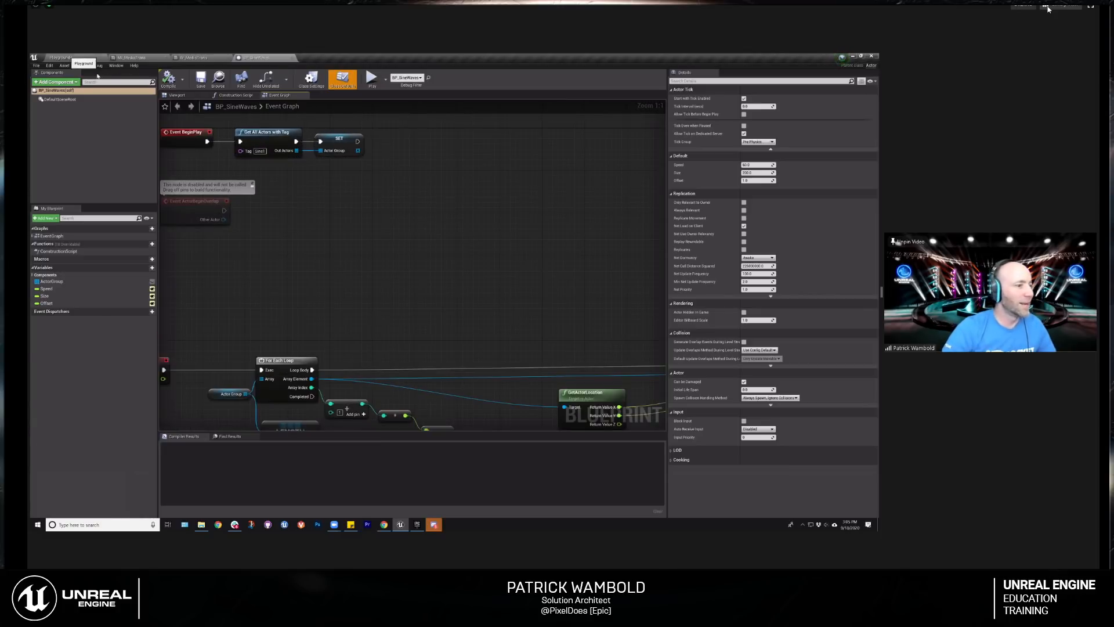
# Step: Return to the Playground level, select the front corner white cube and show the Tags in its advanced Actor properties
pyautogui.click(73, 57)
pyautogui.click(542, 128)
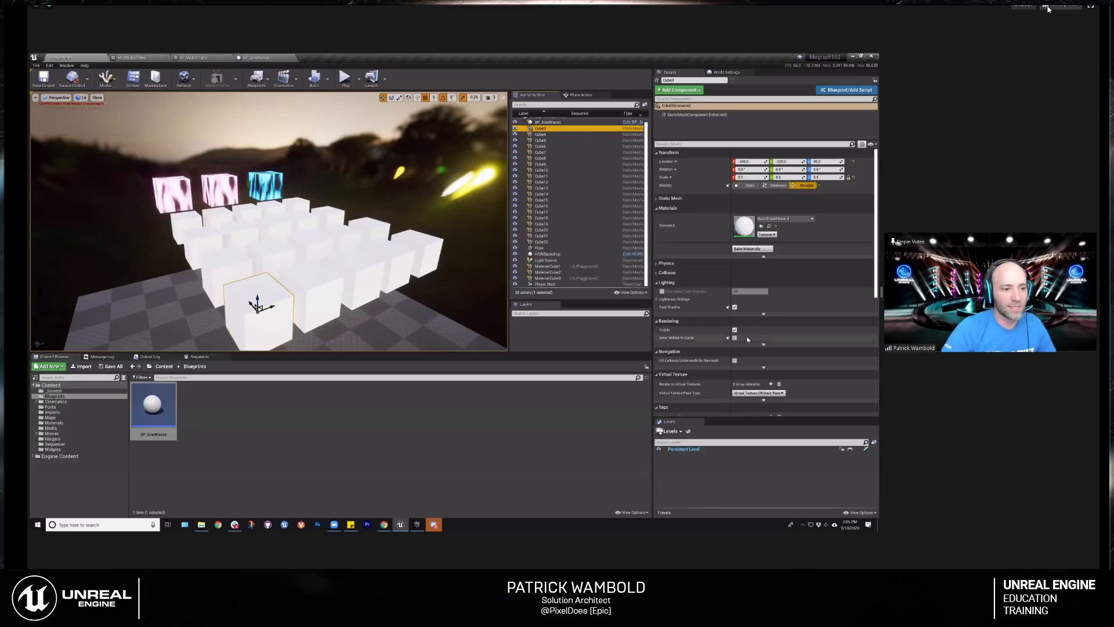
pyautogui.scroll(-5, 748, 339)
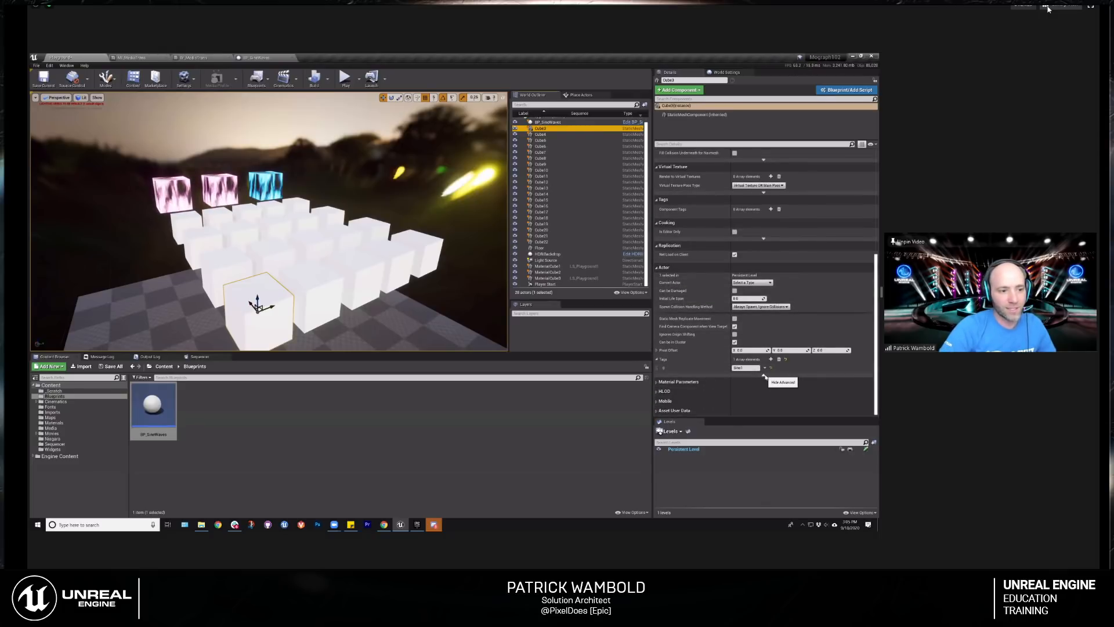
pyautogui.scroll(2, 766, 371)
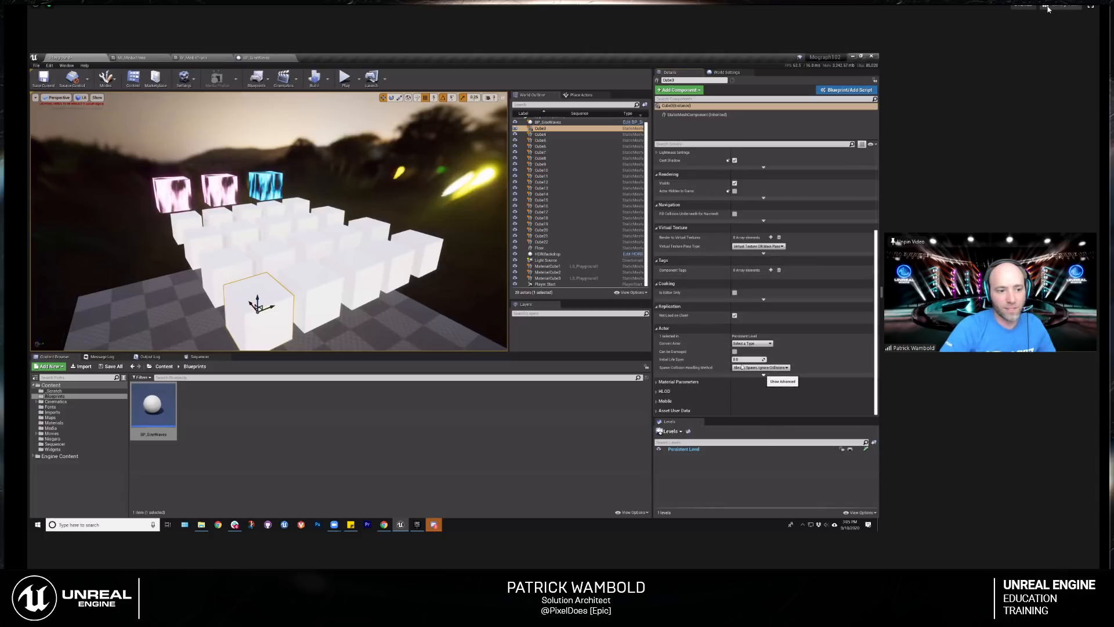
pyautogui.click(764, 375)
pyautogui.scroll(-2, 745, 374)
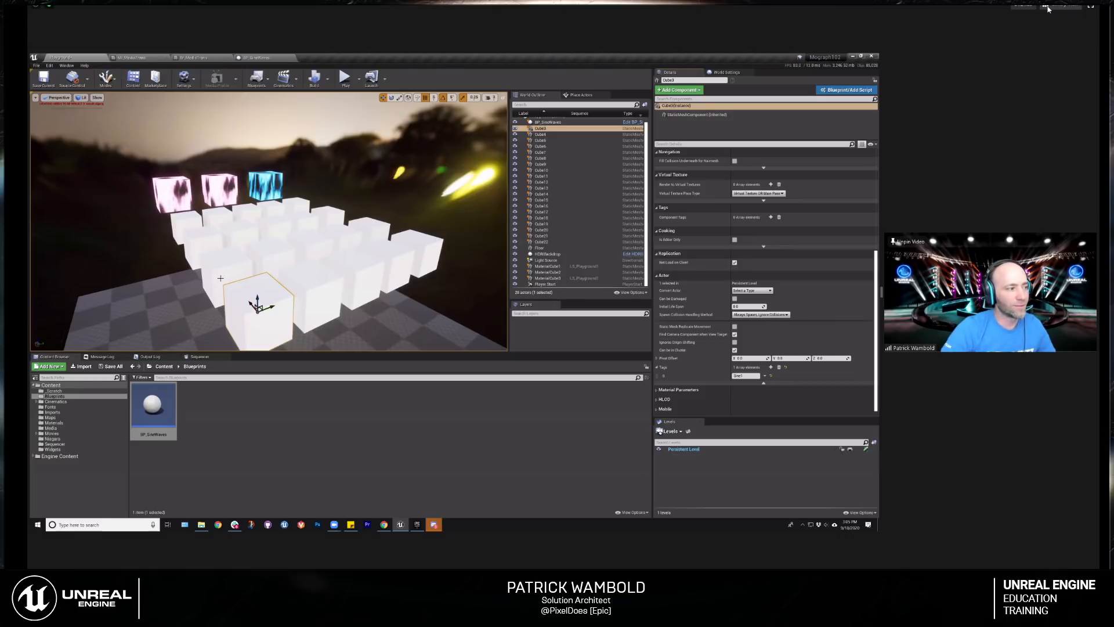
# Step: Add the other four cubes of the front row to the selection and check their shared actor tag
pyautogui.keyDown('ctrl'); pyautogui.click(328, 283); pyautogui.keyUp('ctrl')
pyautogui.keyDown('ctrl'); pyautogui.click(364, 274); pyautogui.keyUp('ctrl')
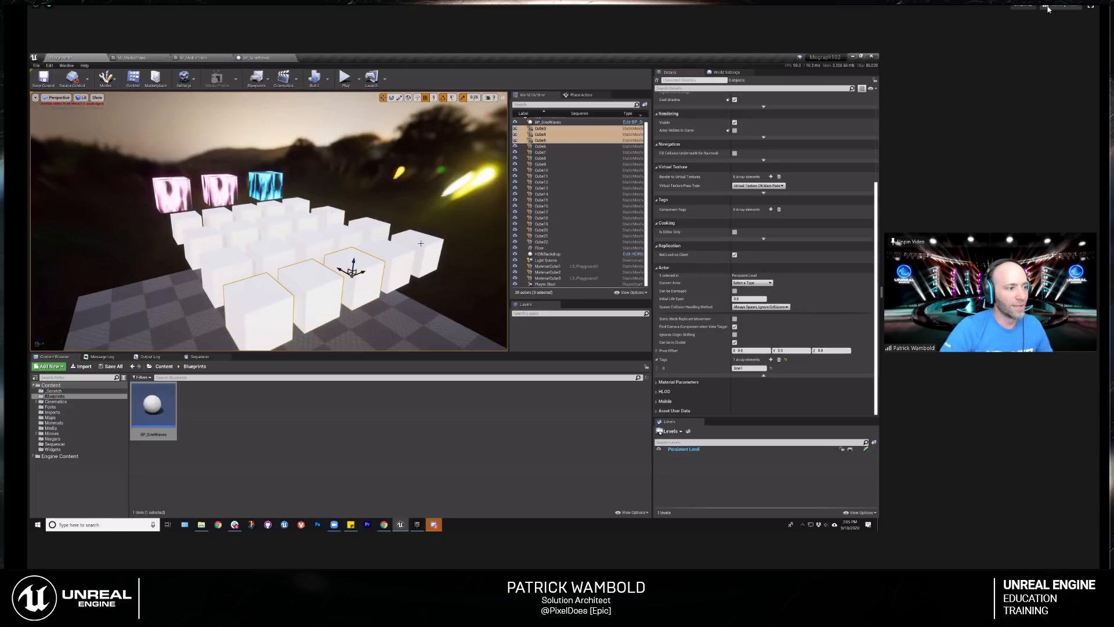
pyautogui.keyDown('ctrl'); pyautogui.click(395, 262); pyautogui.keyUp('ctrl')
pyautogui.keyDown('ctrl'); pyautogui.click(424, 250); pyautogui.keyUp('ctrl')
pyautogui.scroll(-5, 253, 216)
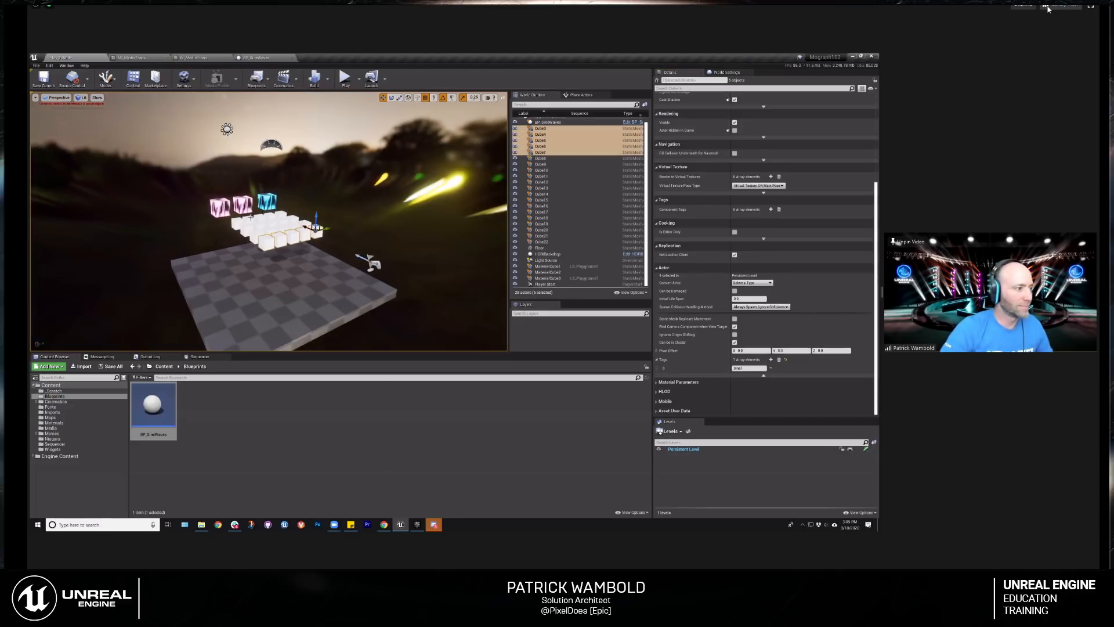
# Step: Select the five white cubes in the row nearest the glowing cubes and check their shared actor tag
pyautogui.click(237, 223)
pyautogui.keyDown('ctrl'); pyautogui.click(250, 221); pyautogui.keyUp('ctrl')
pyautogui.scroll(4, 250, 220)
pyautogui.moveTo(249, 220); pyautogui.dragTo(299, 276, button='right')
pyautogui.keyDown('ctrl'); pyautogui.click(288, 219); pyautogui.keyUp('ctrl')
pyautogui.keyDown('ctrl'); pyautogui.click(303, 201); pyautogui.keyUp('ctrl')
pyautogui.keyDown('ctrl'); pyautogui.click(314, 196); pyautogui.keyUp('ctrl')
pyautogui.keyDown('alt'); pyautogui.moveTo(297, 193); pyautogui.dragTo(261, 180); pyautogui.keyUp('alt')
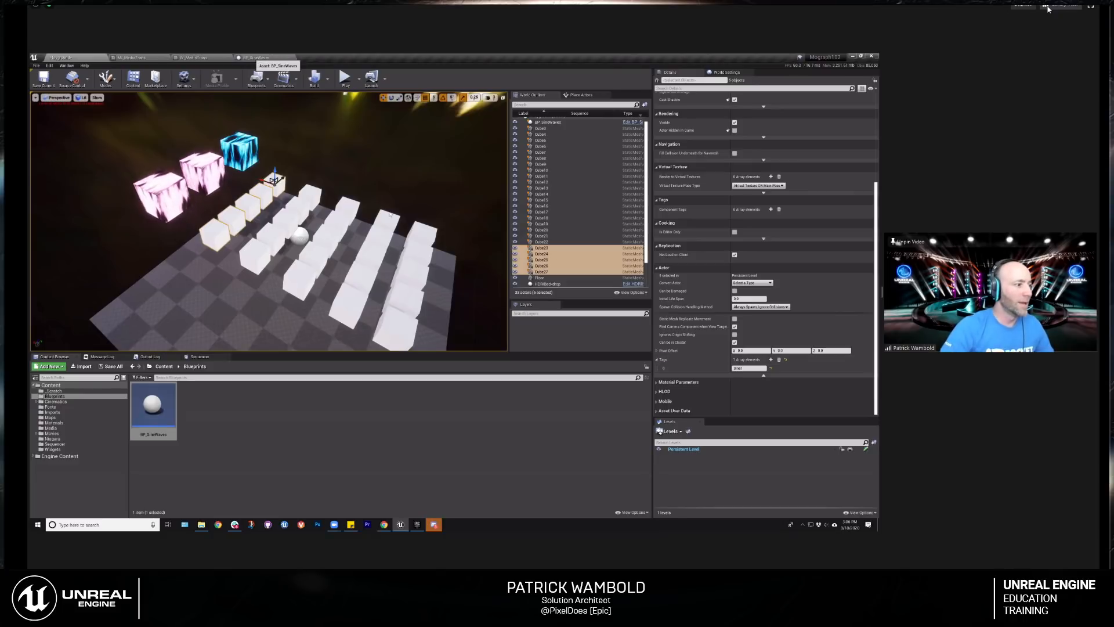
# Step: Go back to the BP_SineWaves event graph and examine the Event Tick, For Each Loop and array Length nodes
pyautogui.click(255, 58)
pyautogui.scroll(3, 490, 207)
pyautogui.moveTo(501, 202); pyautogui.dragTo(481, 288, button='right')
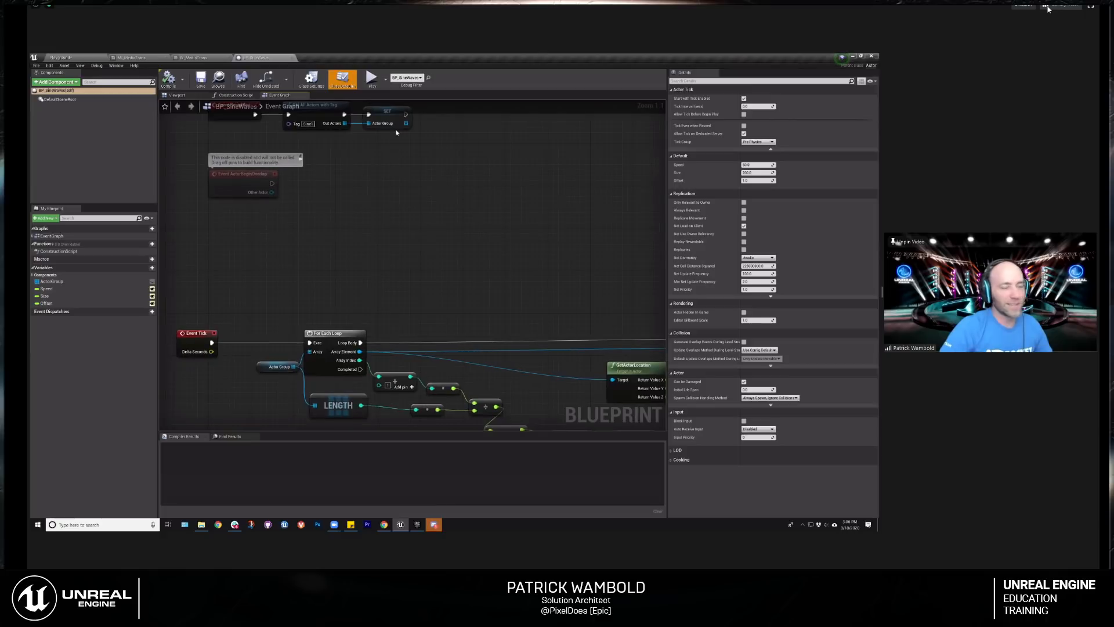
pyautogui.moveTo(492, 244); pyautogui.dragTo(383, 245, button='right')
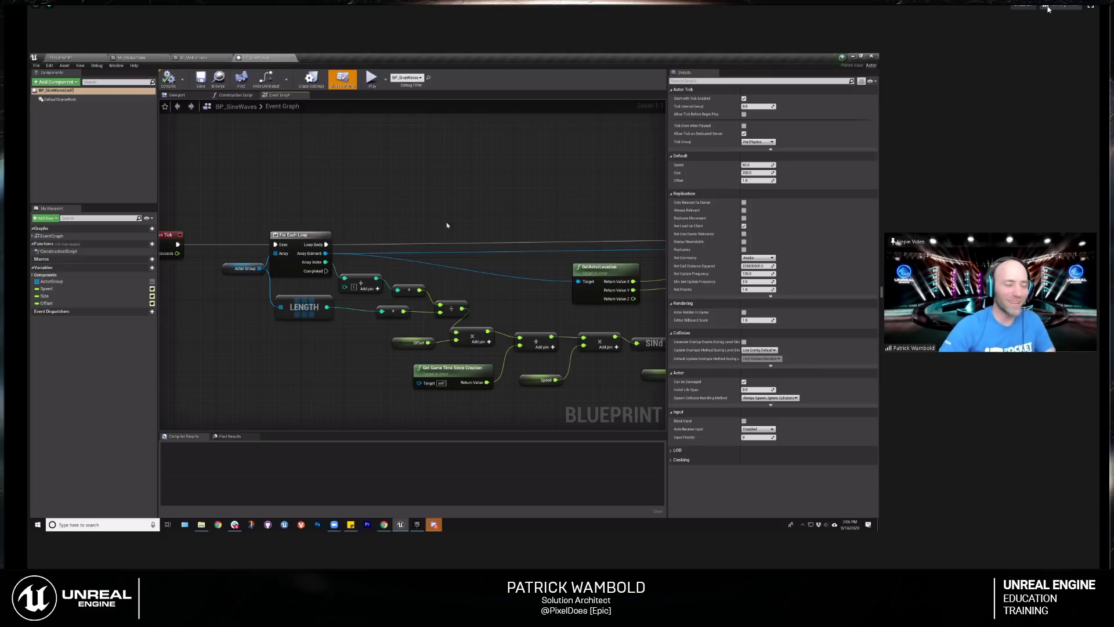
pyautogui.moveTo(440, 222); pyautogui.dragTo(487, 212, button='right')
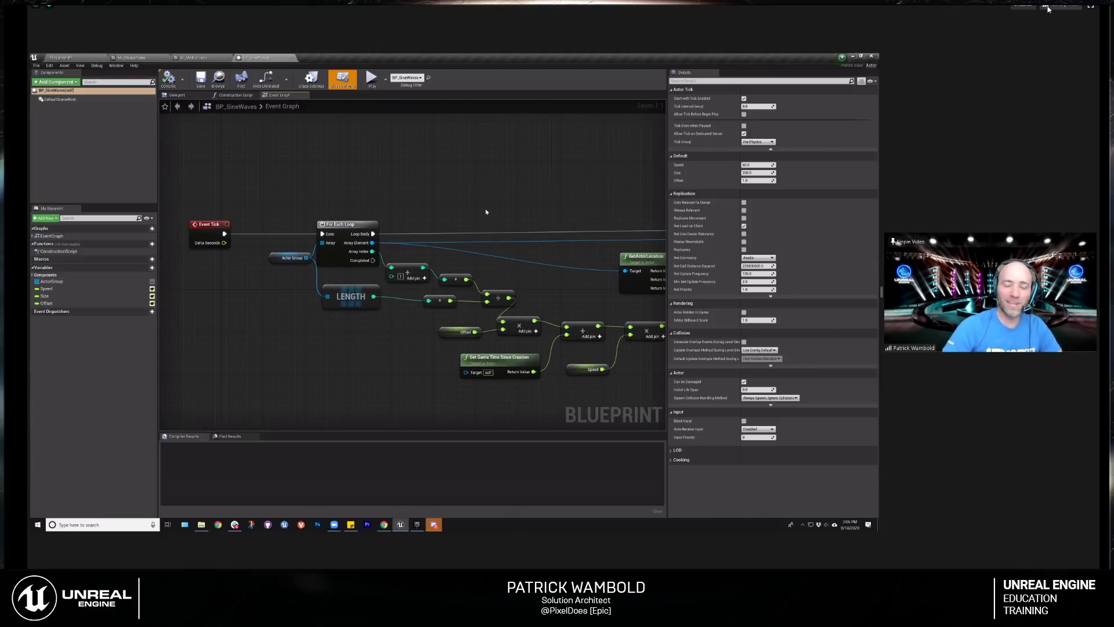
pyautogui.moveTo(466, 170); pyautogui.dragTo(447, 129, button='right')
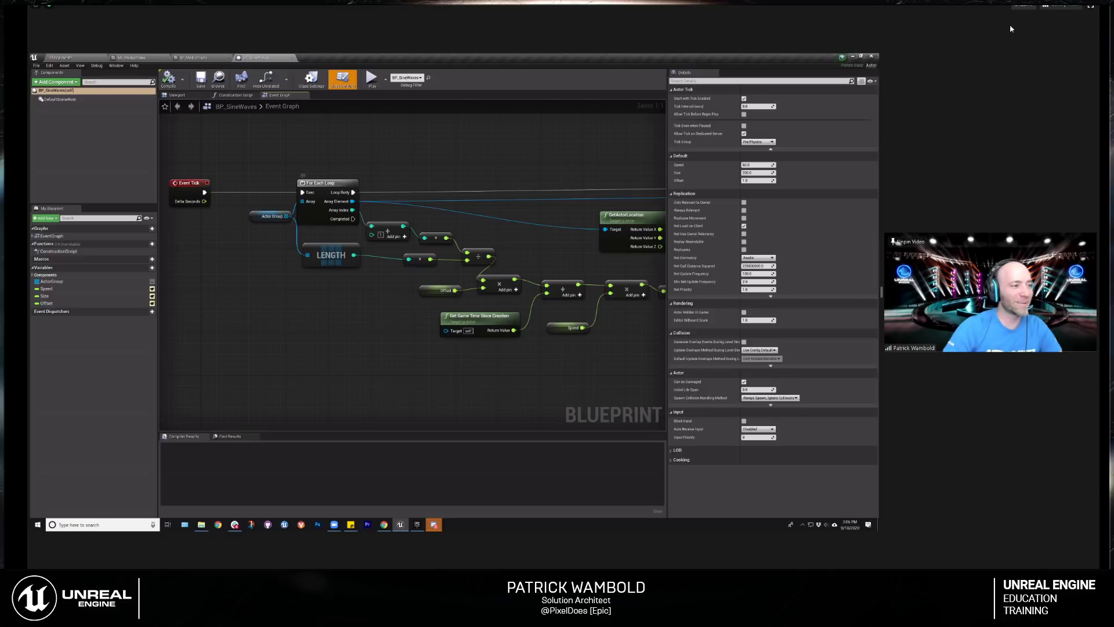
# Step: Examine the sine calculation feeding the actors' relative location, including the SINd, Speed and Get Game Time Since Creation nodes
pyautogui.moveTo(435, 184); pyautogui.dragTo(367, 181, button='right')
pyautogui.moveTo(478, 334); pyautogui.dragTo(381, 331, button='right')
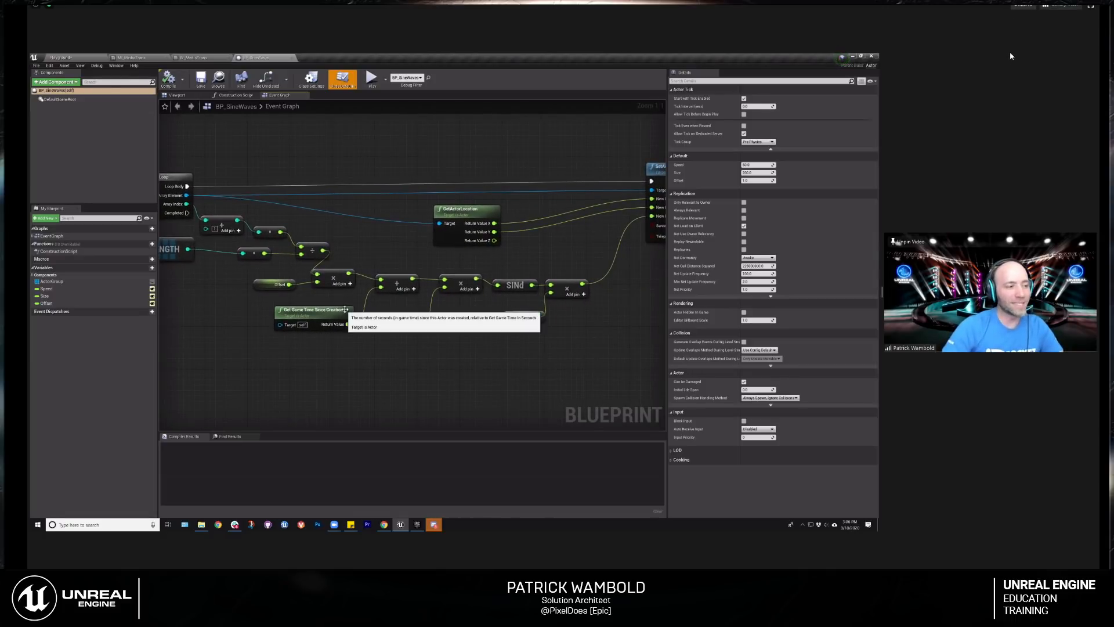
pyautogui.click(512, 285)
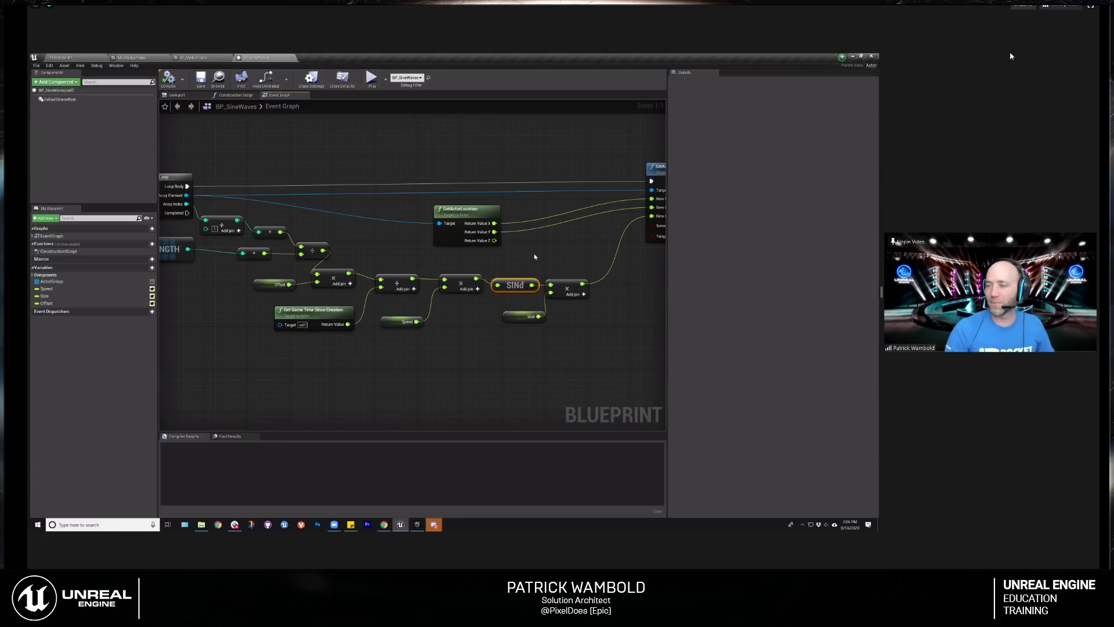
pyautogui.moveTo(538, 247)
pyautogui.mouseDown(button='right')
pyautogui.moveTo(522, 235)
pyautogui.moveTo(538, 258)
pyautogui.mouseUp(button='right')
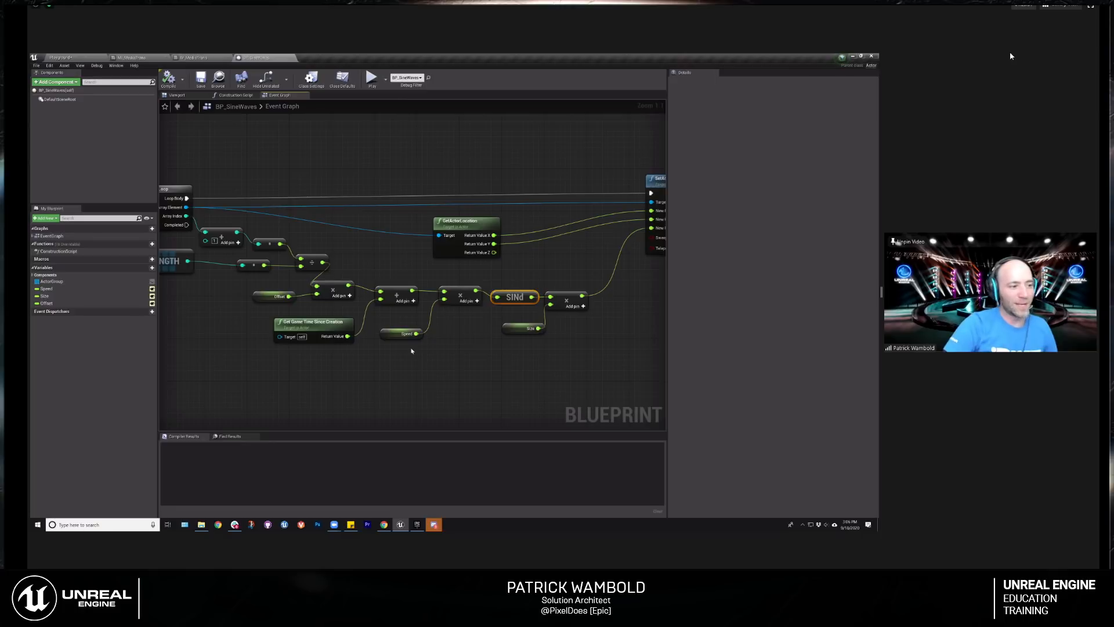
pyautogui.moveTo(553, 261); pyautogui.dragTo(524, 270, button='right')
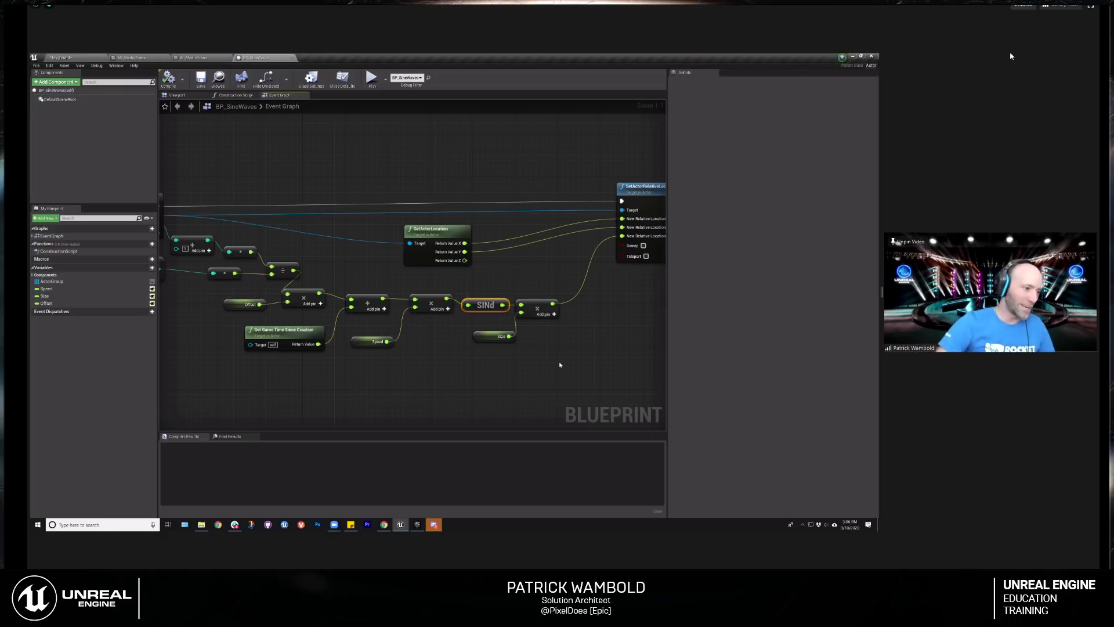
pyautogui.click(372, 342)
pyautogui.moveTo(296, 331); pyautogui.dragTo(419, 334, button='right')
pyautogui.click(419, 334)
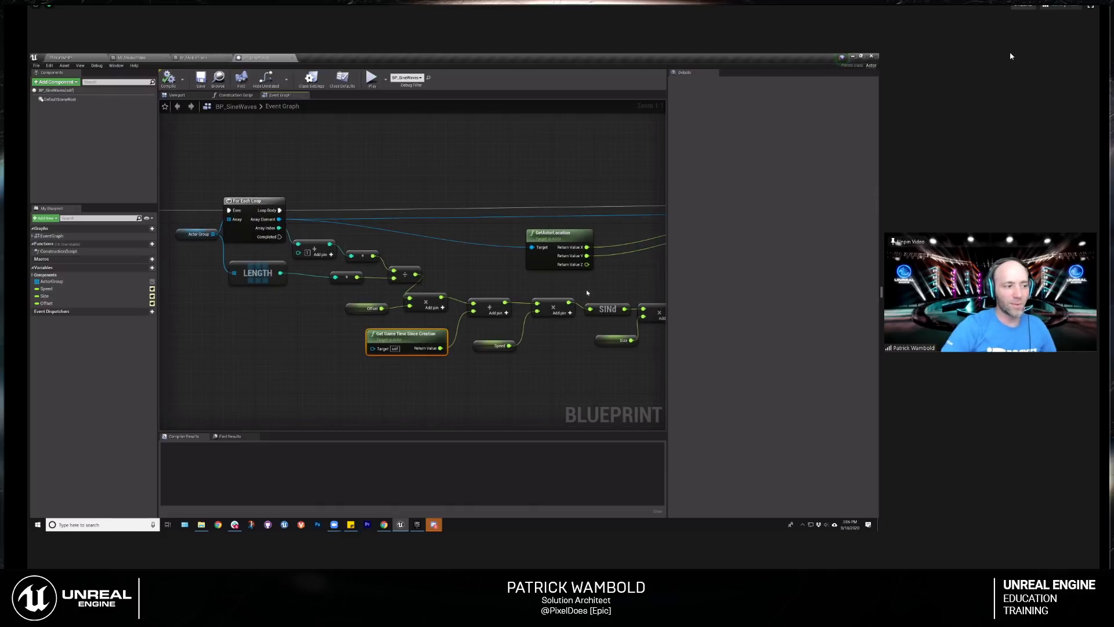
# Step: Return from the sine wave blueprint graph to the level, select the BP_SineWaves actor and start playing the scene
pyautogui.moveTo(597, 349); pyautogui.dragTo(538, 354, button='right')
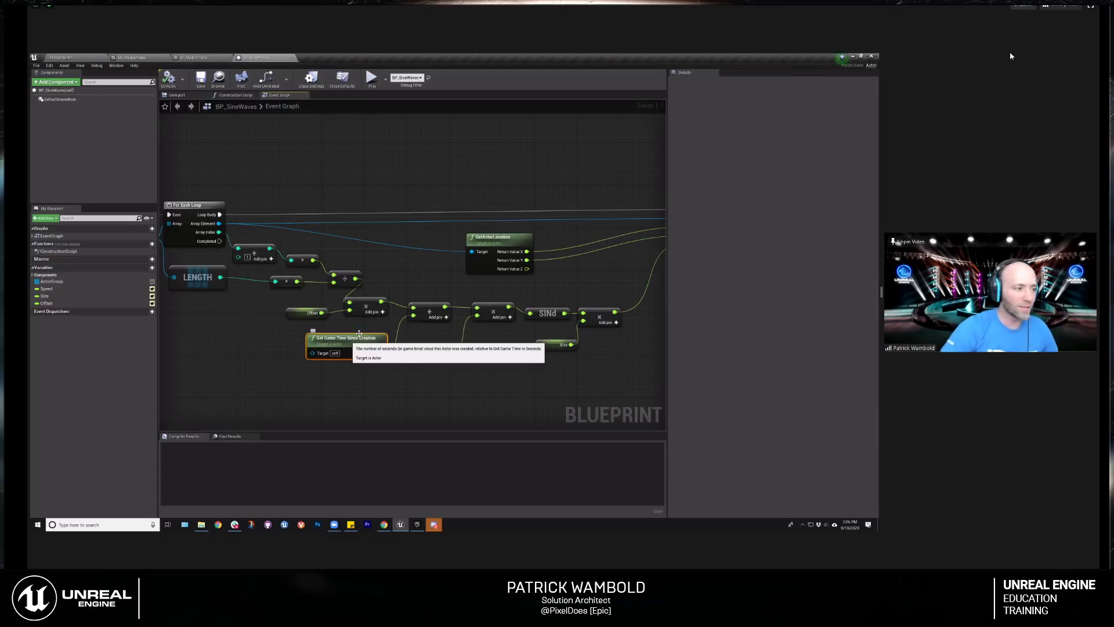
pyautogui.moveTo(232, 304); pyautogui.dragTo(288, 307, button='right')
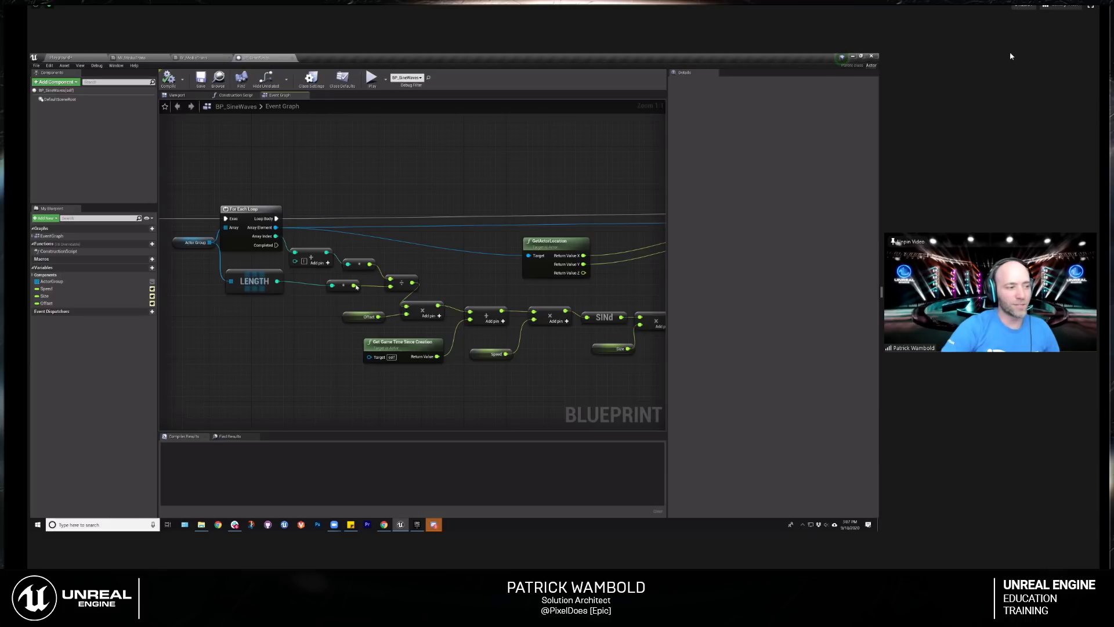
pyautogui.click(68, 58)
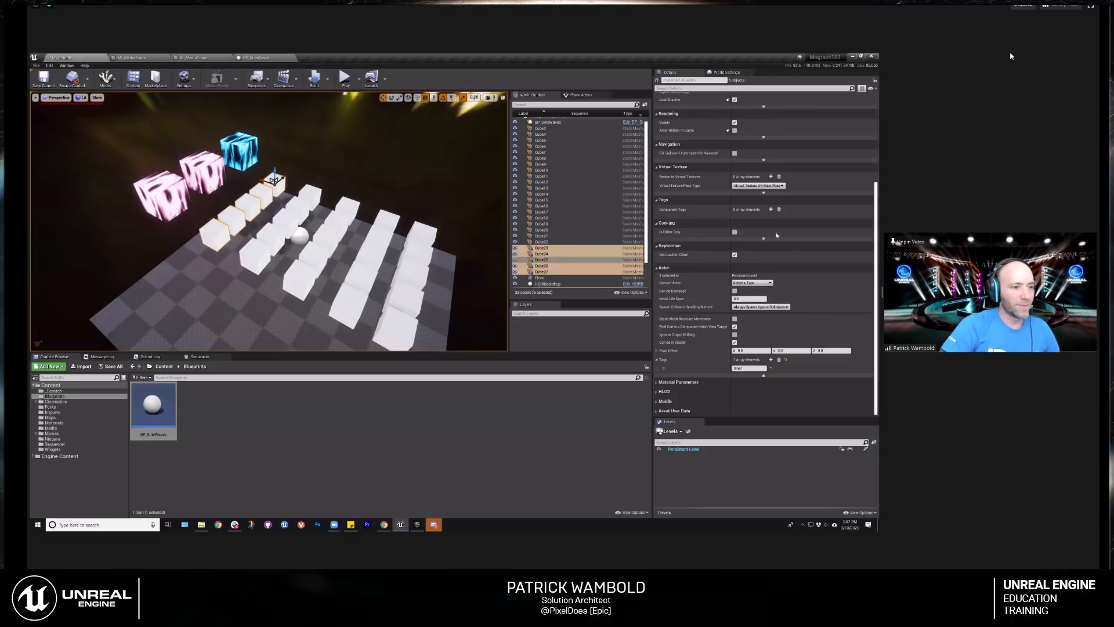
pyautogui.scroll(1, 561, 145)
pyautogui.click(566, 127)
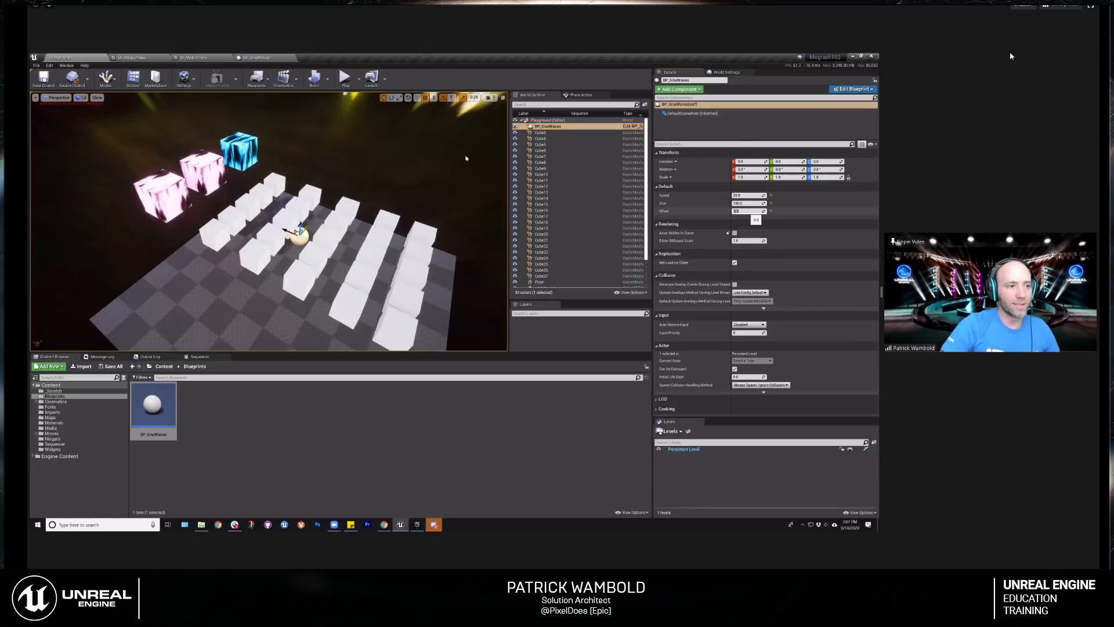
pyautogui.click(346, 77)
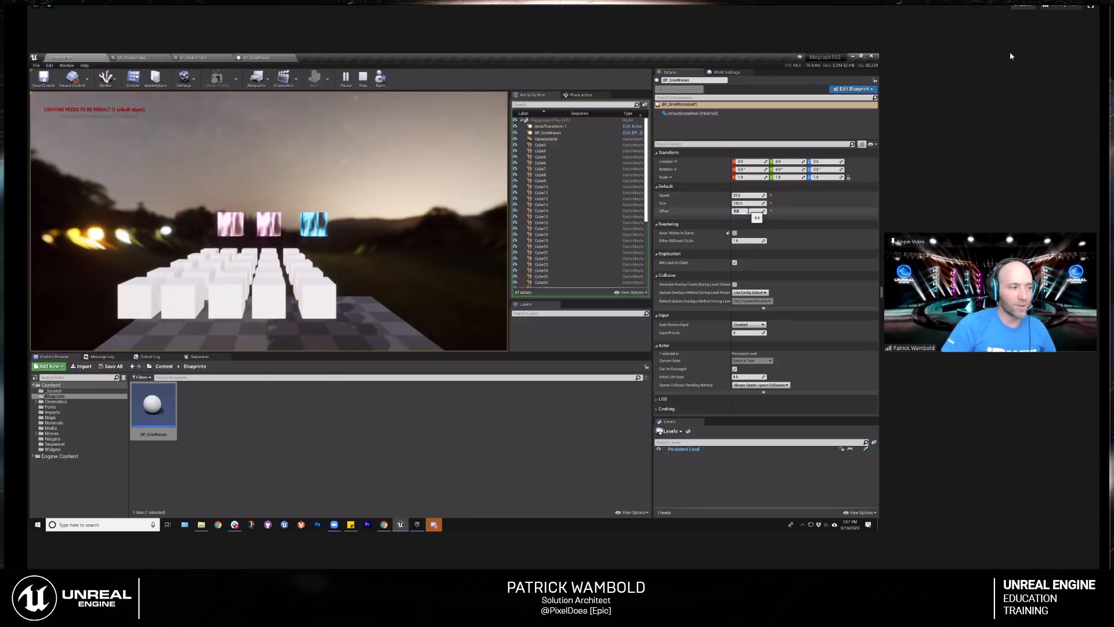
# Step: Try Offset values of 1 and 5 on the BP_SineWaves actor while the scene plays, and stop the playback
pyautogui.write('1')
pyautogui.press('Return')
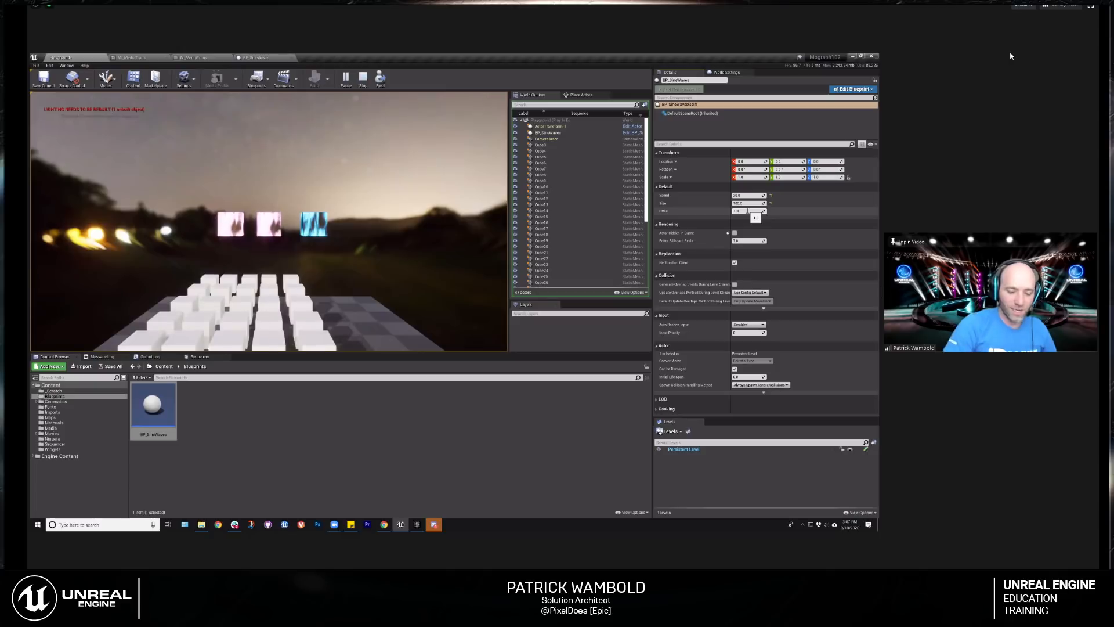
pyautogui.write('1.5')
pyautogui.press('BackSpace')
pyautogui.press('BackSpace')
pyautogui.press('BackSpace')
pyautogui.write('5')
pyautogui.press('Return')
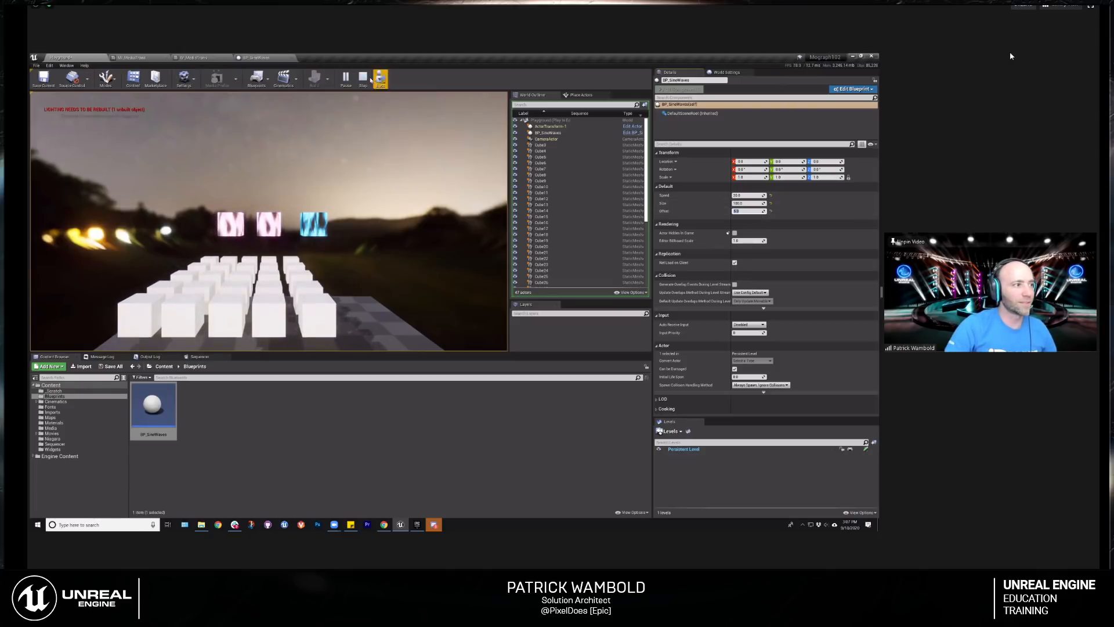
pyautogui.click(363, 76)
# Step: Change the Speed of the BP_SineWaves actor in the level and preview the cube wave in play mode
pyautogui.click(548, 126)
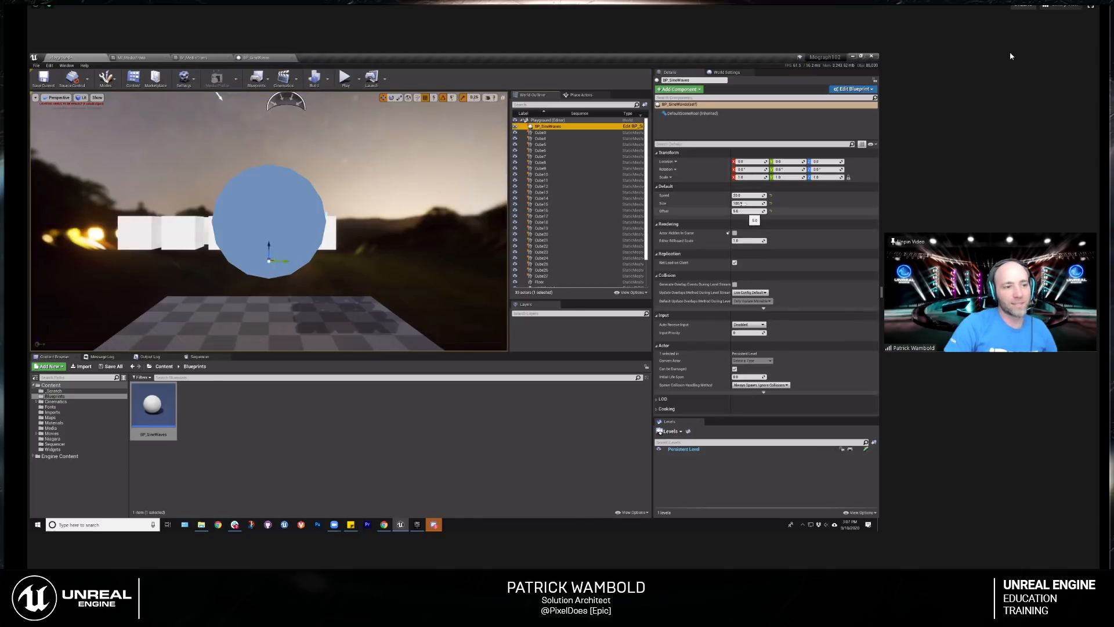
pyautogui.click(754, 195)
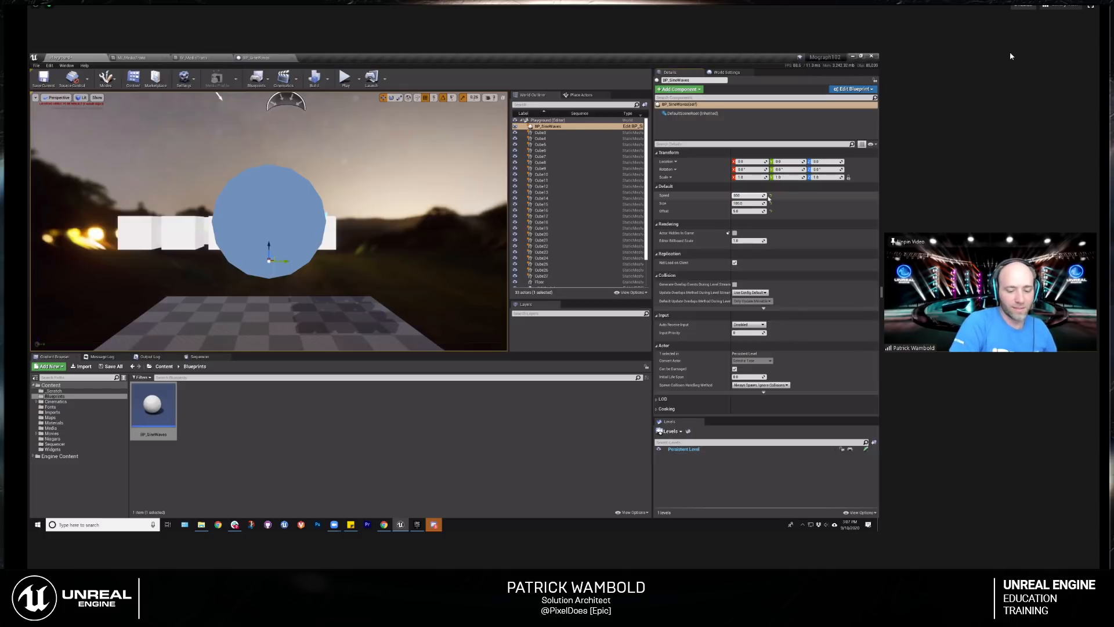
pyautogui.press('Return')
pyautogui.click(346, 78)
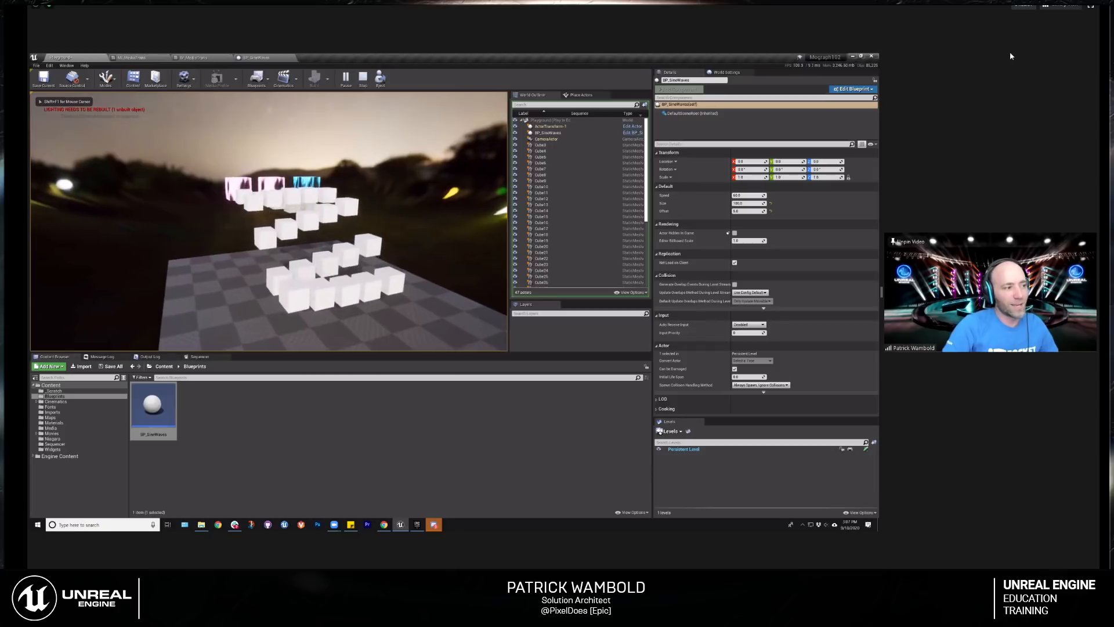
pyautogui.press('w')
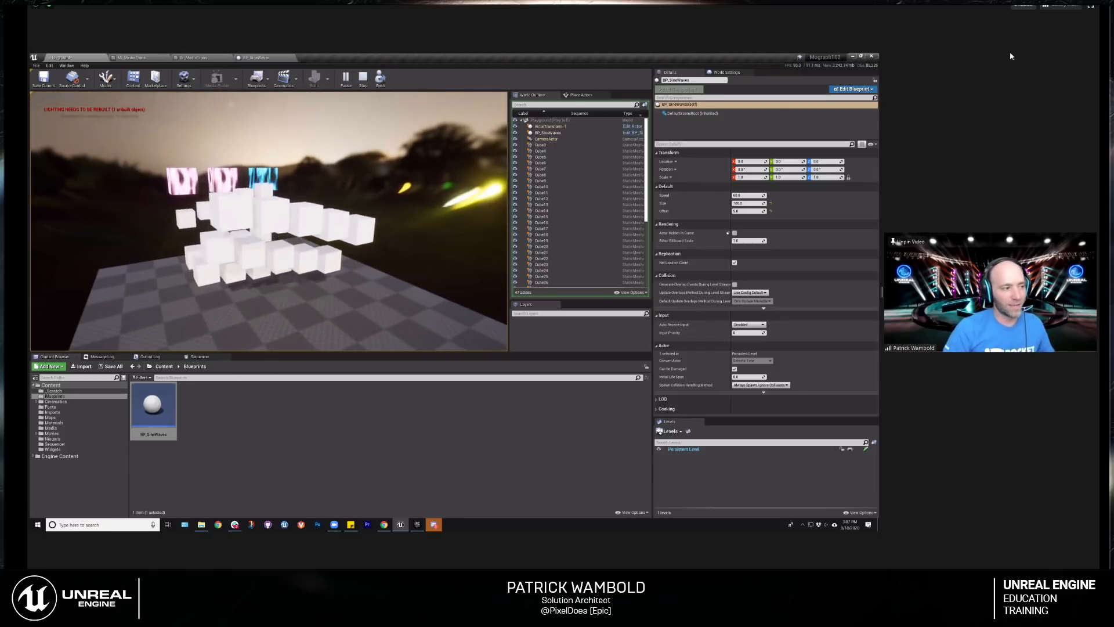
pyautogui.hotkey('shift', 'F1')
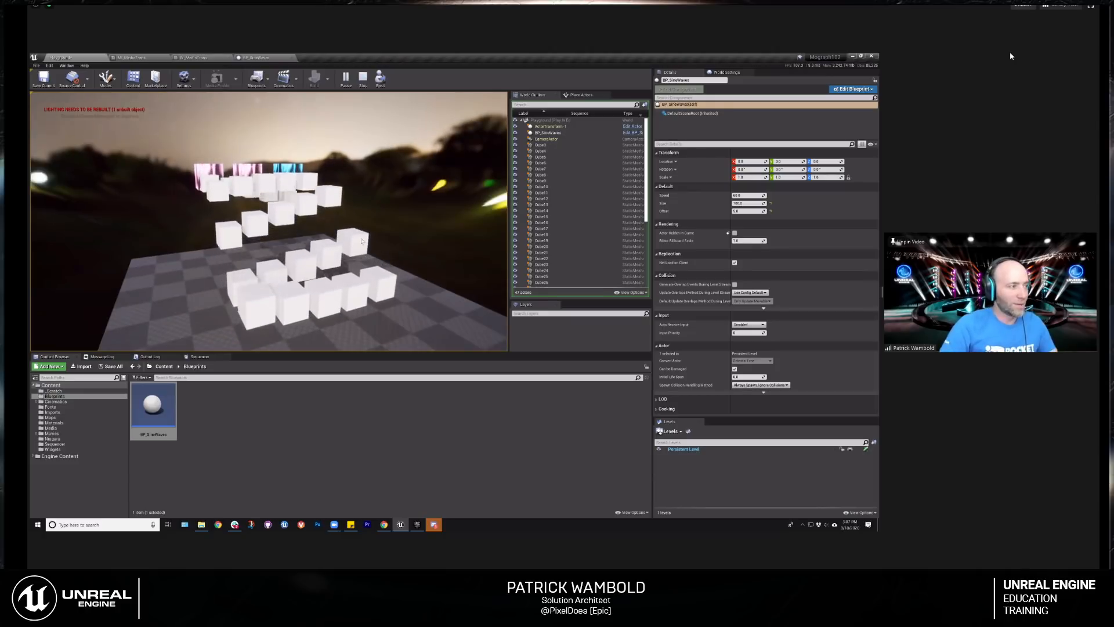
# Step: Examine the BP_SineWaves event graph, from the Event Tick and For Each Loop to the offset, time and SINd nodes
pyautogui.click(255, 58)
pyautogui.moveTo(381, 198); pyautogui.dragTo(410, 205, button='right')
pyautogui.moveTo(339, 185); pyautogui.dragTo(407, 236, button='right')
pyautogui.moveTo(427, 187); pyautogui.dragTo(409, 129, button='right')
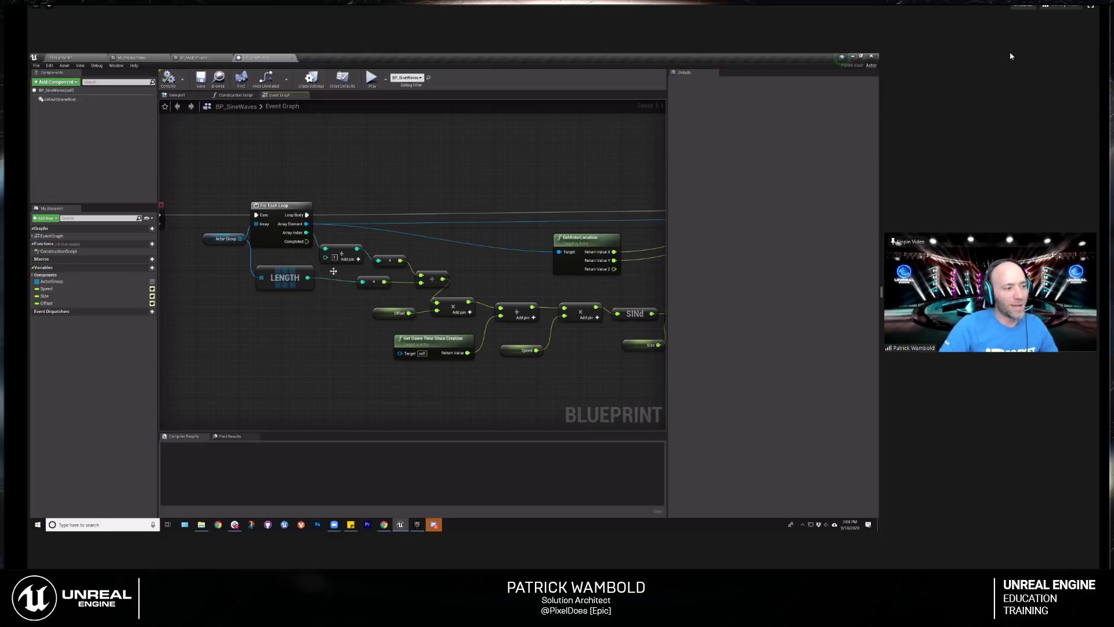
pyautogui.moveTo(397, 281); pyautogui.dragTo(371, 275, button='right')
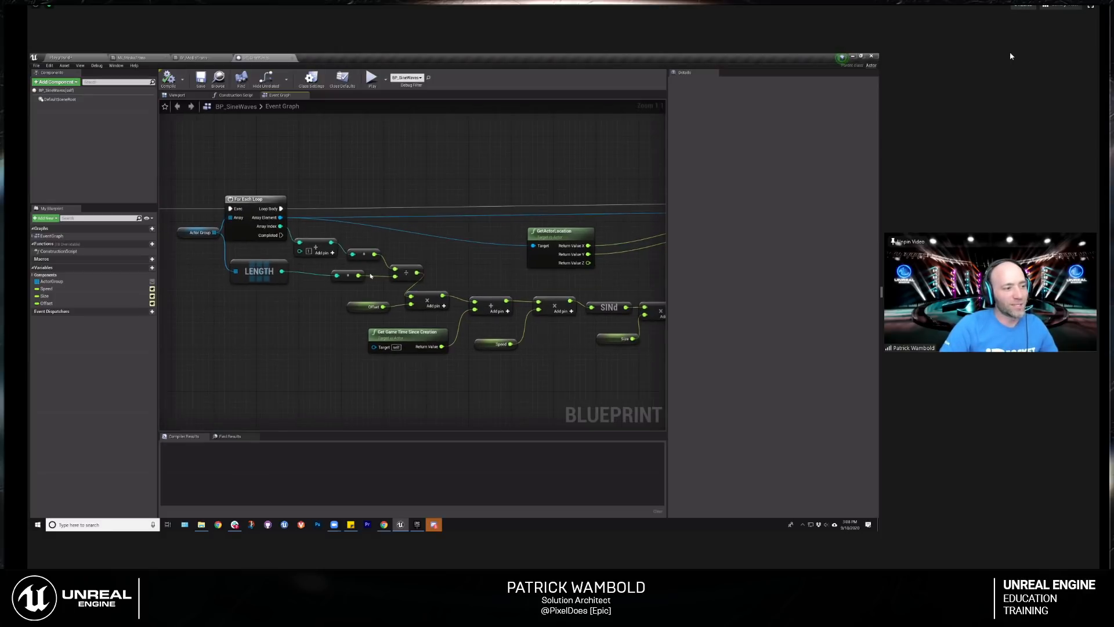
pyautogui.click(357, 304)
pyautogui.click(458, 270)
pyautogui.moveTo(458, 269); pyautogui.dragTo(451, 278, button='right')
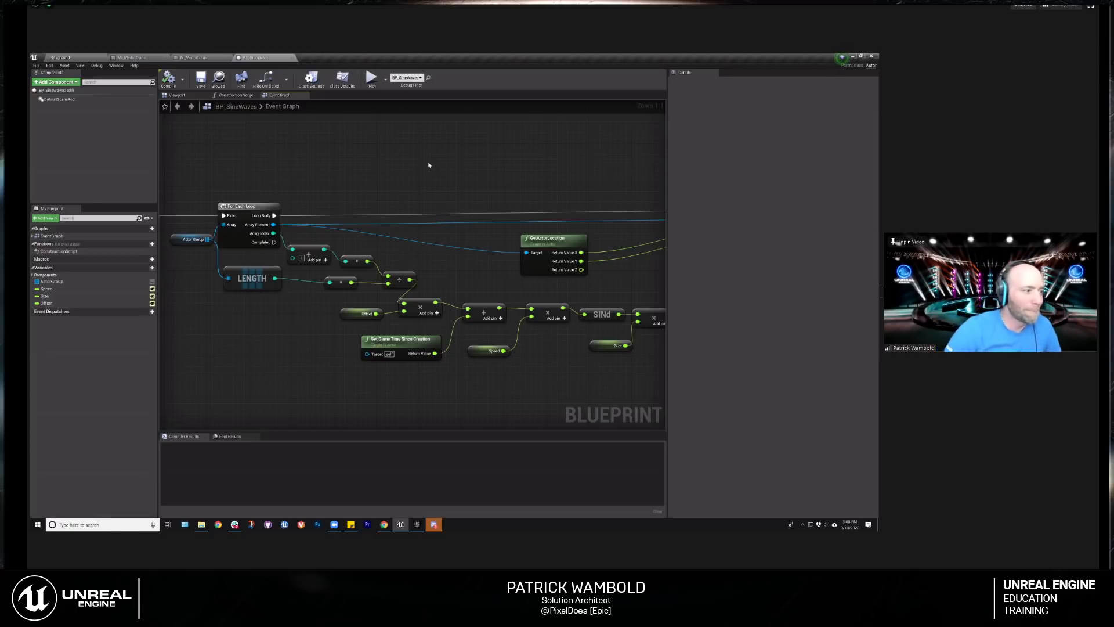
pyautogui.scroll(-1, 428, 167)
pyautogui.moveTo(435, 163); pyautogui.dragTo(284, 162, button='right')
pyautogui.moveTo(398, 180); pyautogui.dragTo(673, 192, button='right')
pyautogui.click(268, 213)
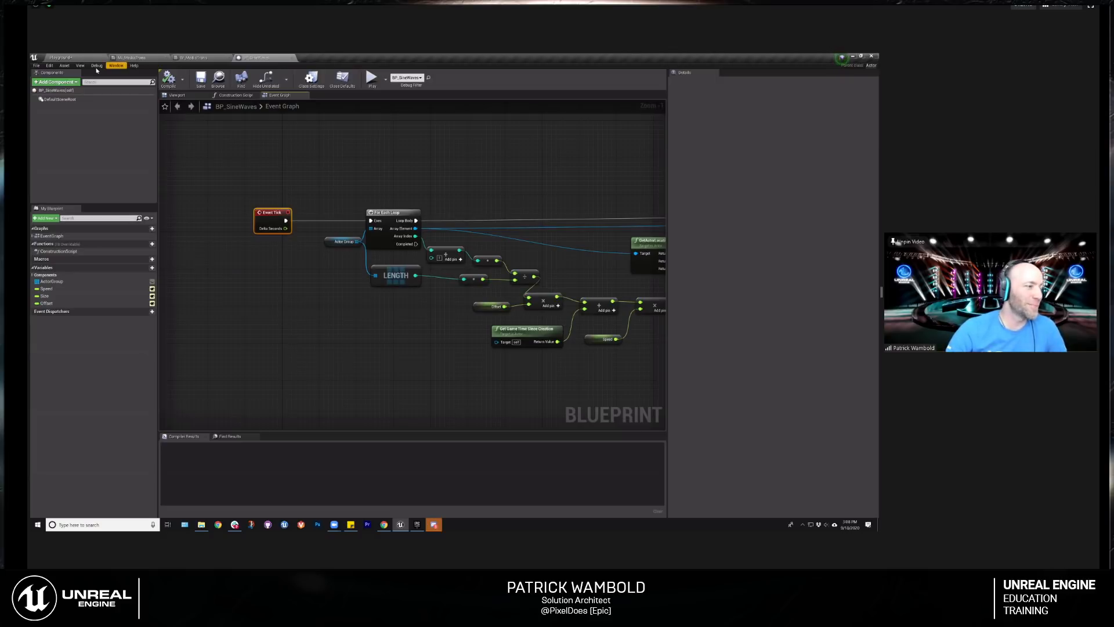
# Step: Go back to the level's cube grid and show the LS_Playground sequence in Sequencer
pyautogui.click(68, 58)
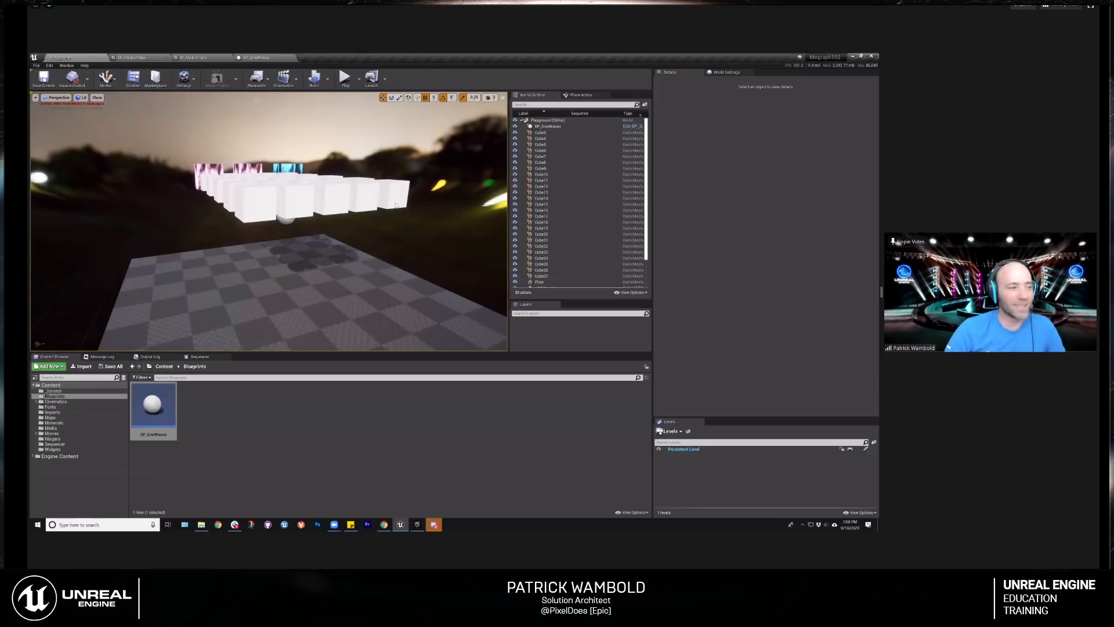
pyautogui.moveTo(369, 226); pyautogui.dragTo(375, 251, button='right')
pyautogui.press('w')
pyautogui.press('e')
pyautogui.click(201, 357)
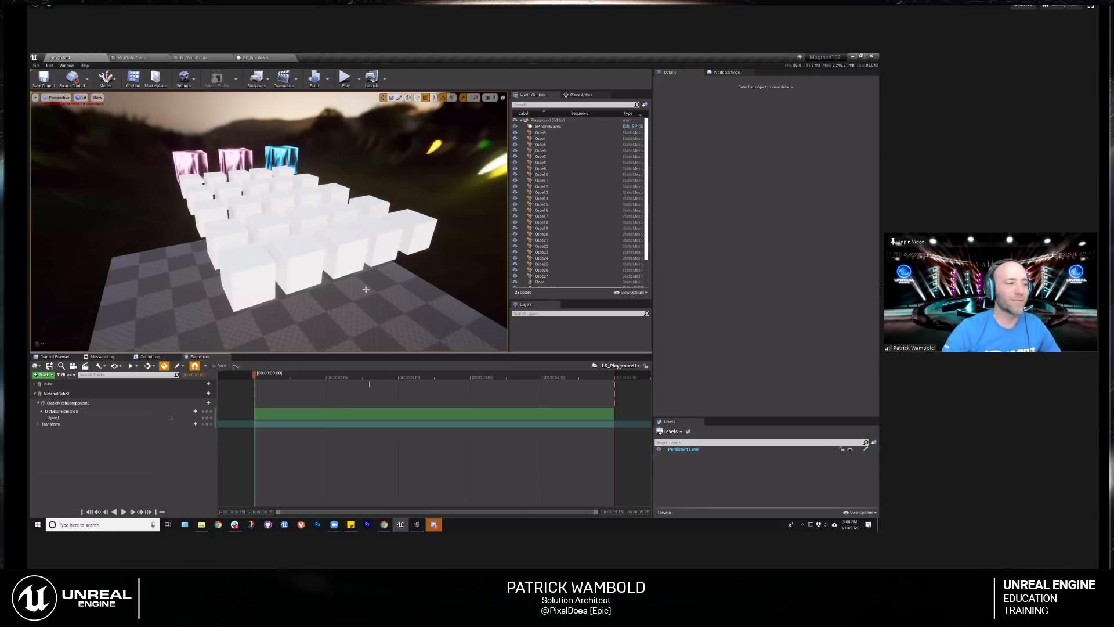
# Step: Add a Rotating Movement component to the blue cube MaterialCube3 and open its Z Rotation Rate for editing
pyautogui.moveTo(268, 221); pyautogui.dragTo(326, 248, button='right')
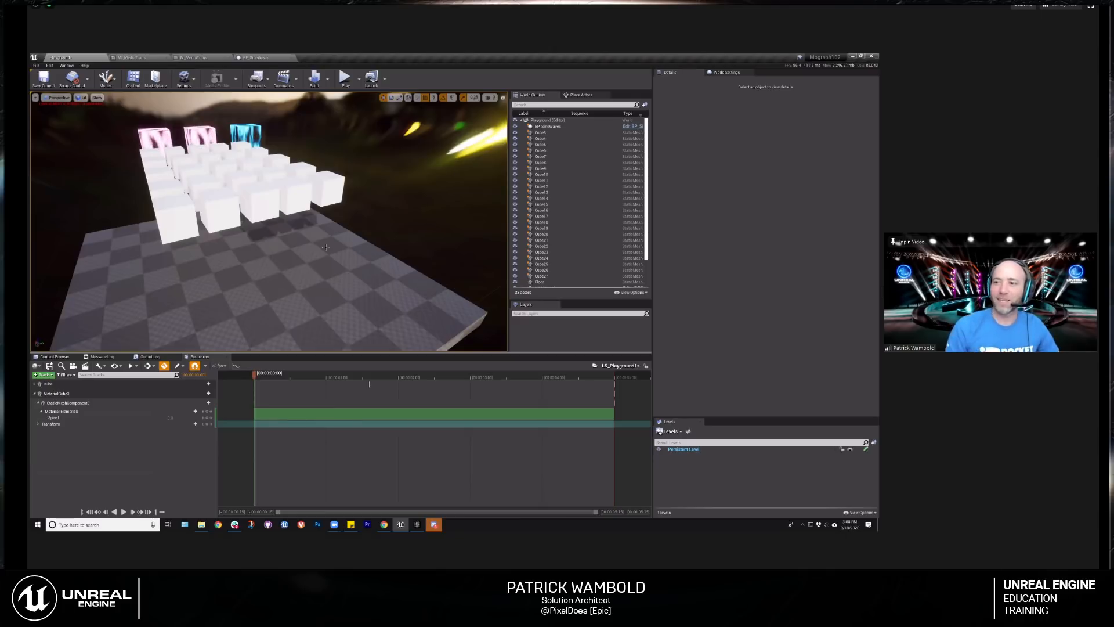
pyautogui.moveTo(288, 164); pyautogui.dragTo(284, 119, button='right')
pyautogui.click(286, 138)
pyautogui.click(688, 91)
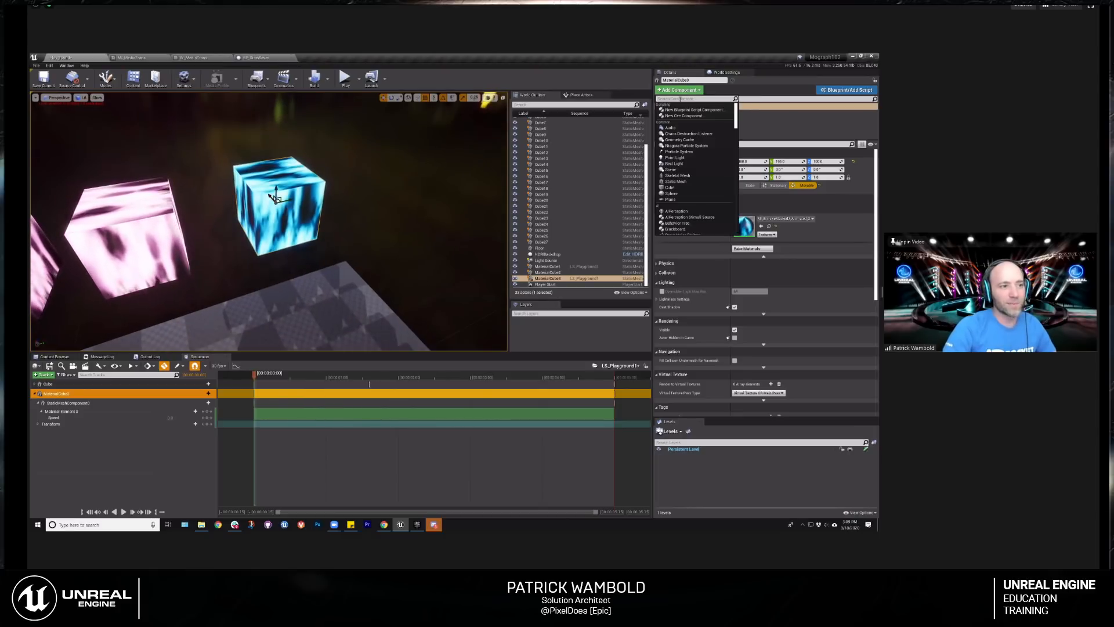
pyautogui.write('rotat')
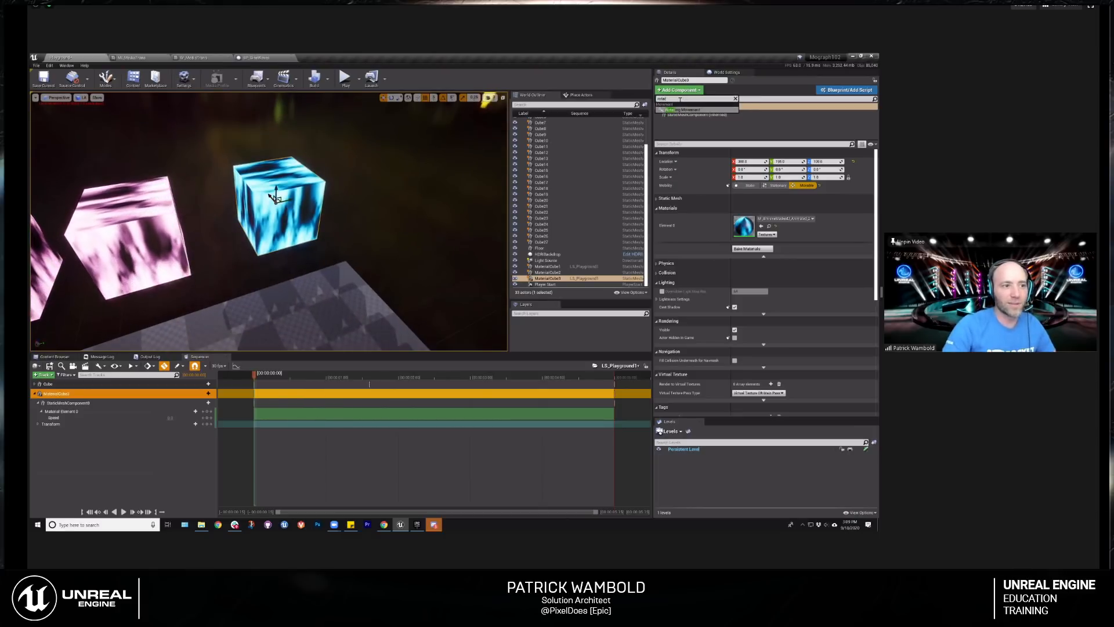
pyautogui.click(687, 110)
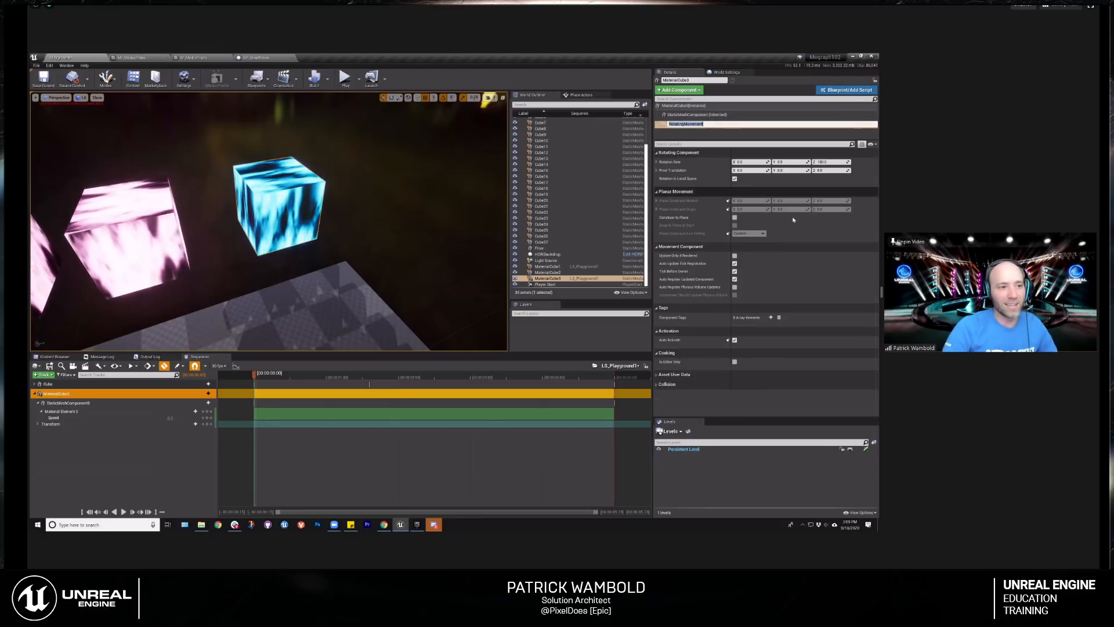
pyautogui.click(823, 161)
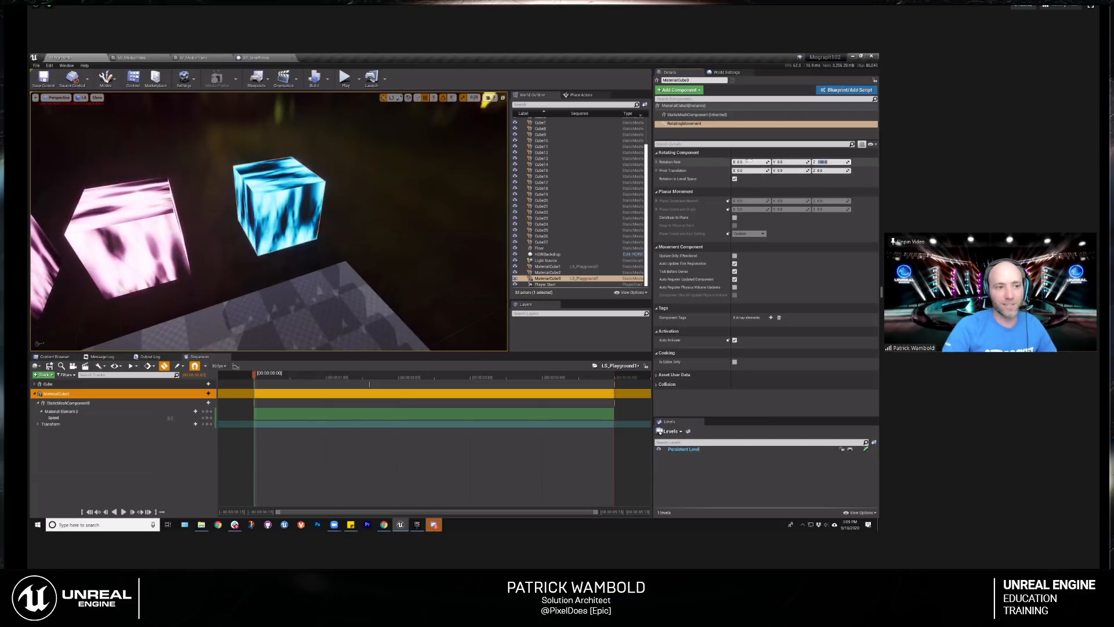
# Step: Play the level, move up to the blue cube and eject from the player to view its rotation
pyautogui.click(344, 77)
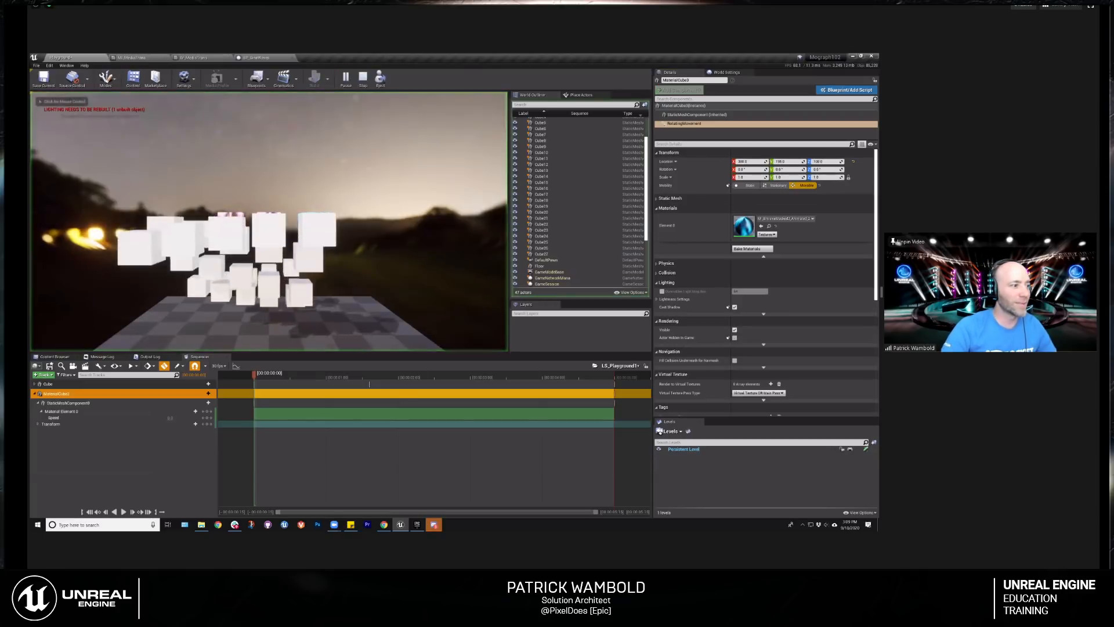
pyautogui.press('w')
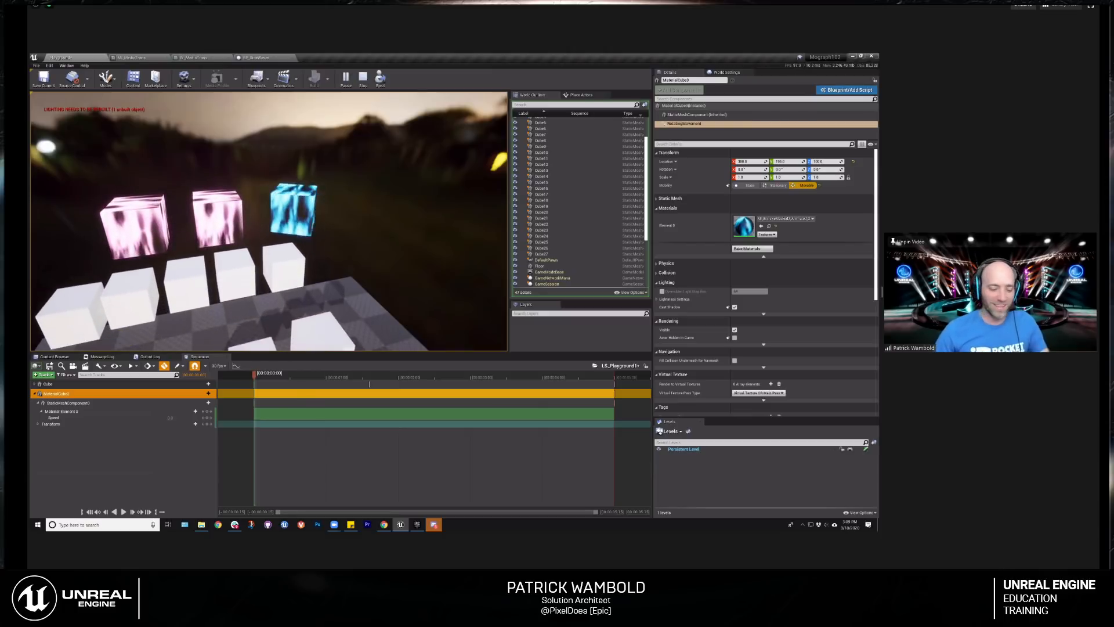
pyautogui.press('F8')
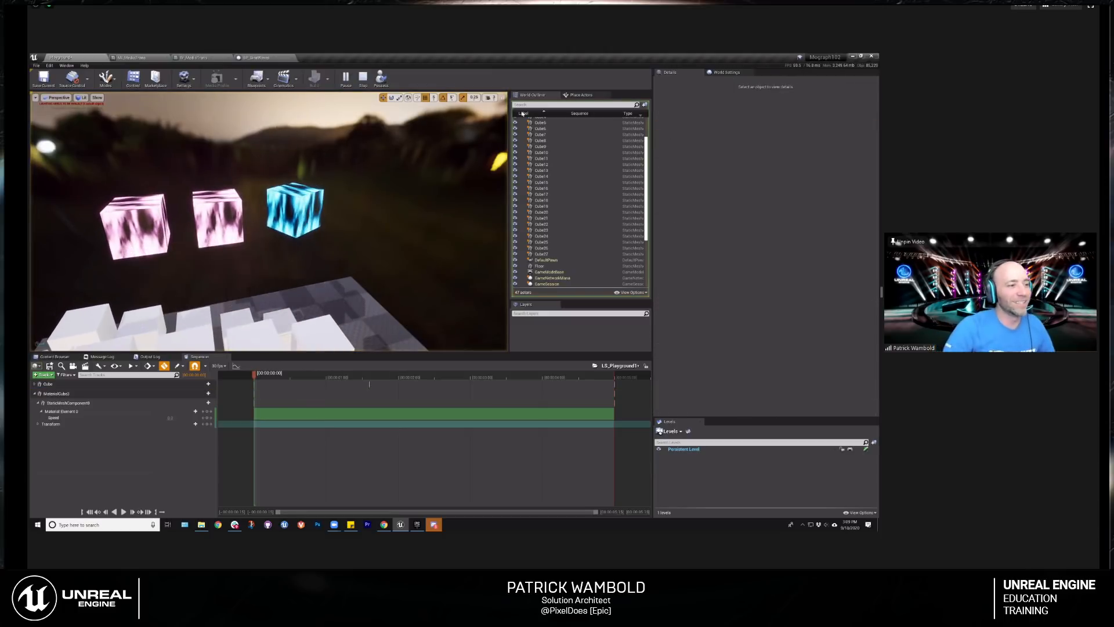
# Step: Try different Z Rotation Rates on MaterialCube3's Rotating Movement component during play, and stop the playback
pyautogui.scroll(-5, 583, 223)
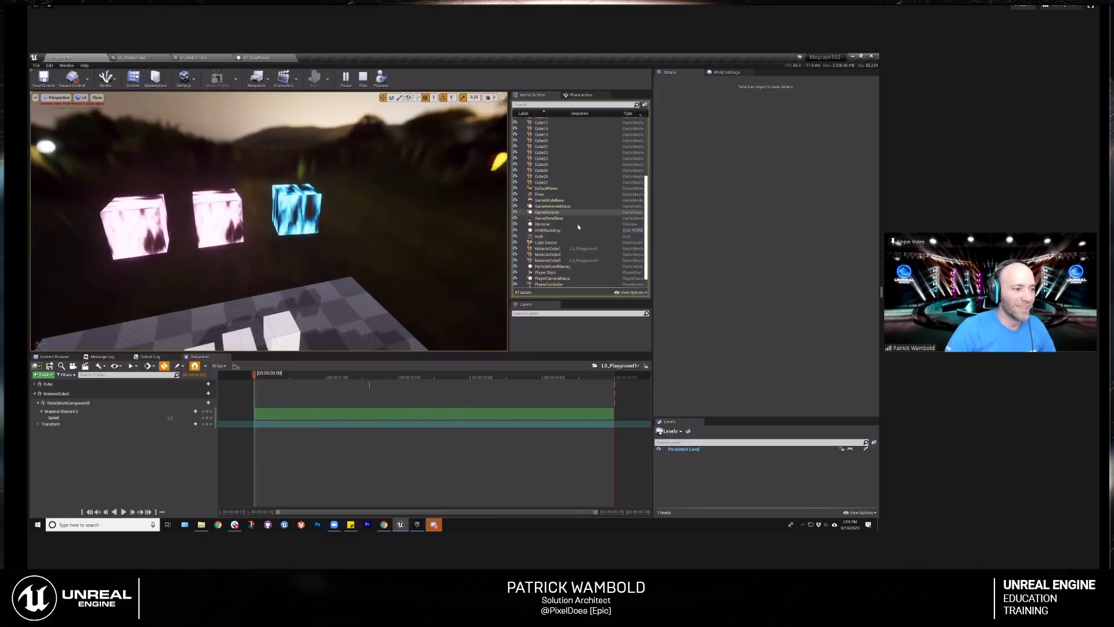
pyautogui.click(571, 238)
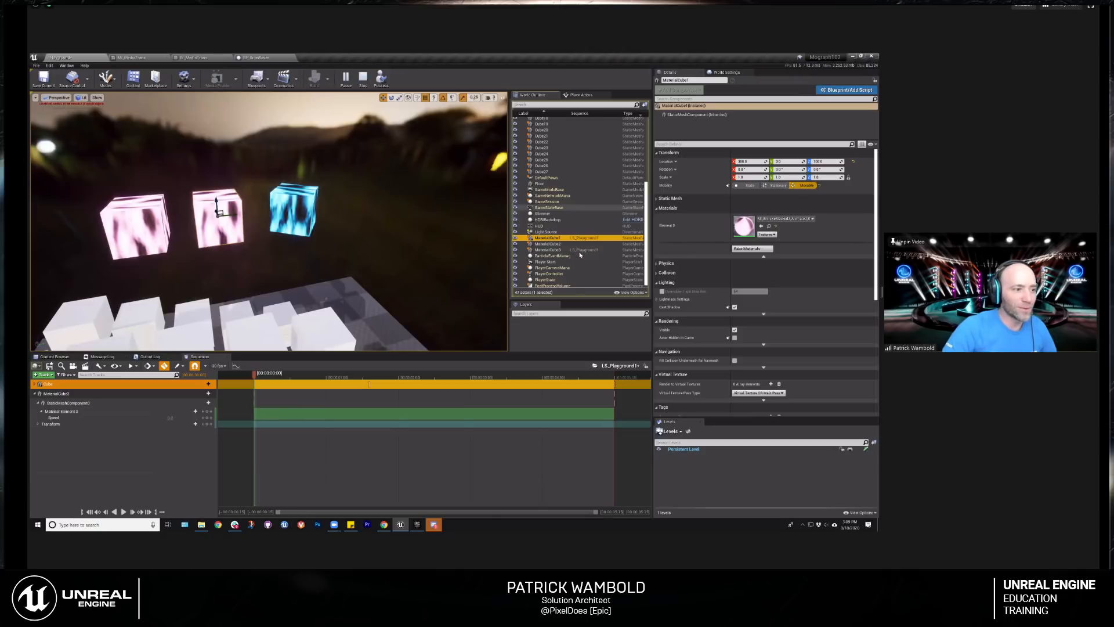
pyautogui.click(548, 249)
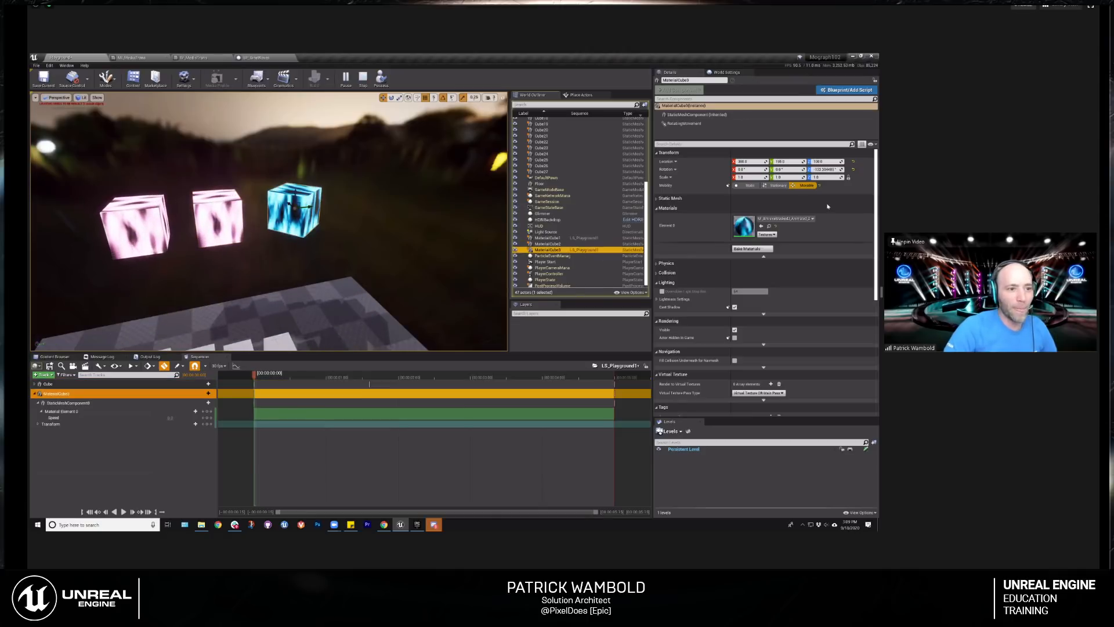
pyautogui.click(685, 124)
pyautogui.moveTo(831, 163); pyautogui.dragTo(809, 163)
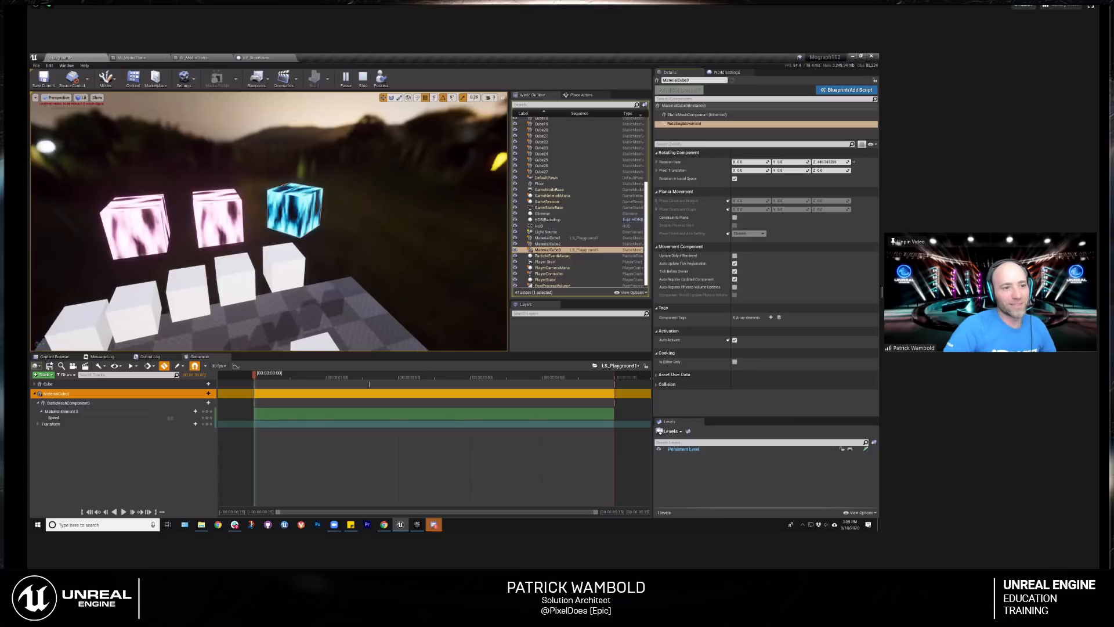
pyautogui.moveTo(840, 163); pyautogui.dragTo(833, 162)
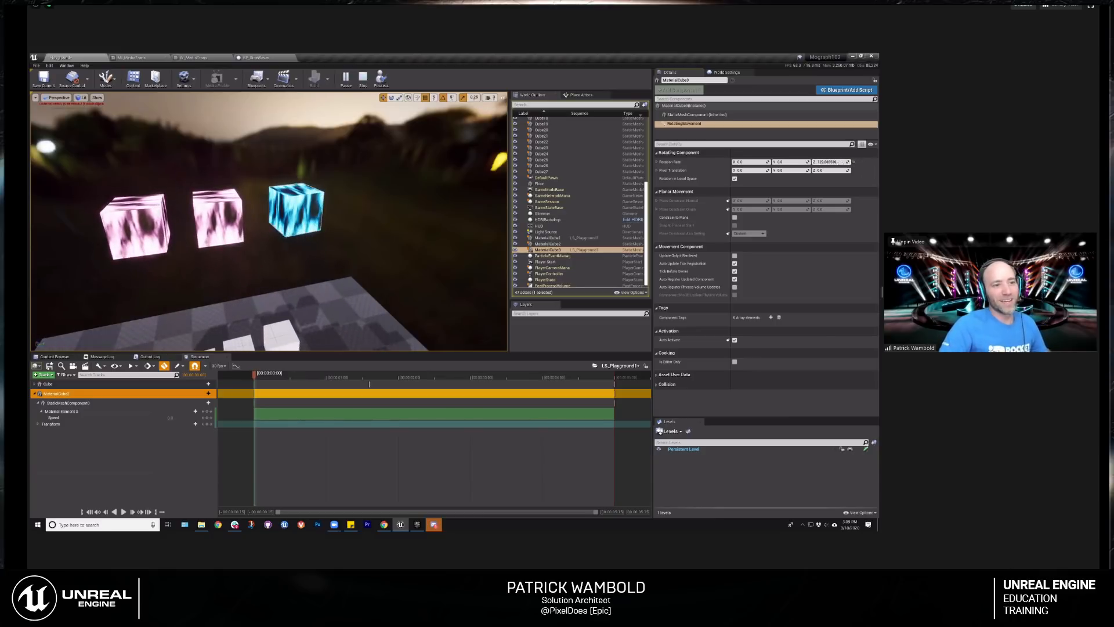
pyautogui.click(839, 162)
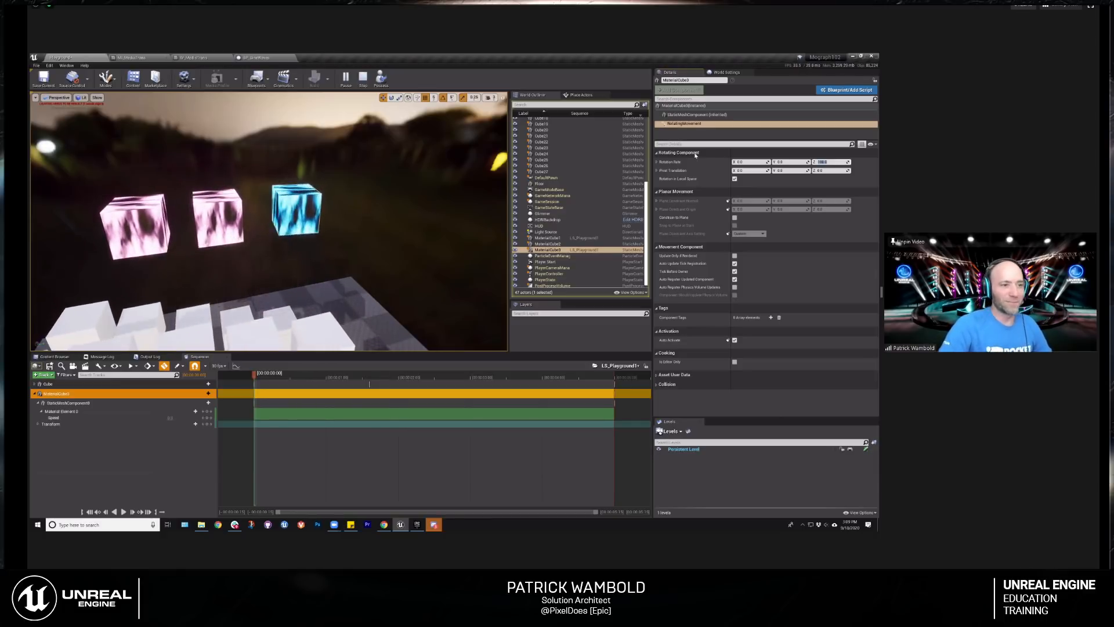
pyautogui.press('Escape')
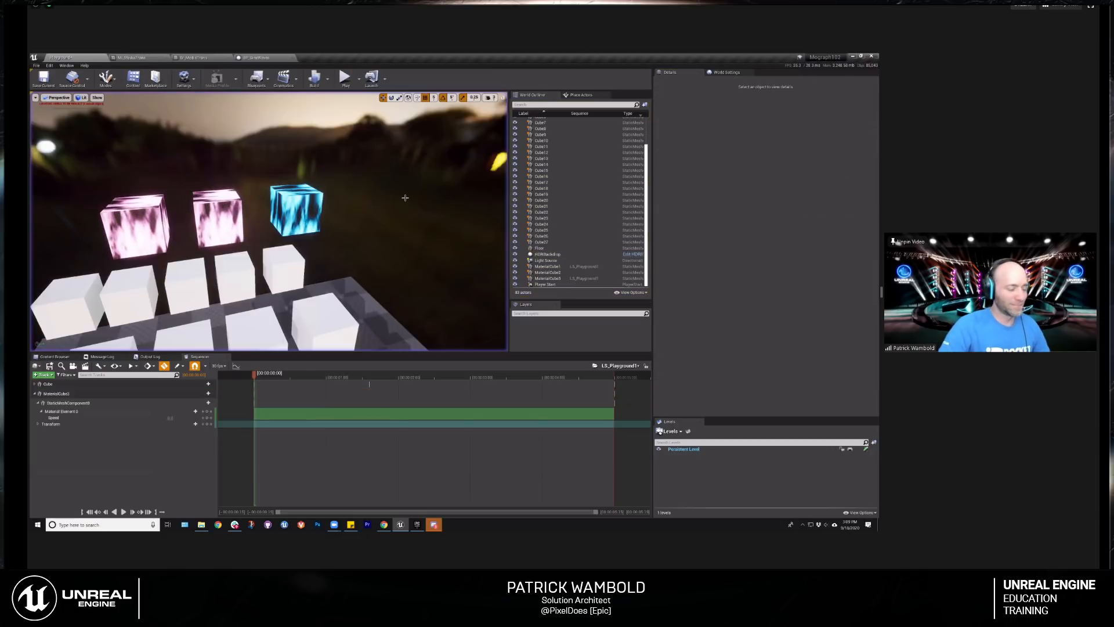
pyautogui.moveTo(405, 198); pyautogui.dragTo(406, 244, button='right')
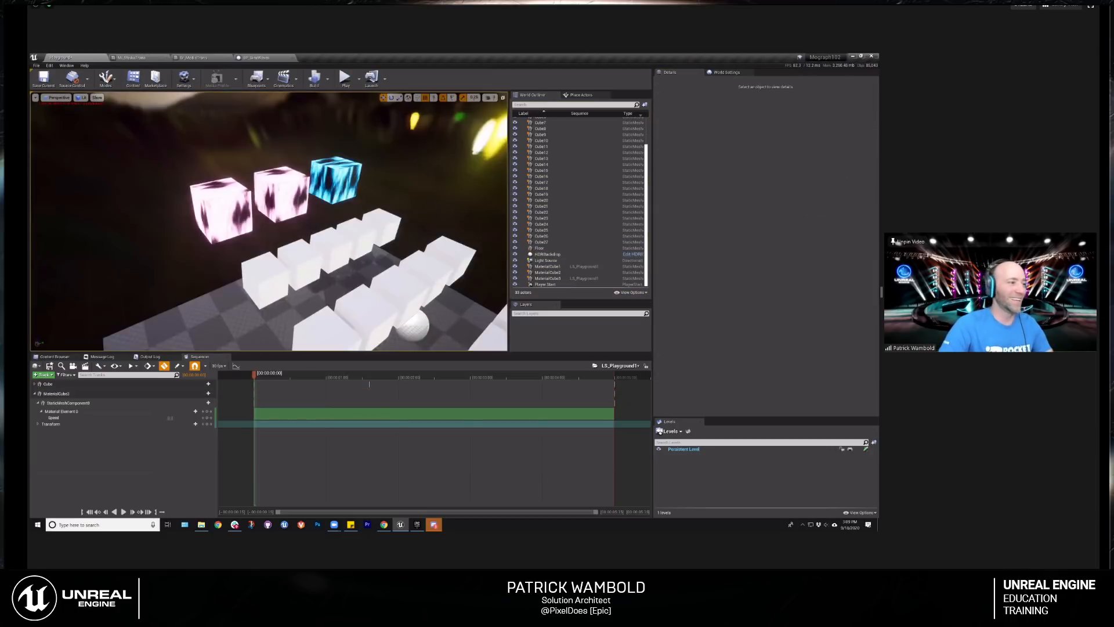
pyautogui.moveTo(396, 203); pyautogui.dragTo(377, 217, button='right')
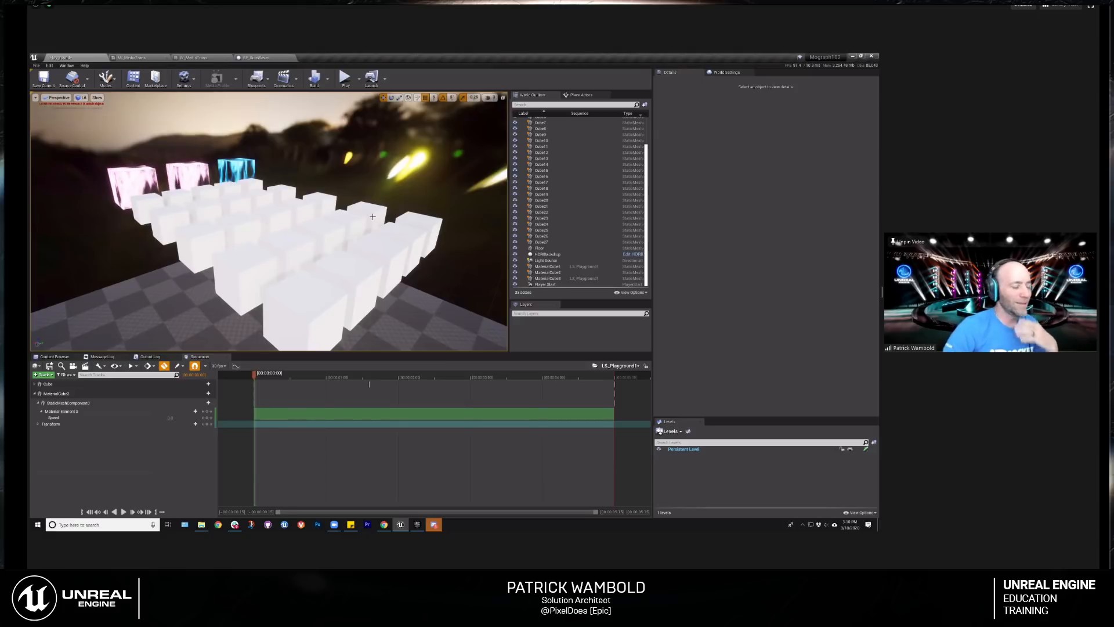
# Step: Place a Decal actor from the basic actors onto the floor among the white cubes
pyautogui.moveTo(375, 216)
pyautogui.mouseDown(button='right')
pyautogui.moveTo(383, 221)
pyautogui.moveTo(372, 217)
pyautogui.mouseUp(button='right')
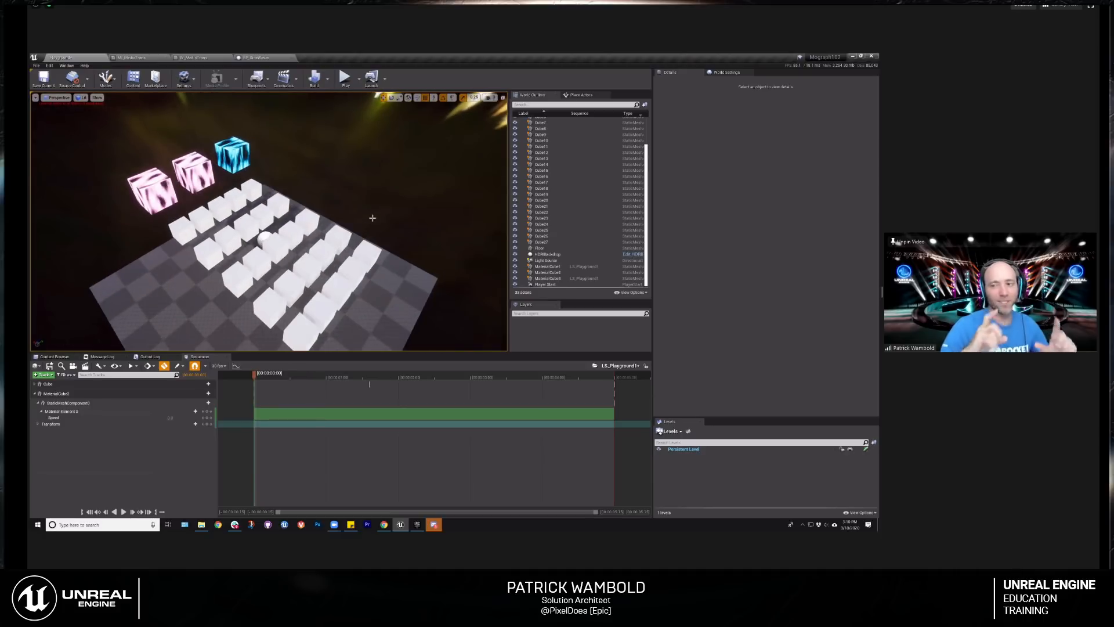
pyautogui.click(576, 95)
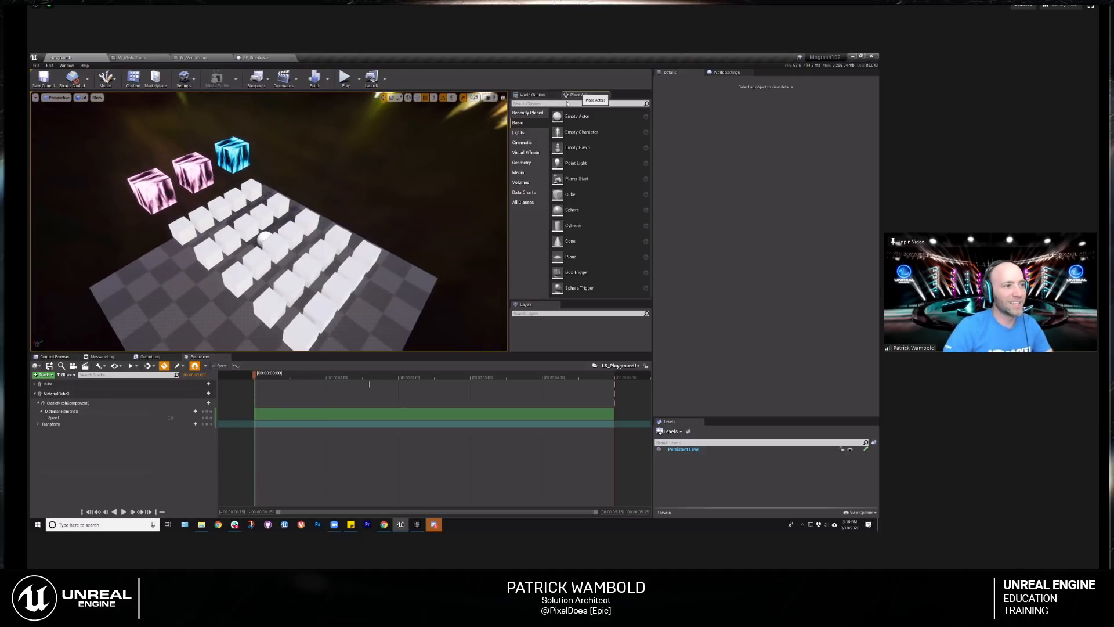
pyautogui.write('deca')
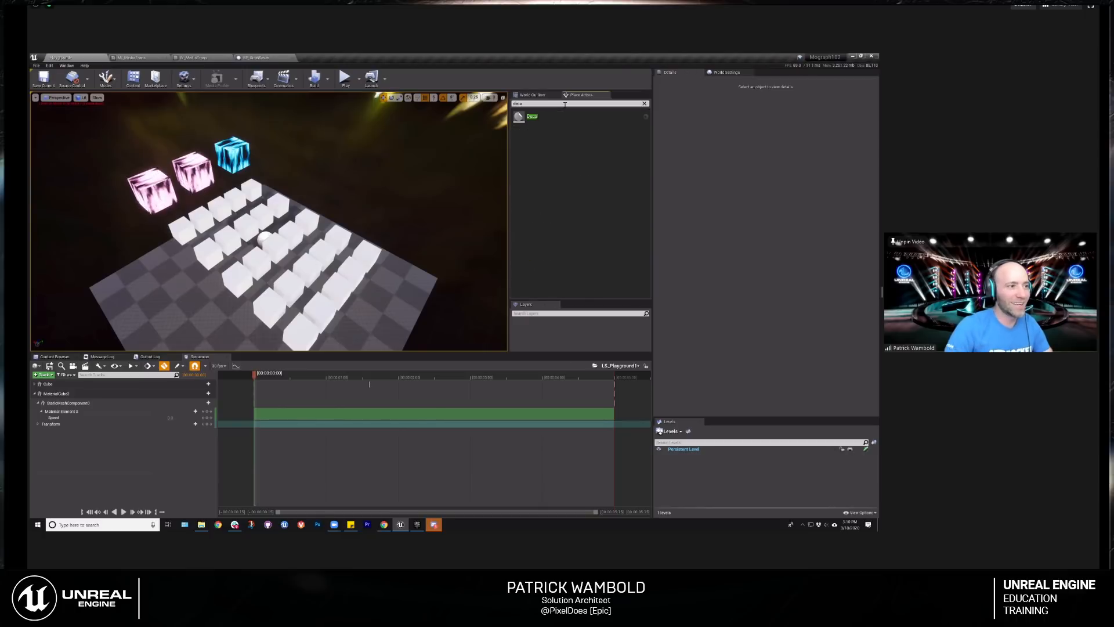
pyautogui.moveTo(532, 116); pyautogui.dragTo(272, 238)
pyautogui.moveTo(272, 239)
pyautogui.mouseDown(button='right')
pyautogui.moveTo(273, 283)
pyautogui.moveTo(274, 240)
pyautogui.mouseUp(button='right')
pyautogui.press('w')
pyautogui.press('s')
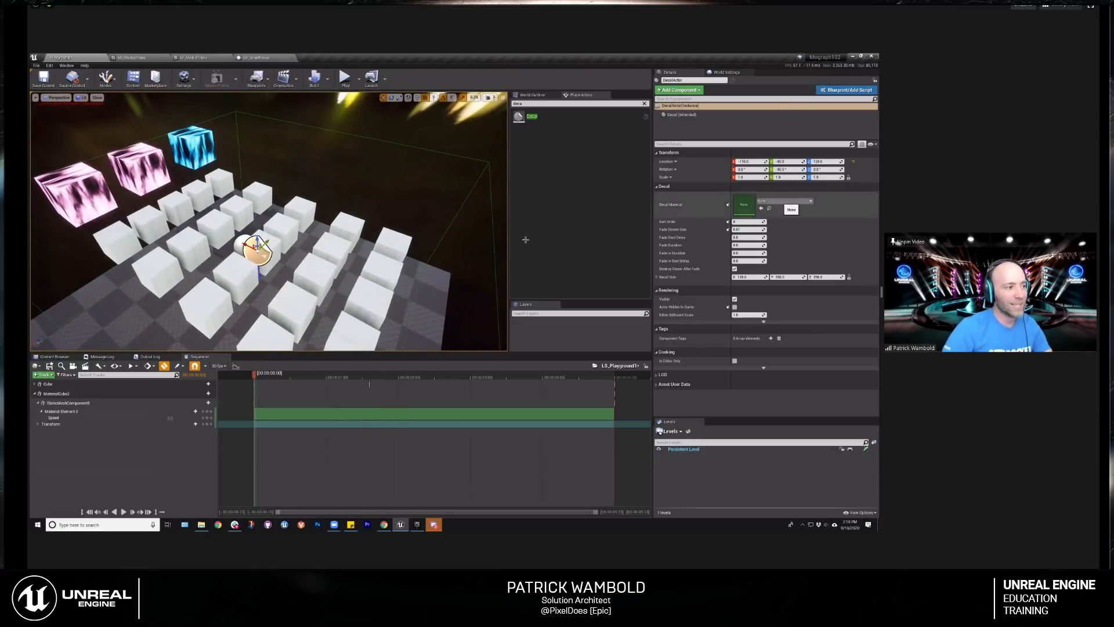
pyautogui.moveTo(325, 232); pyautogui.dragTo(283, 235, button='right')
pyautogui.press('w')
pyautogui.press('s')
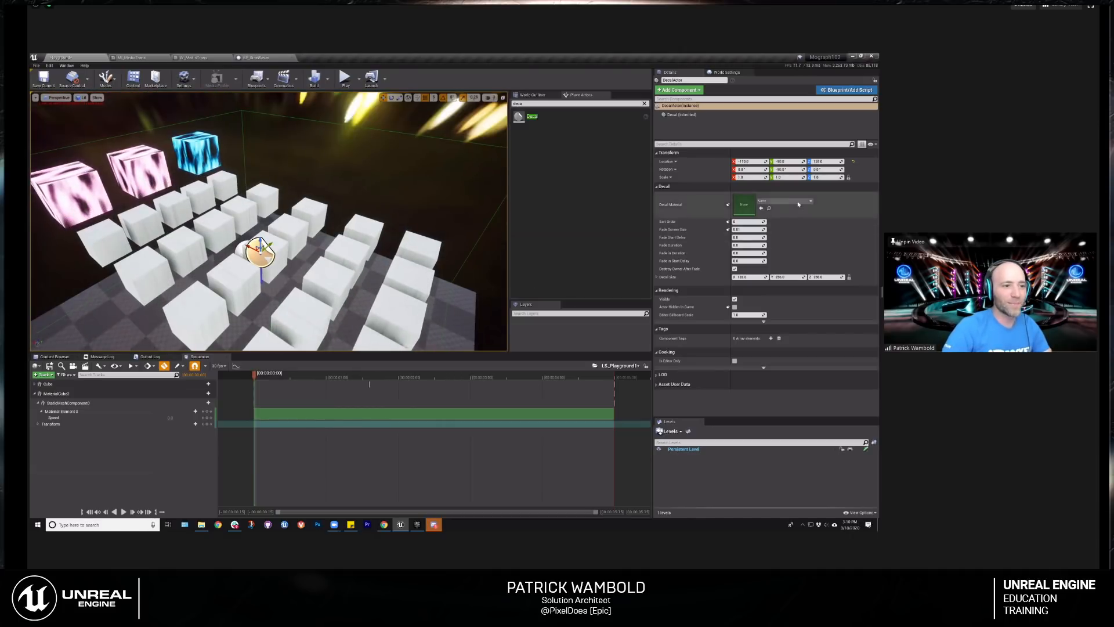
# Step: Include engine content in the material search and assign M_ColorGrid as the decal's Decal Material
pyautogui.click(783, 201)
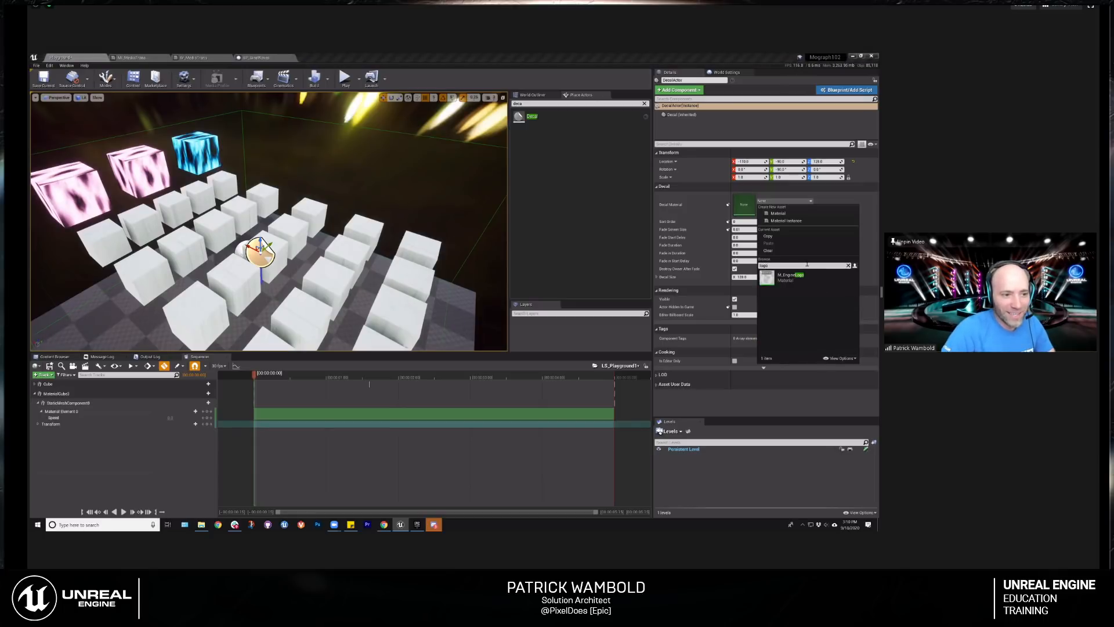
pyautogui.click(840, 358)
pyautogui.click(825, 291)
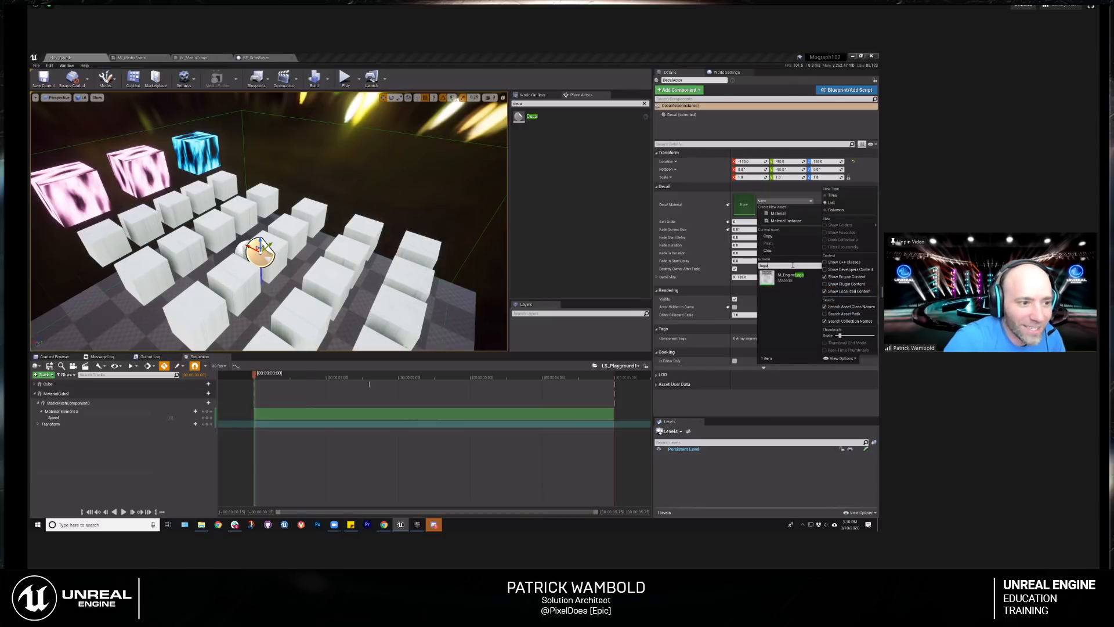
pyautogui.write('d')
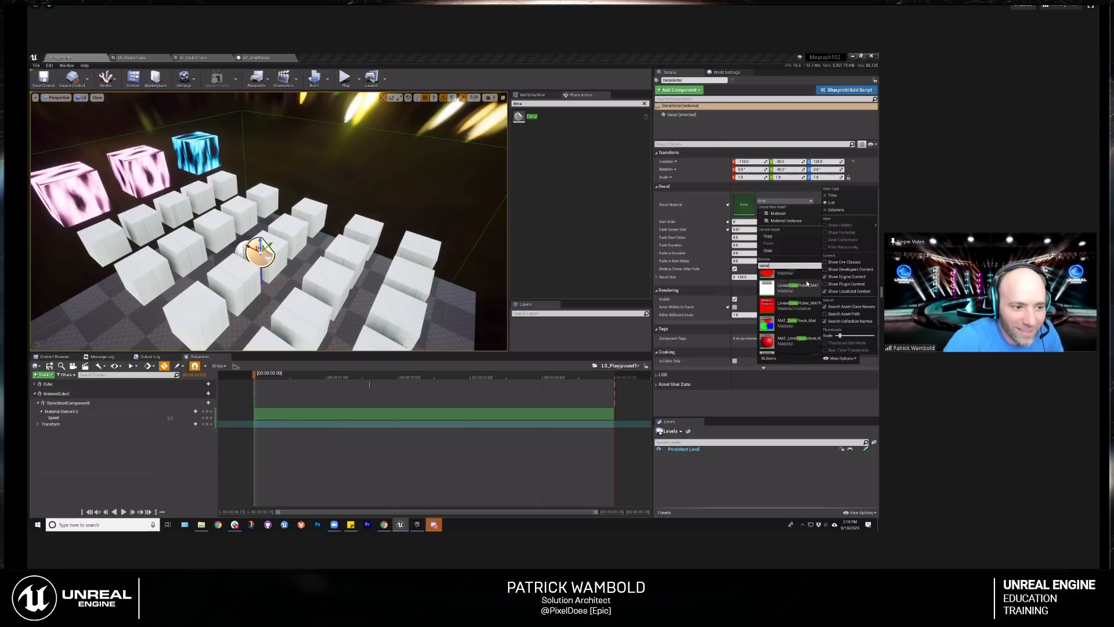
pyautogui.scroll(-5, 806, 285)
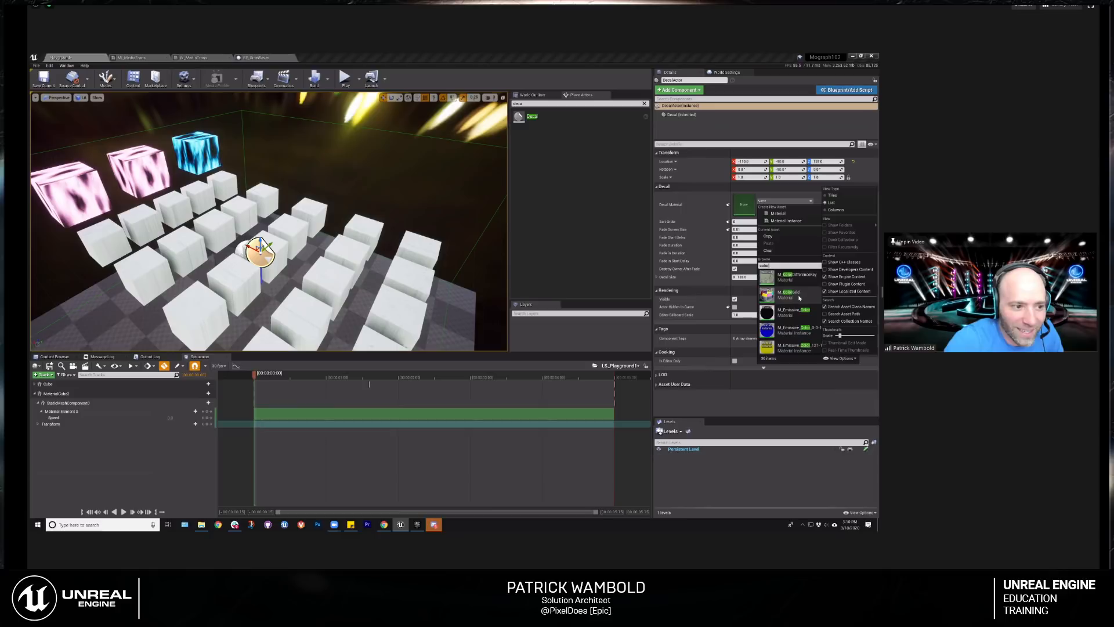
pyautogui.click(793, 296)
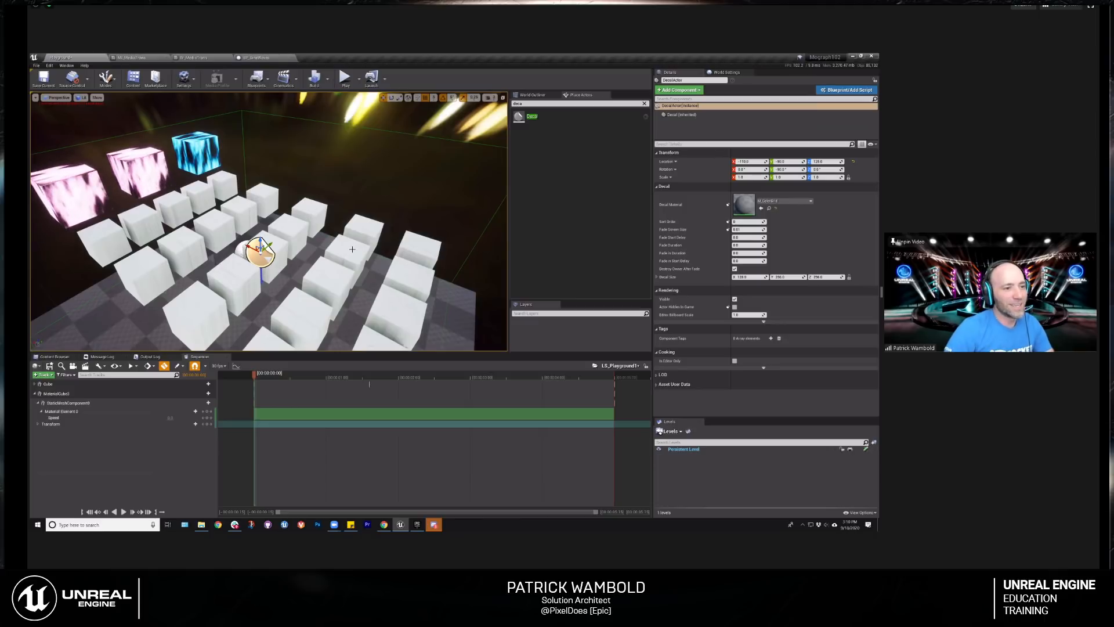
# Step: Raise the decal slightly, inspect its projection over the cubes and select the DecalActor instance
pyautogui.moveTo(352, 243)
pyautogui.mouseDown(button='right')
pyautogui.moveTo(331, 258)
pyautogui.moveTo(353, 256)
pyautogui.mouseUp(button='right')
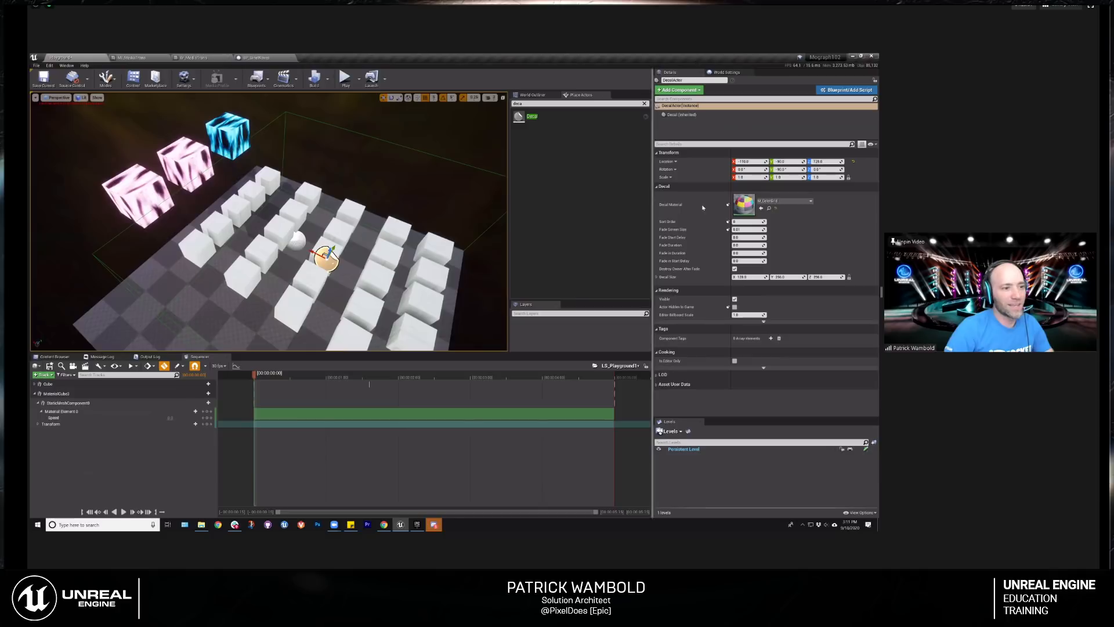
pyautogui.moveTo(330, 250)
pyautogui.mouseDown()
pyautogui.moveTo(357, 169)
pyautogui.moveTo(318, 293)
pyautogui.moveTo(333, 248)
pyautogui.mouseUp()
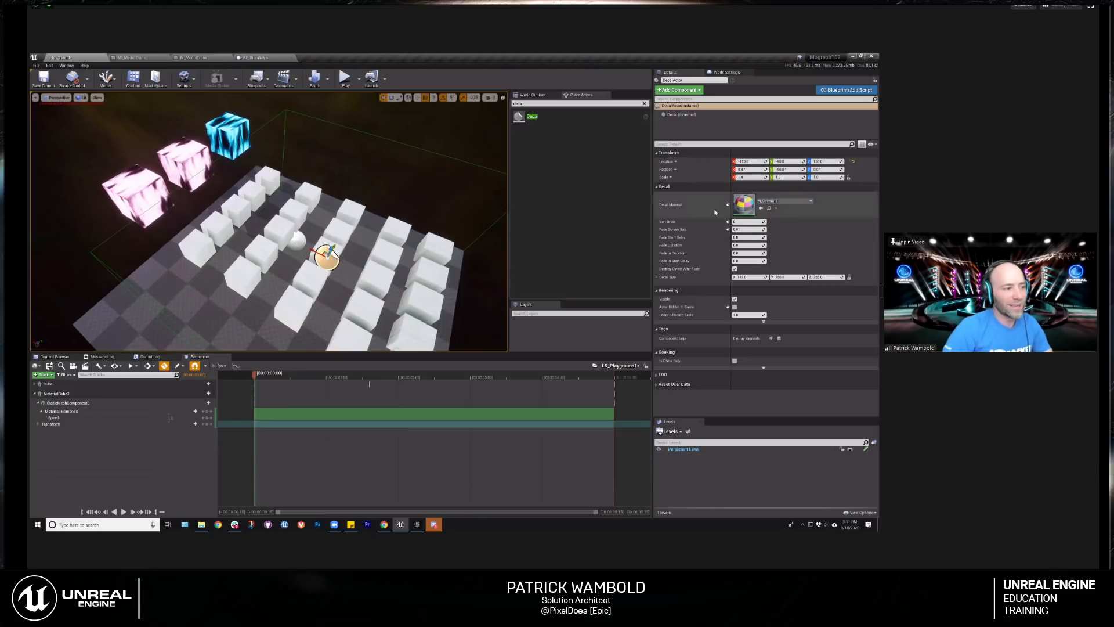
pyautogui.moveTo(328, 232); pyautogui.dragTo(348, 208, button='right')
pyautogui.click(682, 114)
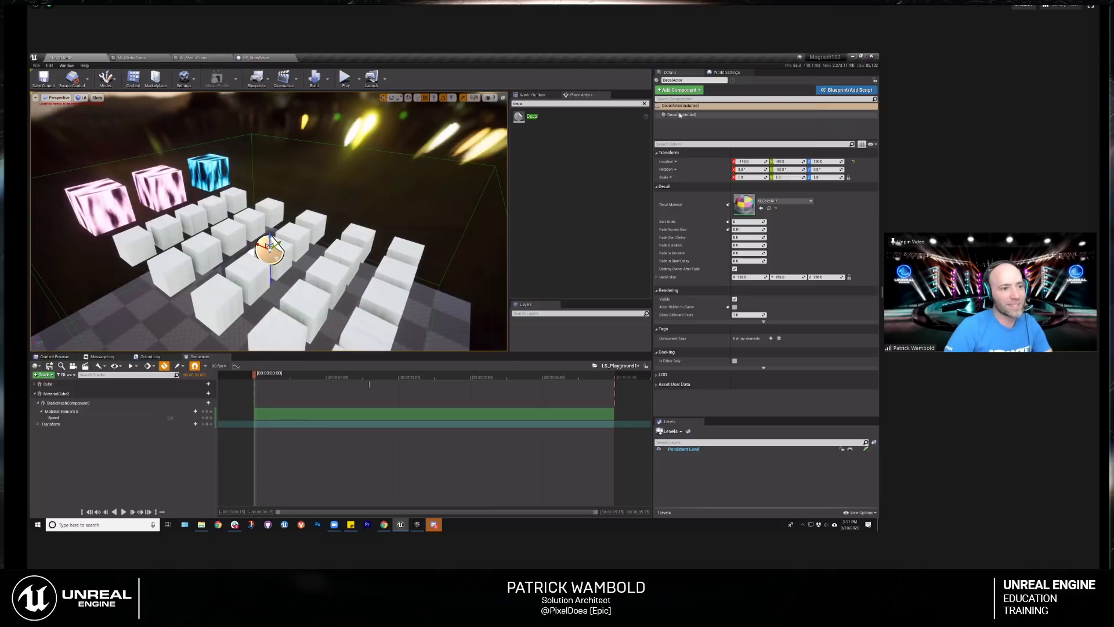
pyautogui.click(679, 106)
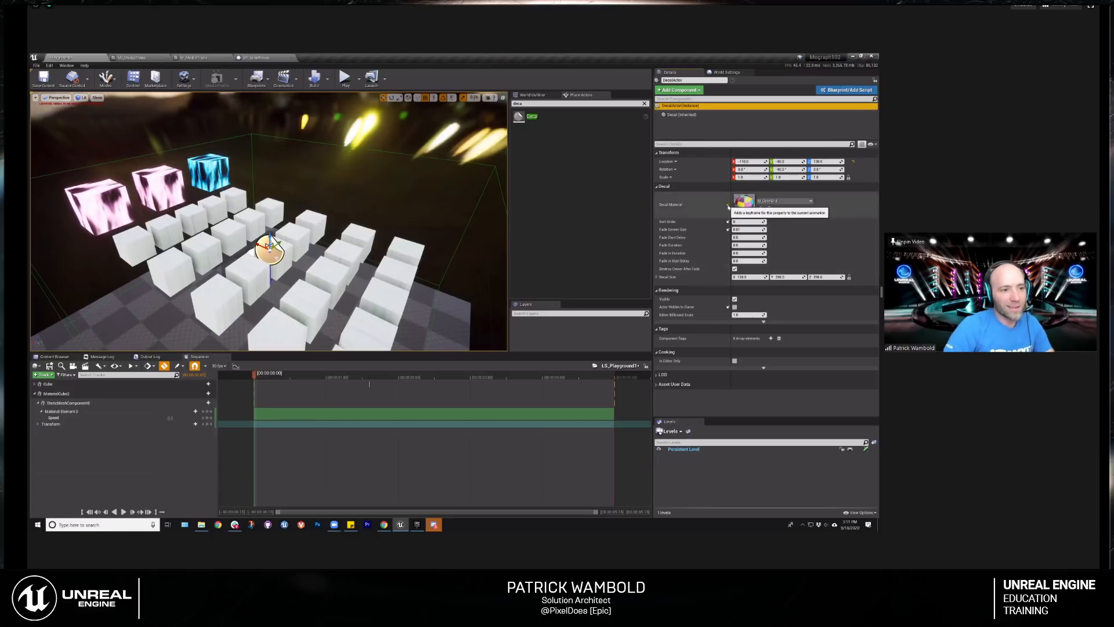
# Step: Browse the available decal materials, search them for "grid" and leave the list without picking another one
pyautogui.click(804, 201)
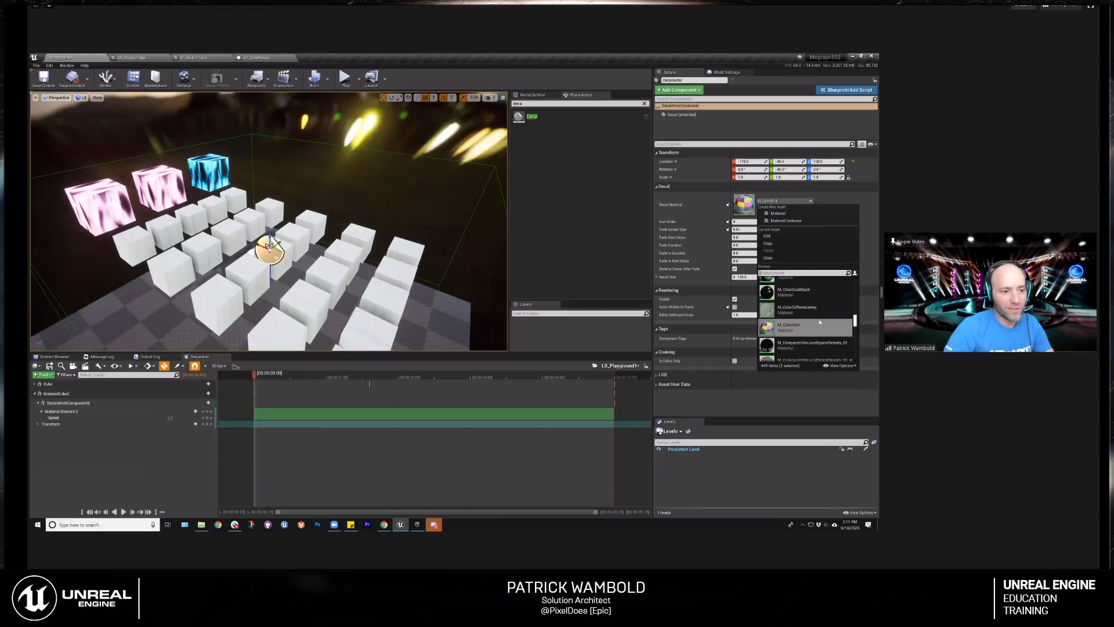
pyautogui.scroll(-2, 804, 312)
pyautogui.scroll(-10, 803, 312)
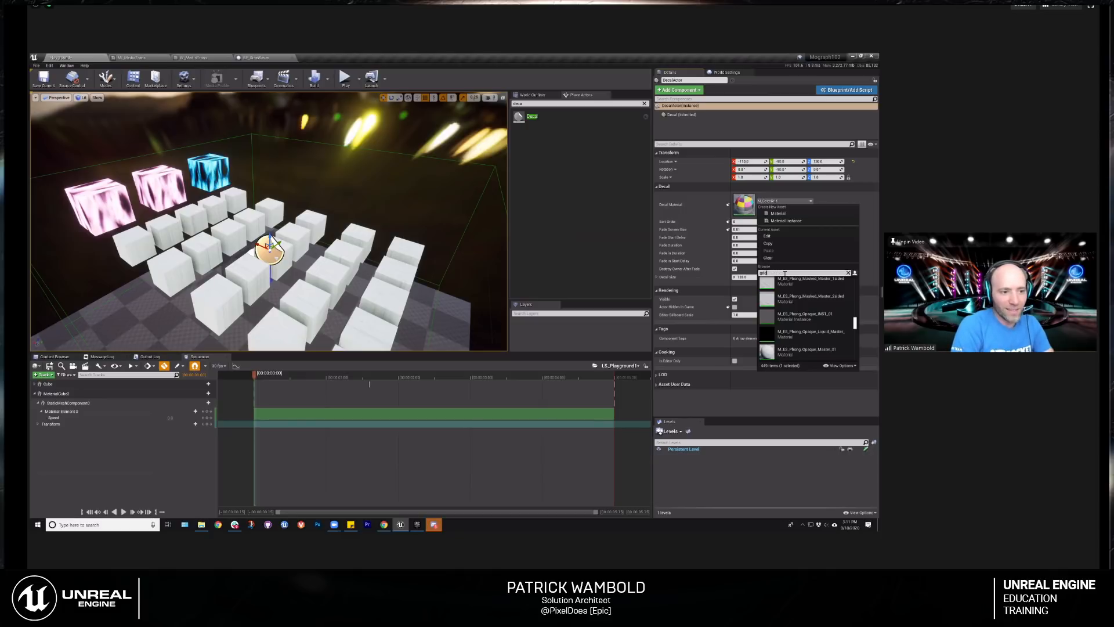
pyautogui.scroll(2, 824, 329)
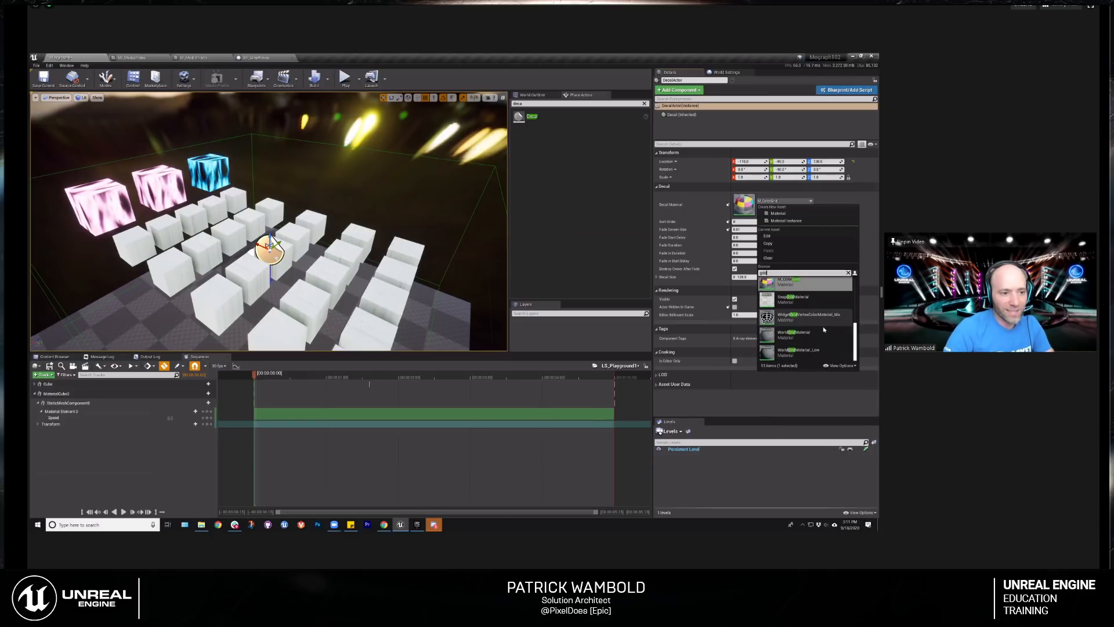
pyautogui.press('BackSpace')
pyautogui.press('BackSpace')
pyautogui.press('BackSpace')
pyautogui.press('BackSpace')
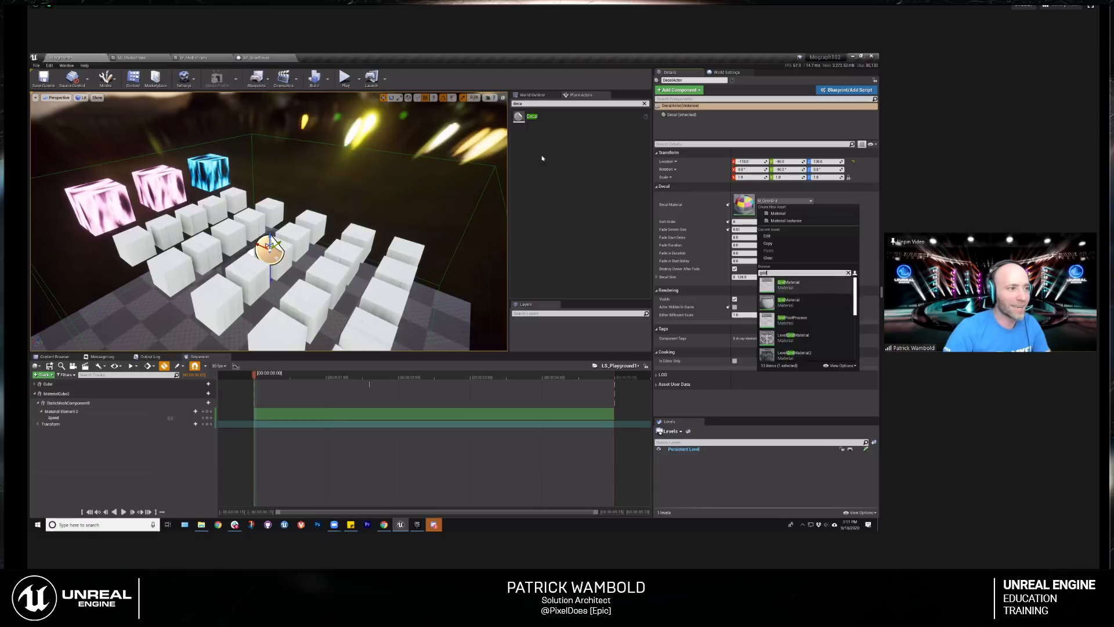
pyautogui.click(532, 96)
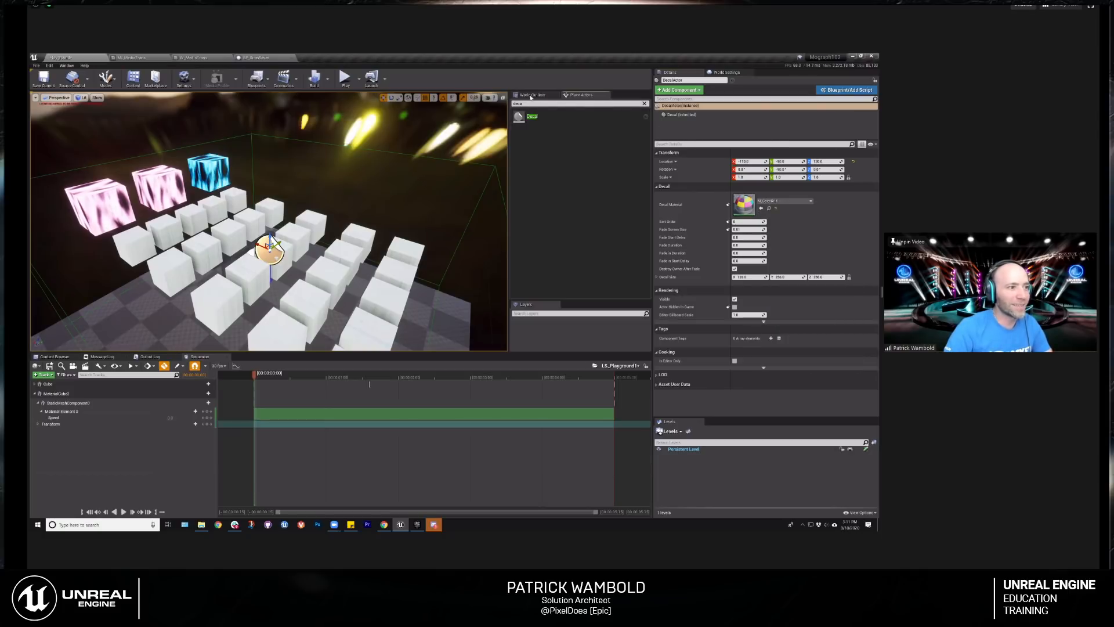
# Step: Delete the DecalActor from the level using its World Outliner entry
pyautogui.click(532, 95)
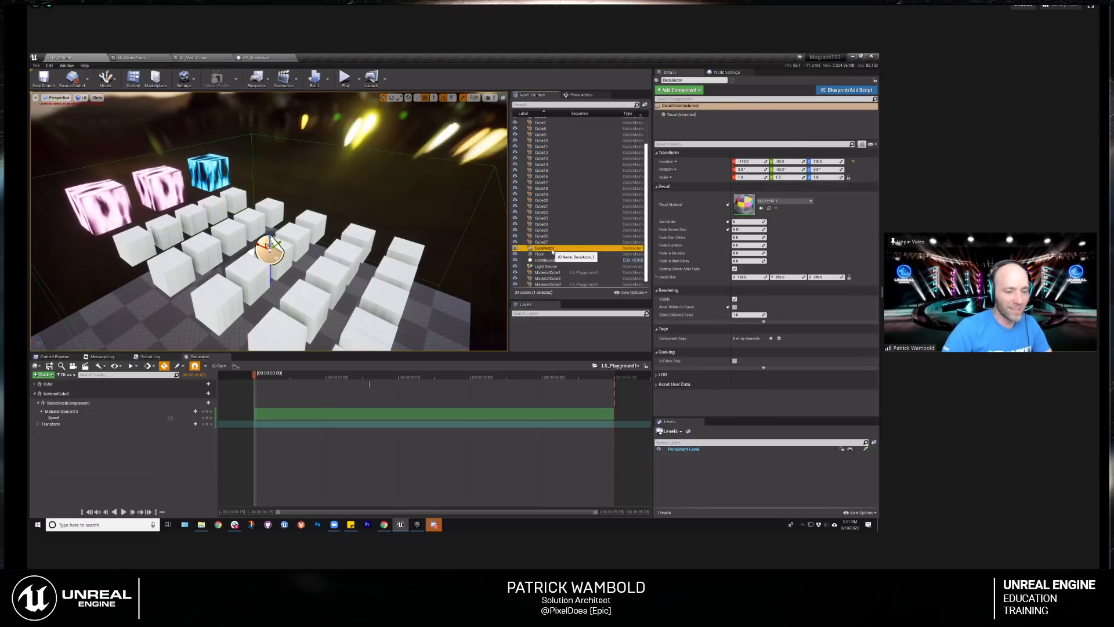
pyautogui.press('Delete')
pyautogui.moveTo(375, 216)
pyautogui.mouseDown(button='right')
pyautogui.moveTo(355, 221)
pyautogui.moveTo(375, 216)
pyautogui.mouseUp(button='right')
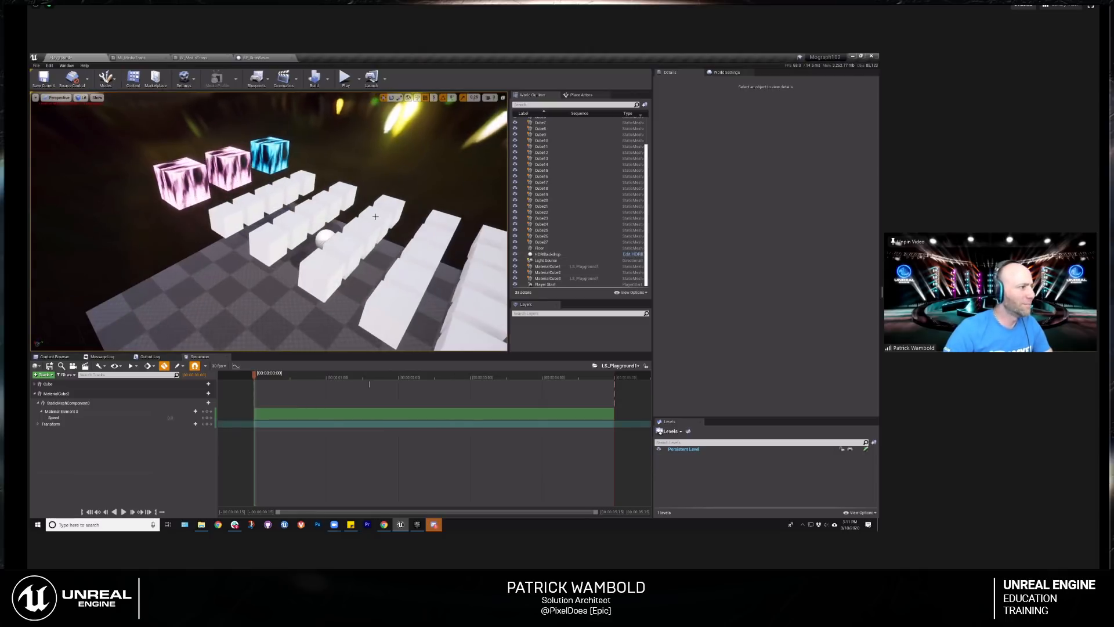
# Step: Browse the project's Sequencer and Widgets content folders
pyautogui.click(55, 356)
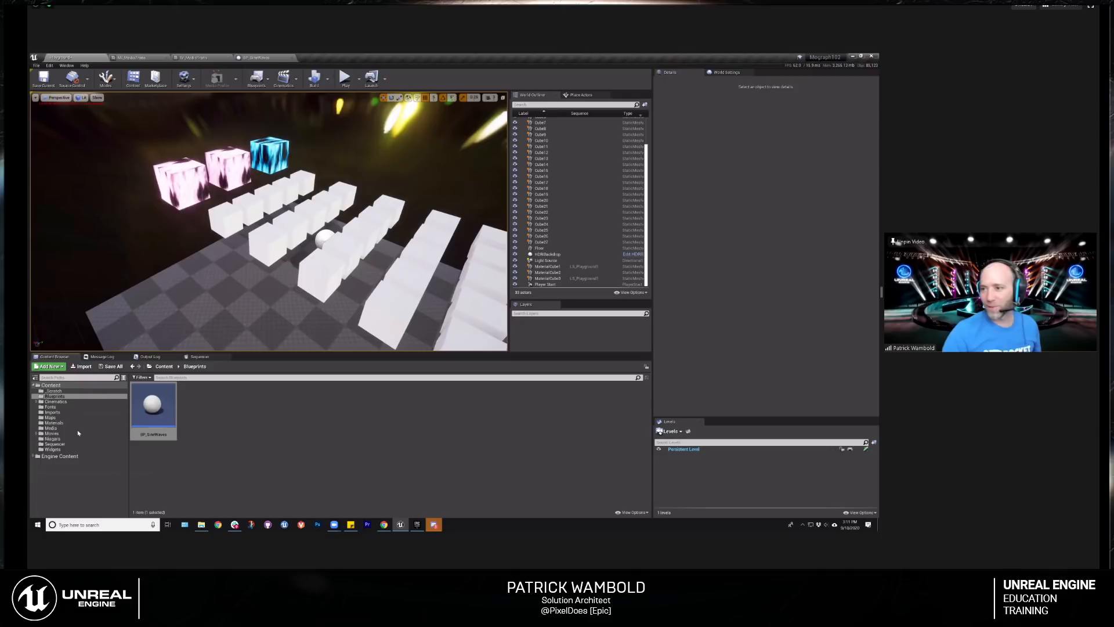
pyautogui.click(81, 444)
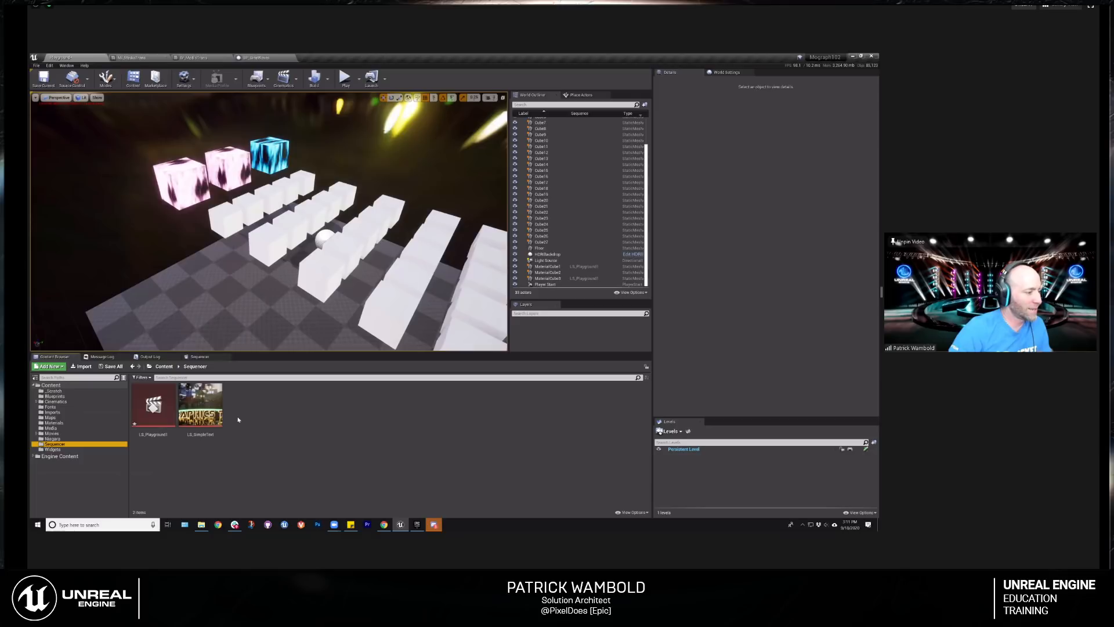
pyautogui.click(78, 450)
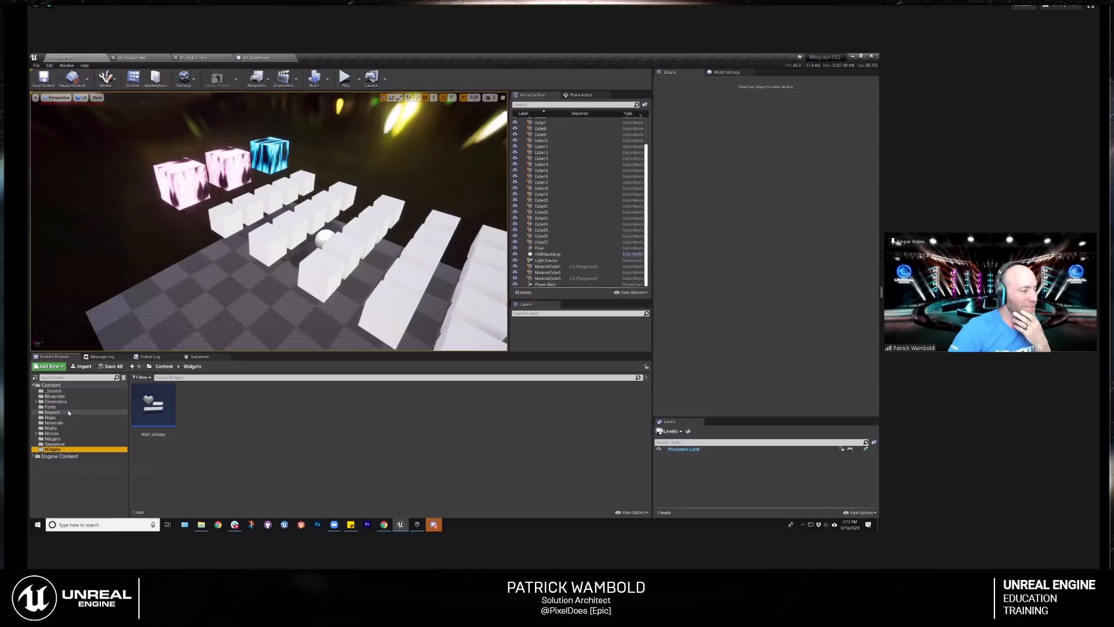
# Step: Open the Movie Render Queue, add a level sequence as a render job and expand the job's target map
pyautogui.click(69, 66)
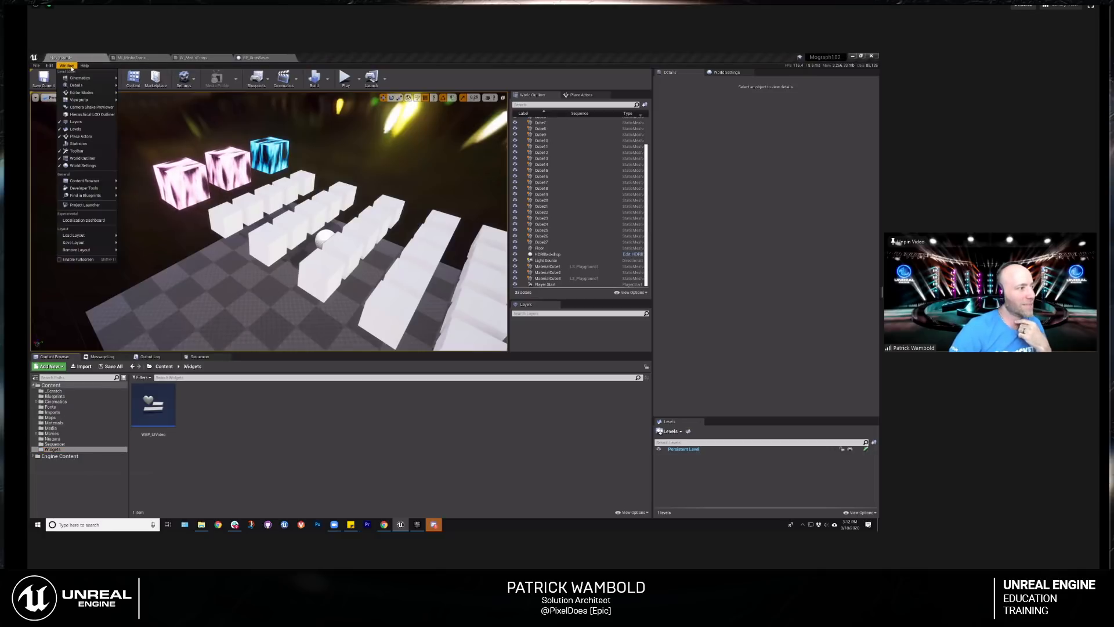
pyautogui.moveTo(74, 78)
pyautogui.click(130, 78)
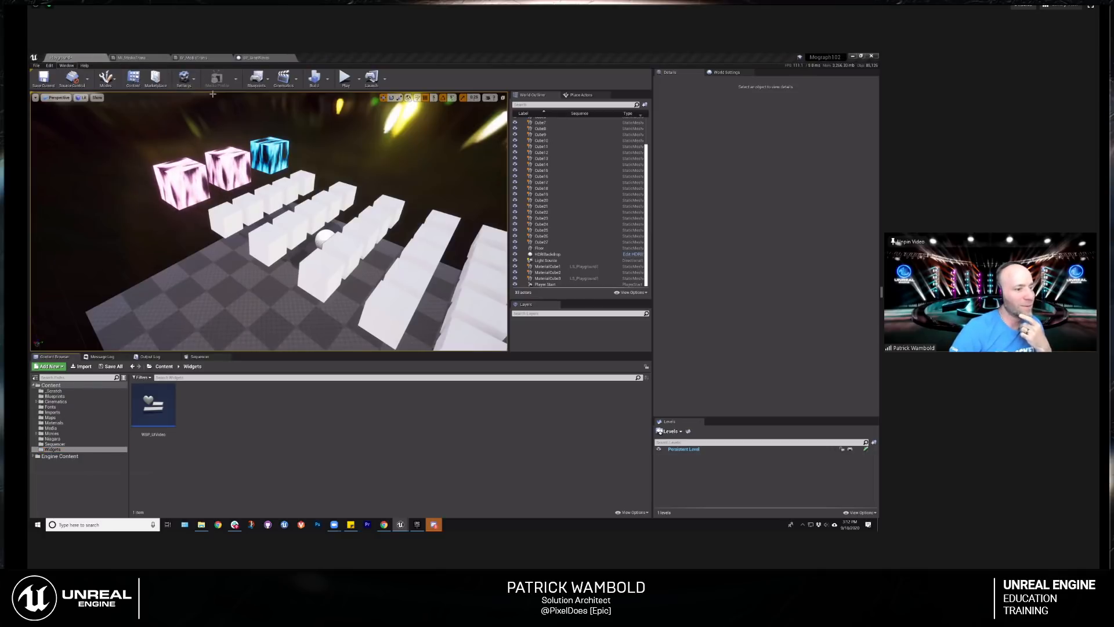
pyautogui.moveTo(328, 141); pyautogui.dragTo(406, 163)
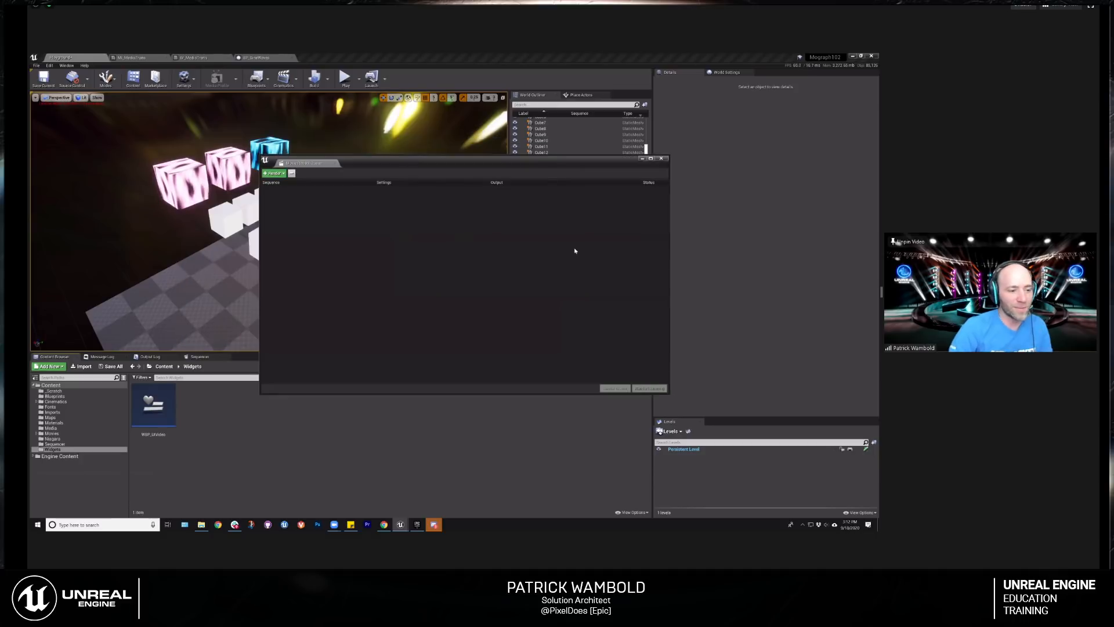
pyautogui.click(284, 177)
pyautogui.click(284, 206)
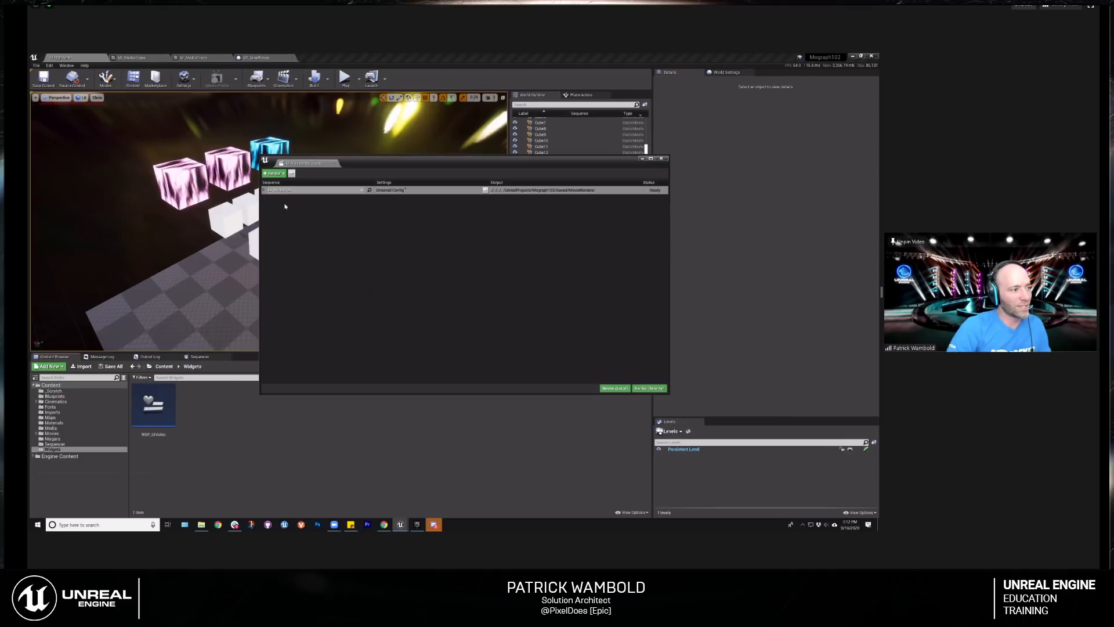
pyautogui.click(264, 190)
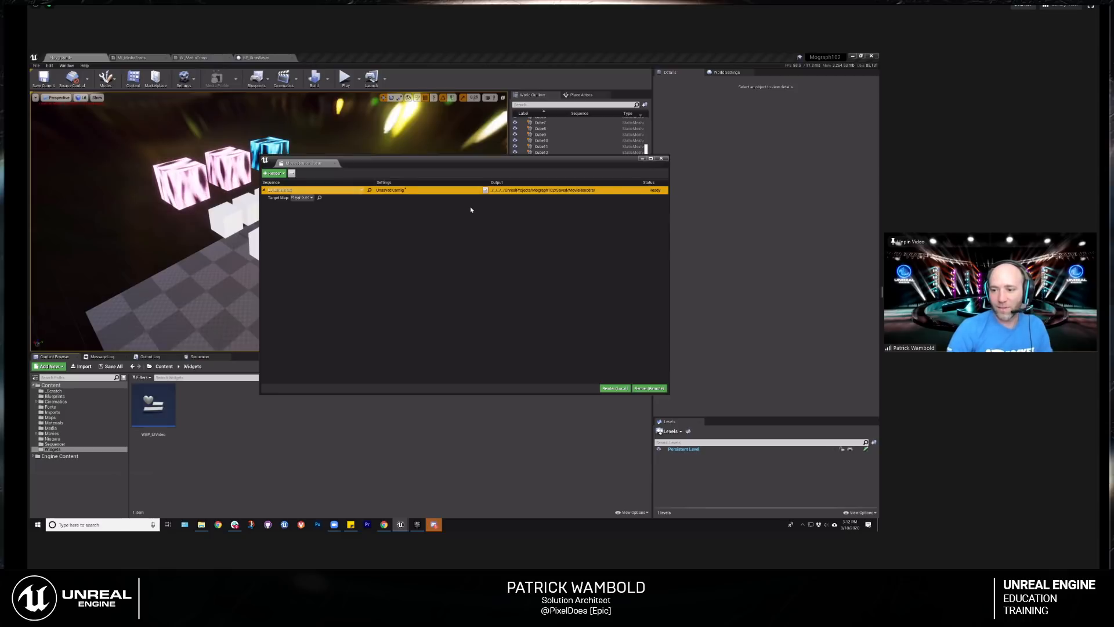
pyautogui.moveTo(374, 164); pyautogui.dragTo(312, 144)
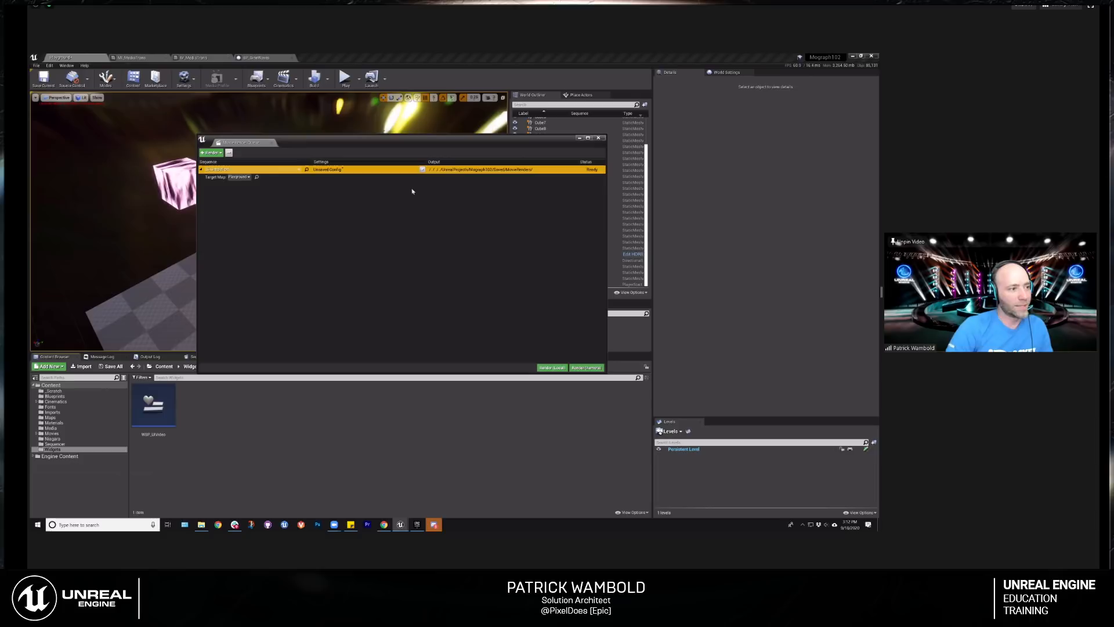
# Step: Load the SingleShotJPG preset into the render job's settings and review its Anti-aliasing and Camera settings
pyautogui.click(323, 169)
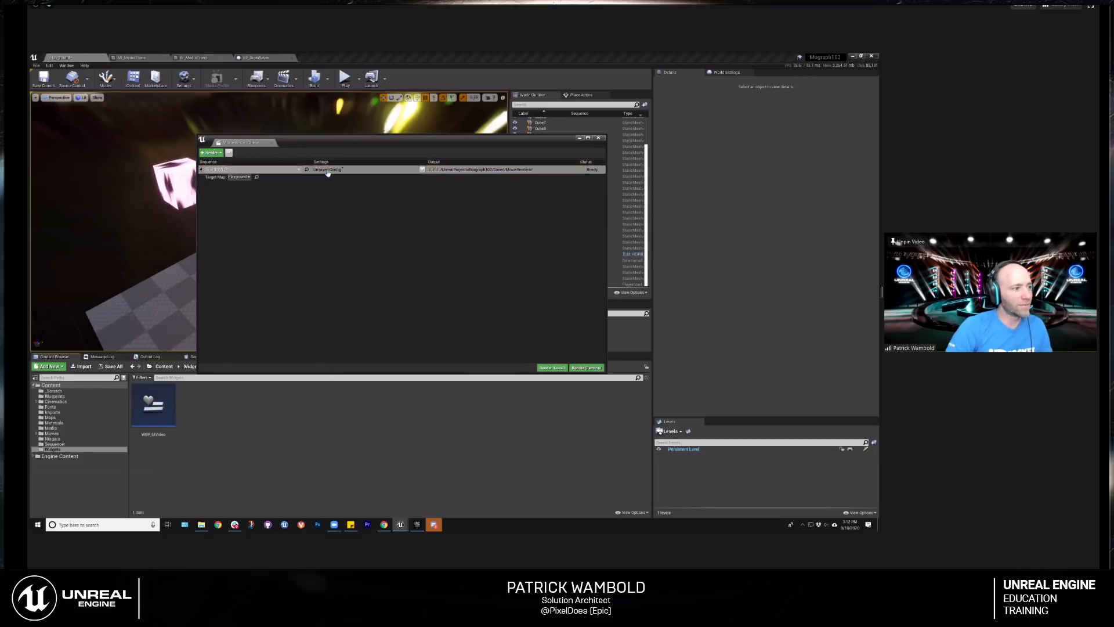
pyautogui.click(377, 195)
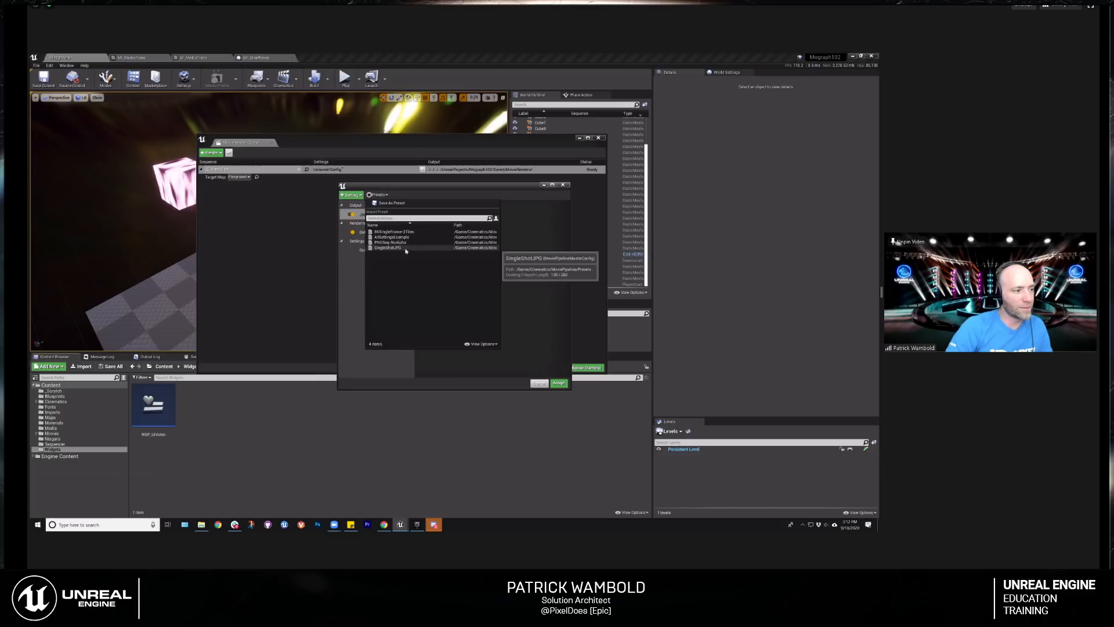
pyautogui.click(405, 248)
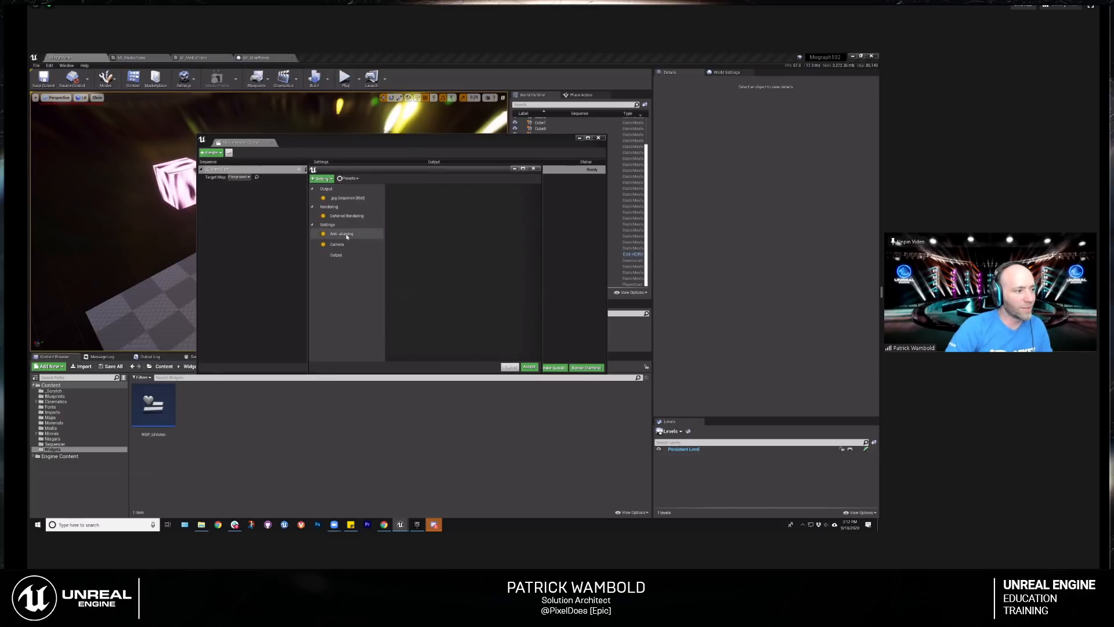
pyautogui.click(354, 235)
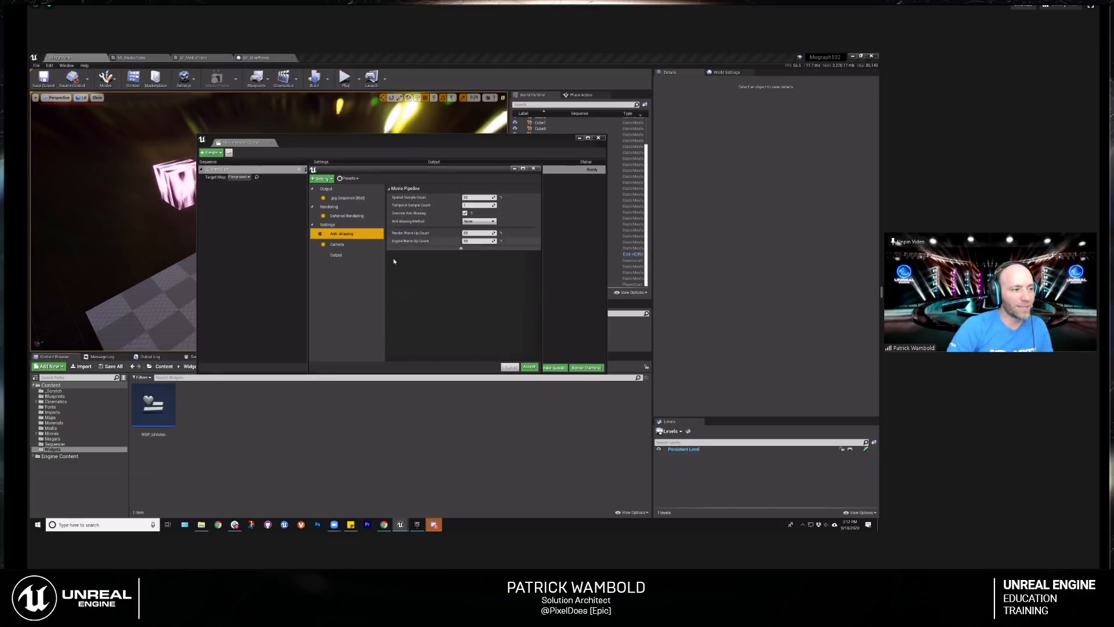
pyautogui.click(341, 245)
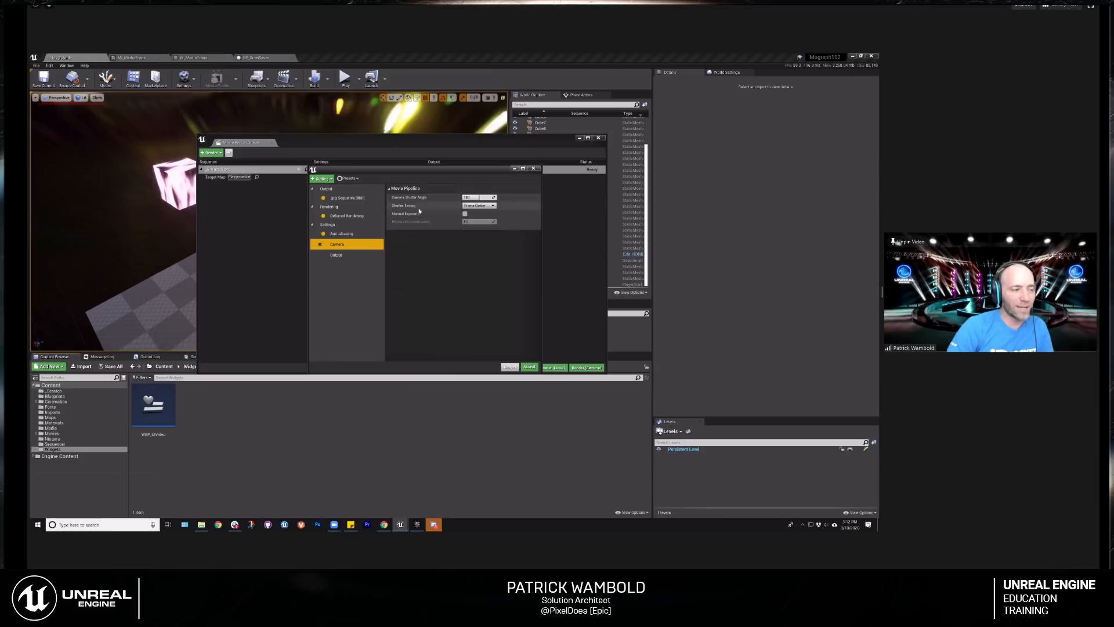
# Step: Compare the Movie Render Queue's addable settings with the render pass options offered by Custom Render Passes in the sequence's Render Movie Settings
pyautogui.click(322, 179)
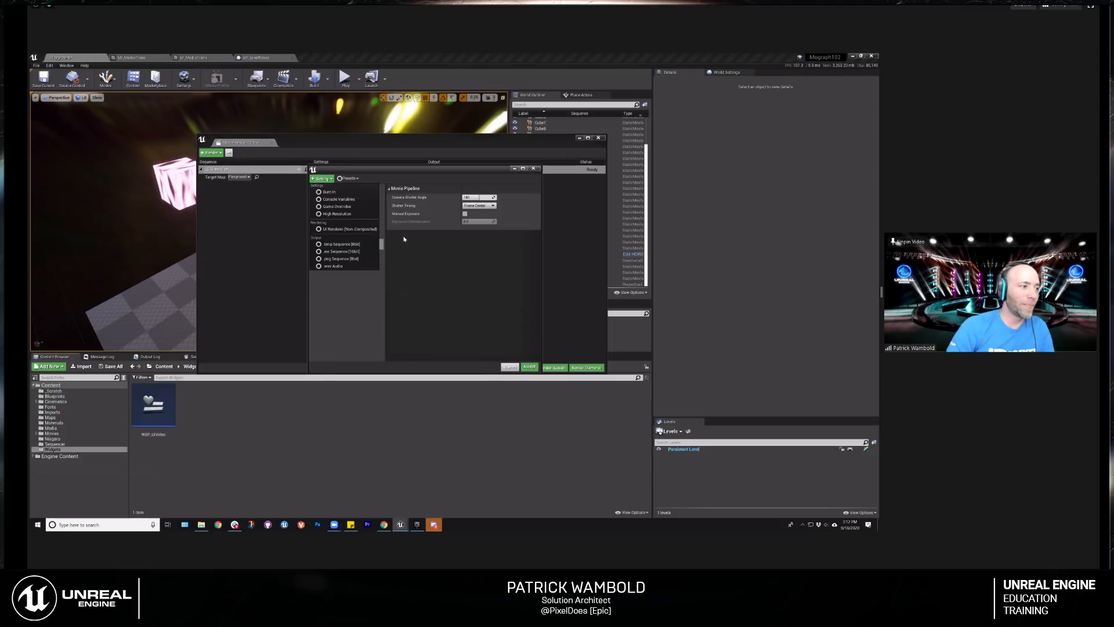
pyautogui.click(191, 357)
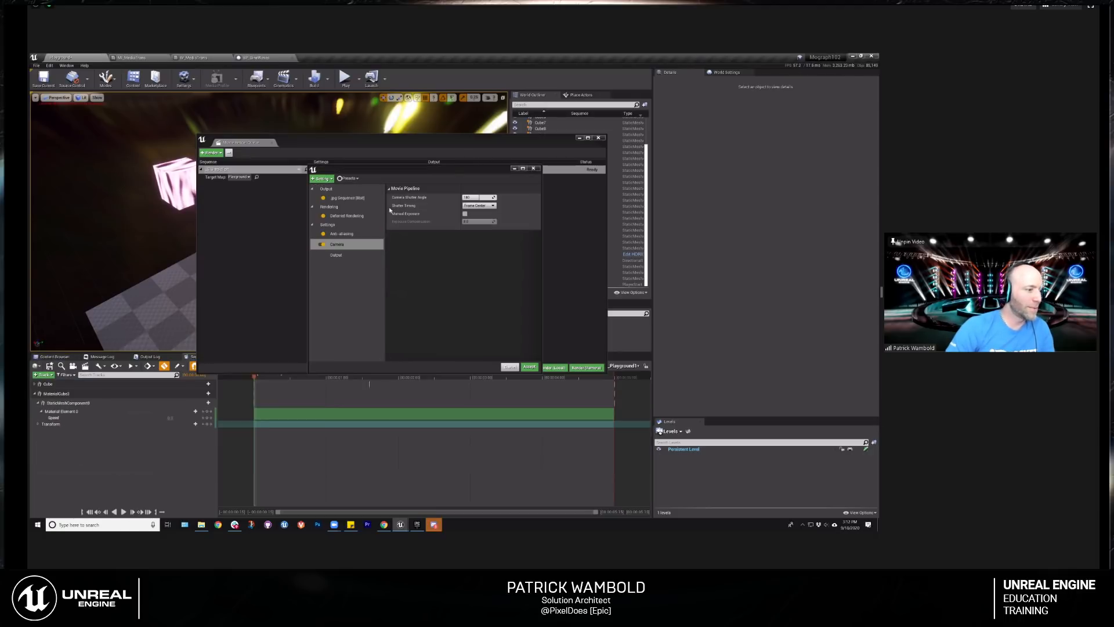
pyautogui.click(85, 366)
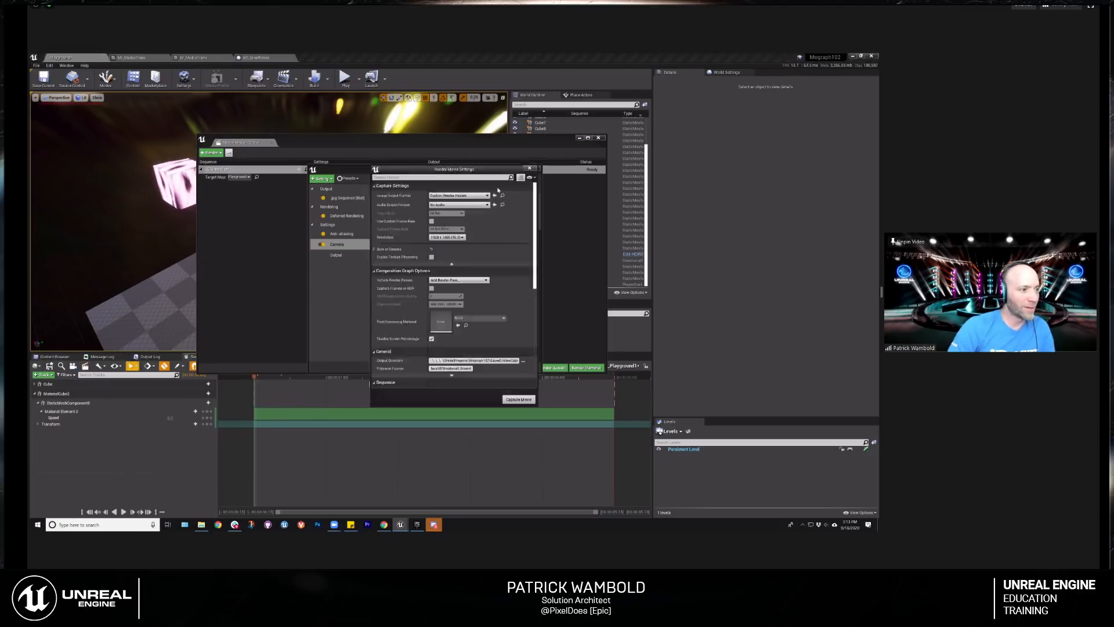
pyautogui.click(398, 224)
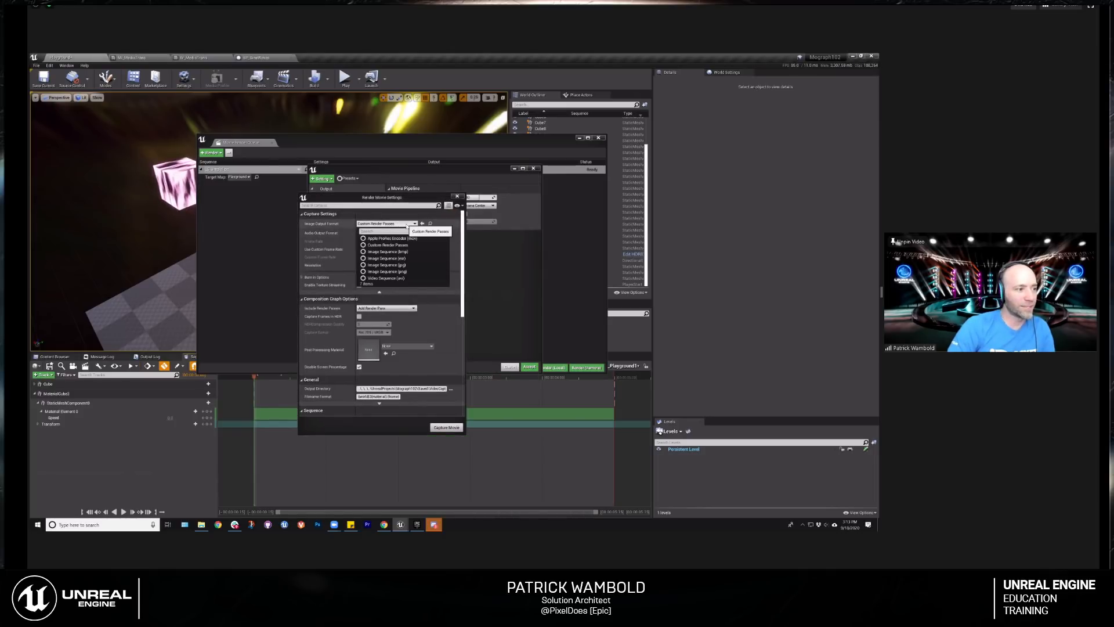
pyautogui.click(387, 244)
pyautogui.click(386, 308)
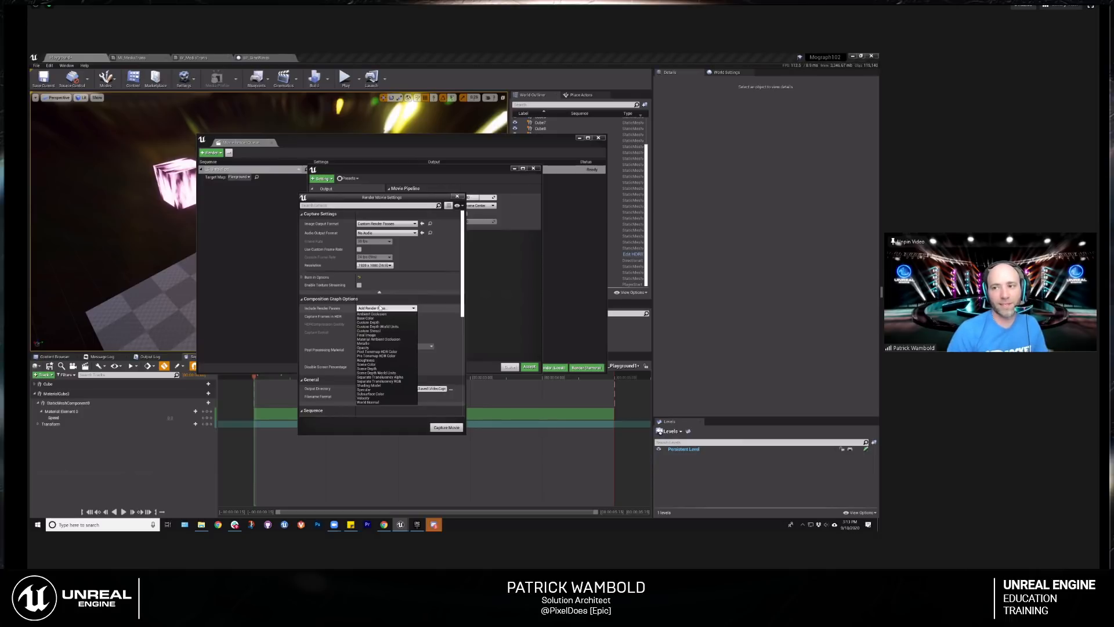
pyautogui.click(412, 310)
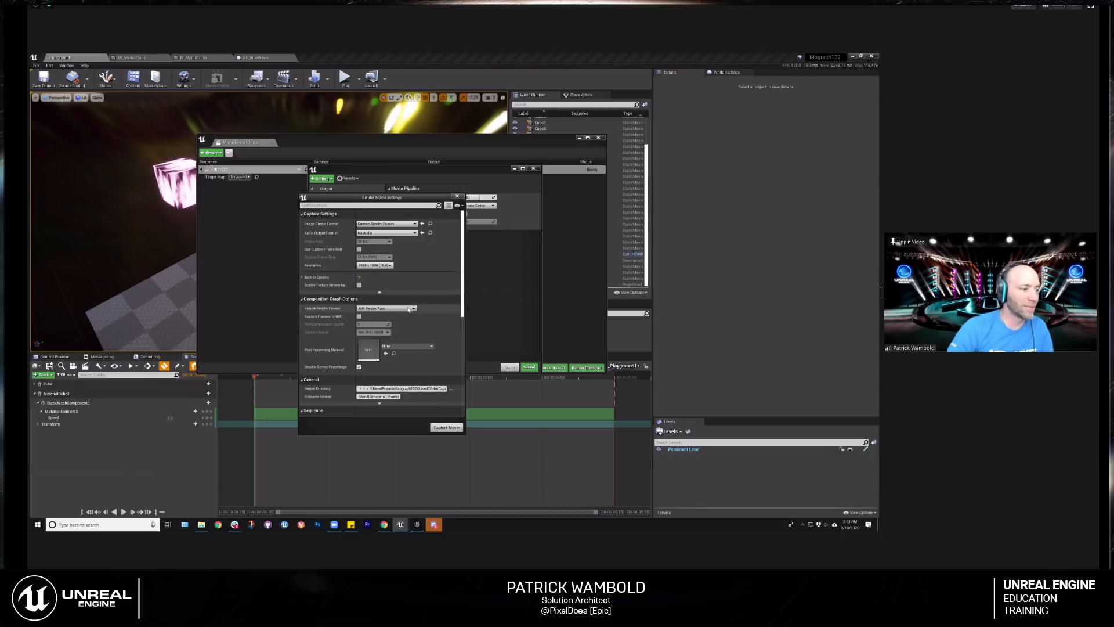
pyautogui.click(457, 196)
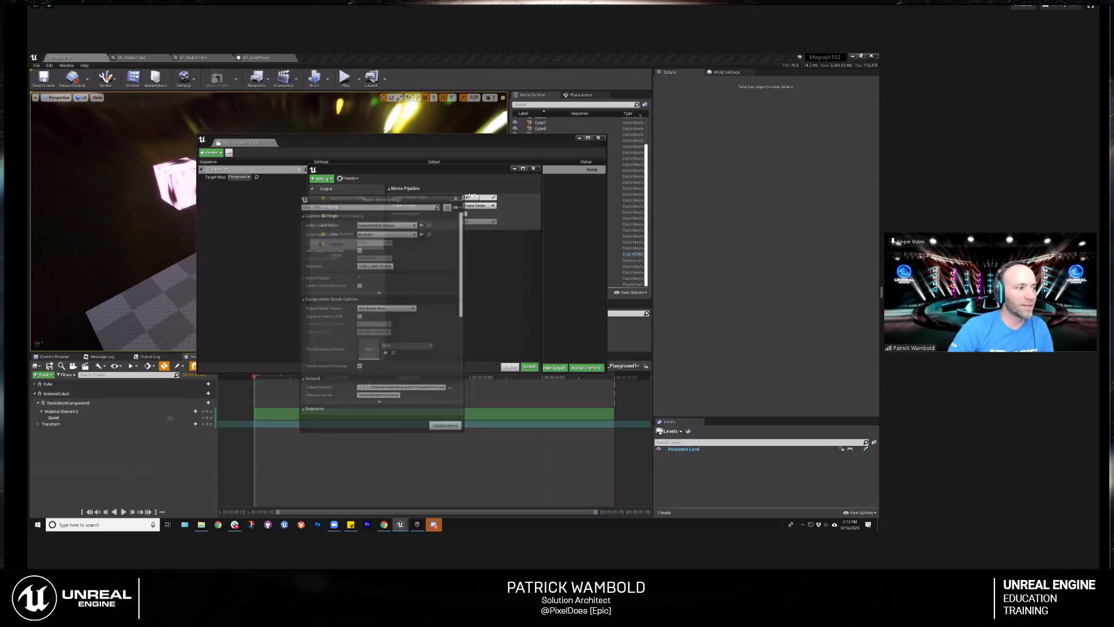
# Step: Close the render job's settings and the Movie Render Queue window
pyautogui.click(533, 169)
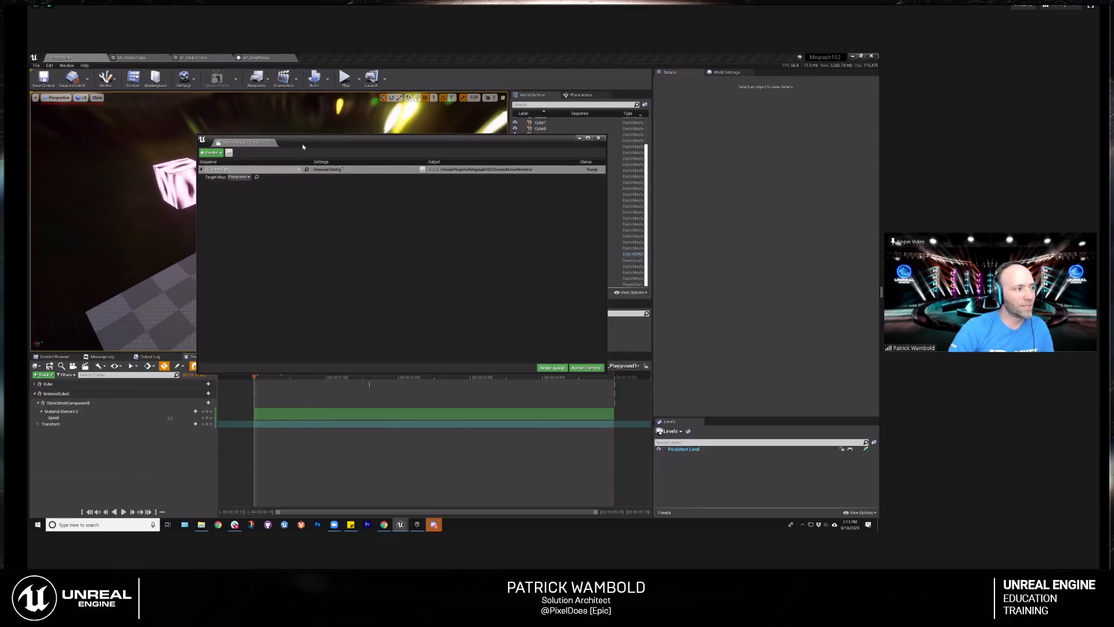
pyautogui.moveTo(302, 143); pyautogui.dragTo(288, 112)
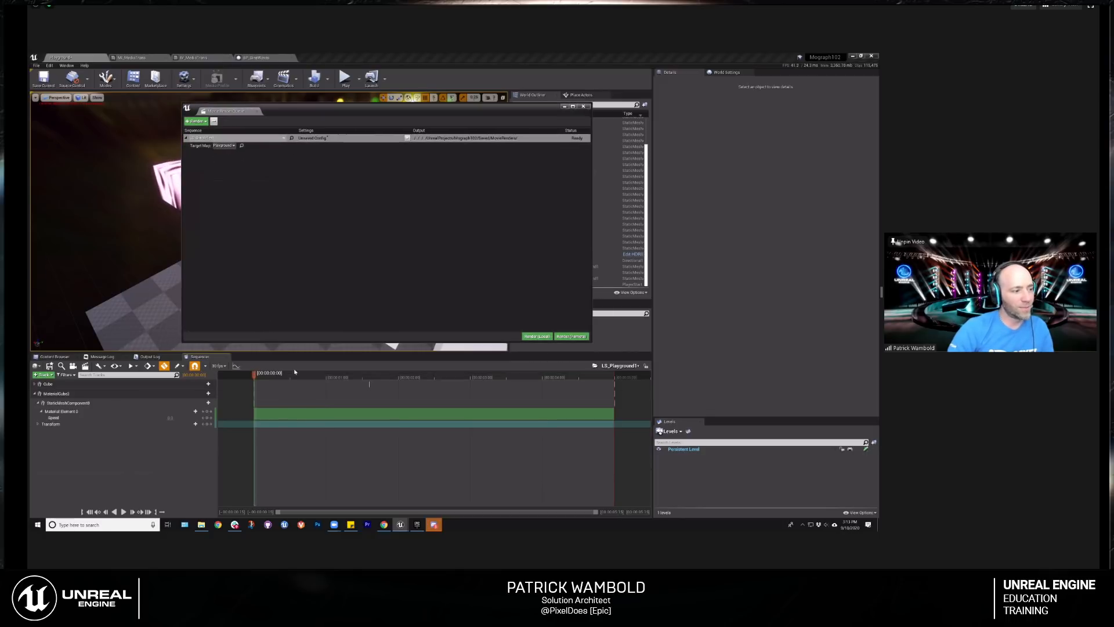
pyautogui.click(584, 107)
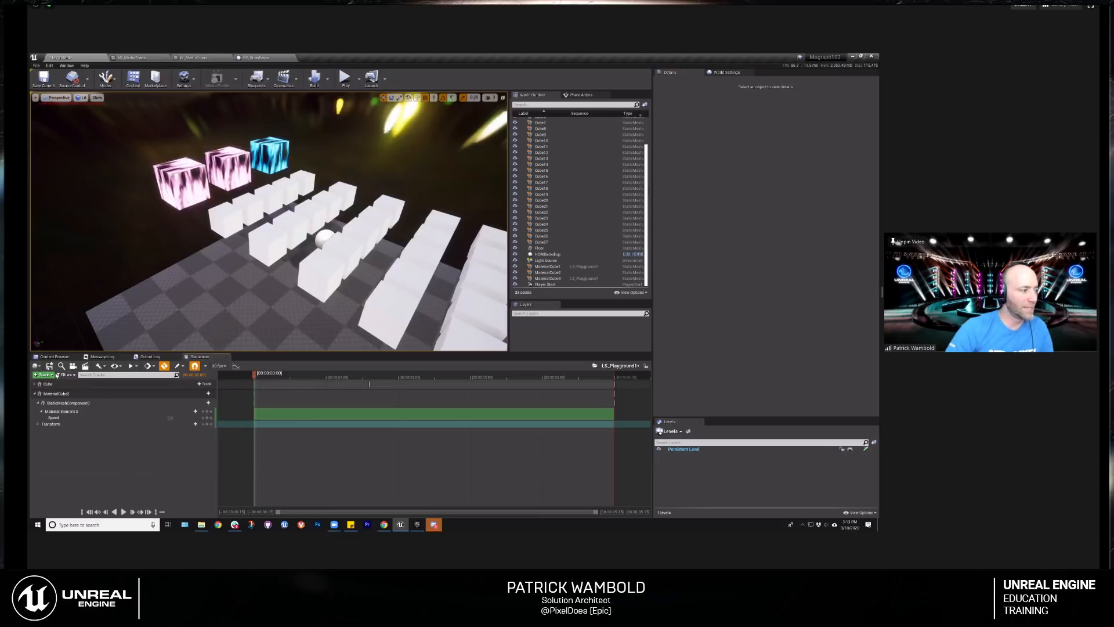
# Step: Create a level sequence named LS_Sub1 in the Sequencer content folder
pyautogui.click(55, 356)
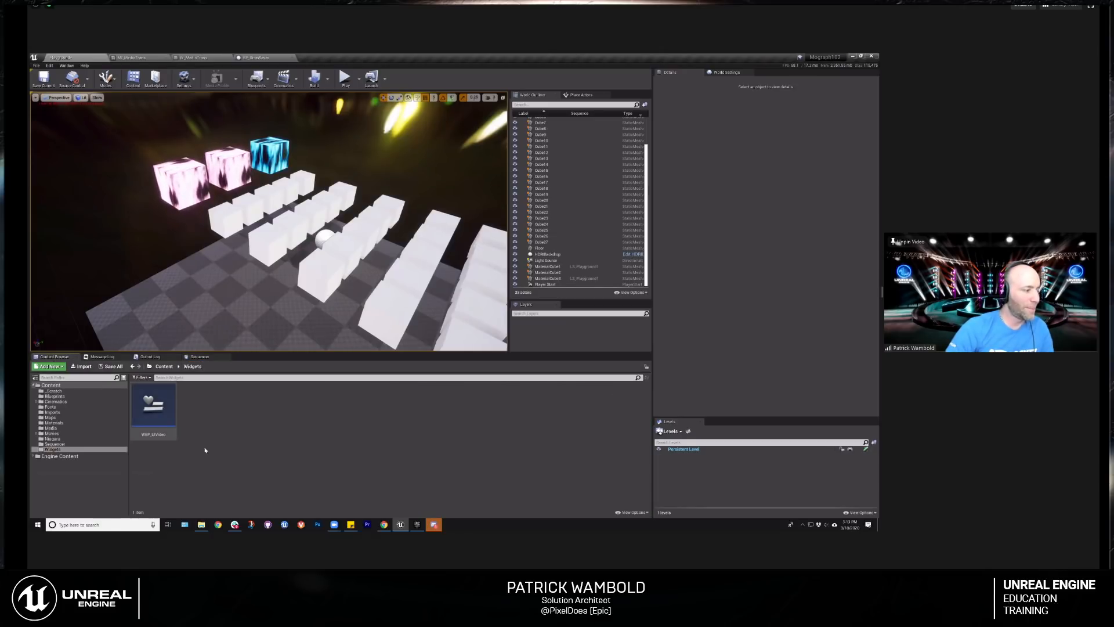
pyautogui.click(54, 444)
pyautogui.rightClick(255, 406)
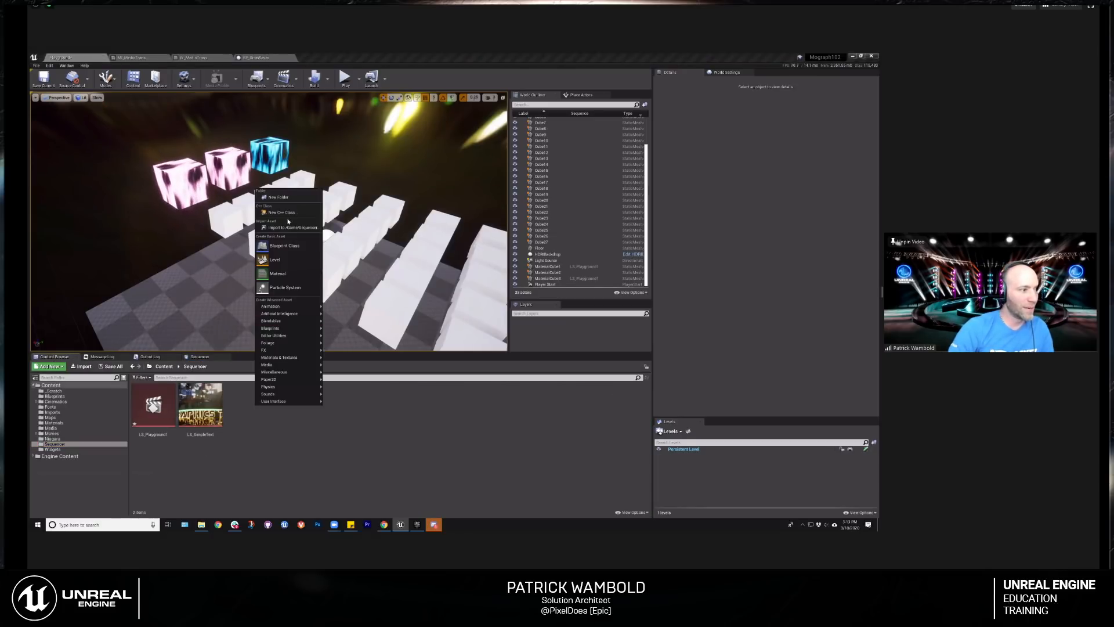
pyautogui.moveTo(291, 314)
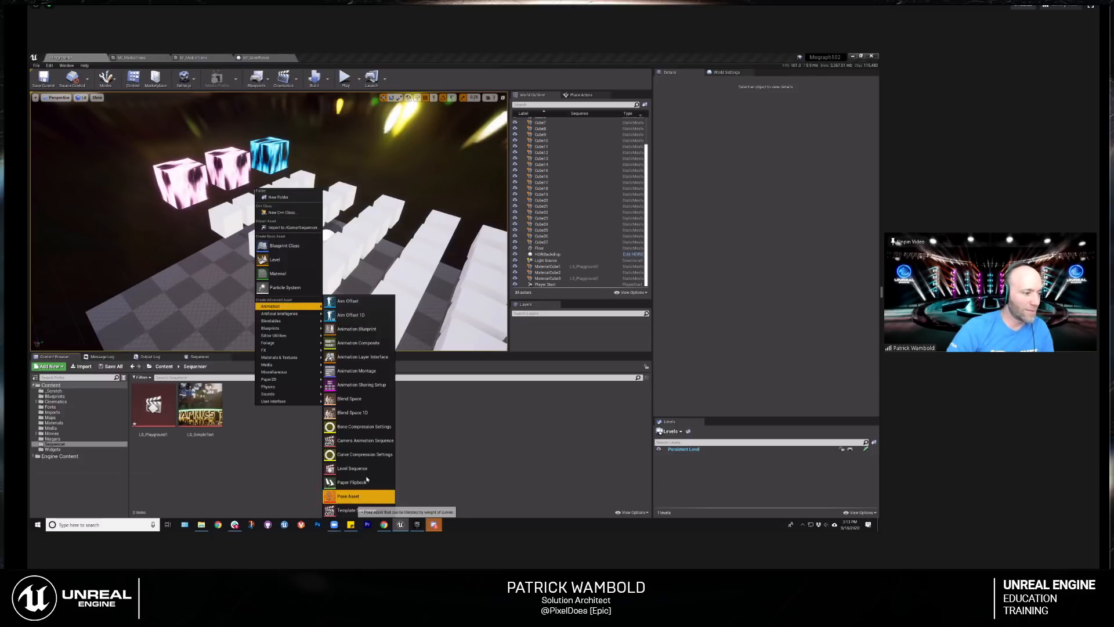
pyautogui.click(370, 471)
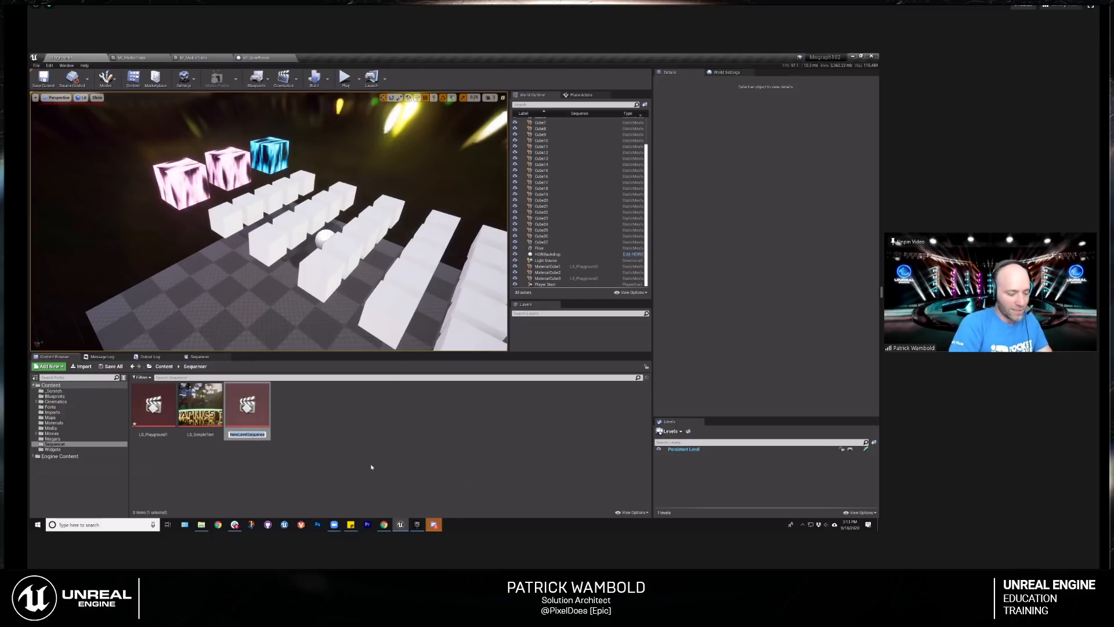
pyautogui.write('LS_Sub1')
pyautogui.press('Return')
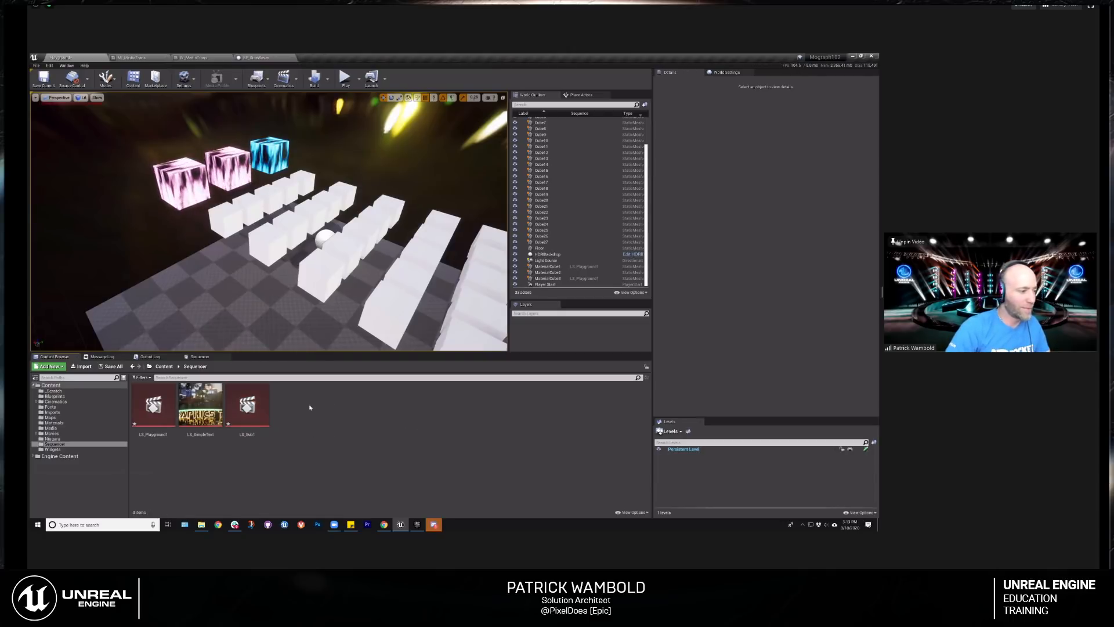
# Step: Duplicate LS_Sub1 twice to make LS_Sub2 and LS_Sub3, and save the copies
pyautogui.click(257, 407)
pyautogui.hotkey('ctrl', 'w')
pyautogui.click(408, 415)
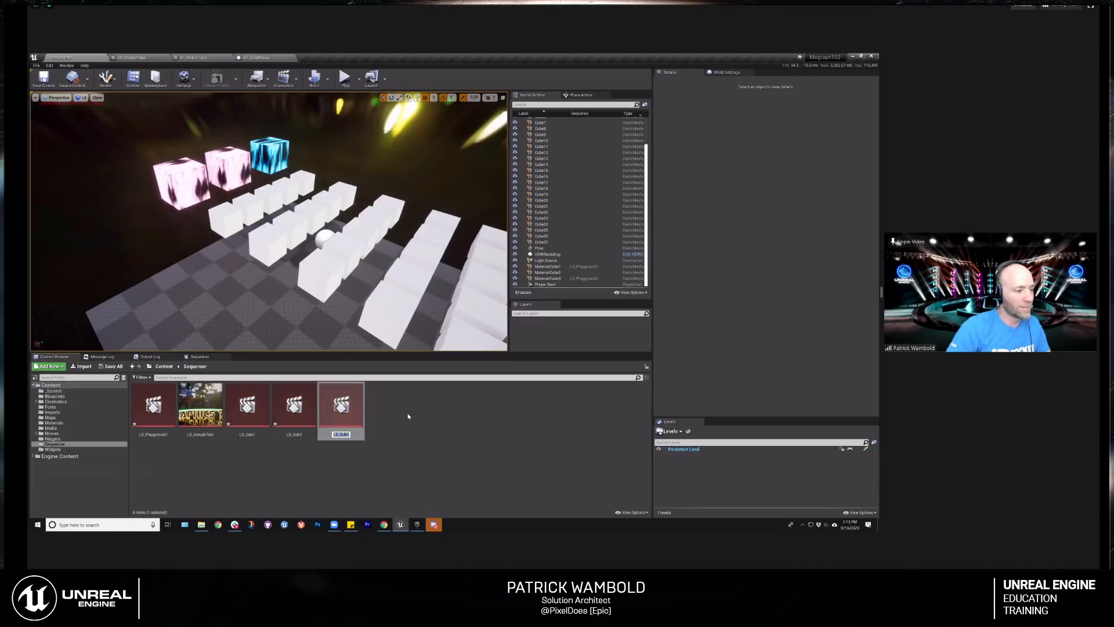
pyautogui.click(294, 408)
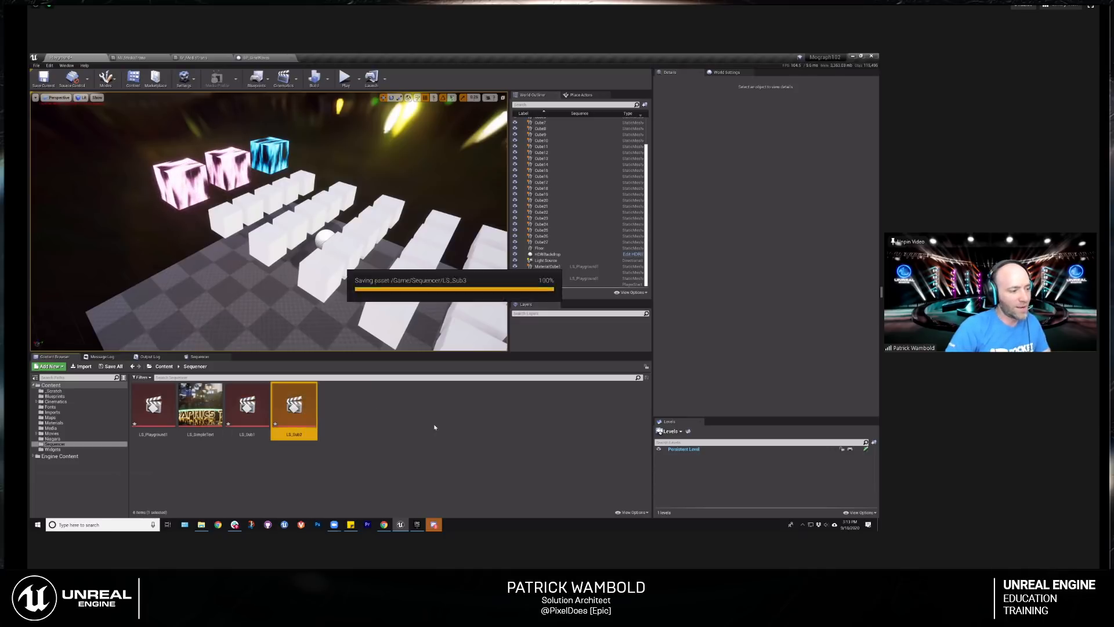
pyautogui.hotkey('ctrl', 'w')
pyautogui.click(385, 423)
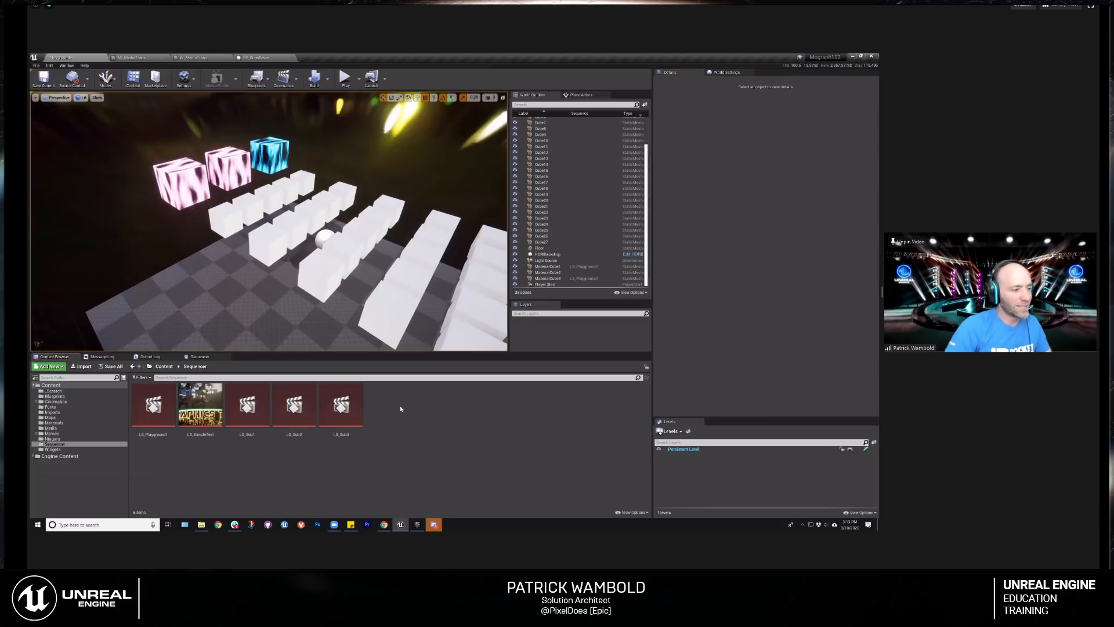
# Step: Create another level sequence named LS_Master in the Sequencer folder
pyautogui.rightClick(400, 406)
pyautogui.moveTo(430, 307)
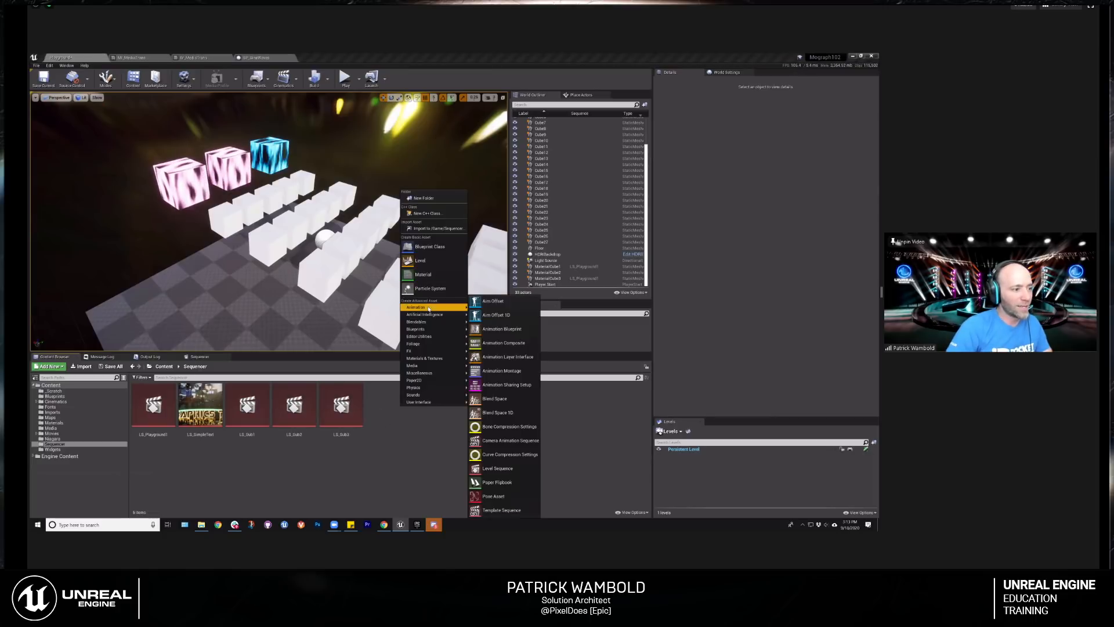
pyautogui.click(498, 469)
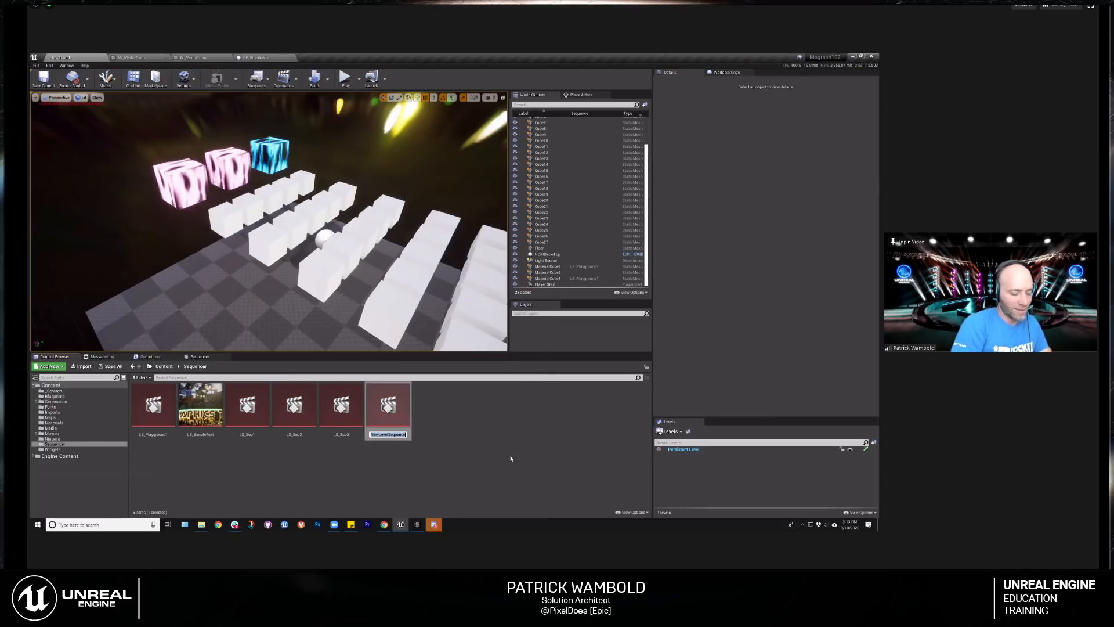
pyautogui.press('BackSpace')
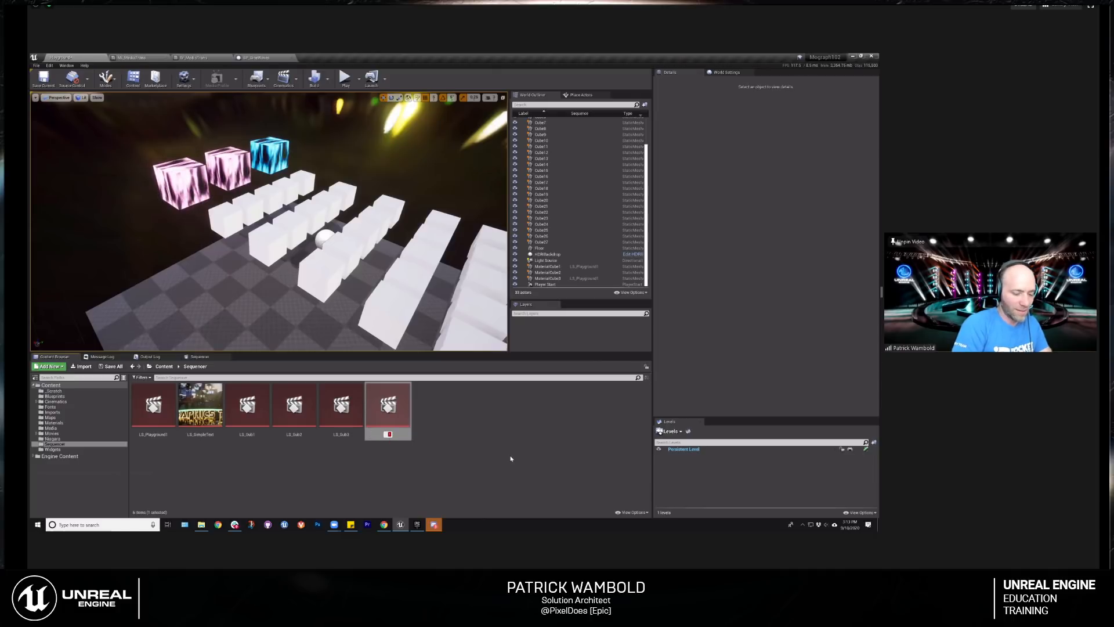
pyautogui.write('LS_Master')
pyautogui.press('Return')
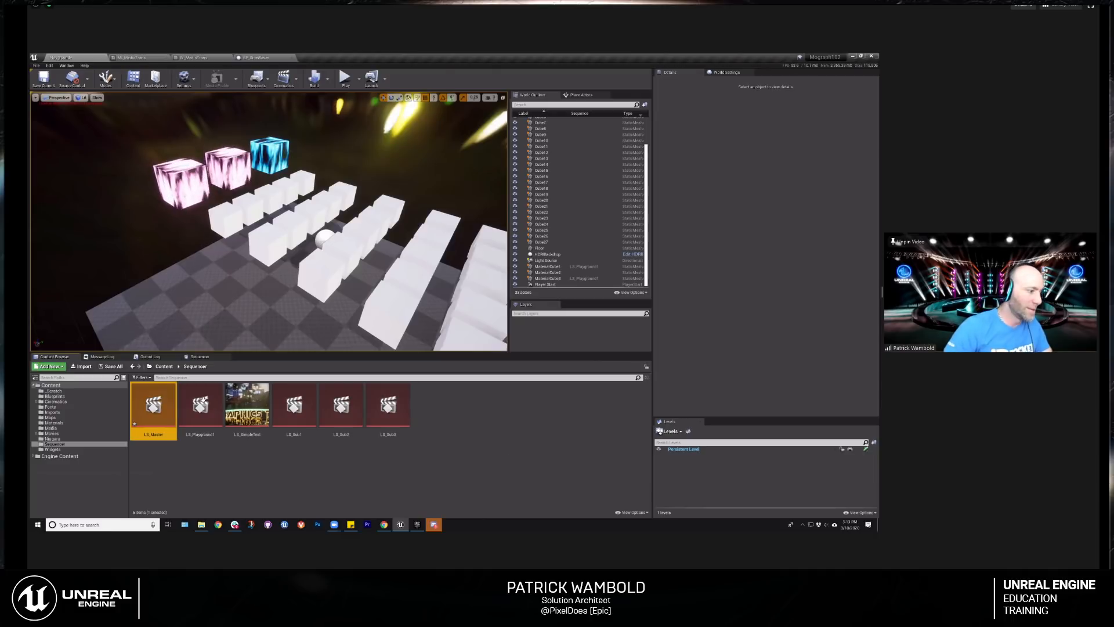
# Step: Open LS_Master in Sequencer and add a Subscenes track and a Shot track to it
pyautogui.doubleClick(159, 406)
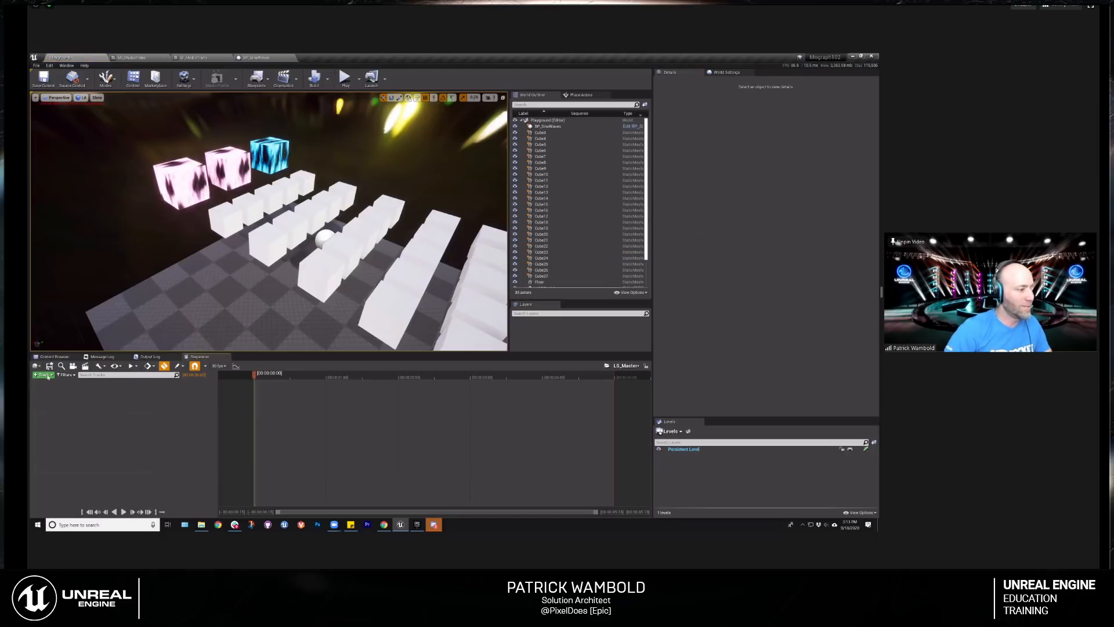
pyautogui.click(48, 376)
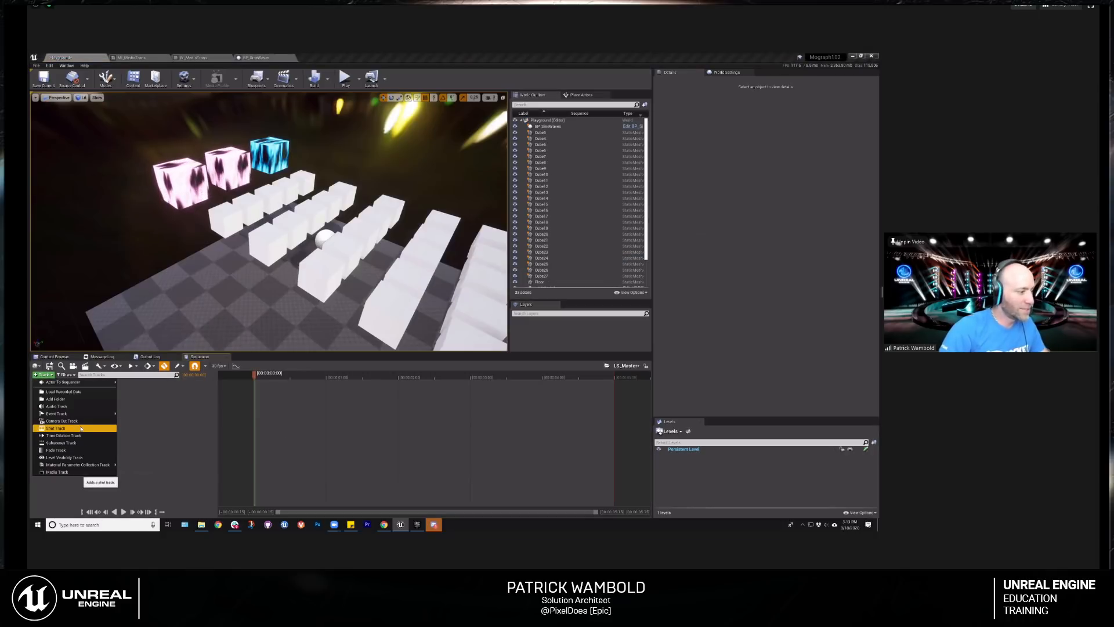
pyautogui.click(60, 443)
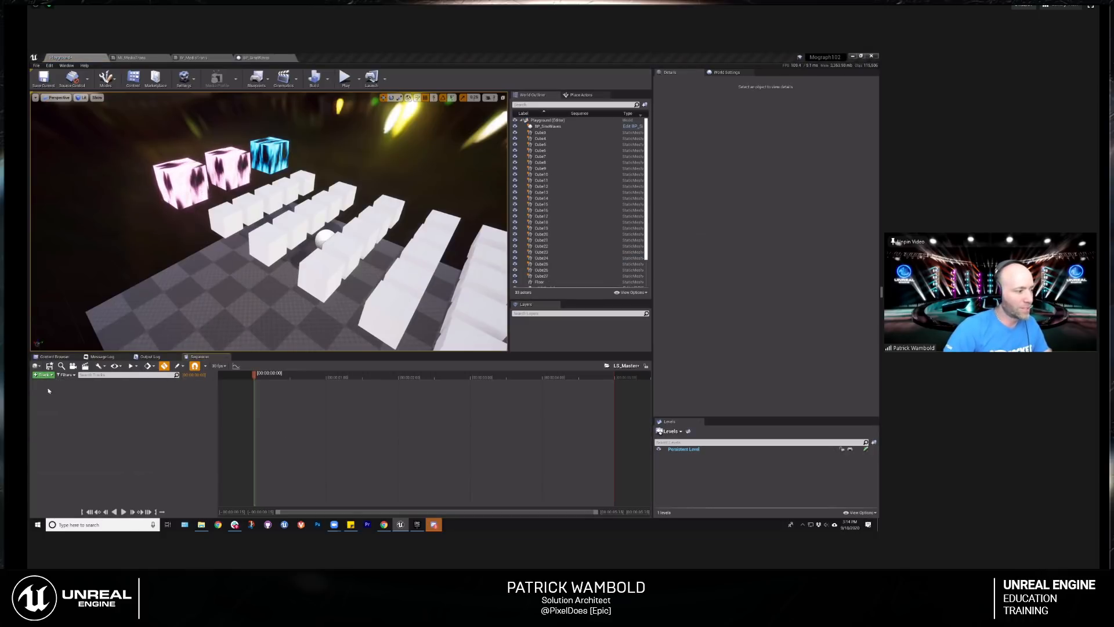
pyautogui.click(43, 376)
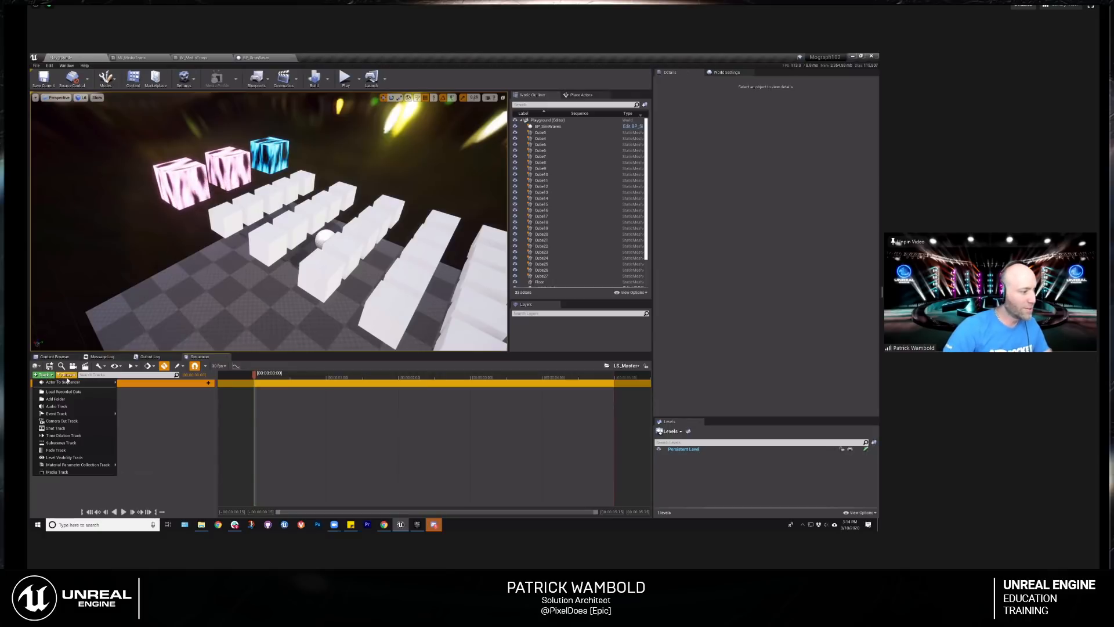
pyautogui.click(69, 428)
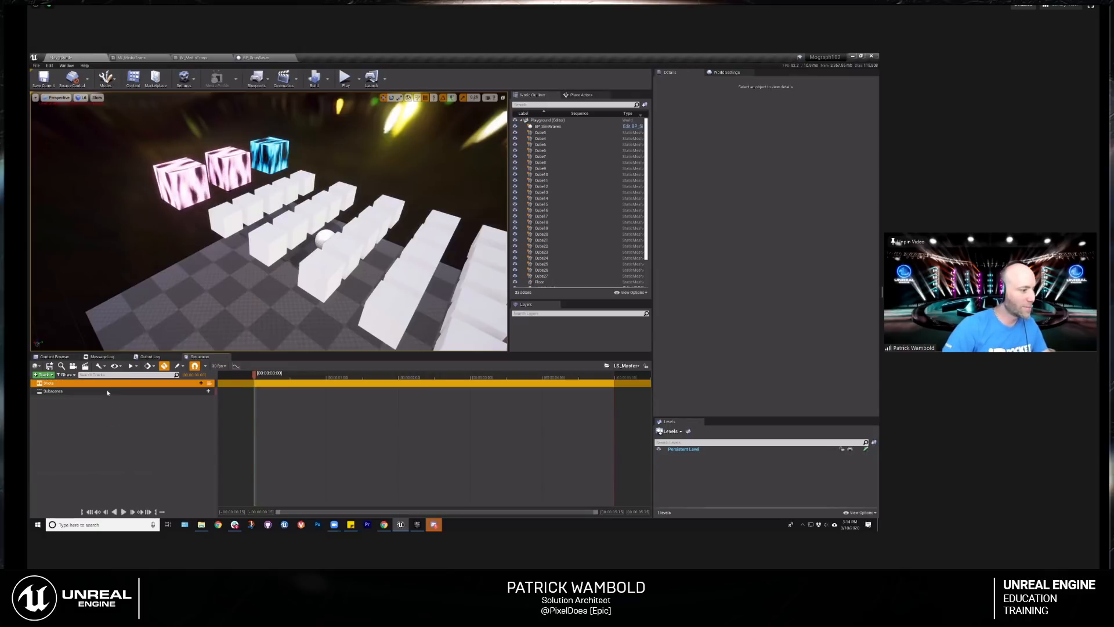
# Step: Add LS_Sub1 to the Shots track and trim its end to just past the one-second mark
pyautogui.click(198, 383)
pyautogui.scroll(-4, 278, 437)
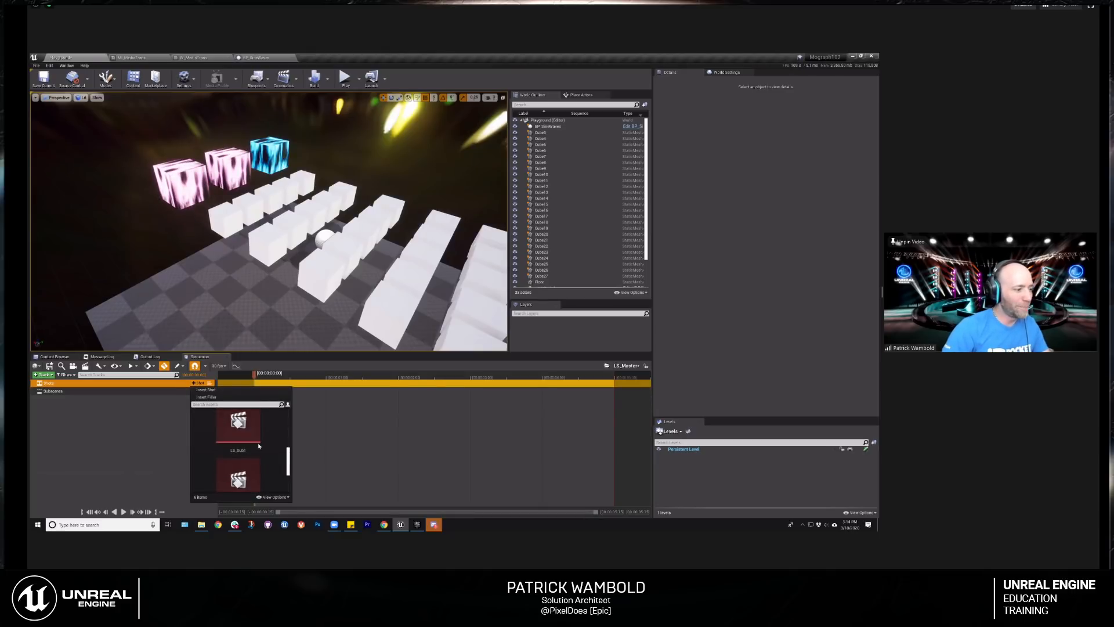
pyautogui.click(256, 442)
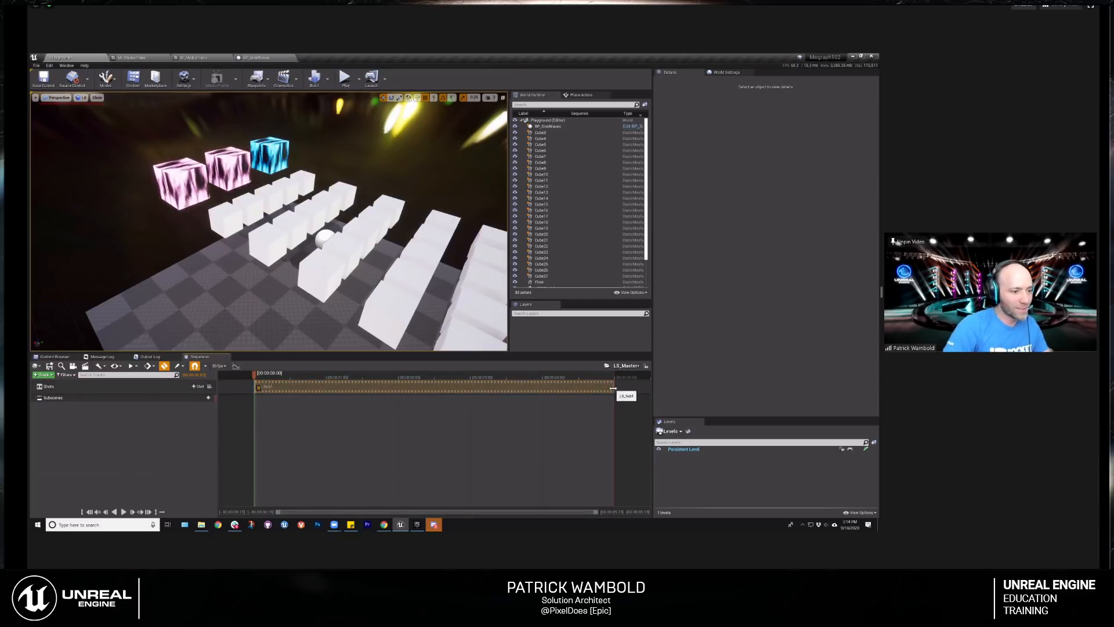
pyautogui.moveTo(613, 389); pyautogui.dragTo(339, 394)
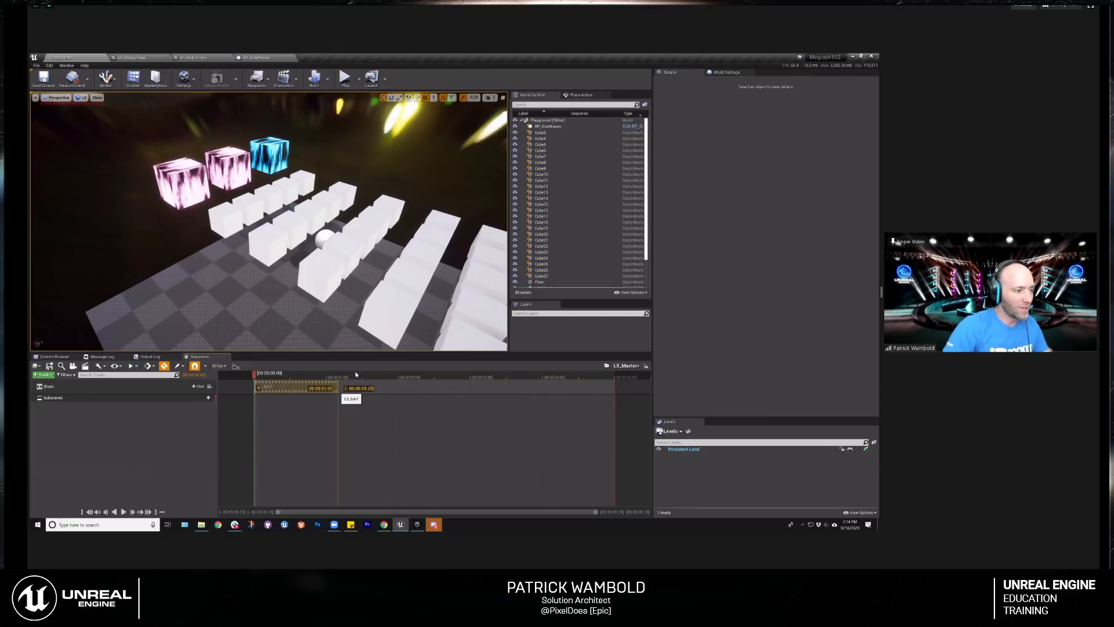
# Step: Add LS_Sub2 to the Shots track directly after LS_Sub1 and trim it to about one second long
pyautogui.click(356, 375)
pyautogui.click(195, 386)
pyautogui.scroll(-3, 269, 464)
pyautogui.click(270, 458)
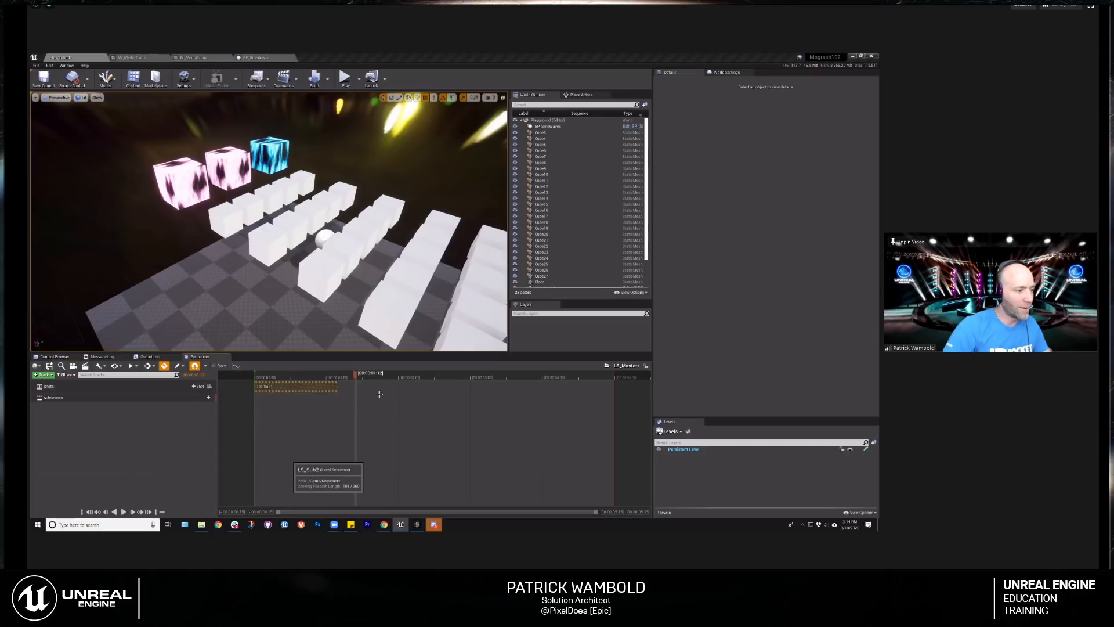
pyautogui.moveTo(380, 388); pyautogui.dragTo(362, 388)
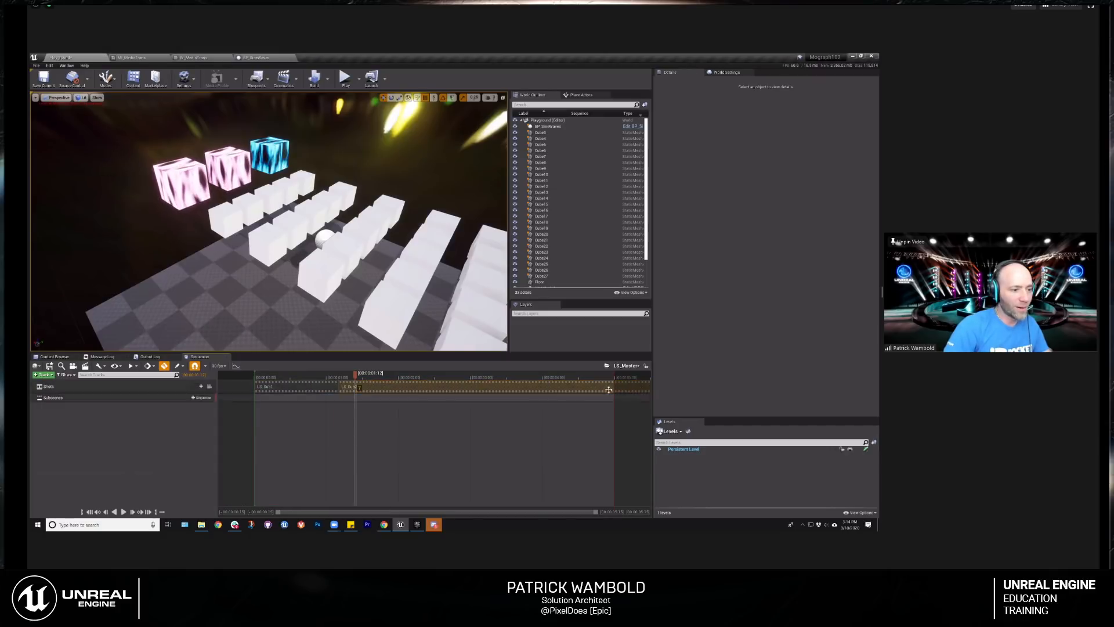
pyautogui.moveTo(638, 513)
pyautogui.mouseDown()
pyautogui.moveTo(617, 512)
pyautogui.moveTo(632, 513)
pyautogui.mouseUp()
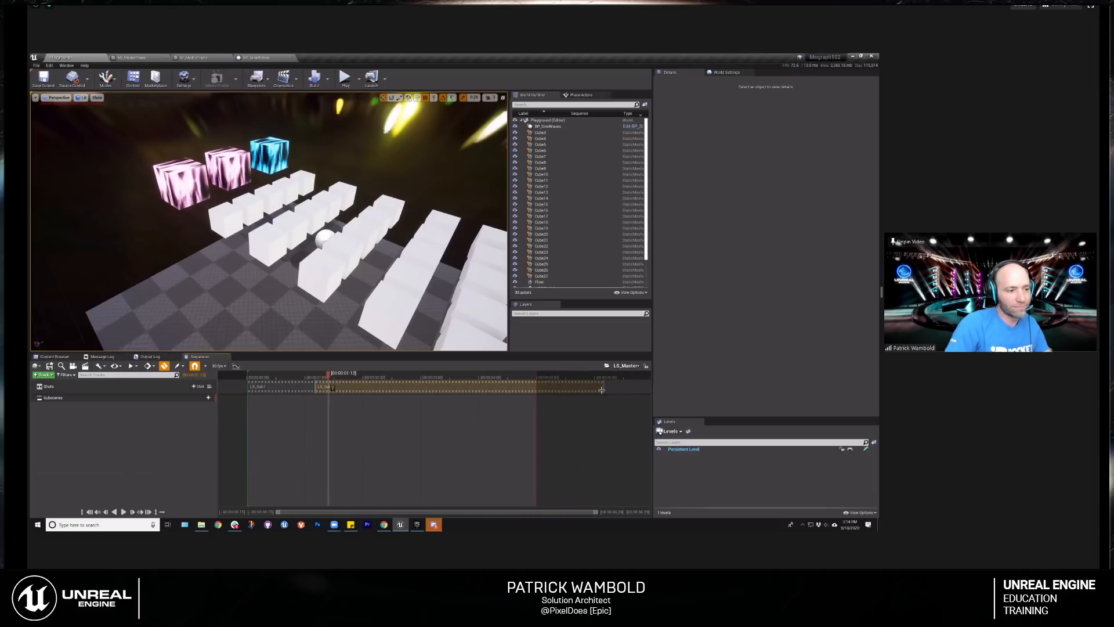
pyautogui.moveTo(558, 388); pyautogui.dragTo(309, 373)
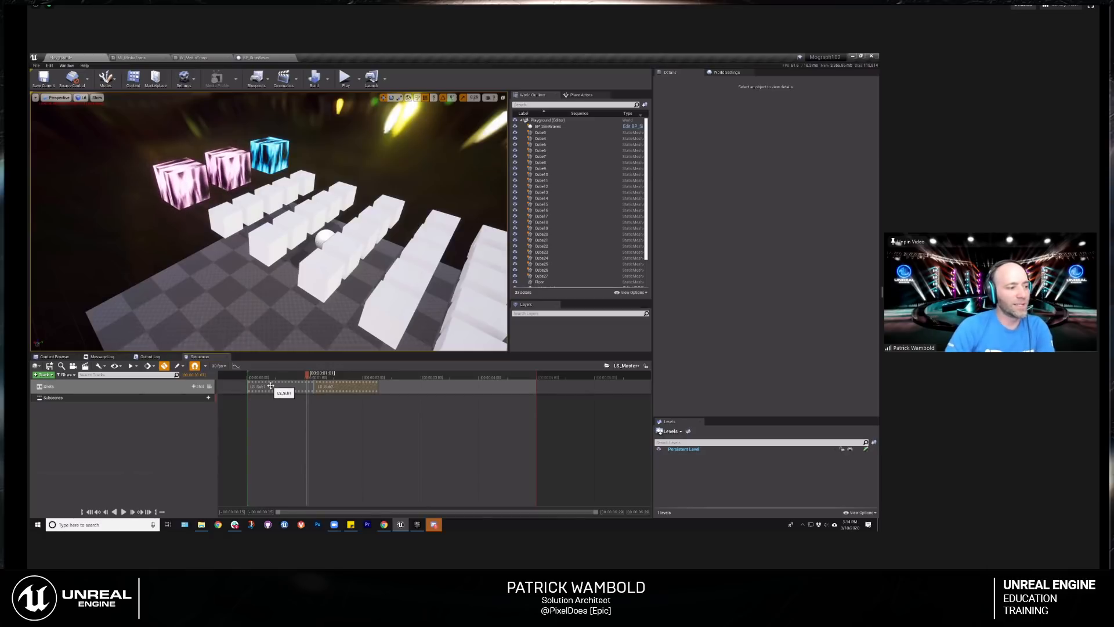
# Step: Open the LS_Sub1 shot for editing from within the master sequence
pyautogui.doubleClick(270, 385)
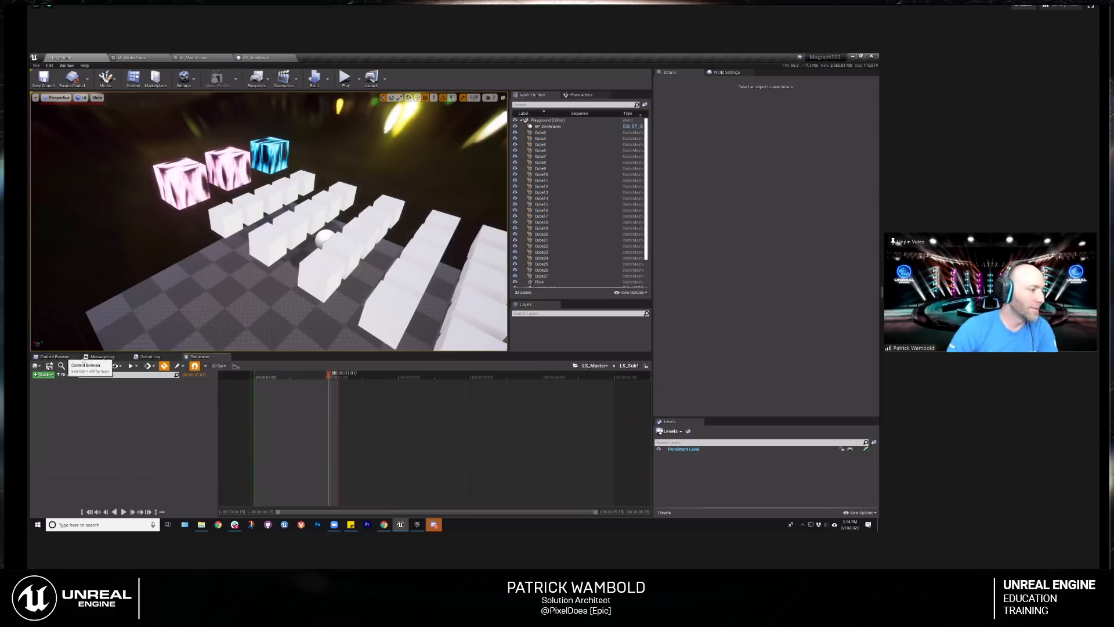
# Step: Return to the LS_Master sequence from the LS_Sub1 shot and open the Movie Render Queue
pyautogui.click(592, 366)
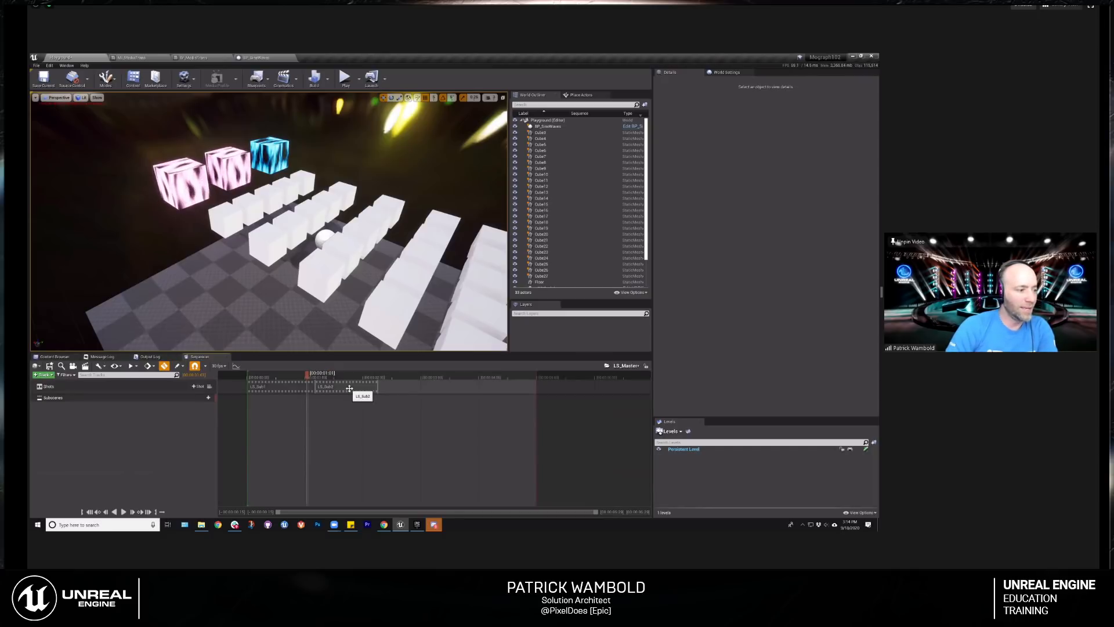
pyautogui.click(67, 65)
pyautogui.moveTo(99, 78)
pyautogui.click(149, 79)
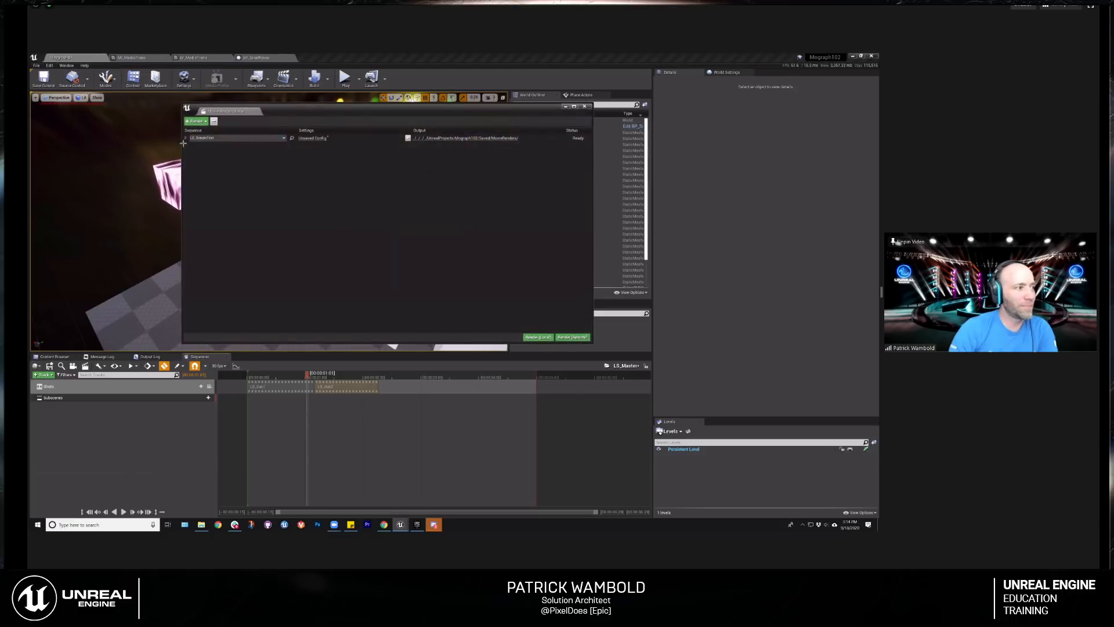
# Step: Expand the queued render job and check its Target Map choices, leaving the map as is
pyautogui.click(308, 386)
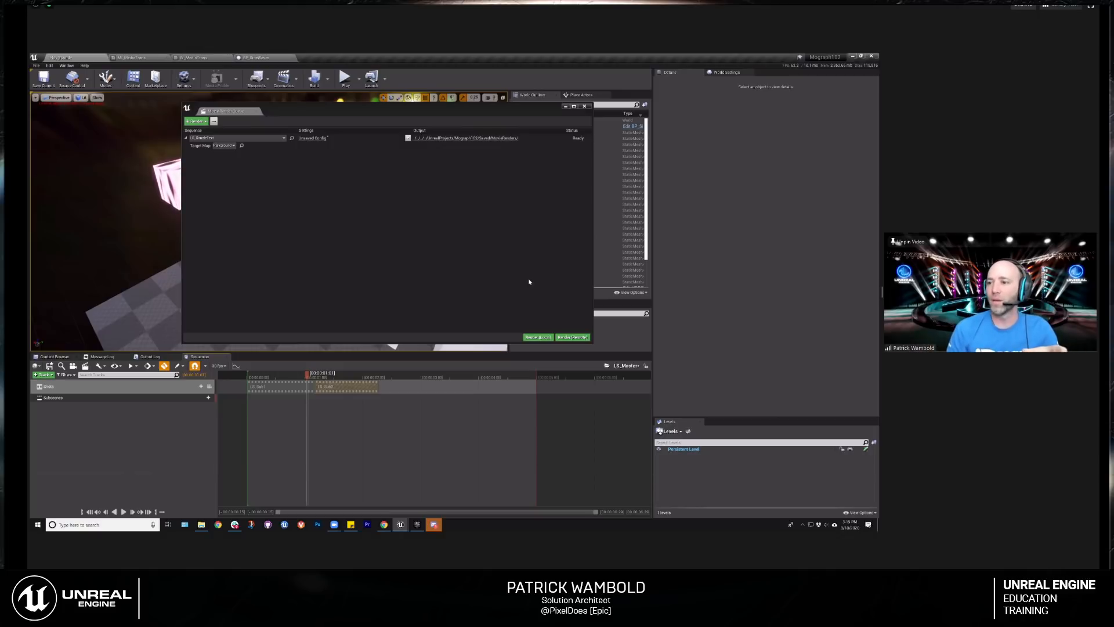
pyautogui.click(224, 145)
pyautogui.click(452, 218)
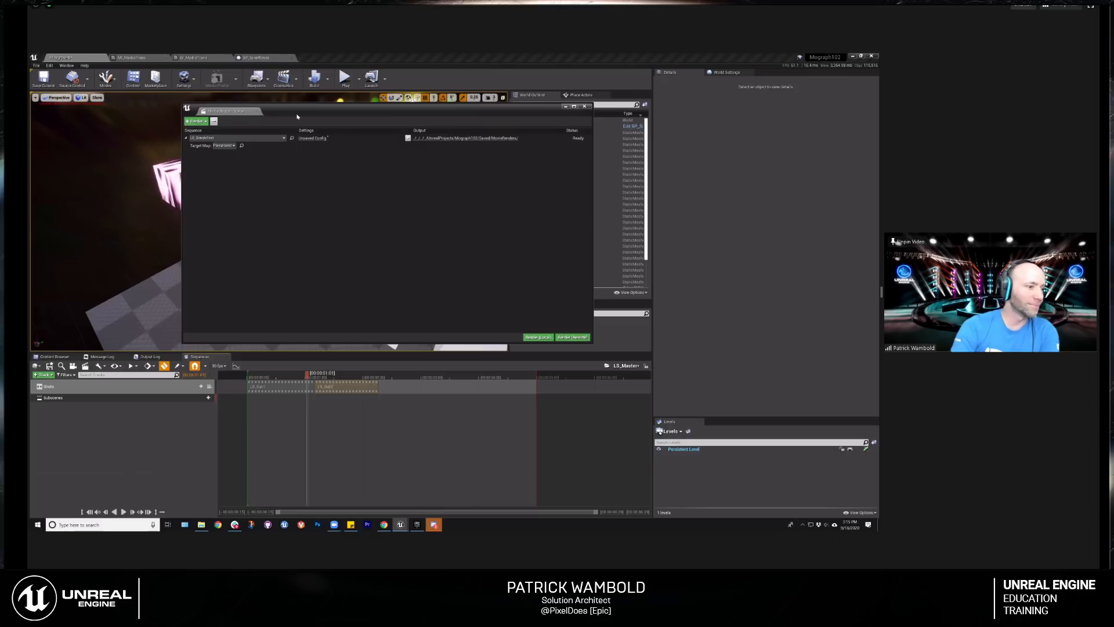
pyautogui.moveTo(297, 116); pyautogui.dragTo(346, 132)
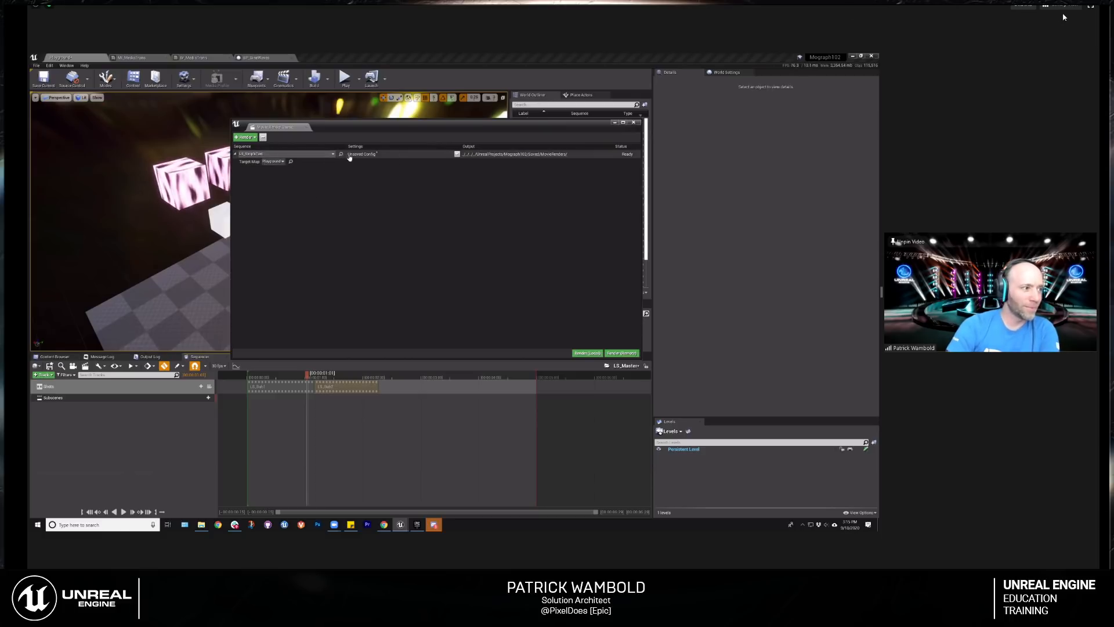
pyautogui.click(363, 155)
pyautogui.click(563, 185)
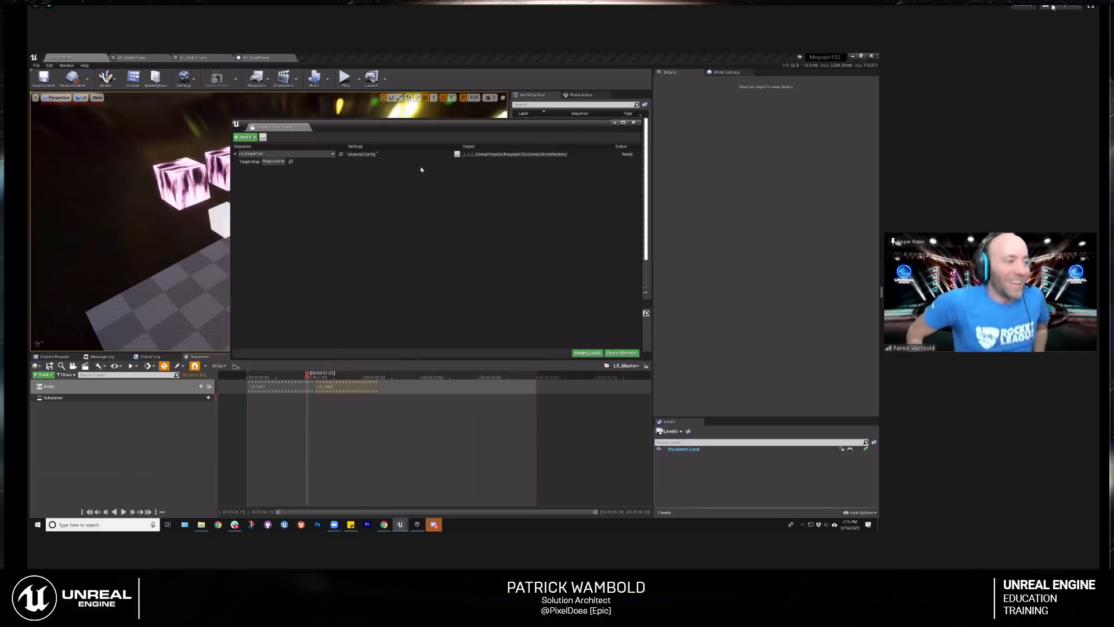
pyautogui.click(1054, 7)
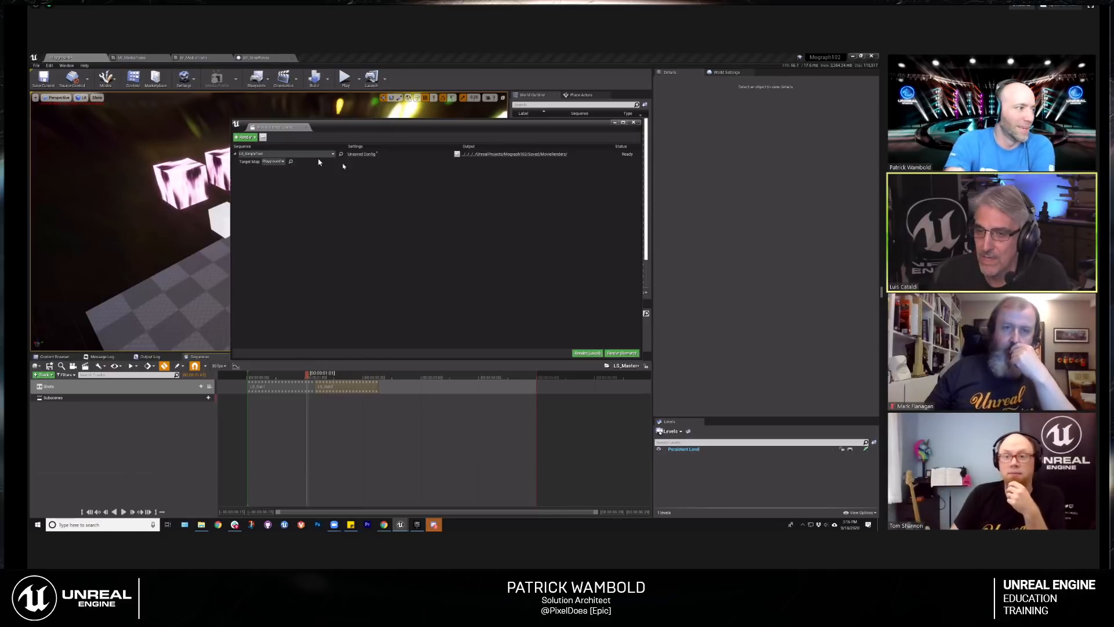
# Step: Open the queued job's render configuration and load the saved PNG sequence preset into it
pyautogui.click(362, 154)
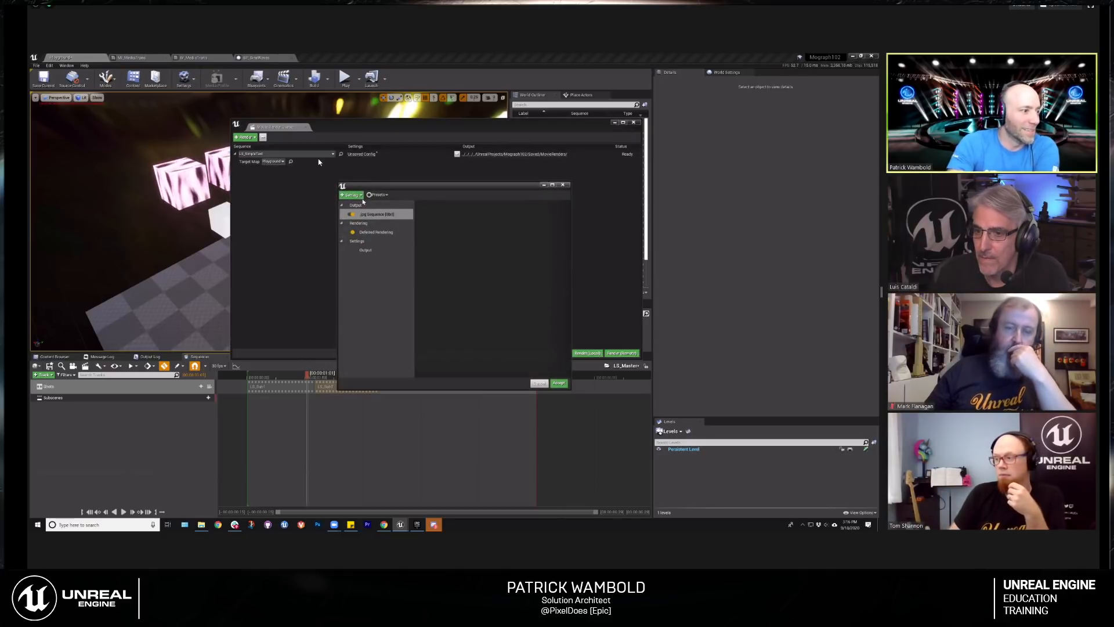
pyautogui.click(378, 195)
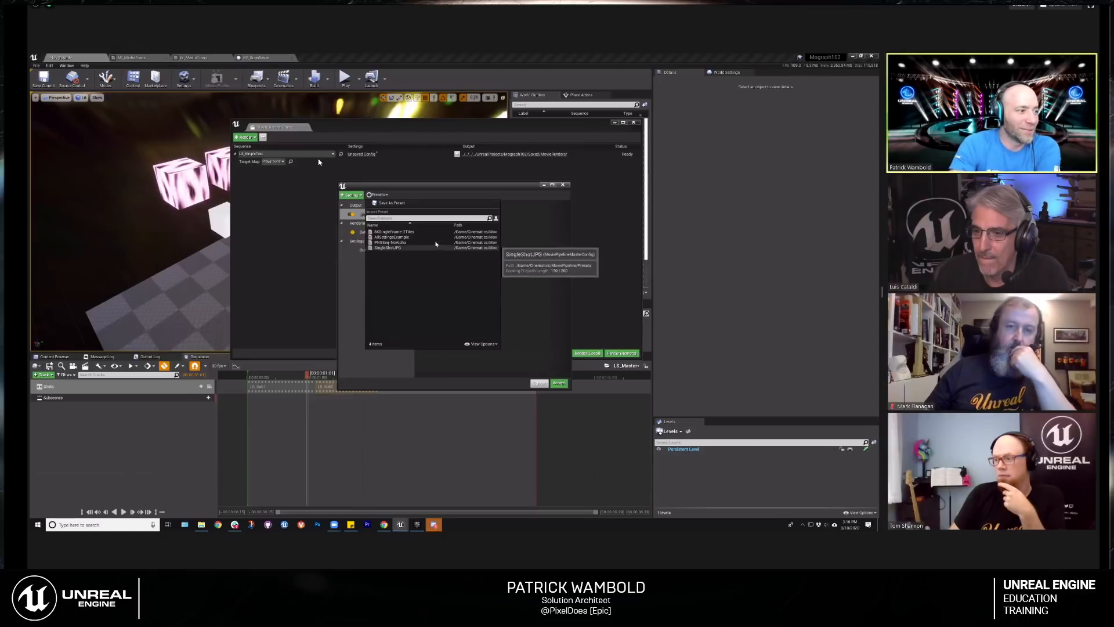
pyautogui.click(397, 242)
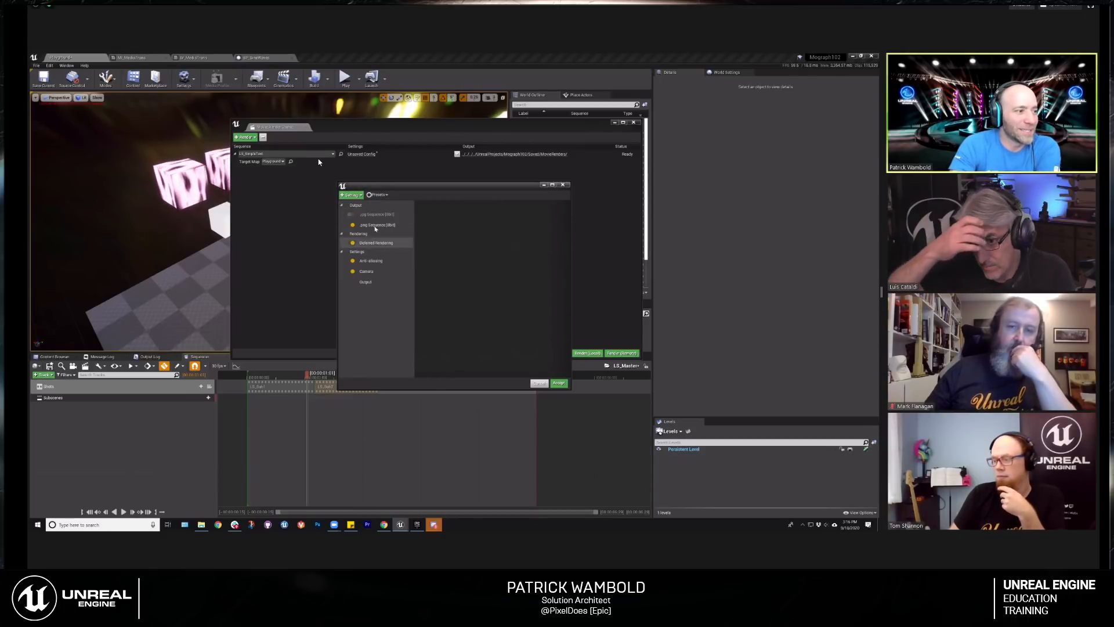
# Step: Enable Output Alpha for the PNG sequence output and turn it back off
pyautogui.click(351, 225)
pyautogui.click(494, 213)
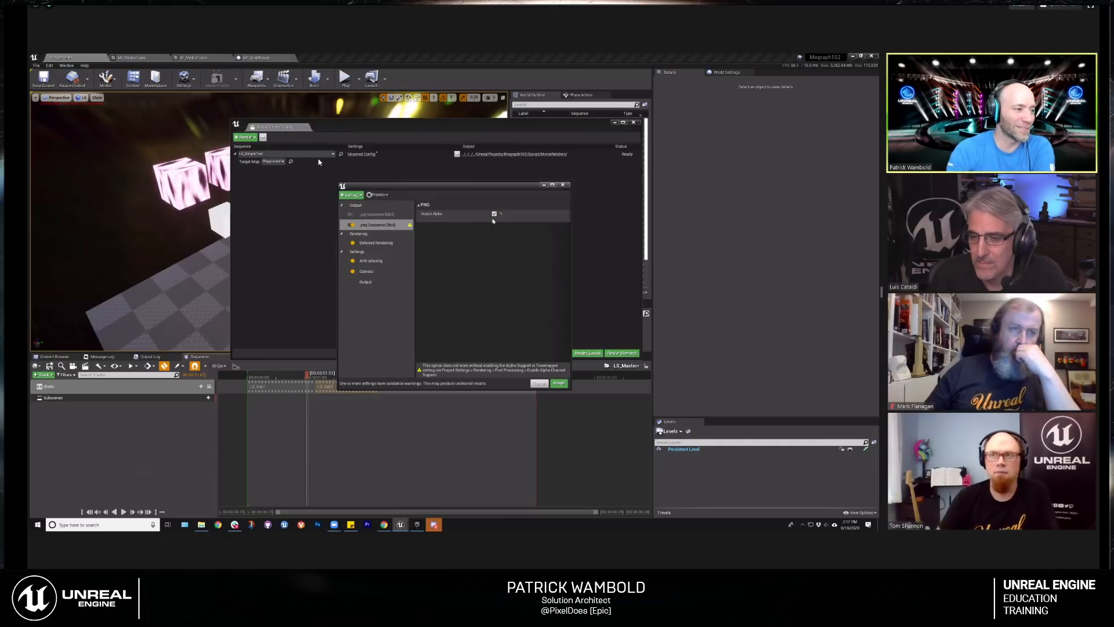
pyautogui.click(494, 214)
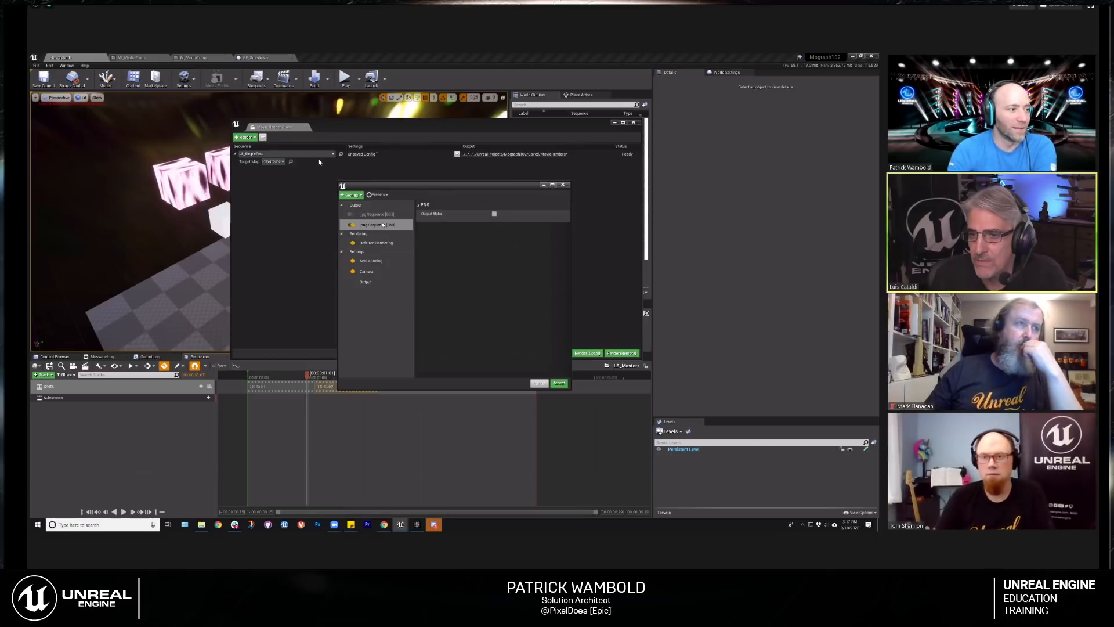
# Step: Start saving the render configuration as a preset and cancel without saving
pyautogui.click(377, 195)
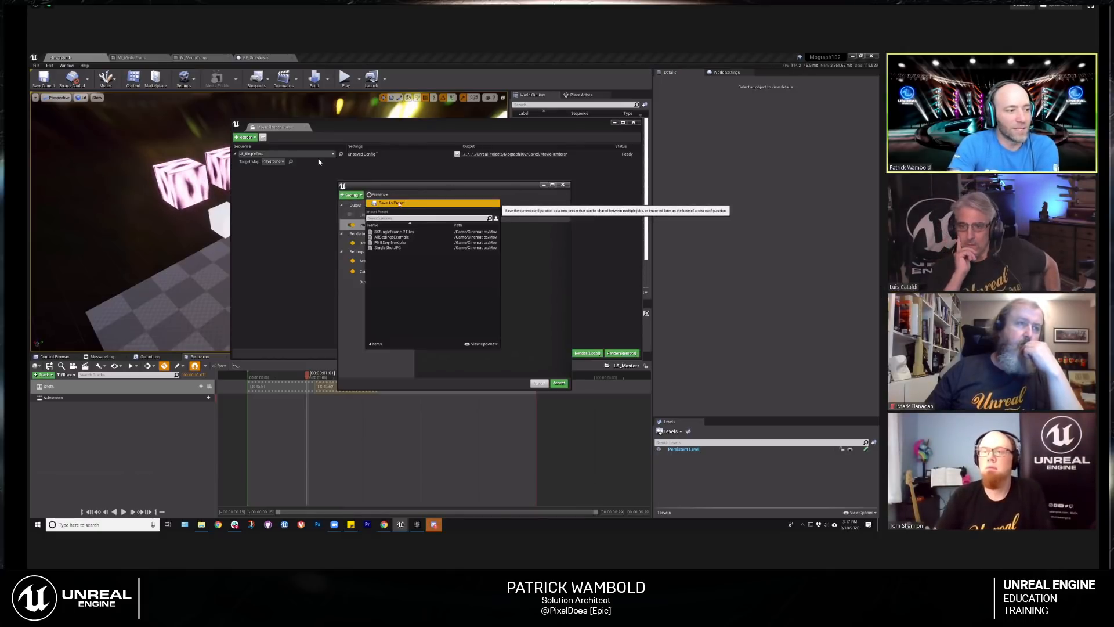
pyautogui.click(412, 205)
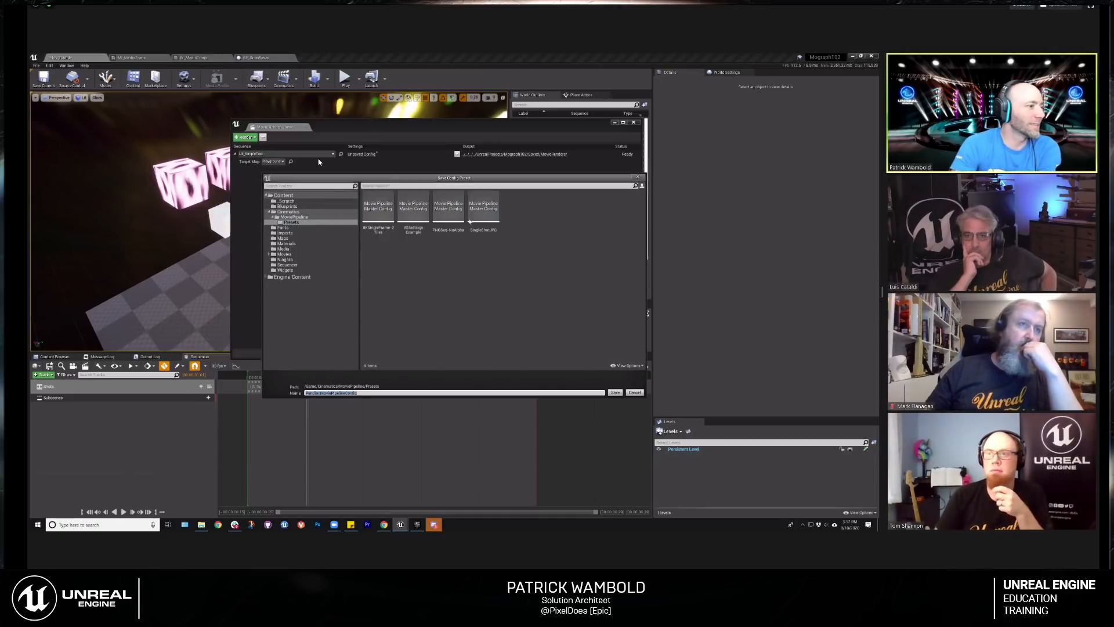
pyautogui.click(635, 393)
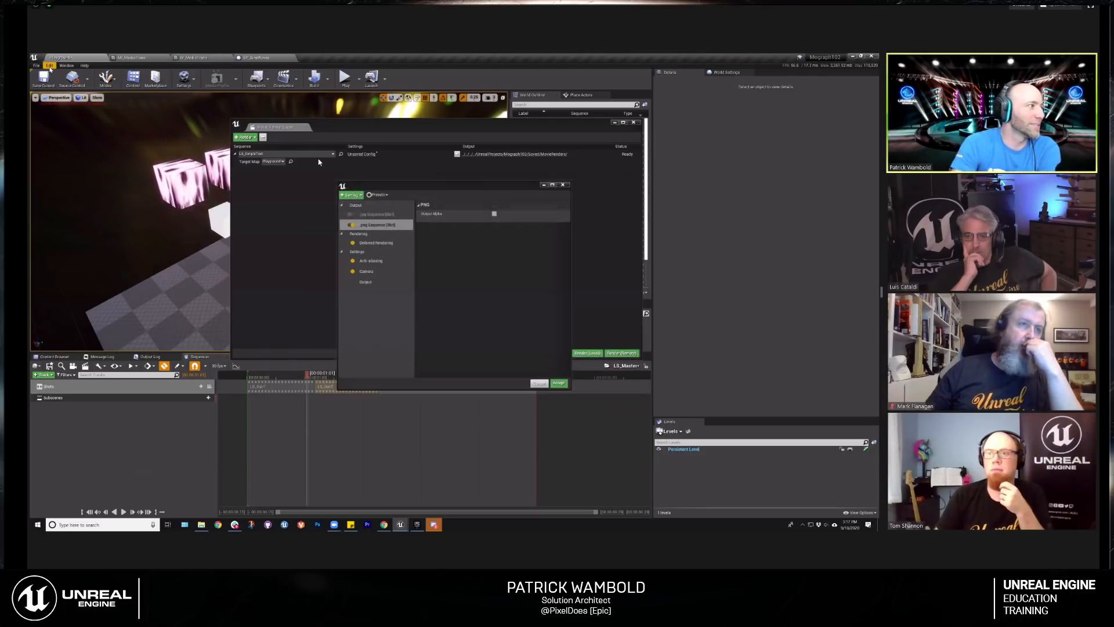
# Step: Examine the Movie Render Pipeline plugin defaults in the Project Settings, moving the render windows out of the way
pyautogui.click(49, 66)
pyautogui.click(77, 162)
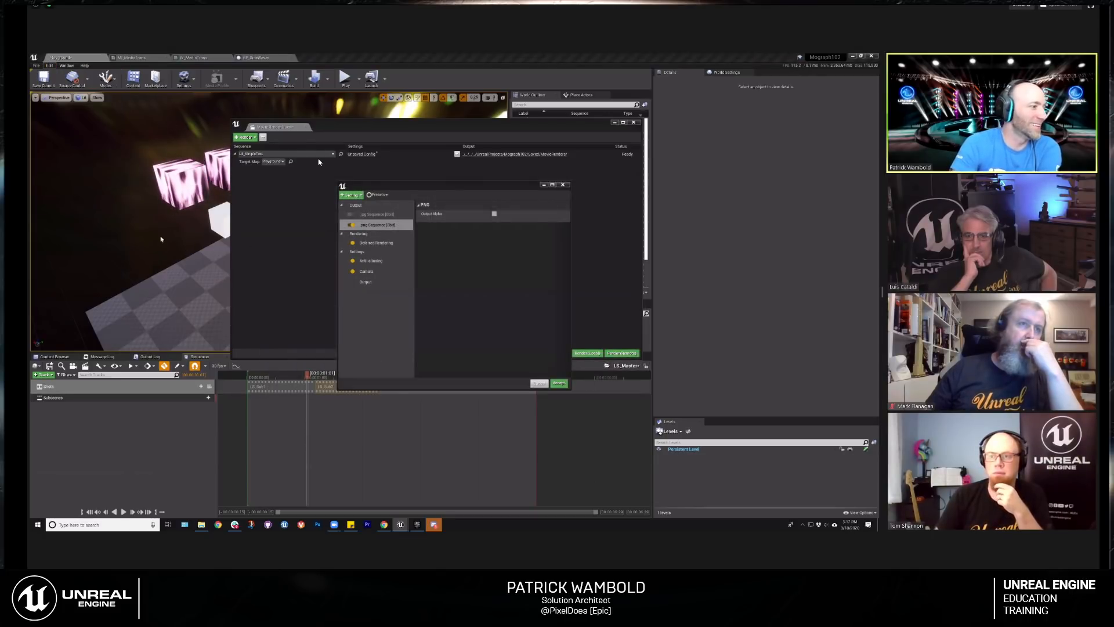
pyautogui.scroll(-5, 78, 386)
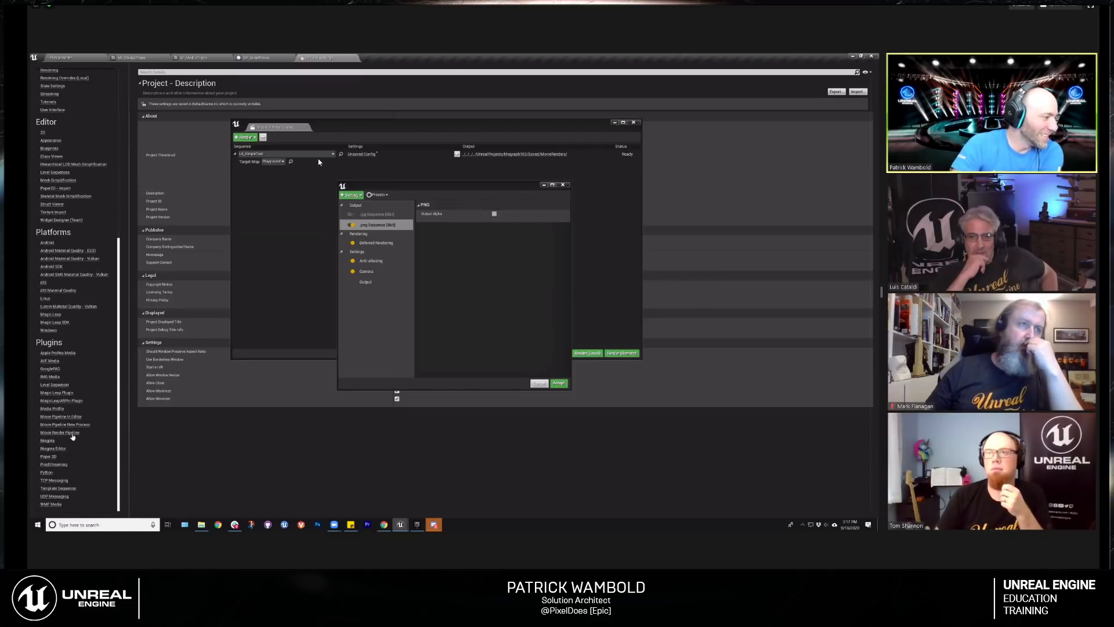
pyautogui.click(80, 432)
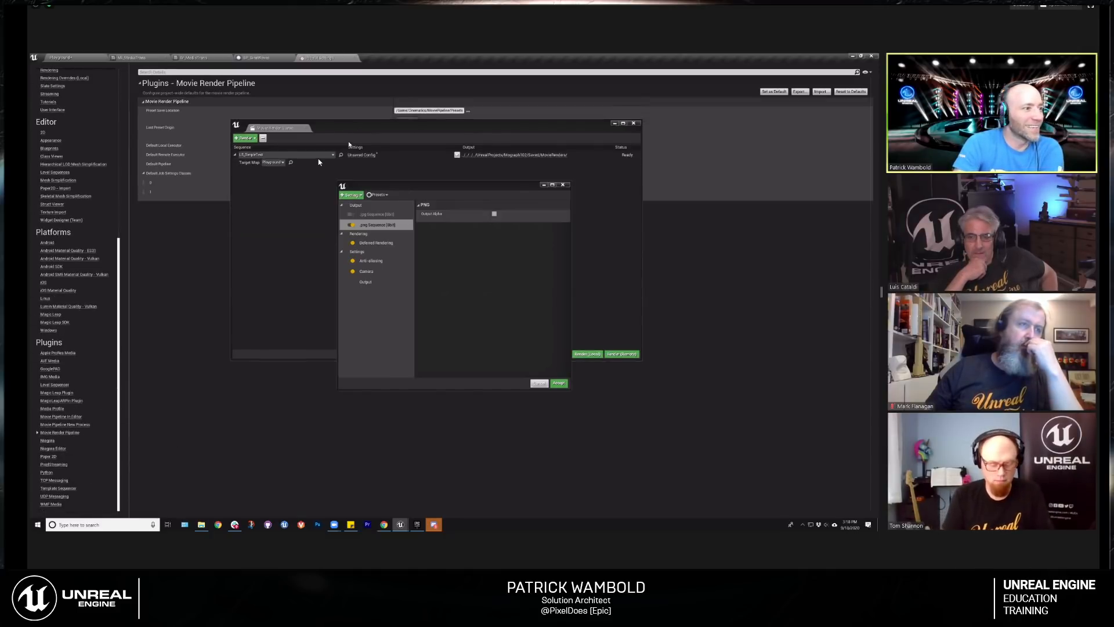
pyautogui.moveTo(352, 127); pyautogui.dragTo(341, 235)
pyautogui.moveTo(411, 189); pyautogui.dragTo(360, 289)
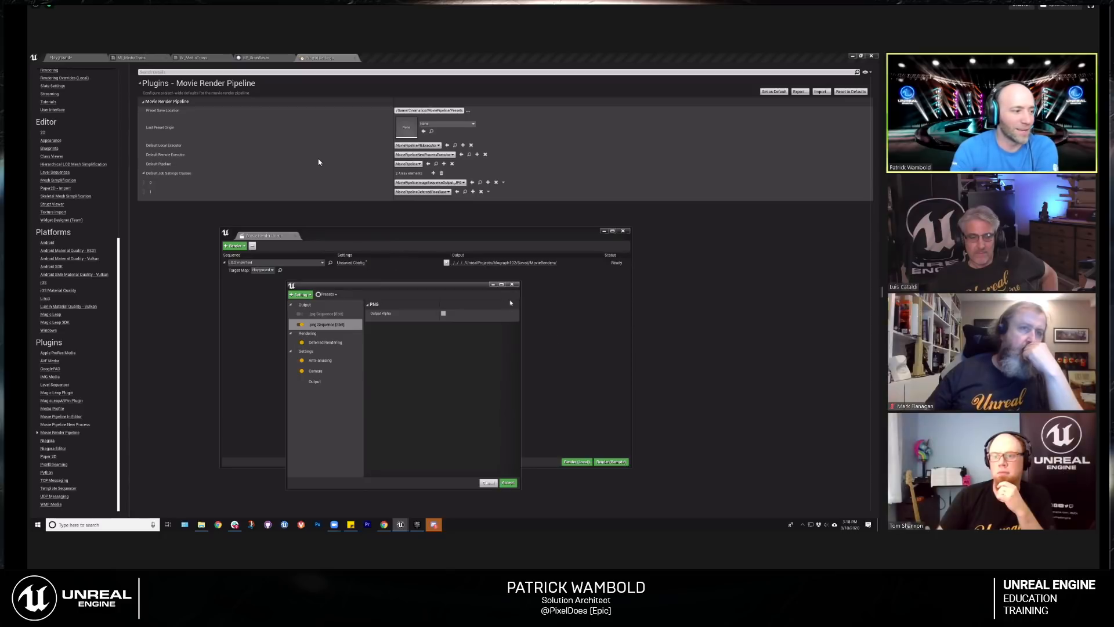
# Step: Close the Project Settings, return to the level, and examine the Anti-aliasing settings of the render configuration
pyautogui.click(355, 58)
pyautogui.click(79, 60)
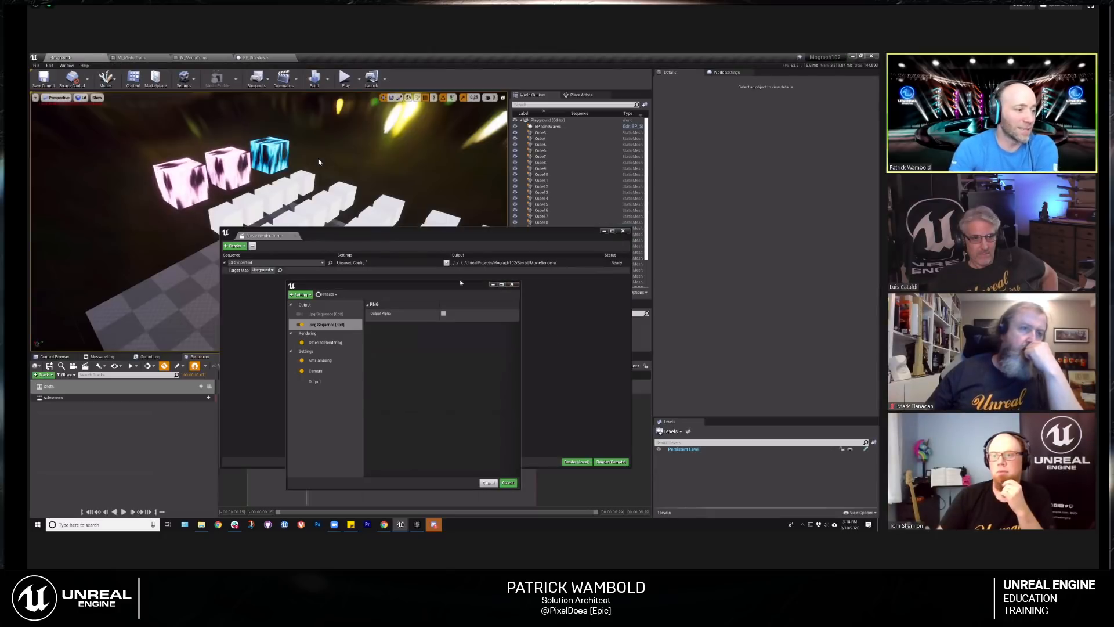
pyautogui.moveTo(447, 287); pyautogui.dragTo(469, 204)
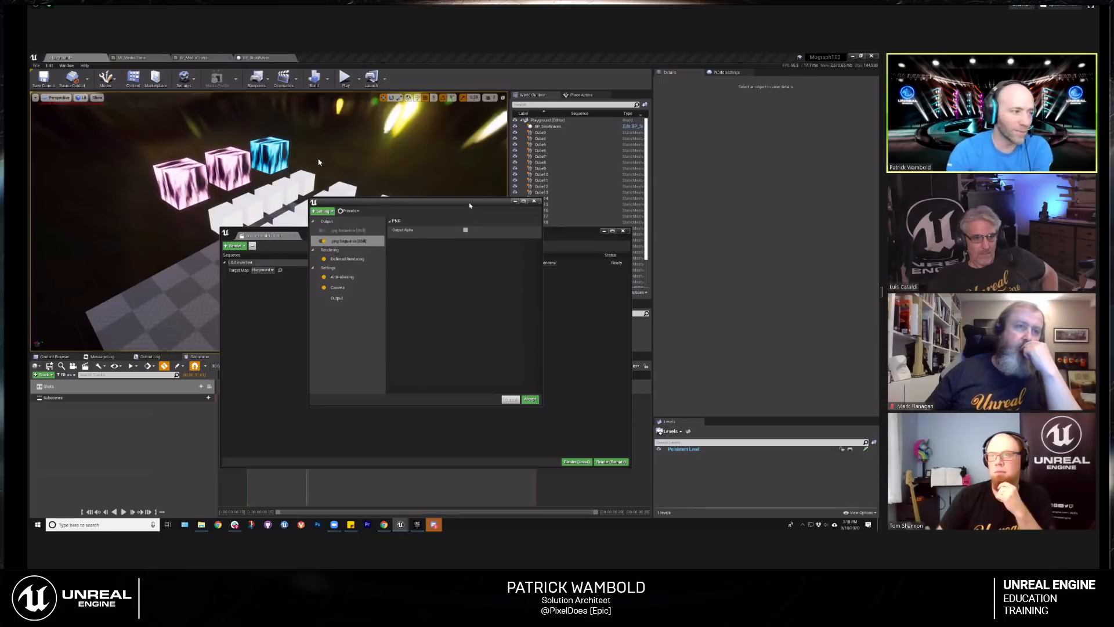
pyautogui.click(342, 277)
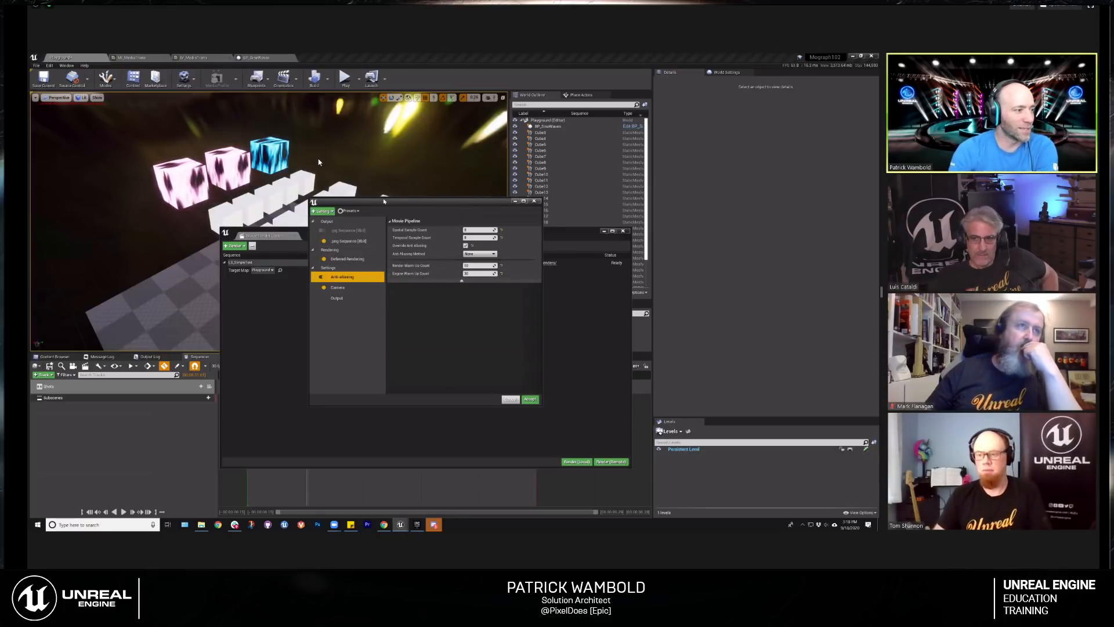
pyautogui.moveTo(356, 193); pyautogui.dragTo(338, 183)
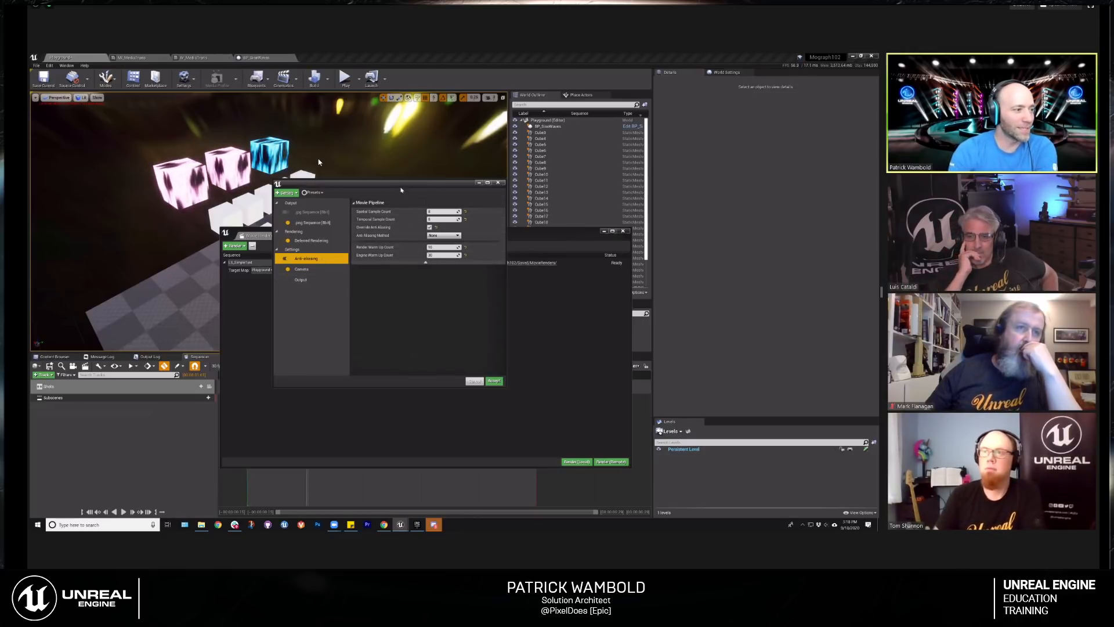
pyautogui.moveTo(402, 190); pyautogui.dragTo(399, 202)
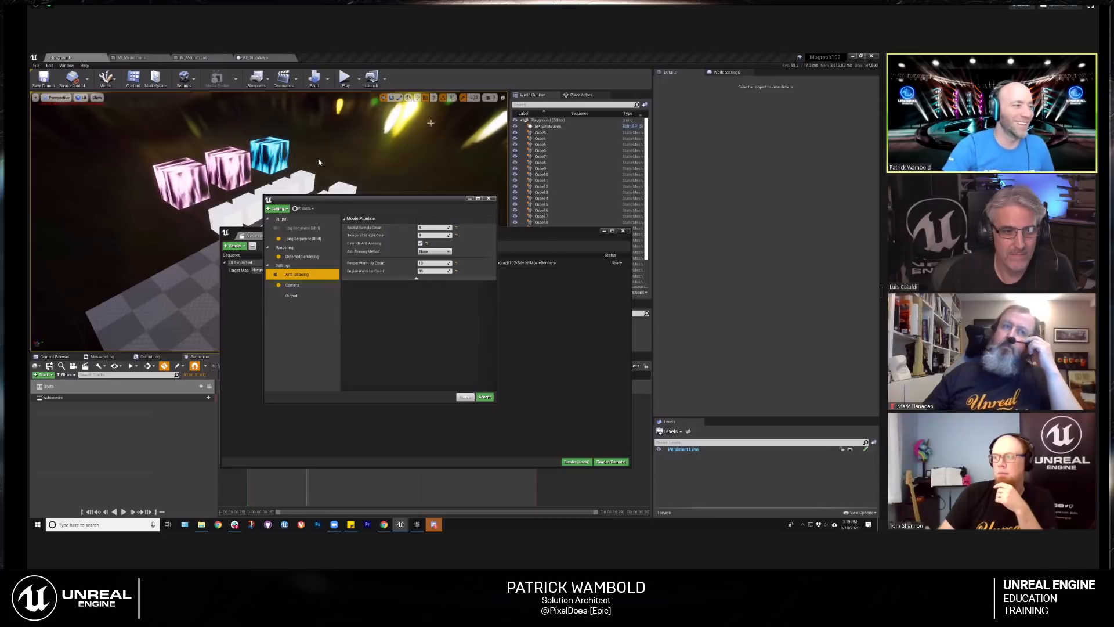
# Step: Look through the viewport's Optimization Viewmodes without changing the view mode
pyautogui.click(82, 98)
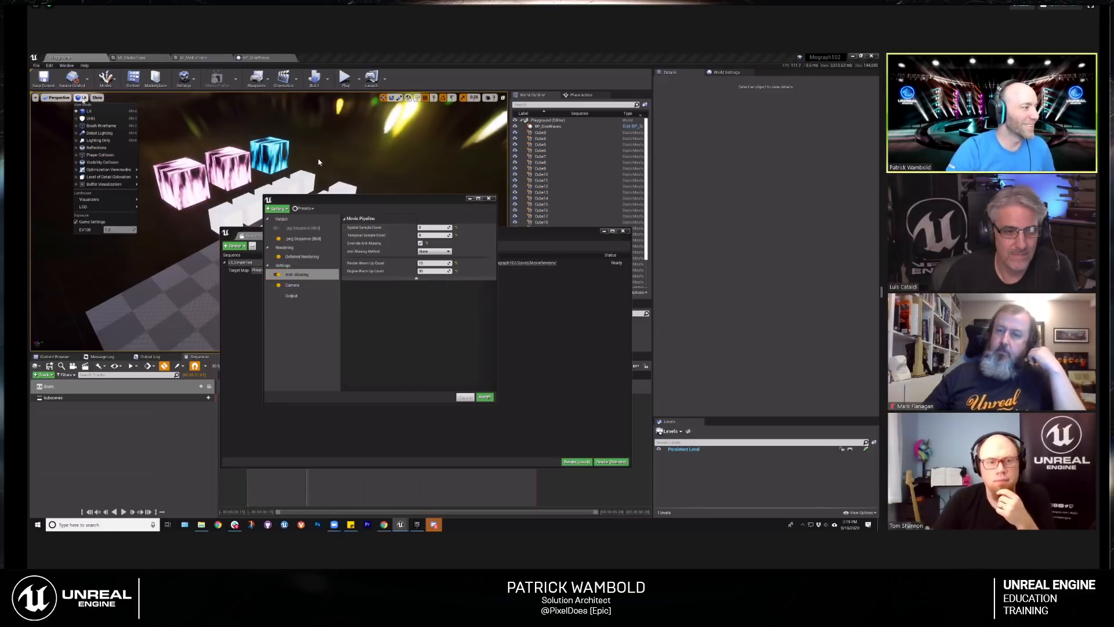
pyautogui.moveTo(101, 185)
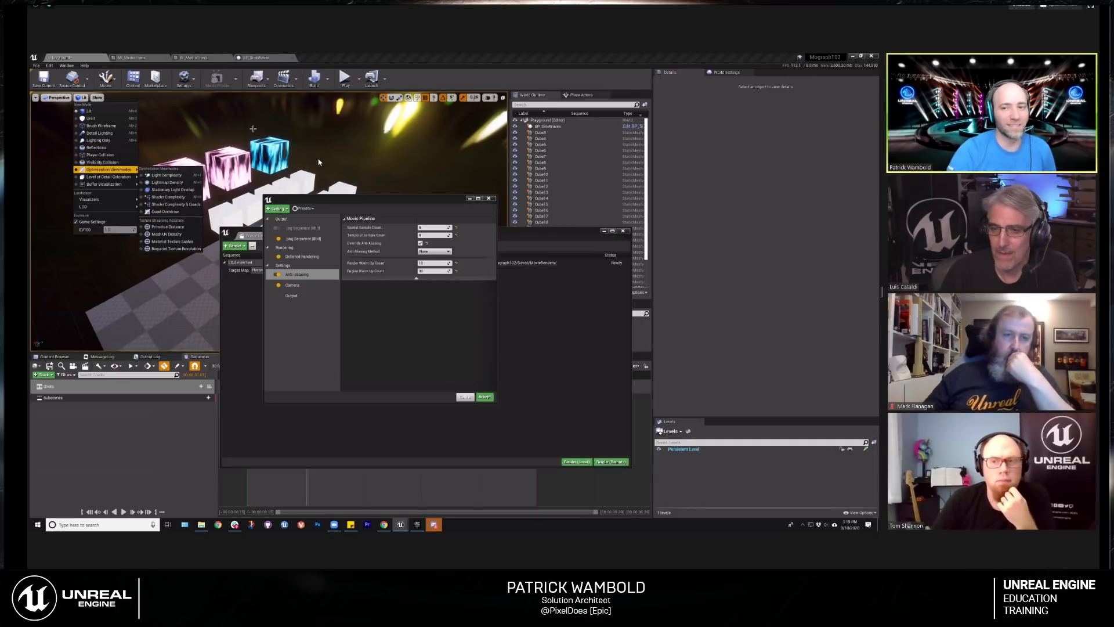
pyautogui.click(82, 98)
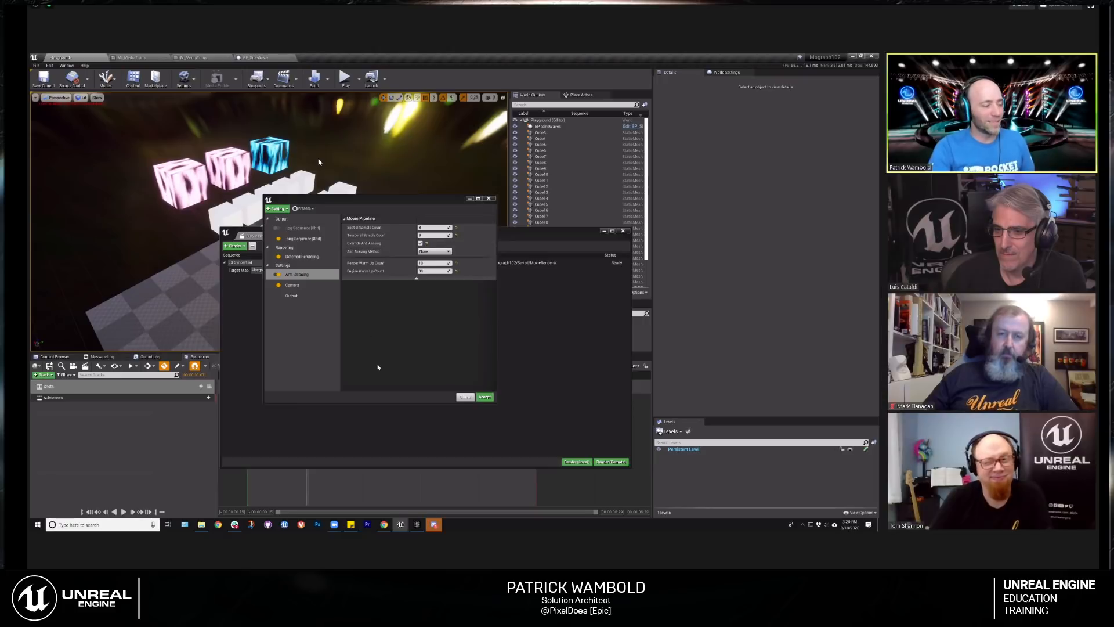
# Step: Find the Slate.TooltipSummonDelay console variable and submit it as a console command
pyautogui.click(371, 453)
pyautogui.press('`')
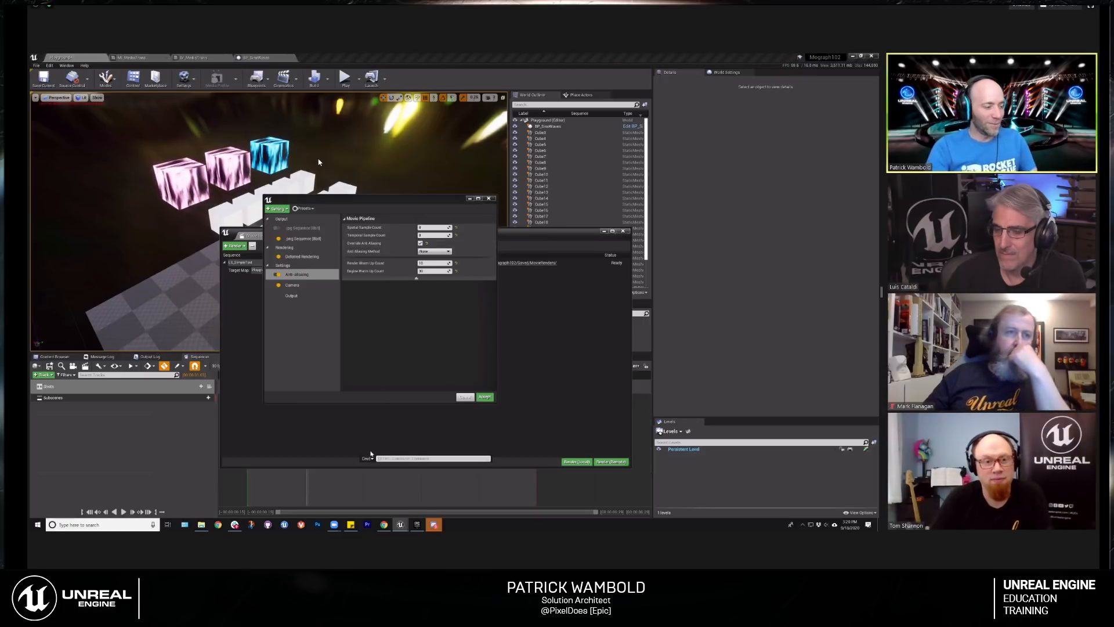
pyautogui.write('slatesl')
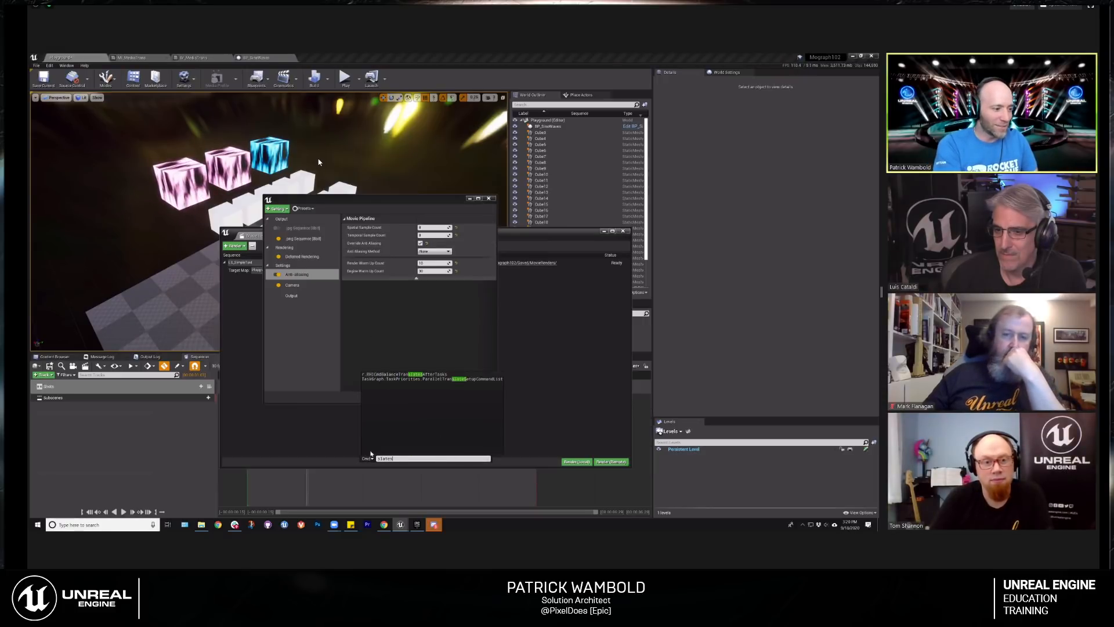
pyautogui.press('BackSpace')
pyautogui.press('BackSpace')
pyautogui.press('BackSpace')
pyautogui.press('BackSpace')
pyautogui.press('BackSpace')
pyautogui.press('BackSpace')
pyautogui.press('BackSpace')
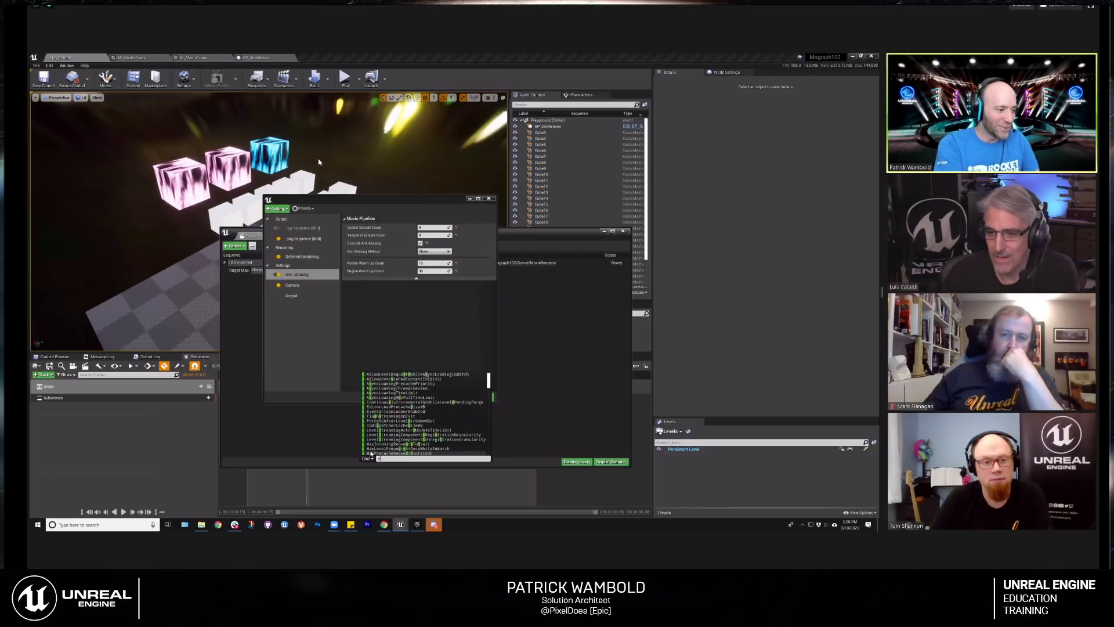
pyautogui.write('tool')
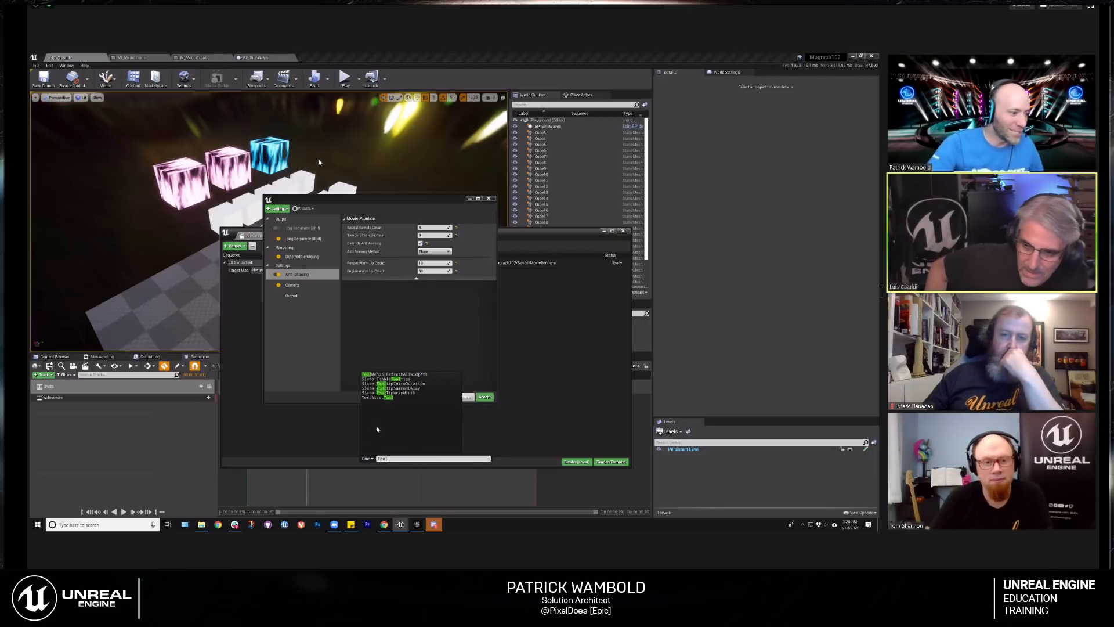
pyautogui.click(387, 388)
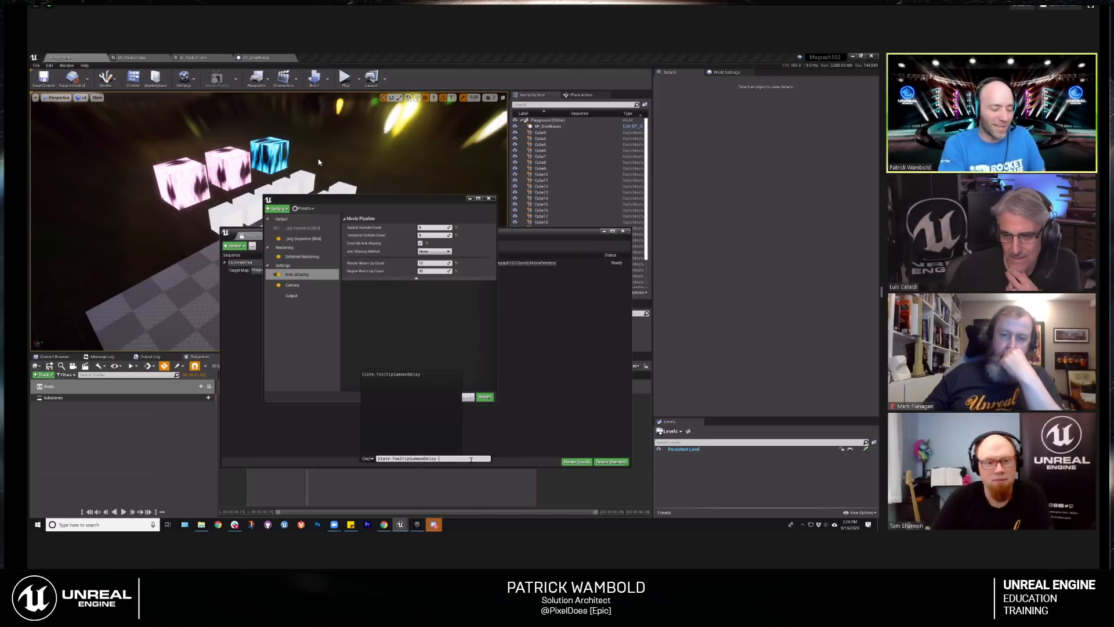
pyautogui.press('Return')
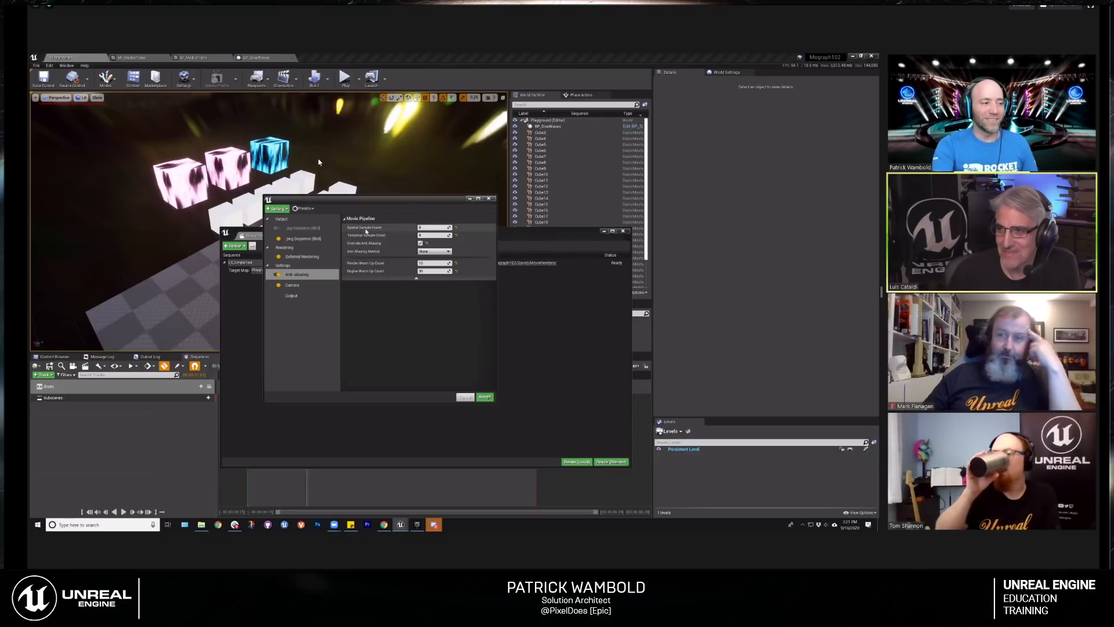
# Step: Read the descriptions of the Spatial Sample Count and Temporal Sample Count anti-aliasing settings
pyautogui.moveTo(366, 231)
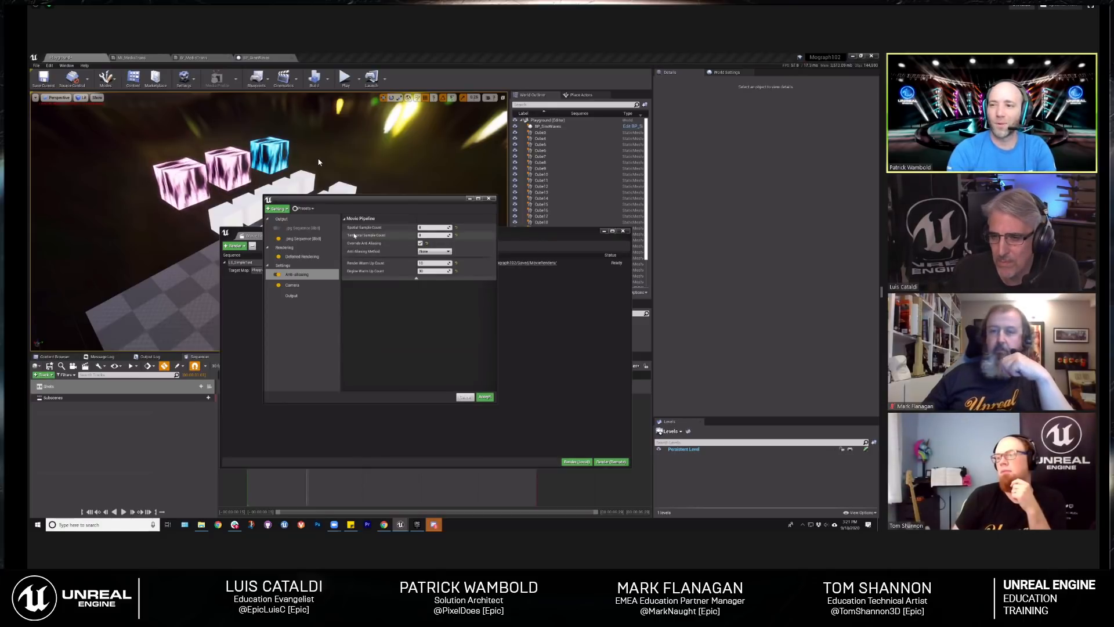
pyautogui.moveTo(354, 235)
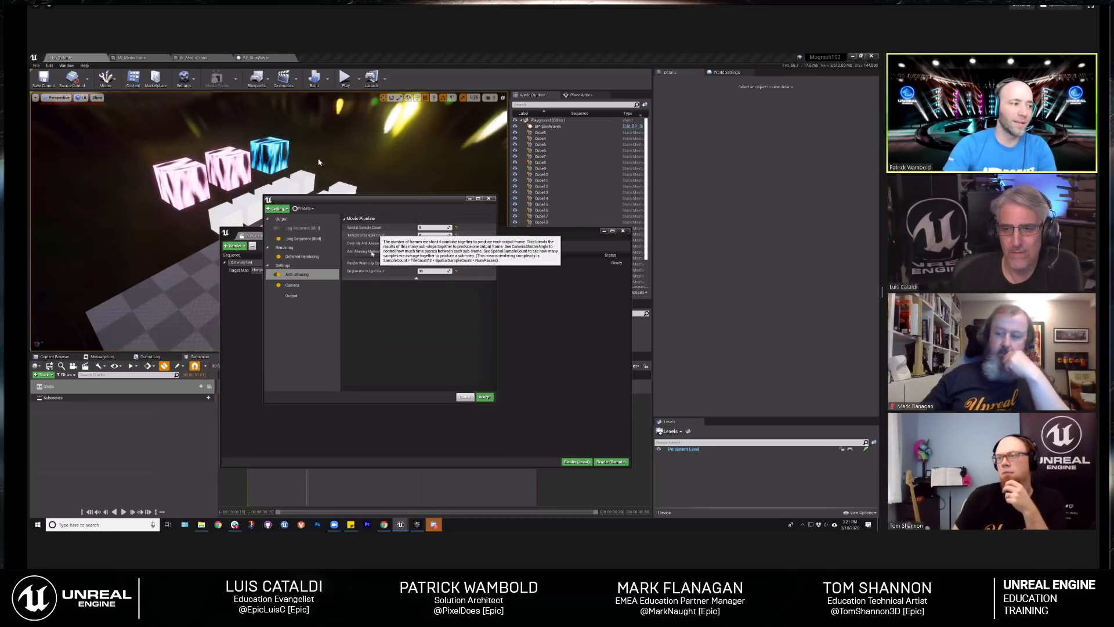
# Step: Examine the Camera settings of the render configuration and return to its Anti-aliasing settings
pyautogui.click(296, 285)
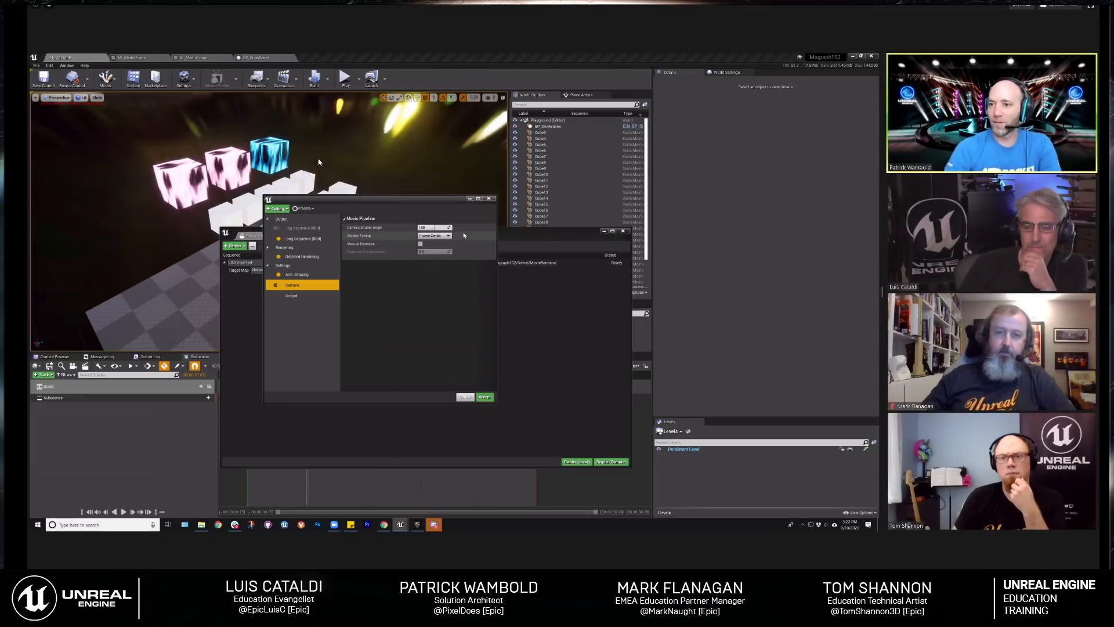
pyautogui.click(297, 274)
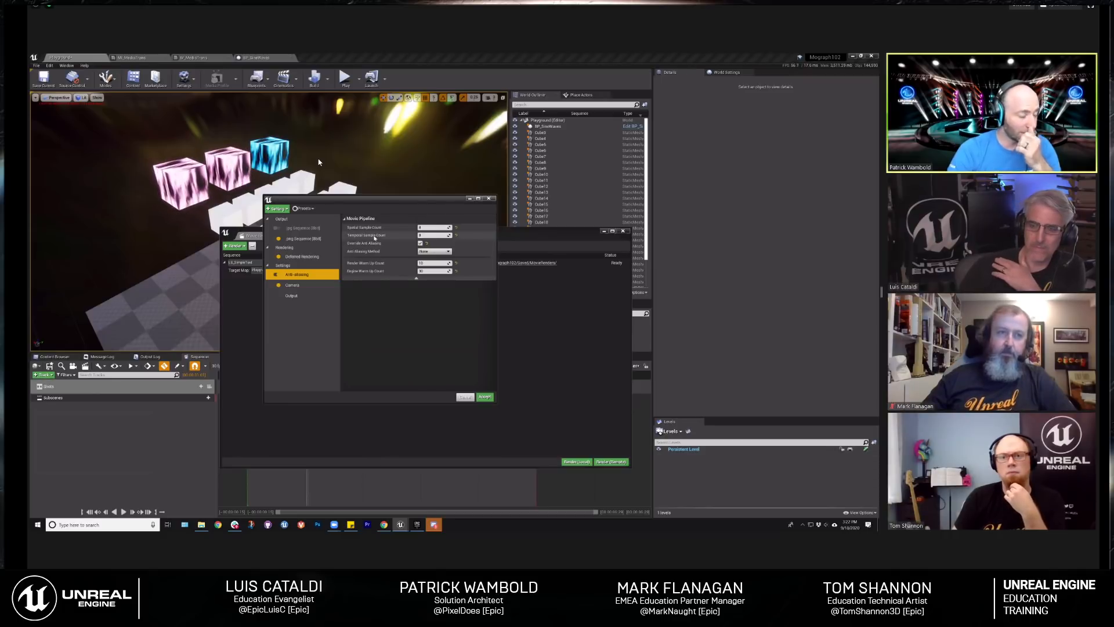
pyautogui.moveTo(375, 238)
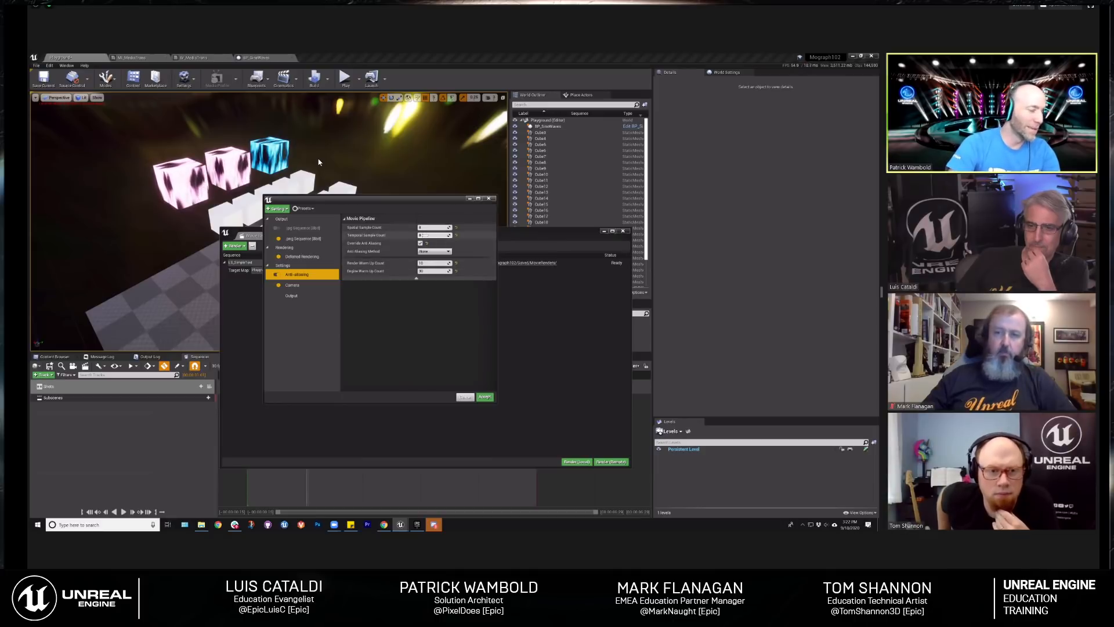
# Step: Set both the Spatial and Temporal Sample Counts to 2 and check the available anti-aliasing methods
pyautogui.click(440, 228)
pyautogui.write('2')
pyautogui.press('Tab')
pyautogui.write('2')
pyautogui.press('Return')
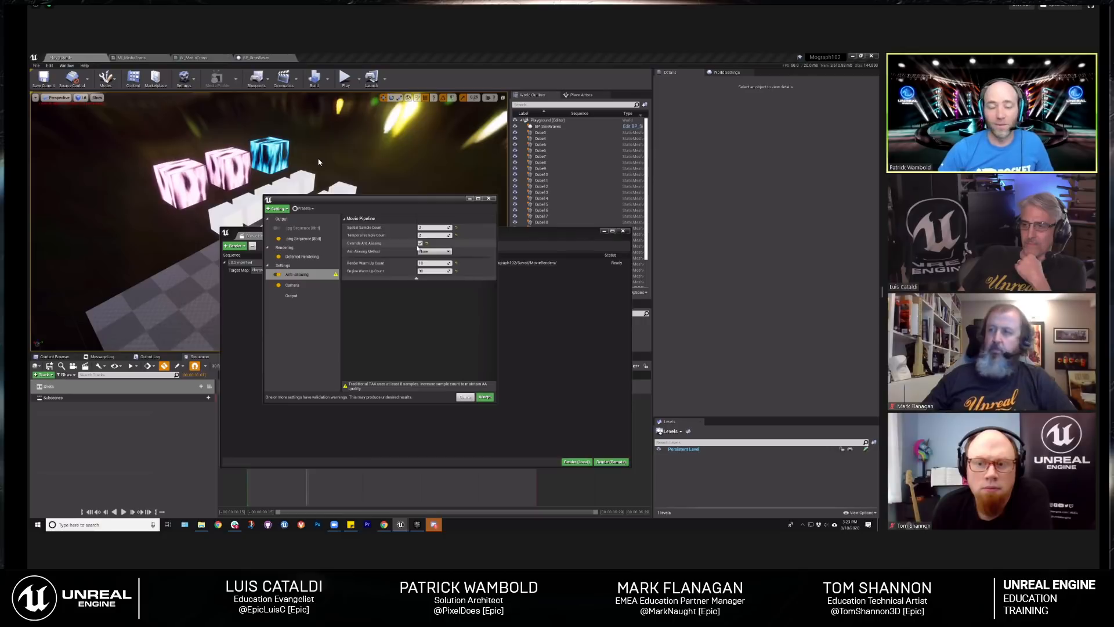
pyautogui.click(438, 255)
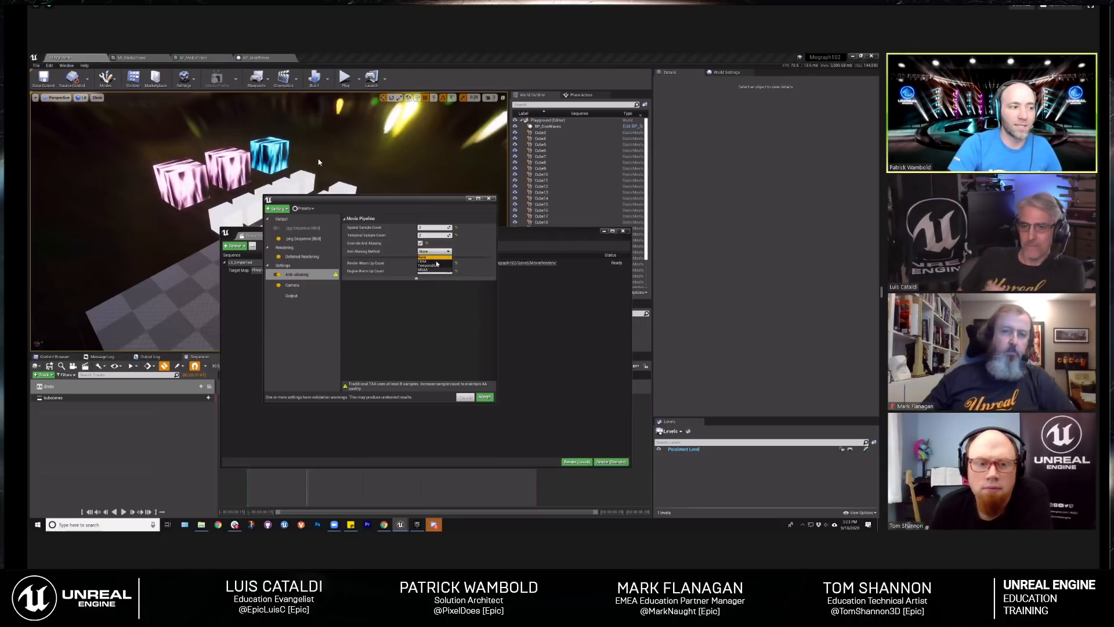
# Step: Set the Spatial Sample Count to 4 and the Anti-aliasing Method to TemporalAA
pyautogui.click(439, 228)
pyautogui.write('4')
pyautogui.press('Tab')
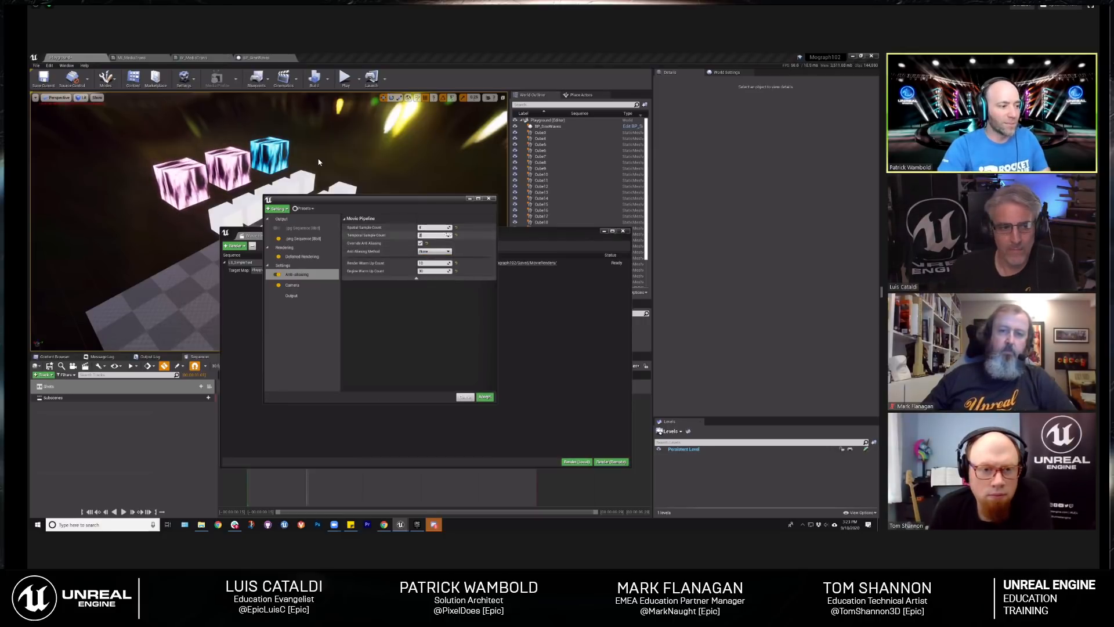
pyautogui.click(421, 244)
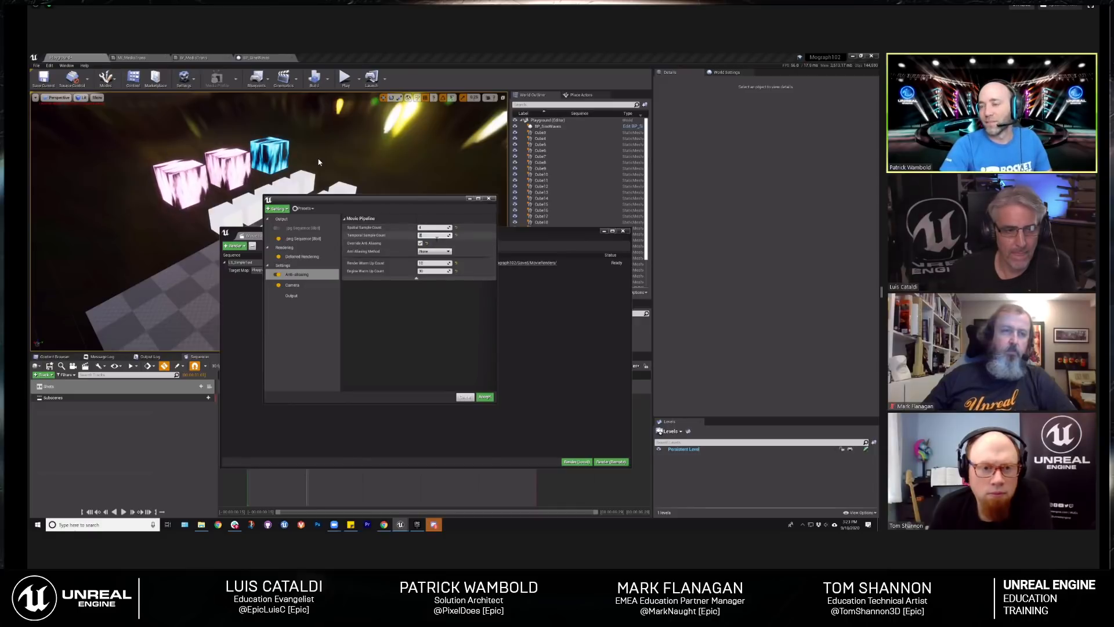
pyautogui.click(435, 251)
pyautogui.click(427, 265)
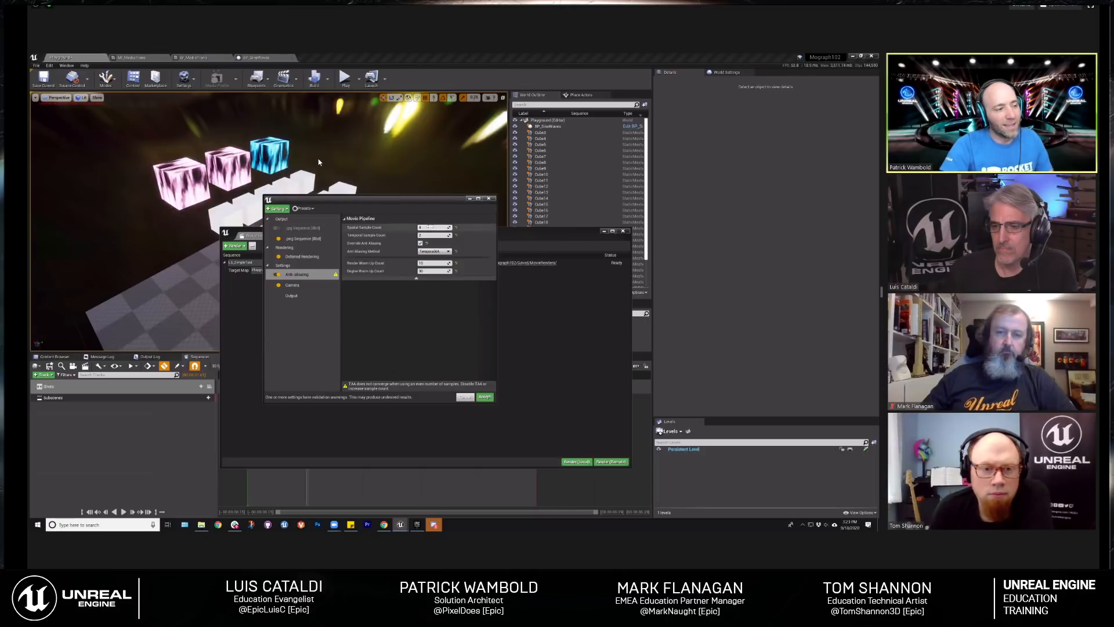
# Step: Set the Spatial Sample Count to 5 and the Temporal Sample Count to 3
pyautogui.write('5')
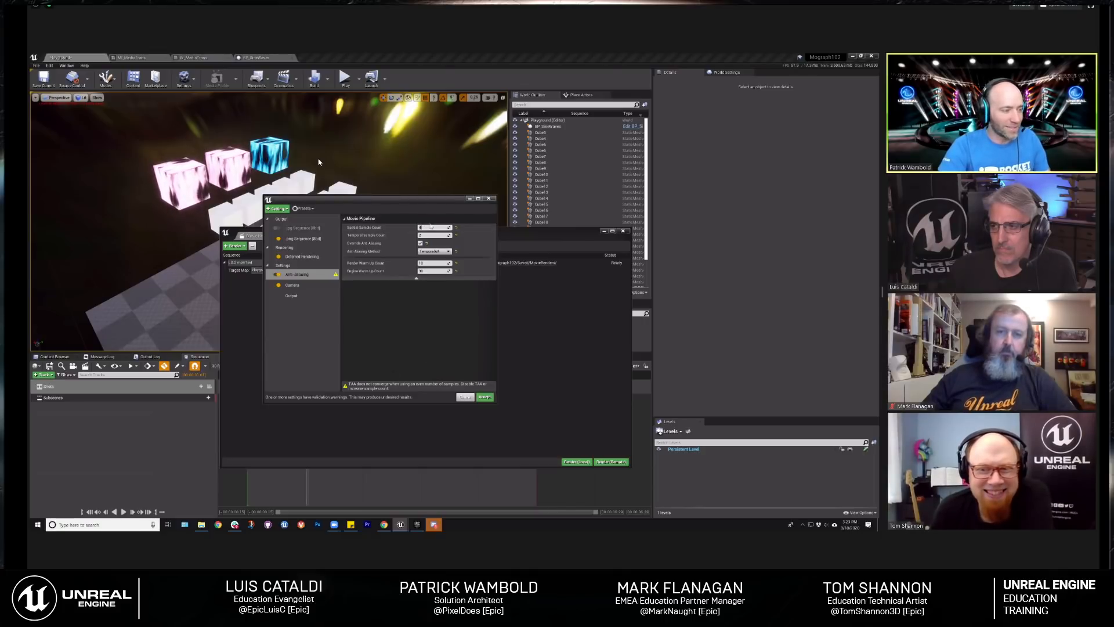
pyautogui.press('Tab')
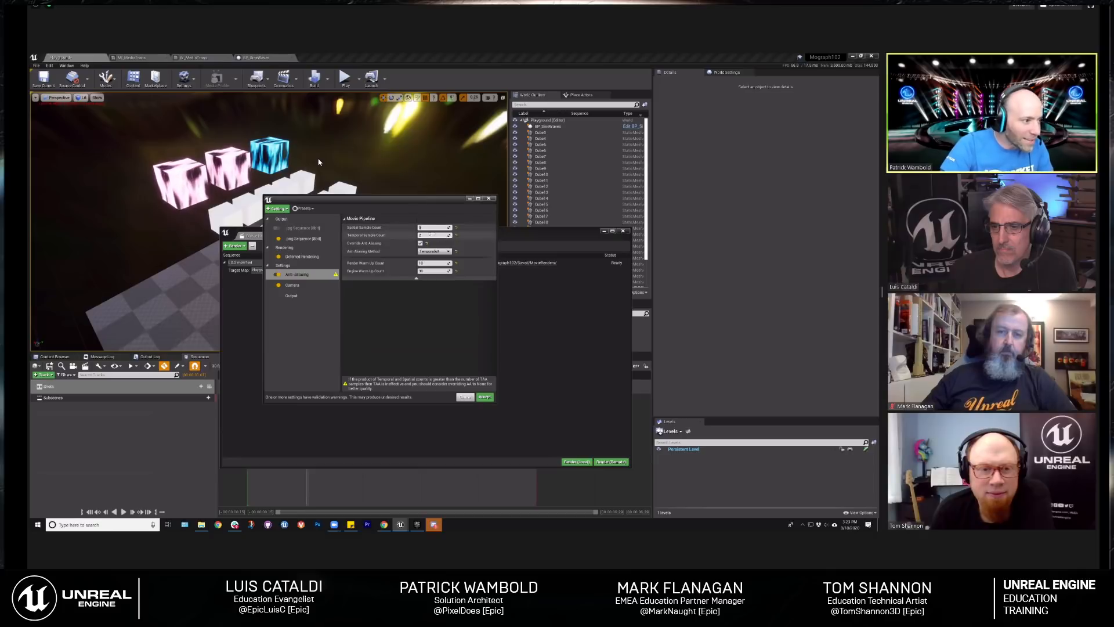
pyautogui.write('3')
pyautogui.press('Return')
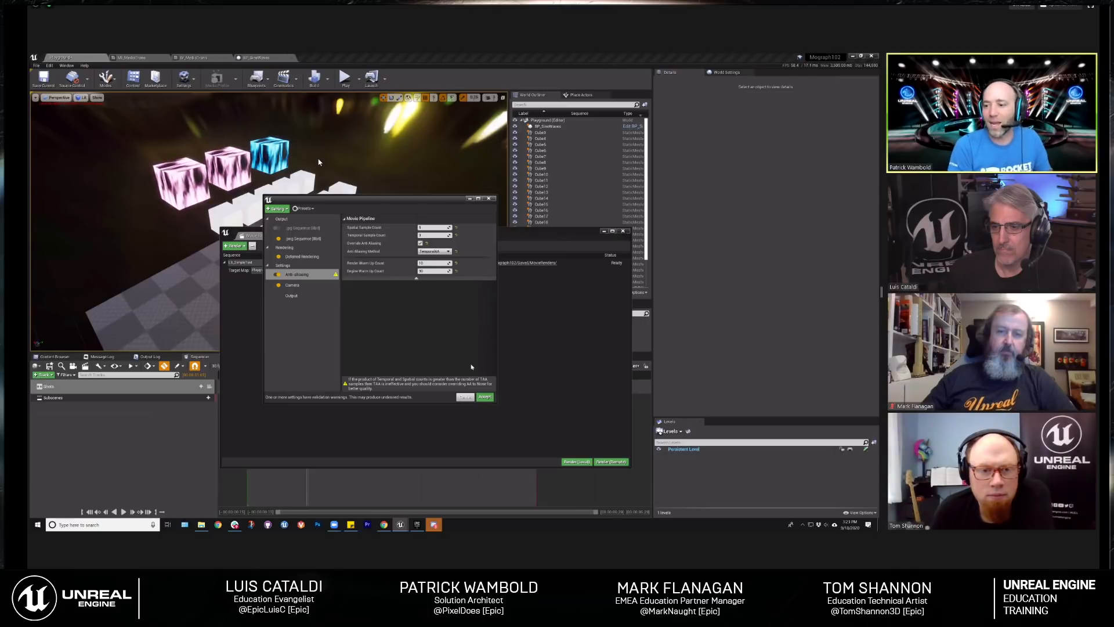
# Step: Set the Anti-aliasing Method to None and both the Spatial and Temporal Sample Counts to 8
pyautogui.click(435, 251)
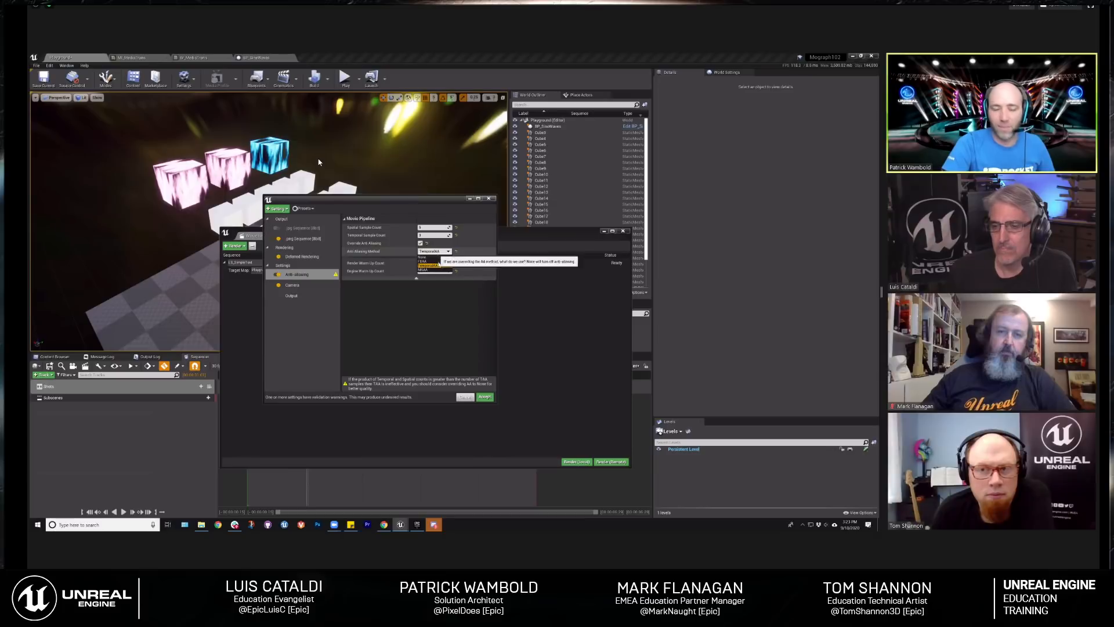
pyautogui.click(431, 258)
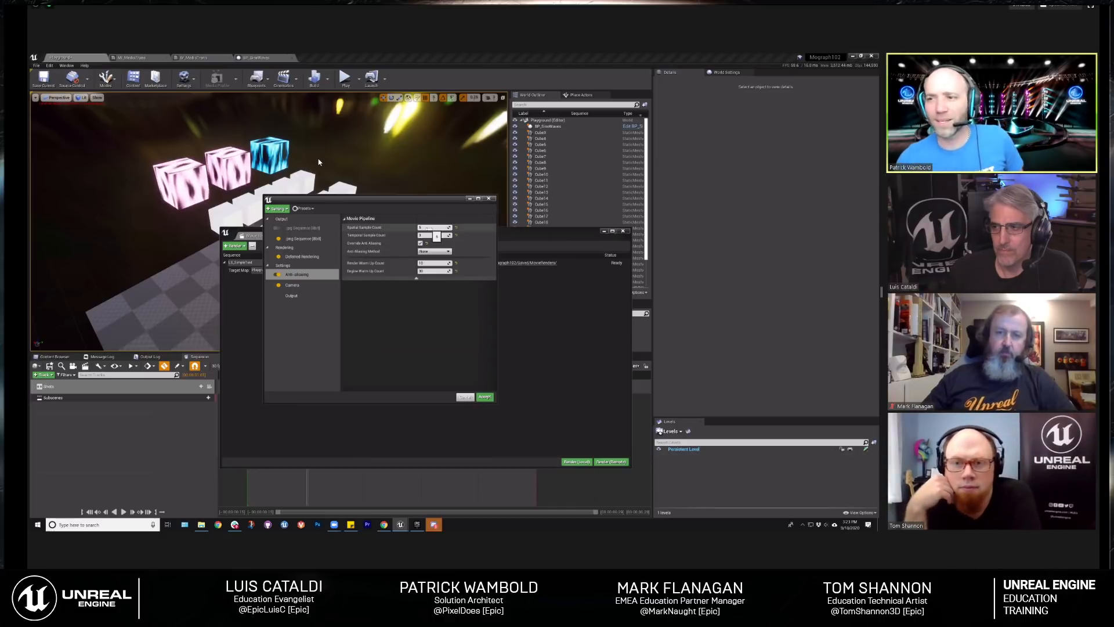
pyautogui.click(429, 228)
pyautogui.write('8')
pyautogui.press('Tab')
pyautogui.write('8')
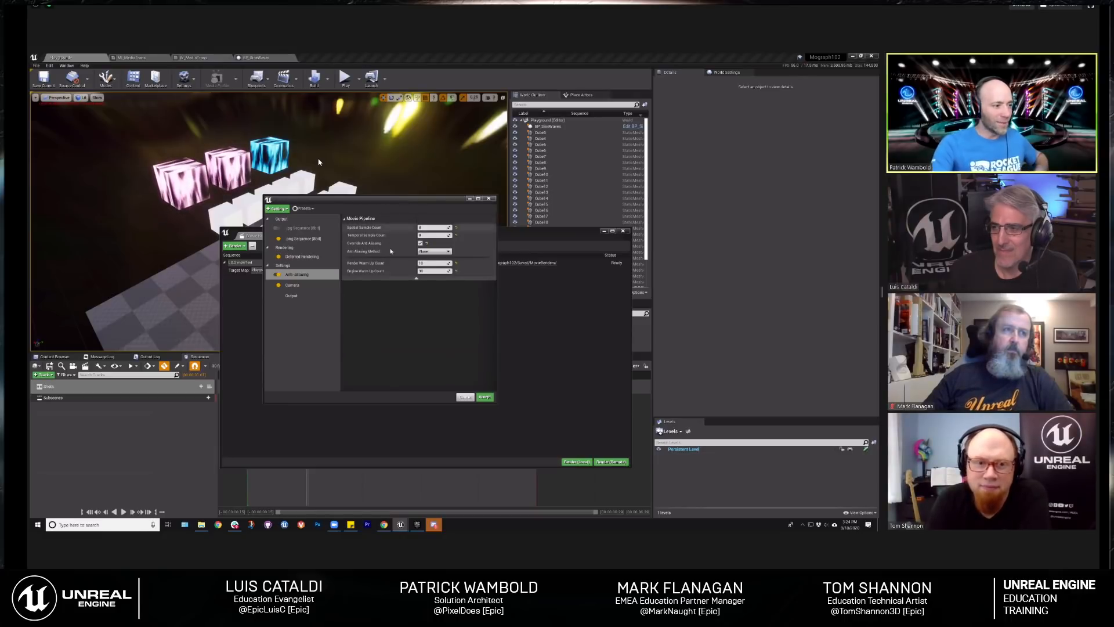
# Step: Recheck the anti-aliasing method choices, keeping None, and close the render configuration and Movie Render Queue windows
pyautogui.click(434, 251)
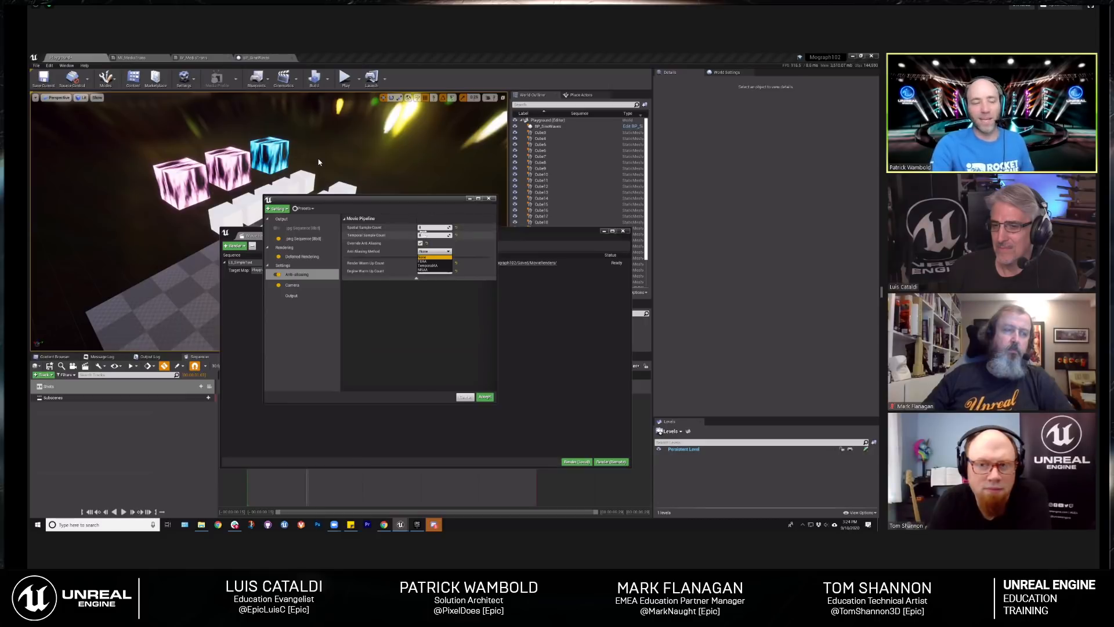
pyautogui.click(430, 264)
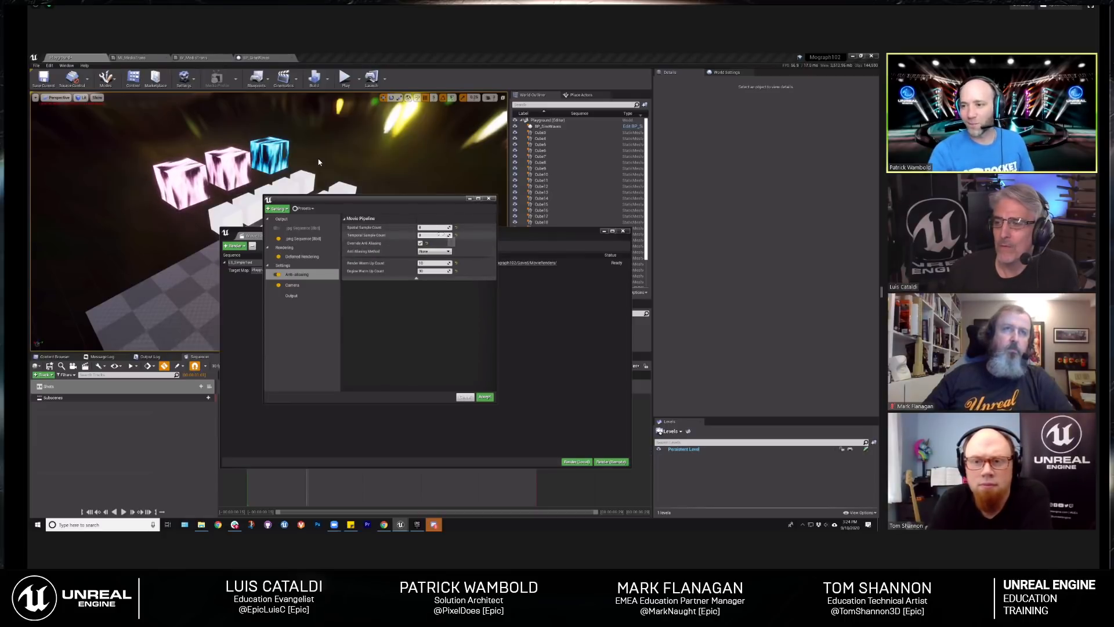
pyautogui.click(490, 199)
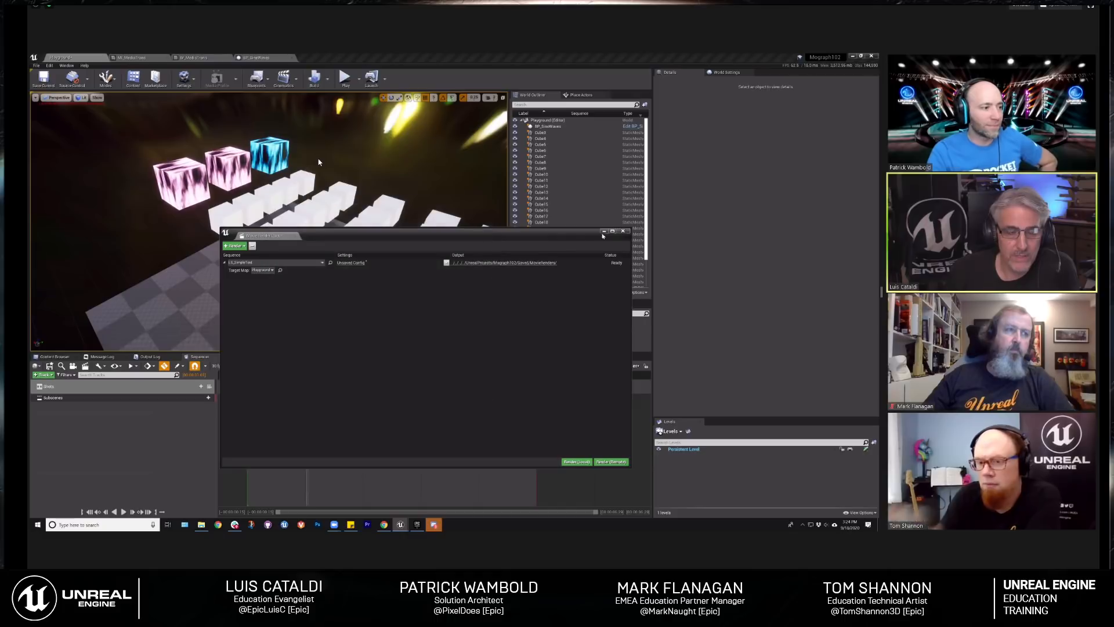
pyautogui.click(623, 230)
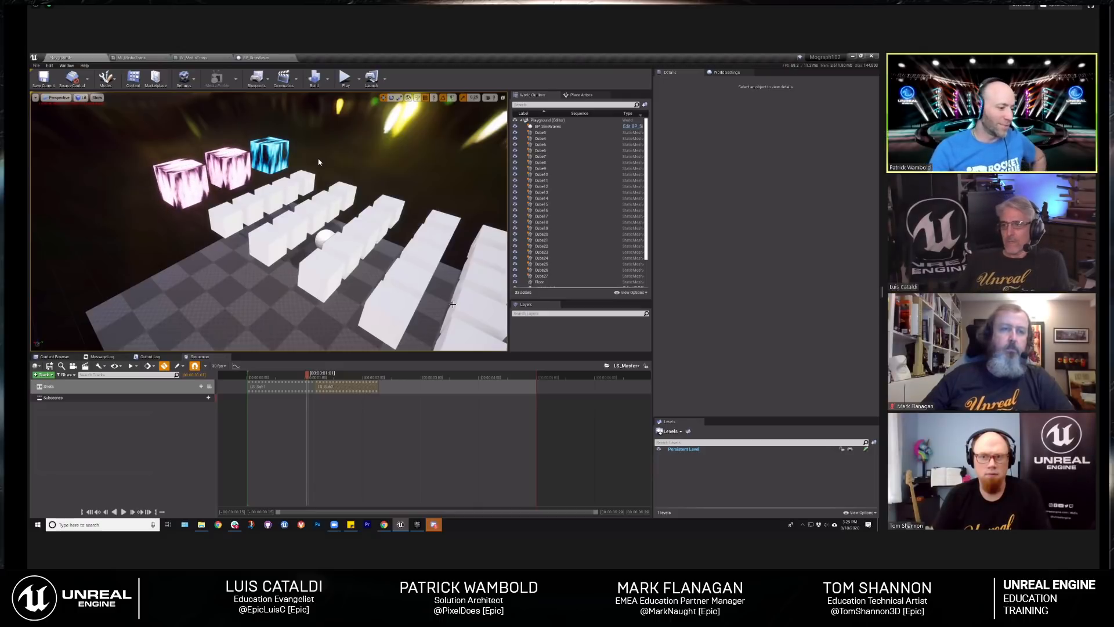
# Step: Switch to the Epic Games Launcher, launch Unreal Engine 4.25.3, and bring up its Project Browser
pyautogui.click(417, 524)
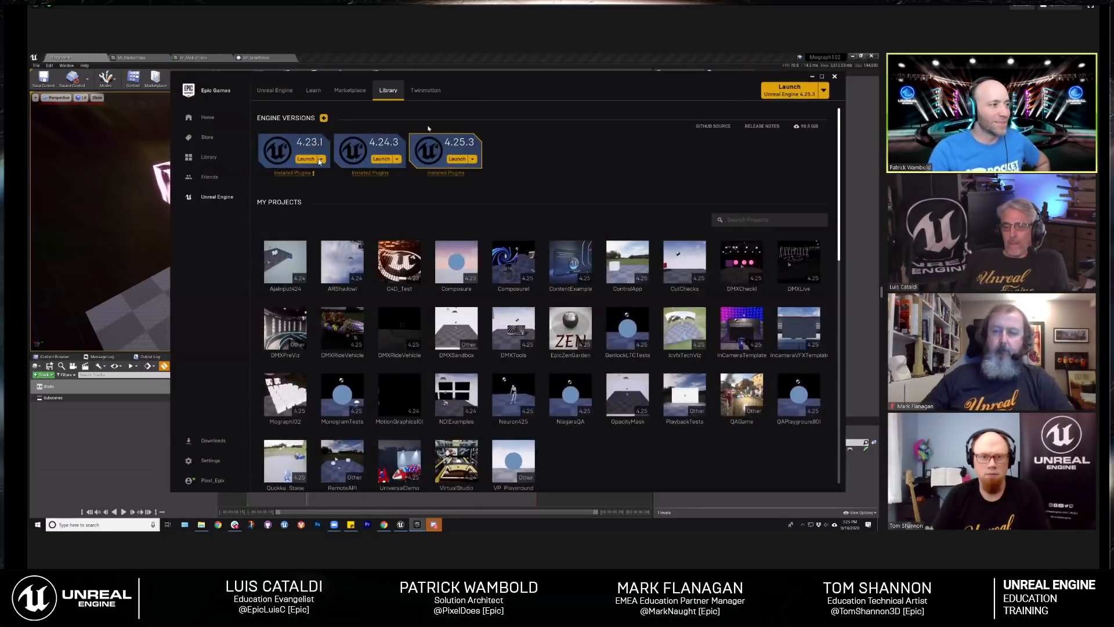
pyautogui.click(458, 159)
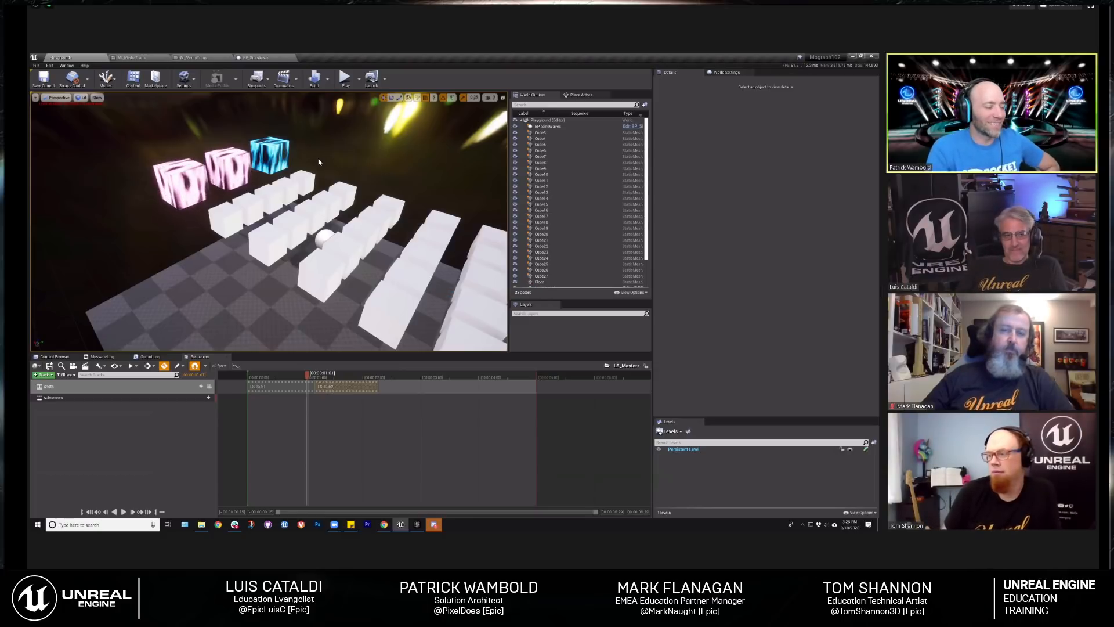
pyautogui.press('super+i')
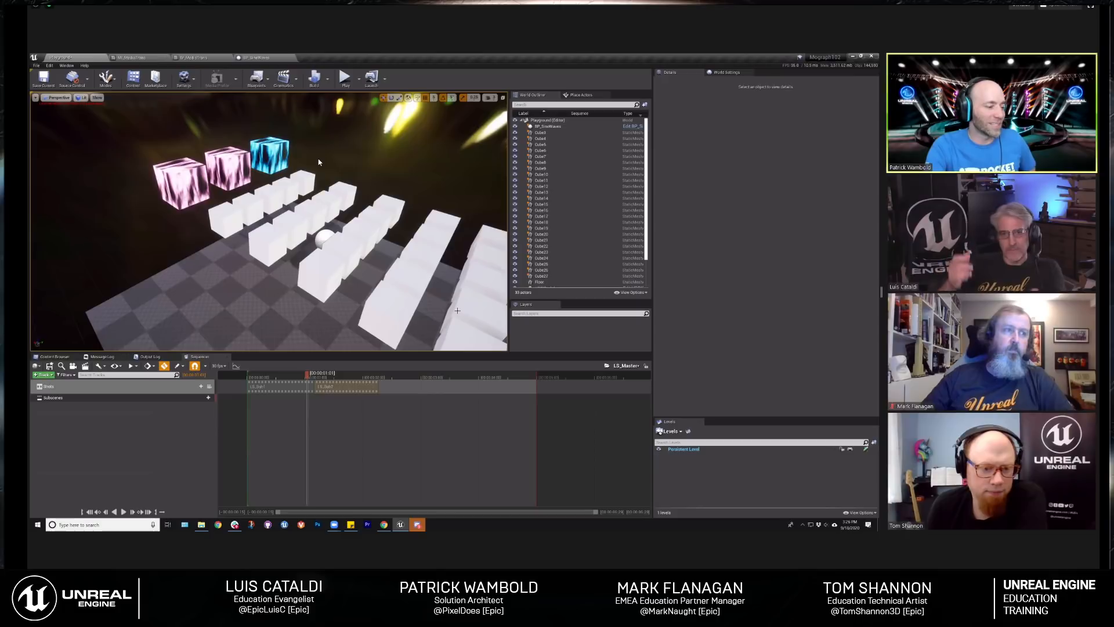
pyautogui.click(405, 526)
pyautogui.click(431, 500)
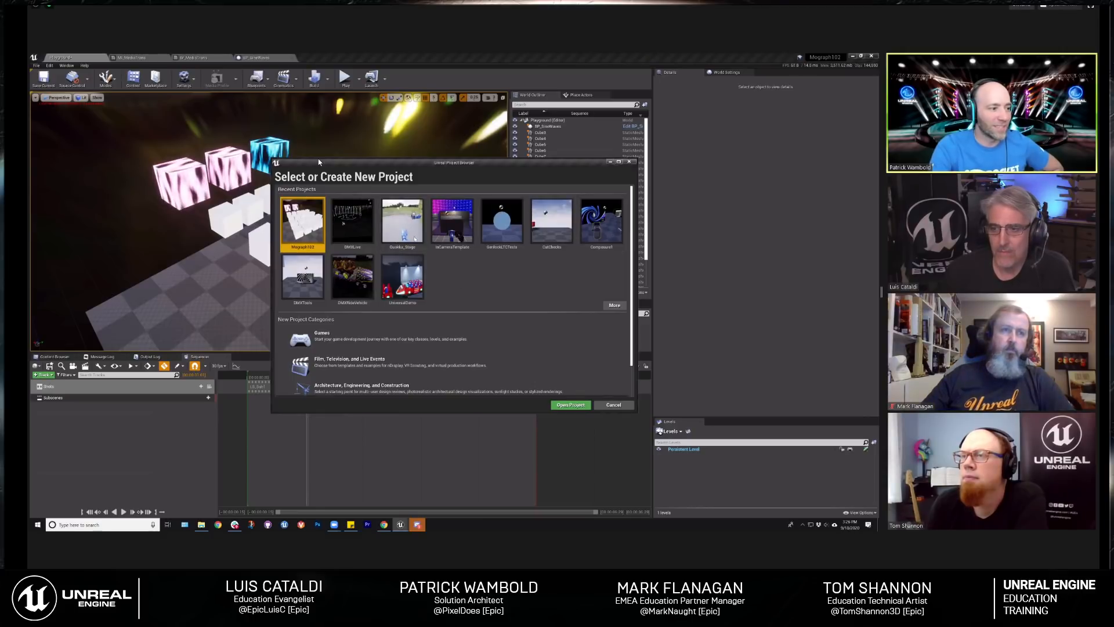
pyautogui.moveTo(420, 163); pyautogui.dragTo(353, 132)
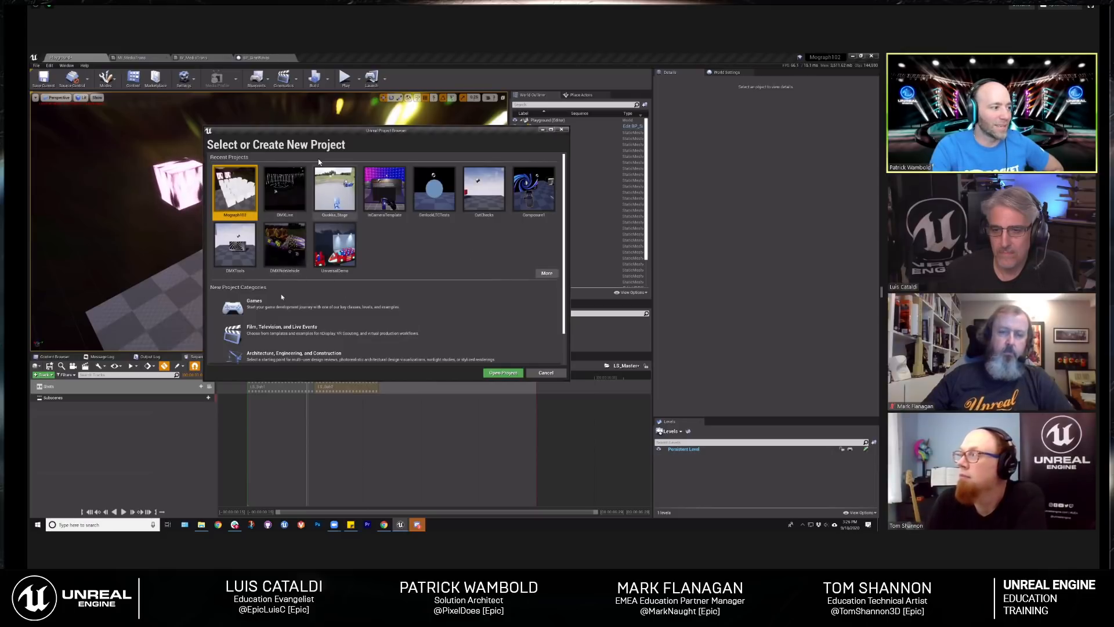
# Step: Look through the Film, Television, and Live Events project templates, including the Pixel QA Template, and cancel without creating a project
pyautogui.scroll(-2, 319, 162)
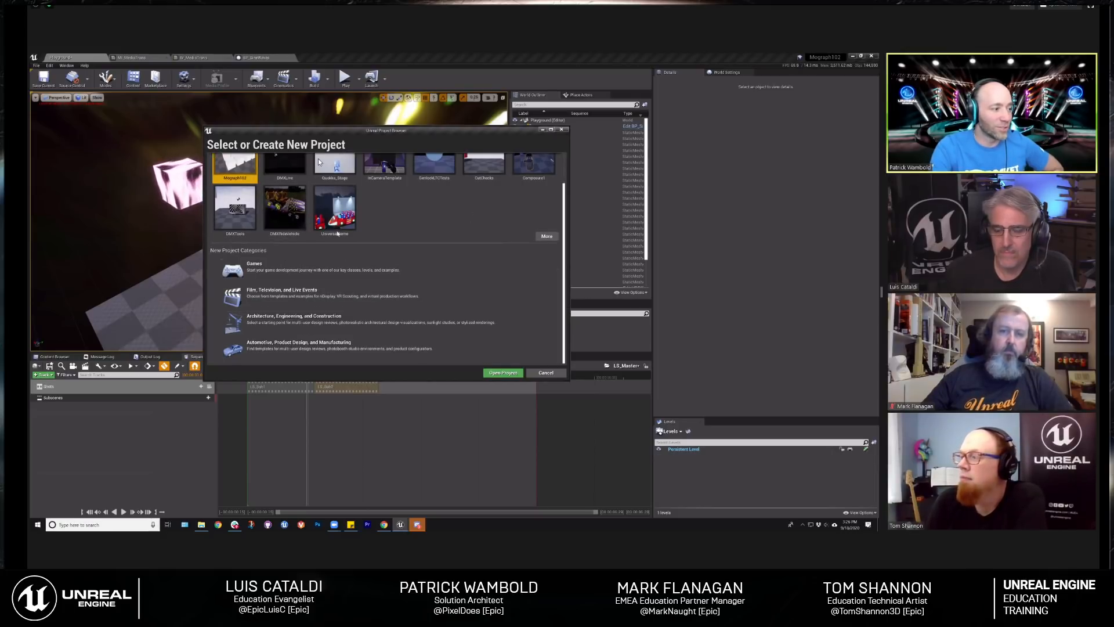
pyautogui.click(285, 297)
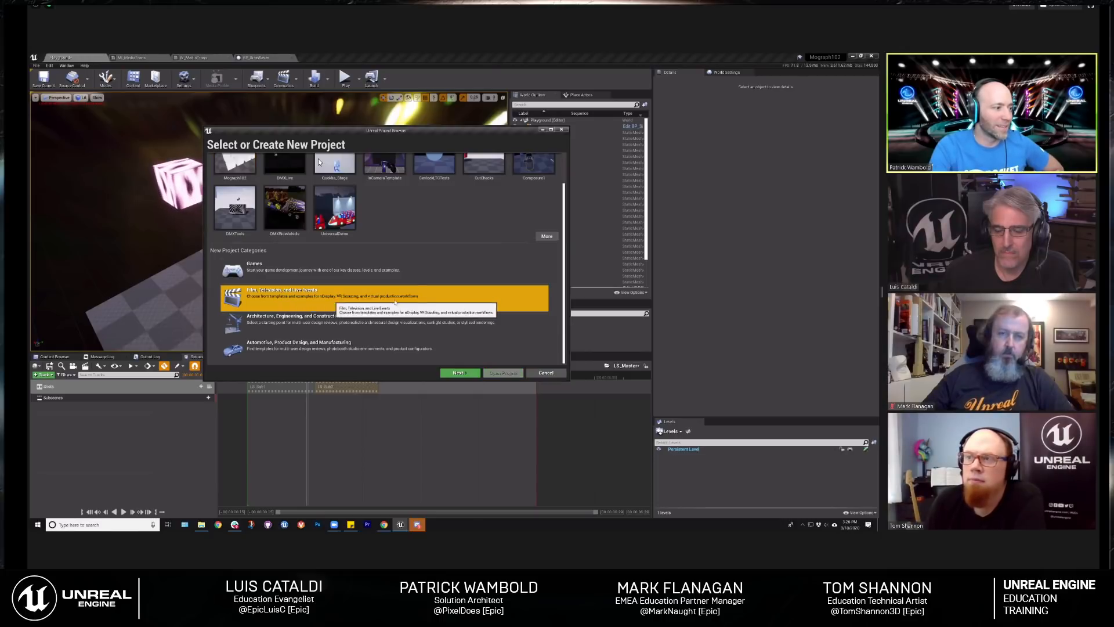
pyautogui.click(459, 372)
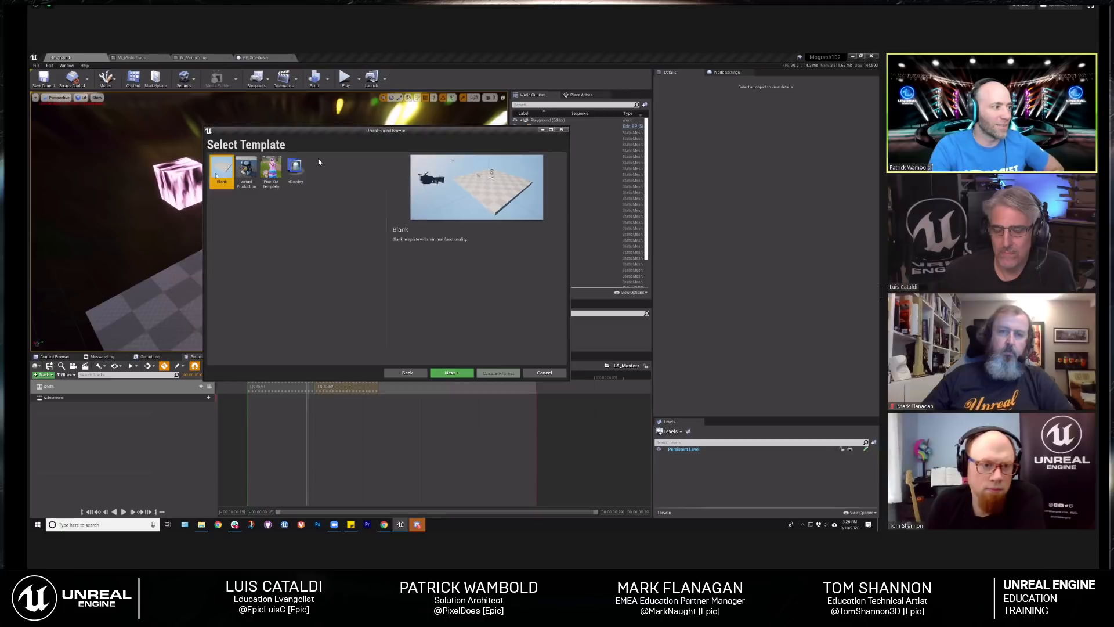
pyautogui.click(249, 175)
pyautogui.click(272, 174)
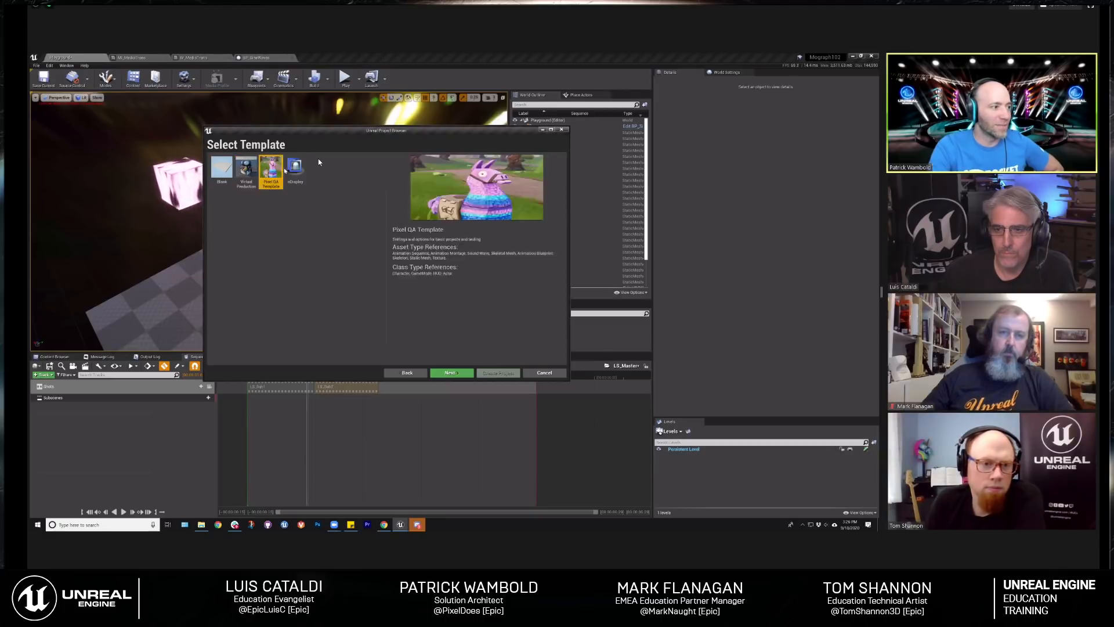
pyautogui.click(295, 175)
pyautogui.click(245, 174)
pyautogui.click(223, 170)
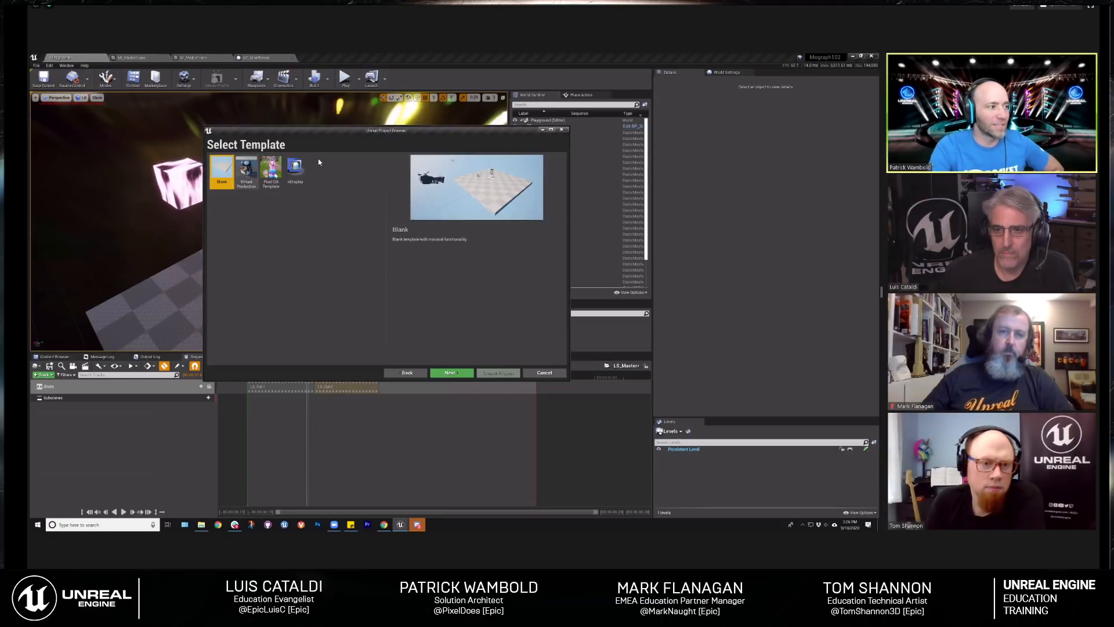
pyautogui.click(271, 174)
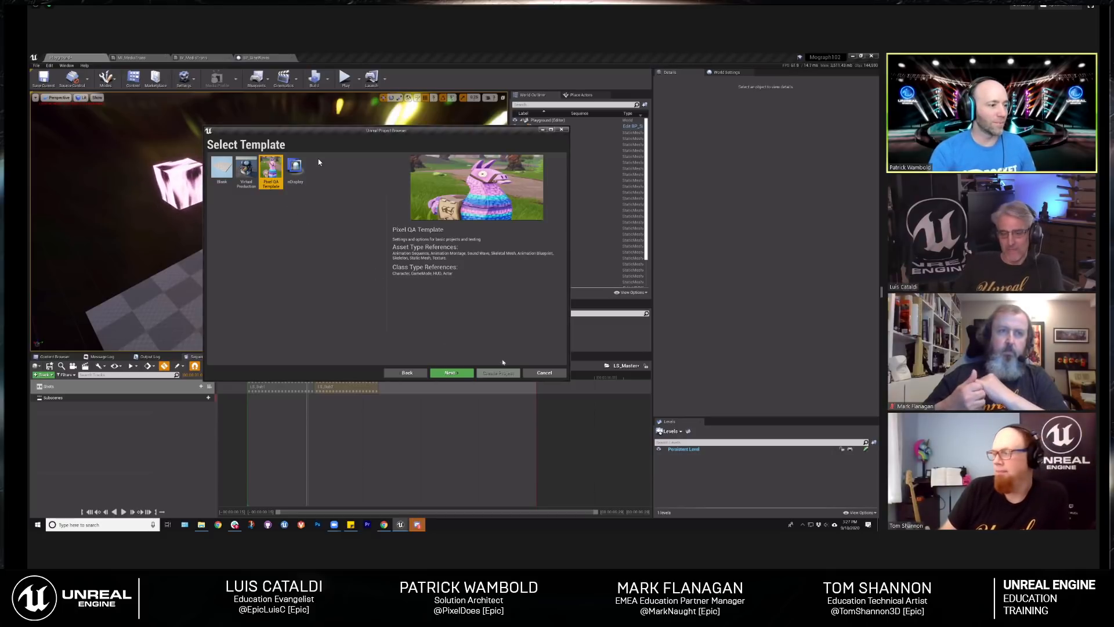
pyautogui.click(544, 373)
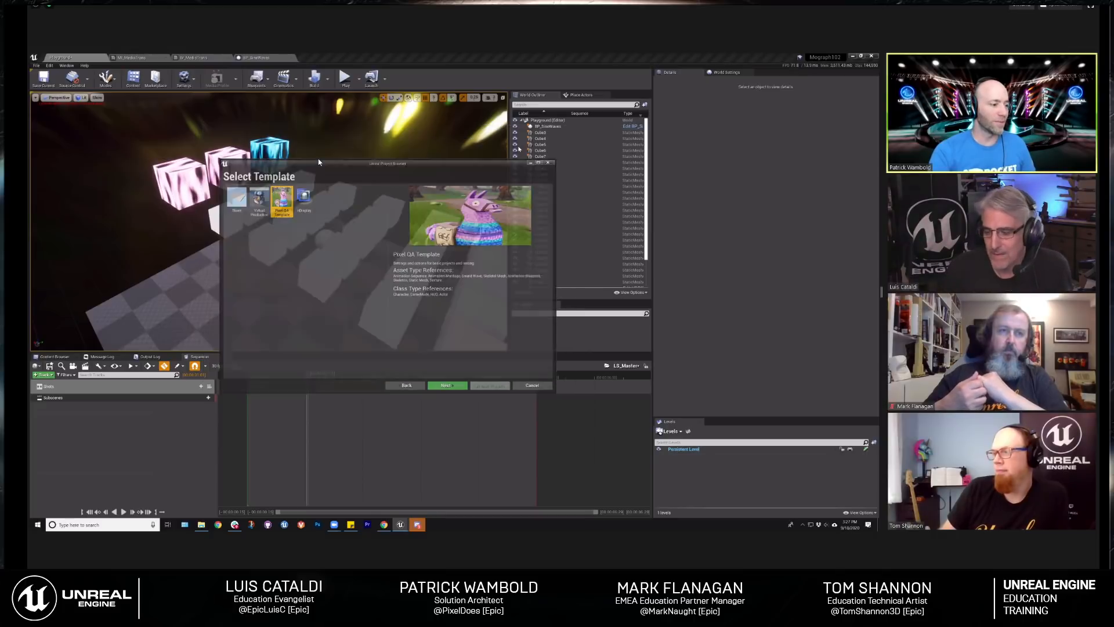
# Step: Open the Plugins list and search the built-in plugins for "media"
pyautogui.click(49, 65)
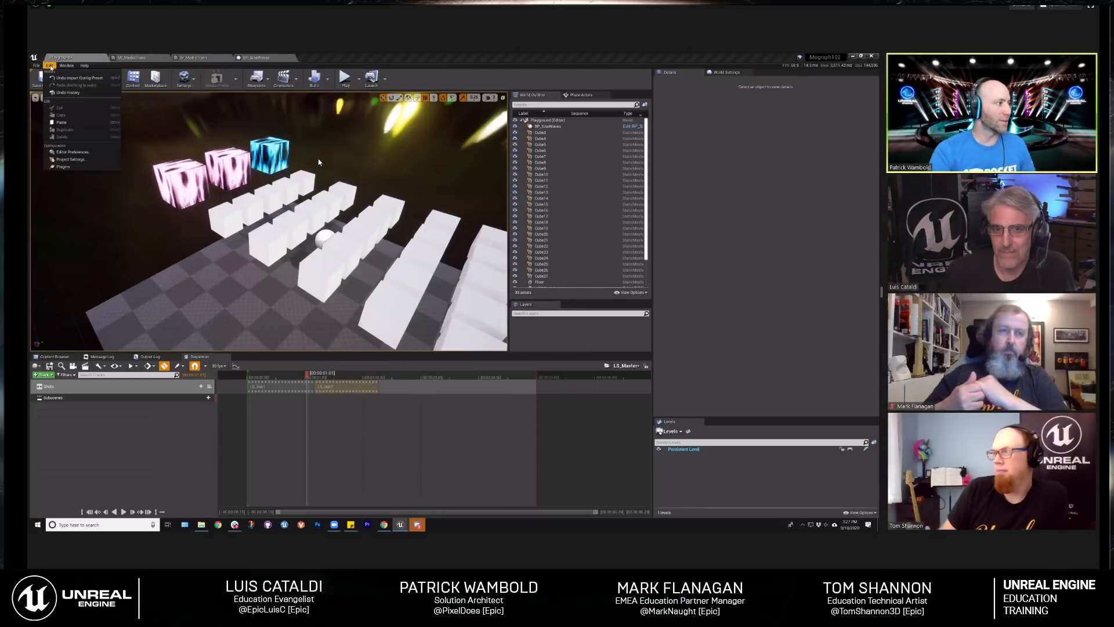
pyautogui.click(76, 167)
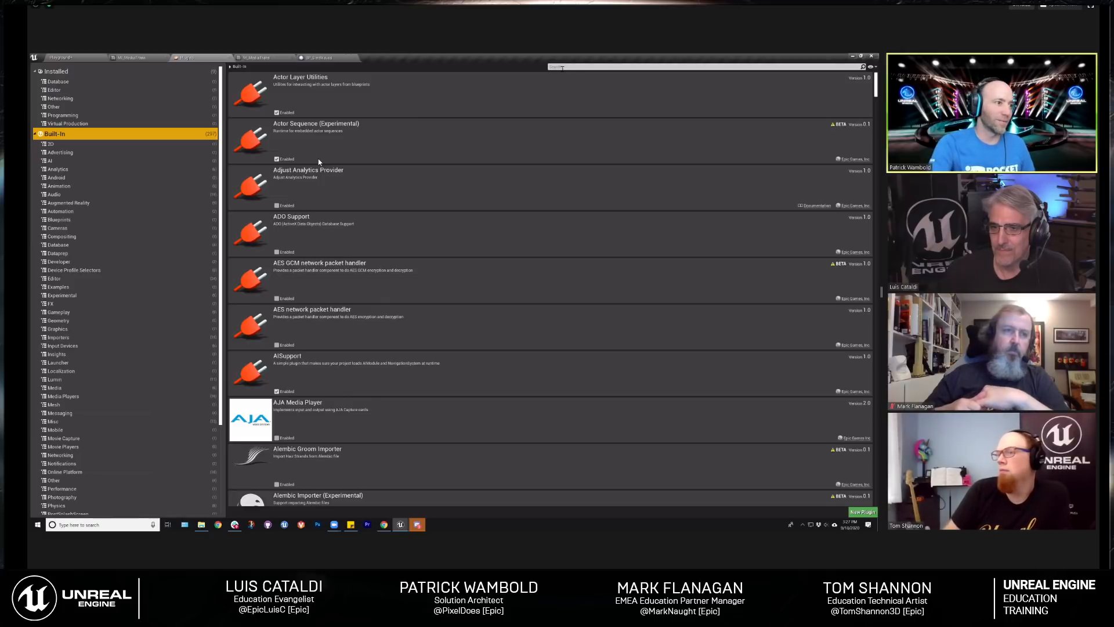
pyautogui.click(580, 67)
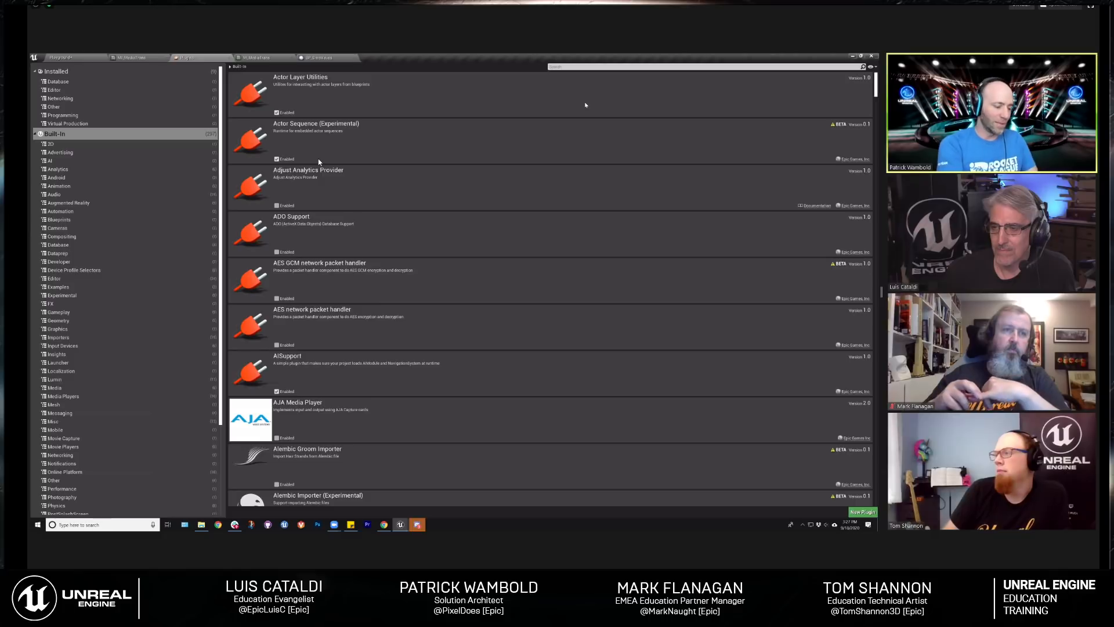
pyautogui.write('media')
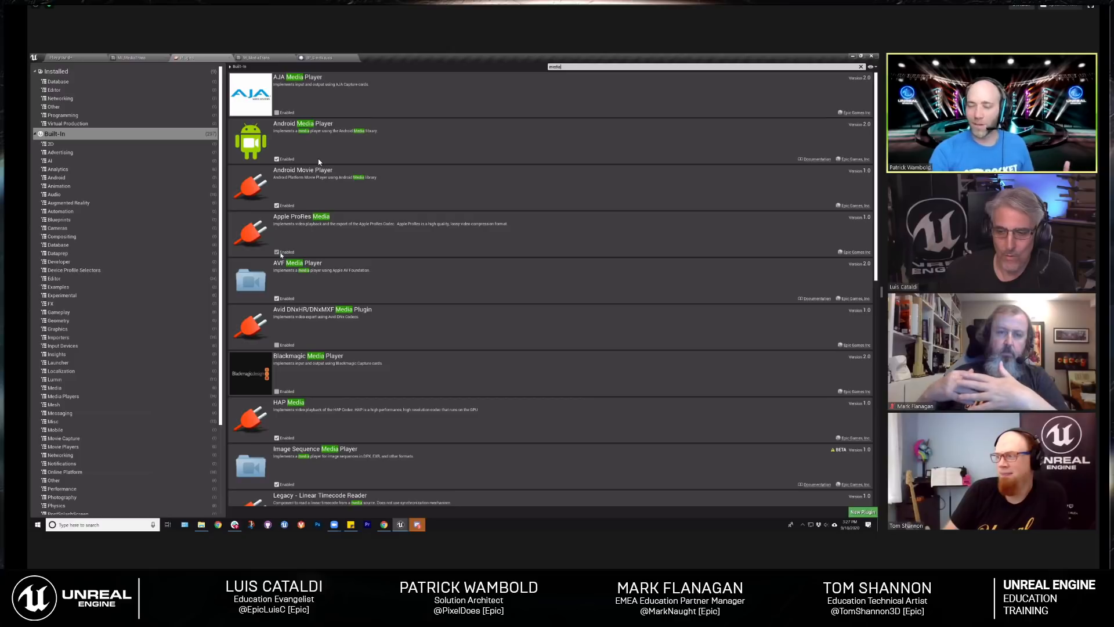
pyautogui.scroll(-1, 273, 258)
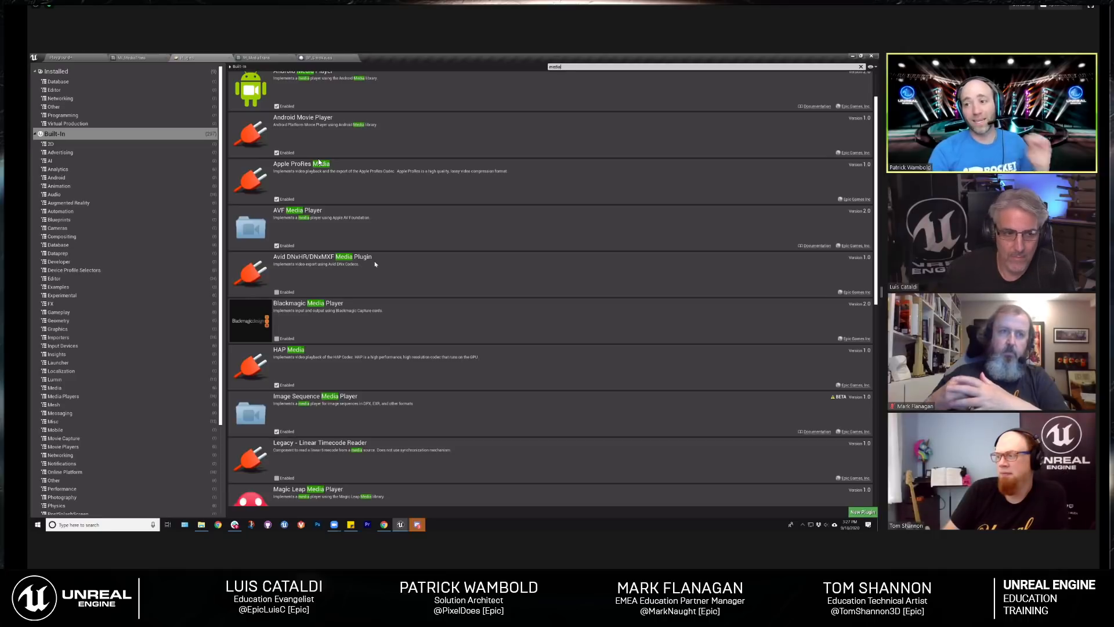
# Step: Look through the remaining built-in plugins matching "media", from Blackmagic Media Player and HAP Media to WMF Media Player
pyautogui.scroll(-5, 378, 261)
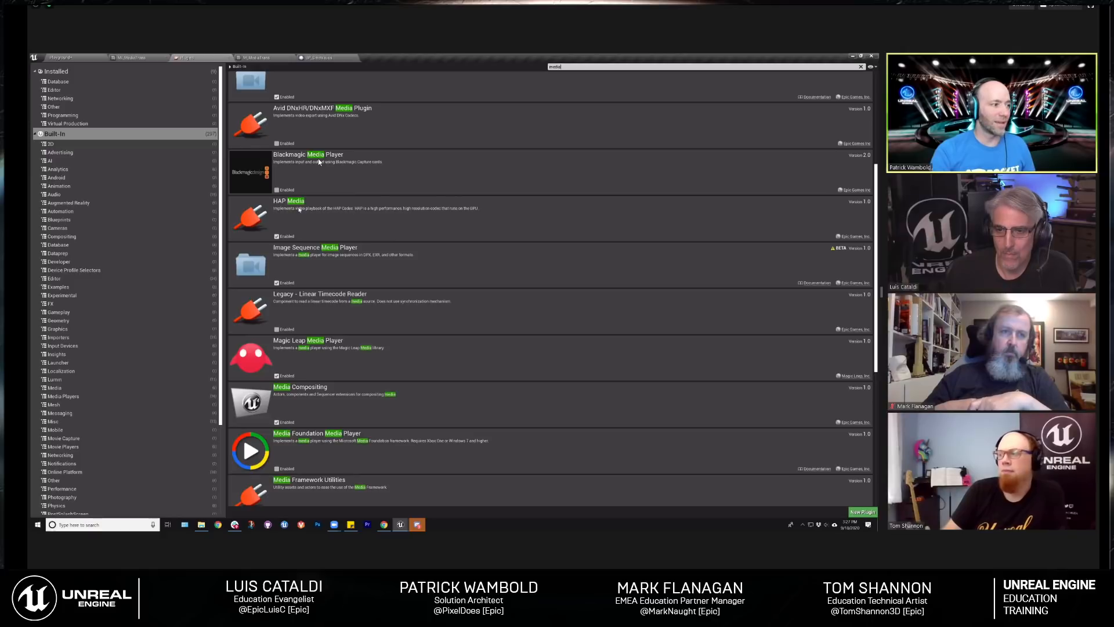
pyautogui.scroll(-3, 319, 162)
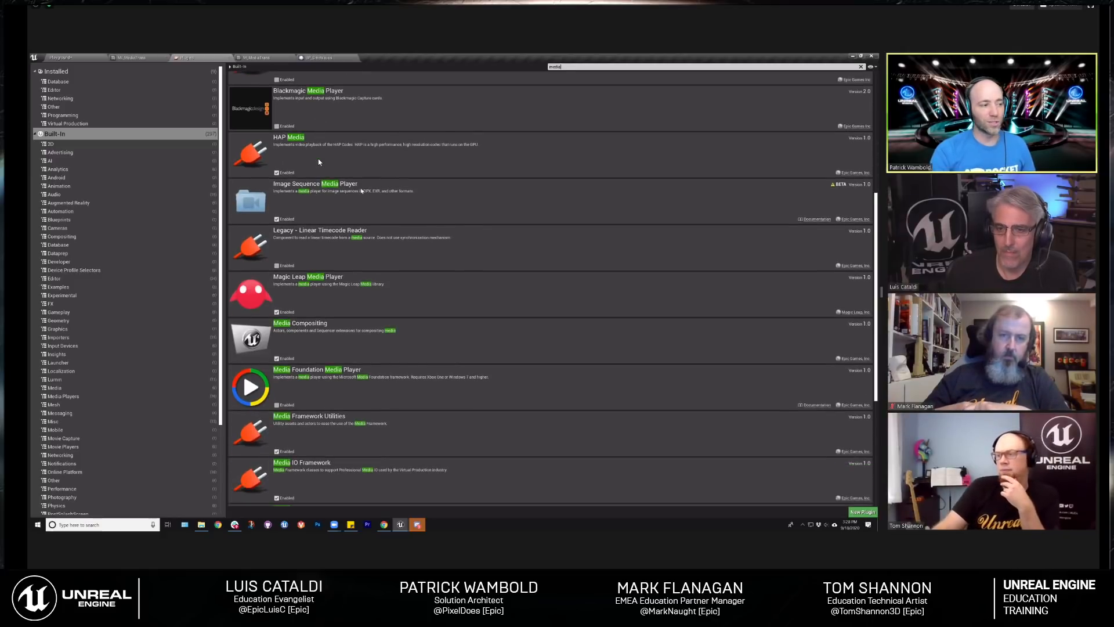
pyautogui.scroll(-3, 318, 162)
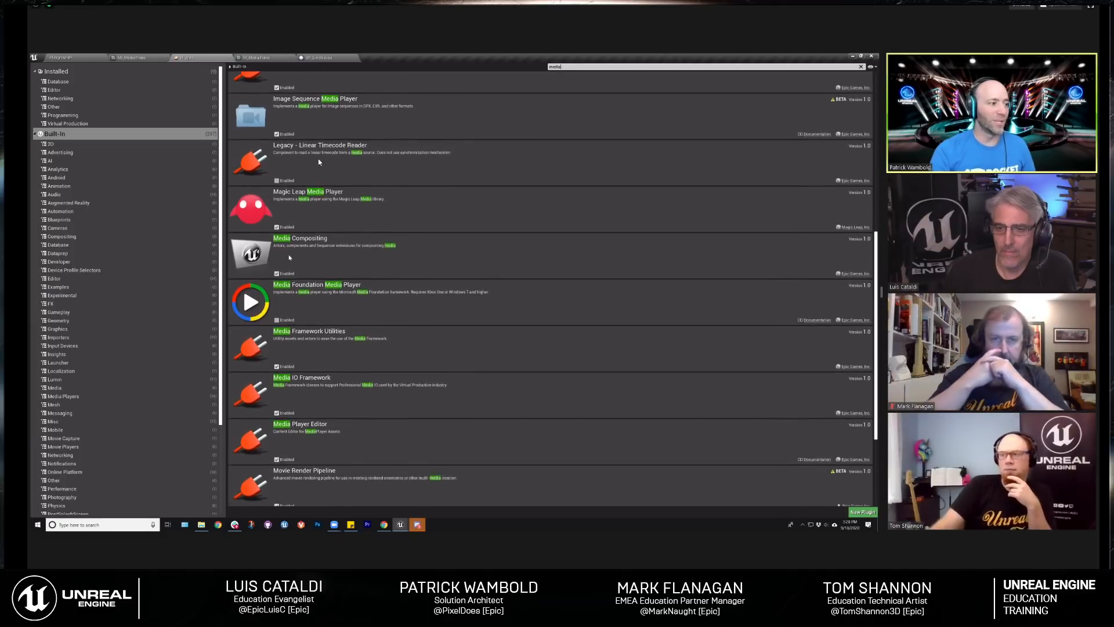
pyautogui.scroll(-2, 318, 162)
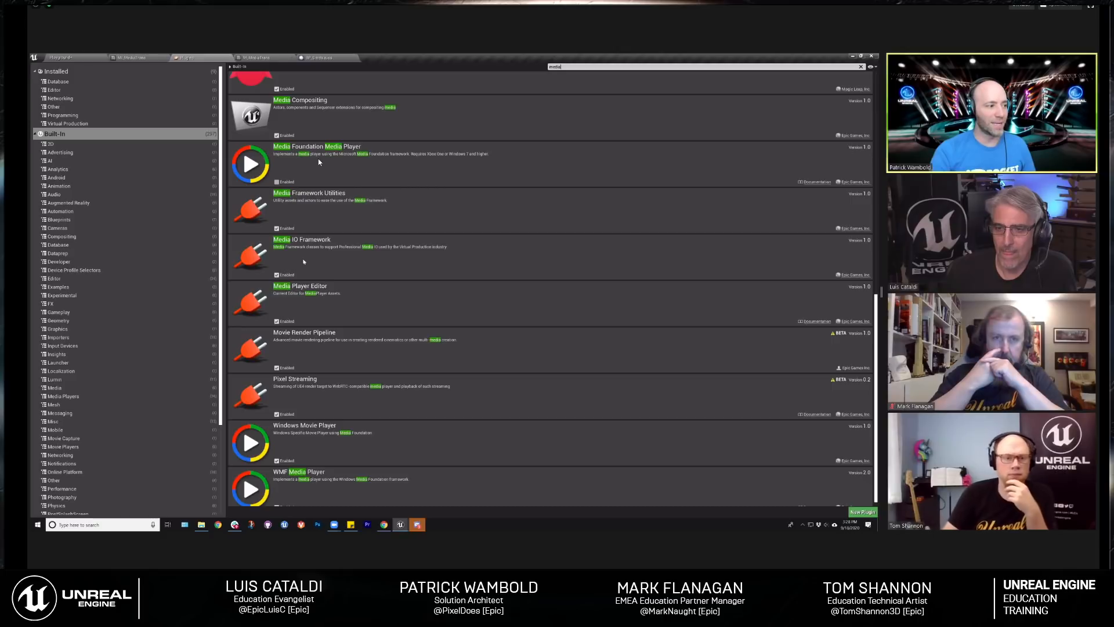
pyautogui.scroll(-1, 319, 162)
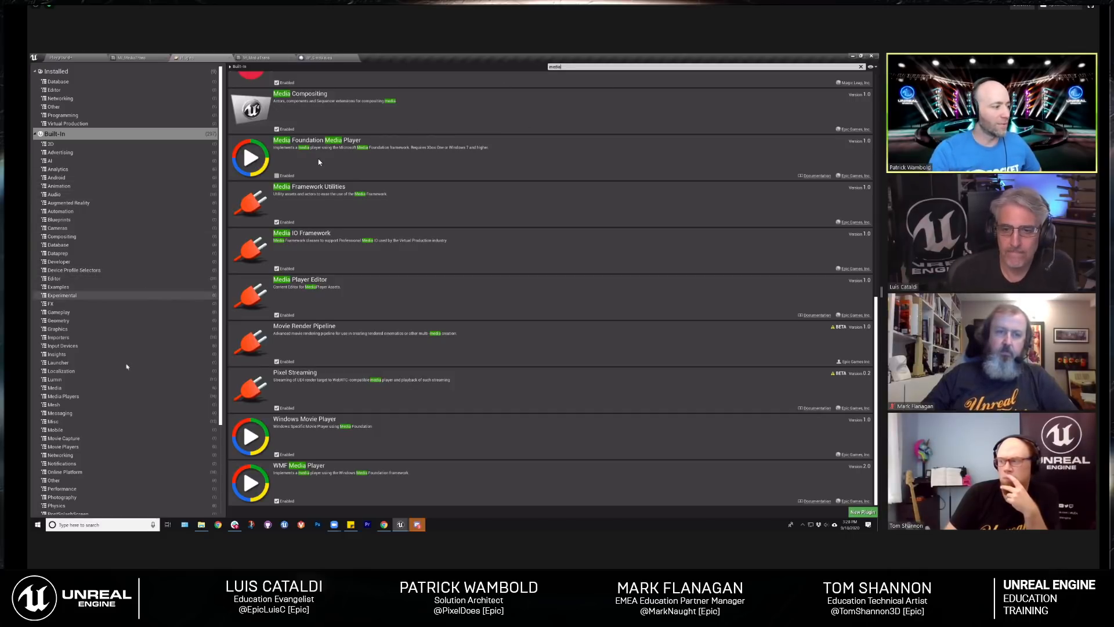
# Step: Show the built-in Scripting plugins and clear the "media" search so the category is unfiltered
pyautogui.scroll(-5, 149, 370)
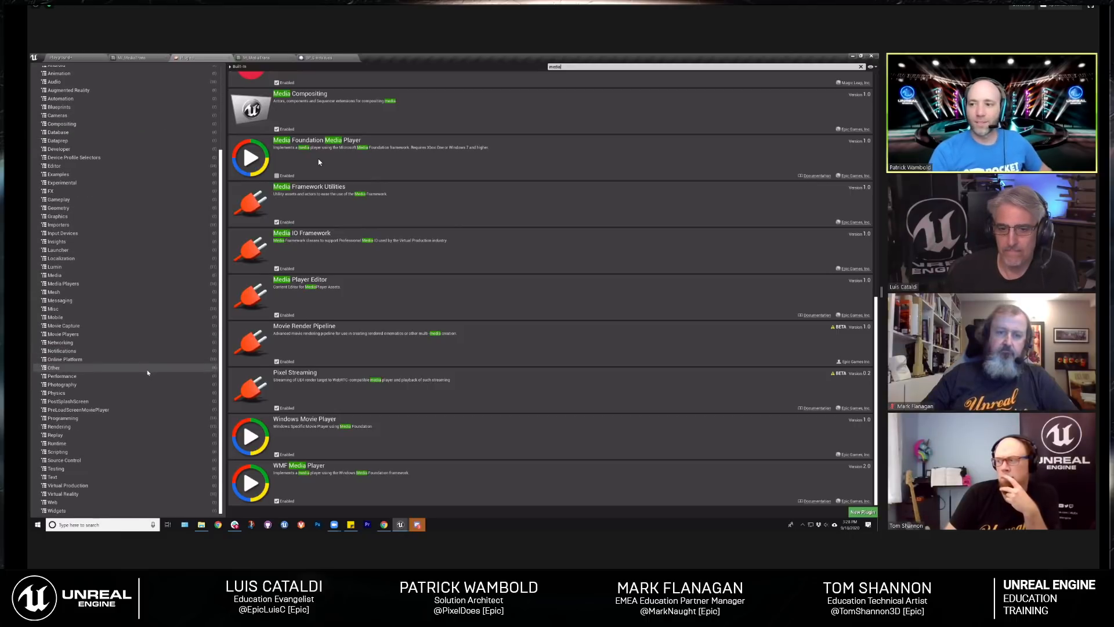
pyautogui.click(128, 451)
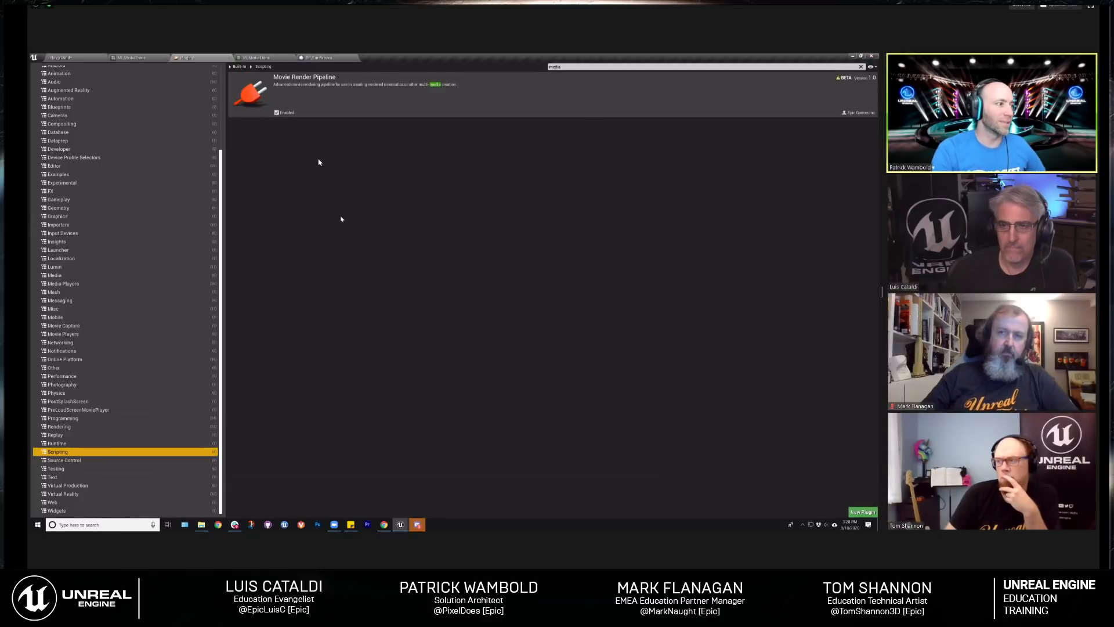
pyautogui.click(861, 67)
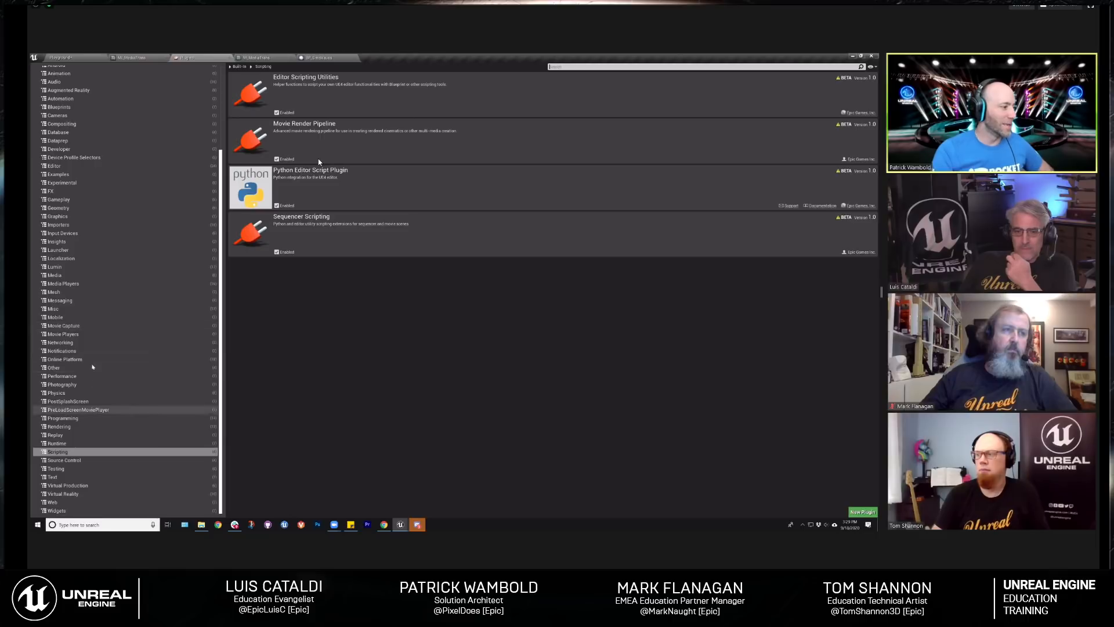
# Step: Look through the Movie Players, Media Players, Media and Text categories of the built-in plugins
pyautogui.click(79, 335)
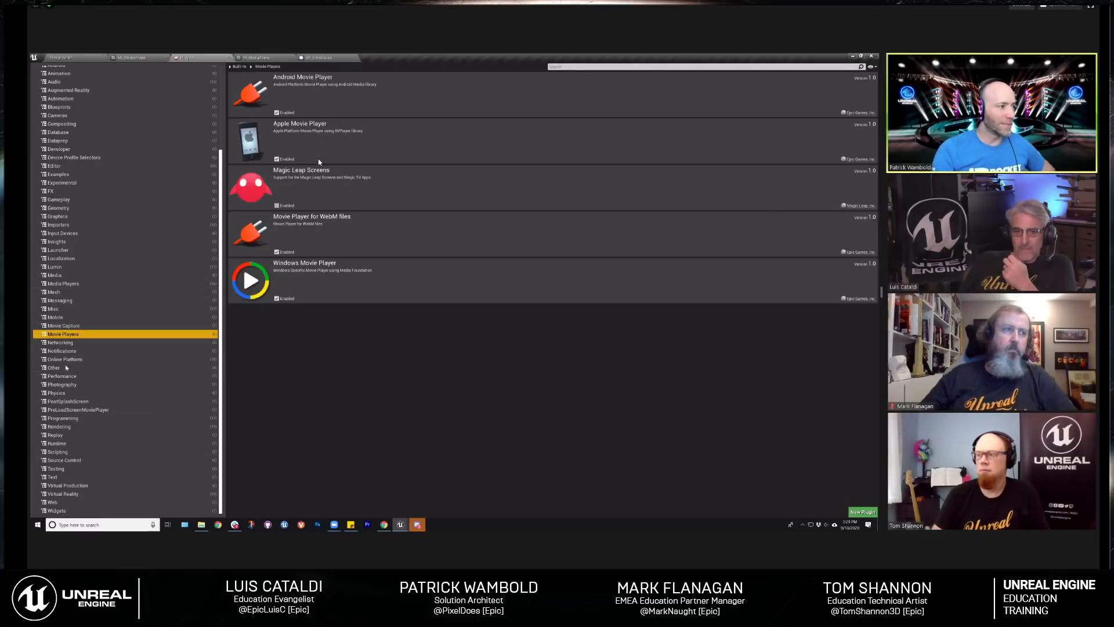
pyautogui.click(63, 282)
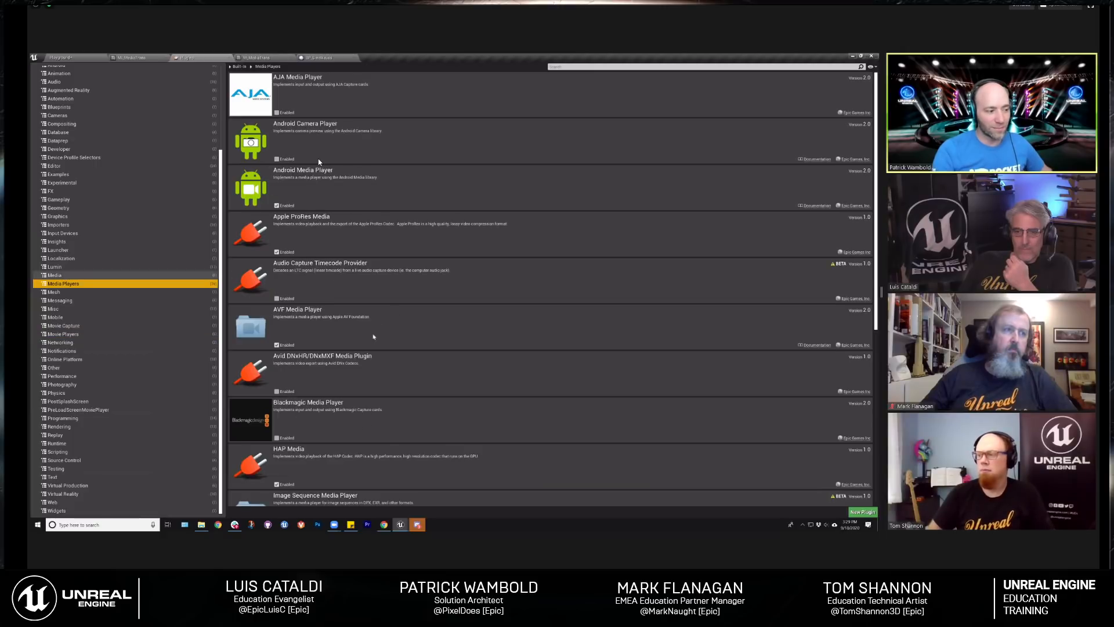
pyautogui.scroll(-6, 379, 325)
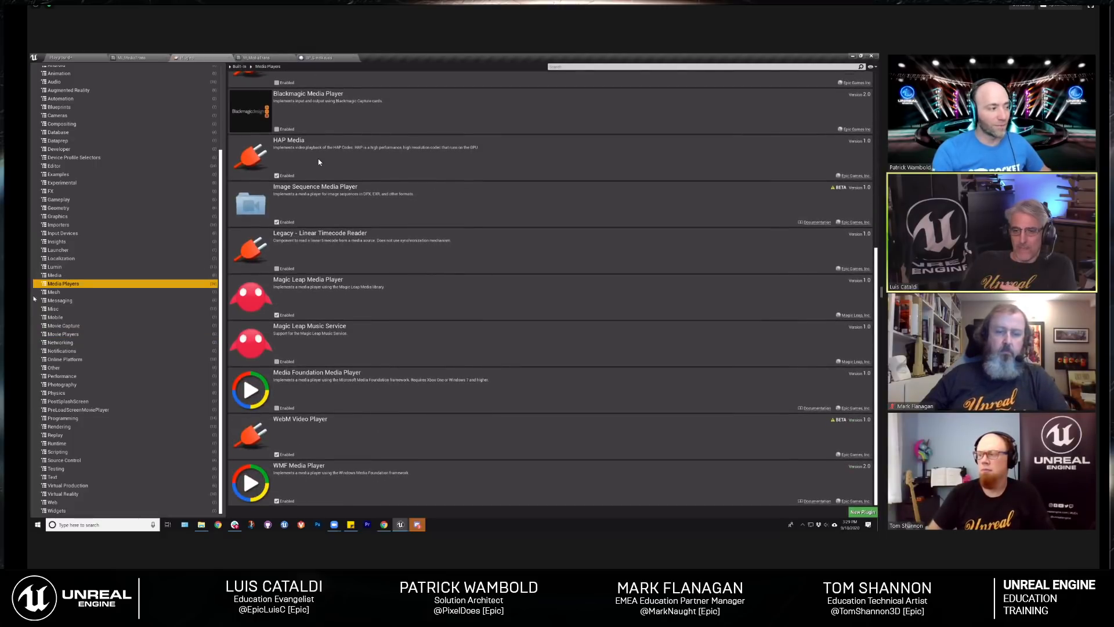
pyautogui.click(54, 275)
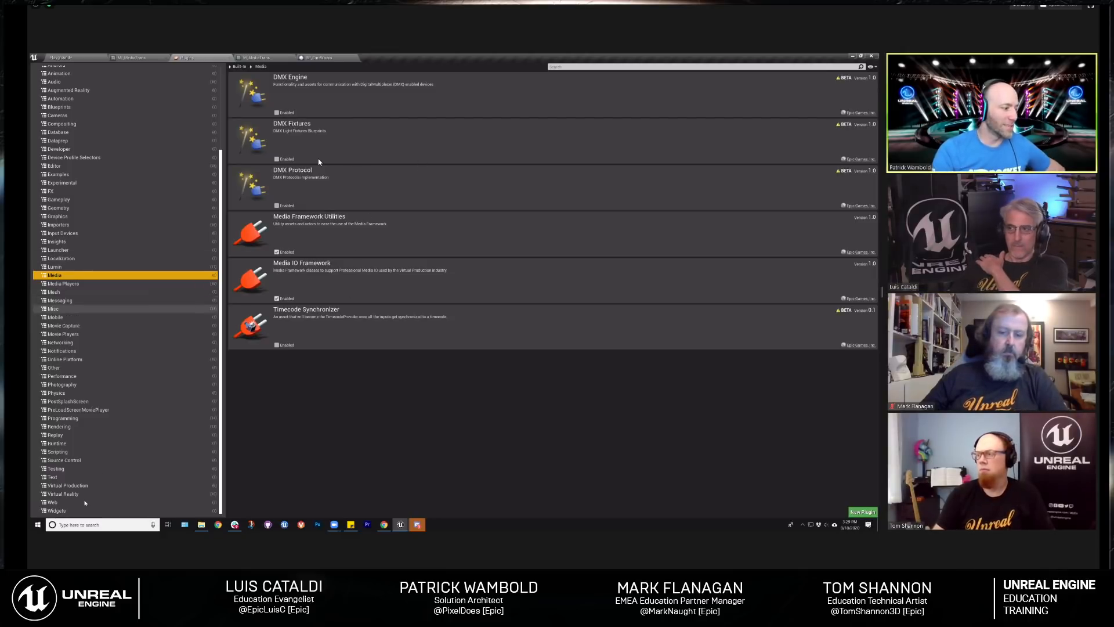
pyautogui.click(76, 477)
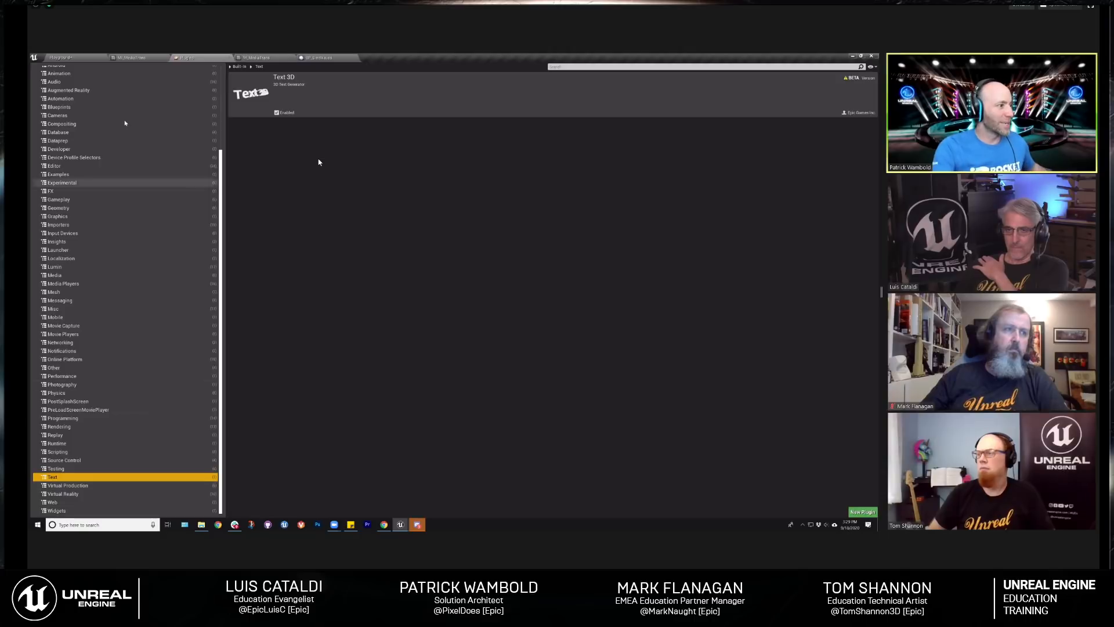
# Step: Return to the full Built-In plugin list and search it for "chart"
pyautogui.scroll(3, 128, 122)
pyautogui.click(119, 95)
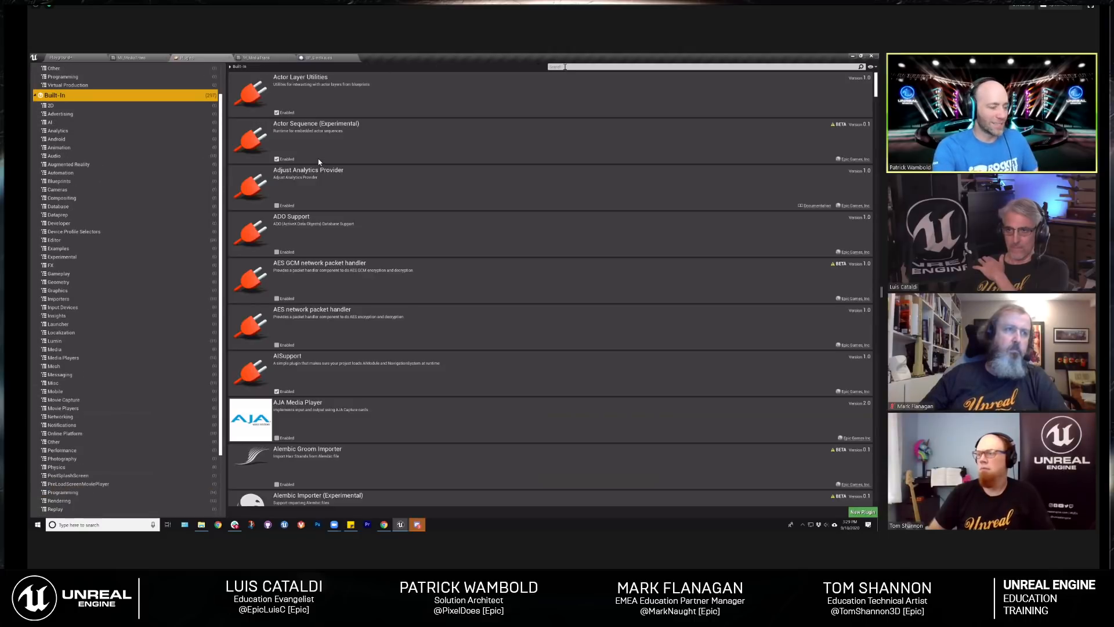
pyautogui.click(565, 67)
pyautogui.write('chart')
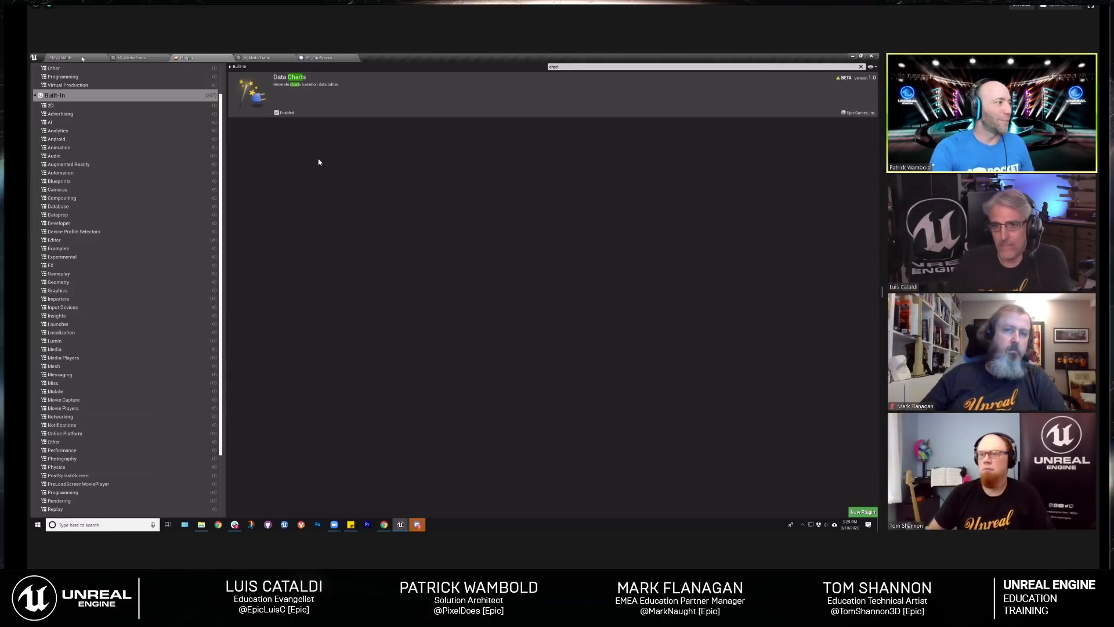
# Step: Return to the level, place a BarChart from the Data Charts actors on the floor near the white cubes, and frame it
pyautogui.click(62, 57)
pyautogui.click(54, 357)
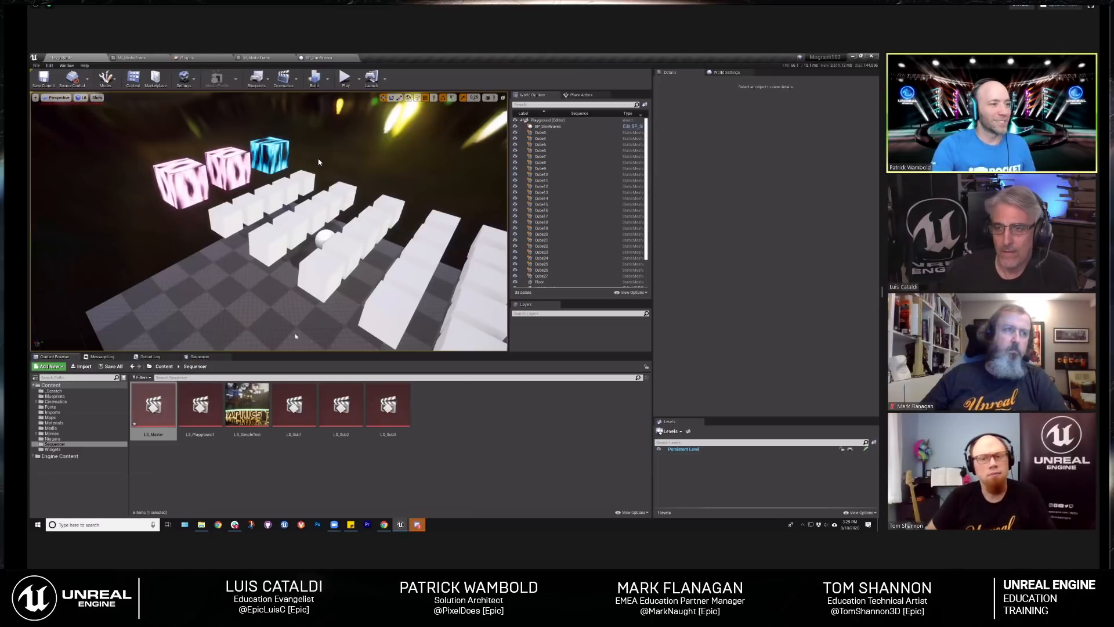
pyautogui.click(580, 95)
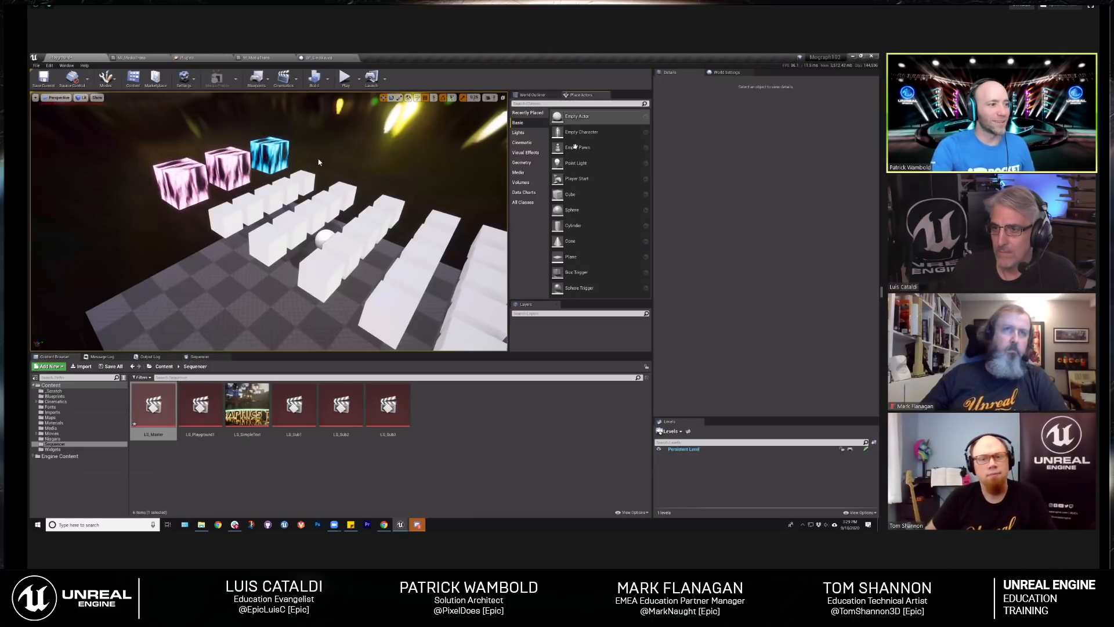
pyautogui.click(524, 192)
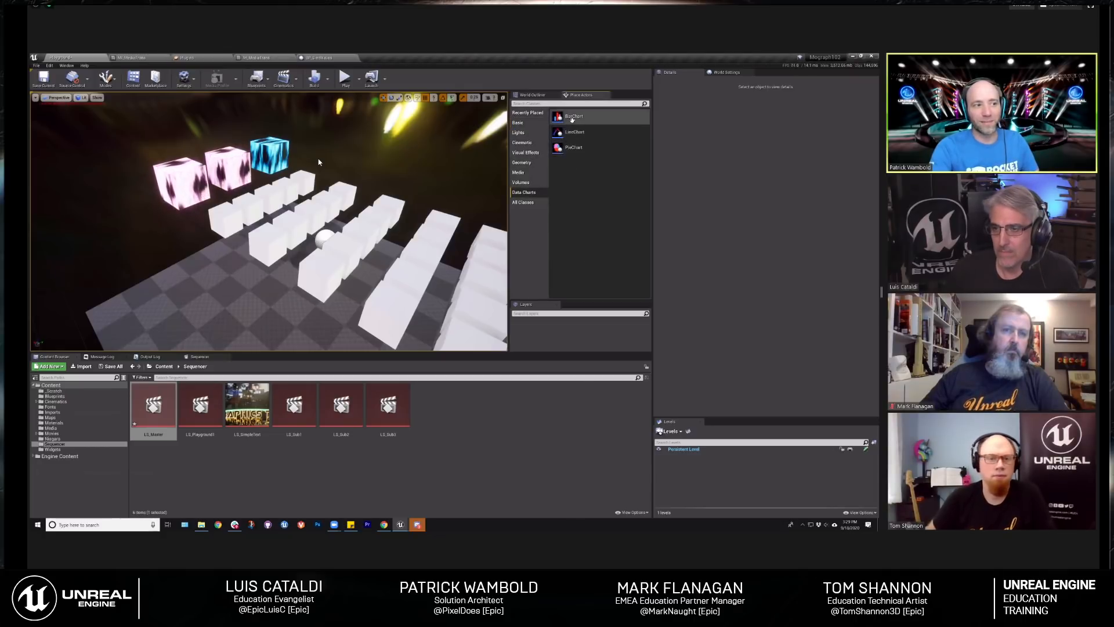
pyautogui.moveTo(222, 303); pyautogui.dragTo(212, 314)
pyautogui.moveTo(267, 283); pyautogui.dragTo(259, 322, button='right')
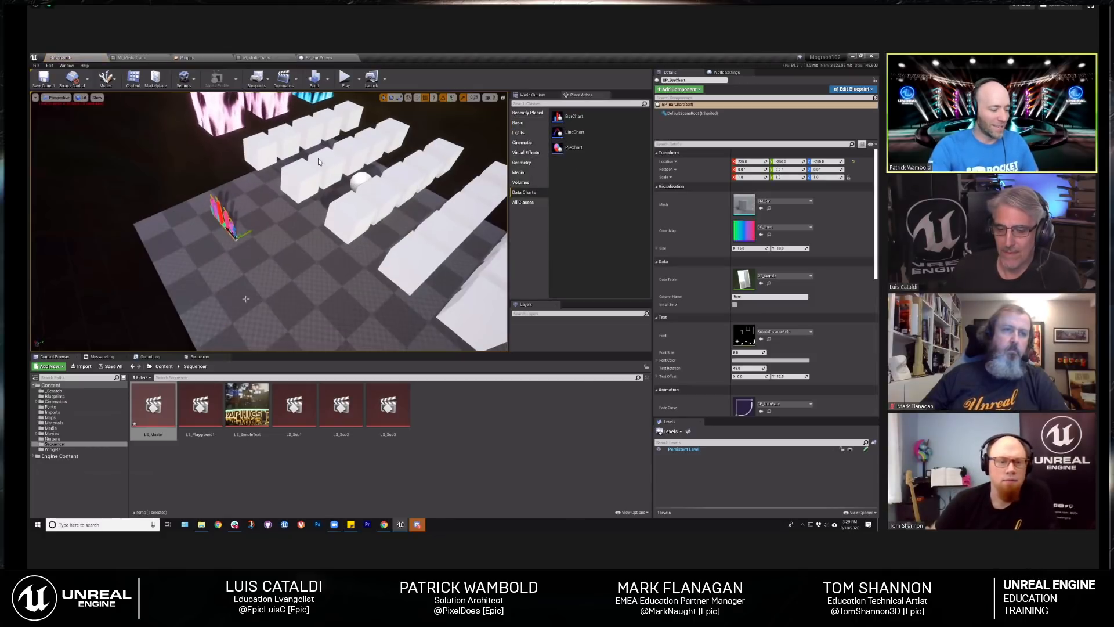
pyautogui.press('f')
pyautogui.moveTo(318, 163); pyautogui.dragTo(318, 162, button='right')
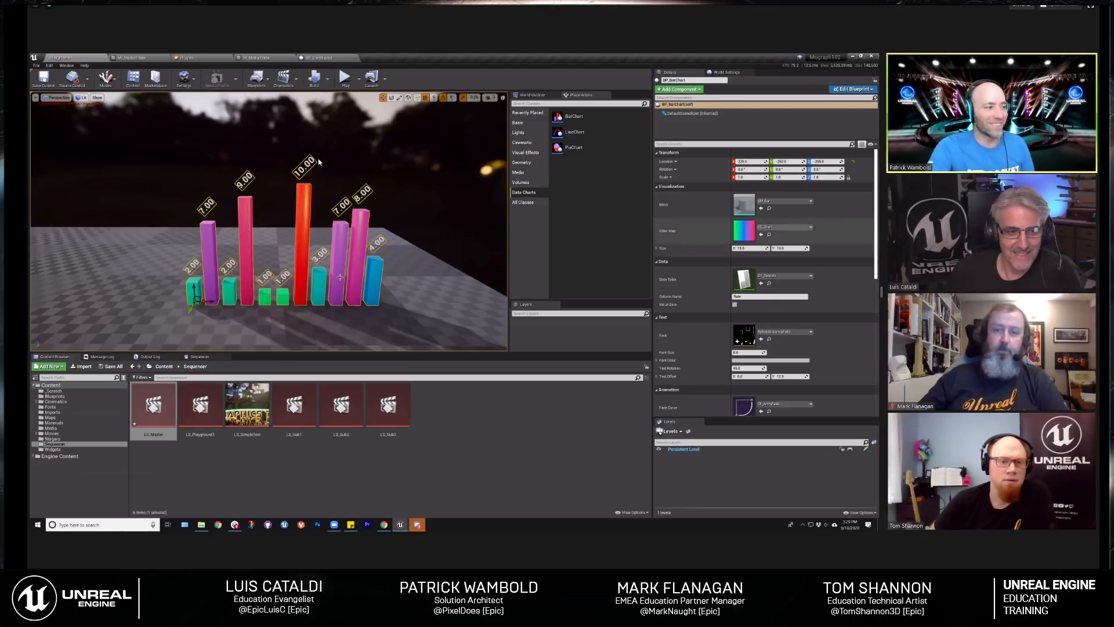
# Step: Try a smaller Size X on the bar chart to bring the bars closer together, and set it back to 15
pyautogui.click(657, 248)
pyautogui.moveTo(750, 248)
pyautogui.mouseDown()
pyautogui.moveTo(779, 248)
pyautogui.moveTo(730, 248)
pyautogui.mouseUp()
pyautogui.click(748, 248)
pyautogui.write('15')
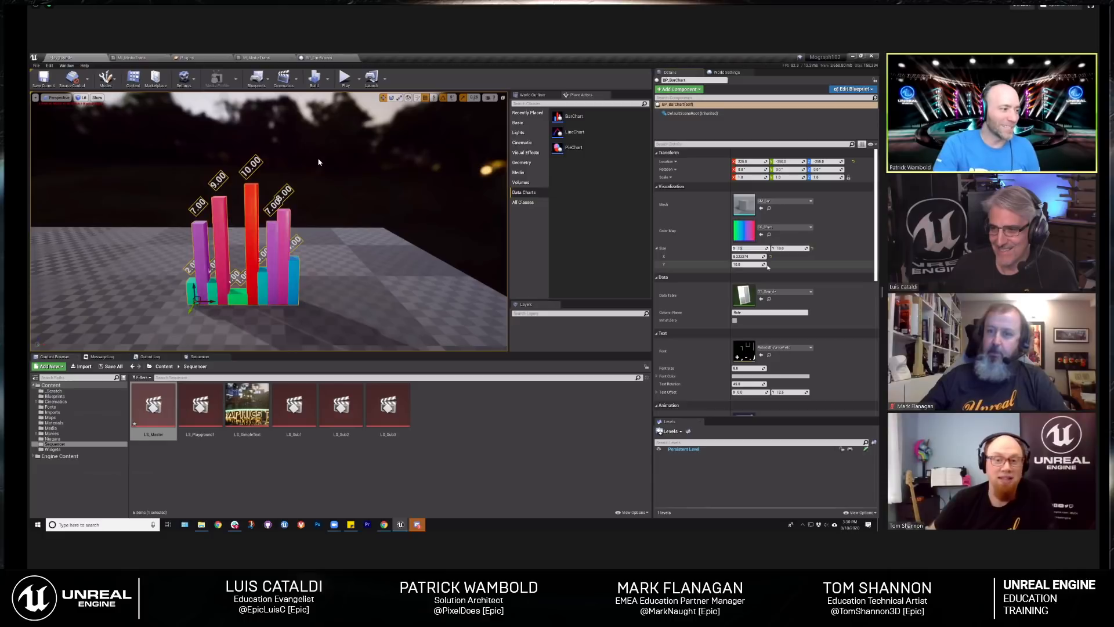
pyautogui.press('Return')
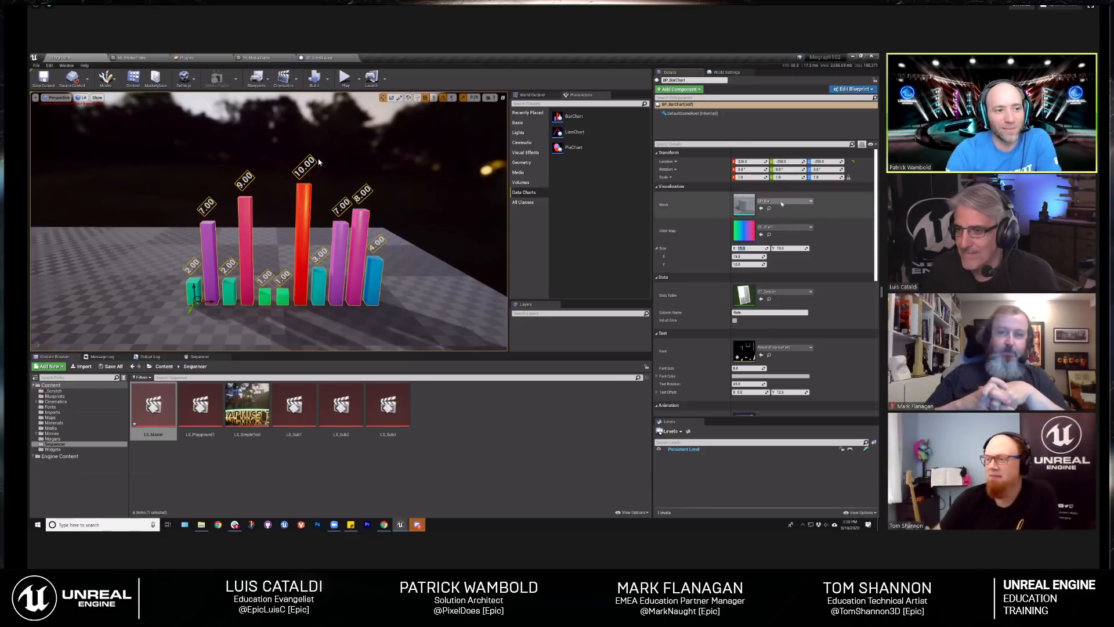
# Step: Replace the bar chart's mesh with the Vive controller static mesh and raise the chart above the floor
pyautogui.click(780, 202)
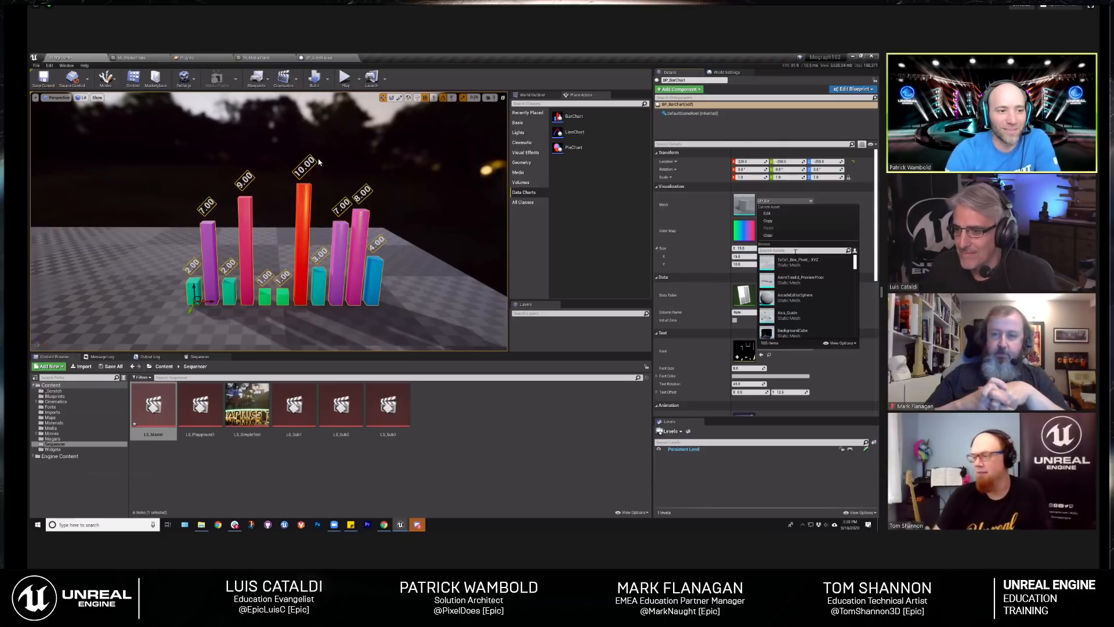
pyautogui.moveTo(855, 264); pyautogui.dragTo(863, 335)
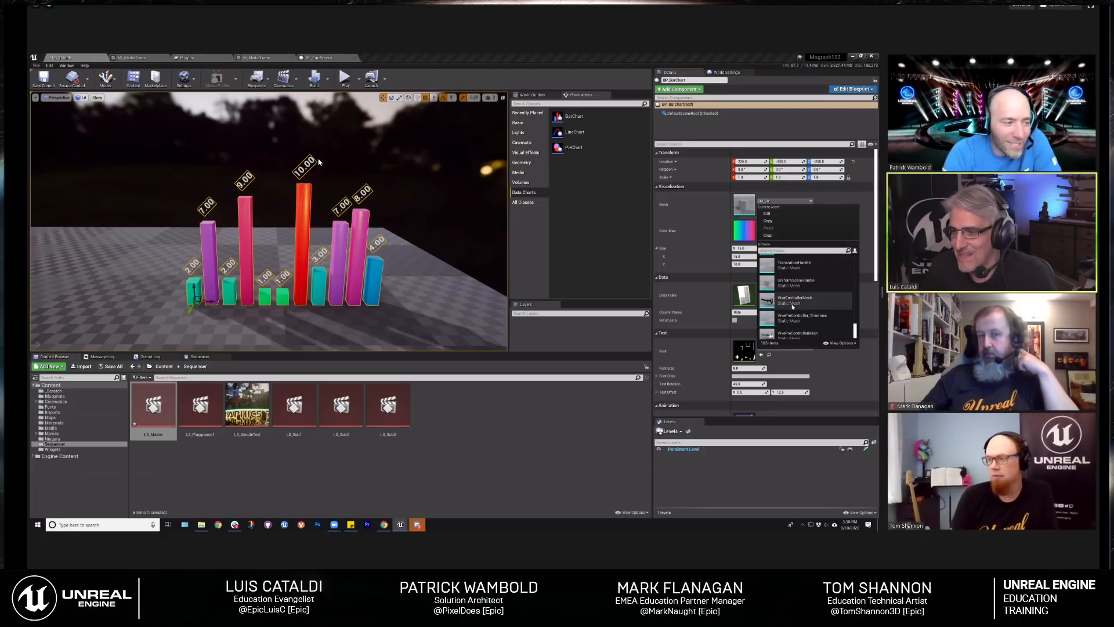
pyautogui.click(795, 300)
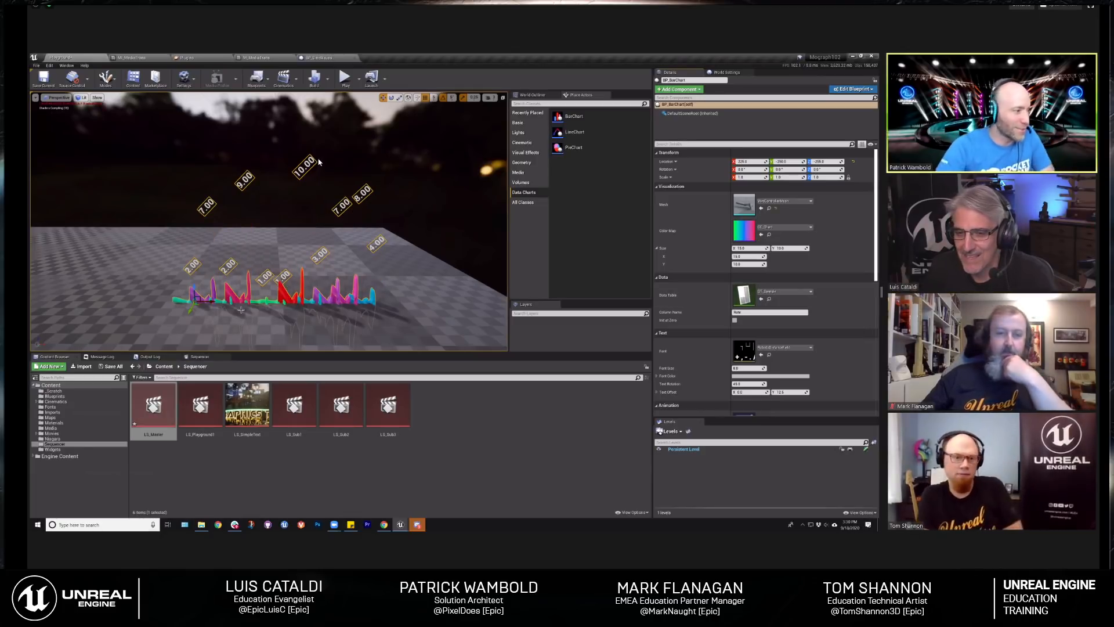
pyautogui.moveTo(193, 289); pyautogui.dragTo(189, 228)
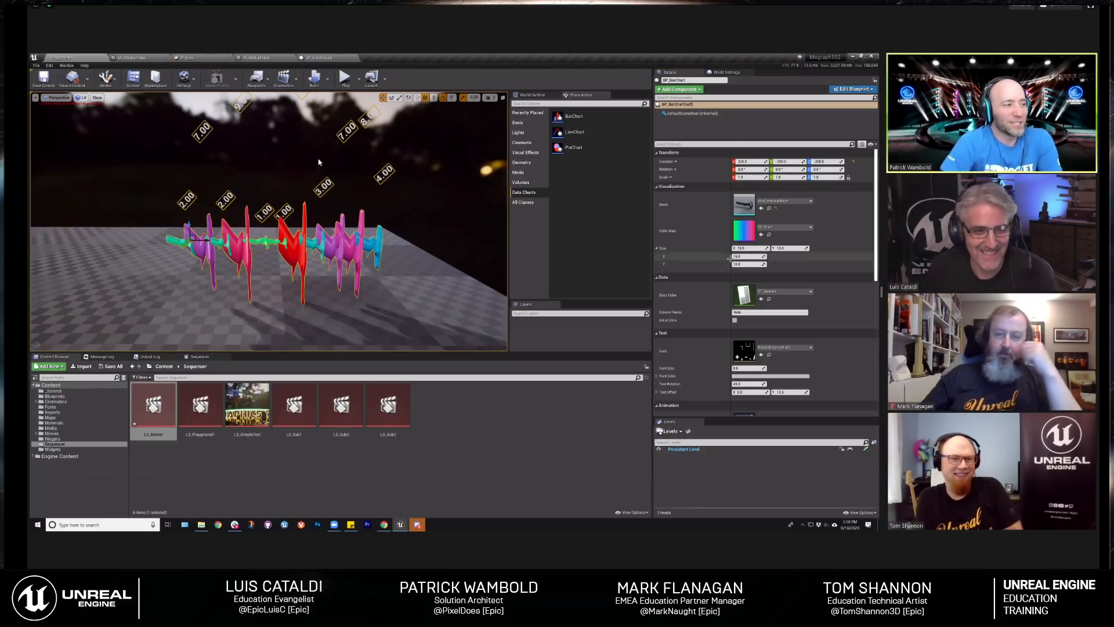
# Step: Search the static meshes for "cube" and assign a Cube mesh to the bar chart
pyautogui.click(781, 201)
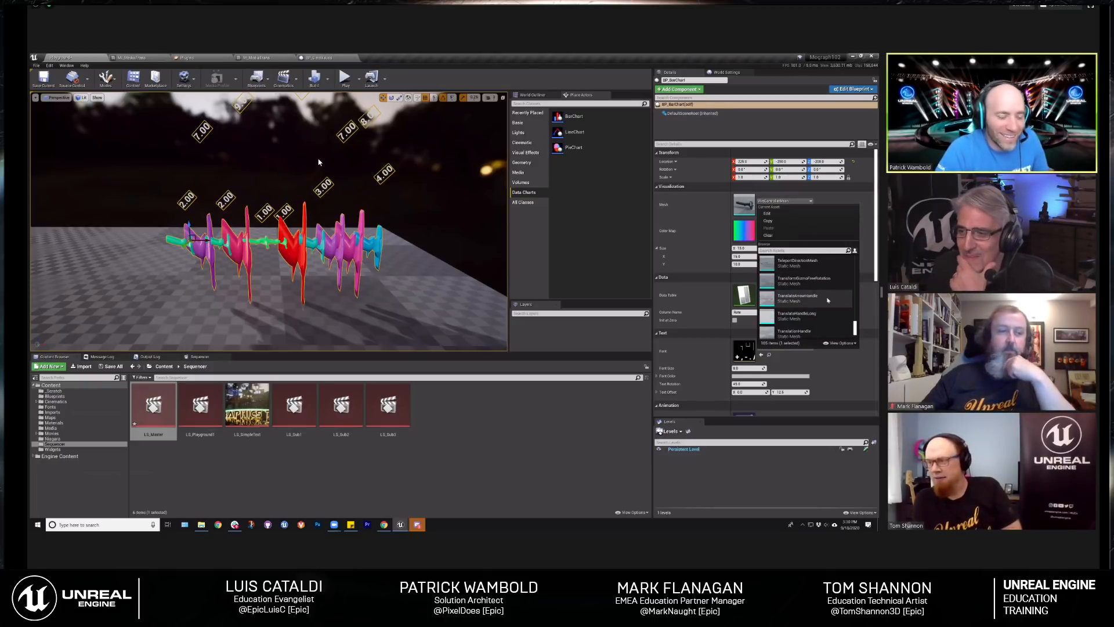
pyautogui.write('cube')
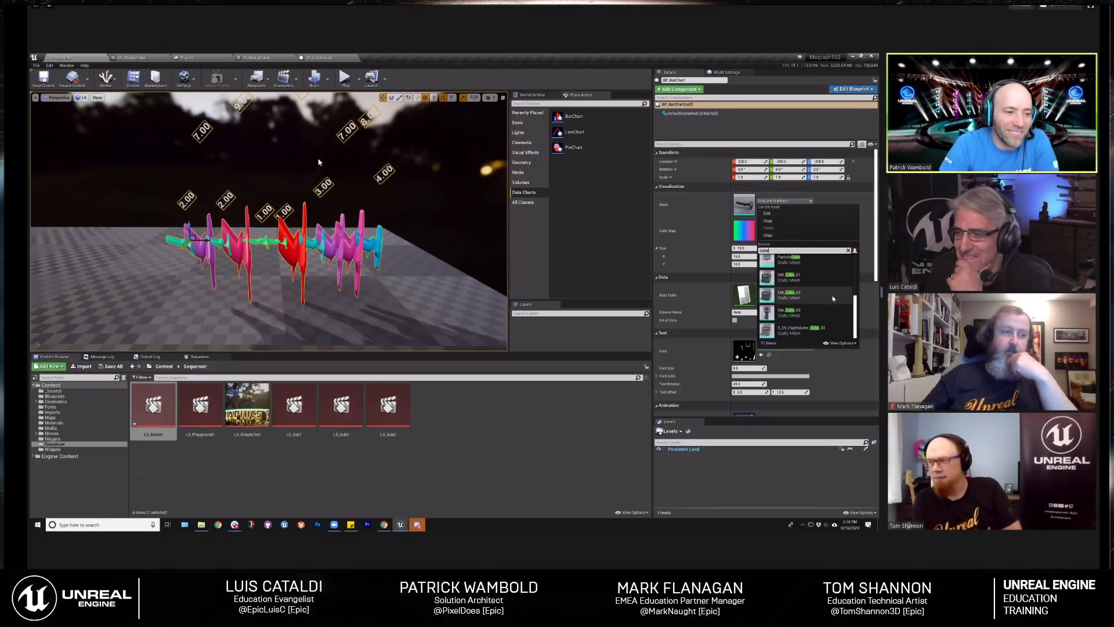
pyautogui.scroll(3, 824, 298)
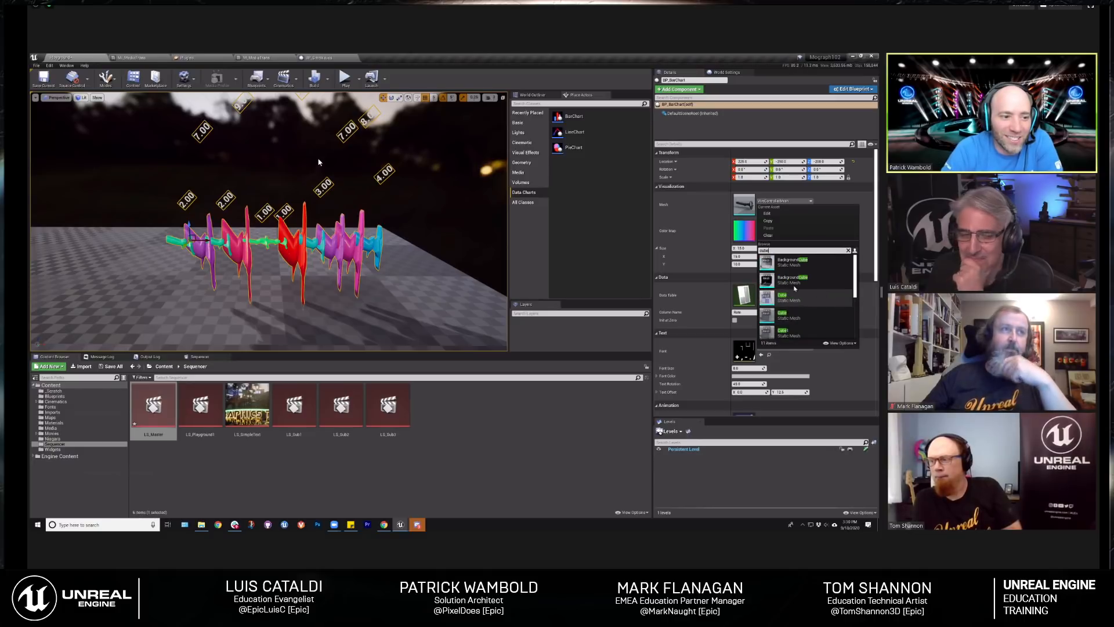
pyautogui.click(786, 315)
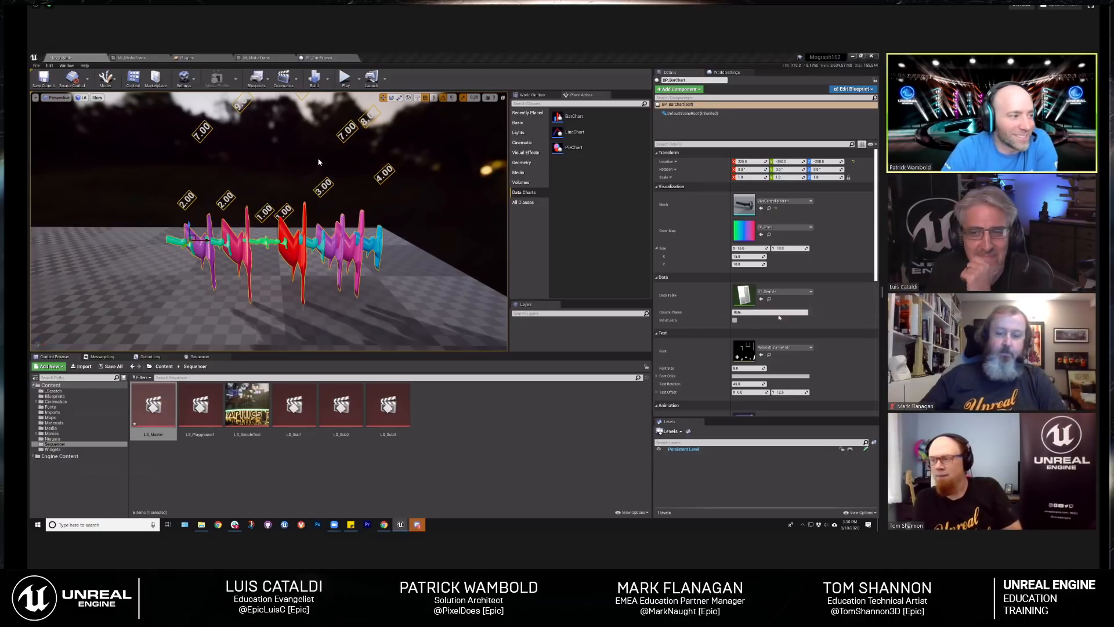
# Step: Search the bar chart's mesh choices for "data", dismiss the list, and reset the mesh to its default
pyautogui.click(783, 201)
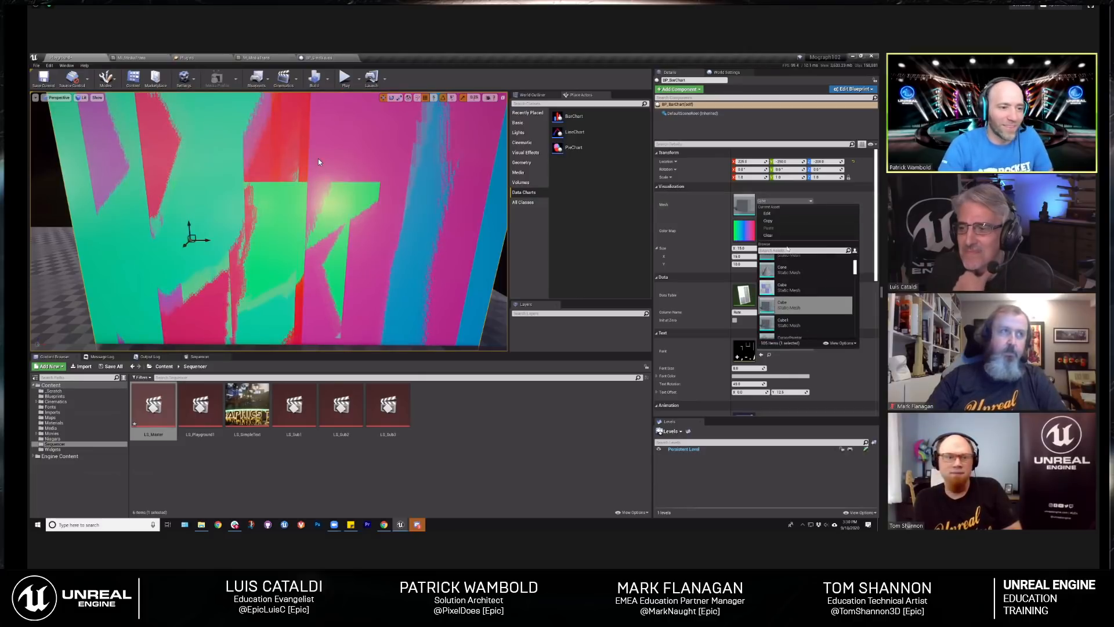
pyautogui.write('data')
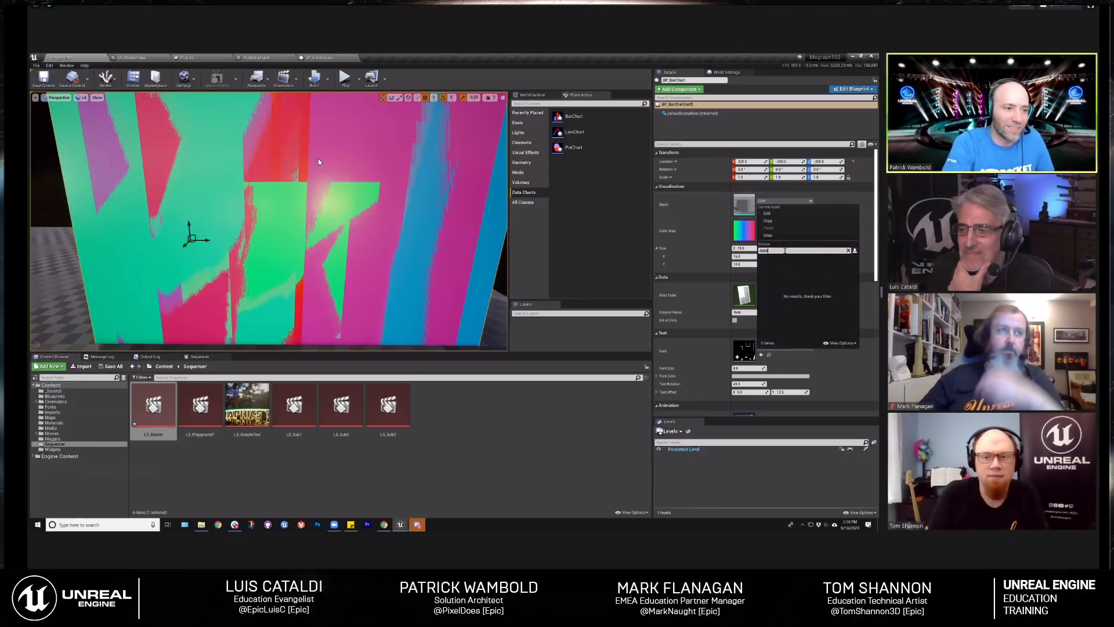
pyautogui.press('Escape')
pyautogui.click(709, 219)
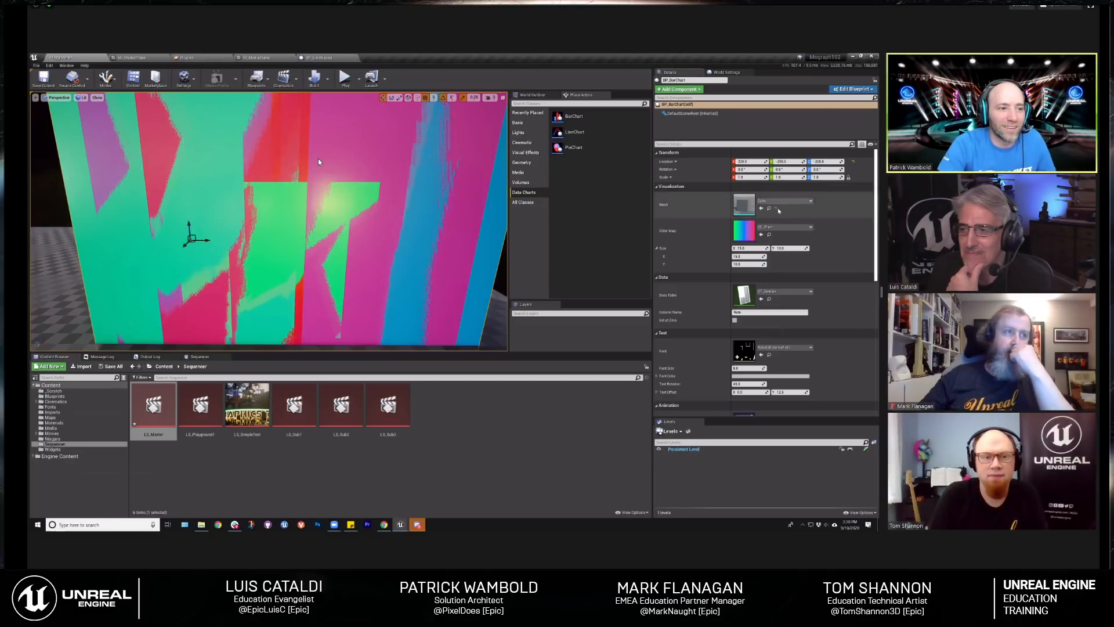
pyautogui.click(776, 208)
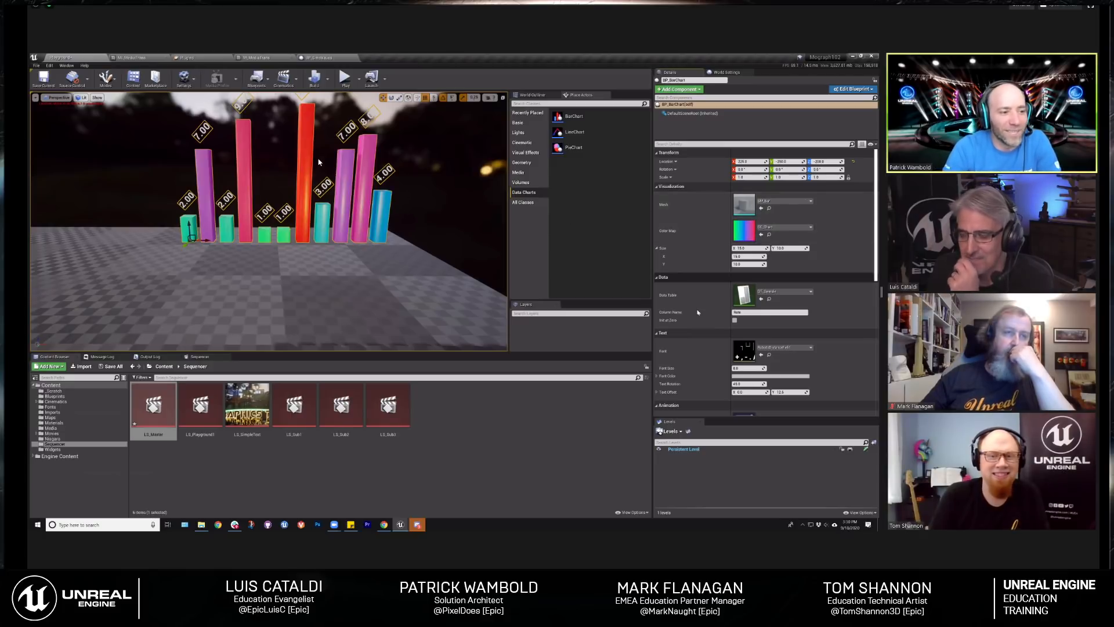
# Step: Show plugin content in the Content Browser, locate the bar chart's sample data table, and open it
pyautogui.click(770, 300)
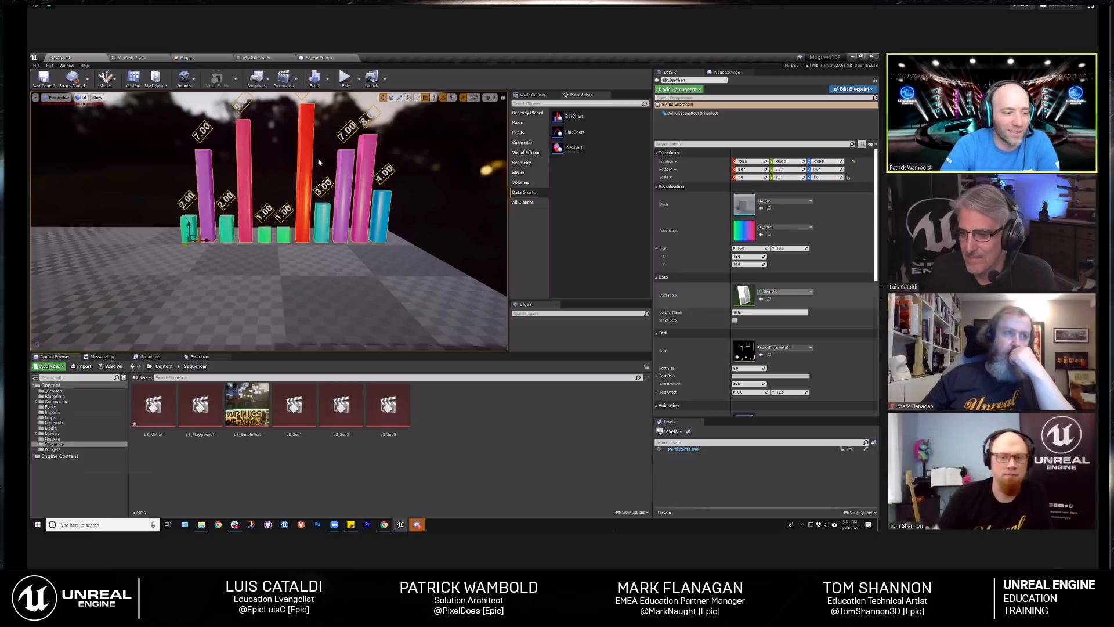
pyautogui.click(633, 512)
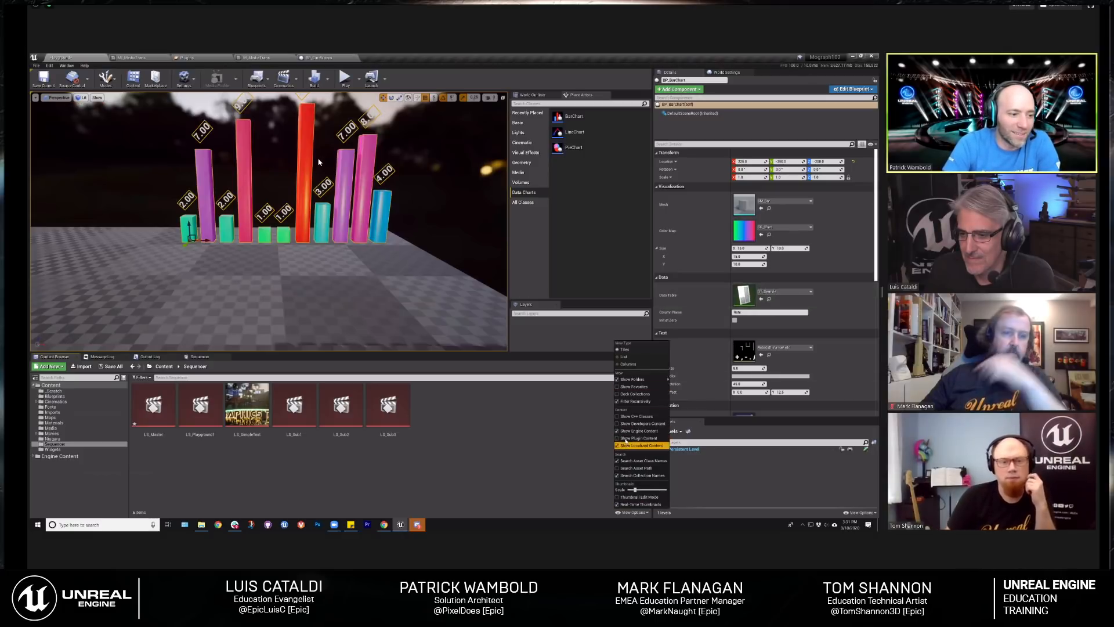
pyautogui.click(635, 438)
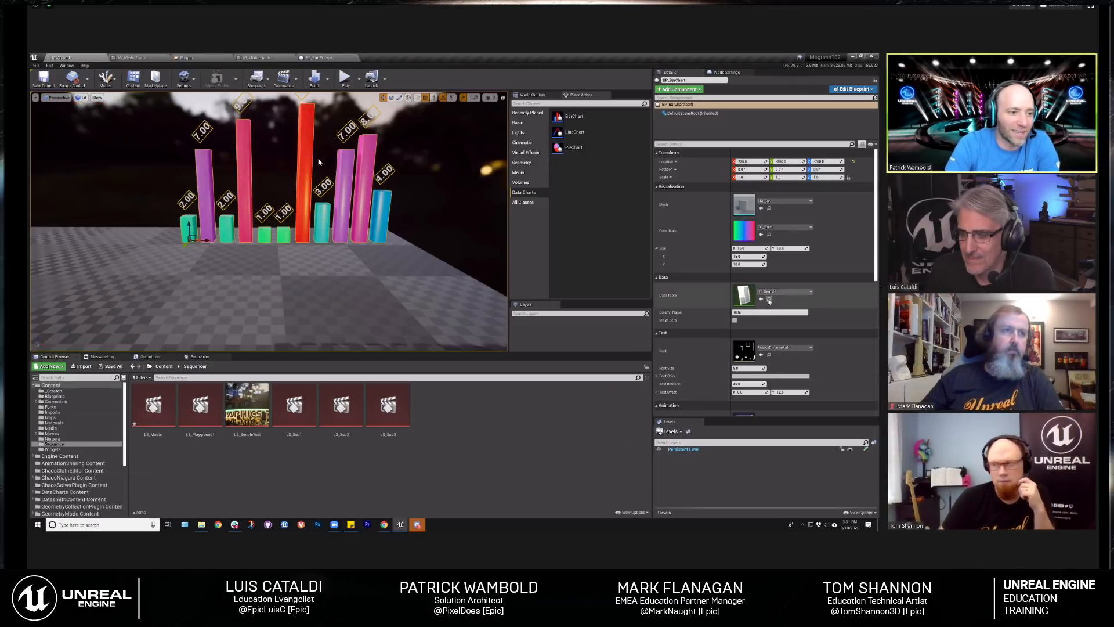
pyautogui.click(769, 300)
pyautogui.doubleClick(482, 407)
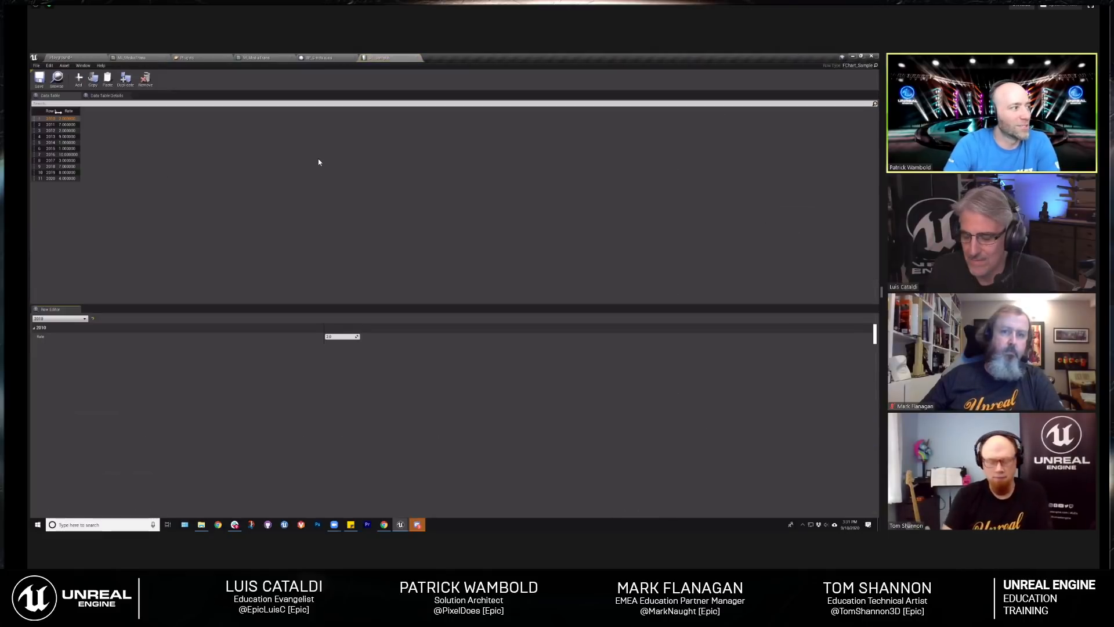
# Step: Widen the data table's Row Name column and compare its rows with the bar chart in the level
pyautogui.click(62, 111)
pyautogui.moveTo(58, 111); pyautogui.dragTo(85, 112)
pyautogui.click(59, 112)
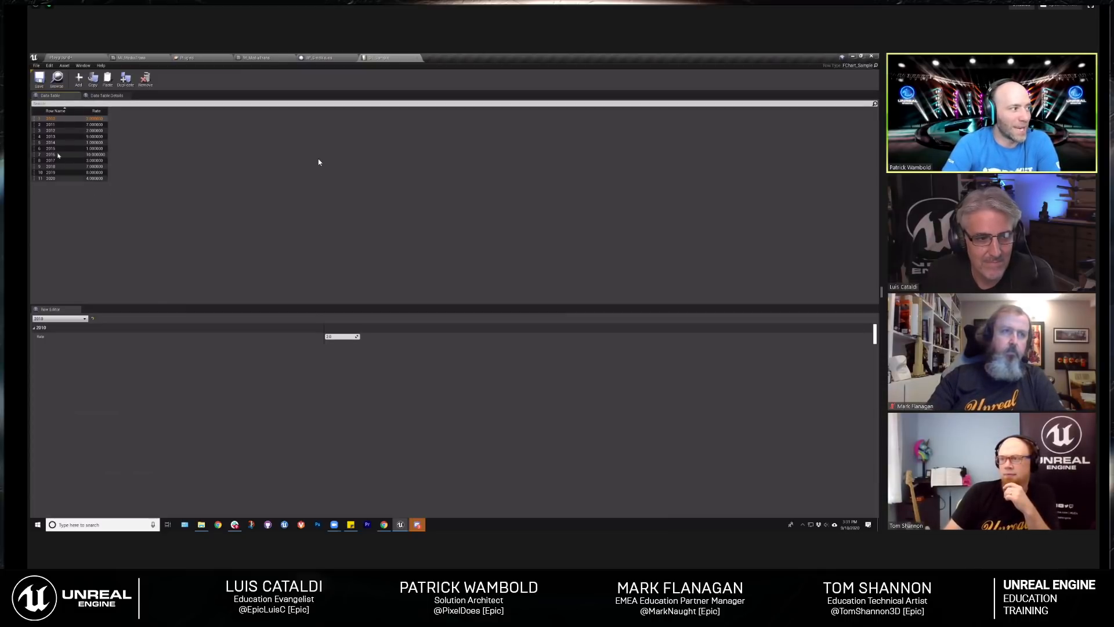
pyautogui.click(62, 57)
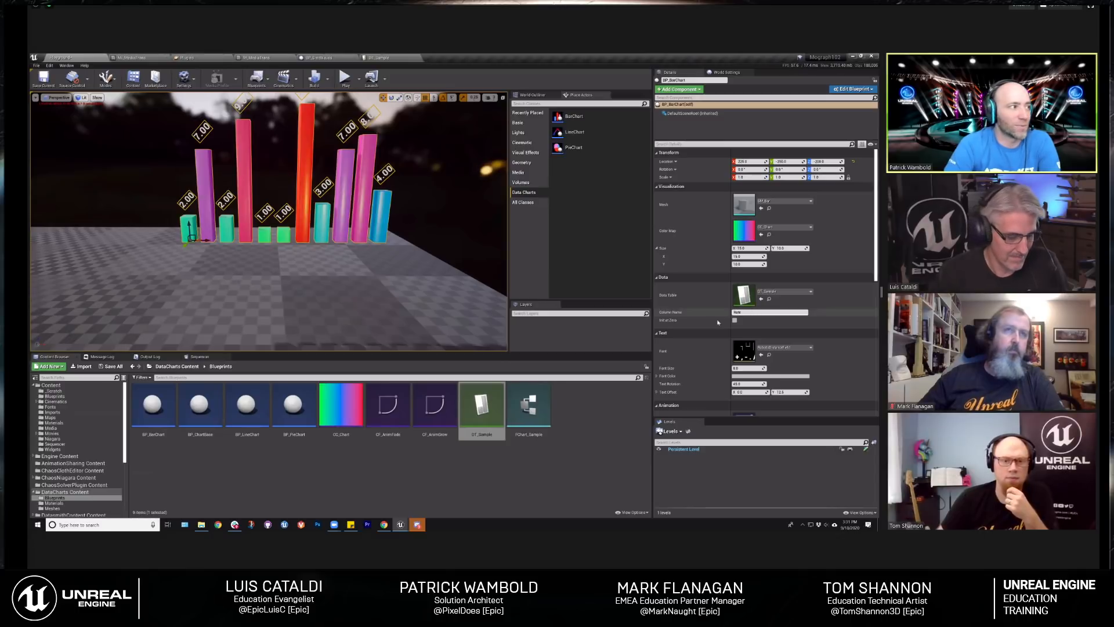
pyautogui.click(380, 59)
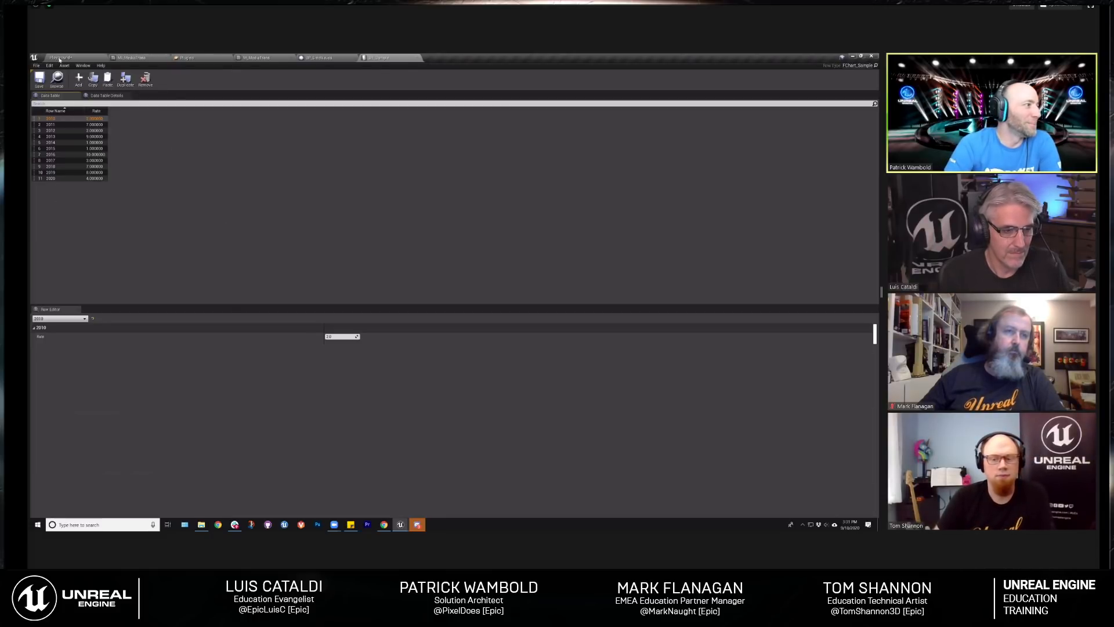
pyautogui.click(58, 57)
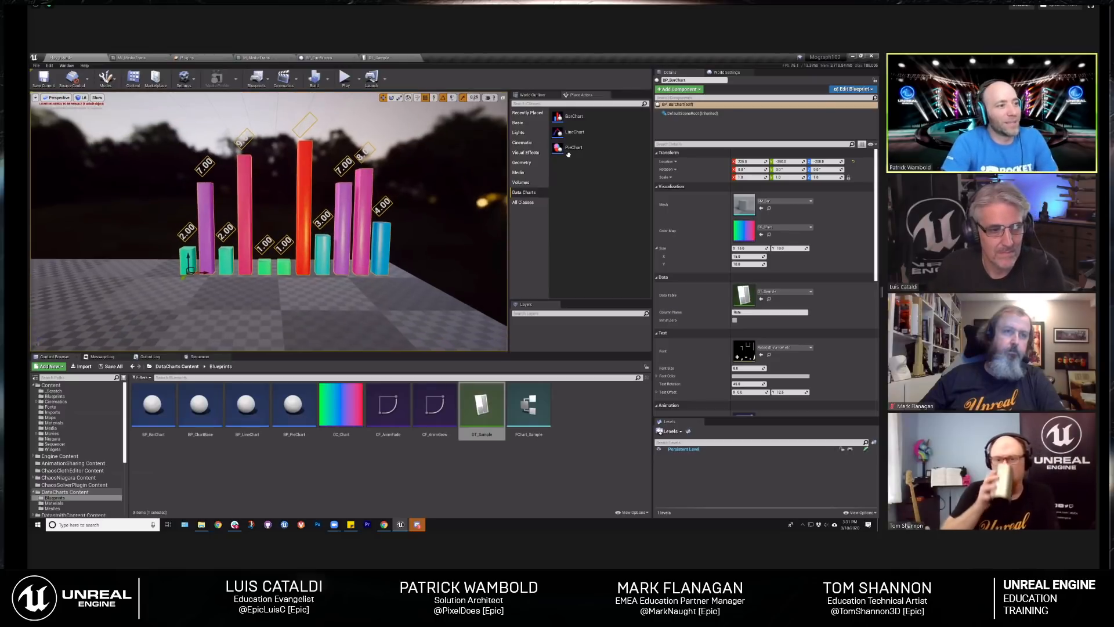
# Step: Place a PieChart actor on the floor beside the bar chart and rotate it upright
pyautogui.moveTo(254, 234); pyautogui.dragTo(117, 261)
pyautogui.moveTo(117, 262); pyautogui.dragTo(70, 281, button='right')
pyautogui.press('e')
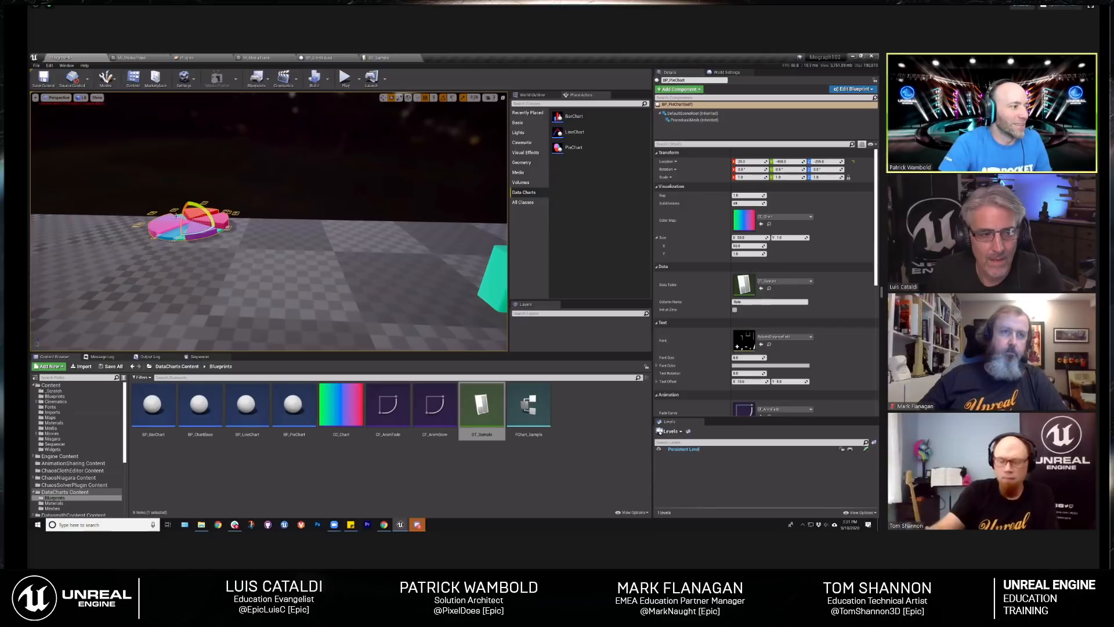
pyautogui.moveTo(203, 208); pyautogui.dragTo(182, 142)
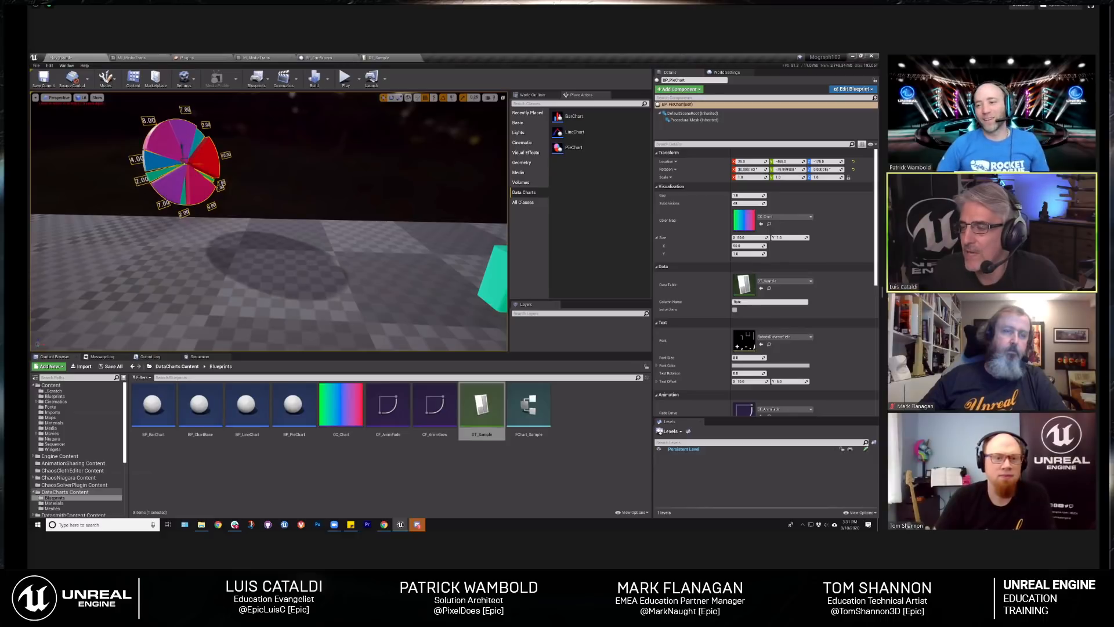
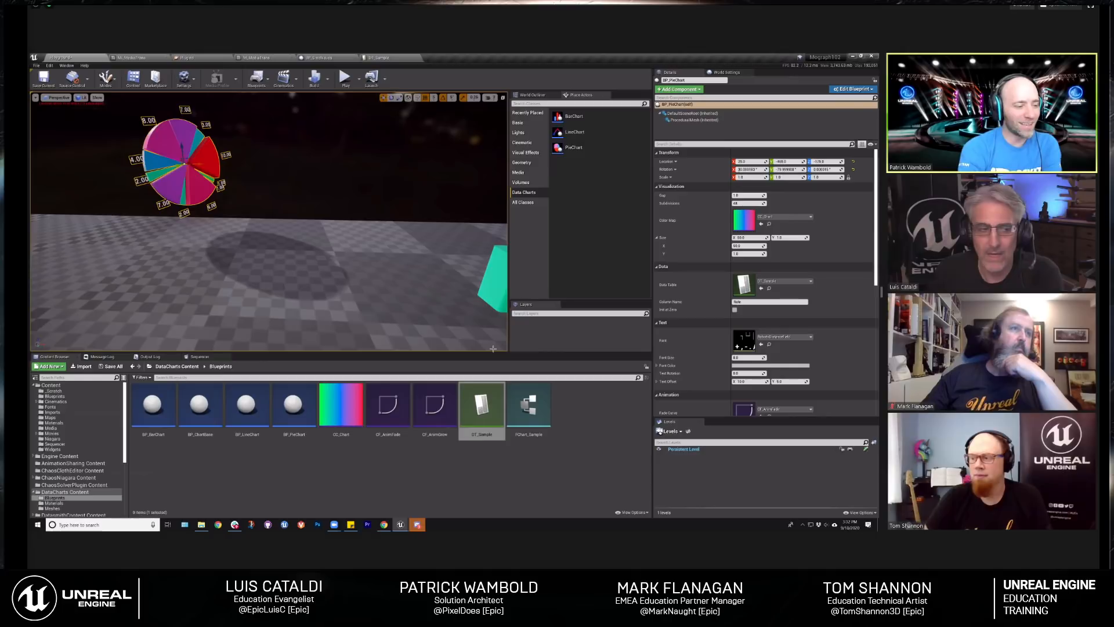
# Step: Move the pie chart closer to the bar chart and rotate it to face the camera
pyautogui.scroll(-6, 388, 240)
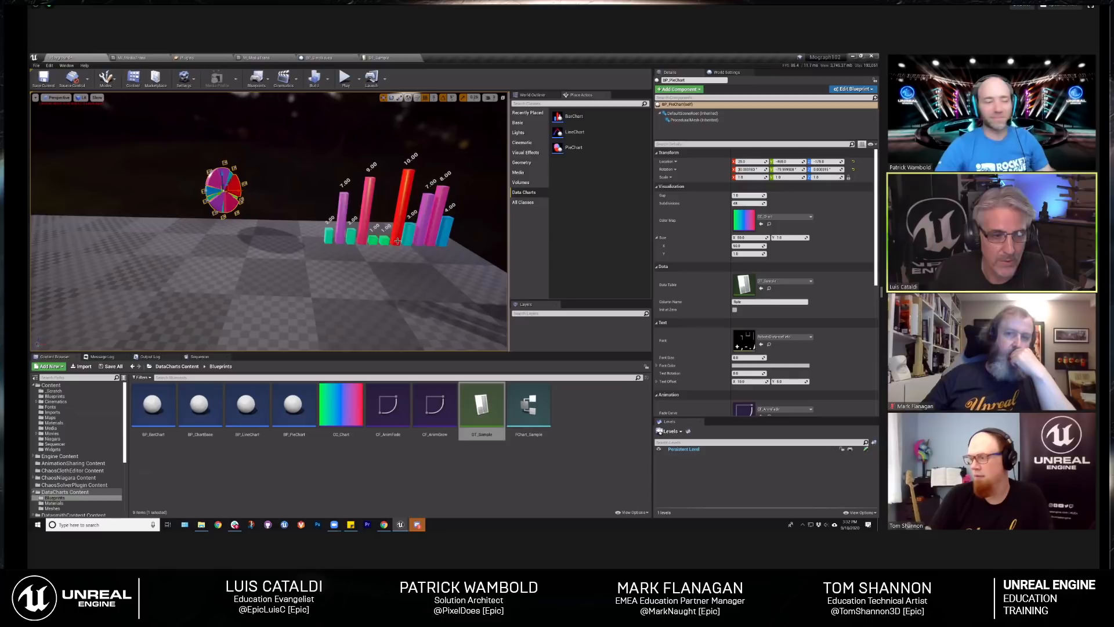
pyautogui.moveTo(270, 221); pyautogui.dragTo(226, 242, button='right')
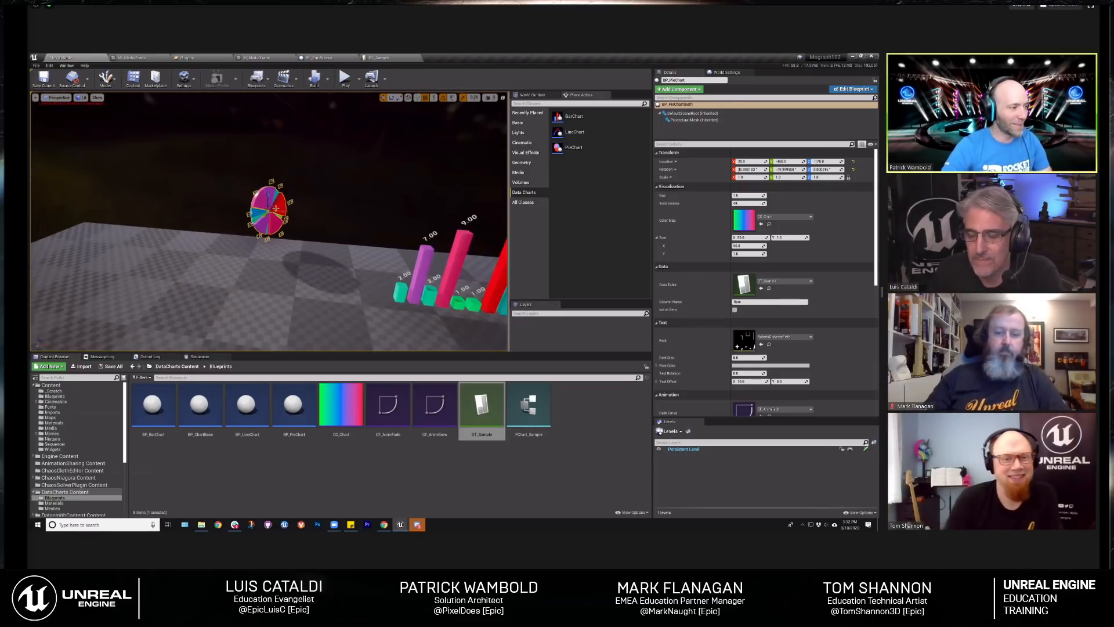
pyautogui.moveTo(267, 213); pyautogui.dragTo(278, 268)
pyautogui.press('e')
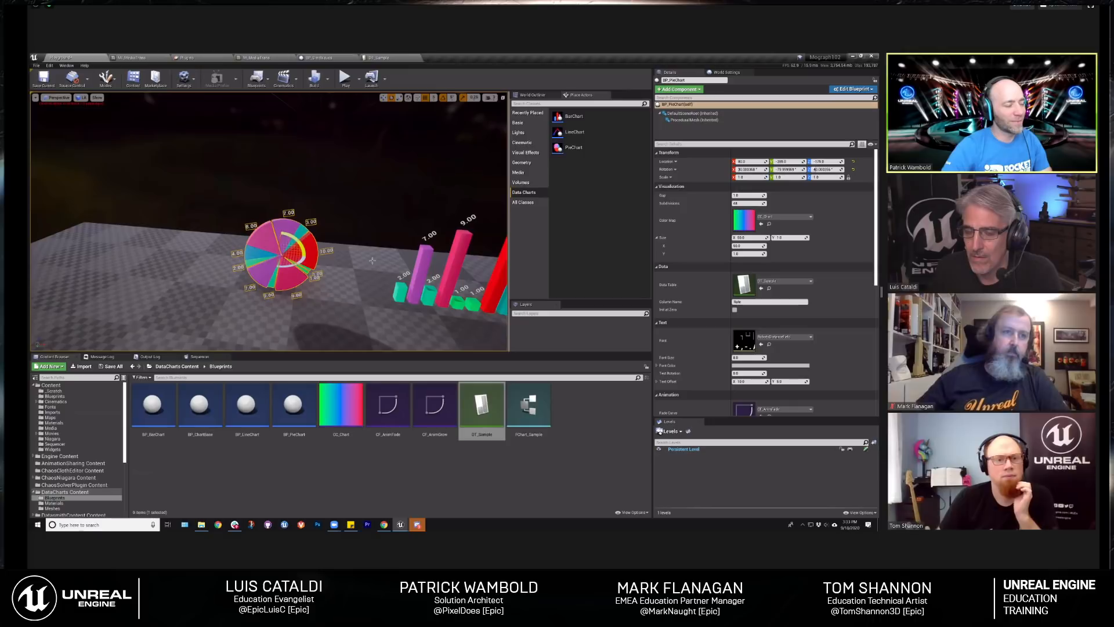
pyautogui.moveTo(383, 254); pyautogui.dragTo(389, 259, button='right')
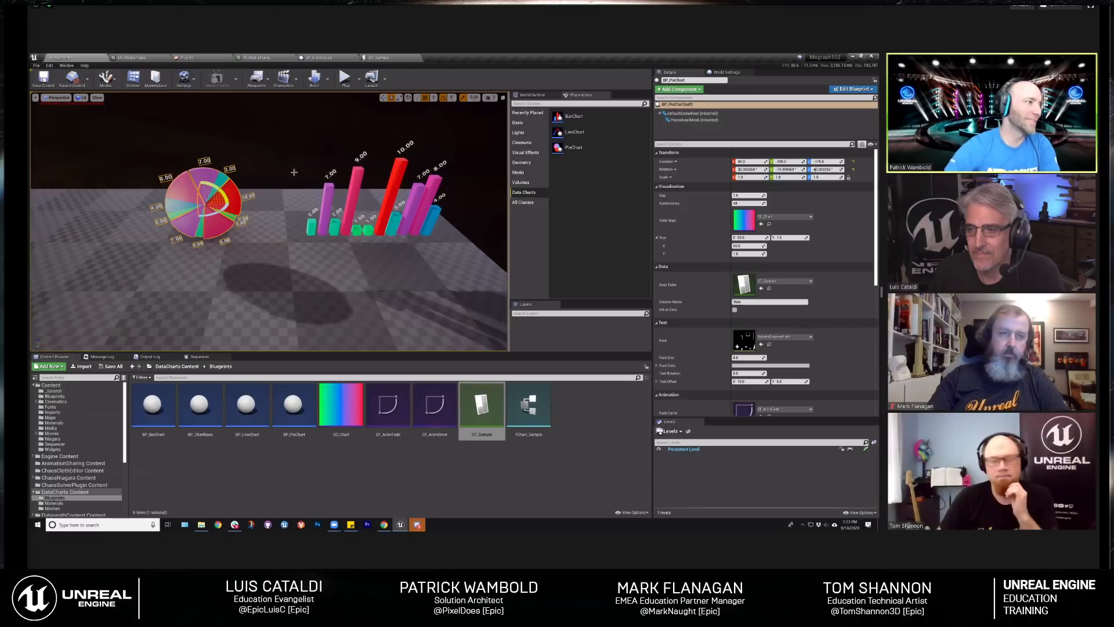
pyautogui.moveTo(320, 184); pyautogui.dragTo(319, 184, button='right')
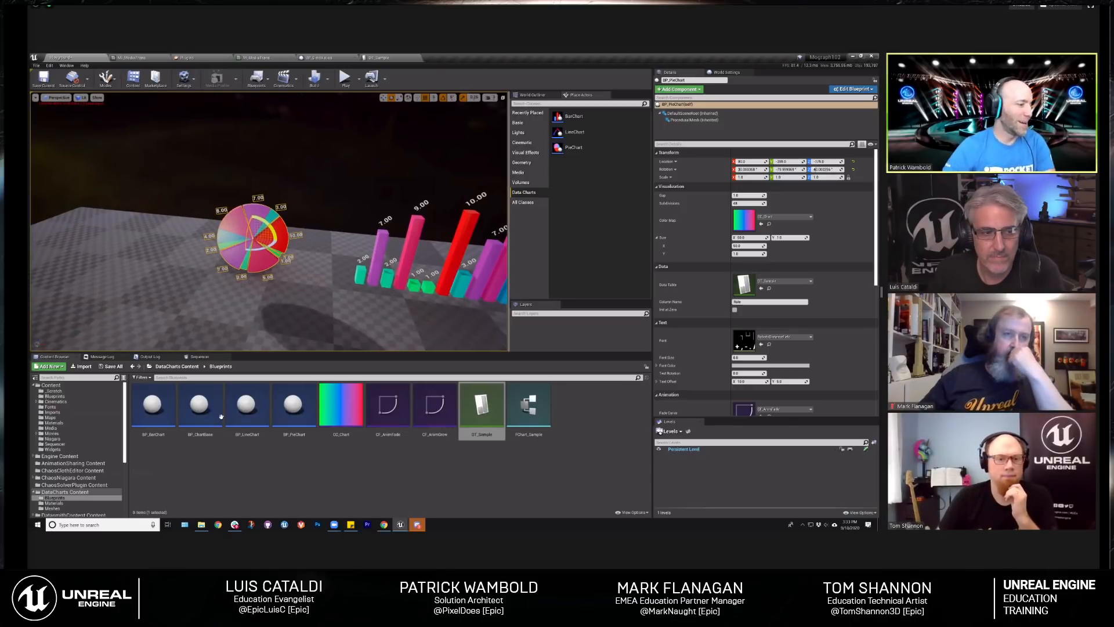
# Step: Go to the Content root folder, then clear the plugin search and review the full list of Built-In plugins
pyautogui.click(51, 385)
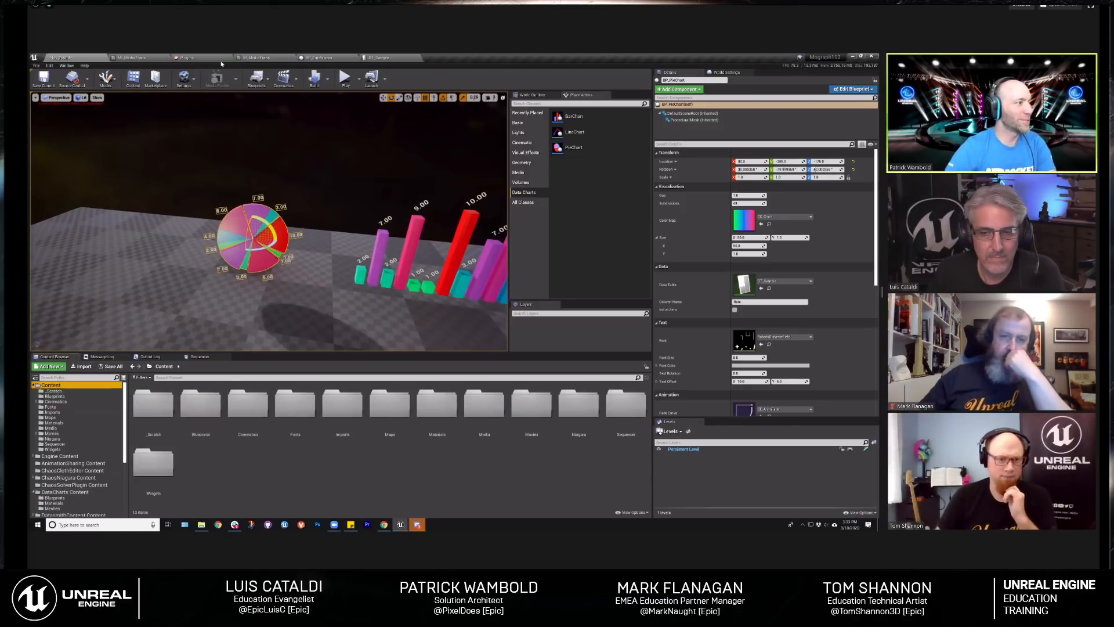
pyautogui.click(186, 57)
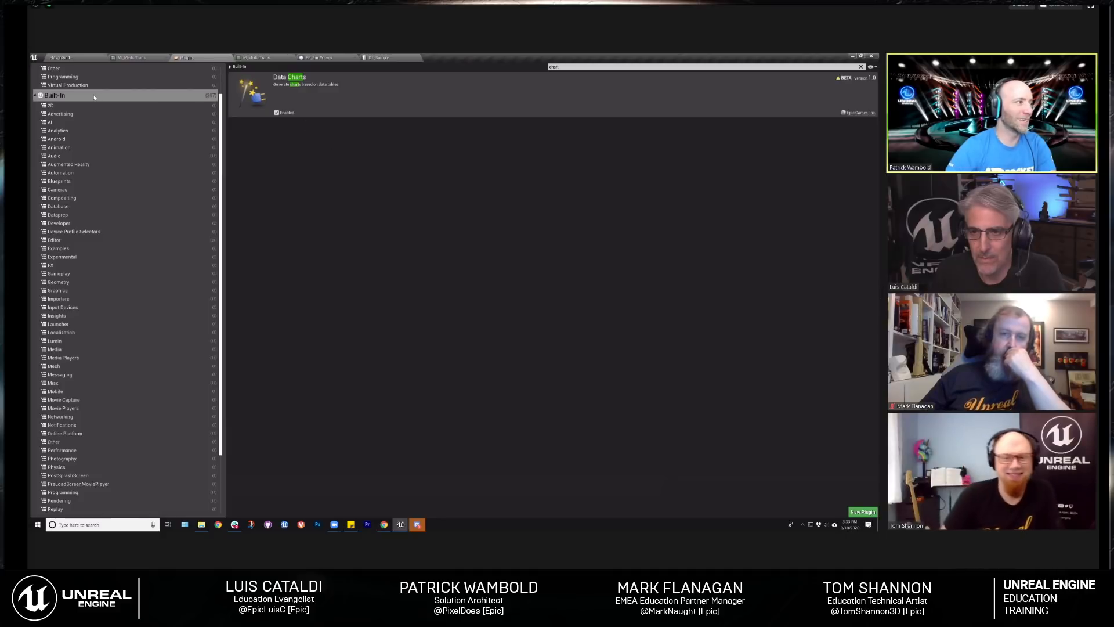
pyautogui.click(56, 95)
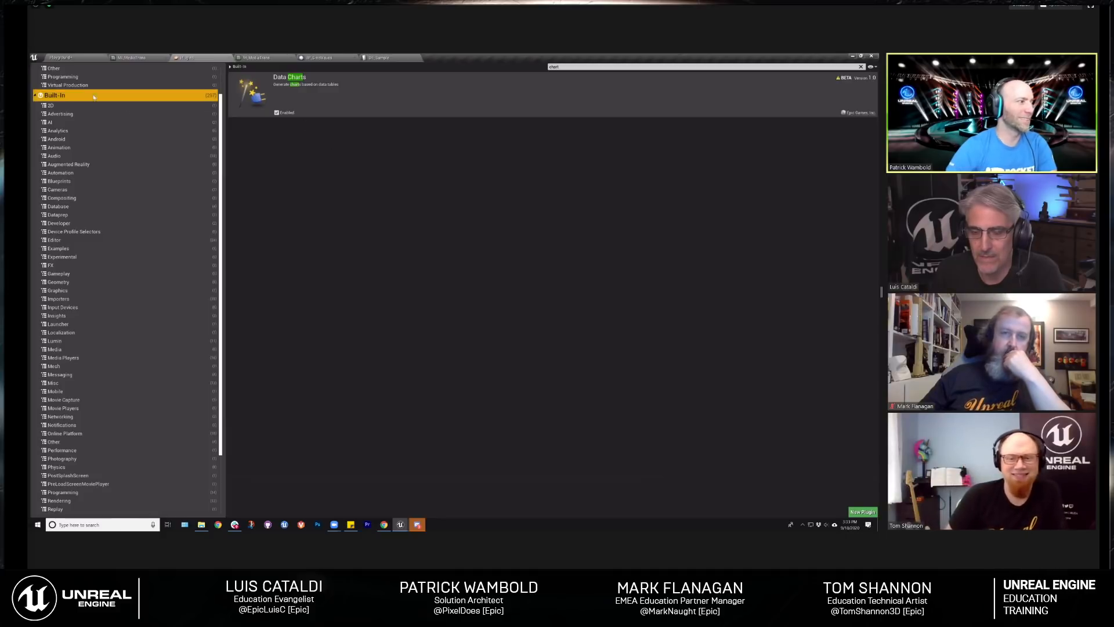
pyautogui.click(861, 67)
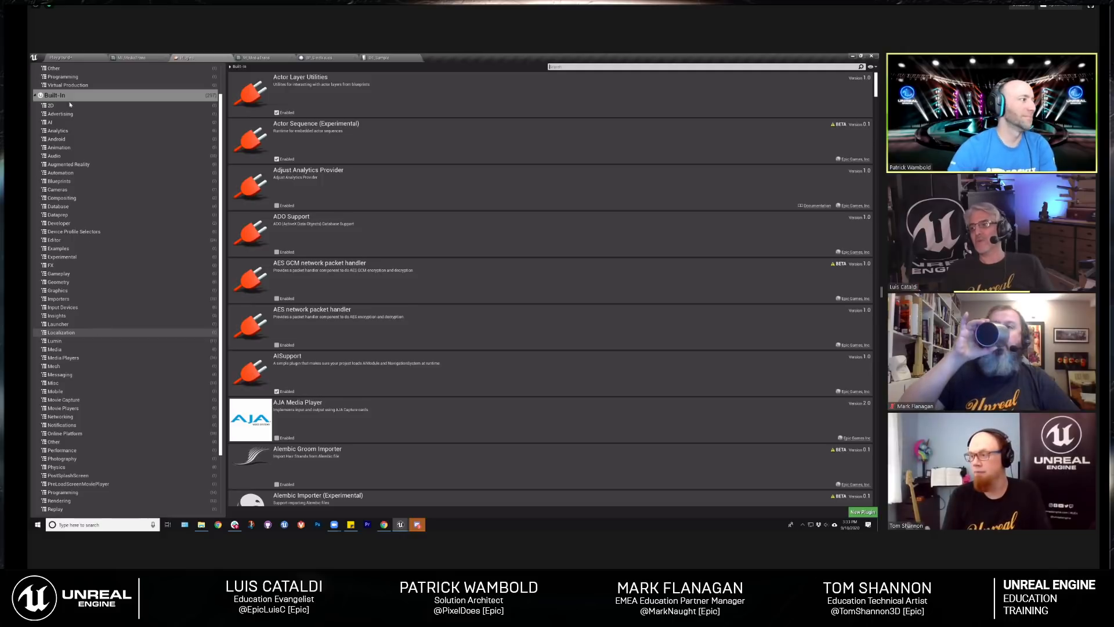
pyautogui.scroll(2, 161, 109)
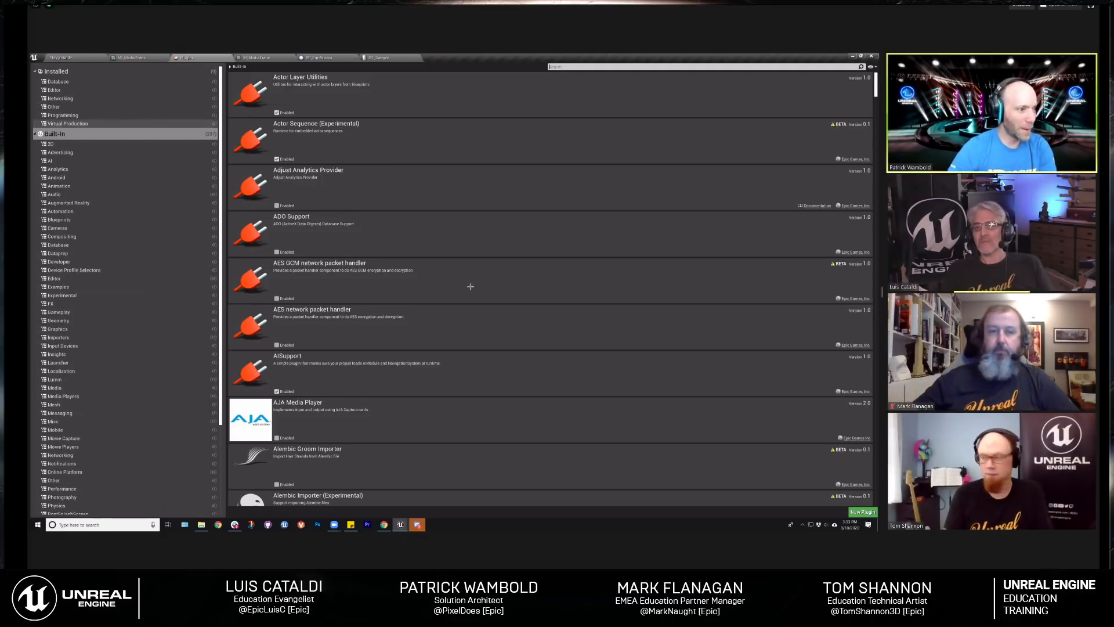
# Step: Search the placeable actors for "text" and place a Text 3D actor on the floor near the pie chart
pyautogui.click(71, 57)
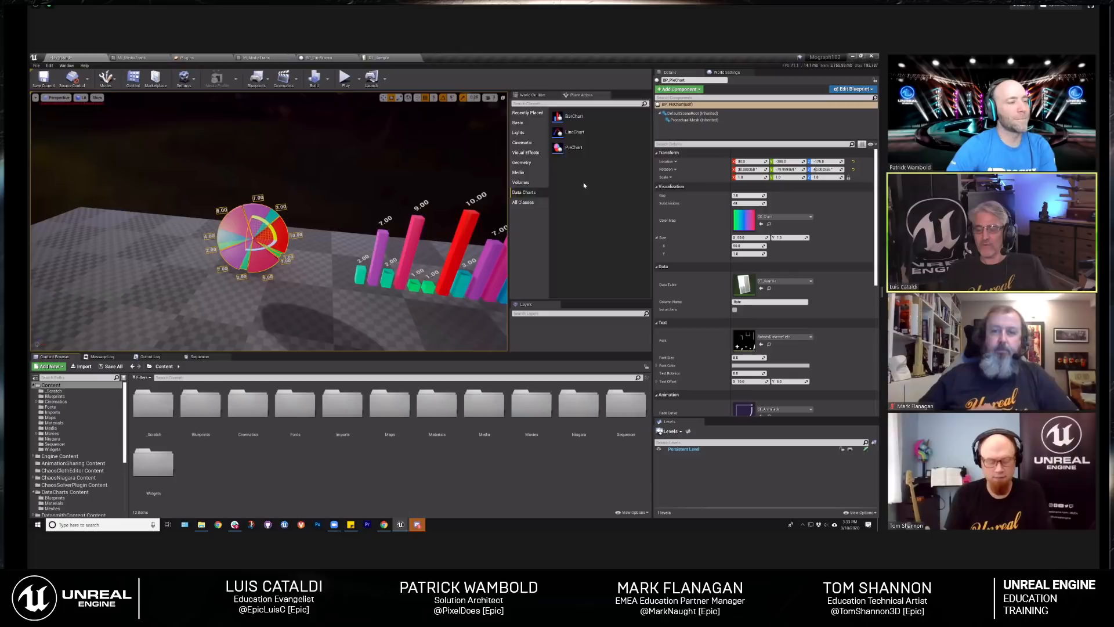
pyautogui.click(533, 94)
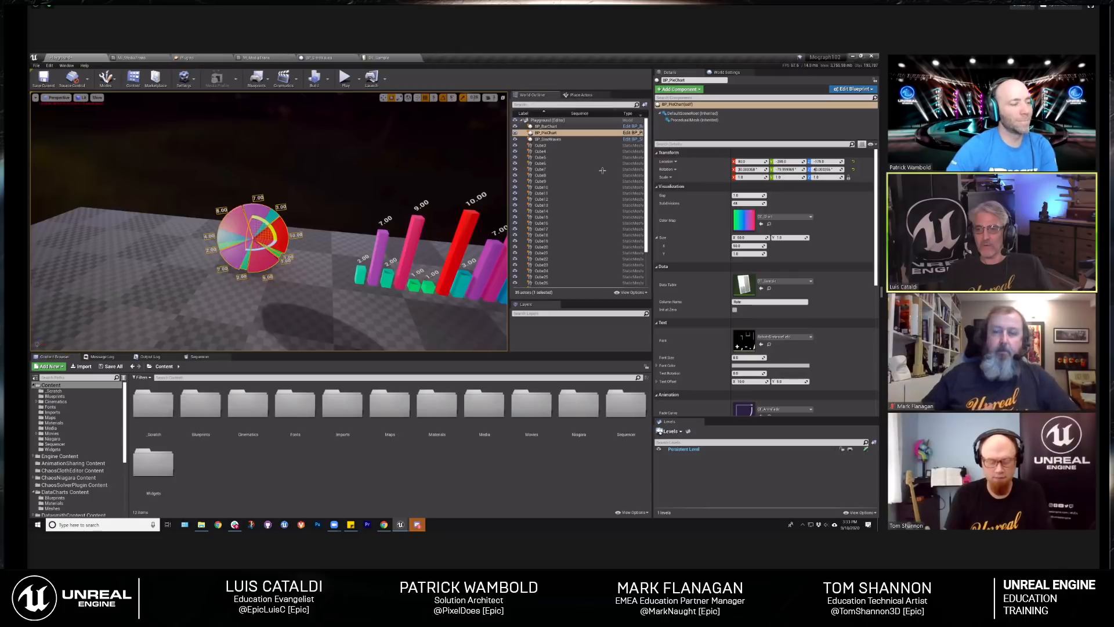
pyautogui.click(581, 94)
pyautogui.click(543, 103)
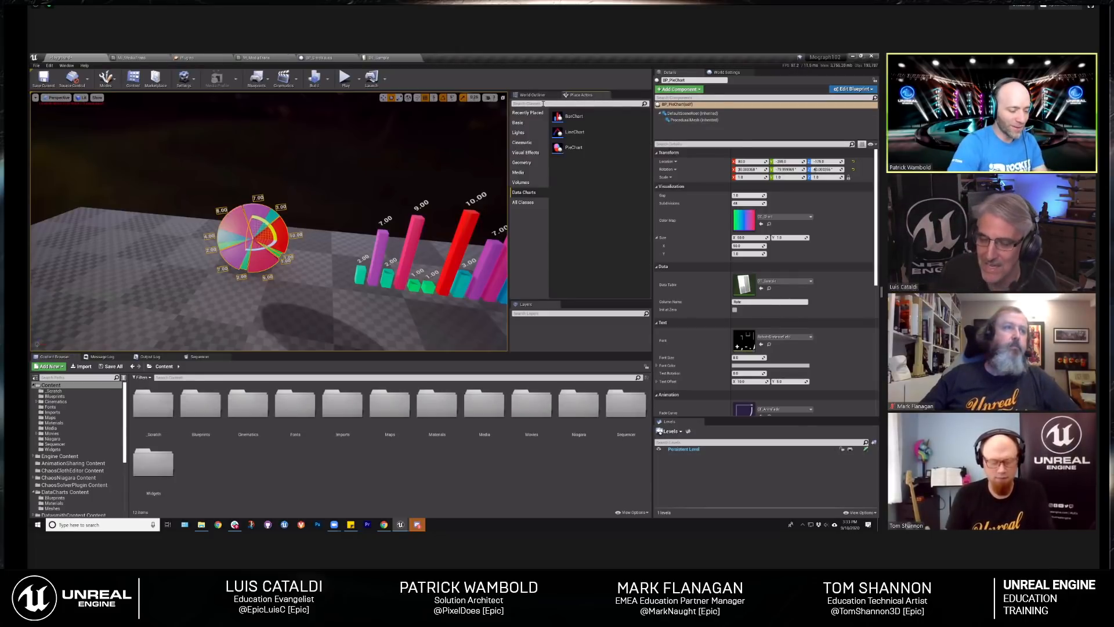
pyautogui.write('text')
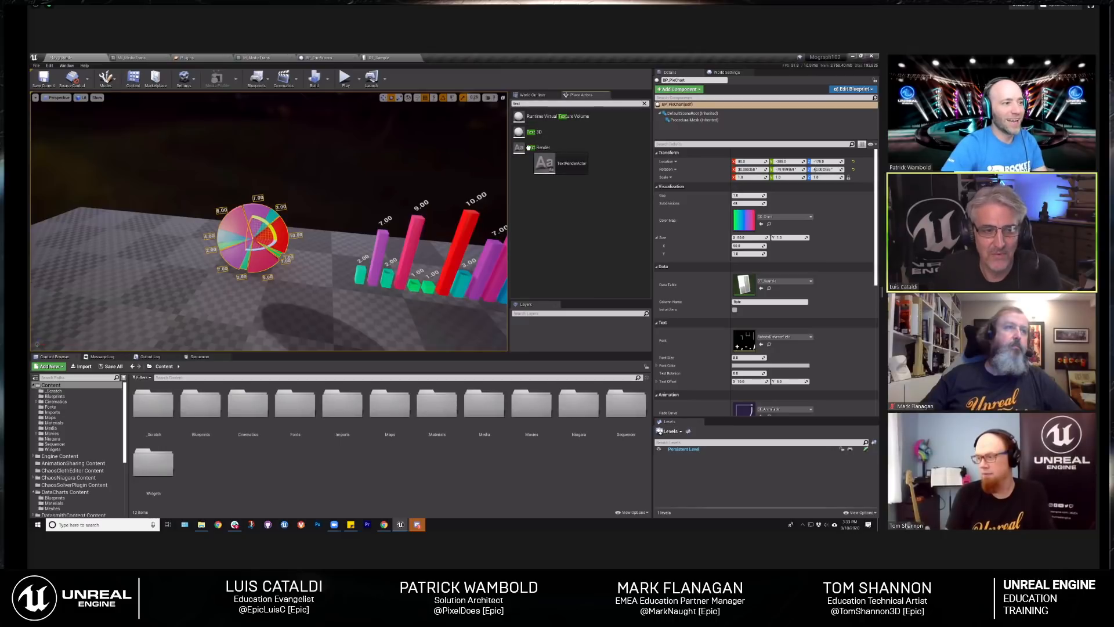
pyautogui.moveTo(531, 132); pyautogui.dragTo(104, 290)
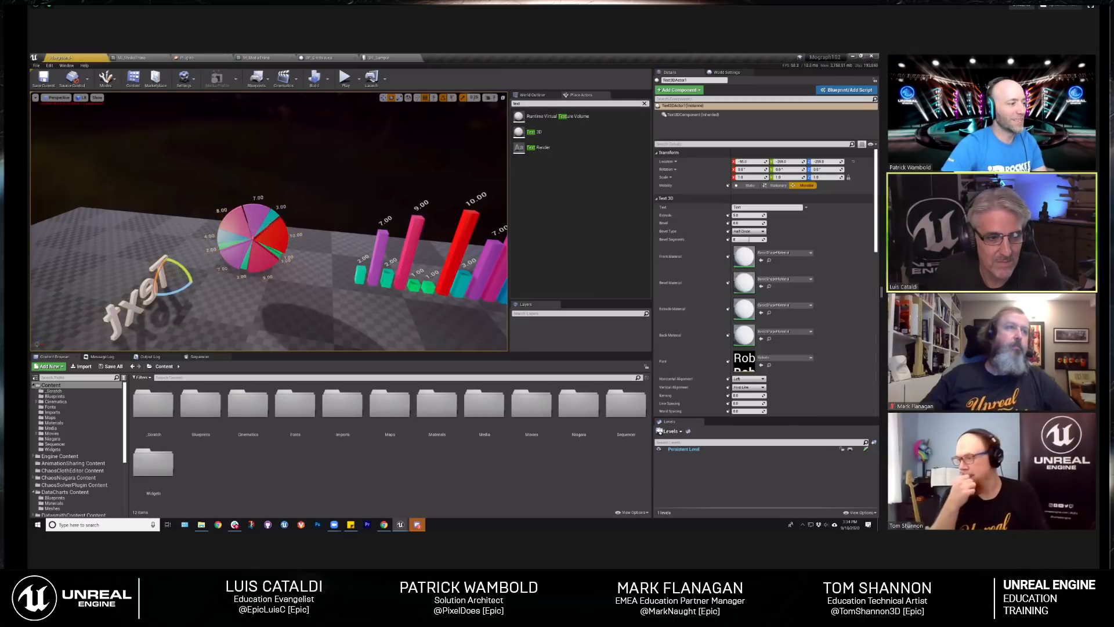
pyautogui.moveTo(268, 221); pyautogui.dragTo(269, 260, button='right')
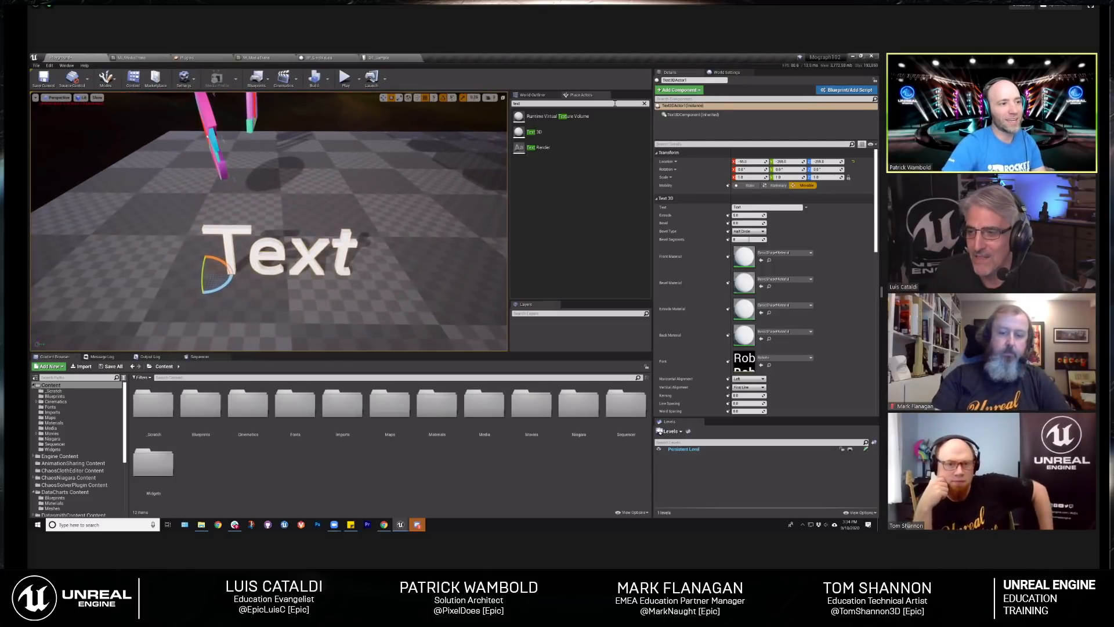
# Step: Add a Text3DCharacterTransform component to the 3D text actor and display its settings
pyautogui.click(679, 92)
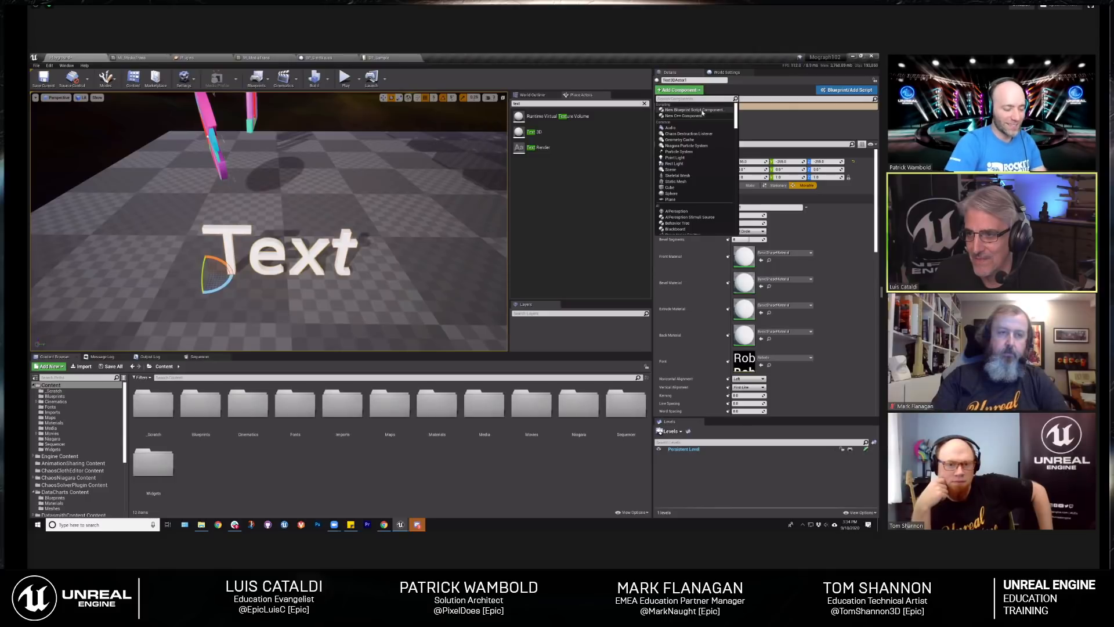
pyautogui.write('text')
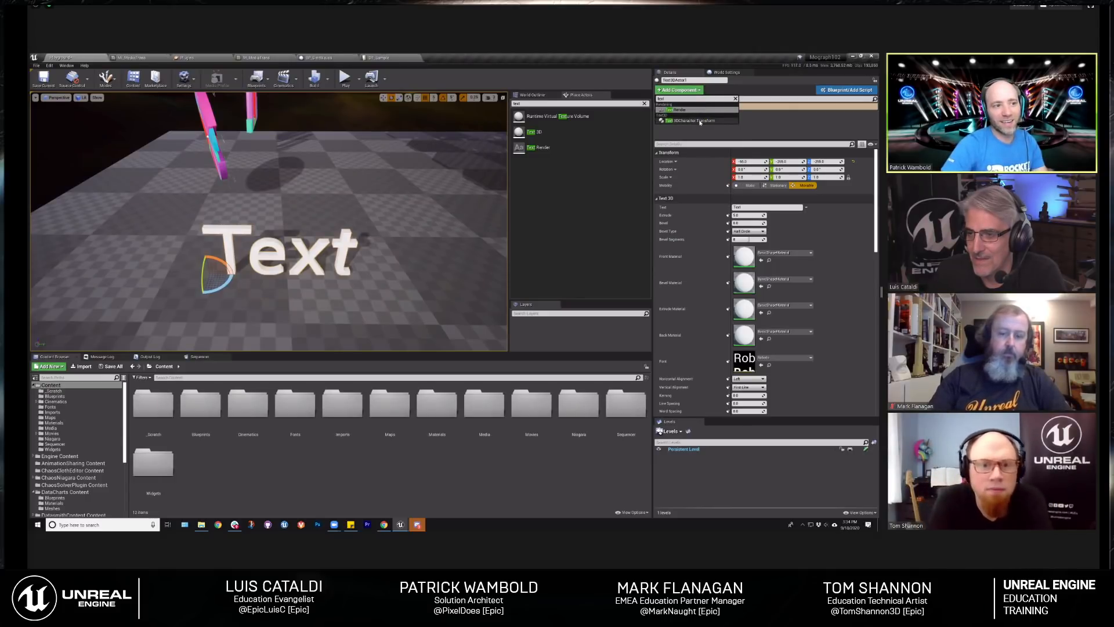
pyautogui.click(698, 122)
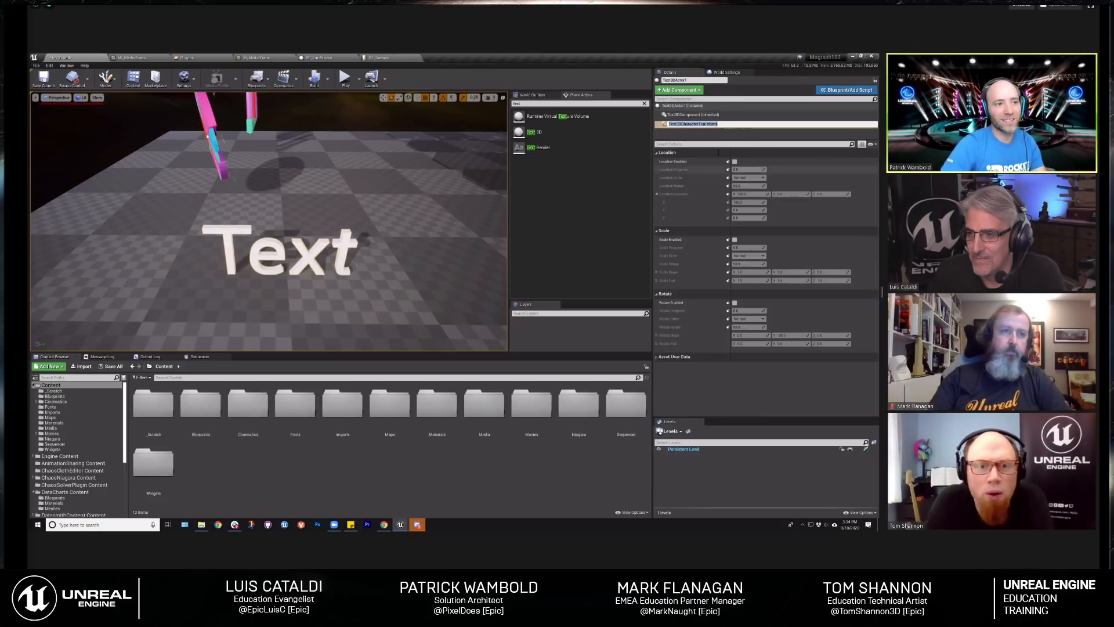
pyautogui.click(688, 114)
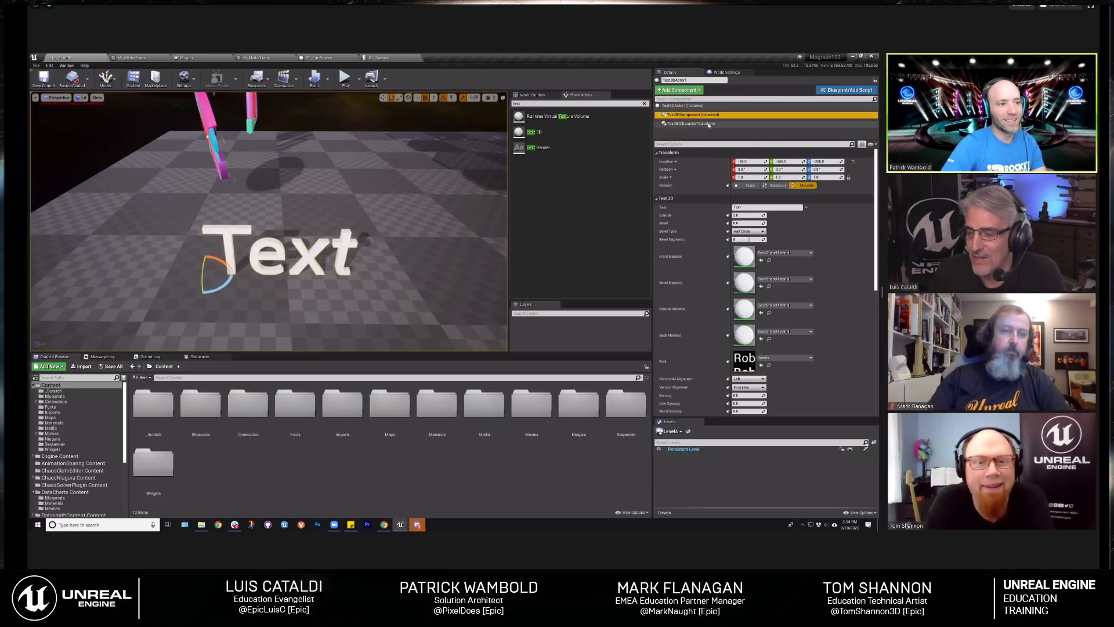
pyautogui.click(688, 124)
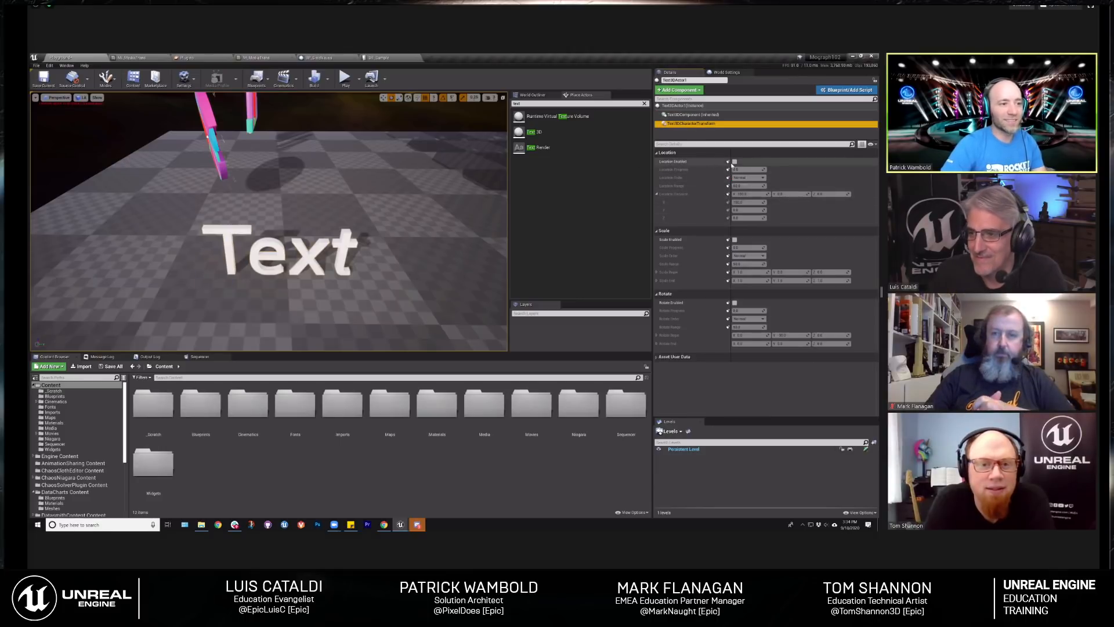
# Step: Enable scale on the text's character transform component and scrub its Scale Progress back to 0
pyautogui.moveTo(269, 222); pyautogui.dragTo(314, 224, button='right')
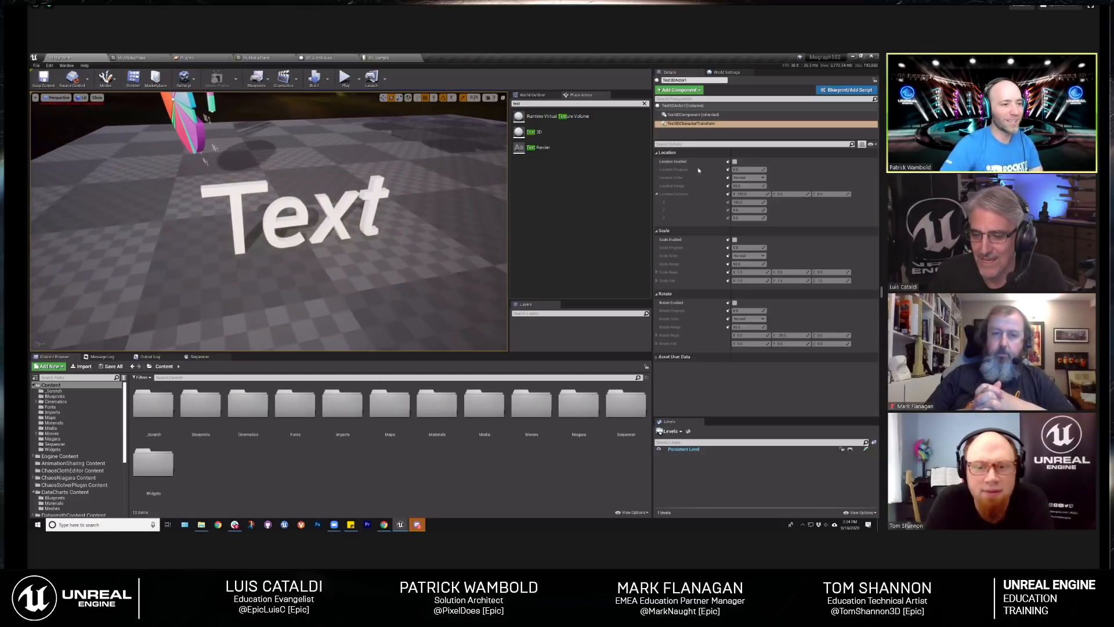
pyautogui.click(735, 239)
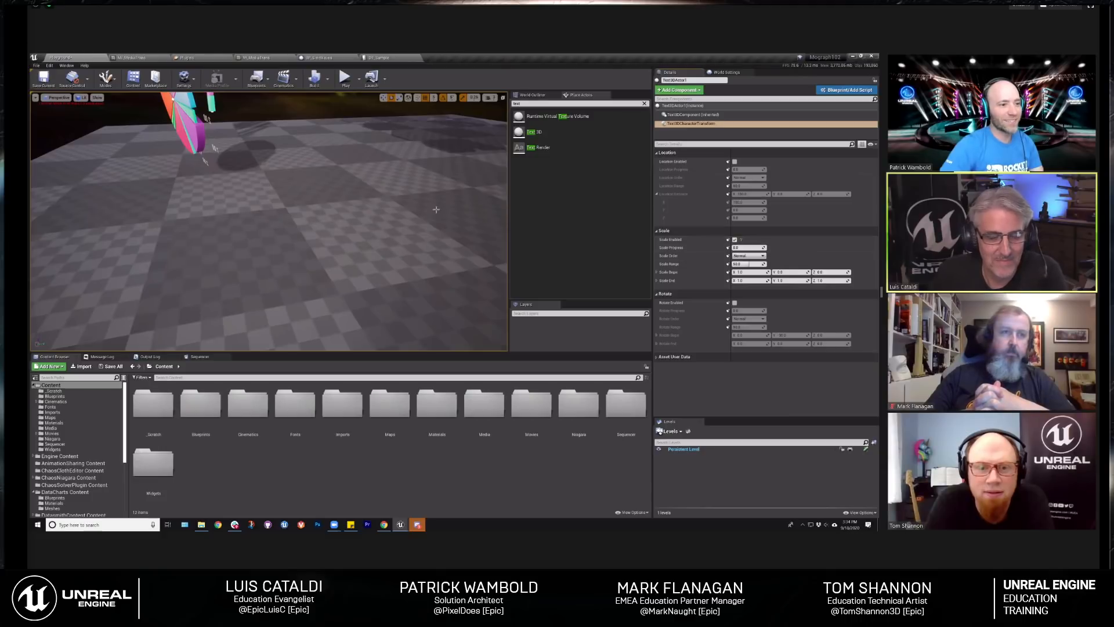
pyautogui.moveTo(740, 248)
pyautogui.mouseDown()
pyautogui.moveTo(764, 248)
pyautogui.moveTo(725, 248)
pyautogui.mouseUp()
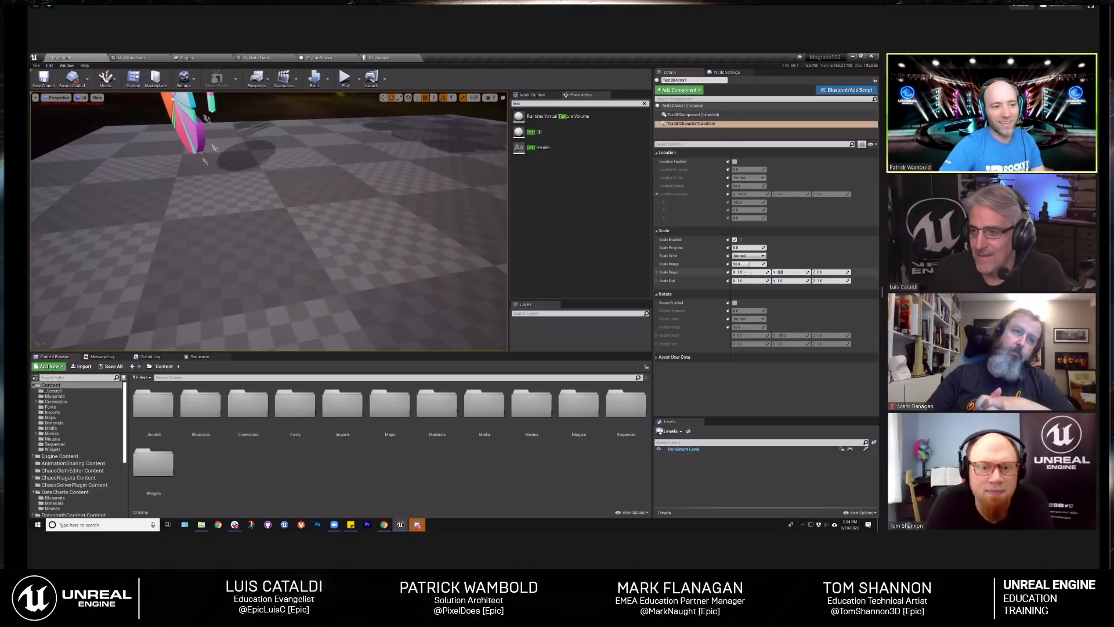
# Step: Scrub the Scale Progress of the text's character transform up to 100 so the letters grow to full size
pyautogui.moveTo(749, 247); pyautogui.dragTo(766, 247)
pyautogui.moveTo(737, 248); pyautogui.dragTo(764, 248)
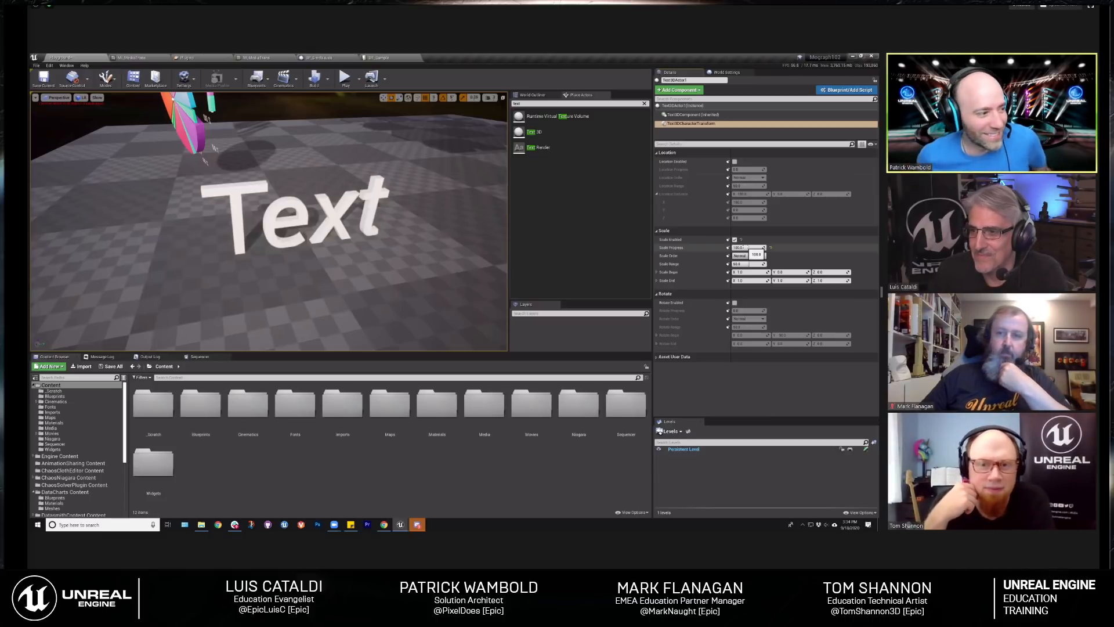
pyautogui.moveTo(748, 247)
pyautogui.mouseDown()
pyautogui.moveTo(733, 247)
pyautogui.moveTo(764, 247)
pyautogui.mouseUp()
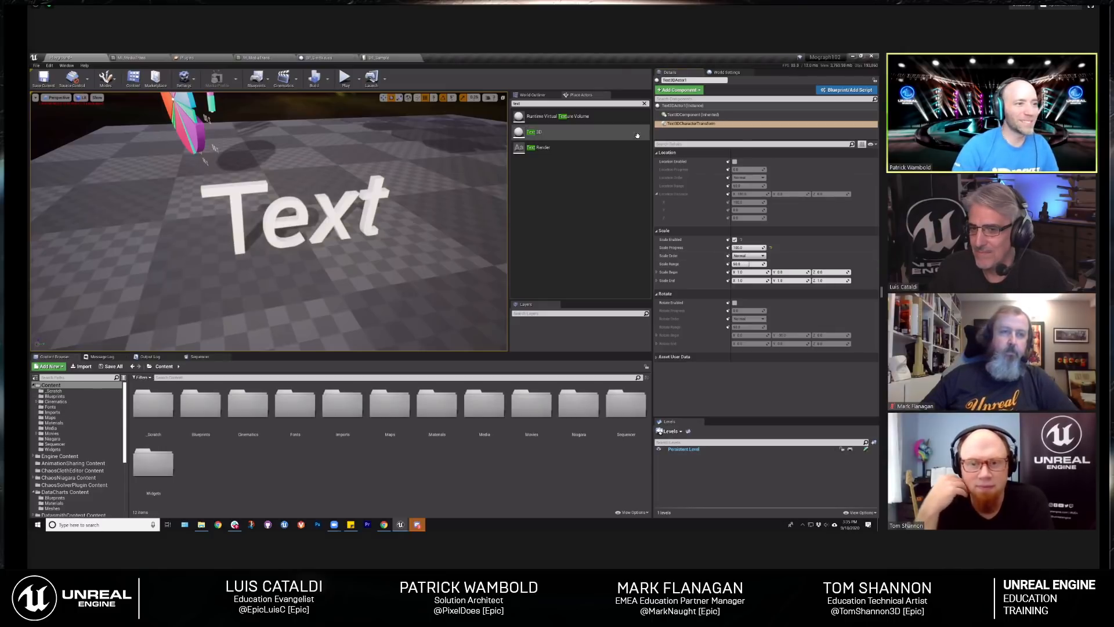
# Step: Try several fonts on the Text 3D actor, including Roboto and VRText_RobotoLarge, and finish with the VTC font
pyautogui.click(685, 106)
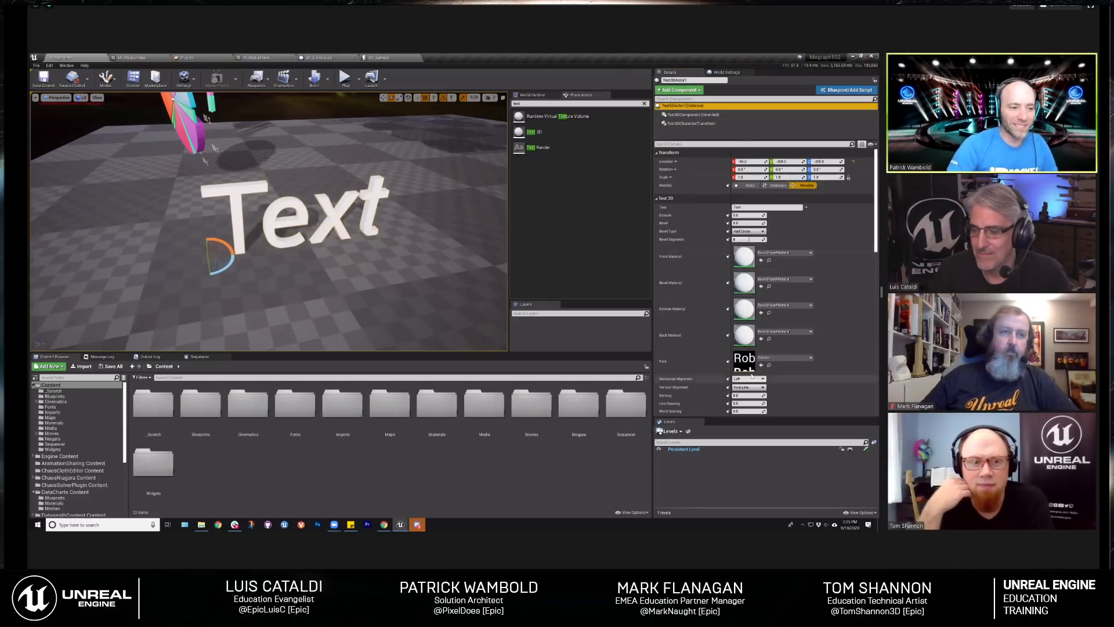
pyautogui.click(784, 357)
pyautogui.scroll(3, 798, 329)
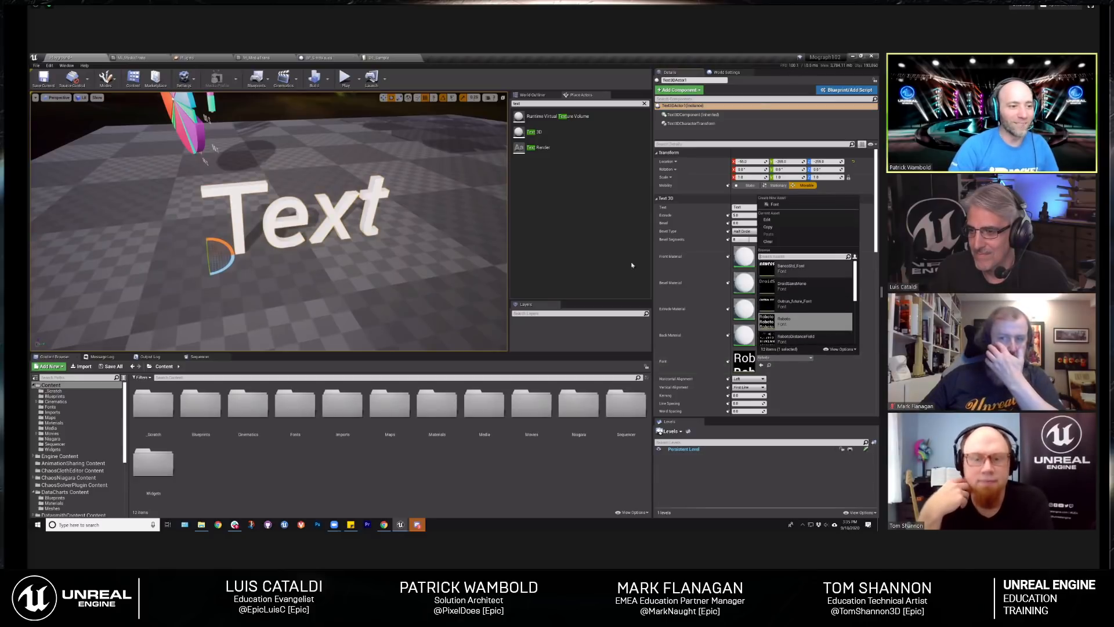
pyautogui.click(791, 268)
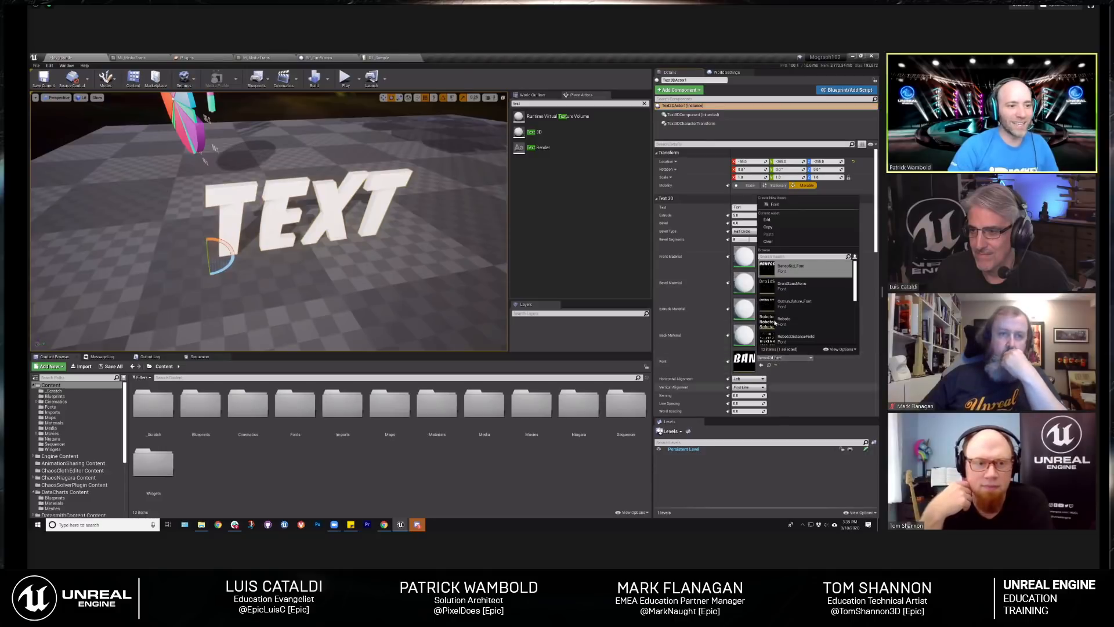
pyautogui.click(783, 321)
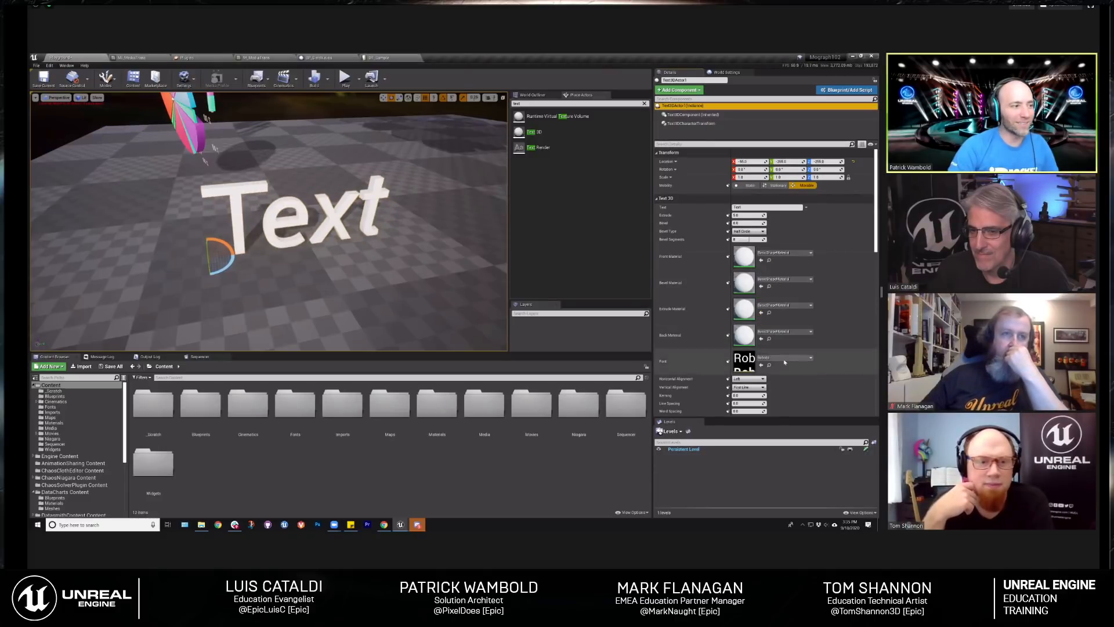
pyautogui.click(785, 359)
pyautogui.scroll(-5, 799, 332)
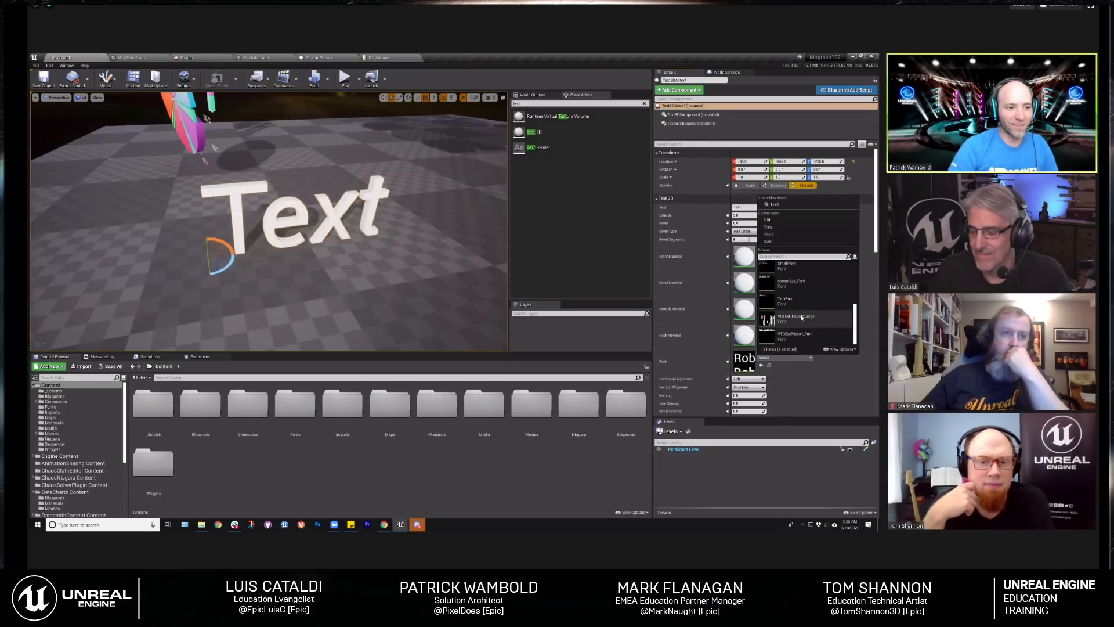
pyautogui.click(801, 317)
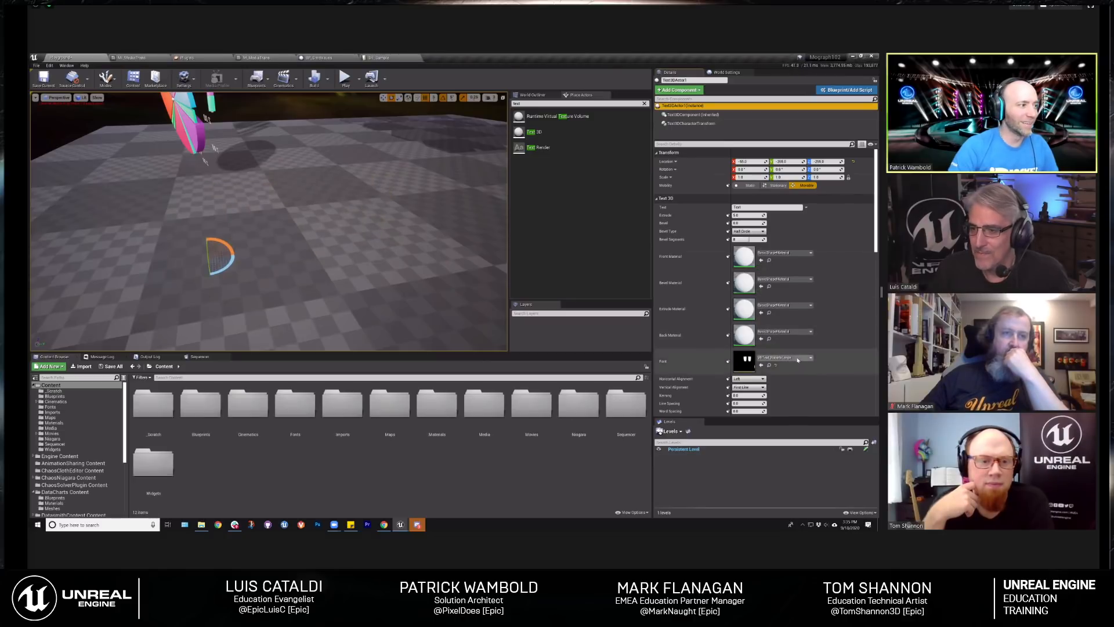
pyautogui.click(798, 358)
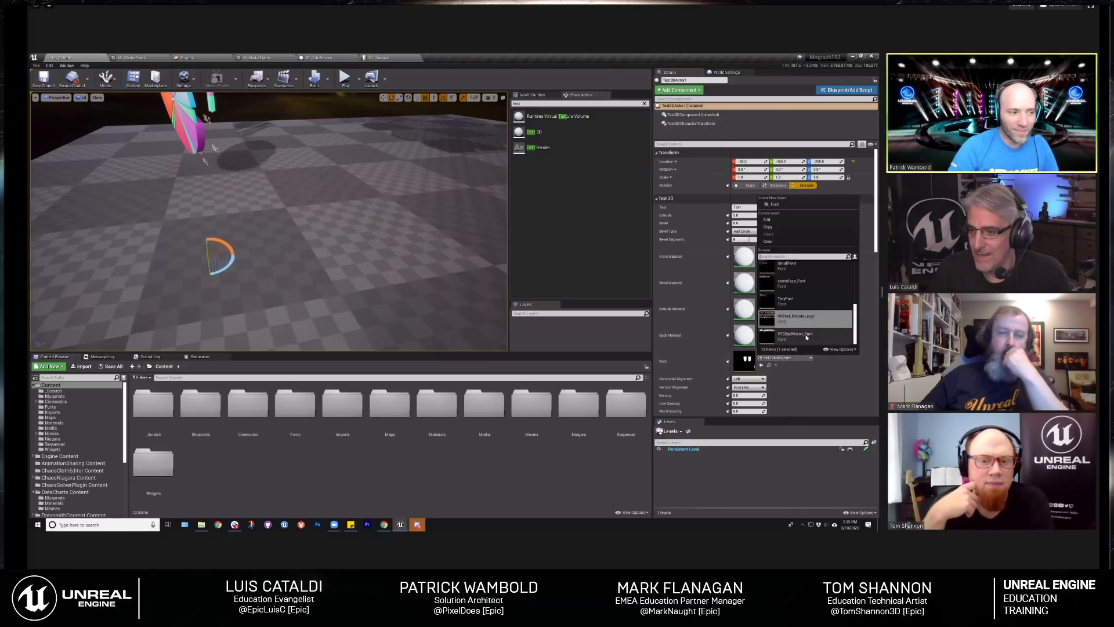
pyautogui.click(784, 326)
pyautogui.moveTo(360, 232); pyautogui.dragTo(367, 200, button='right')
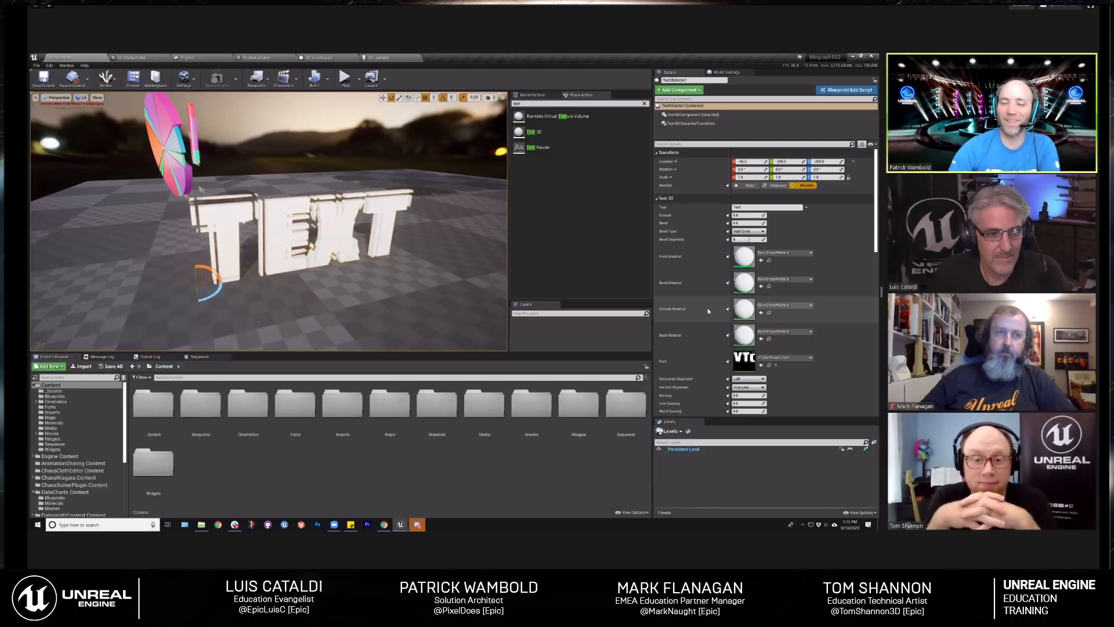
pyautogui.moveTo(406, 235); pyautogui.dragTo(337, 238, button='right')
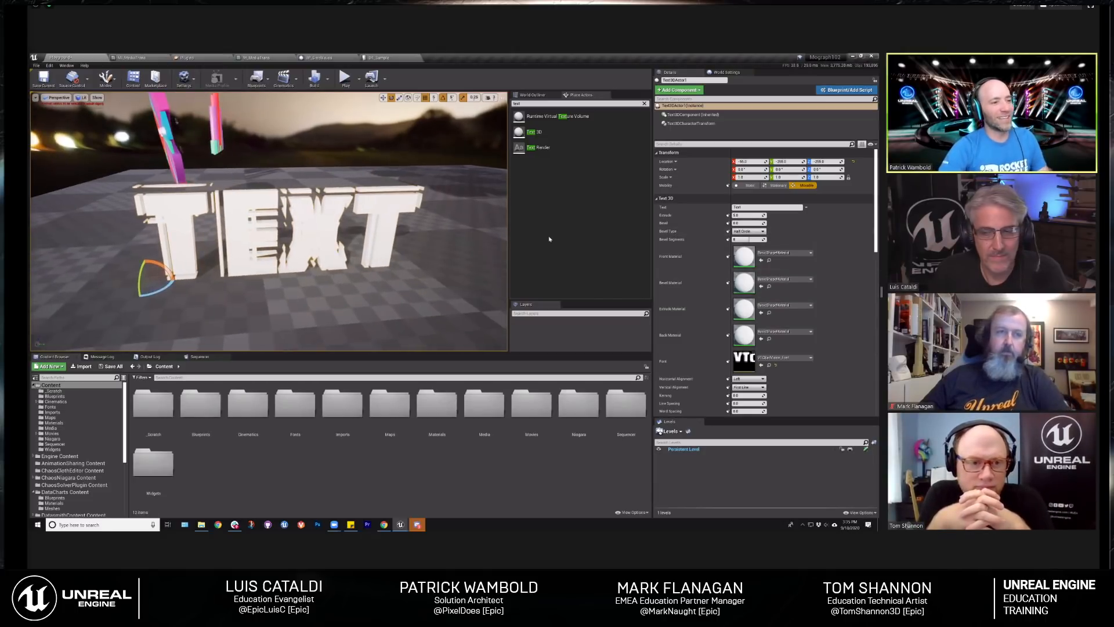
# Step: Increase the kerning of the 3D text to spread its letters slightly apart
pyautogui.scroll(-3, 701, 329)
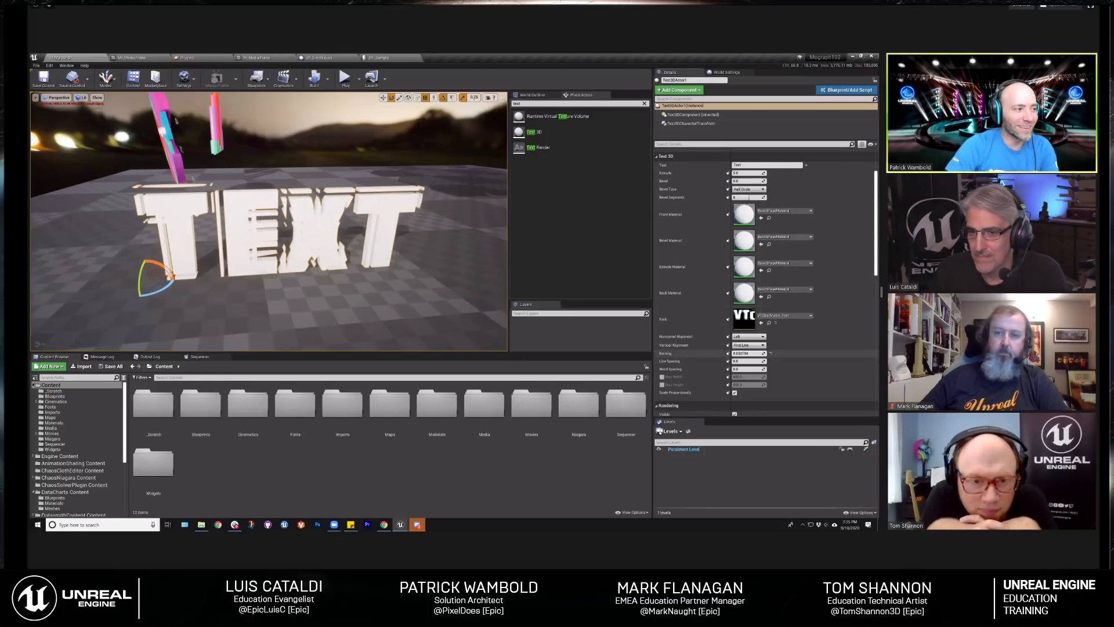
pyautogui.moveTo(743, 353); pyautogui.dragTo(807, 353)
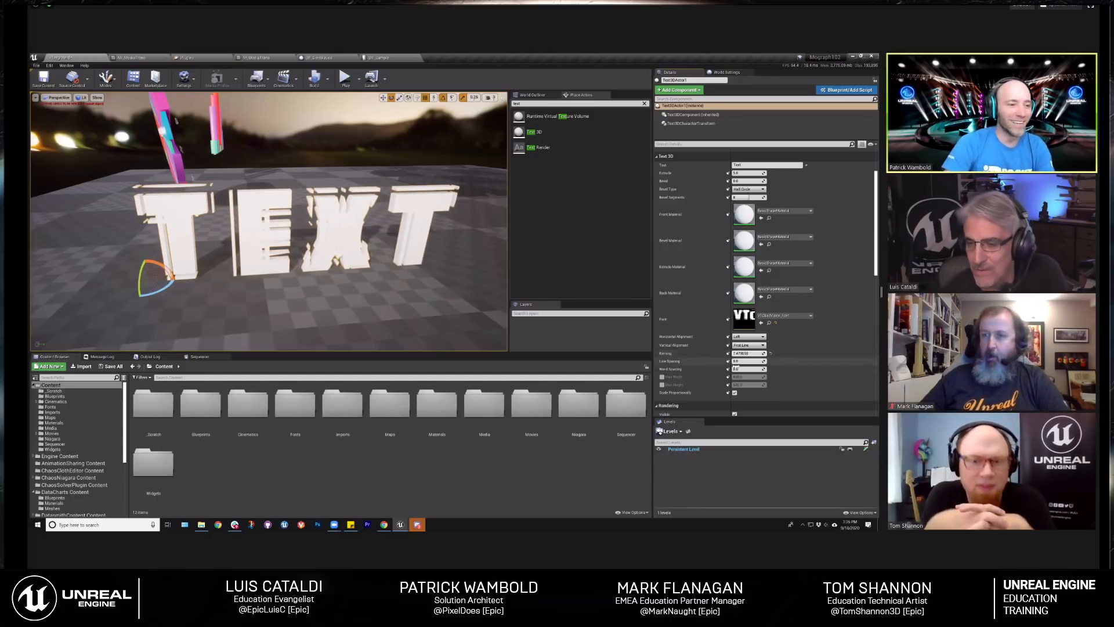
pyautogui.moveTo(744, 353); pyautogui.dragTo(734, 353)
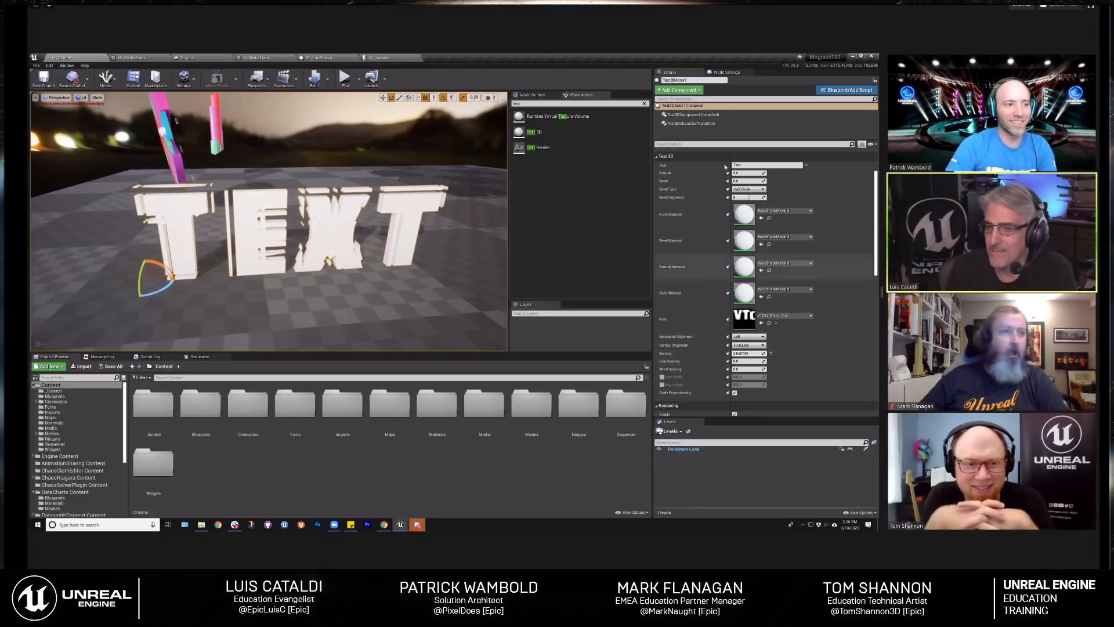
# Step: Replace the 3D text's wording with "First Line" and bring the whole line into view
pyautogui.moveTo(753, 165); pyautogui.dragTo(711, 171)
pyautogui.write('Thrst Line')
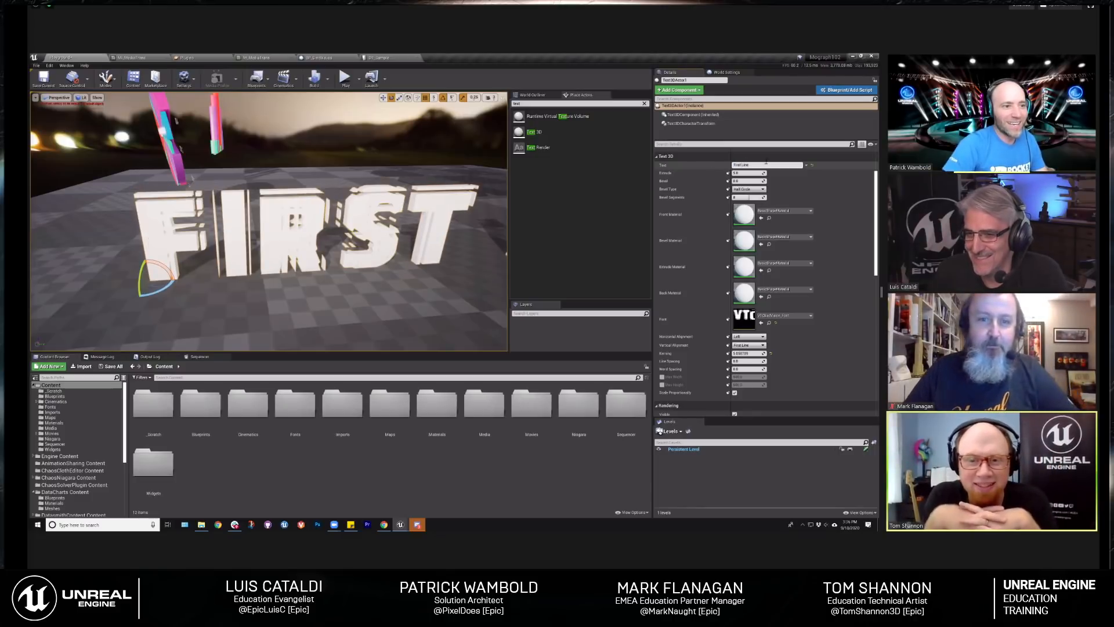
pyautogui.press('Return')
pyautogui.scroll(-5, 443, 233)
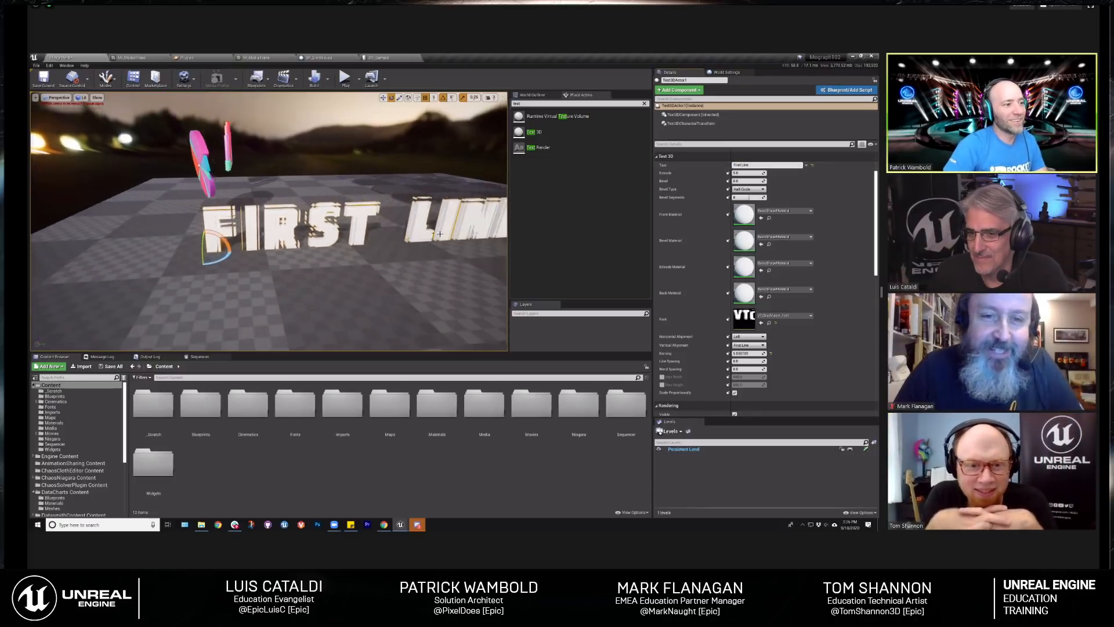
pyautogui.scroll(-2, 443, 233)
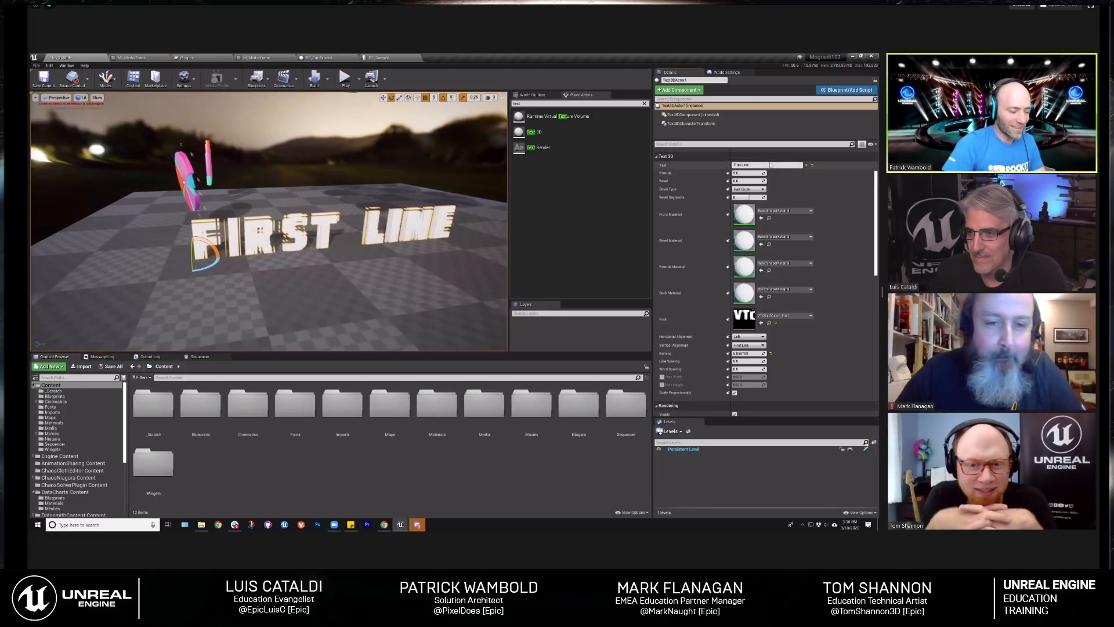
# Step: Add "Second Line" and "Third Line" as separate lines below the first line of the 3D text
pyautogui.hotkey('shift', 'Return')
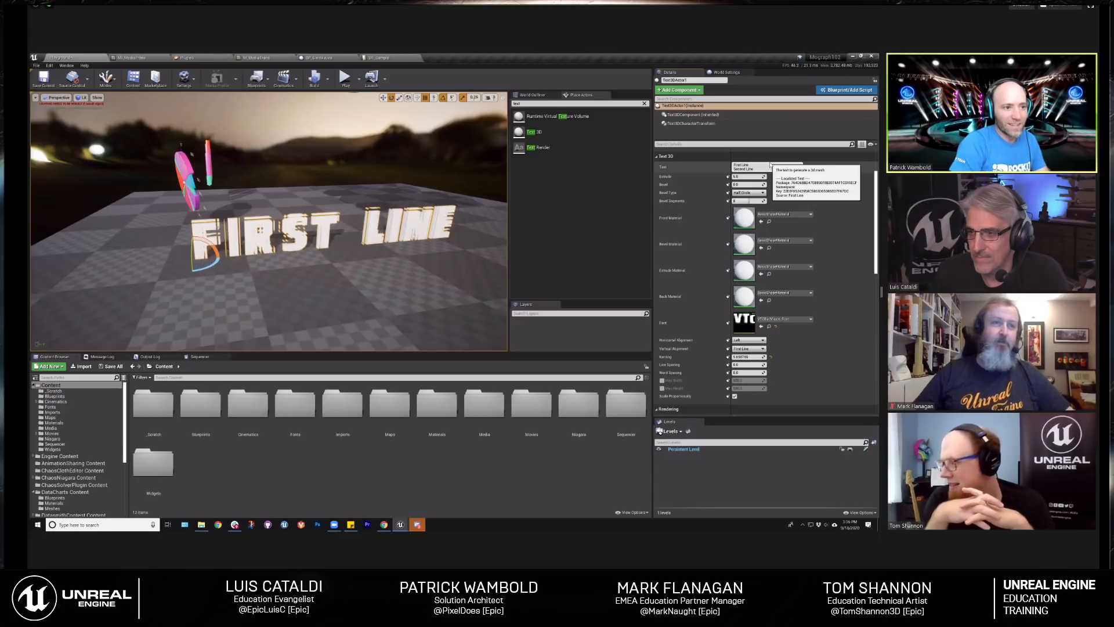
pyautogui.hotkey('shift', 'Return')
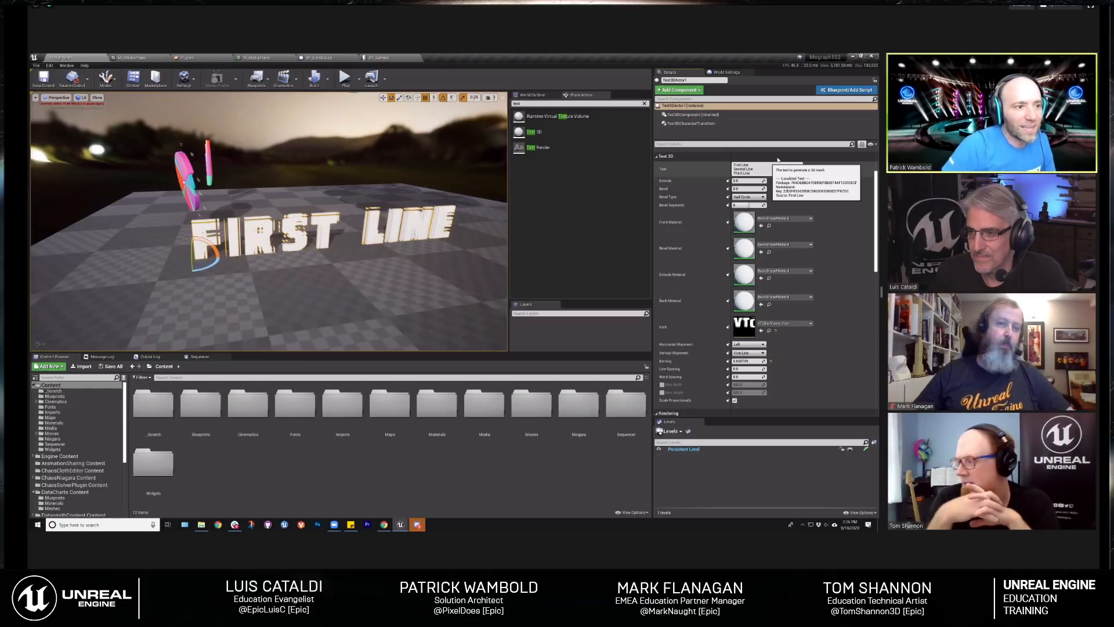
pyautogui.click(403, 217)
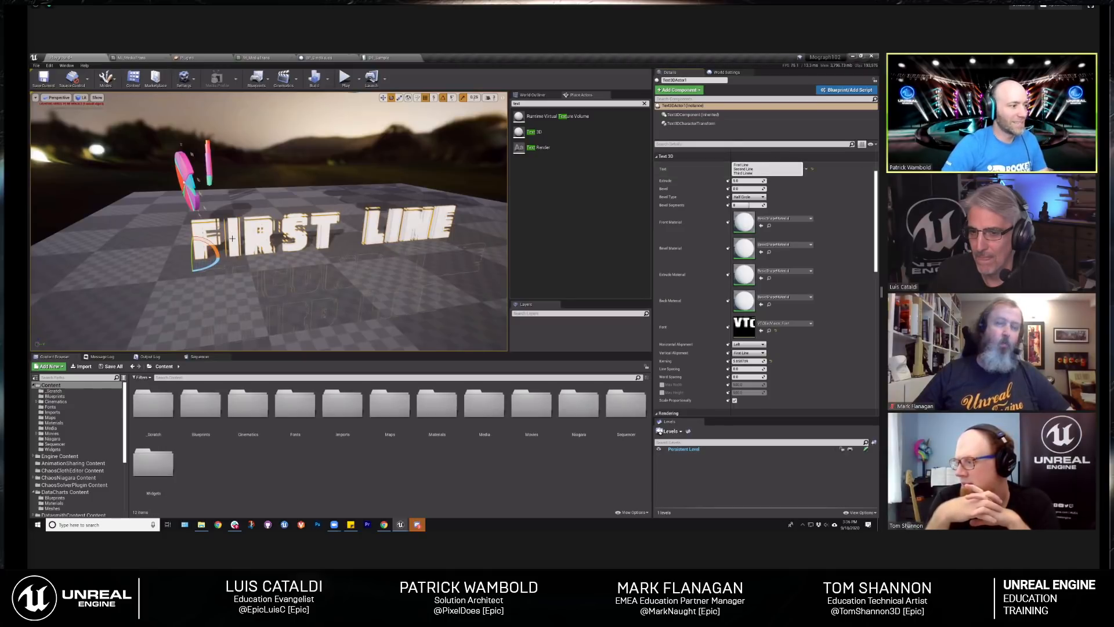
# Step: Raise the Text 3D actor so all three lines sit above the floor, and remove the stray letter ending "Third Line"
pyautogui.click(533, 94)
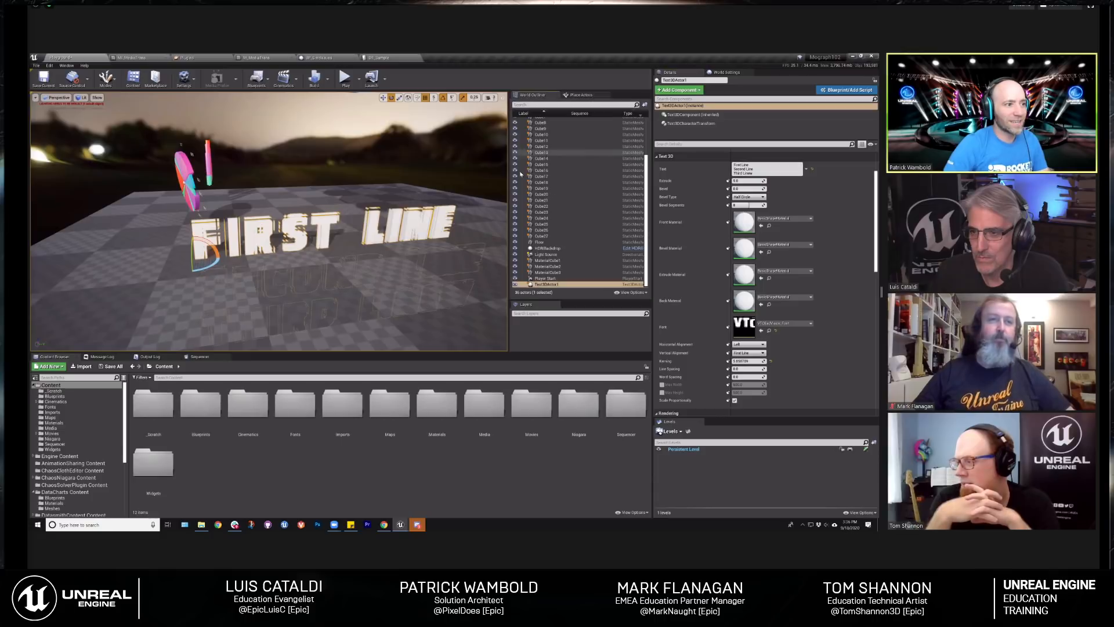
pyautogui.click(550, 279)
pyautogui.click(551, 285)
pyautogui.moveTo(194, 246); pyautogui.dragTo(184, 138)
pyautogui.moveTo(191, 151); pyautogui.dragTo(230, 170, button='right')
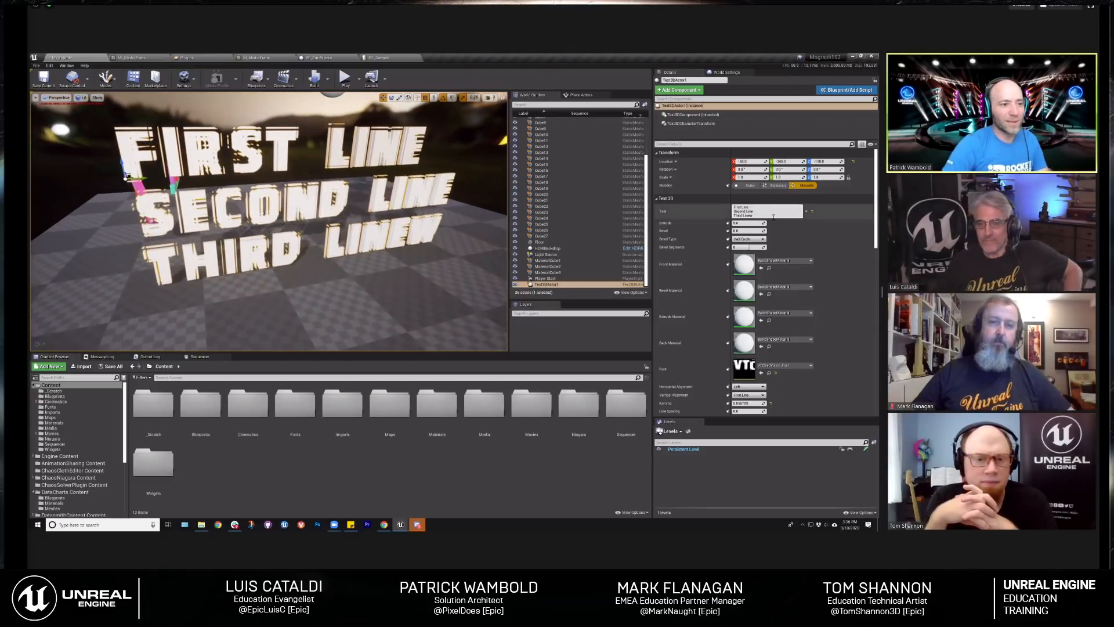
pyautogui.press('BackSpace')
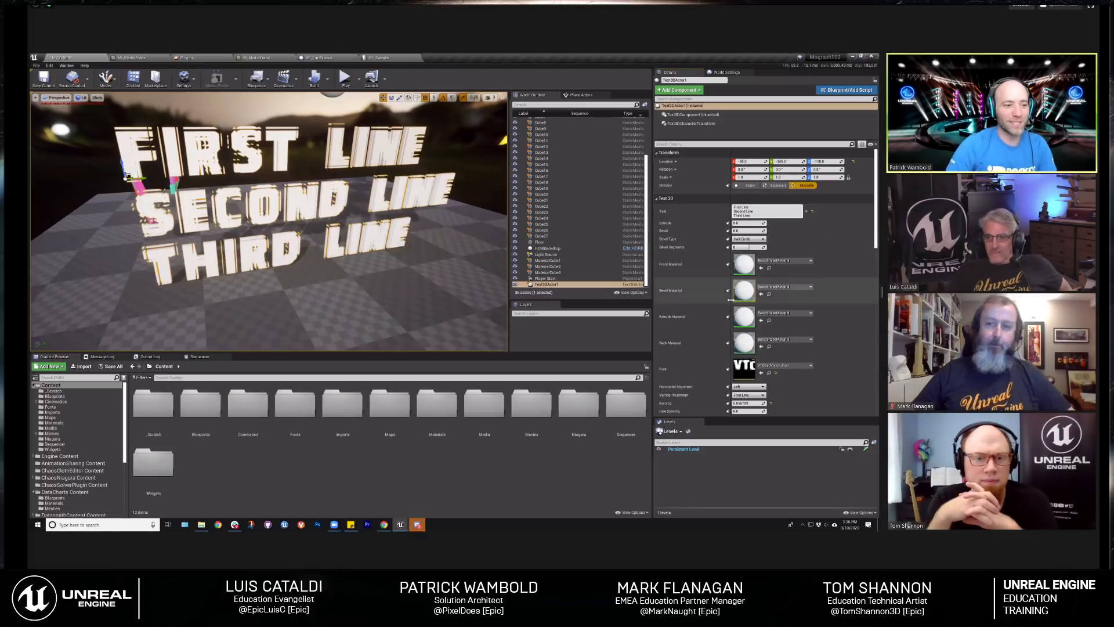
# Step: Try the Top and Center options for the 3D text's vertical alignment
pyautogui.scroll(-3, 737, 301)
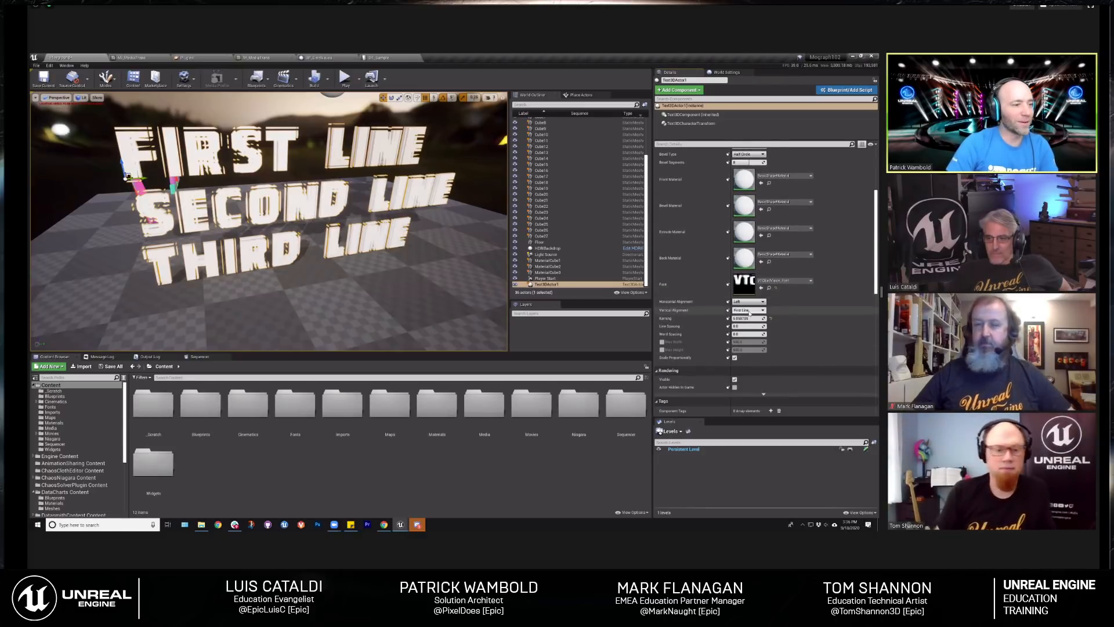
pyautogui.click(749, 311)
pyautogui.click(743, 321)
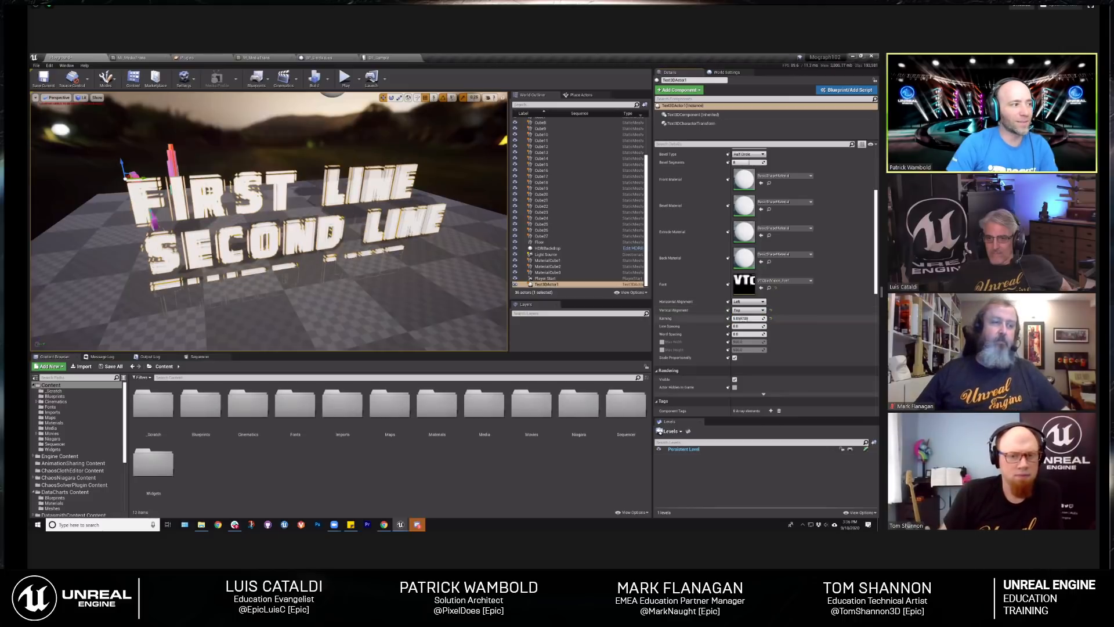
pyautogui.click(749, 312)
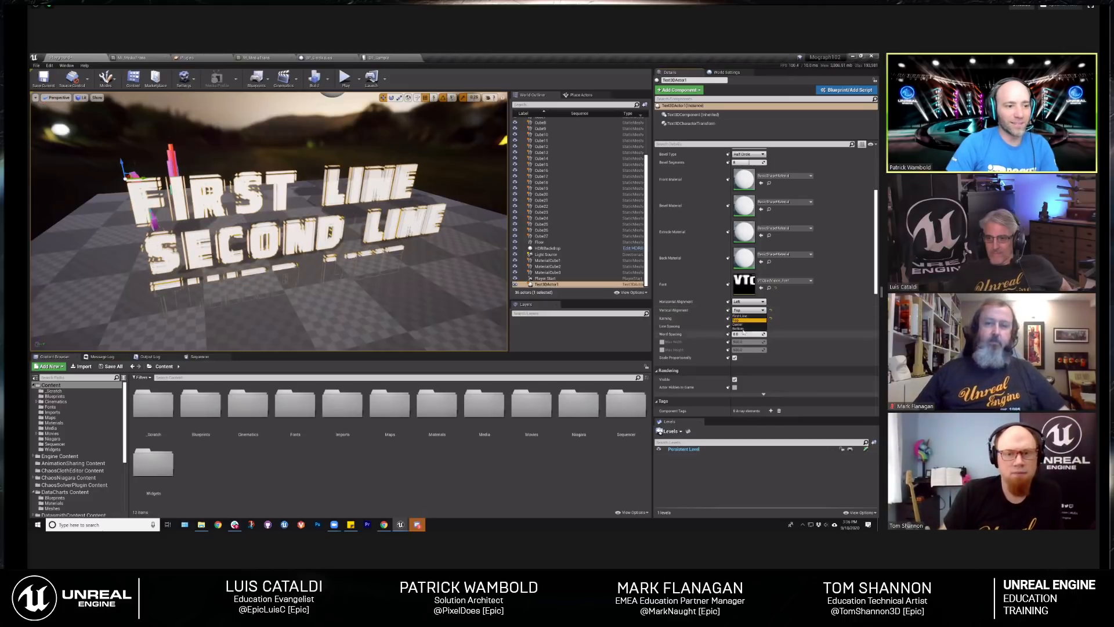
pyautogui.click(742, 323)
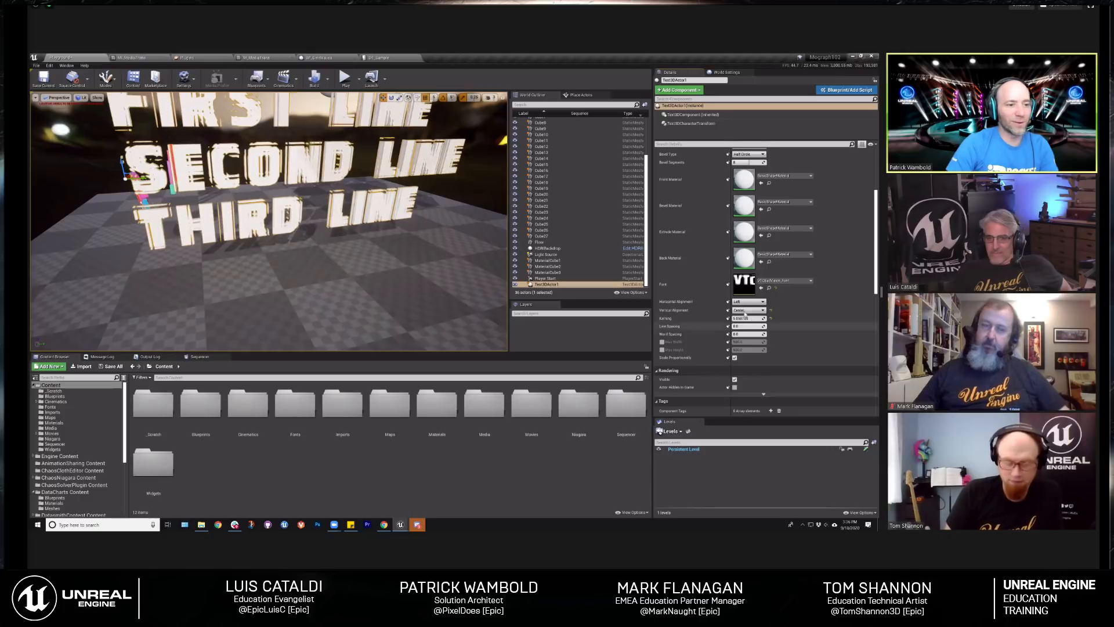
# Step: Set the 3D text's horizontal alignment to Center and its vertical alignment to Bottom
pyautogui.click(748, 301)
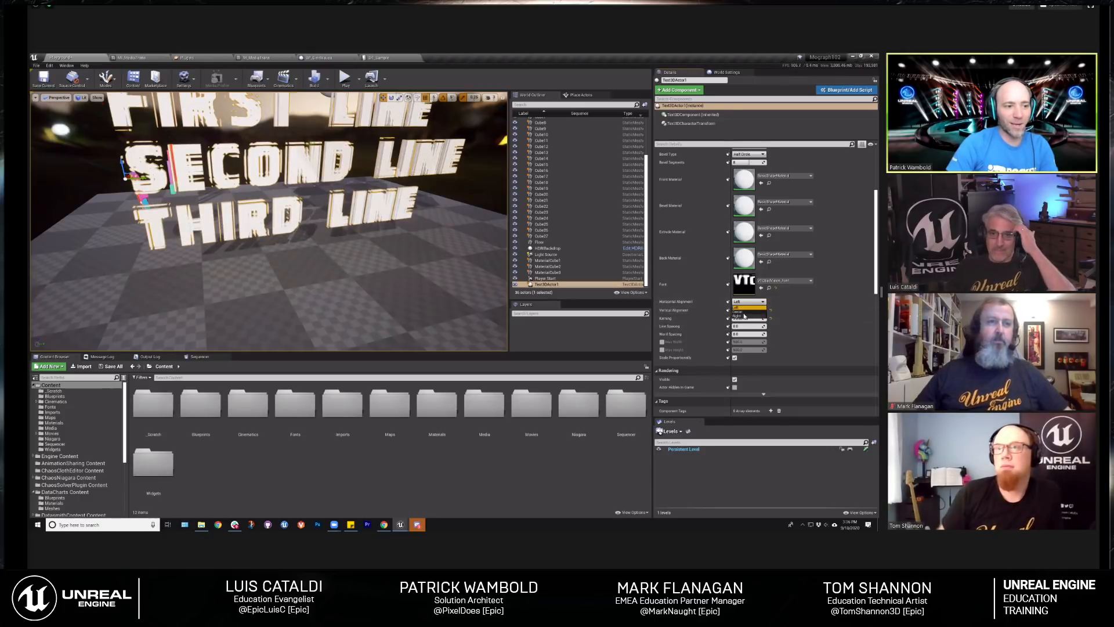
pyautogui.click(744, 312)
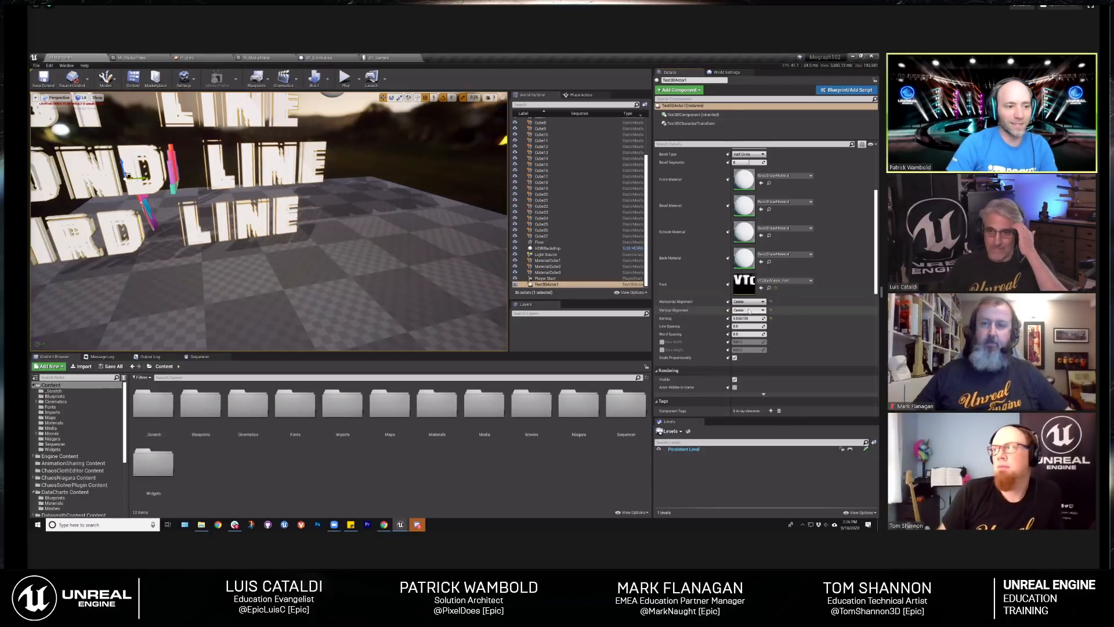
pyautogui.click(749, 310)
pyautogui.click(744, 328)
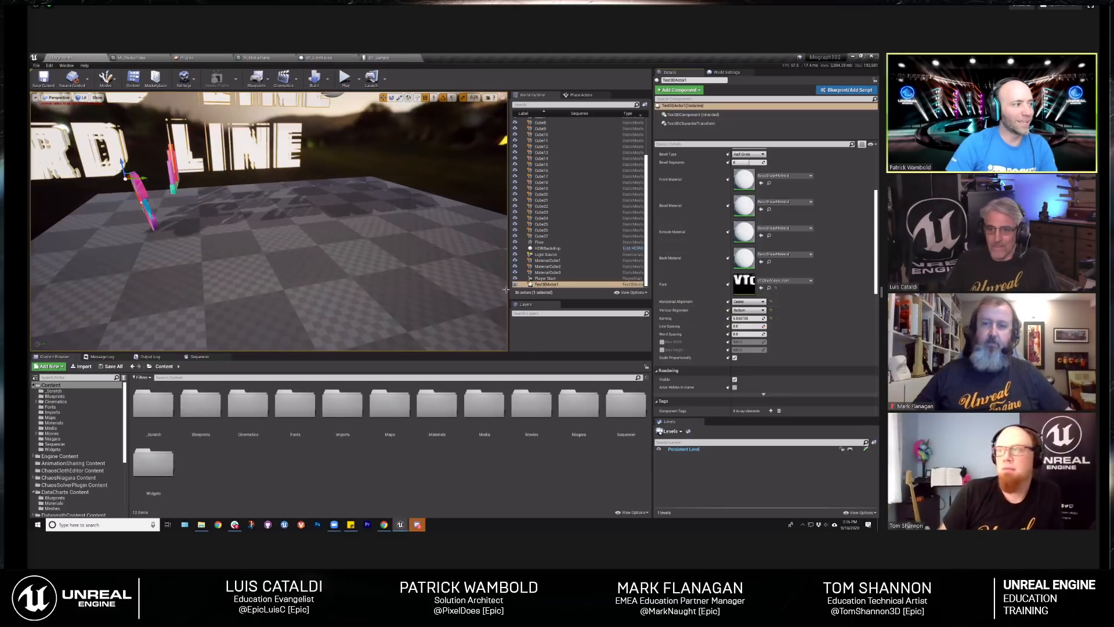
# Step: Move the three-line 3D text across the floor until all of its lines are framed in the view
pyautogui.moveTo(182, 214); pyautogui.dragTo(166, 204, button='right')
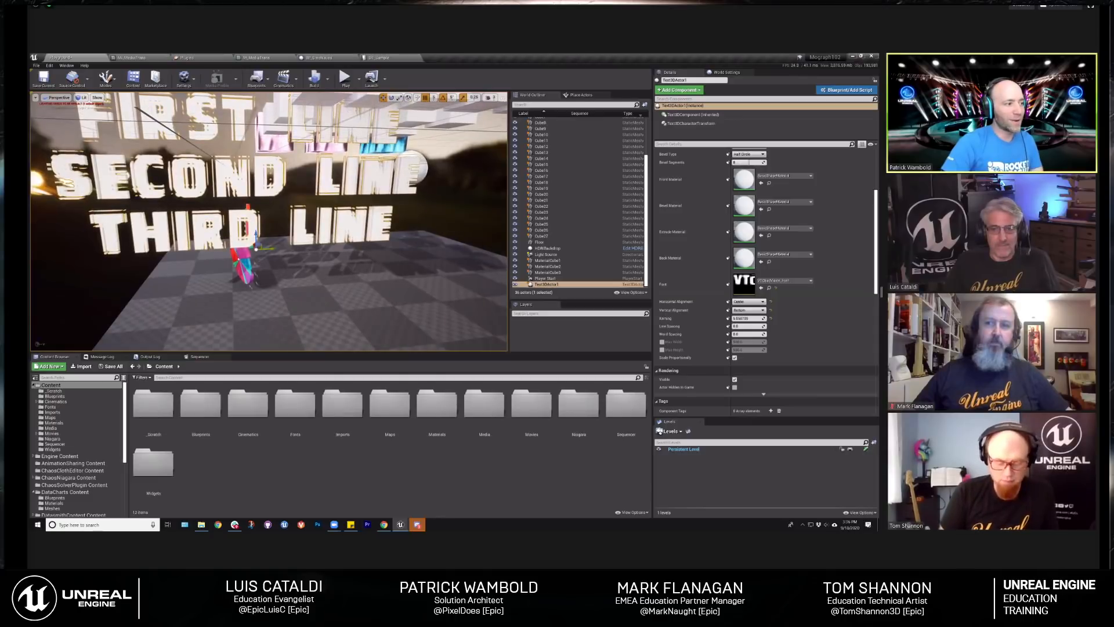
pyautogui.moveTo(260, 244); pyautogui.dragTo(410, 293)
pyautogui.moveTo(407, 285); pyautogui.dragTo(439, 281, button='right')
pyautogui.moveTo(428, 237)
pyautogui.mouseDown(button='right')
pyautogui.moveTo(427, 251)
pyautogui.moveTo(427, 237)
pyautogui.mouseUp(button='right')
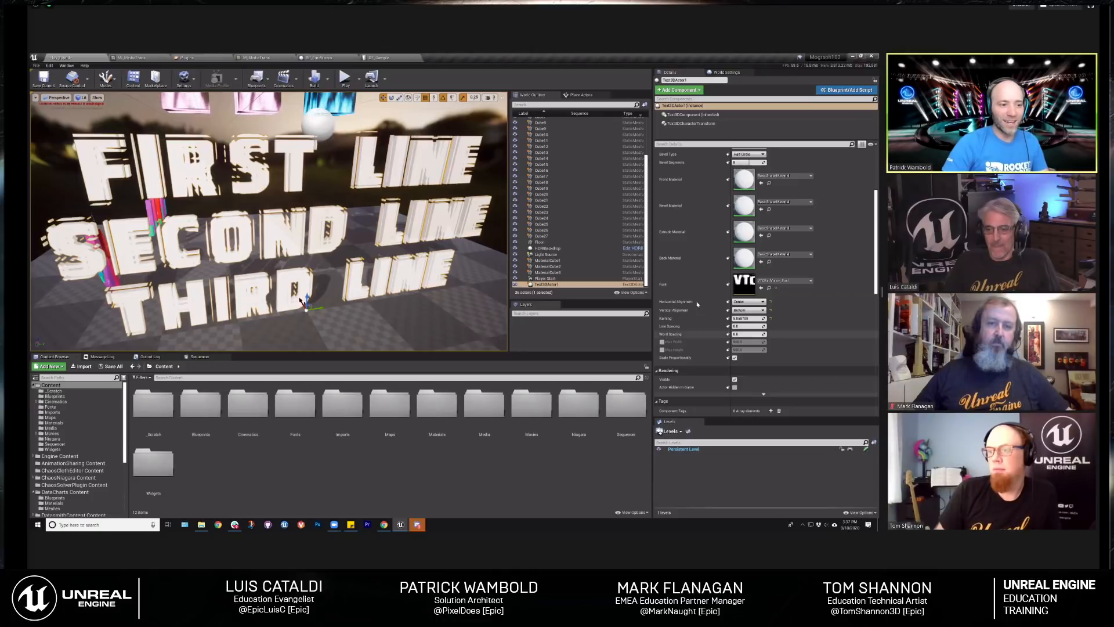
# Step: Try different line spacing and word spacing on the 3D text, and reset both to their defaults
pyautogui.moveTo(748, 327)
pyautogui.mouseDown()
pyautogui.moveTo(778, 325)
pyautogui.moveTo(741, 326)
pyautogui.moveTo(753, 334)
pyautogui.mouseUp()
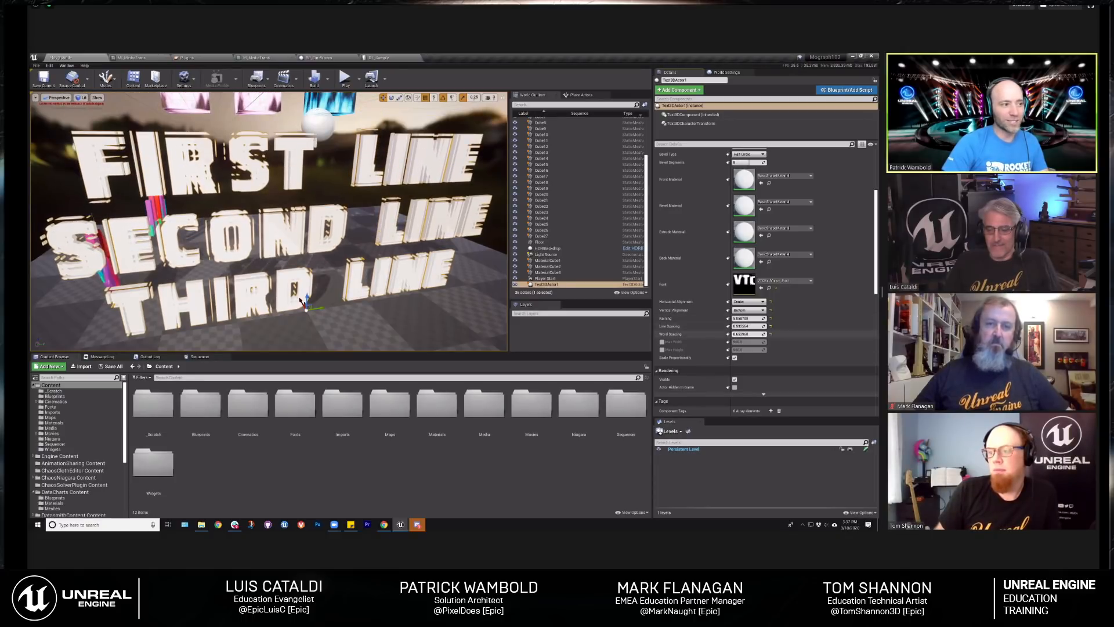
pyautogui.click(770, 334)
pyautogui.click(771, 326)
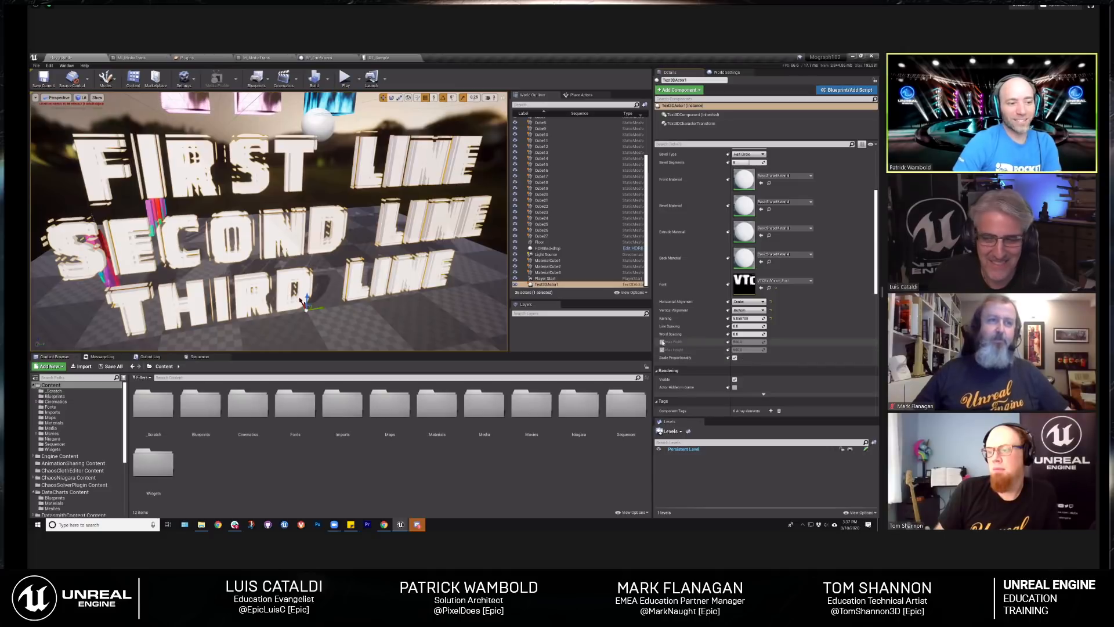
# Step: Try enabling the 3D text's Max Width and Max Height limits, and disable both again
pyautogui.click(662, 342)
pyautogui.click(663, 350)
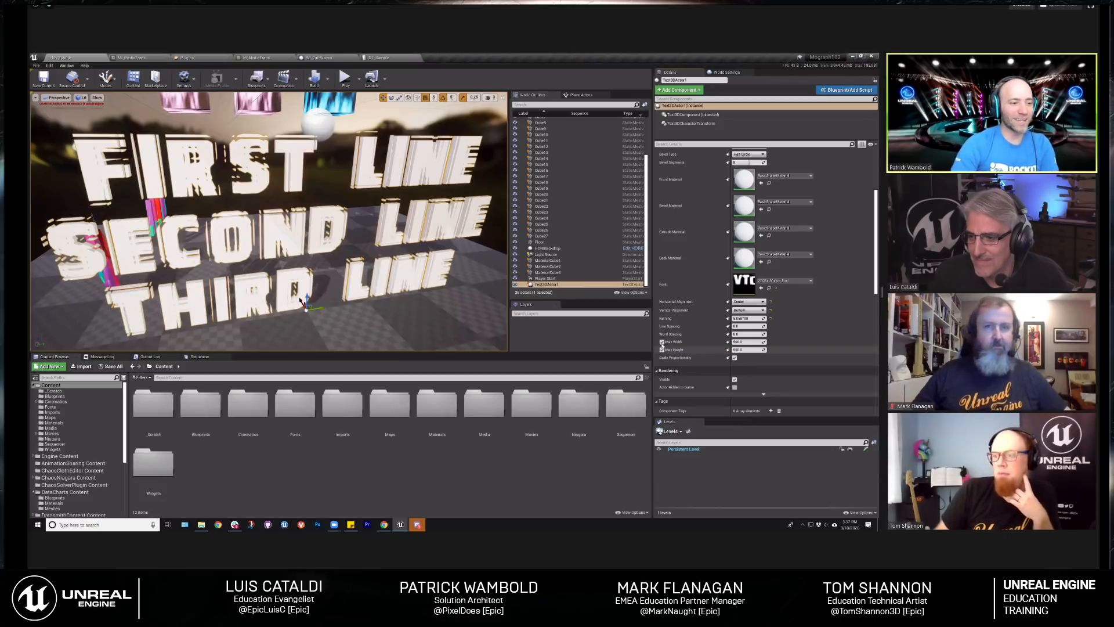
pyautogui.click(662, 342)
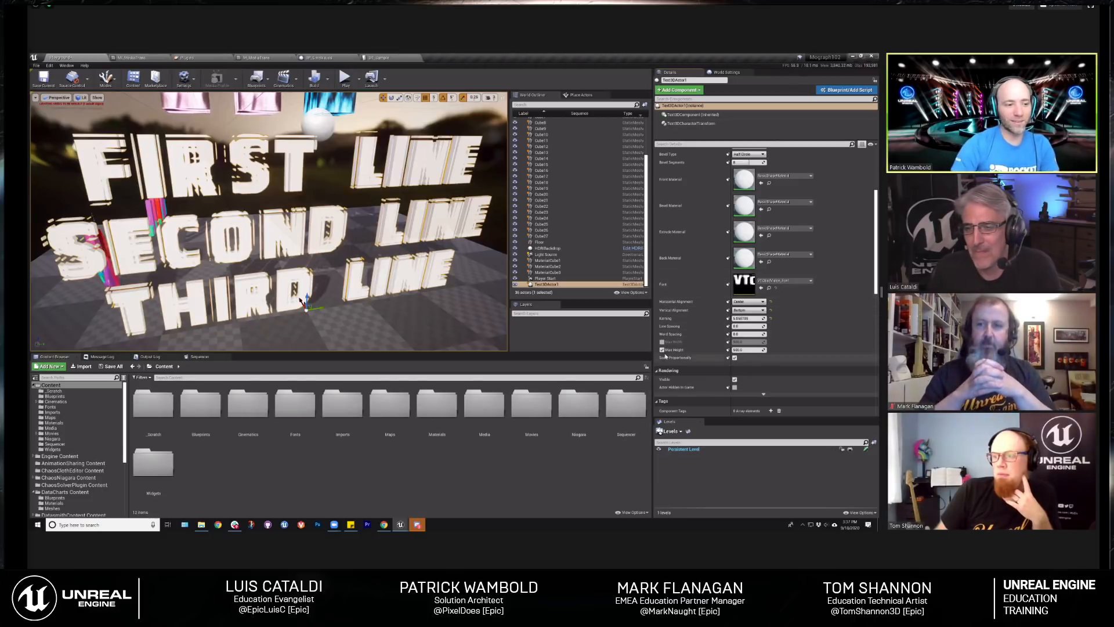
pyautogui.click(662, 350)
# Step: Select the text's Text3DCharacterTransform component and vary its Scale Progress to preview the letter scaling
pyautogui.scroll(3, 795, 293)
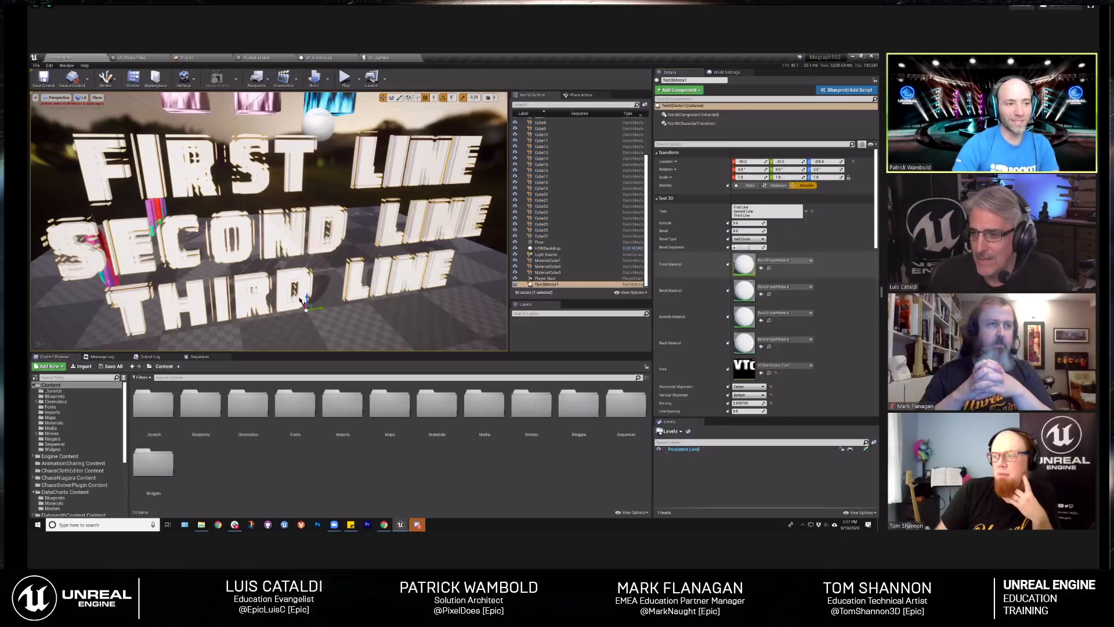
pyautogui.scroll(-4, 704, 248)
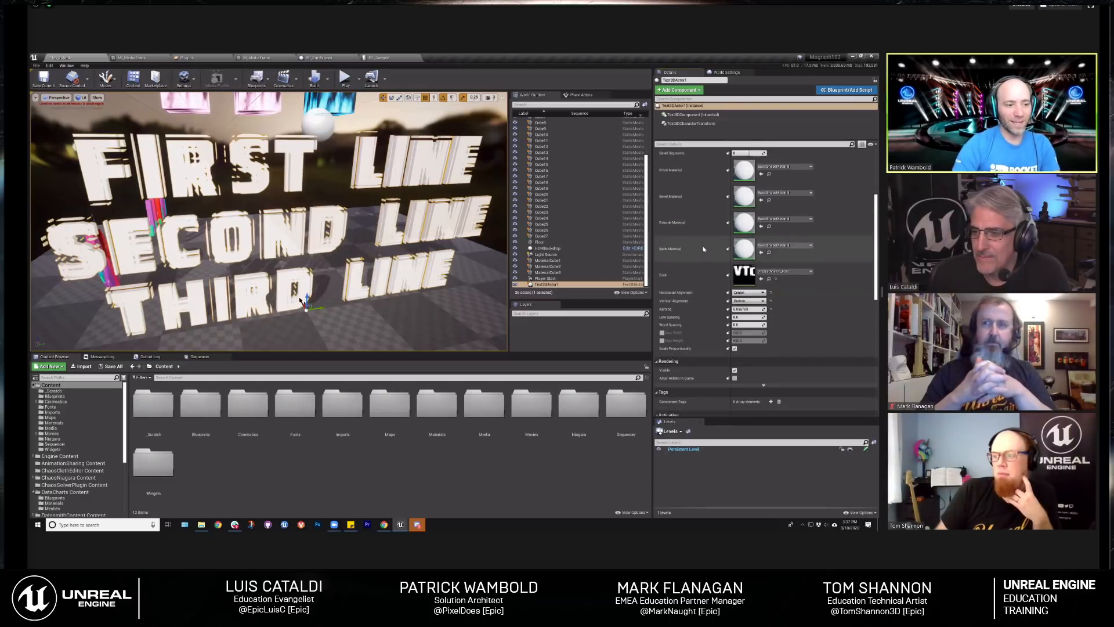
pyautogui.click(690, 123)
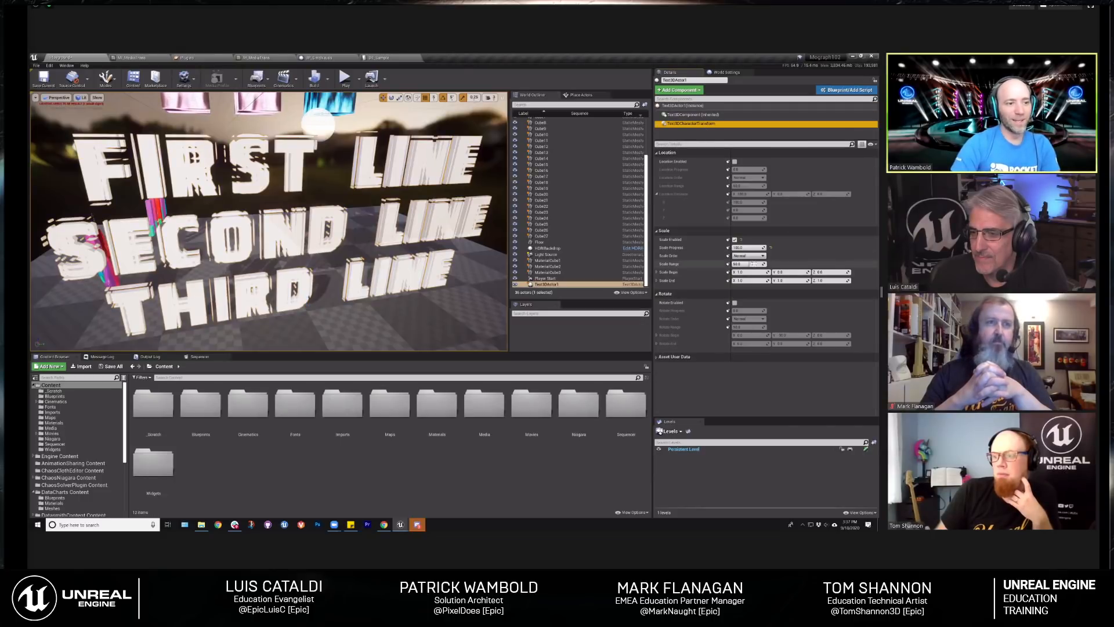
pyautogui.moveTo(756, 247)
pyautogui.mouseDown()
pyautogui.moveTo(734, 247)
pyautogui.moveTo(751, 255)
pyautogui.mouseUp()
# Step: Try the From Center and To Center scale orders while varying Scale Progress, and restore the order to Normal
pyautogui.click(750, 256)
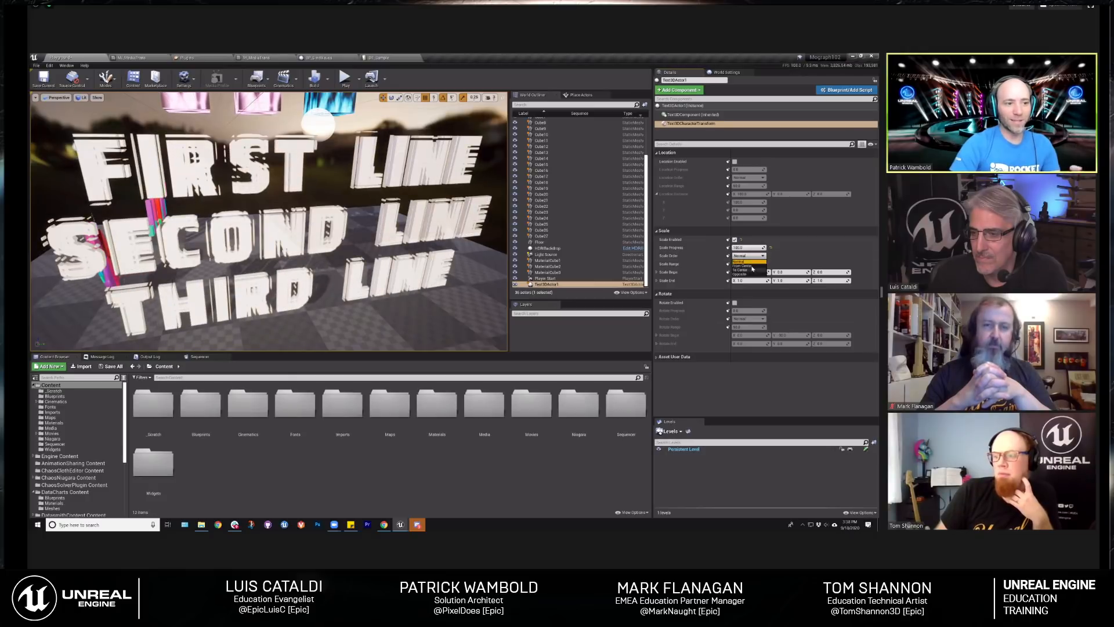
pyautogui.click(743, 265)
pyautogui.moveTo(766, 248)
pyautogui.mouseDown()
pyautogui.moveTo(732, 248)
pyautogui.moveTo(765, 248)
pyautogui.mouseUp()
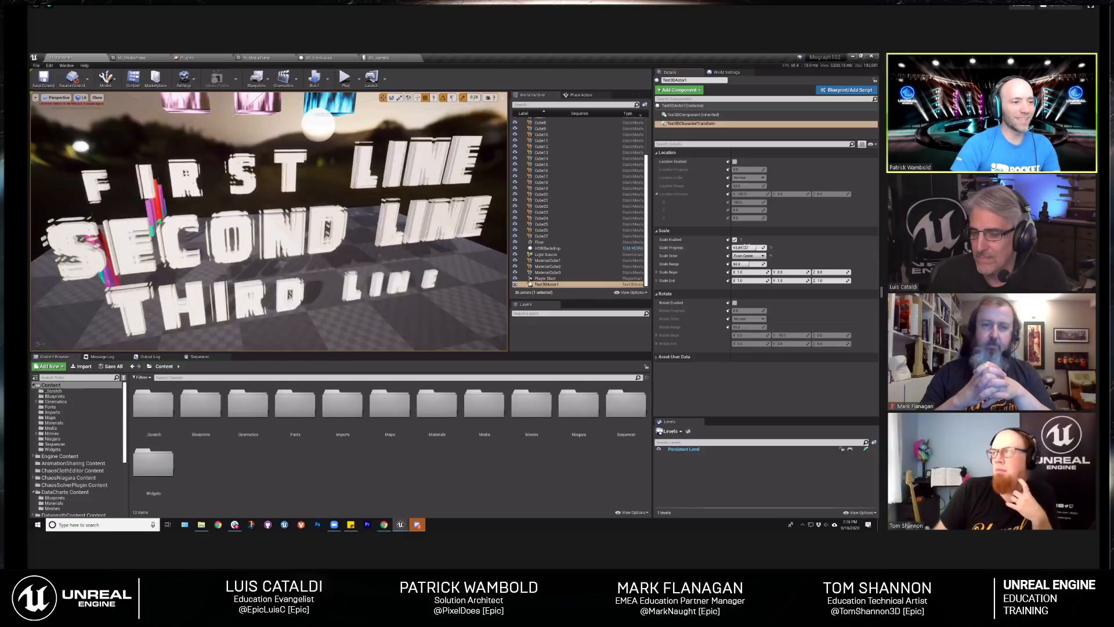
pyautogui.click(748, 255)
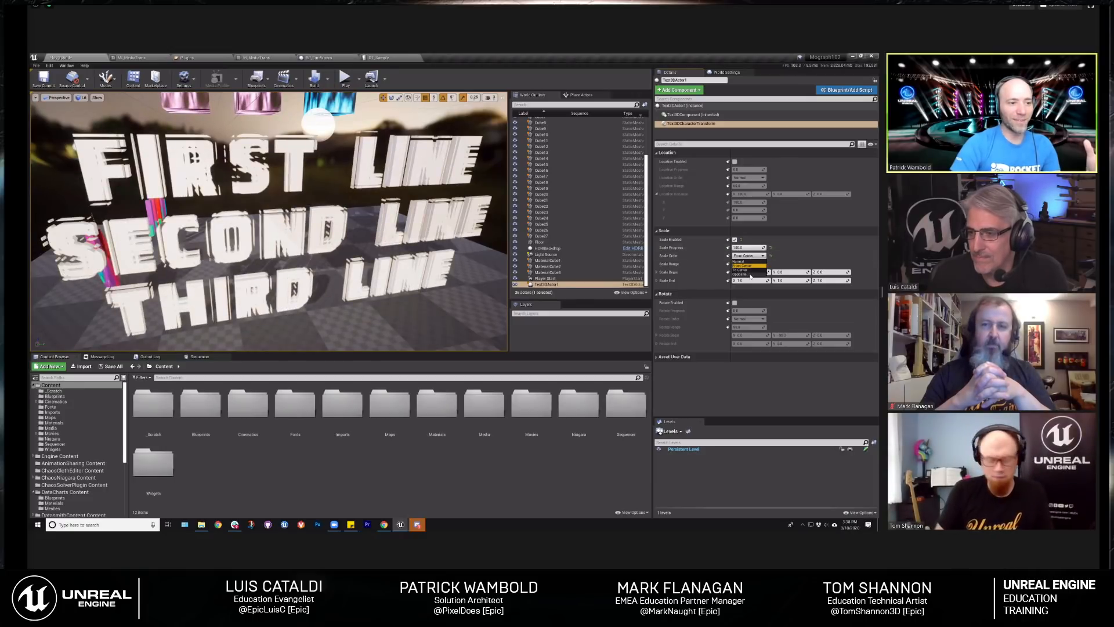
pyautogui.click(741, 270)
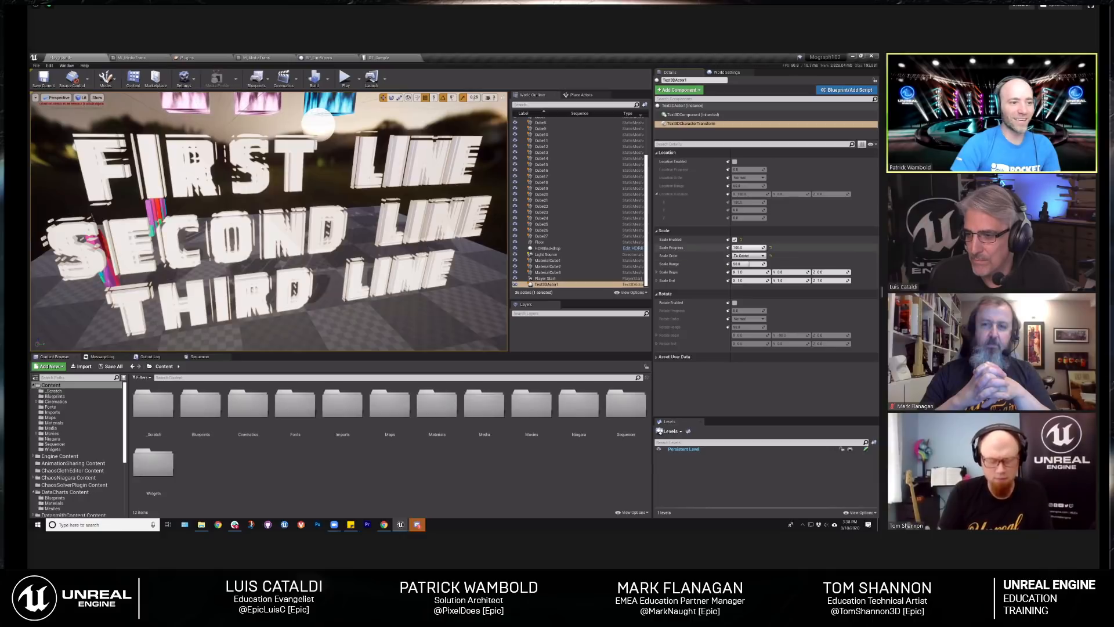
pyautogui.moveTo(748, 248)
pyautogui.mouseDown()
pyautogui.moveTo(736, 248)
pyautogui.moveTo(770, 247)
pyautogui.mouseUp()
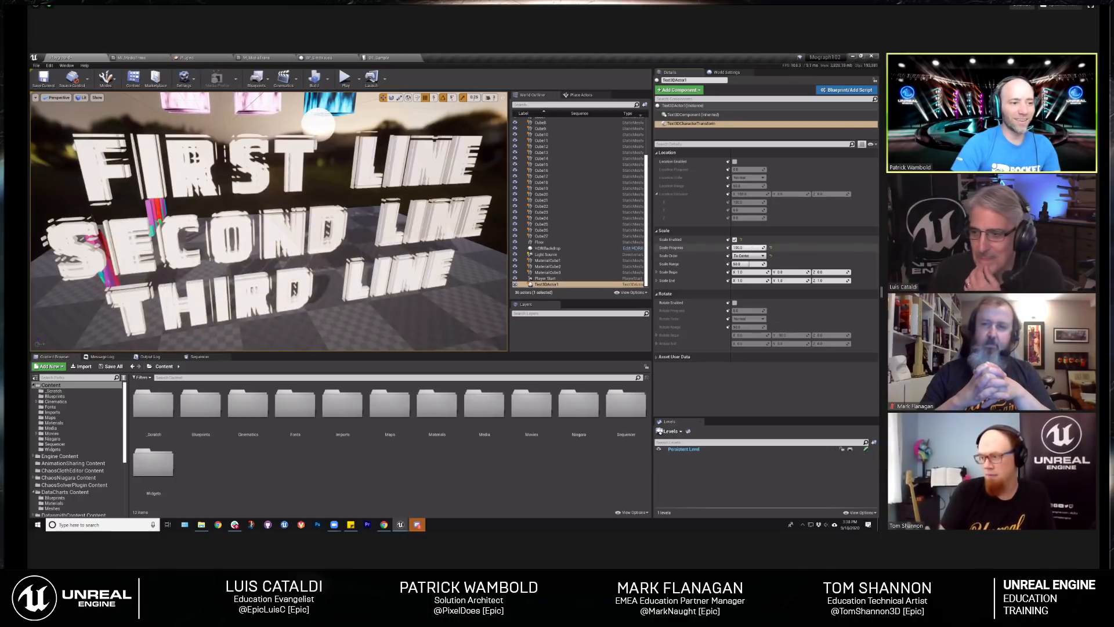
pyautogui.click(746, 256)
pyautogui.click(748, 264)
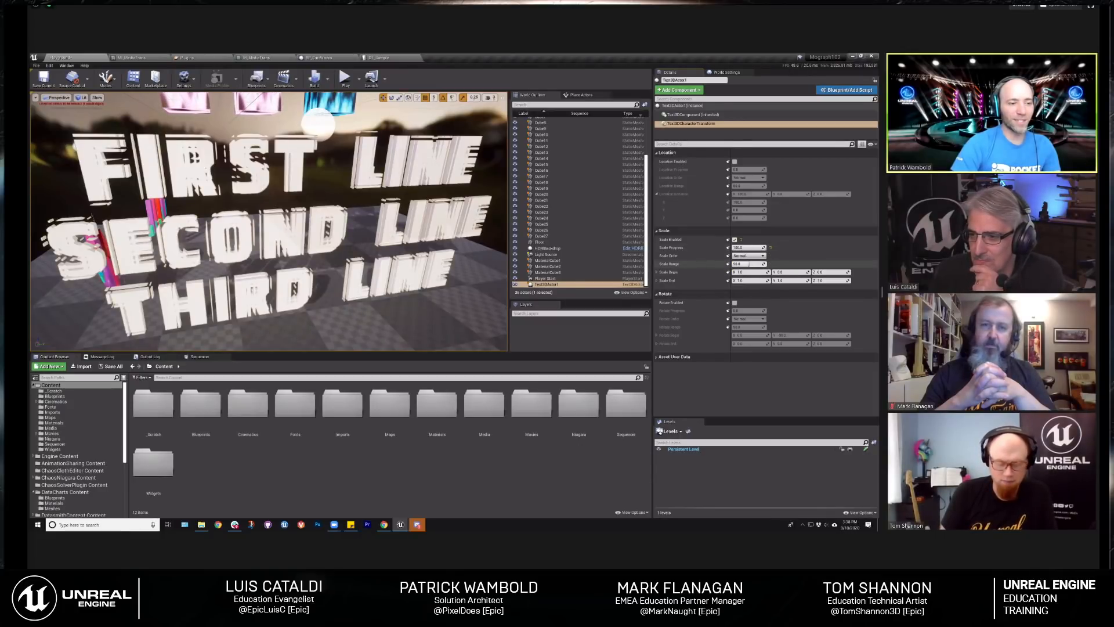
# Step: Adjust the character transform's Scale Range, comparing 0 with a wider range by varying Scale Progress, and keep scaling enabled
pyautogui.moveTo(738, 264); pyautogui.dragTo(760, 247)
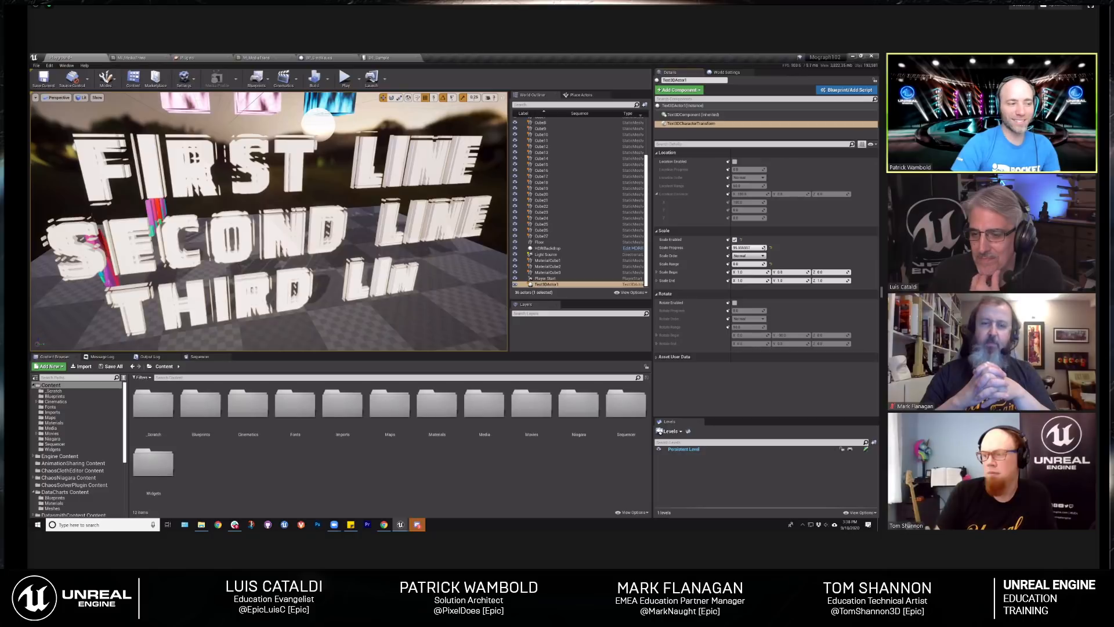
pyautogui.moveTo(754, 248); pyautogui.dragTo(760, 248)
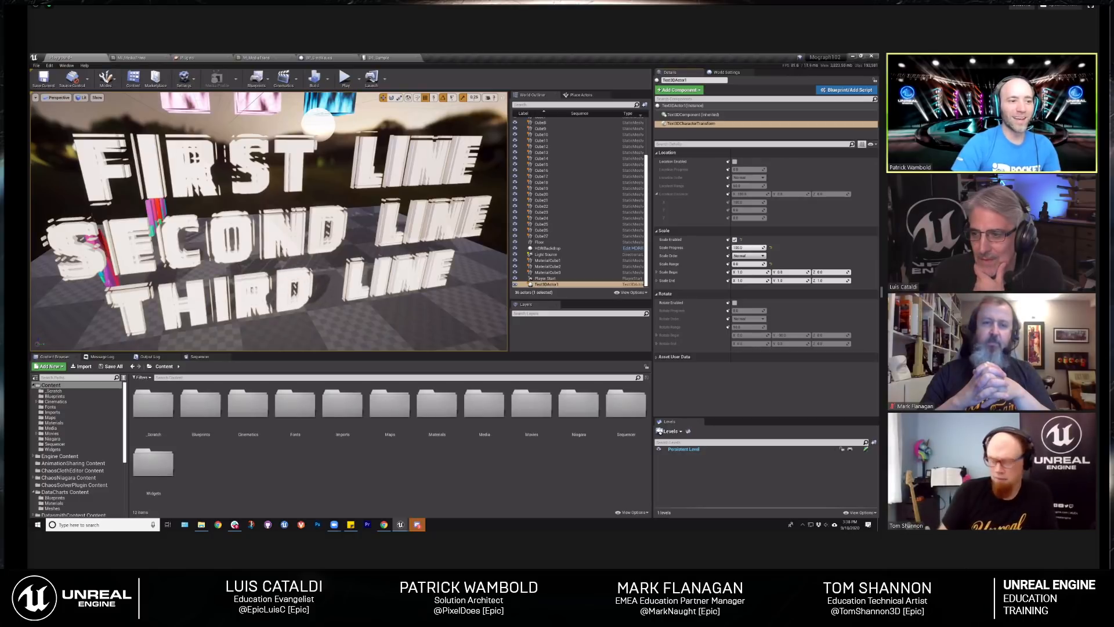
pyautogui.moveTo(751, 264)
pyautogui.mouseDown()
pyautogui.moveTo(737, 264)
pyautogui.moveTo(760, 247)
pyautogui.moveTo(745, 248)
pyautogui.moveTo(762, 248)
pyautogui.moveTo(750, 263)
pyautogui.moveTo(747, 248)
pyautogui.moveTo(763, 263)
pyautogui.moveTo(754, 248)
pyautogui.moveTo(744, 263)
pyautogui.moveTo(761, 248)
pyautogui.mouseUp()
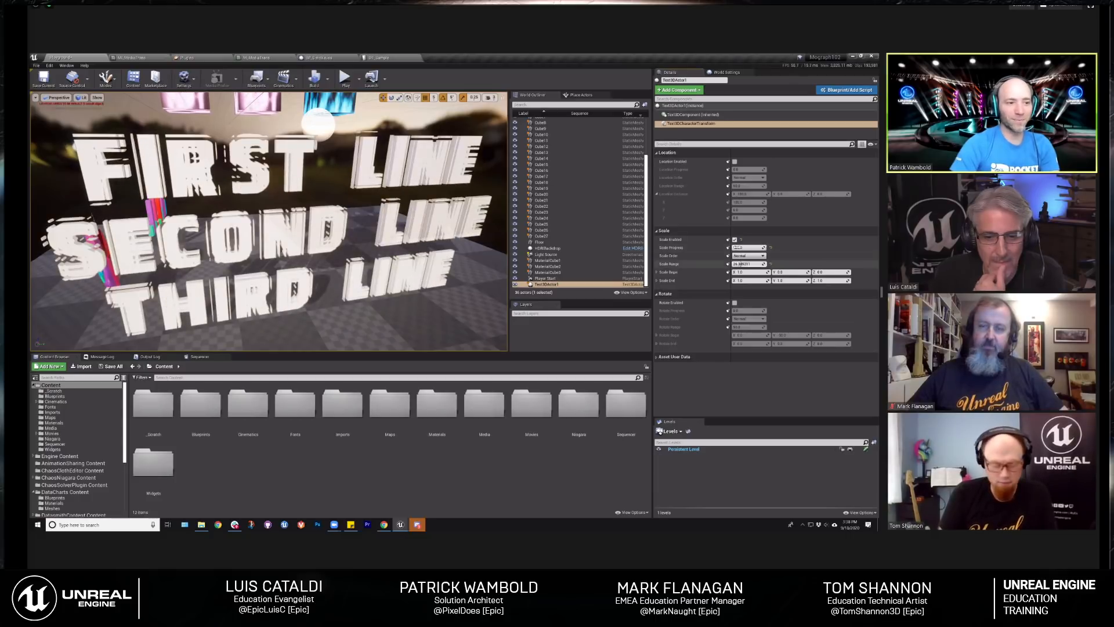
pyautogui.click(735, 241)
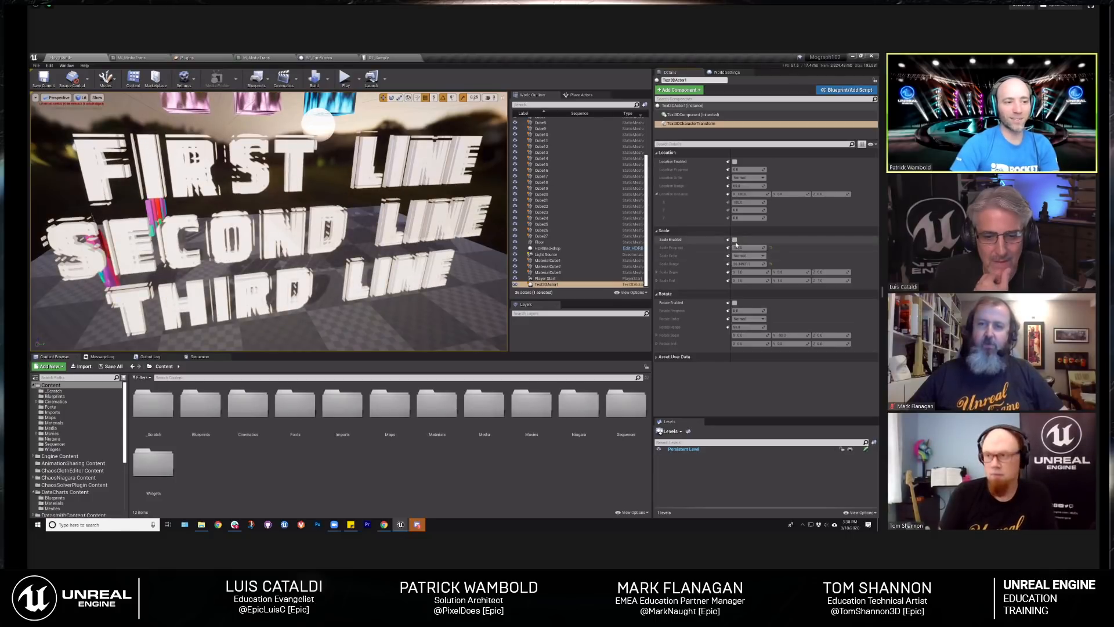
pyautogui.click(734, 239)
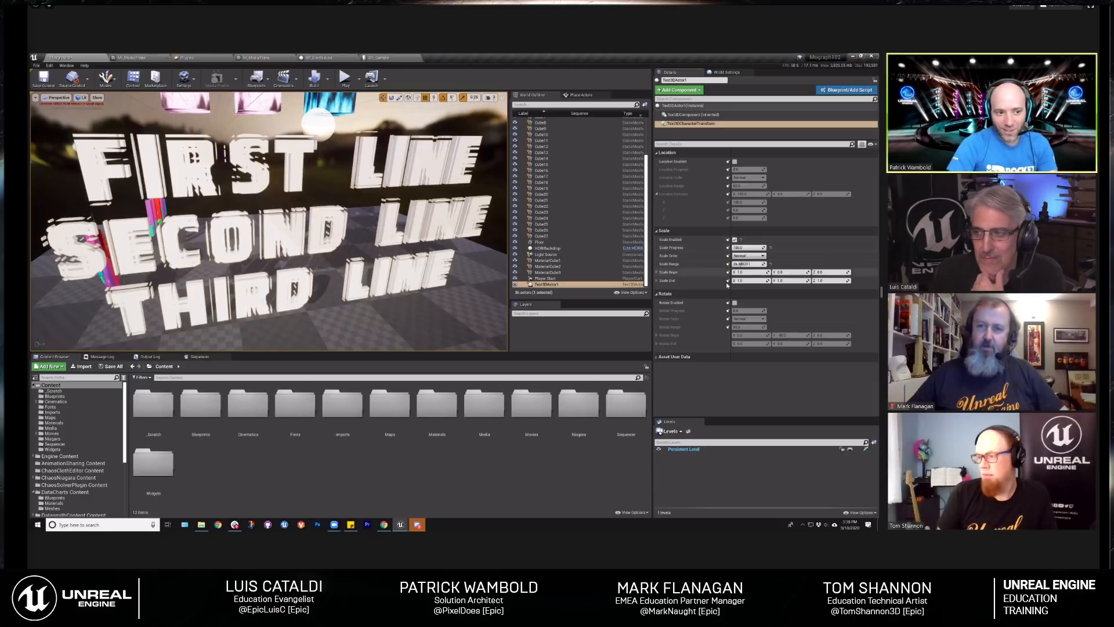
# Step: Open the LS_Master sequence and add a keyframed Scale Enabled track for the text's character transform
pyautogui.click(200, 357)
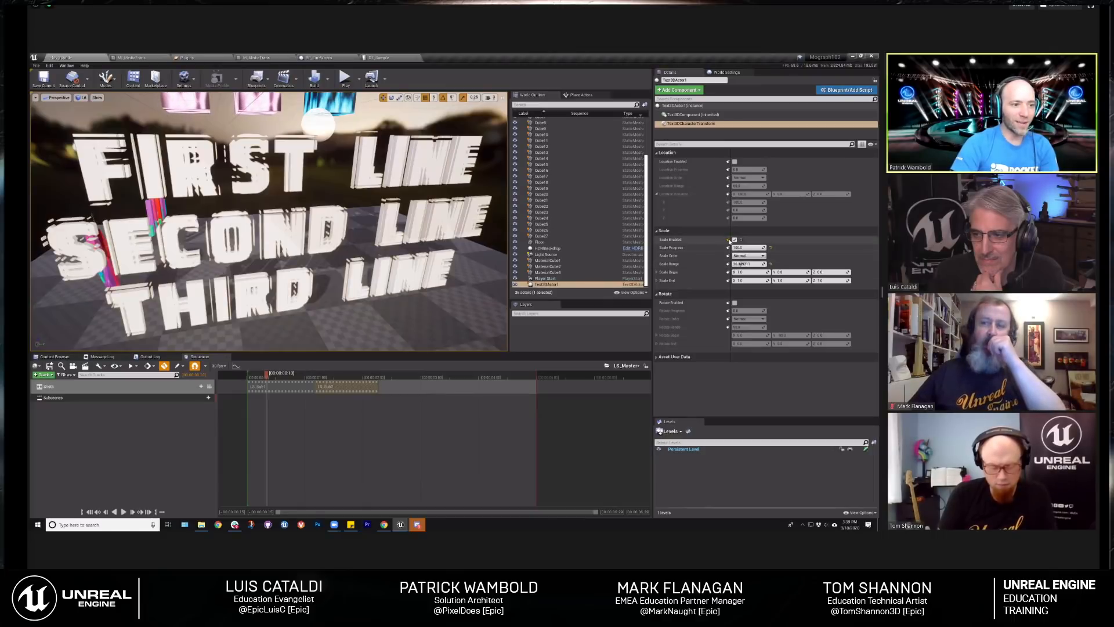
pyautogui.click(728, 239)
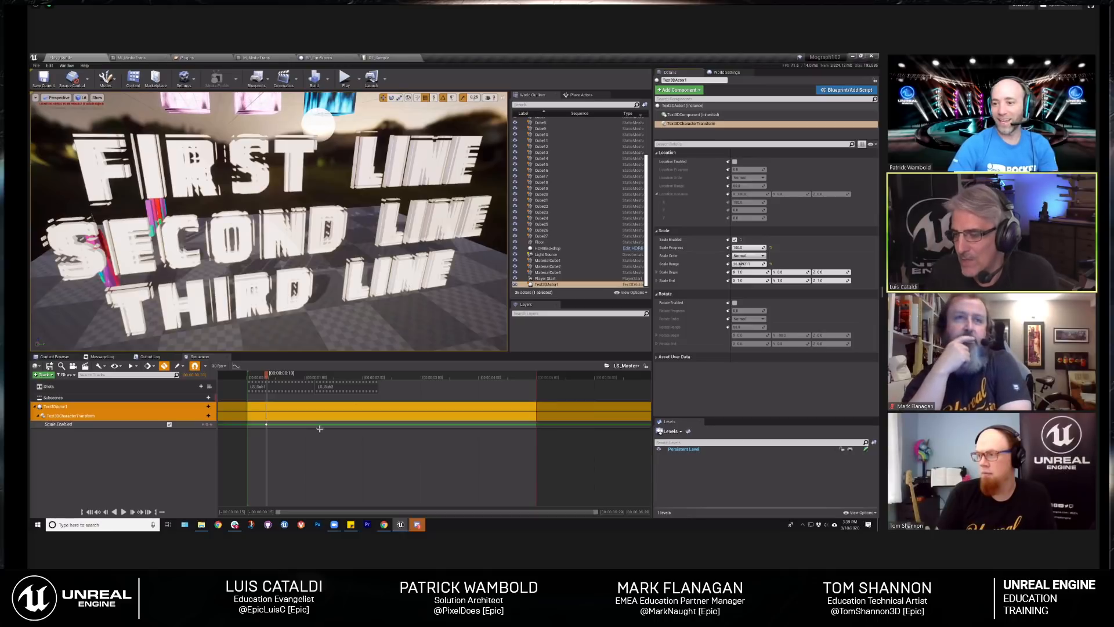
pyautogui.moveTo(316, 378); pyautogui.dragTo(273, 377)
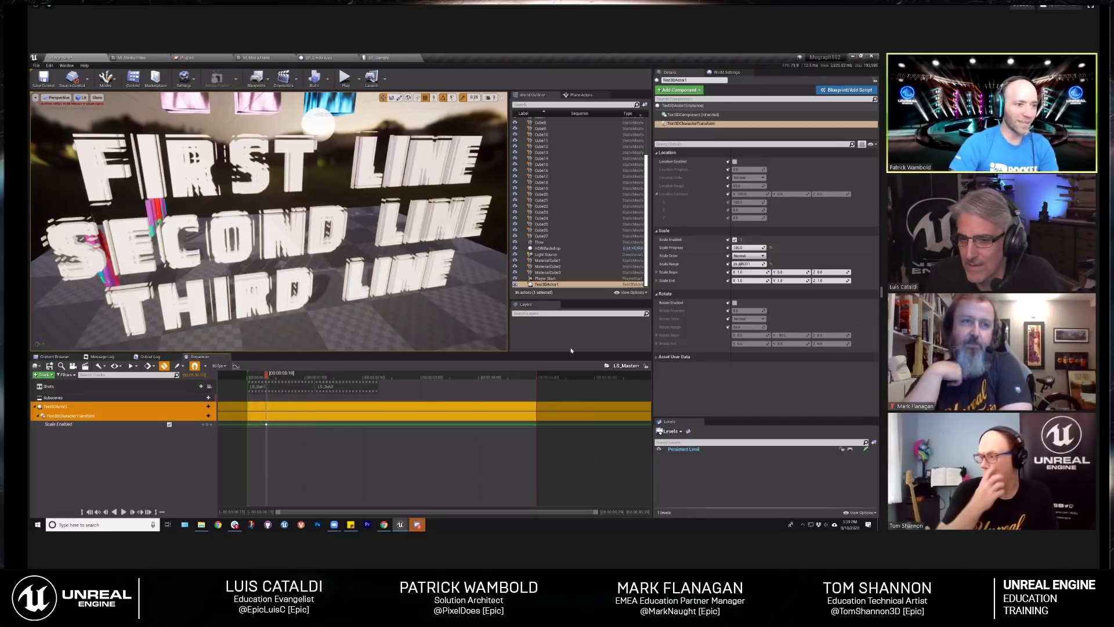
pyautogui.click(169, 425)
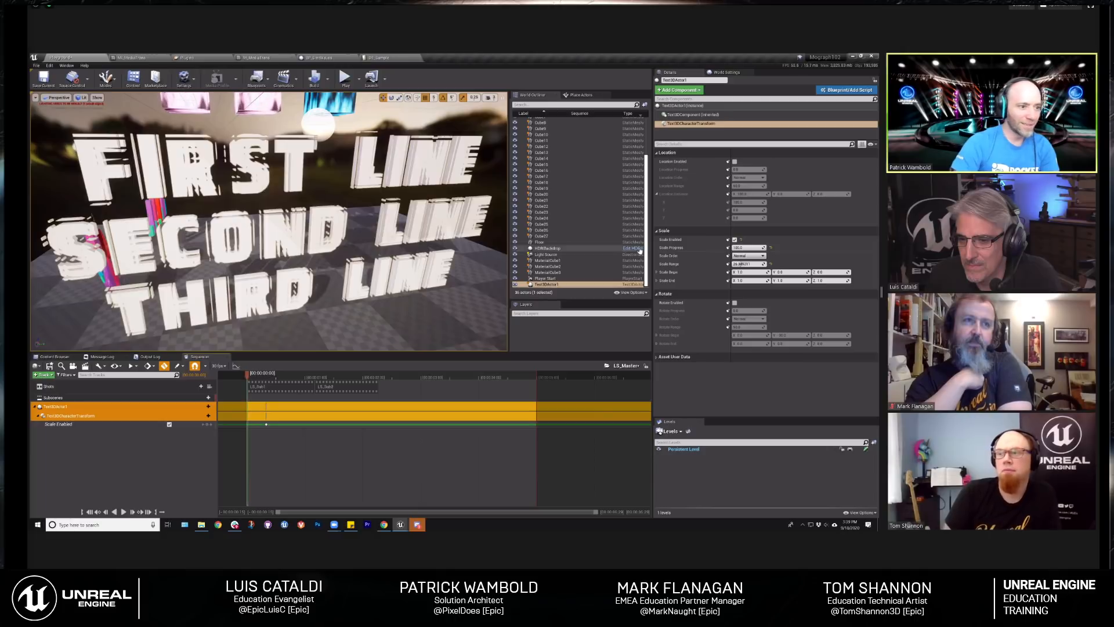
# Step: Keyframe Scale Progress at 100 at the sequence start and at 0 where the second shot ends, and preview the animation
pyautogui.click(770, 248)
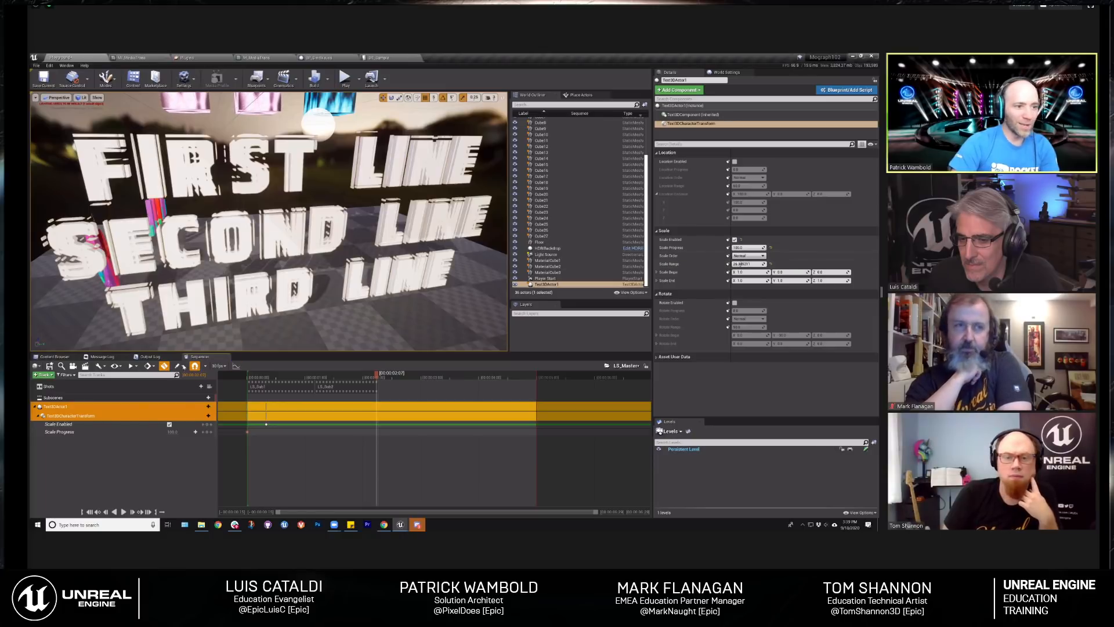
pyautogui.moveTo(757, 248); pyautogui.dragTo(726, 249)
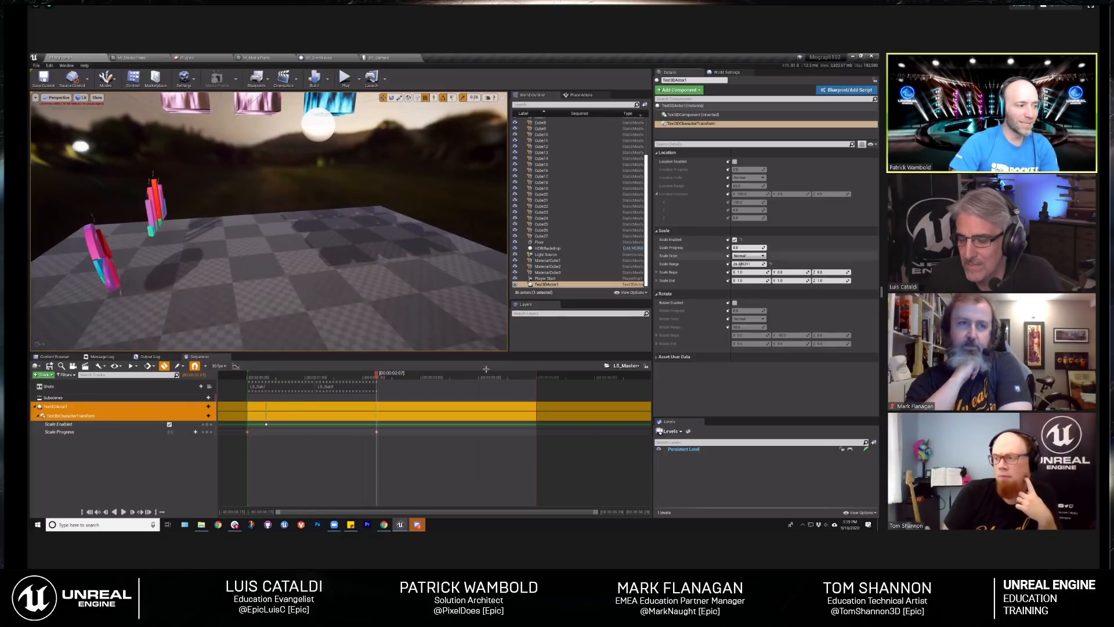
pyautogui.moveTo(375, 376); pyautogui.dragTo(247, 376)
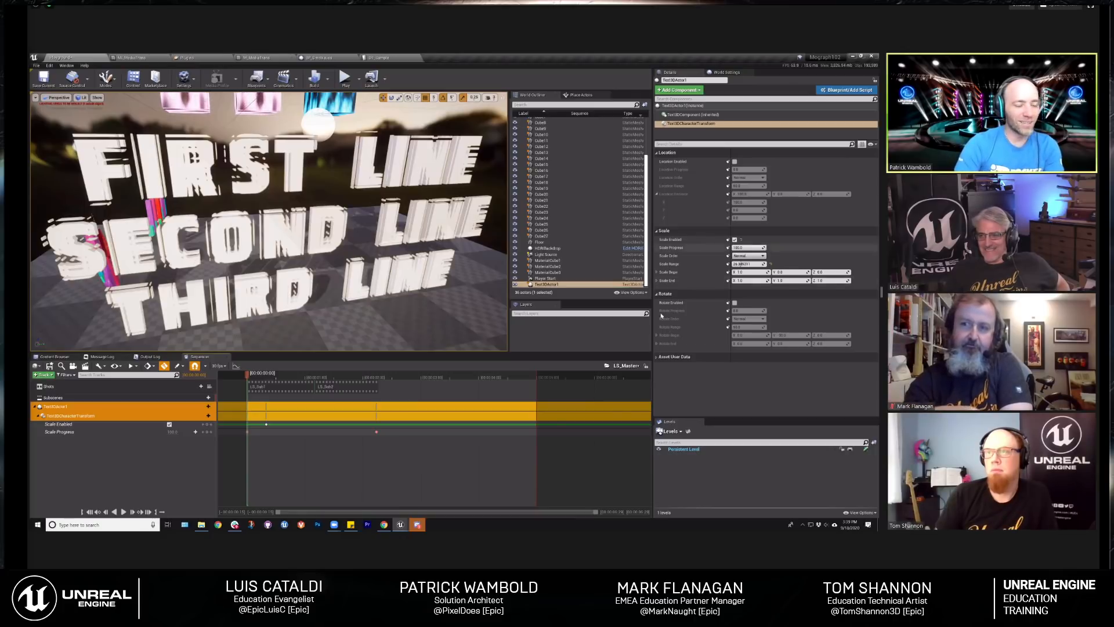
# Step: Select the 3D text in the level to show the properties of its Text3DComponent
pyautogui.click(98, 415)
pyautogui.click(301, 301)
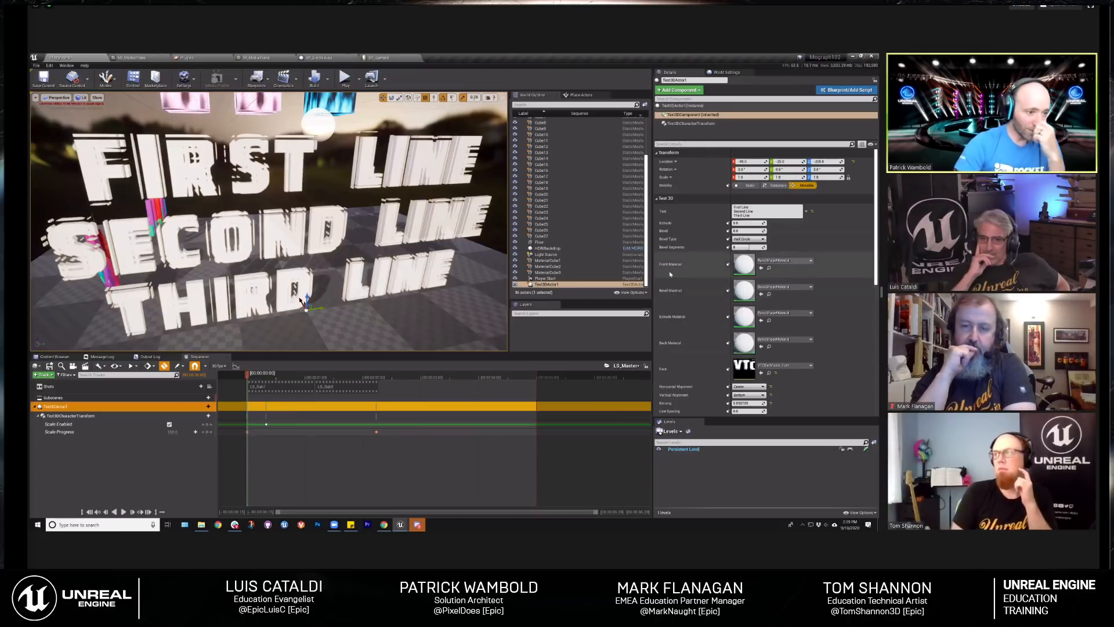
# Step: Hide engine and plugin content in the asset picker and assign M_Emissive as the text's Front Material
pyautogui.click(781, 262)
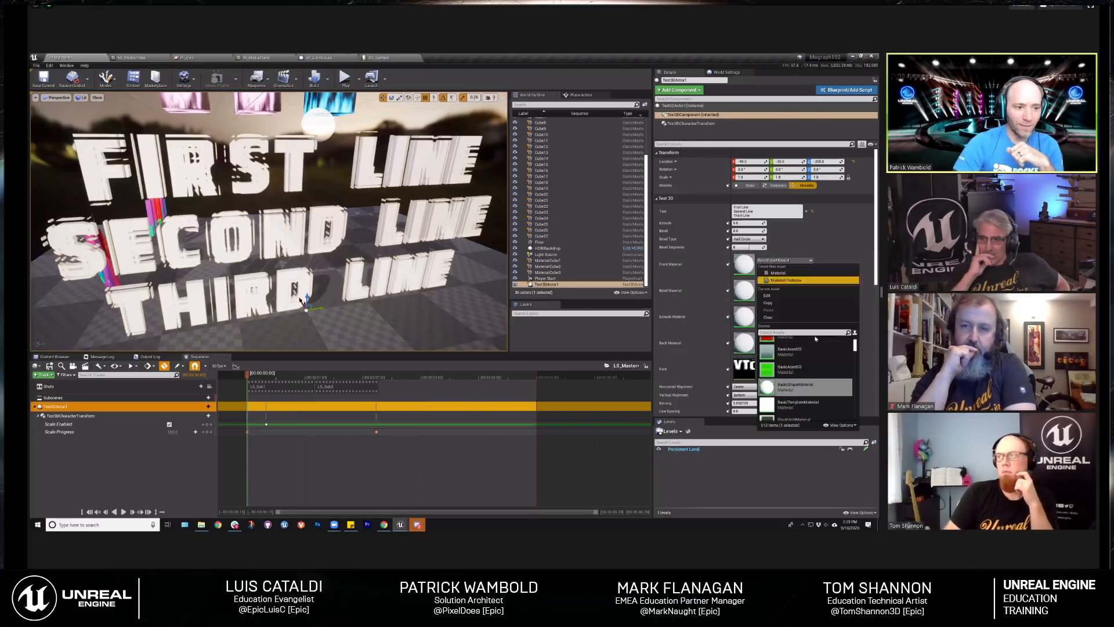
pyautogui.click(842, 425)
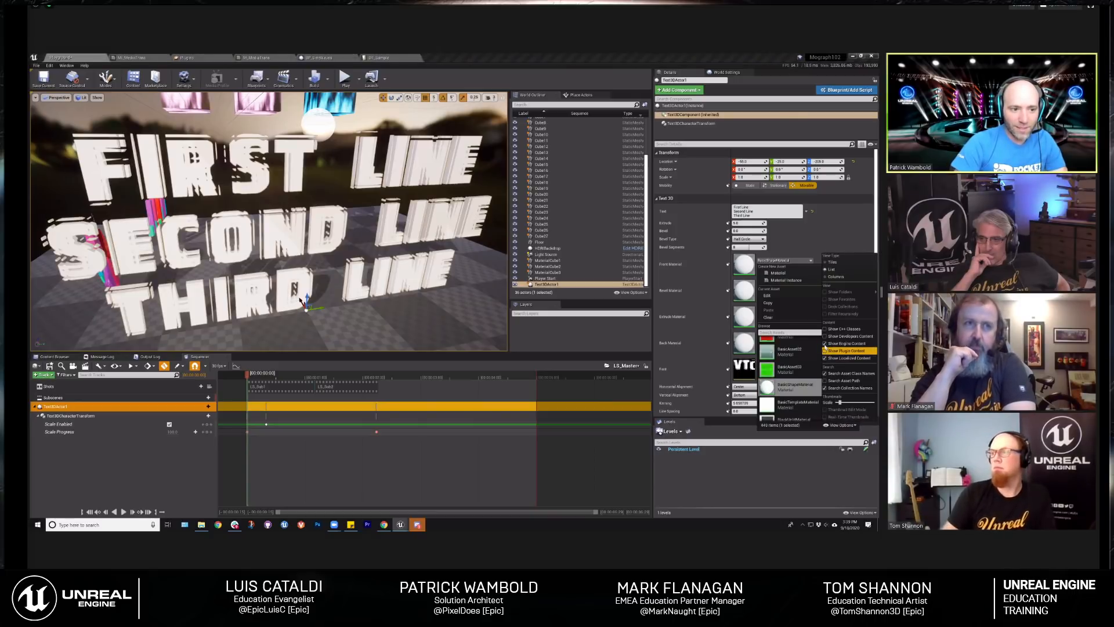
pyautogui.click(825, 343)
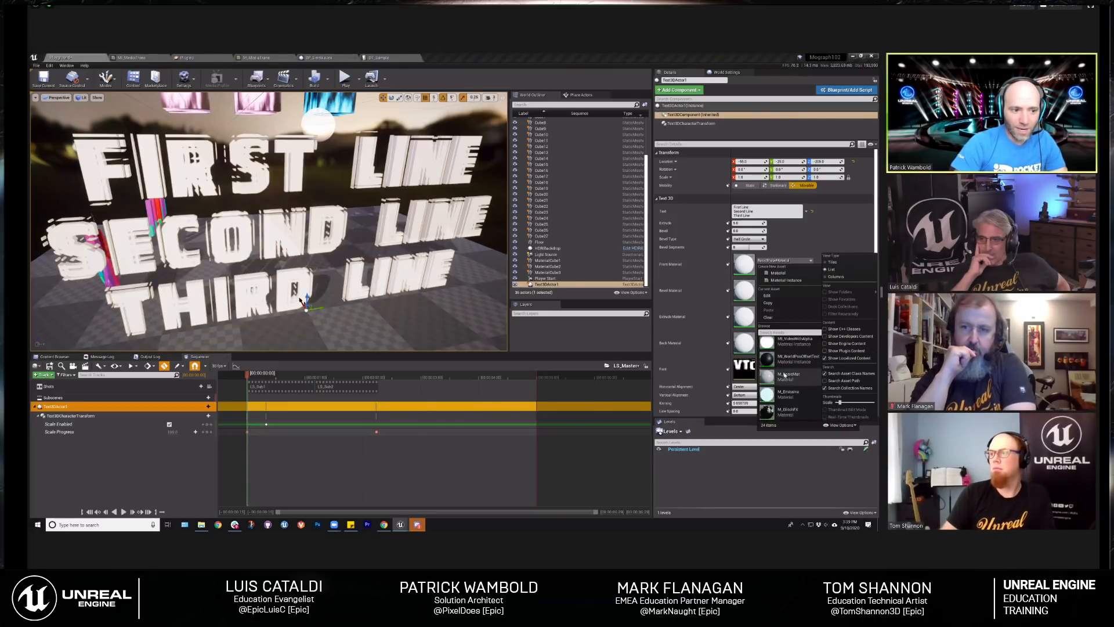
pyautogui.click(786, 394)
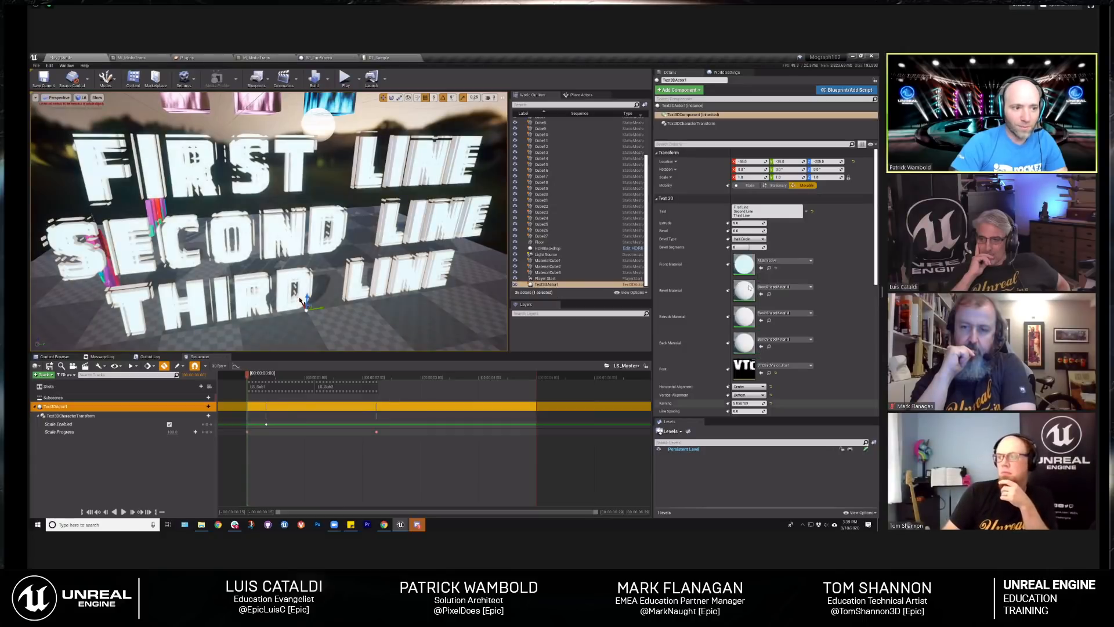
# Step: Assign MI_FloorTexture as the text's Bevel Material and MI_TextSide as its Extrude Material
pyautogui.click(792, 288)
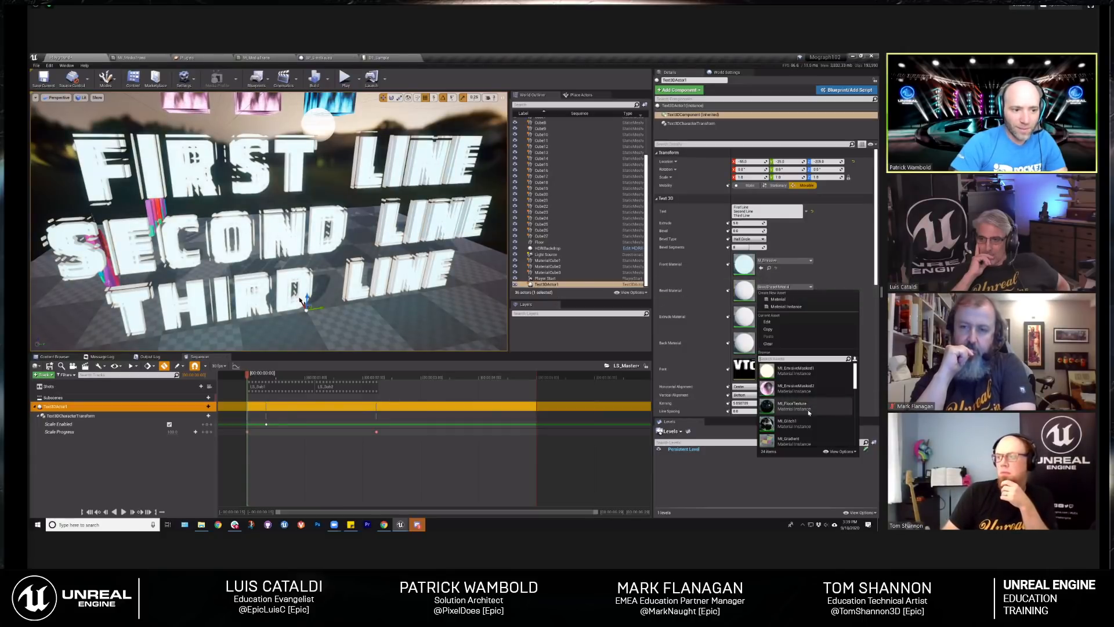
pyautogui.click(783, 313)
pyautogui.click(782, 314)
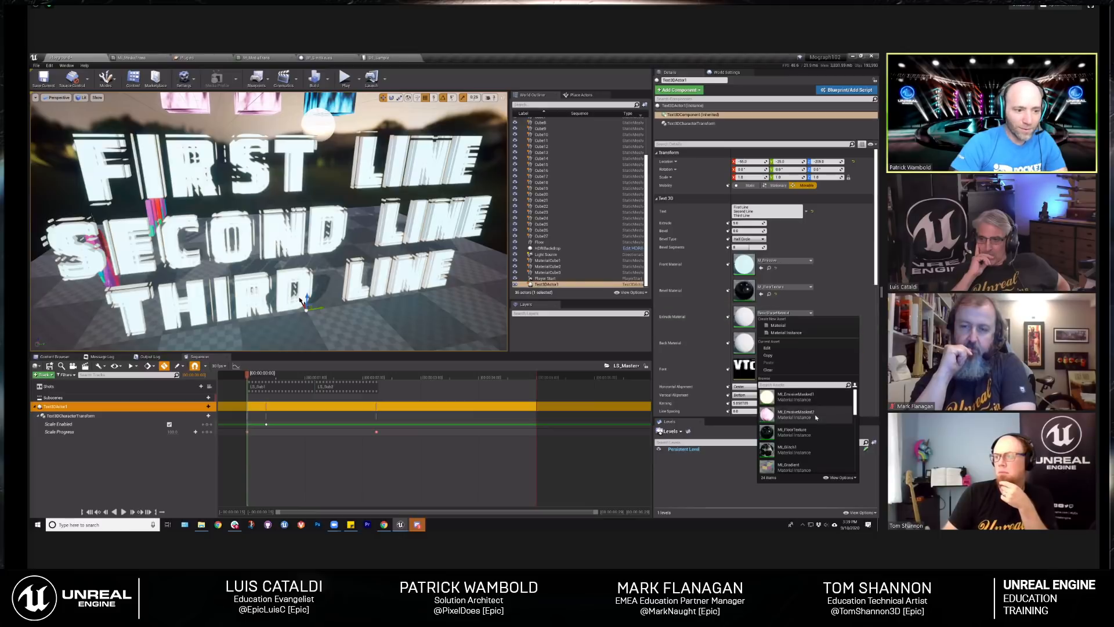
pyautogui.scroll(-5, 812, 438)
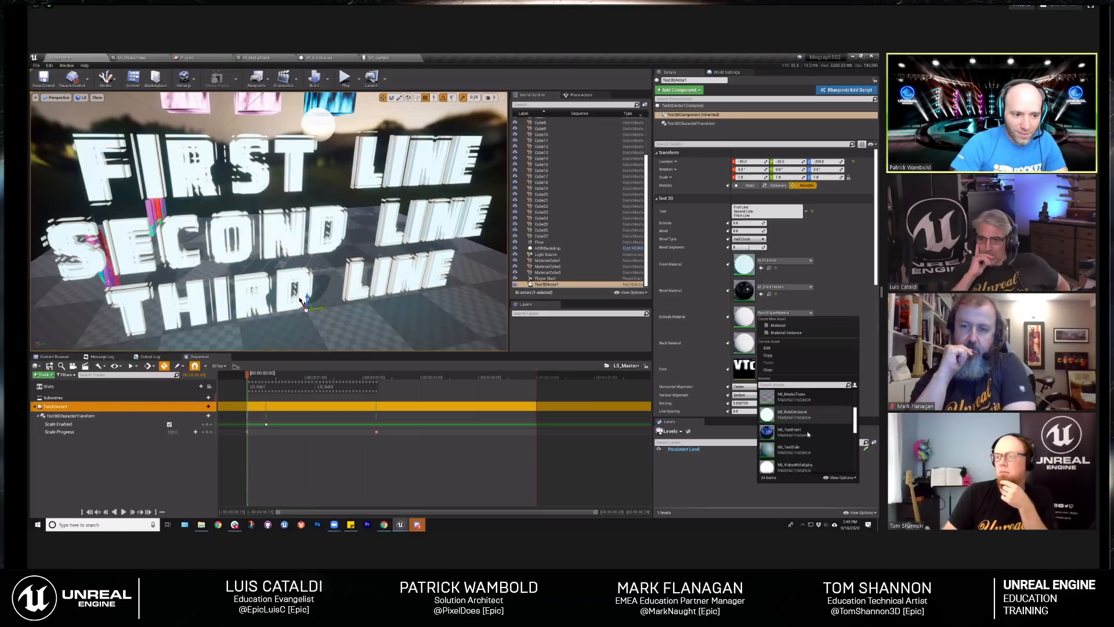
pyautogui.click(801, 442)
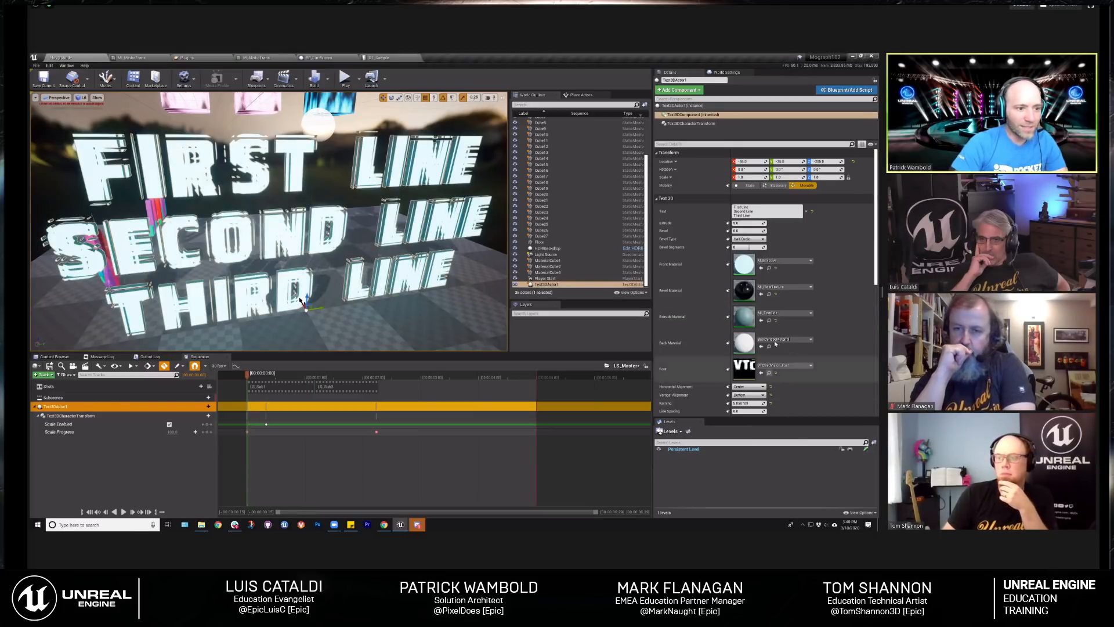
# Step: Increase the 3D text's Bevel to widen the bevelled edges of the letters
pyautogui.moveTo(301, 232)
pyautogui.mouseDown(button='right')
pyautogui.moveTo(259, 224)
pyautogui.moveTo(305, 232)
pyautogui.moveTo(288, 229)
pyautogui.mouseUp(button='right')
pyautogui.moveTo(371, 264)
pyautogui.mouseDown(button='right')
pyautogui.moveTo(322, 252)
pyautogui.moveTo(371, 264)
pyautogui.mouseUp(button='right')
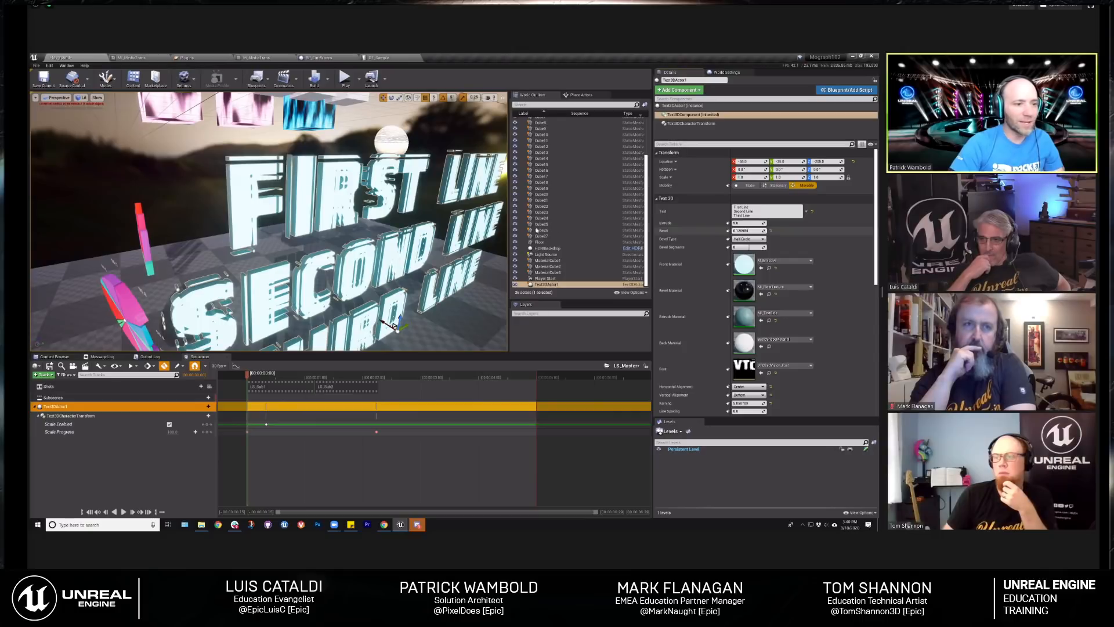
pyautogui.moveTo(536, 230); pyautogui.dragTo(541, 231)
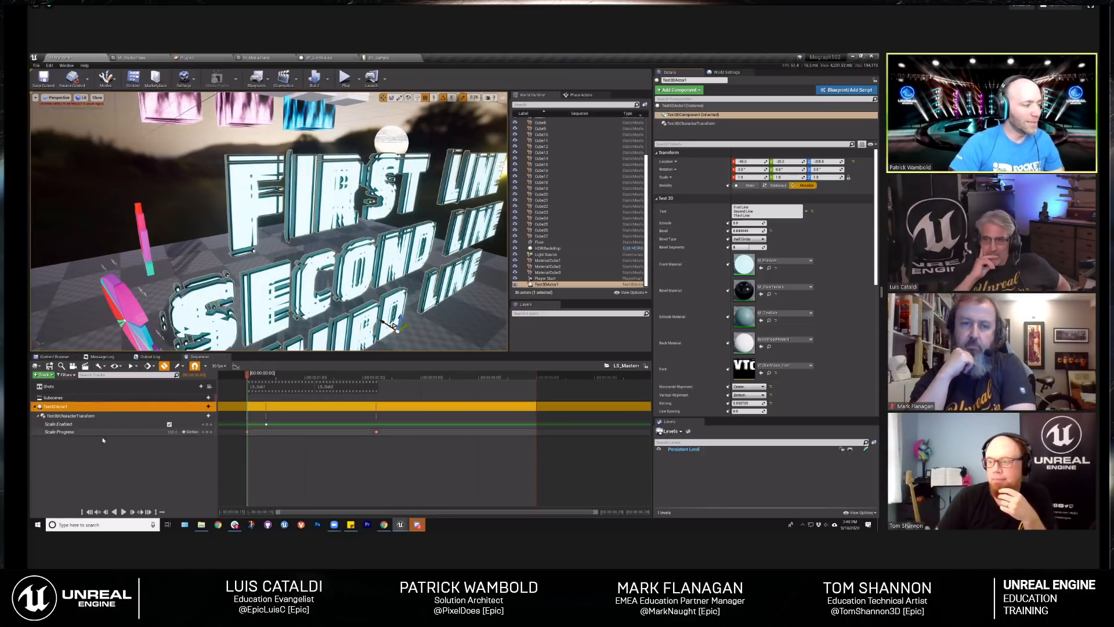
# Step: Add a track for StaticMeshComponent1 to the 3D text actor in the LS_Master sequence
pyautogui.click(111, 452)
pyautogui.click(60, 407)
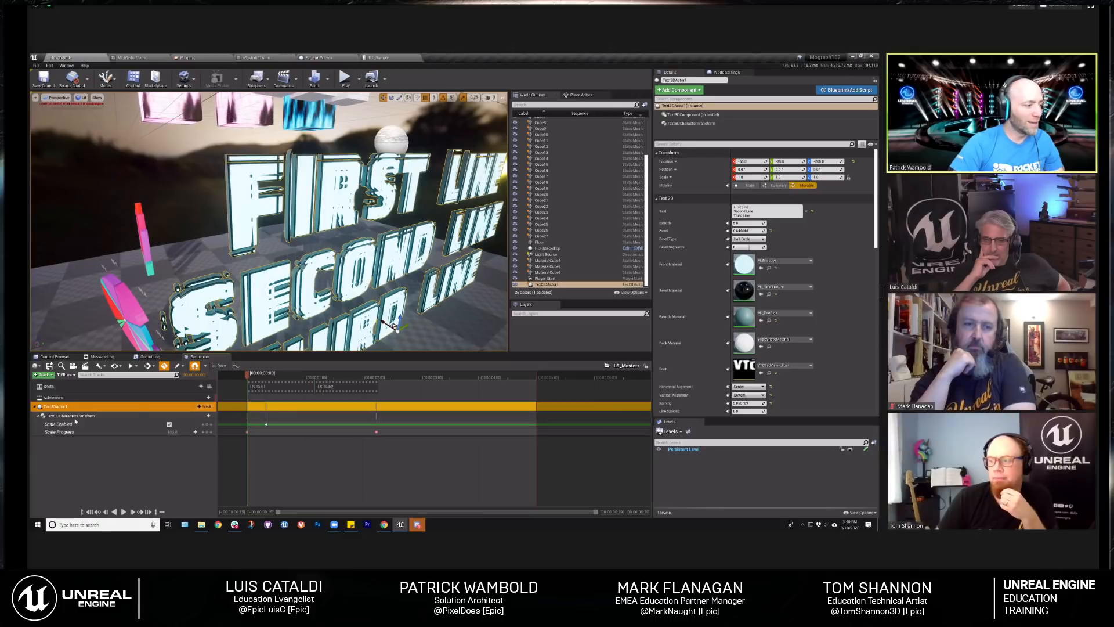
pyautogui.click(207, 407)
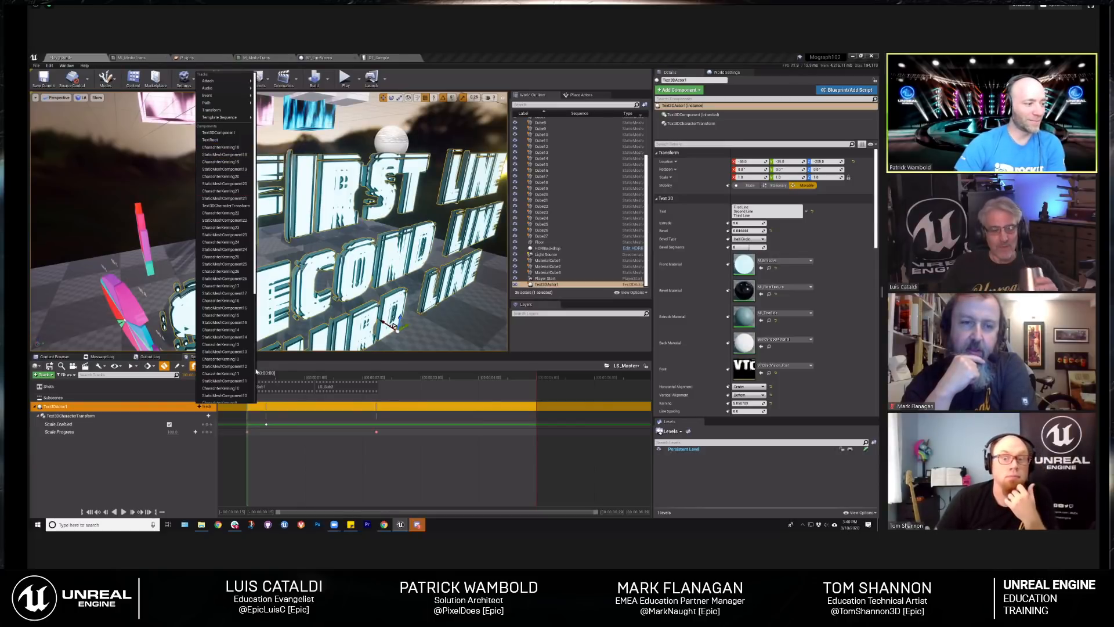
pyautogui.scroll(-8, 232, 302)
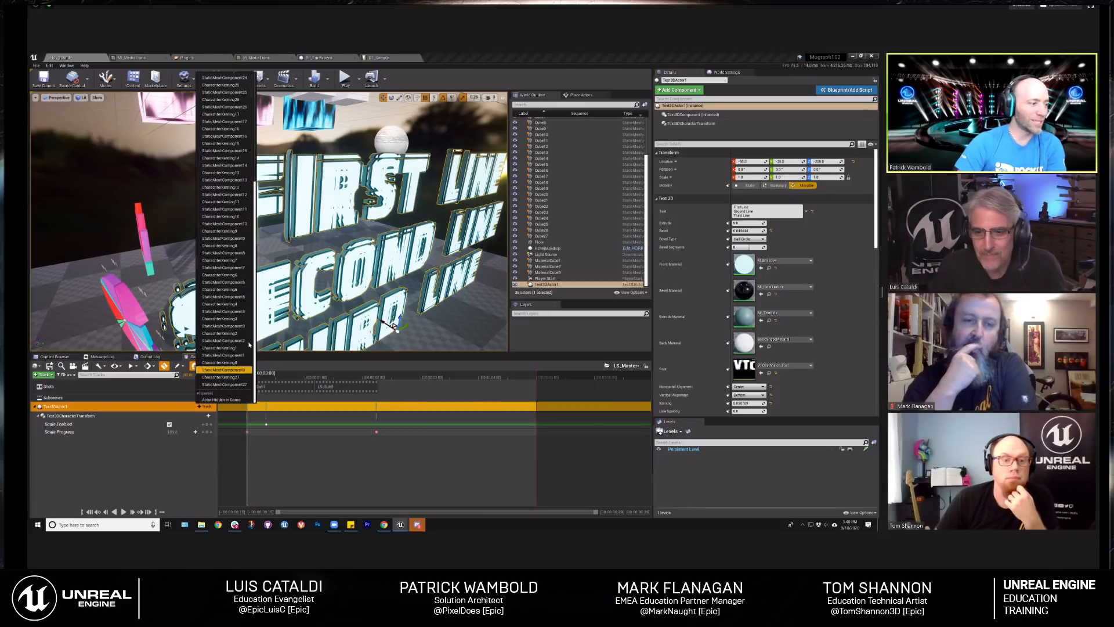
pyautogui.click(223, 355)
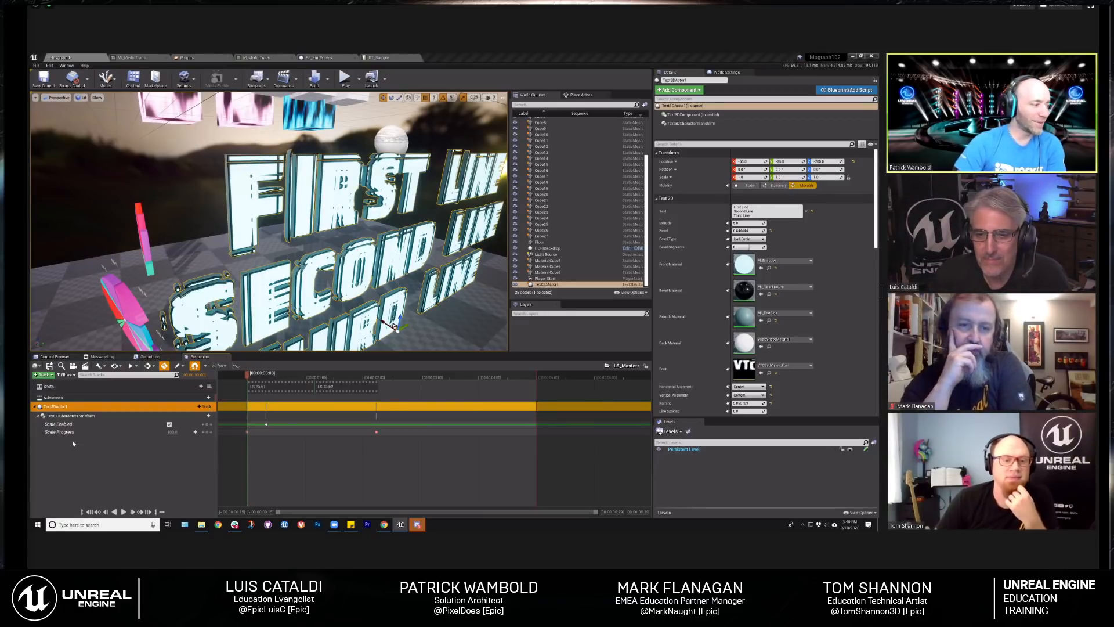
# Step: Add a Material Element 0 track with its Color parameter to StaticMeshComponent1 and raise the red value at the sequence start
pyautogui.click(208, 415)
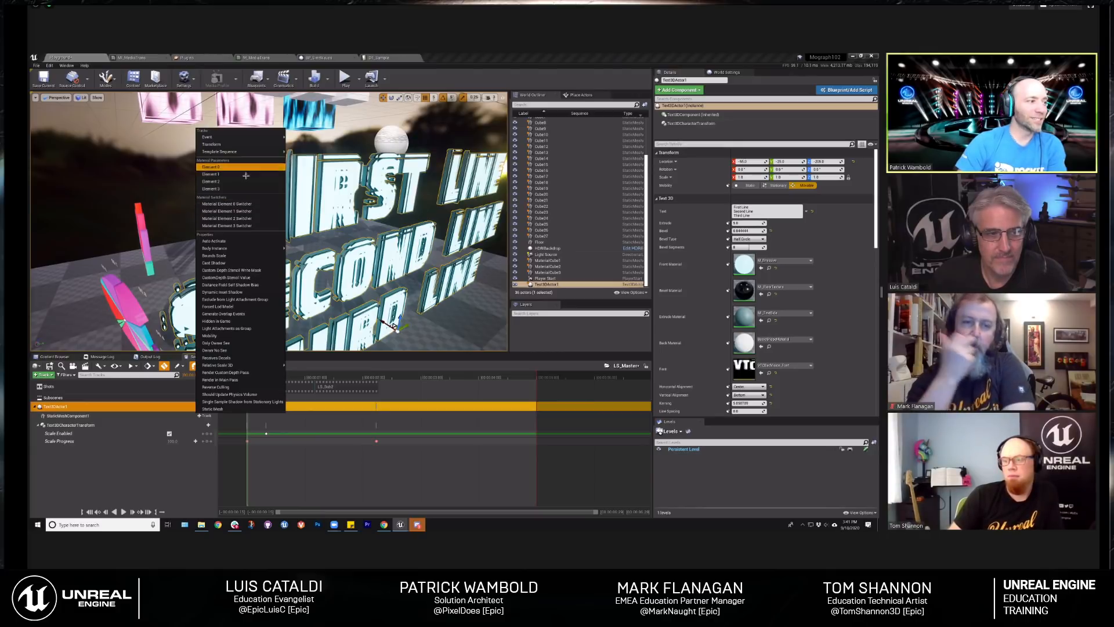
pyautogui.click(229, 168)
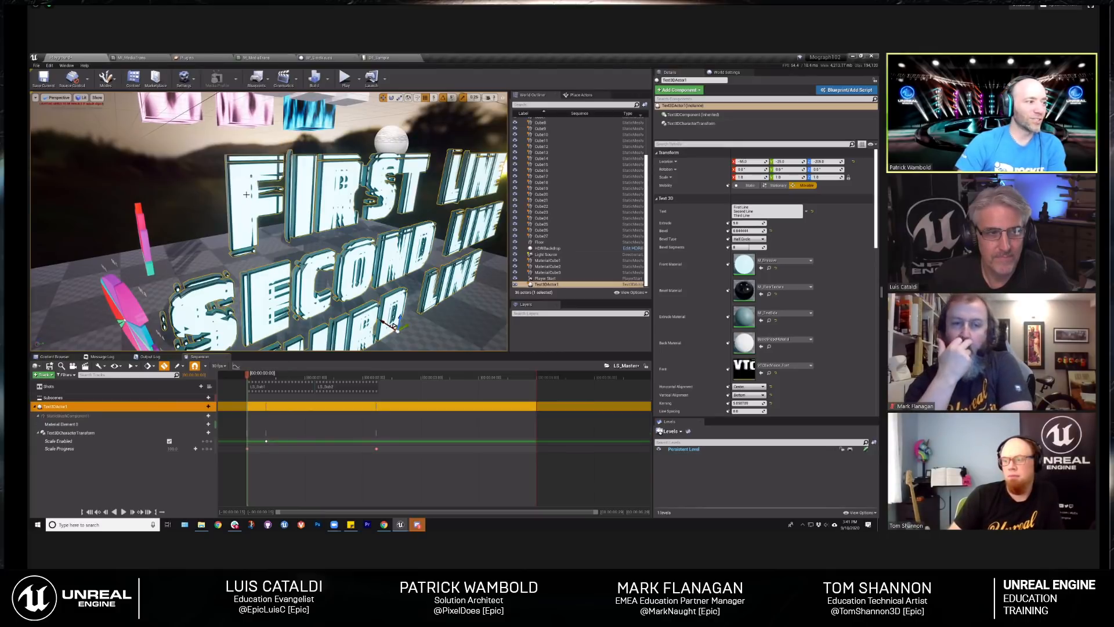
pyautogui.click(202, 424)
pyautogui.click(199, 431)
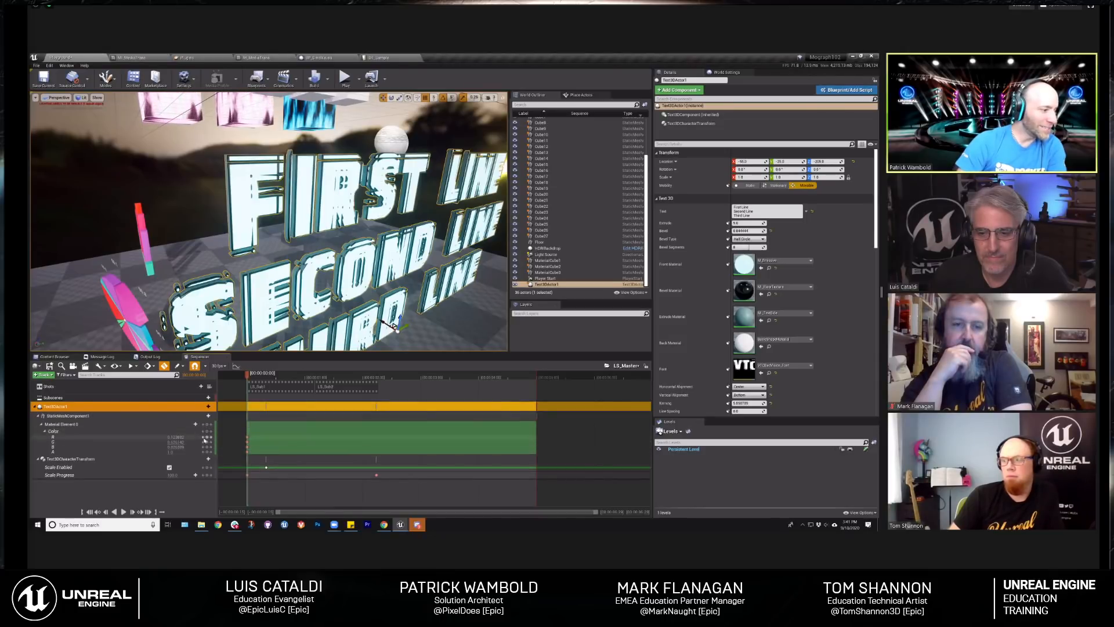
pyautogui.moveTo(177, 437); pyautogui.dragTo(194, 437)
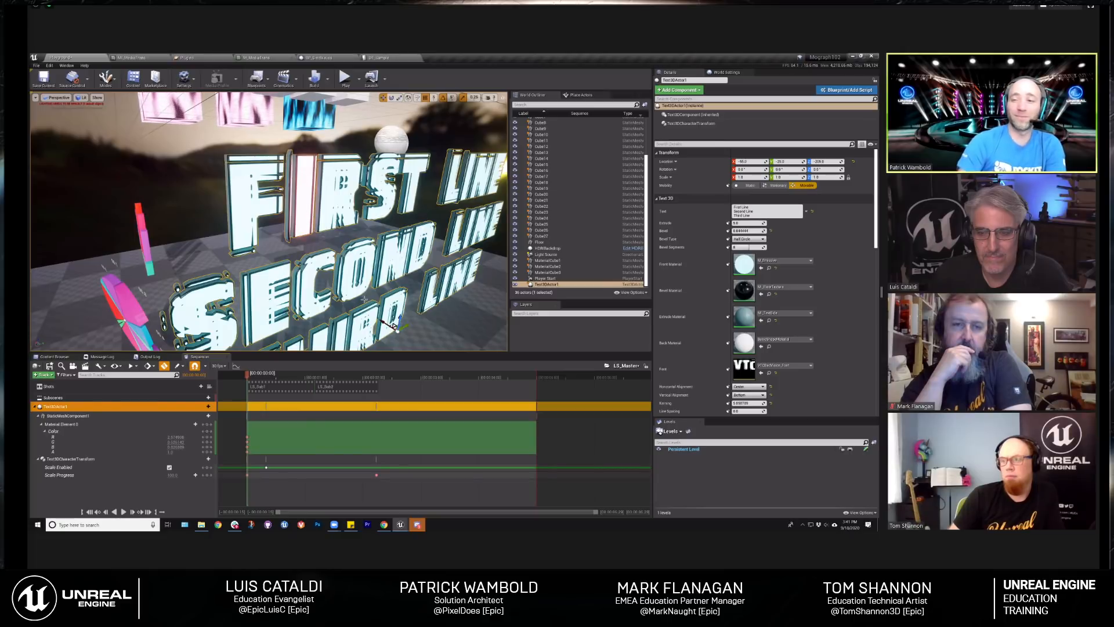
# Step: Play and scrub the sequence to preview the recoloured letter together with the scaling animation
pyautogui.press('space')
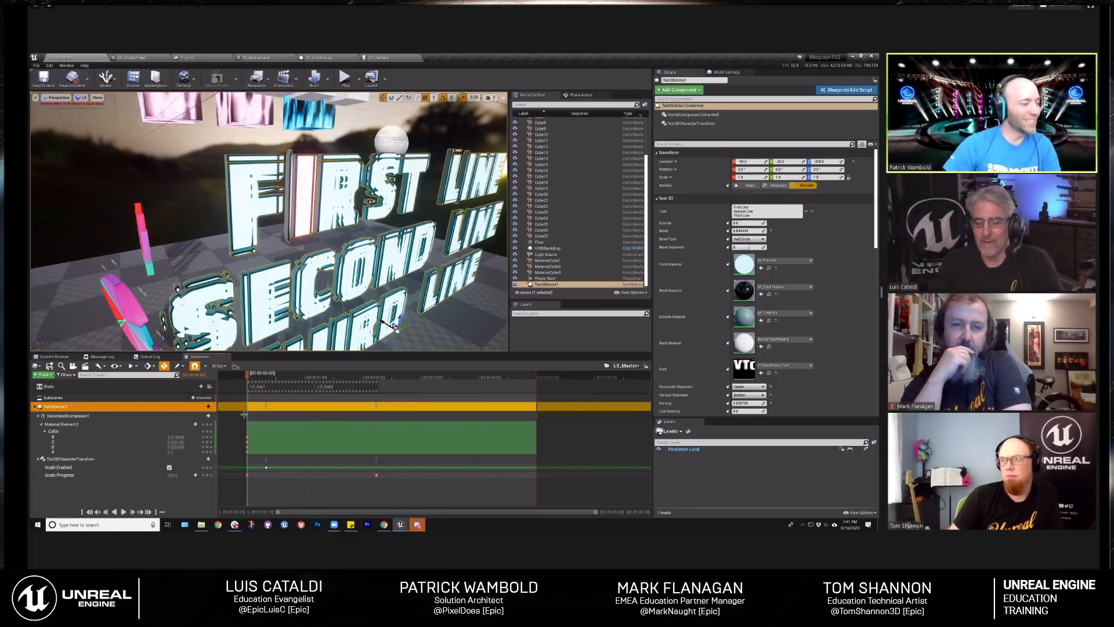
pyautogui.moveTo(299, 383); pyautogui.dragTo(249, 390)
pyautogui.press('space')
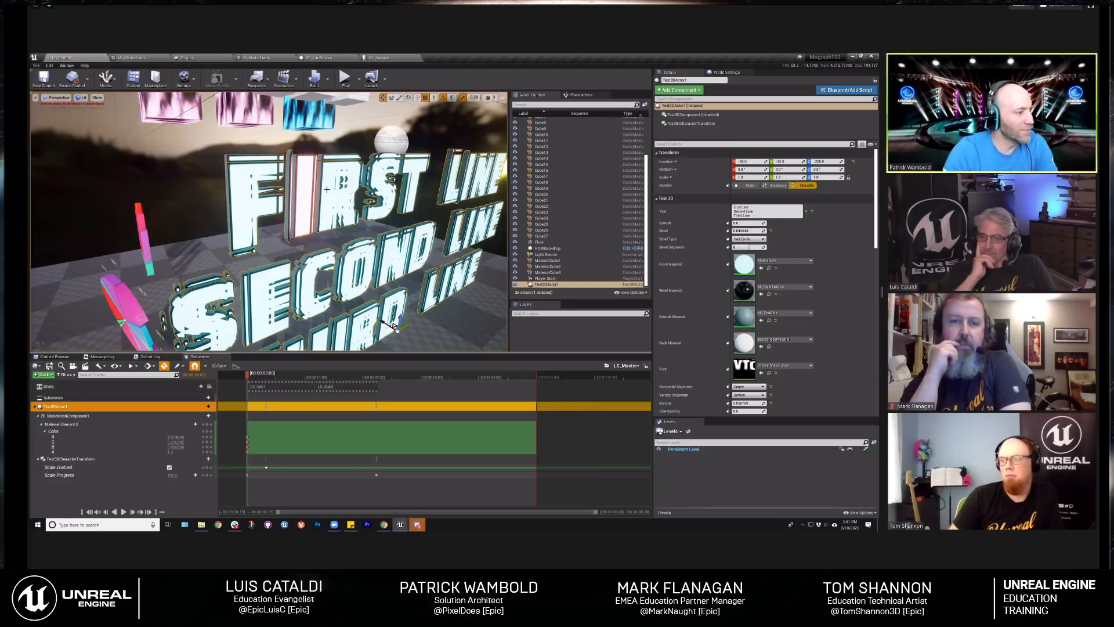
# Step: Search the materials for "trans" and assign the transparent masked material as the text's Front Material
pyautogui.moveTo(362, 198); pyautogui.dragTo(333, 194, button='right')
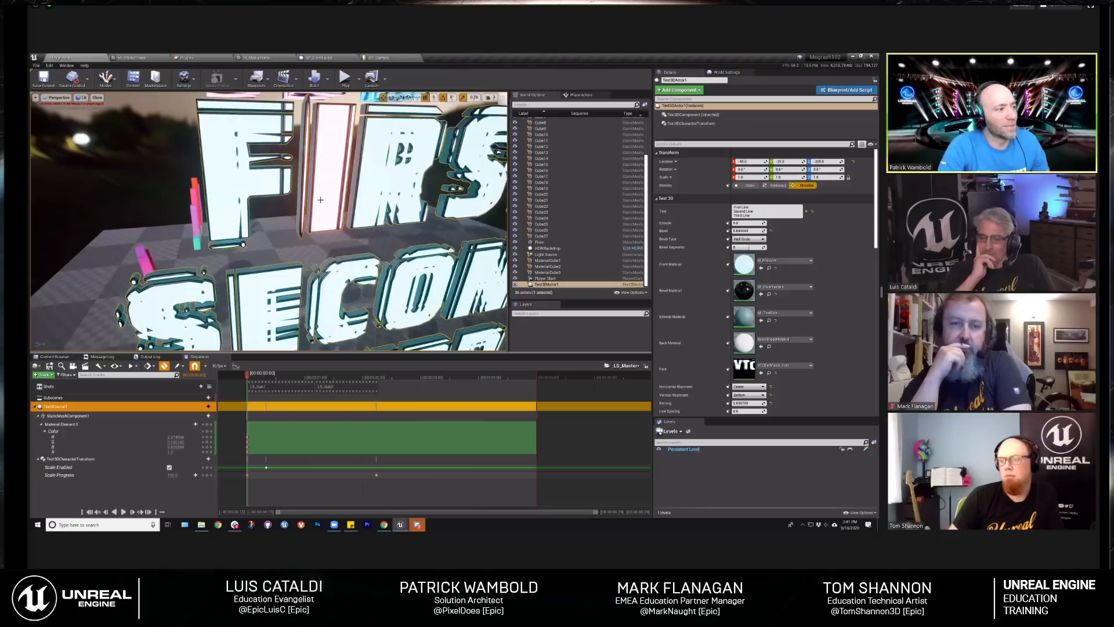
pyautogui.click(784, 260)
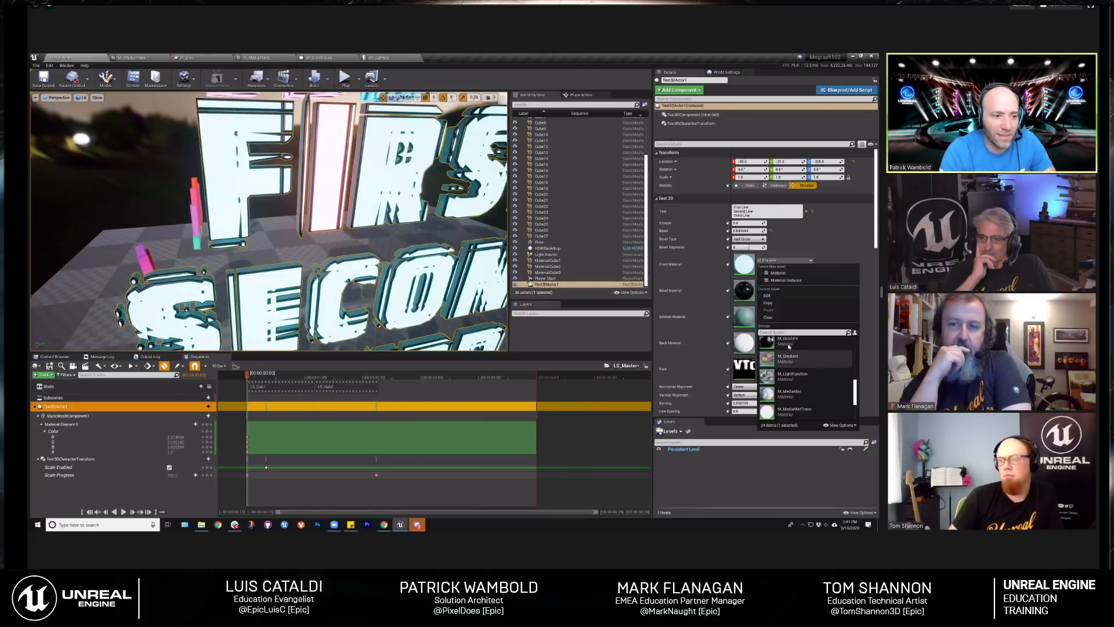
pyautogui.write('trans')
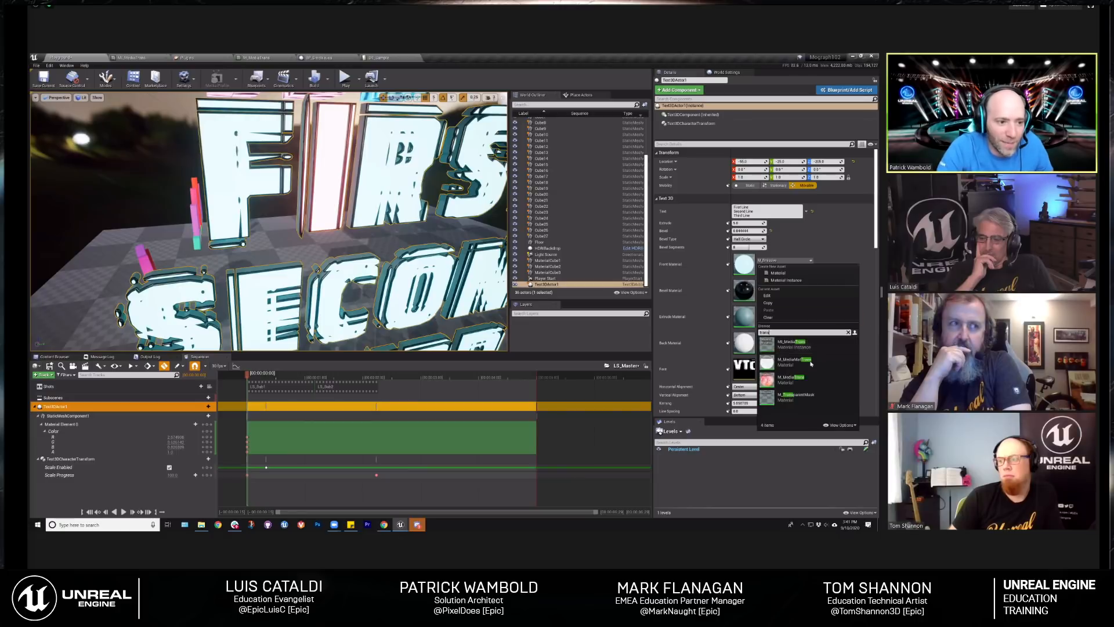
pyautogui.click(804, 397)
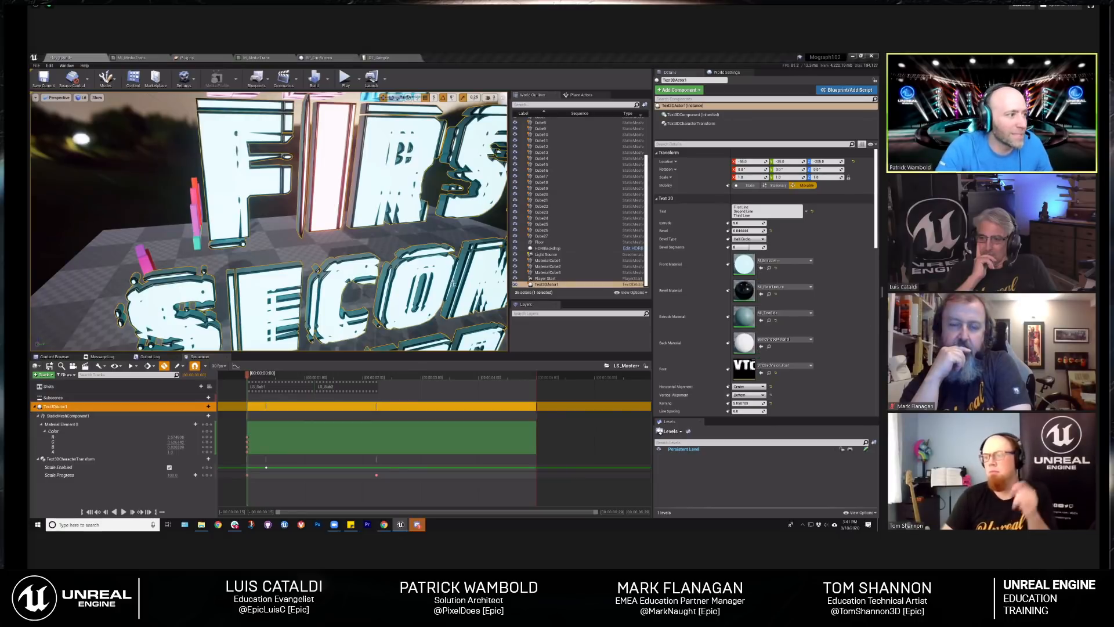
pyautogui.moveTo(187, 239)
pyautogui.mouseDown(button='right')
pyautogui.moveTo(206, 235)
pyautogui.moveTo(187, 239)
pyautogui.mouseUp(button='right')
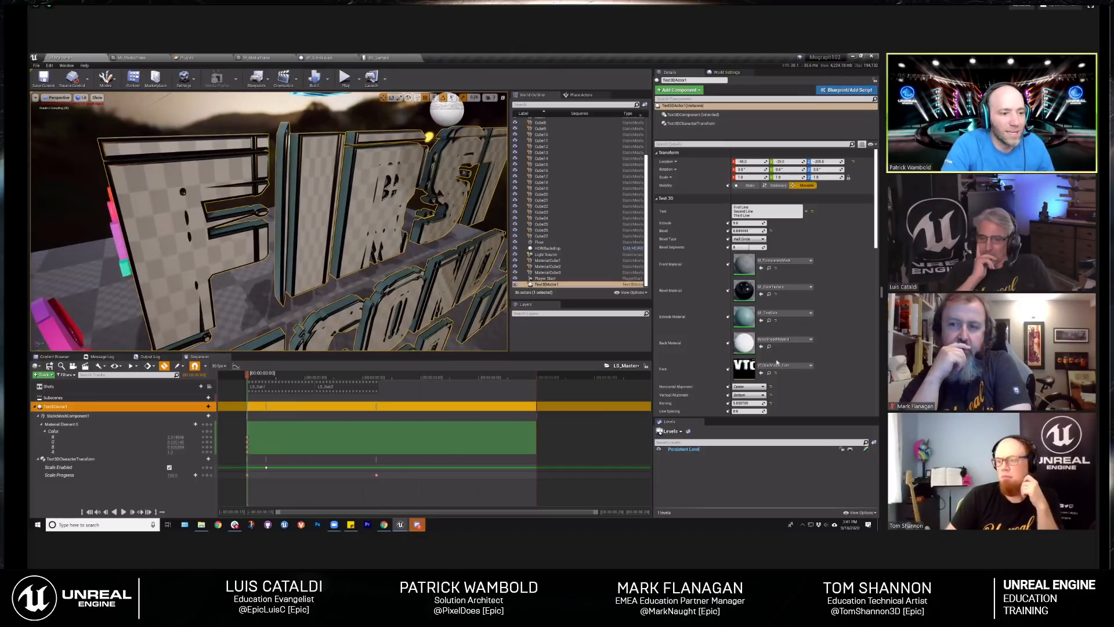
# Step: Assign the same transparent material as the text's Back Material and inspect the hollow letters up close
pyautogui.click(782, 340)
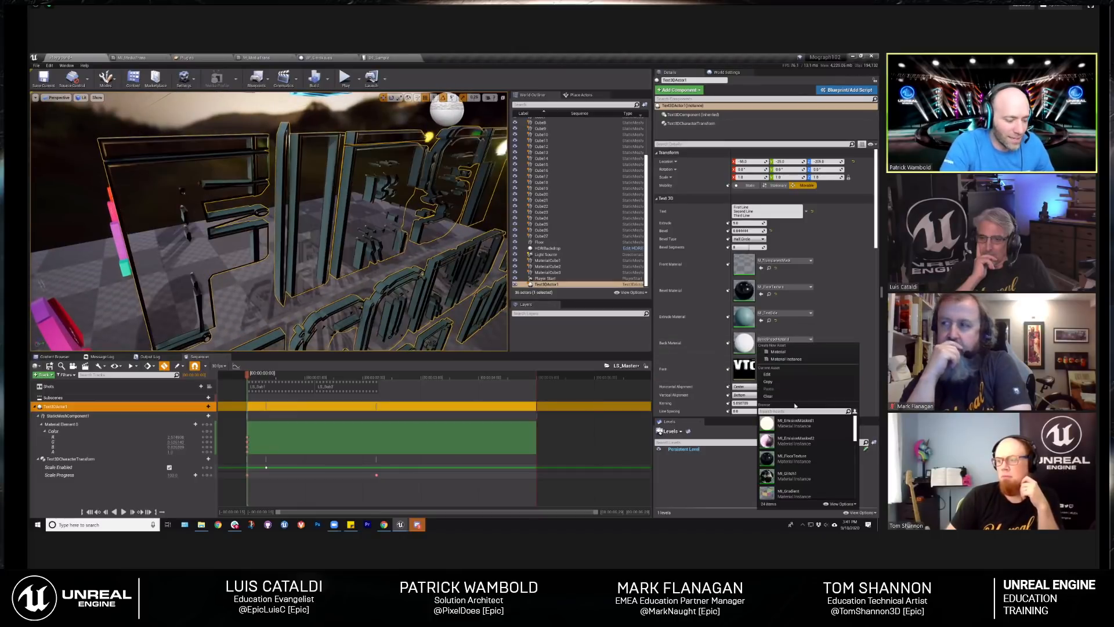
pyautogui.write('trans')
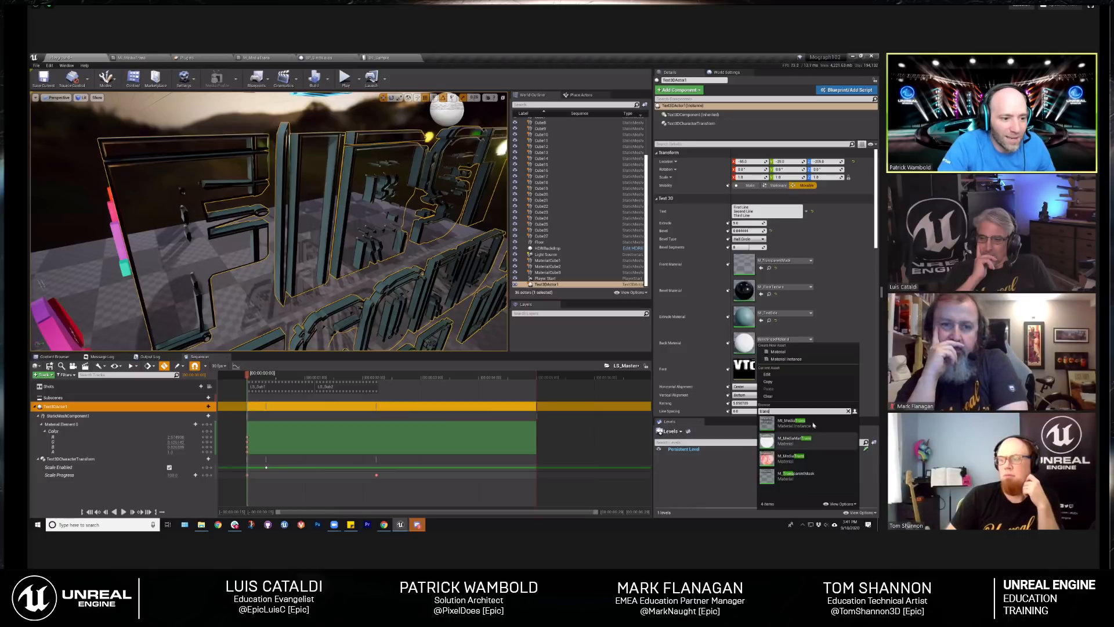
pyautogui.click(796, 474)
pyautogui.moveTo(267, 232); pyautogui.dragTo(267, 232, button='right')
pyautogui.moveTo(363, 248); pyautogui.dragTo(307, 256, button='right')
pyautogui.moveTo(651, 417); pyautogui.dragTo(621, 405, button='right')
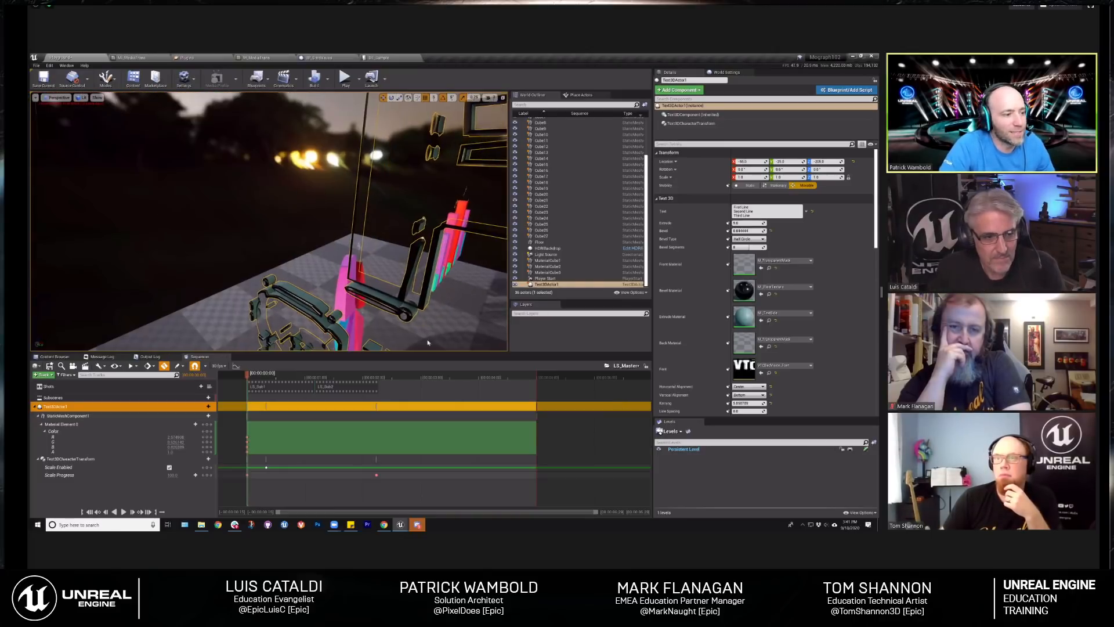
# Step: Locate the extrude material instance MI_TextSide, open it to check its settings and parent, and return to the level
pyautogui.click(769, 320)
pyautogui.doubleClick(619, 405)
pyautogui.scroll(-5, 226, 183)
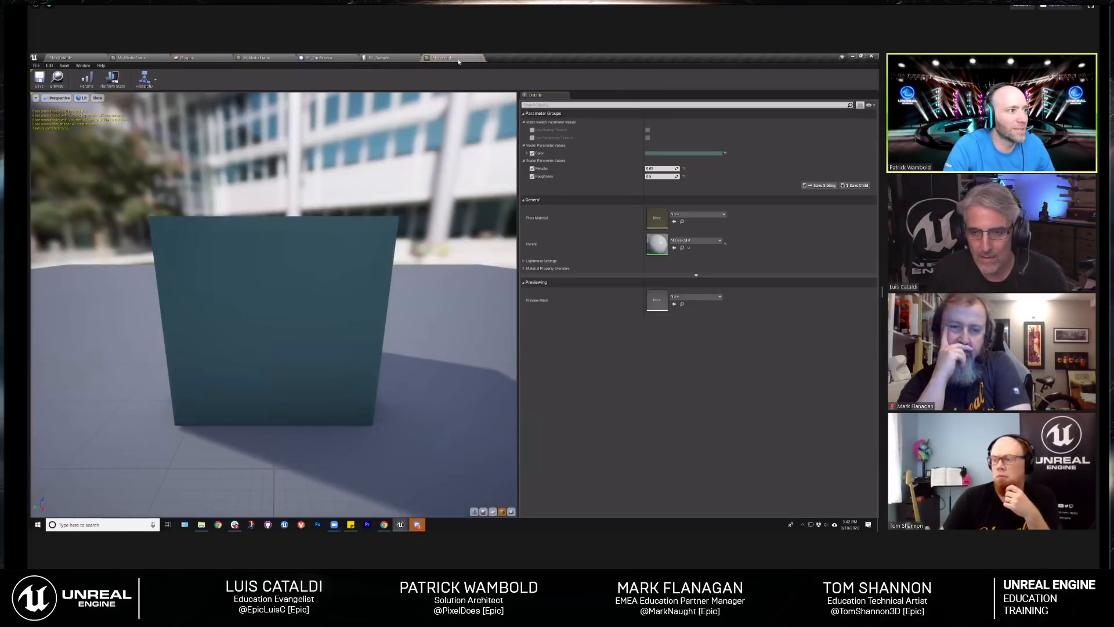
pyautogui.click(479, 57)
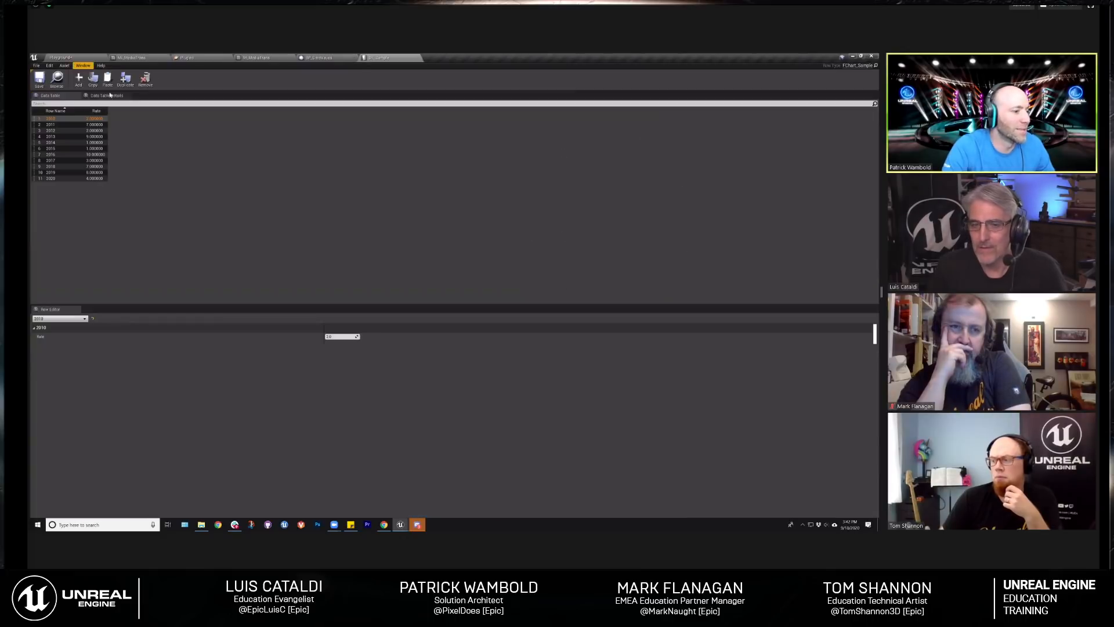
pyautogui.click(69, 57)
# Step: Open the parent material M_BasicMat, enable Two Sided, save it and return to the level
pyautogui.scroll(-1, 614, 400)
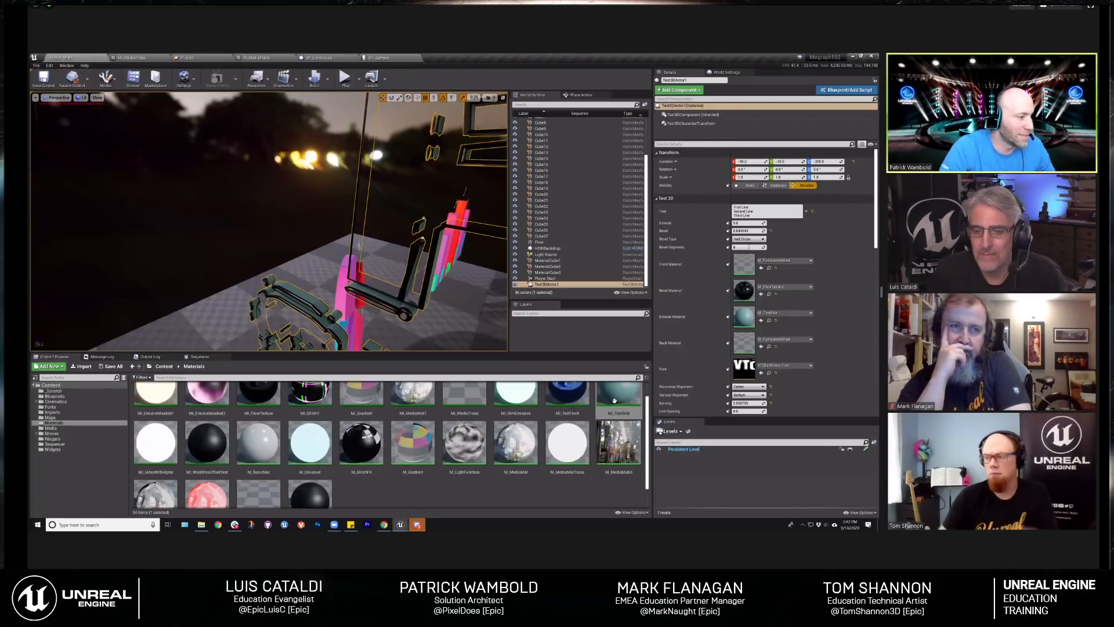
pyautogui.rightClick(615, 400)
pyautogui.click(648, 215)
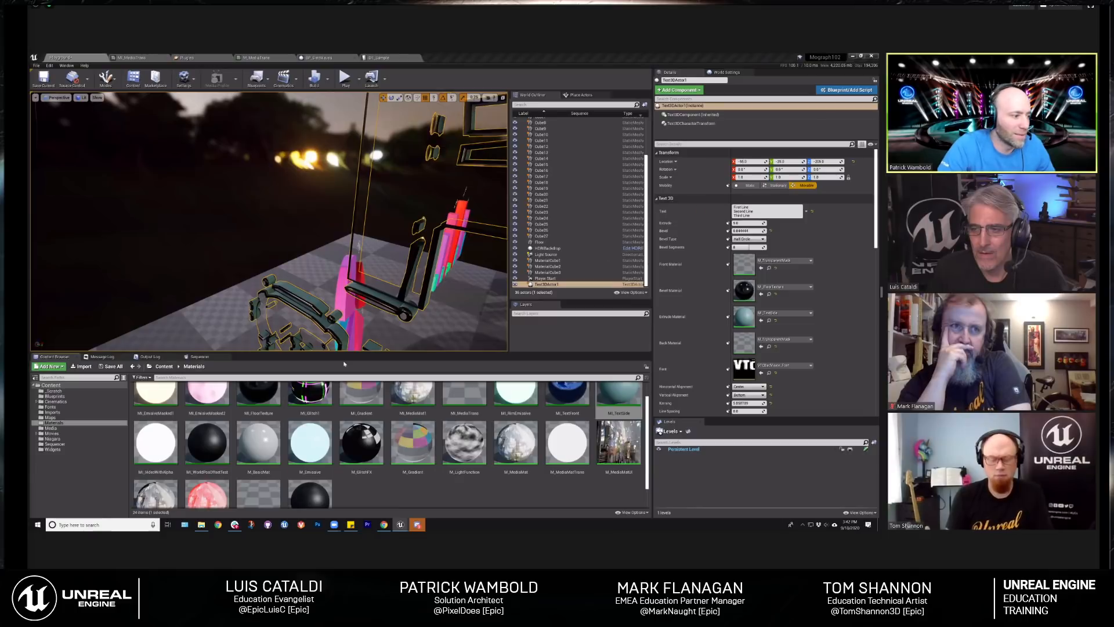
pyautogui.doubleClick(258, 444)
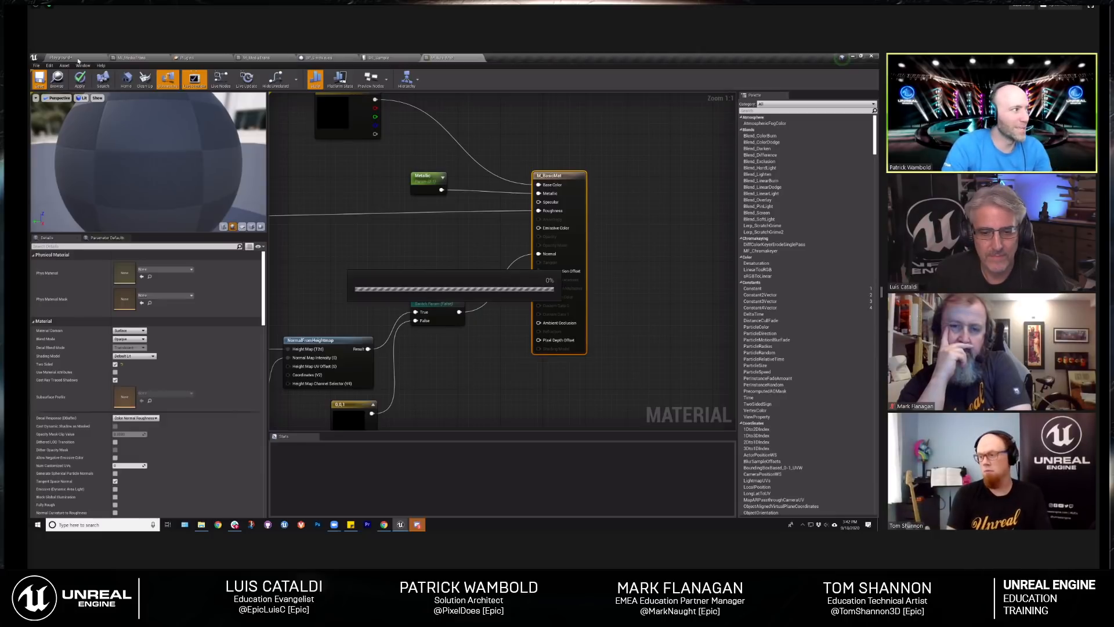
pyautogui.click(79, 60)
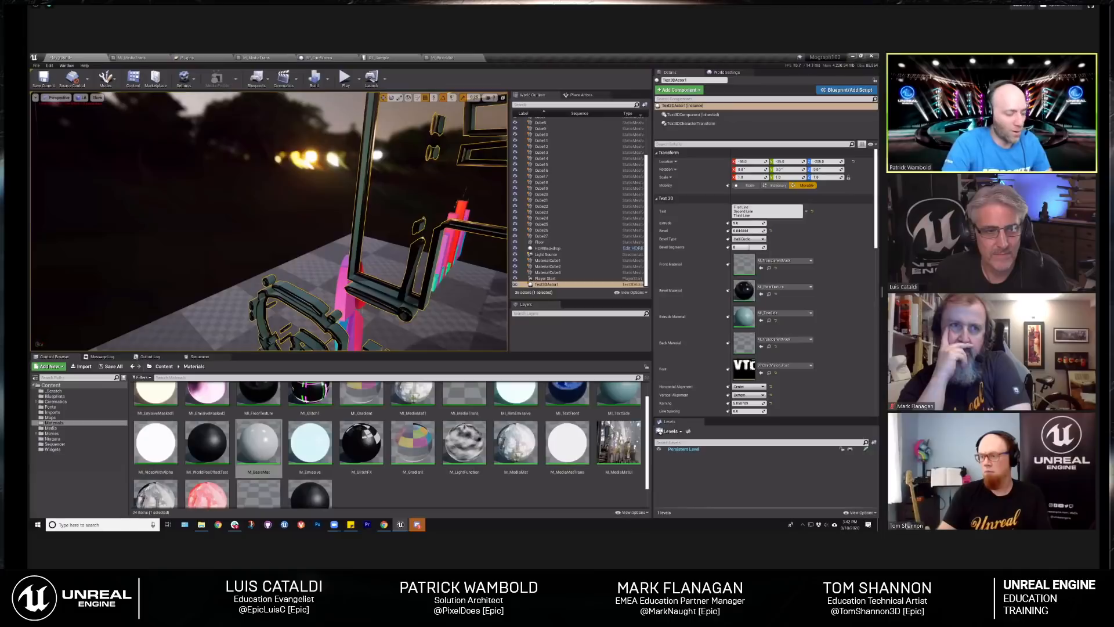
# Step: Inspect the two-sided extruded sides of the hollow letters from around the text
pyautogui.moveTo(267, 220); pyautogui.dragTo(325, 212, button='right')
pyautogui.moveTo(130, 280); pyautogui.dragTo(361, 180, button='right')
pyautogui.click(361, 180)
pyautogui.moveTo(232, 256); pyautogui.dragTo(232, 256, button='right')
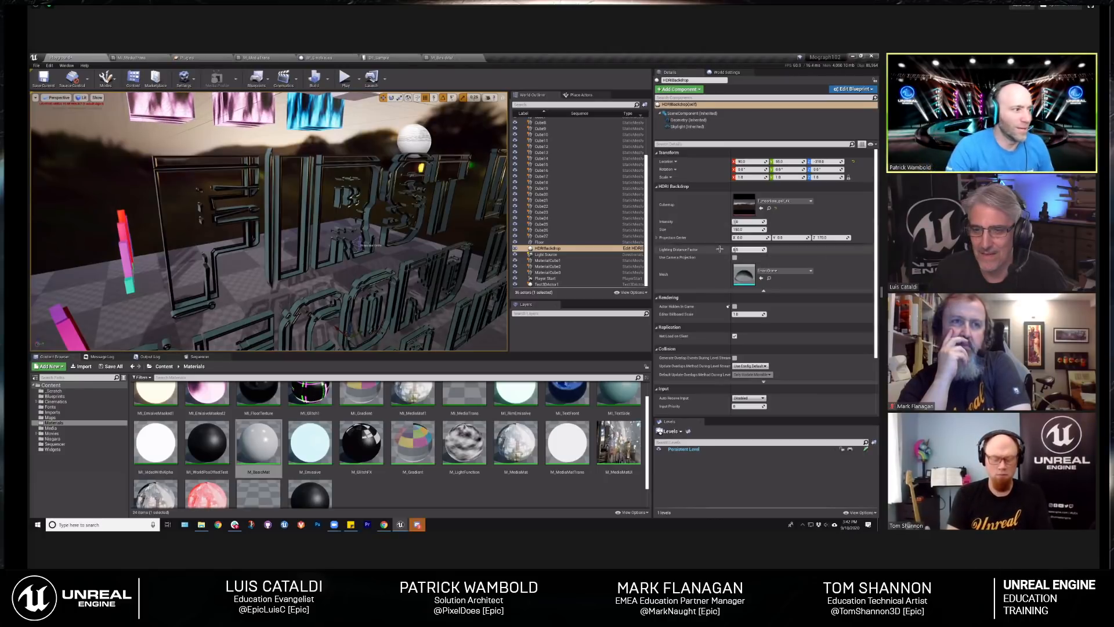
# Step: Assign the animated black-and-white checkered material as the 3D text's Front Material and deselect the text
pyautogui.click(158, 188)
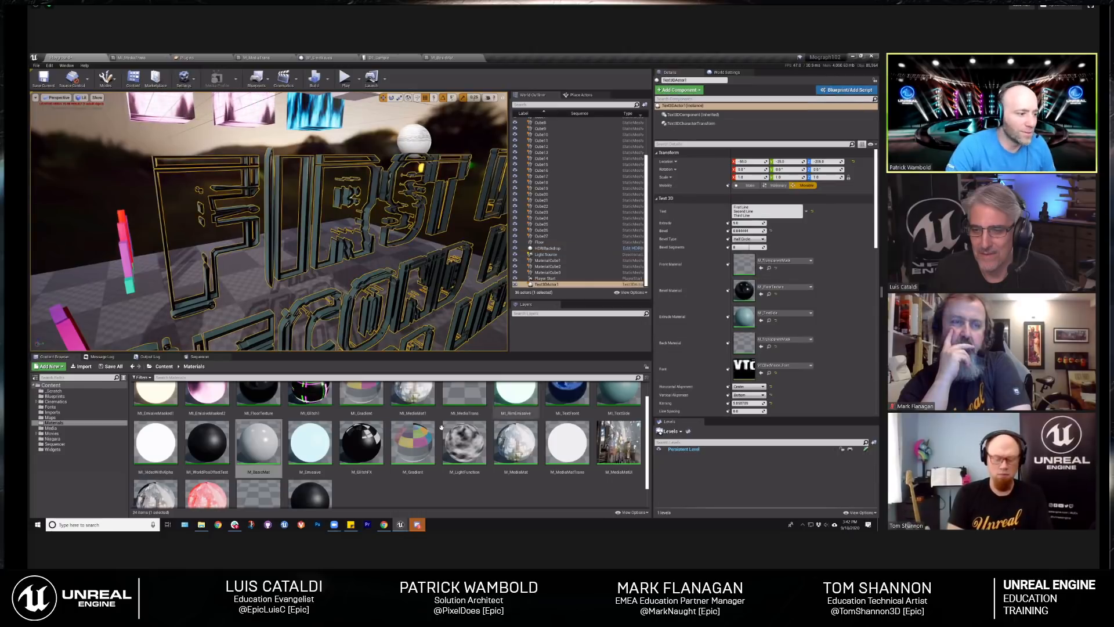
pyautogui.moveTo(362, 443); pyautogui.dragTo(781, 271)
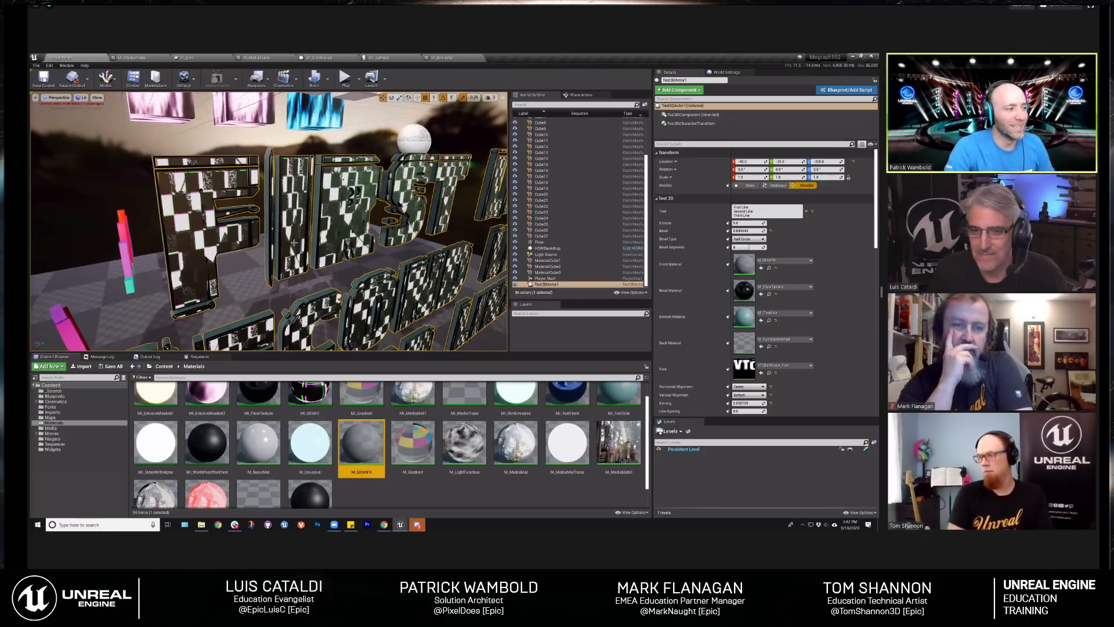
pyautogui.click(145, 145)
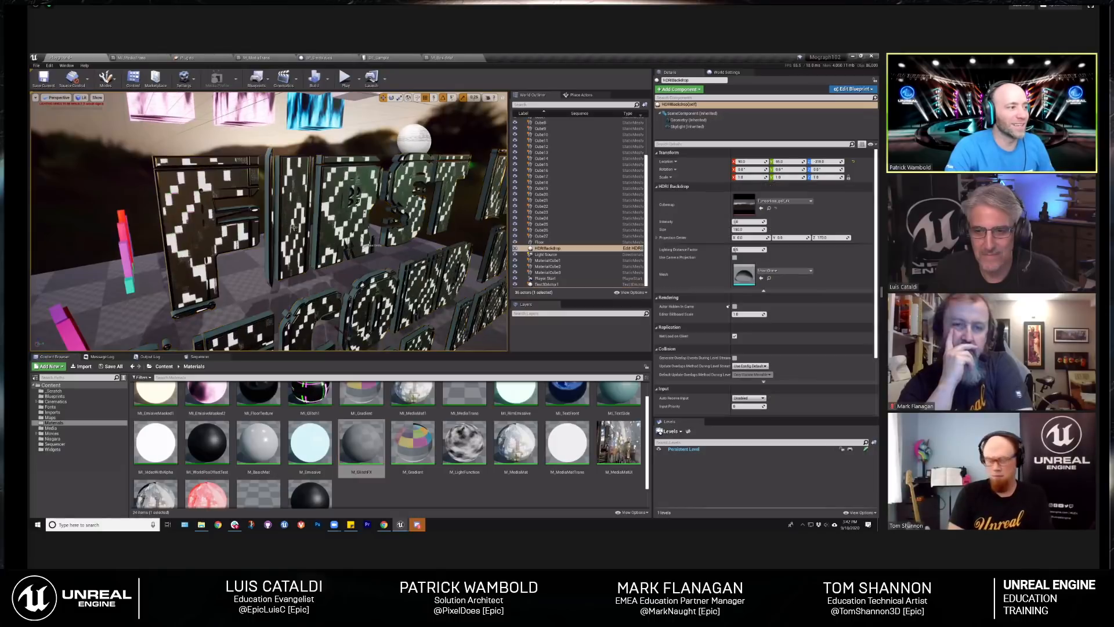
# Step: Examine the animated checkered letter faces up close and from around the text
pyautogui.moveTo(145, 145)
pyautogui.mouseDown(button='right')
pyautogui.moveTo(117, 145)
pyautogui.moveTo(140, 145)
pyautogui.mouseUp(button='right')
pyautogui.press('w')
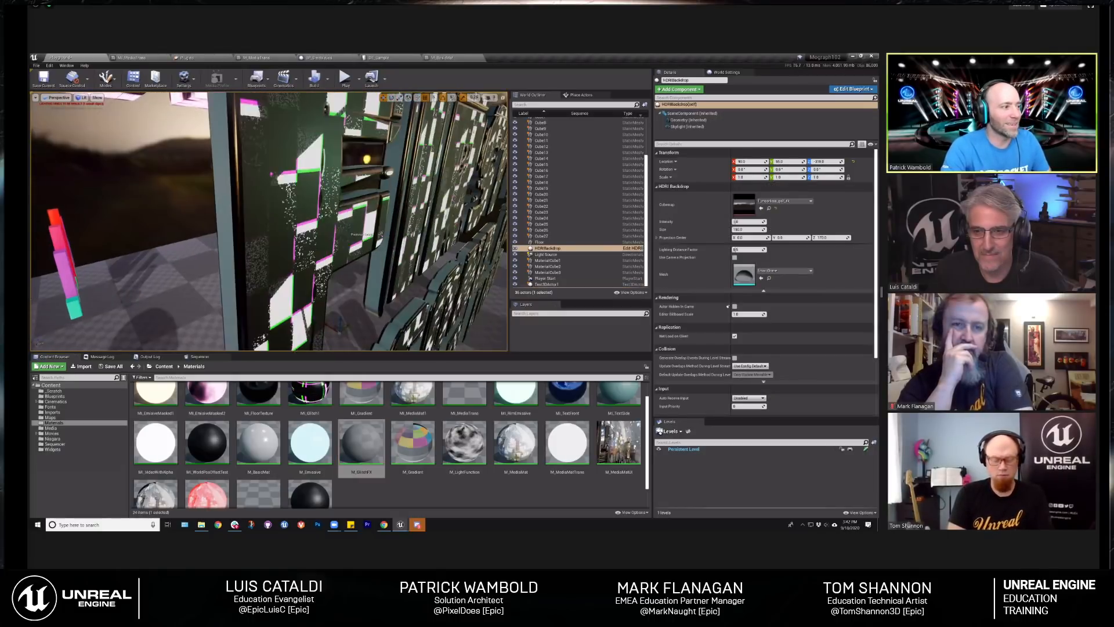
pyautogui.press('s')
pyautogui.moveTo(292, 228)
pyautogui.mouseDown(button='right')
pyautogui.moveTo(269, 215)
pyautogui.moveTo(283, 230)
pyautogui.mouseUp(button='right')
pyautogui.press('d')
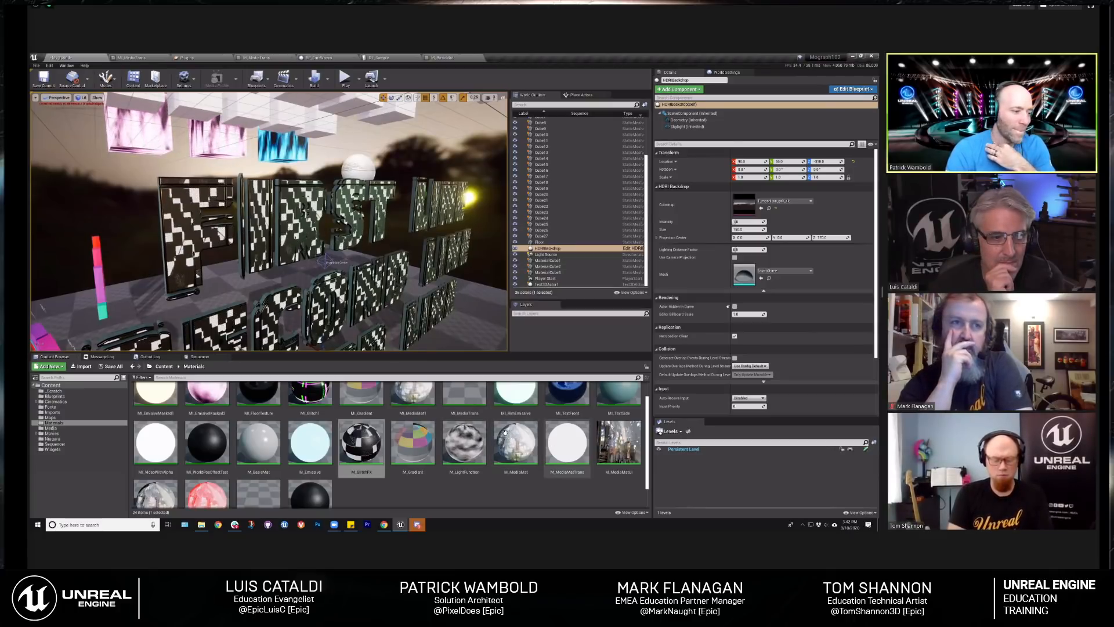
pyautogui.scroll(-1, 441, 448)
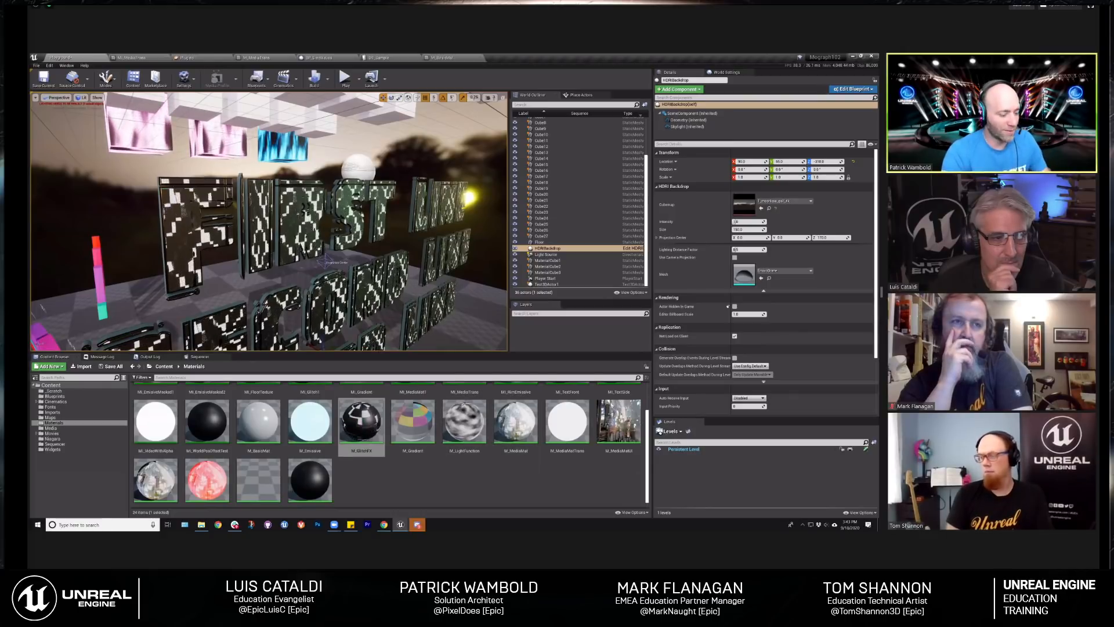
pyautogui.moveTo(220, 220); pyautogui.dragTo(261, 241, button='right')
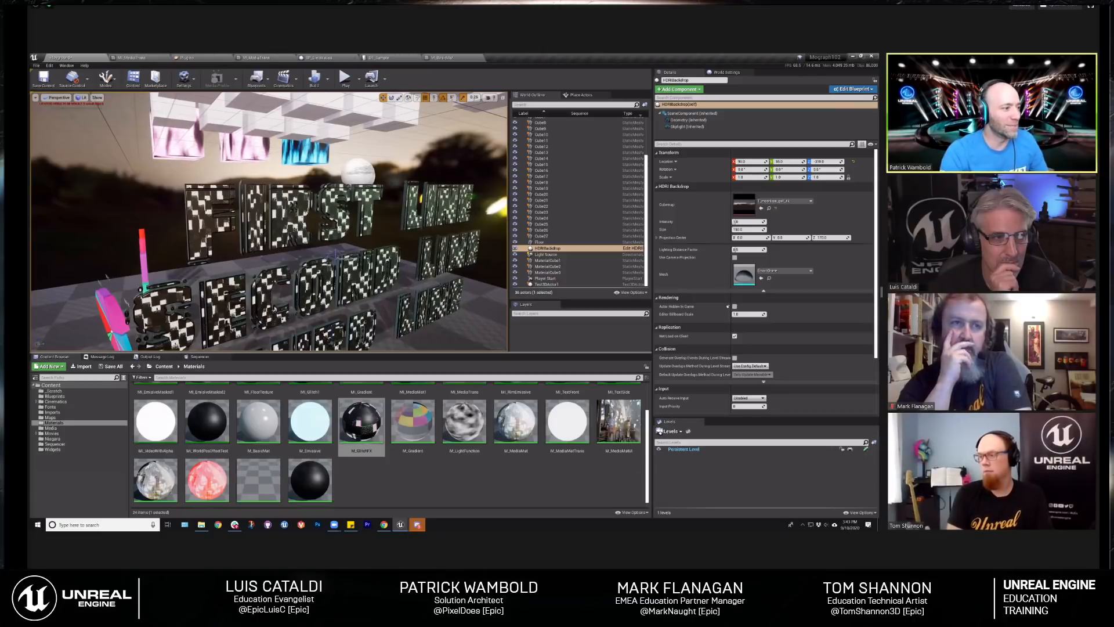
pyautogui.moveTo(216, 224); pyautogui.dragTo(217, 224, button='right')
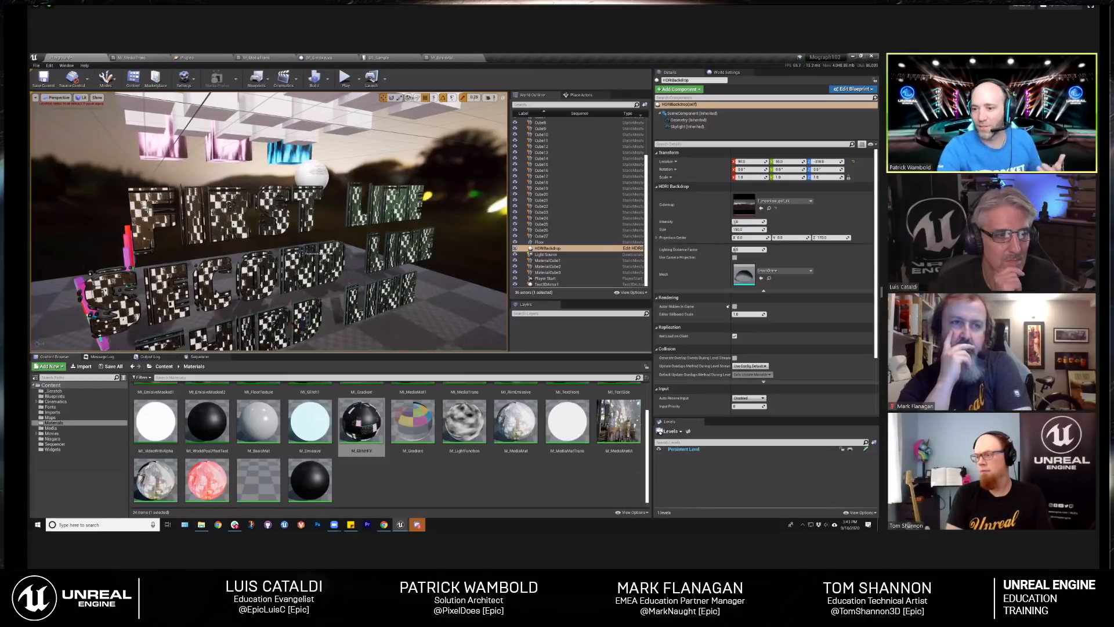
pyautogui.moveTo(139, 208); pyautogui.dragTo(100, 206, button='right')
pyautogui.moveTo(173, 242); pyautogui.dragTo(299, 265, button='right')
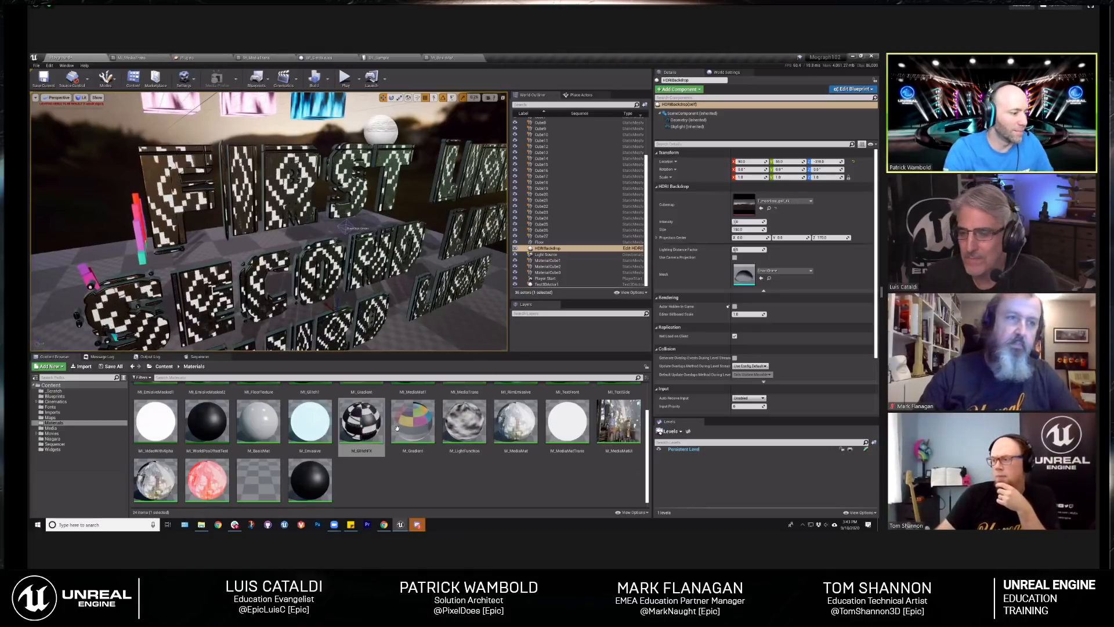
# Step: Locate and open the M_Gradient material, examine its opacity node graph, preview it on a cube and return to the level
pyautogui.scroll(-1, 464, 430)
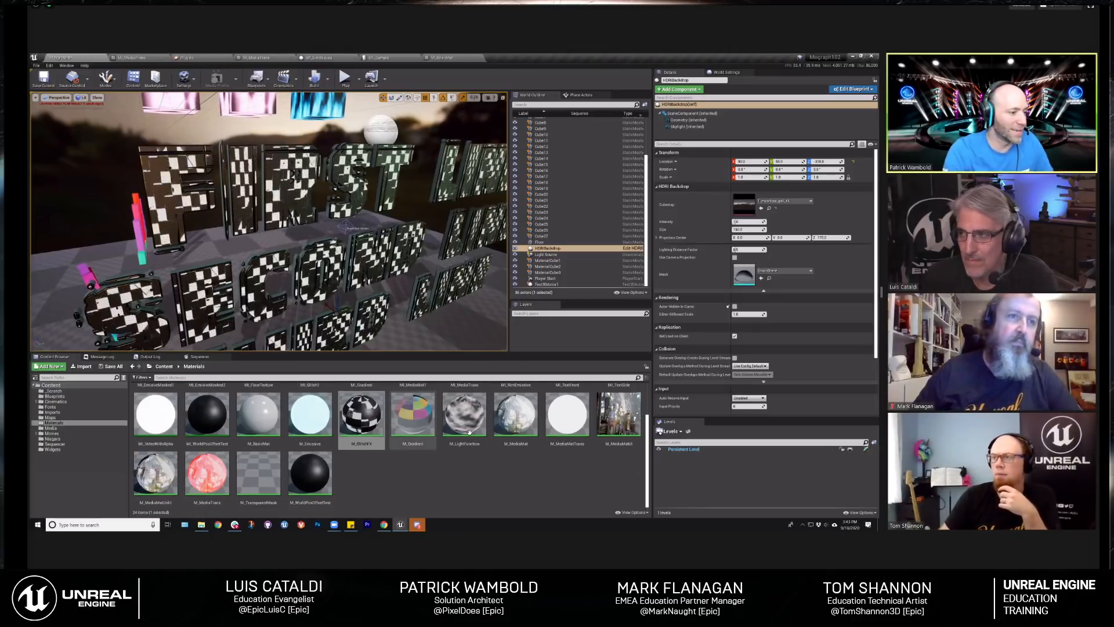
pyautogui.scroll(2, 406, 424)
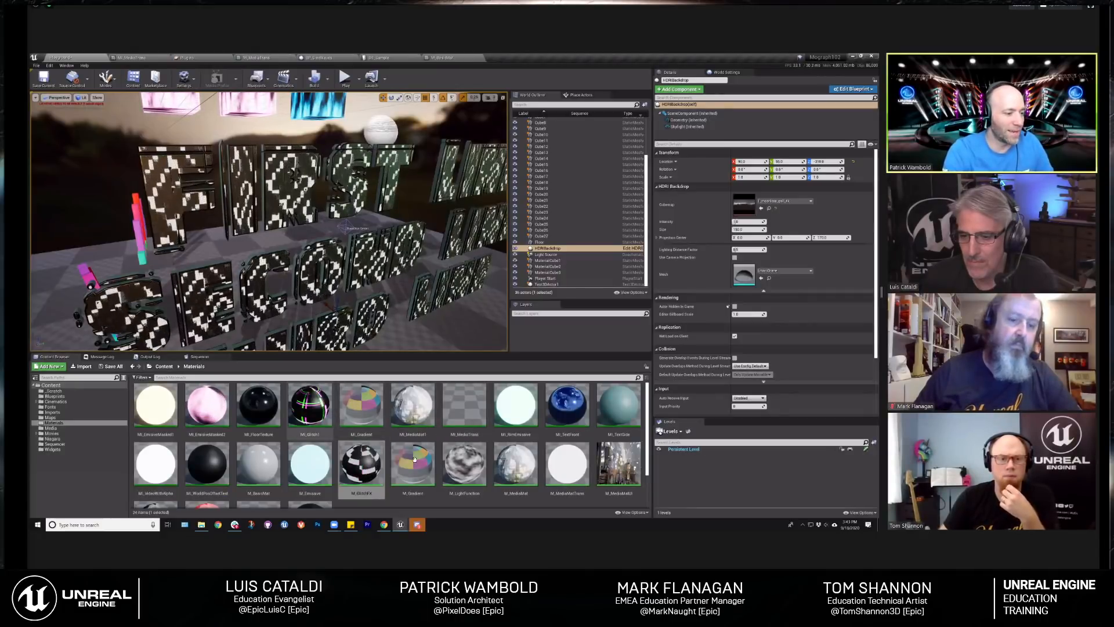
pyautogui.scroll(-1, 413, 459)
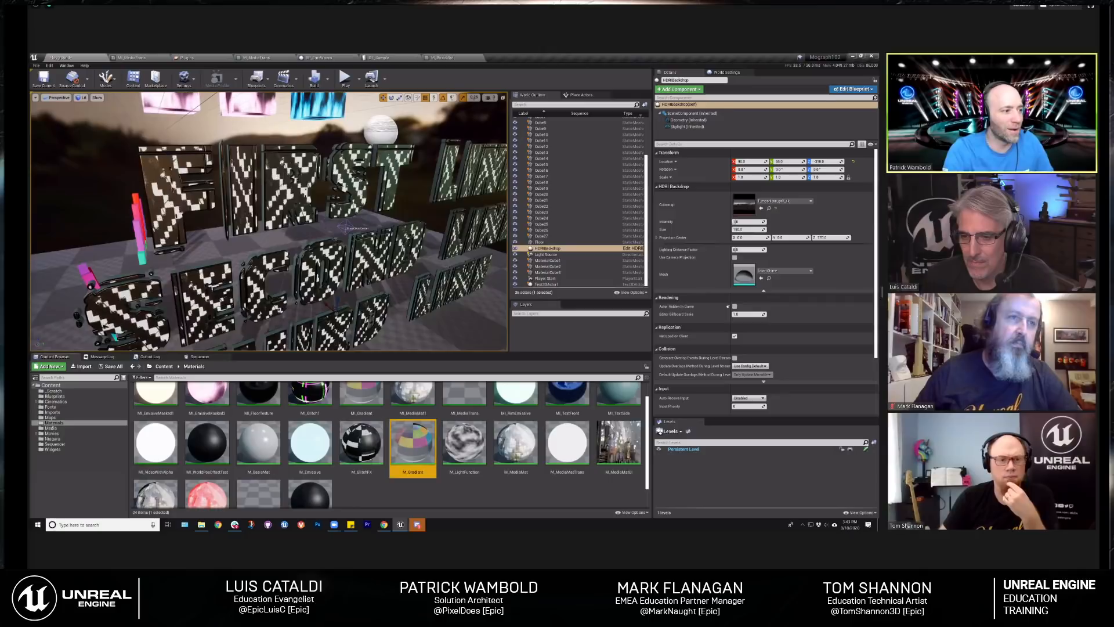
pyautogui.doubleClick(412, 442)
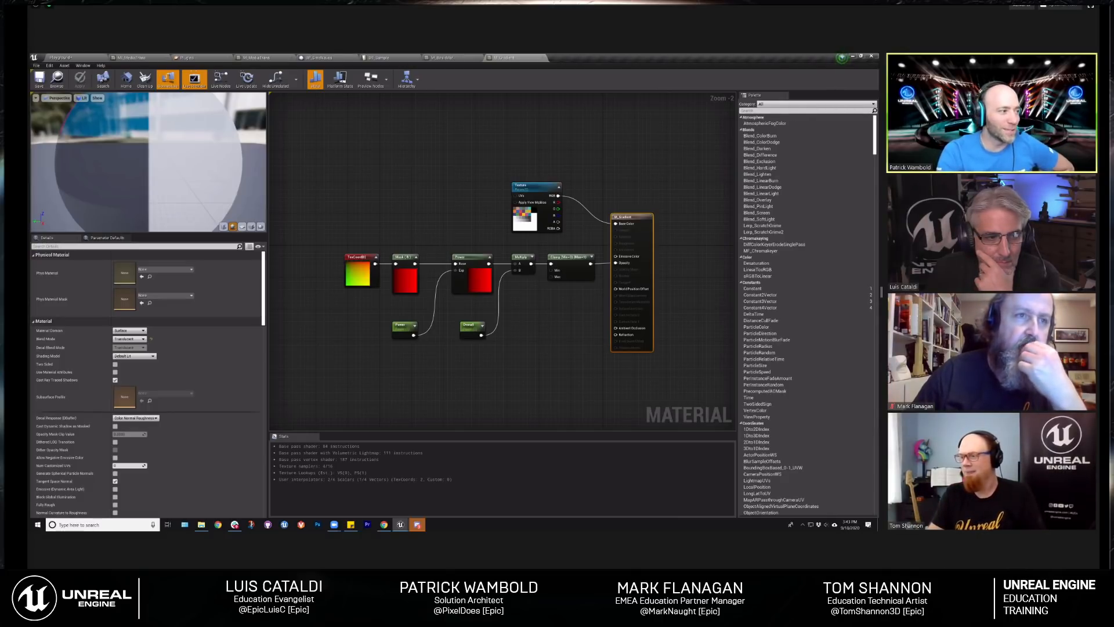
pyautogui.moveTo(442, 225); pyautogui.dragTo(412, 212, button='right')
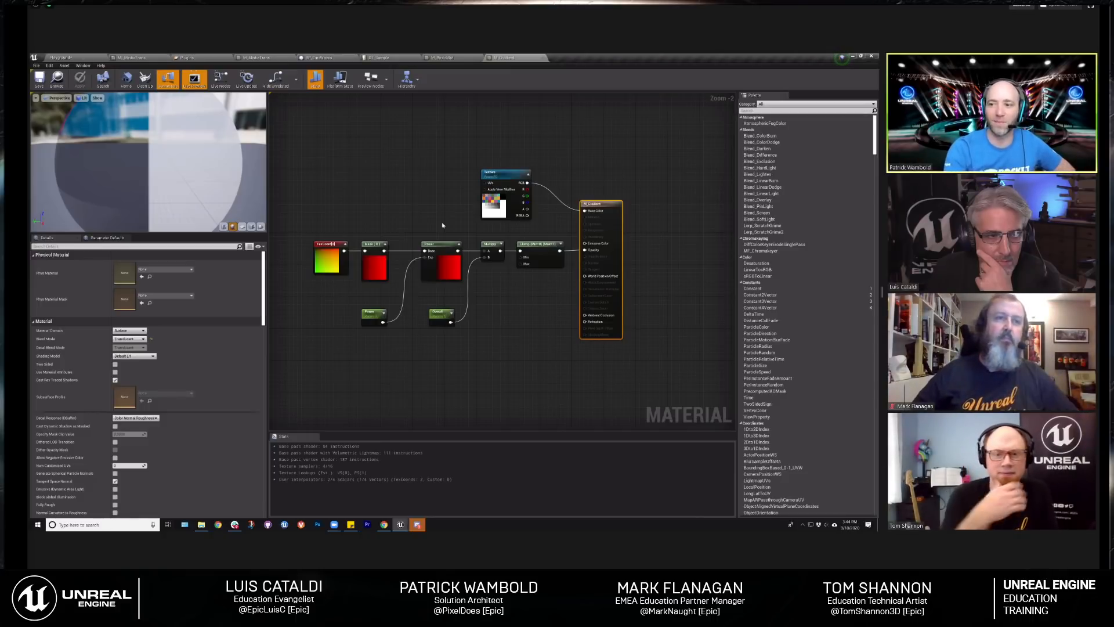
pyautogui.scroll(2, 435, 243)
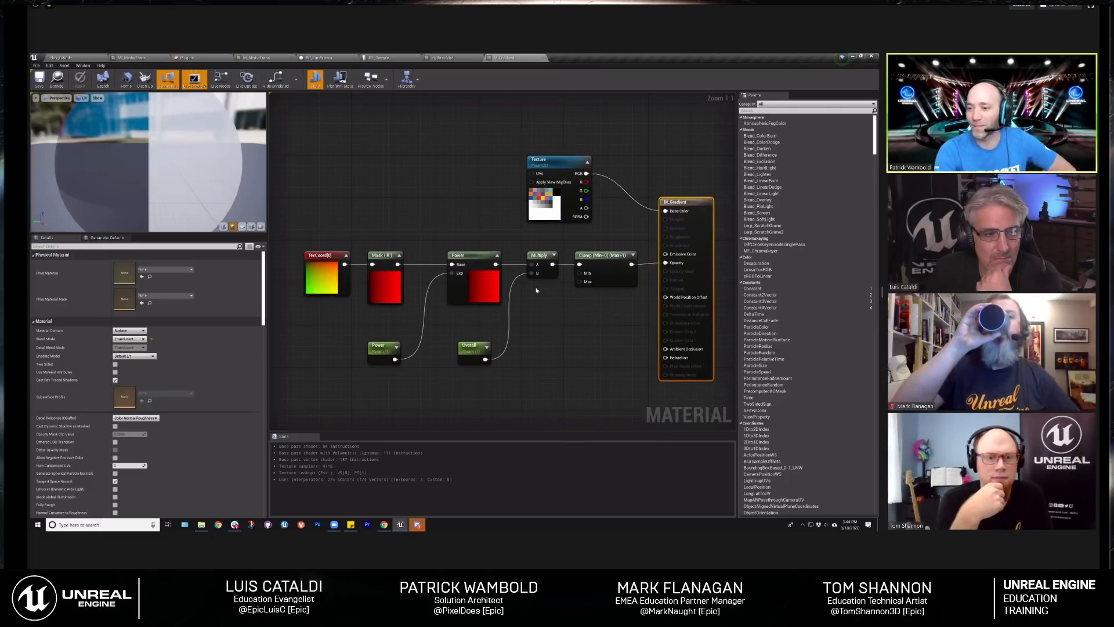
pyautogui.click(252, 226)
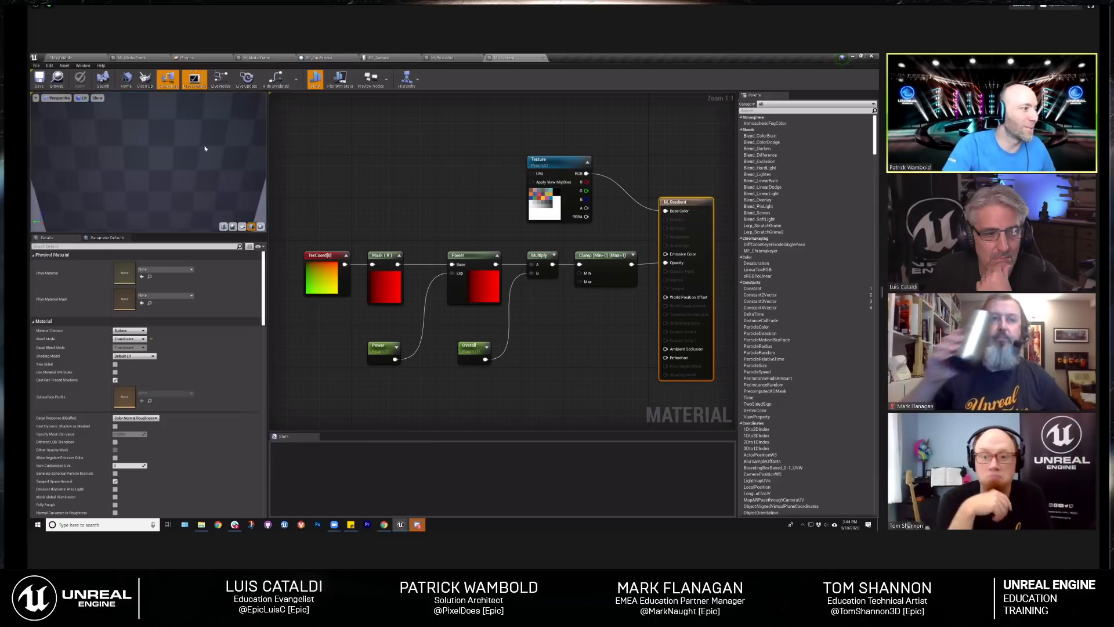
pyautogui.click(61, 57)
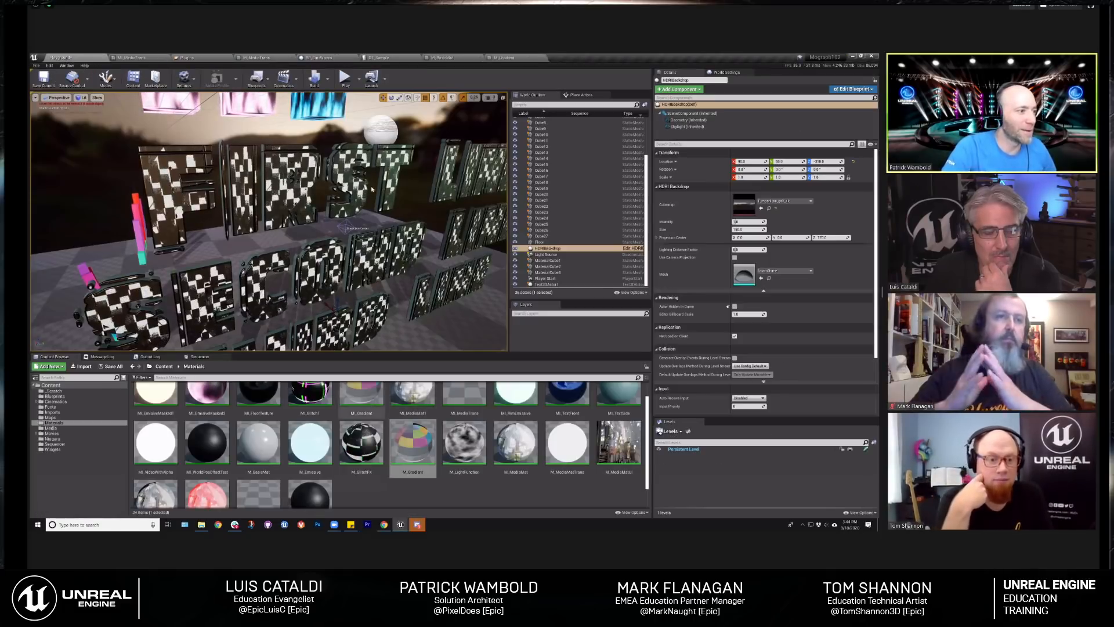
# Step: Open the MI_Gradient material instance and enable its Texture, Power and Overall parameter overrides
pyautogui.doubleClick(412, 444)
pyautogui.scroll(-6, 314, 322)
pyautogui.moveTo(315, 322)
pyautogui.mouseDown()
pyautogui.moveTo(320, 304)
pyautogui.moveTo(334, 322)
pyautogui.mouseUp()
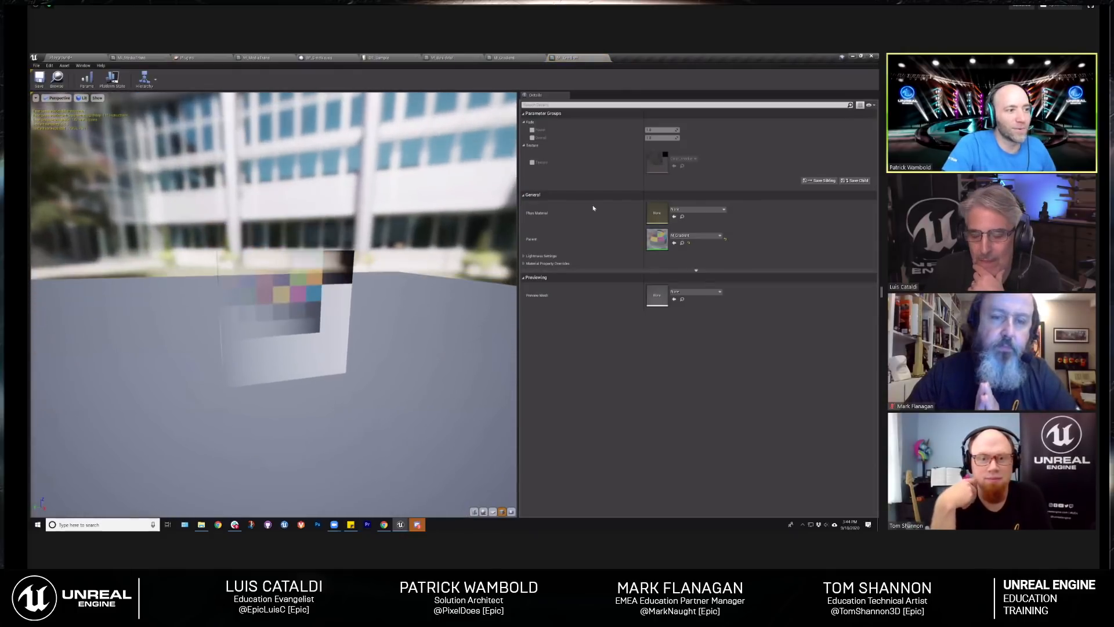
pyautogui.click(532, 163)
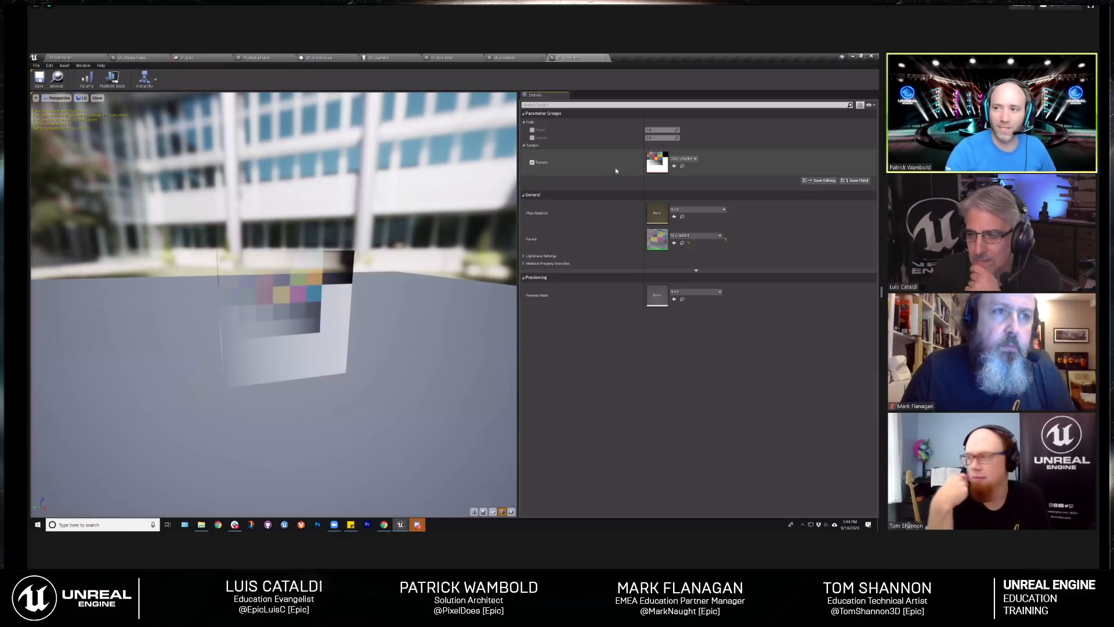
pyautogui.click(684, 158)
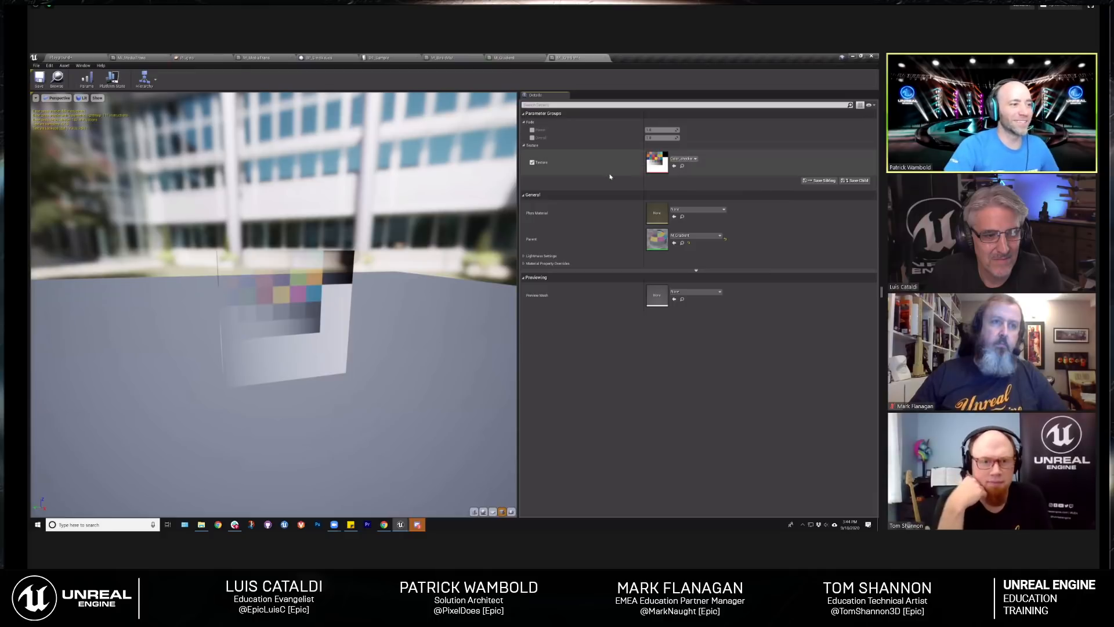
pyautogui.click(532, 130)
pyautogui.click(532, 138)
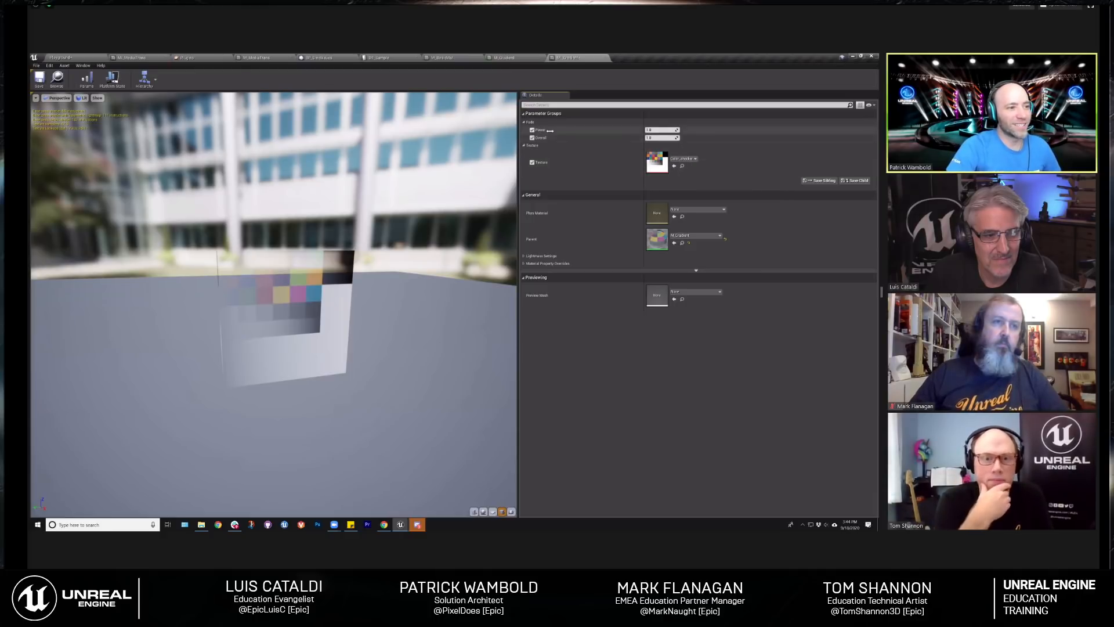
# Step: Raise the gradient's Power, try an Overall value of -1, set Overall to 1 and examine the fade on the preview cube
pyautogui.moveTo(659, 130)
pyautogui.mouseDown()
pyautogui.moveTo(676, 130)
pyautogui.moveTo(651, 130)
pyautogui.moveTo(676, 130)
pyautogui.moveTo(658, 147)
pyautogui.moveTo(668, 138)
pyautogui.mouseUp()
pyautogui.click(668, 138)
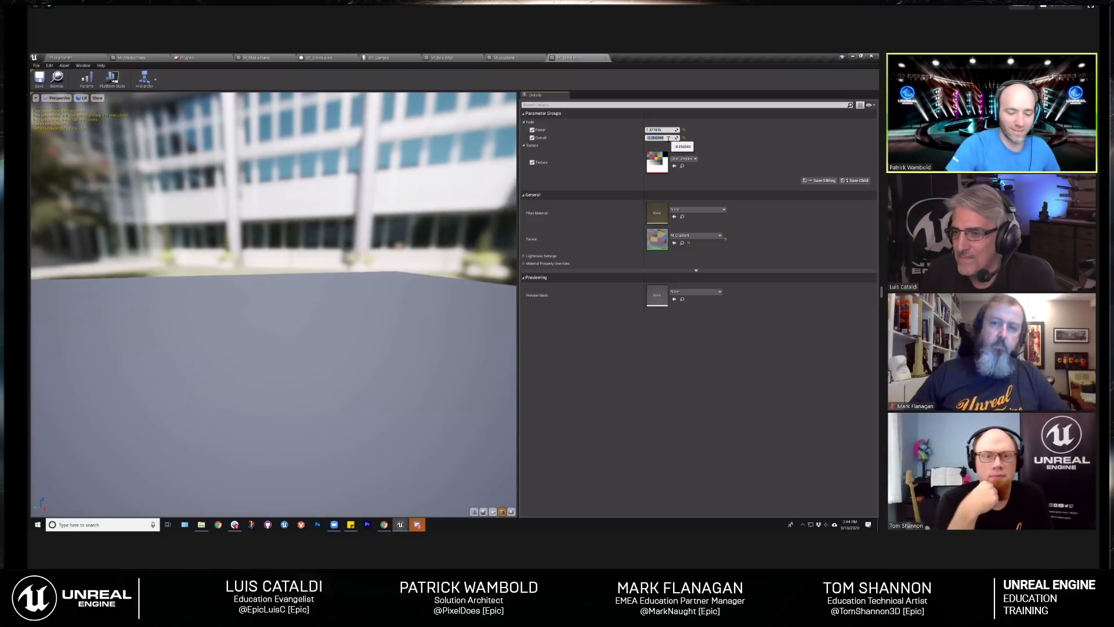
pyautogui.write('-1')
pyautogui.press('Return')
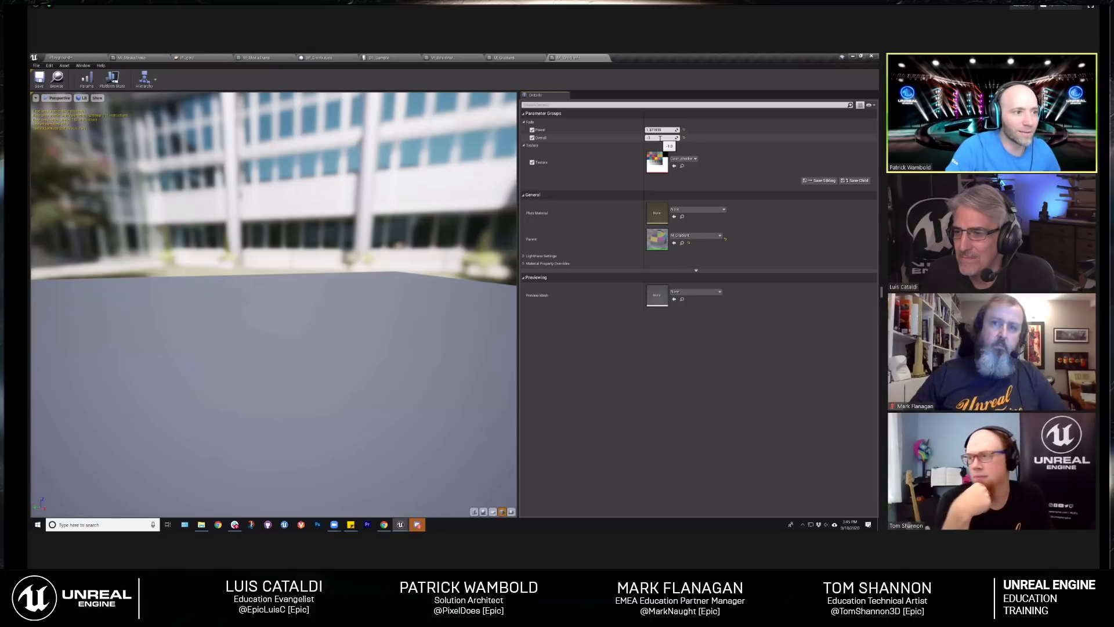
pyautogui.write('1')
pyautogui.press('Return')
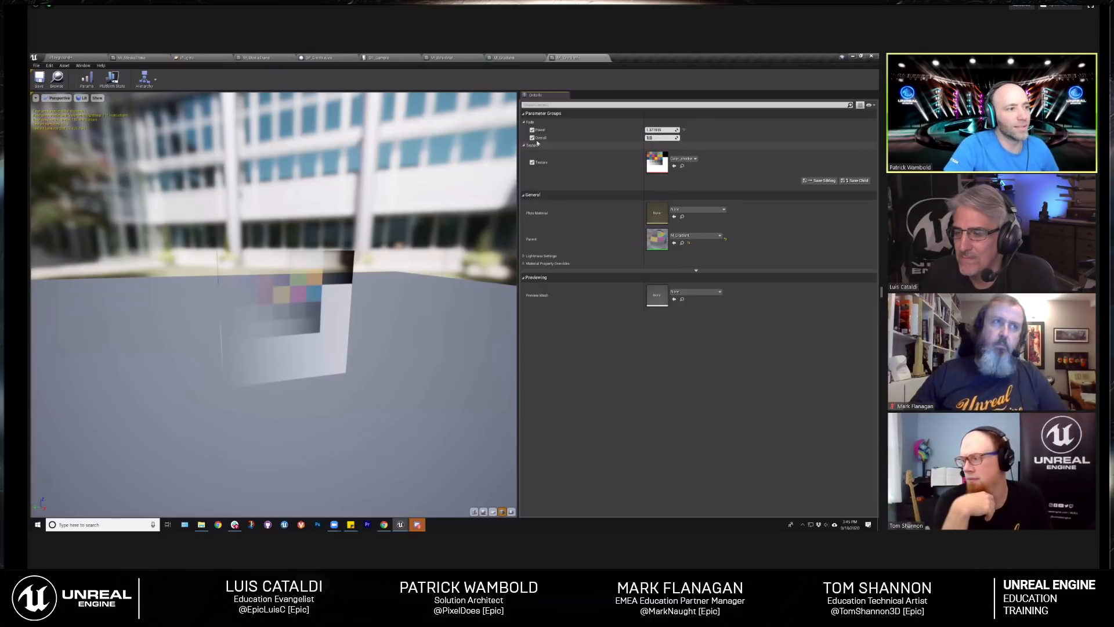
pyautogui.moveTo(312, 316)
pyautogui.mouseDown()
pyautogui.moveTo(308, 354)
pyautogui.moveTo(285, 273)
pyautogui.moveTo(261, 302)
pyautogui.moveTo(273, 348)
pyautogui.moveTo(307, 331)
pyautogui.moveTo(318, 309)
pyautogui.moveTo(302, 282)
pyautogui.moveTo(293, 293)
pyautogui.moveTo(261, 276)
pyautogui.moveTo(321, 328)
pyautogui.mouseUp()
pyautogui.scroll(-2, 318, 310)
pyautogui.scroll(4, 319, 309)
pyautogui.scroll(-3, 319, 309)
pyautogui.scroll(5, 318, 309)
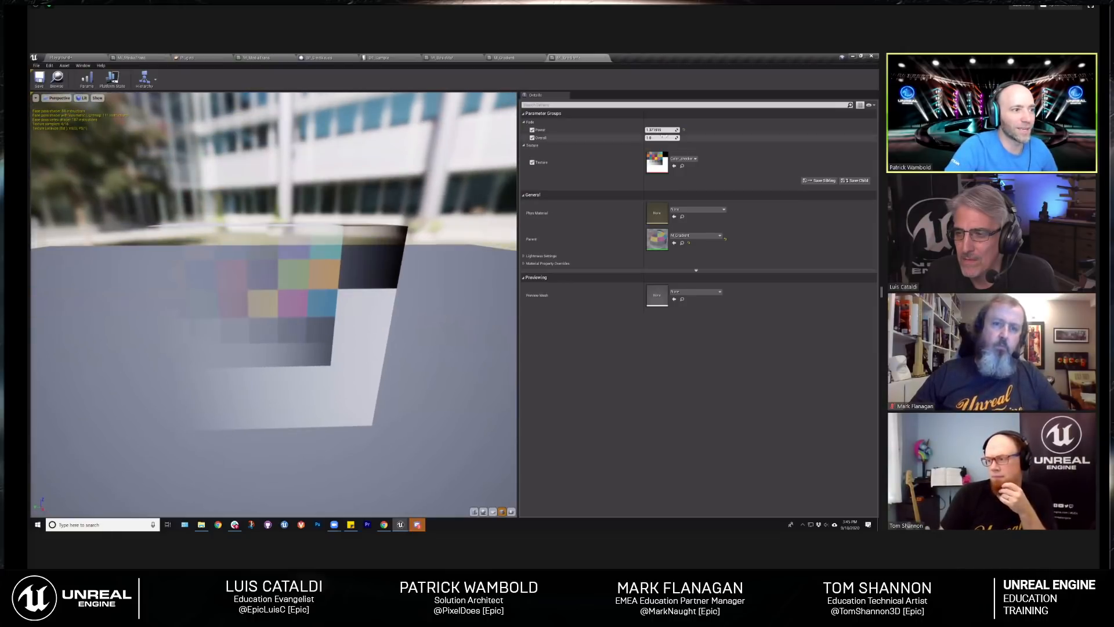
# Step: Try a gradient Power of 2, set it to 0.1 and inspect the preview cube from another angle
pyautogui.click(673, 131)
pyautogui.write('2')
pyautogui.press('Return')
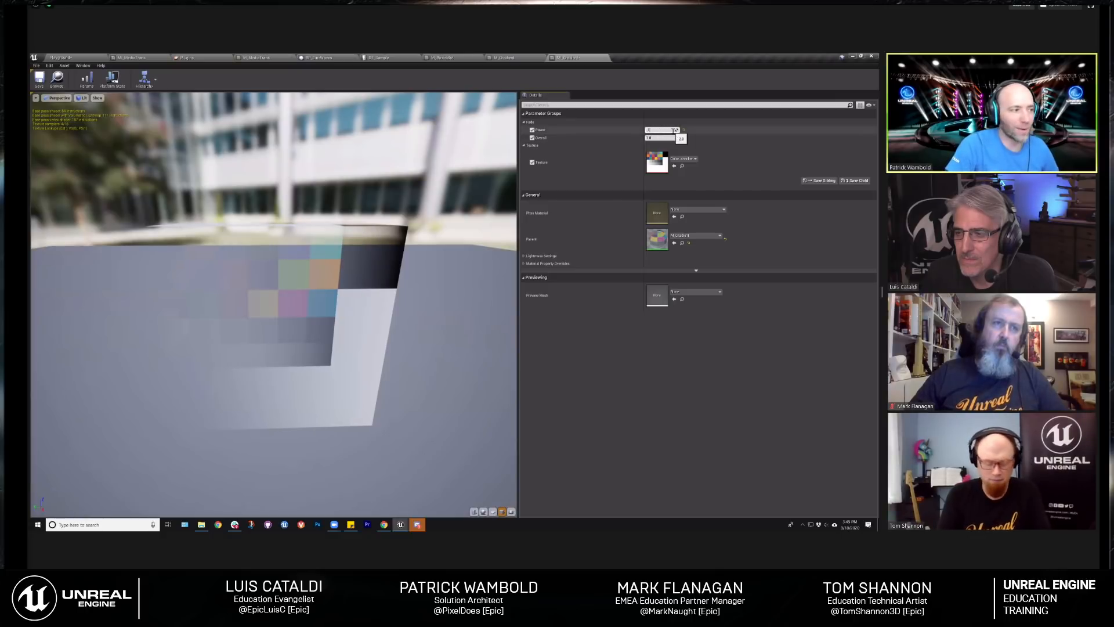
pyautogui.write('.1')
pyautogui.press('Return')
pyautogui.moveTo(200, 348); pyautogui.dragTo(391, 321)
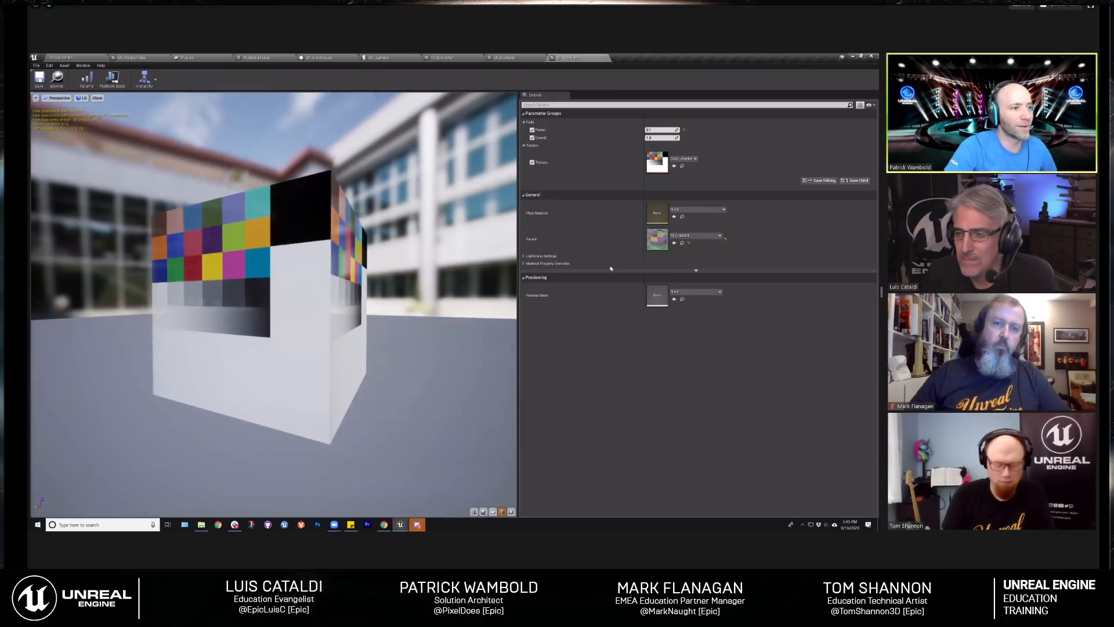
# Step: Try an Overall value of 0 on the gradient instance and restore it to 1
pyautogui.click(661, 138)
pyautogui.write('0')
pyautogui.press('Return')
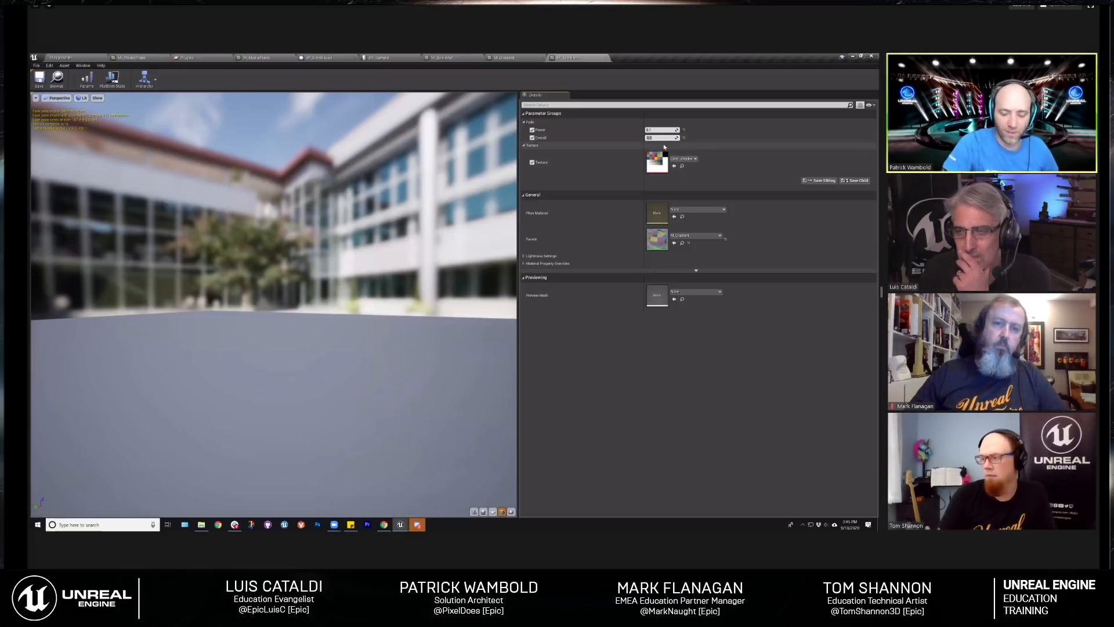
pyautogui.press('Return')
# Step: Examine the texture mapping on the preview cube from several sides and distances, and return to the level
pyautogui.moveTo(289, 276); pyautogui.dragTo(302, 342)
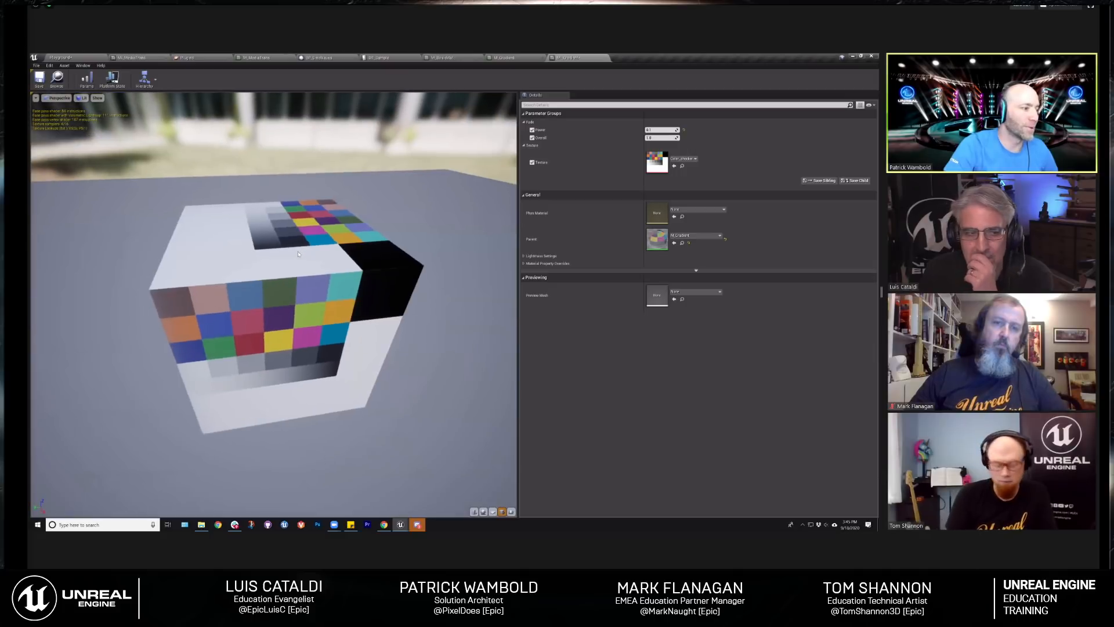
pyautogui.scroll(-5, 289, 276)
pyautogui.moveTo(288, 276)
pyautogui.mouseDown()
pyautogui.moveTo(289, 244)
pyautogui.moveTo(325, 244)
pyautogui.moveTo(289, 288)
pyautogui.mouseUp()
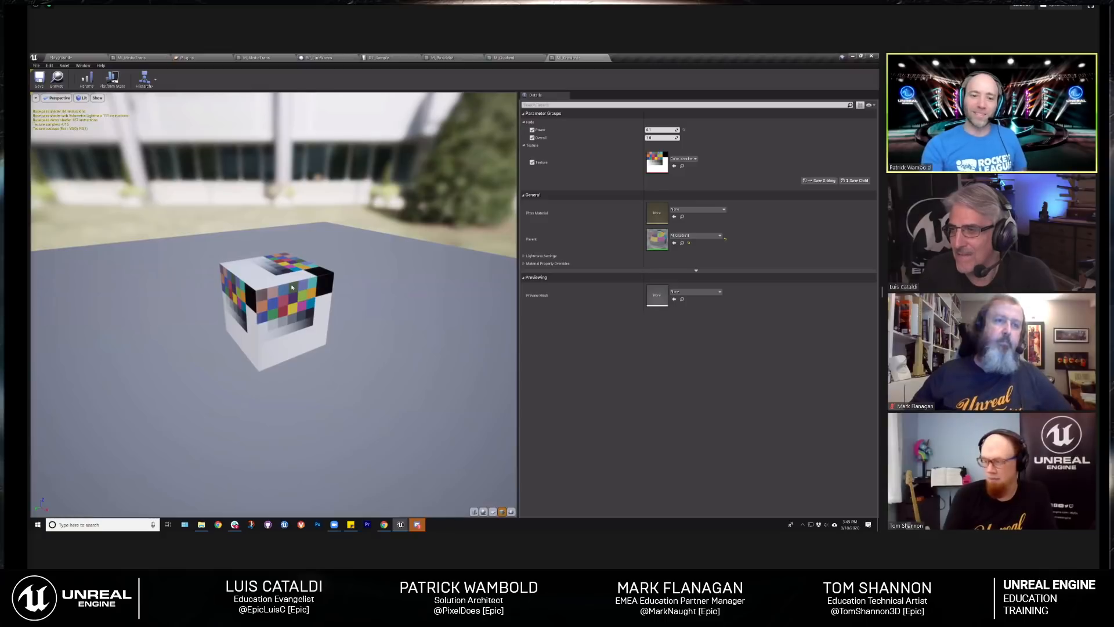
pyautogui.scroll(5, 289, 313)
pyautogui.scroll(-3, 289, 313)
pyautogui.moveTo(289, 313); pyautogui.dragTo(243, 278)
pyautogui.moveTo(285, 139); pyautogui.dragTo(261, 171)
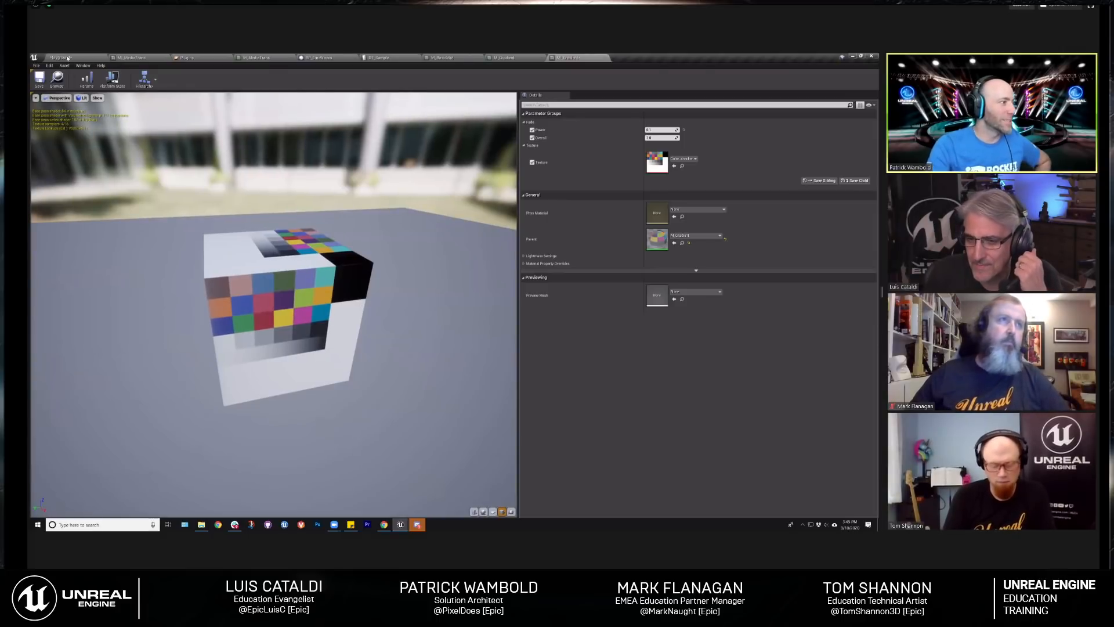
pyautogui.click(67, 58)
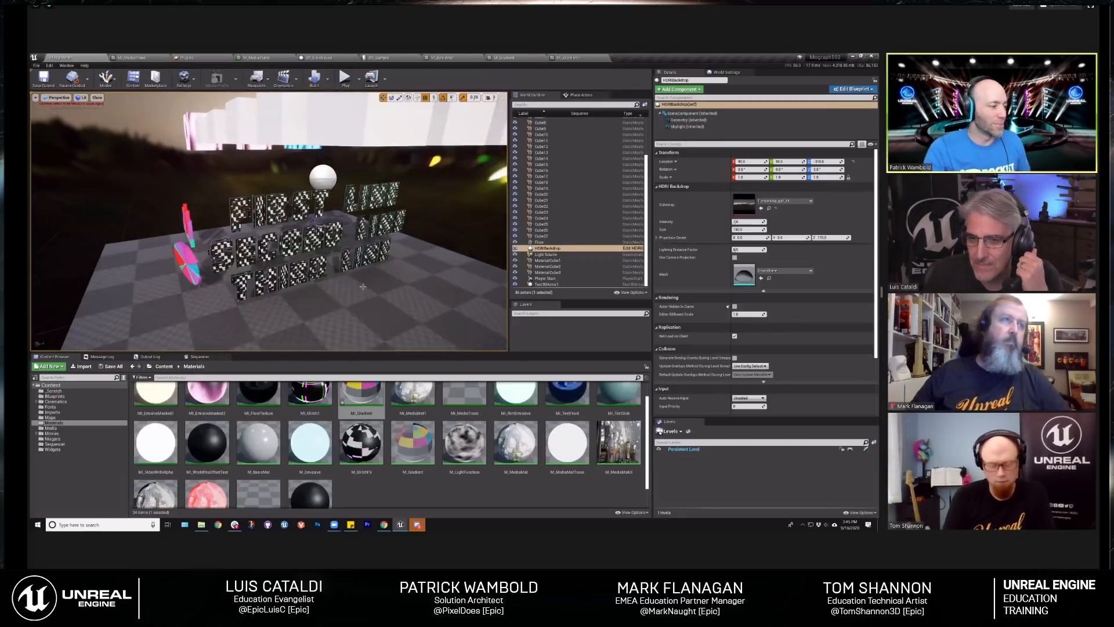
# Step: Place a basic Cube on the floor in front of the text and stretch it along Y to a scale of about 11.75
pyautogui.click(580, 95)
pyautogui.write('text')
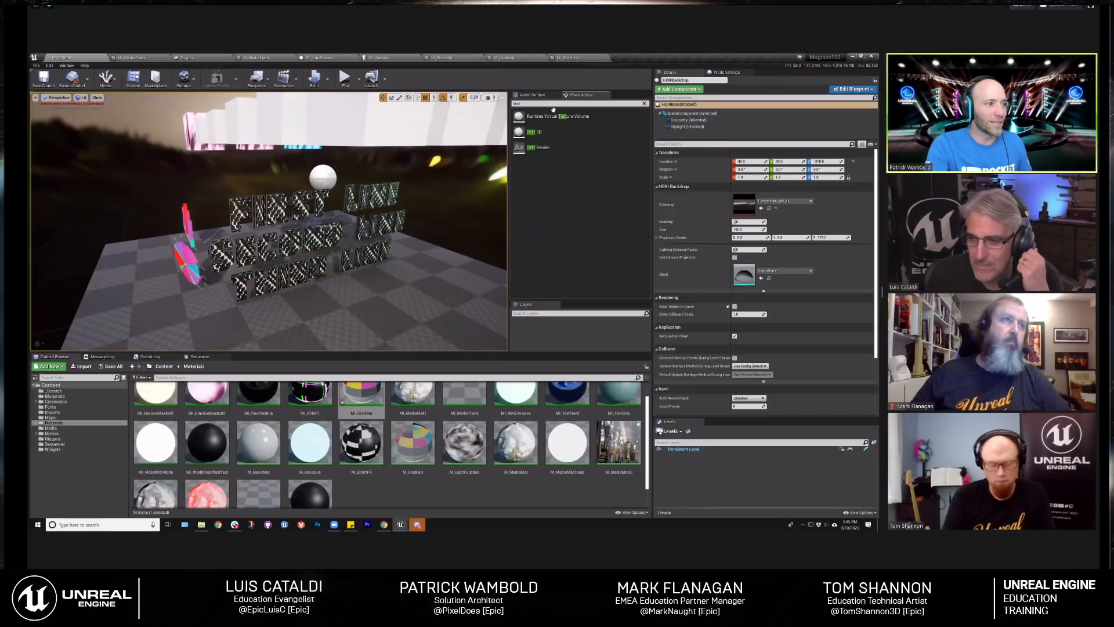
pyautogui.click(644, 104)
pyautogui.moveTo(572, 196); pyautogui.dragTo(291, 313)
pyautogui.press('r')
pyautogui.moveTo(299, 315); pyautogui.dragTo(354, 258)
pyautogui.scroll(-7, 354, 257)
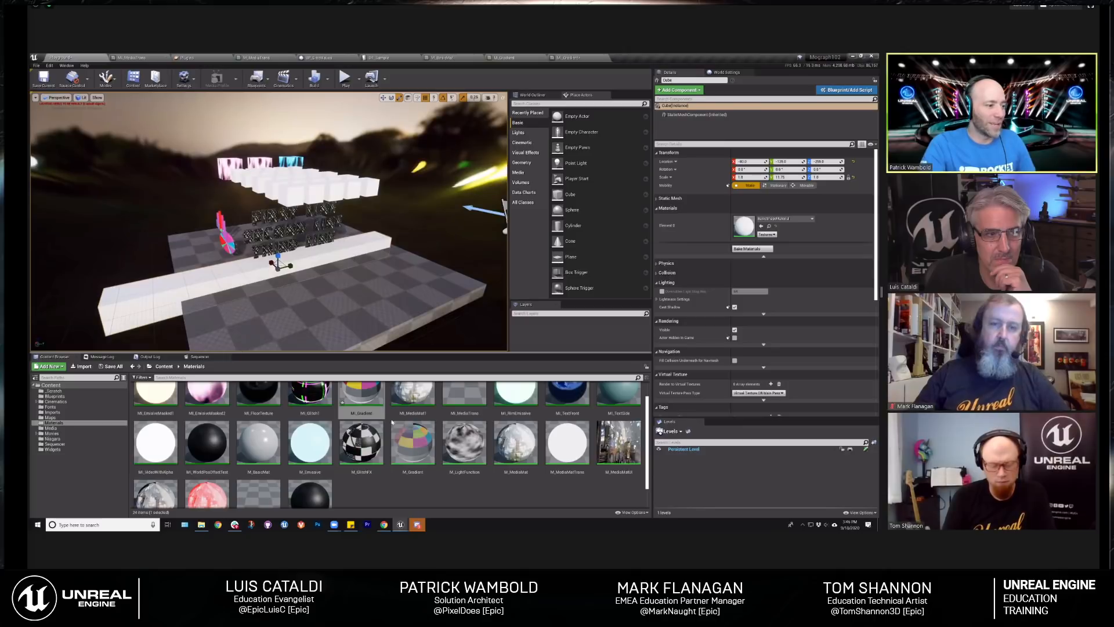
# Step: Apply the MI_Gradient material instance to the stretched cube and inspect how the texture stretches along it
pyautogui.moveTo(361, 399); pyautogui.dragTo(180, 283)
pyautogui.scroll(3, 290, 238)
pyautogui.moveTo(290, 238); pyautogui.dragTo(342, 229, button='right')
pyautogui.press('w')
pyautogui.press('w')
pyautogui.press('s')
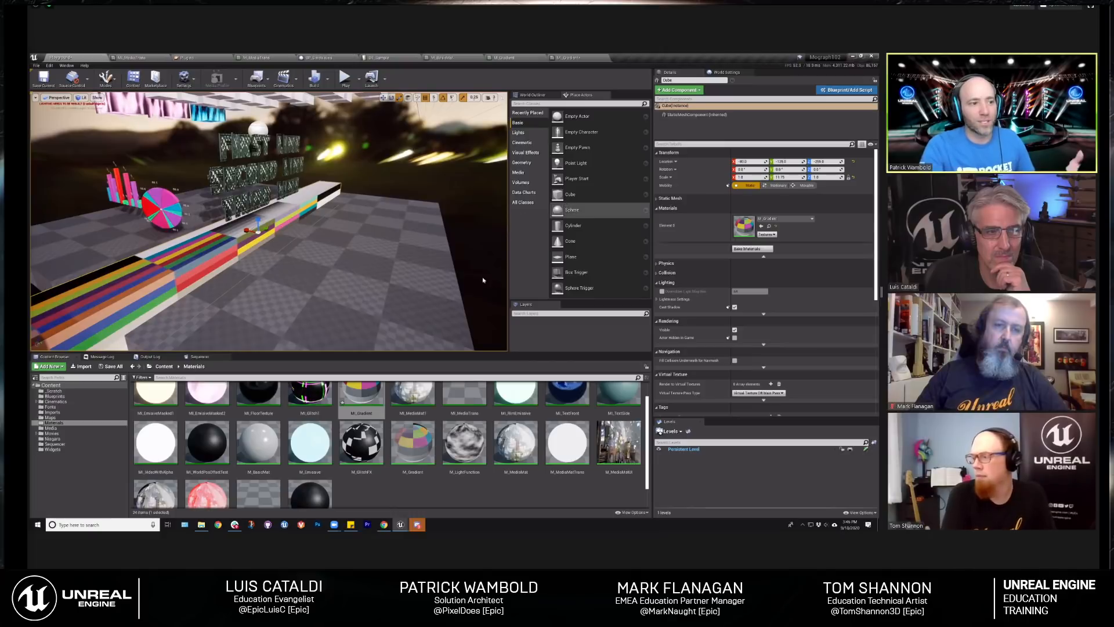
# Step: Raise the Power parameter of the MI_Gradient instance to strengthen the fade, and check it on the preview cube
pyautogui.doubleClick(362, 396)
pyautogui.moveTo(302, 316); pyautogui.dragTo(313, 279)
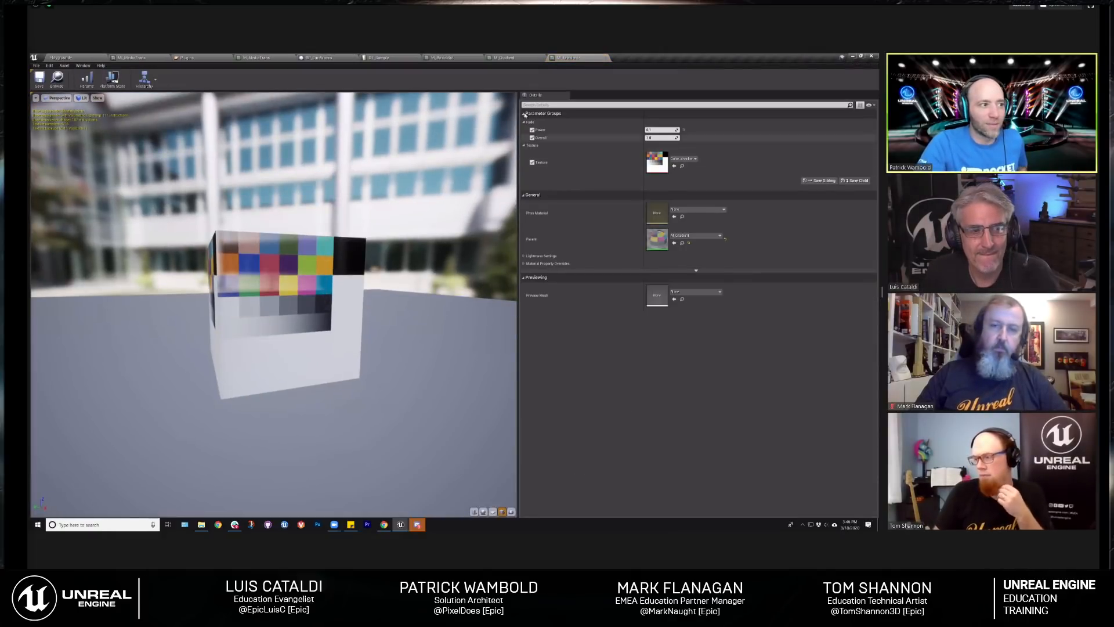
pyautogui.click(663, 130)
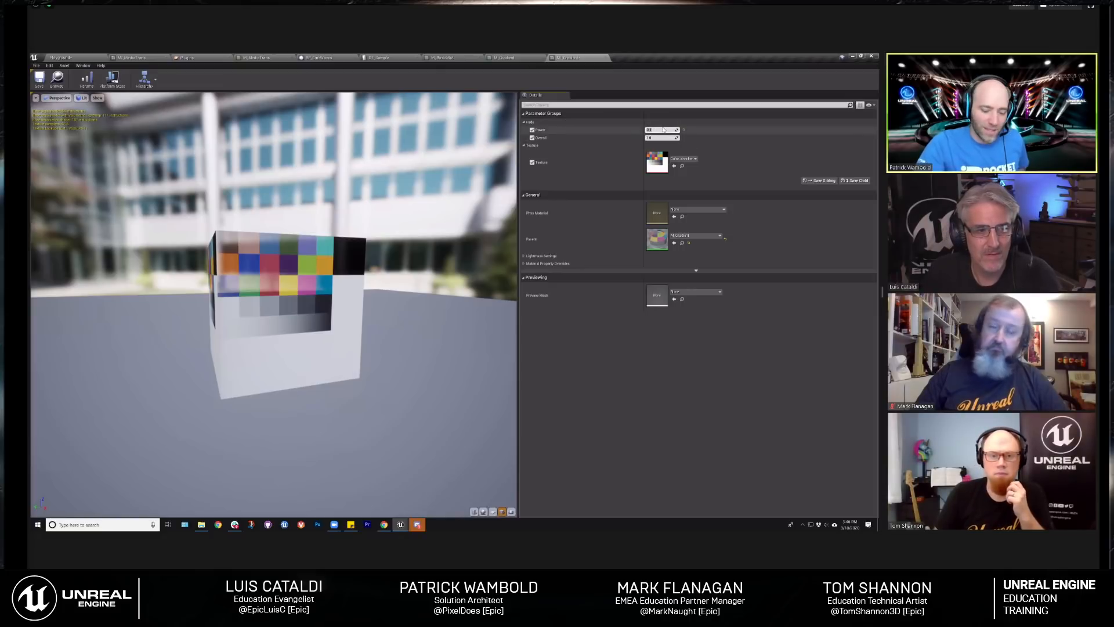
pyautogui.press('Return')
pyautogui.moveTo(380, 296); pyautogui.dragTo(363, 283)
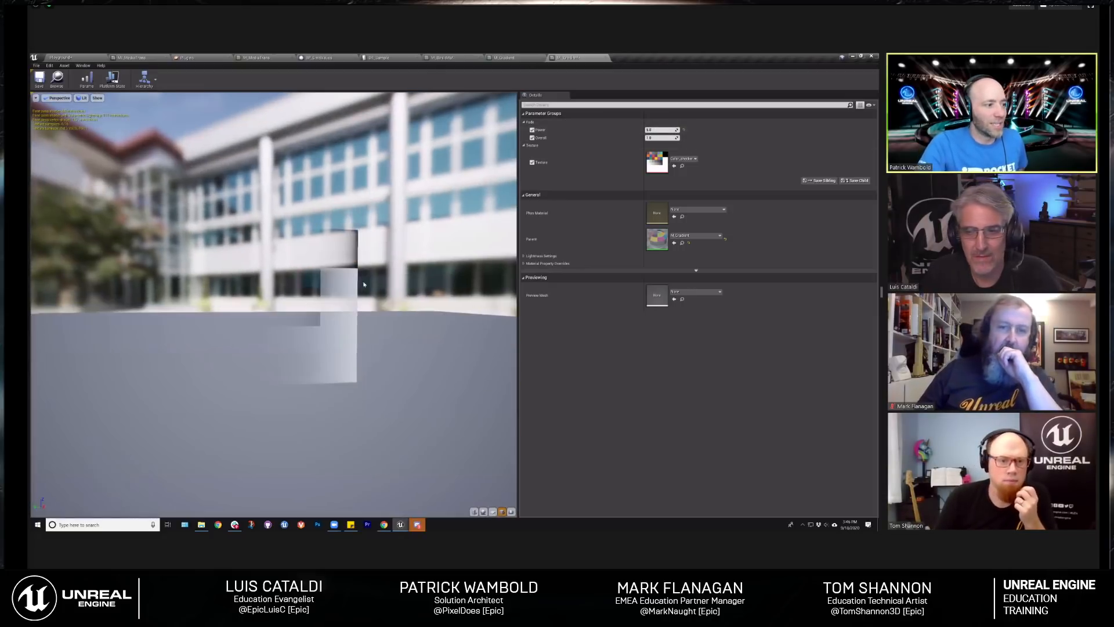
# Step: Return to the level, inspect the fade on the stretched cube from several positions, and delete the cube
pyautogui.click(76, 58)
pyautogui.moveTo(232, 156); pyautogui.dragTo(258, 185, button='right')
pyautogui.press('w')
pyautogui.press('a')
pyautogui.press('w')
pyautogui.press('q')
pyautogui.press('e')
pyautogui.press('s')
pyautogui.press('w')
pyautogui.moveTo(326, 215); pyautogui.dragTo(280, 208)
pyautogui.moveTo(359, 216); pyautogui.dragTo(415, 218, button='right')
pyautogui.press('s')
pyautogui.press('w')
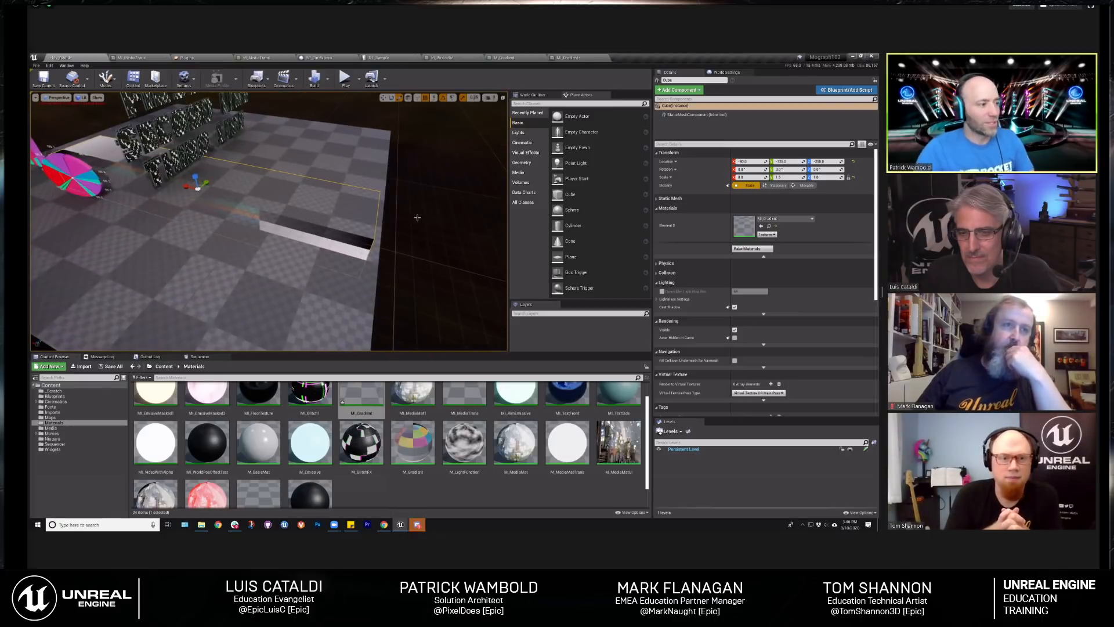
pyautogui.press('Delete')
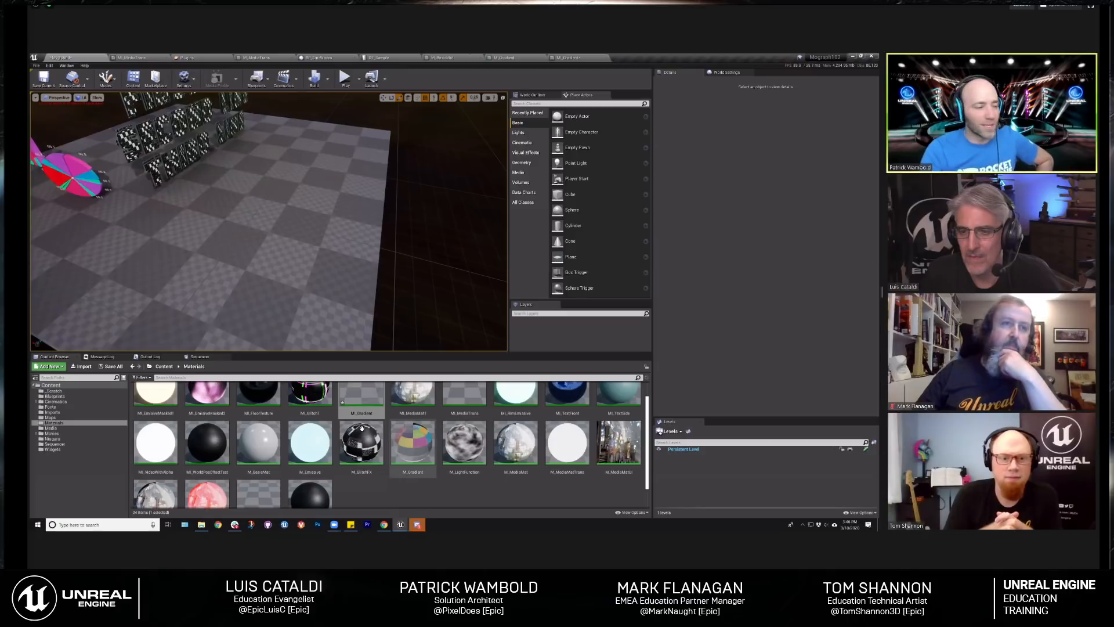
# Step: Examine the M_Gradient material's node network that drives the opacity fade, from the texture coordinates to the clamp
pyautogui.doubleClick(361, 395)
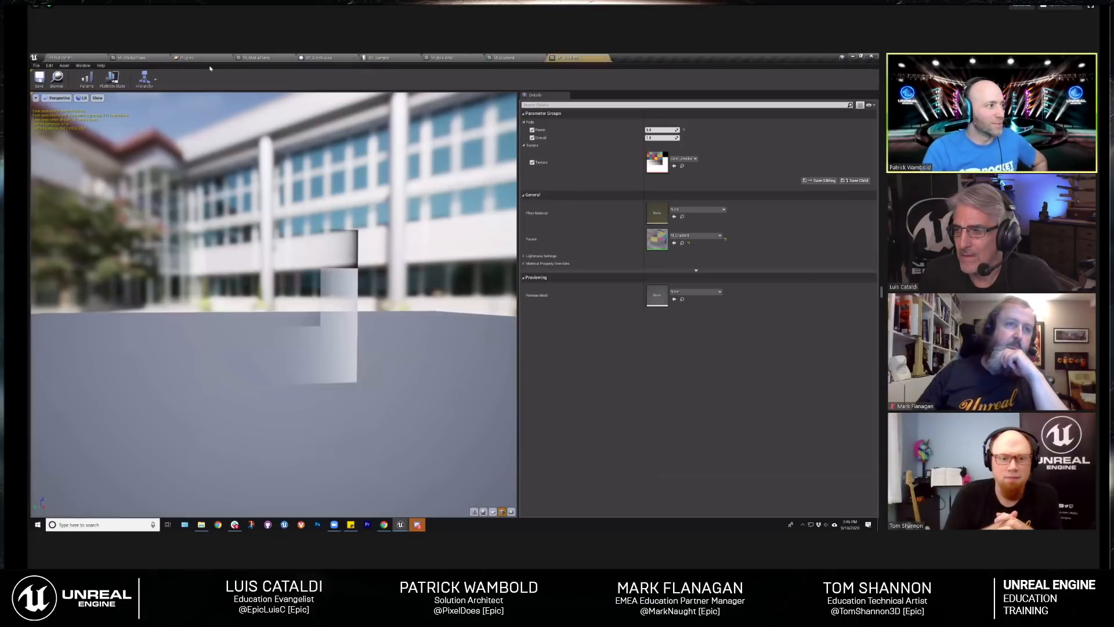
pyautogui.click(504, 58)
pyautogui.scroll(-2, 471, 202)
pyautogui.moveTo(473, 202); pyautogui.dragTo(476, 208, button='right')
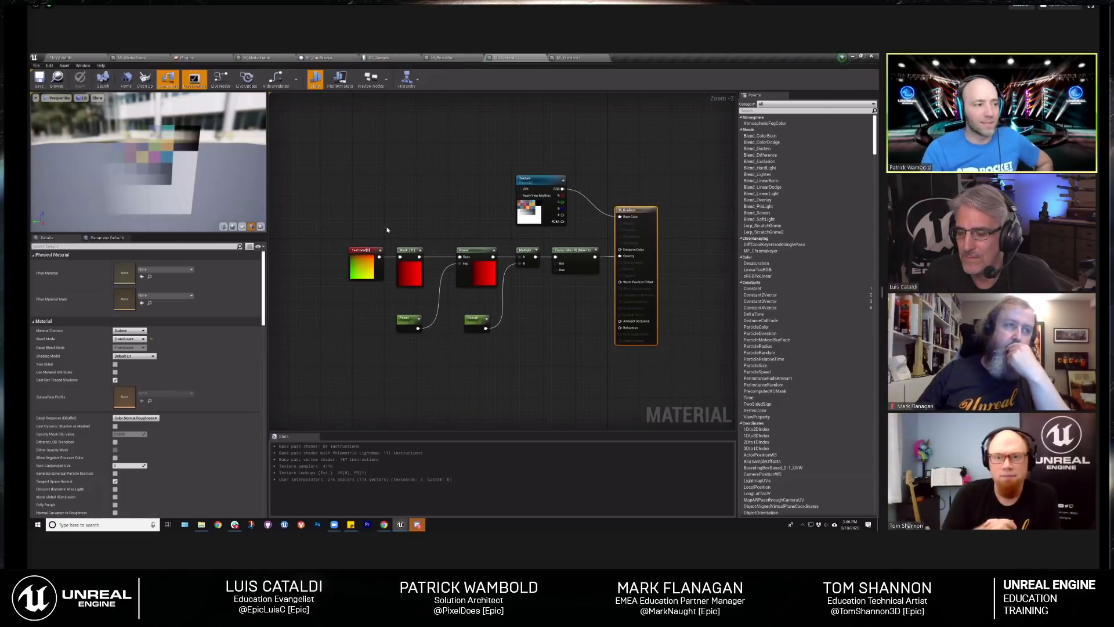
pyautogui.moveTo(332, 176); pyautogui.dragTo(615, 376)
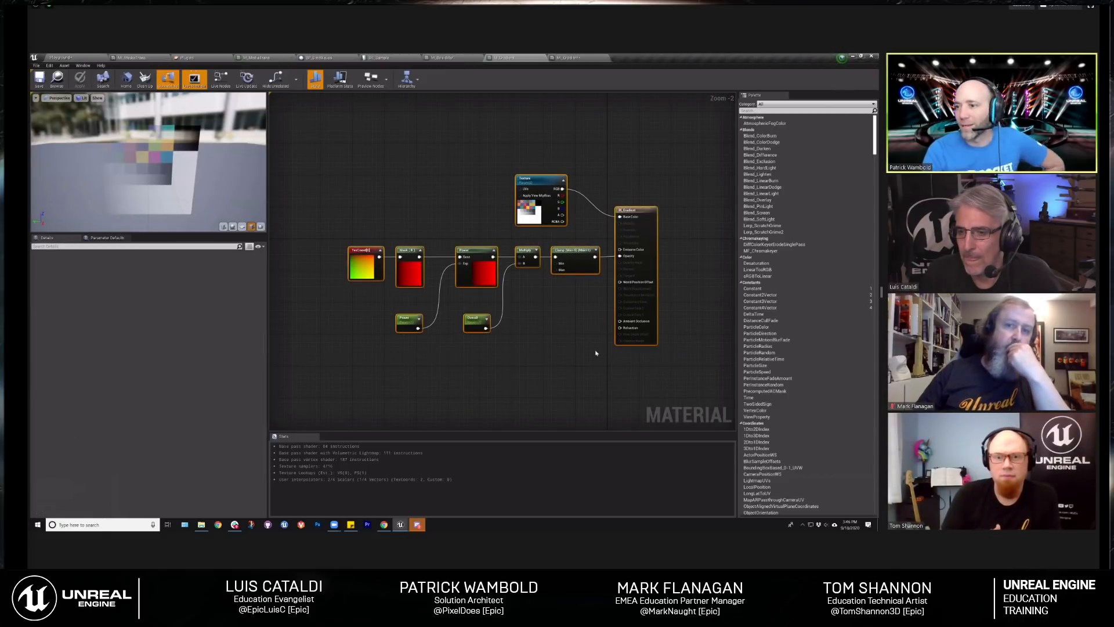
pyautogui.click(451, 207)
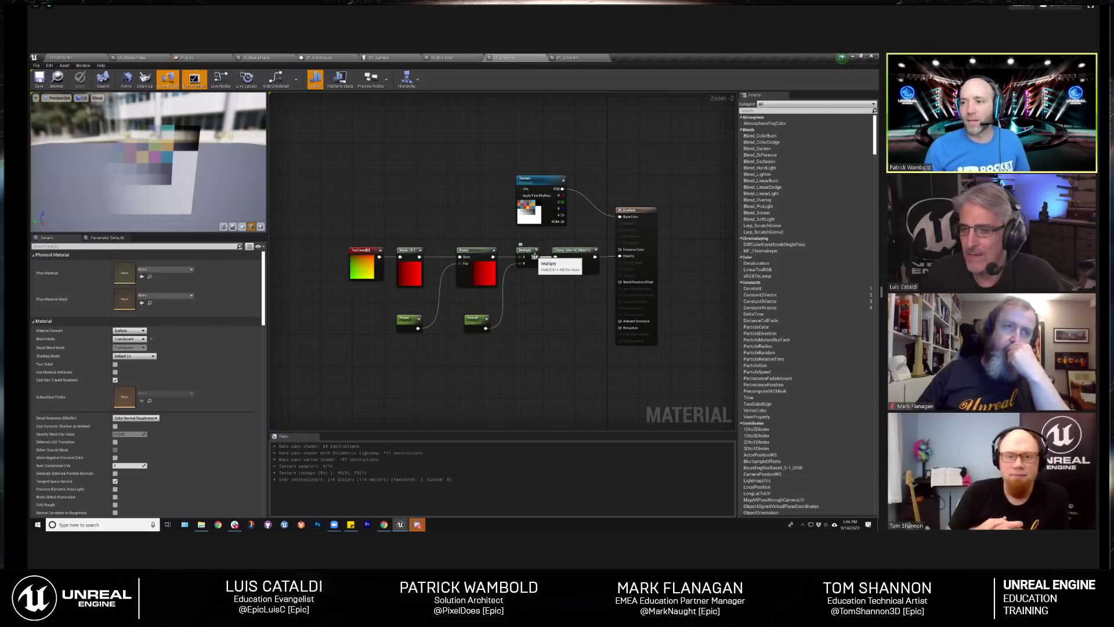
pyautogui.moveTo(336, 152); pyautogui.dragTo(602, 340)
pyautogui.click(366, 123)
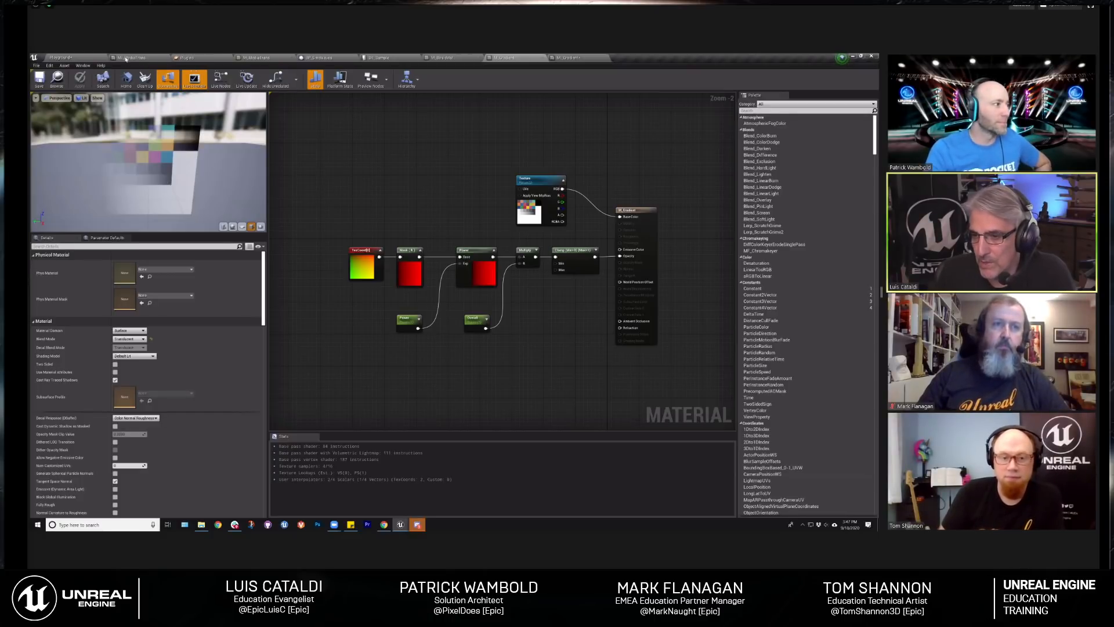
# Step: Return to the level, save it, and bring the 3D text into view
pyautogui.click(62, 57)
pyautogui.click(43, 78)
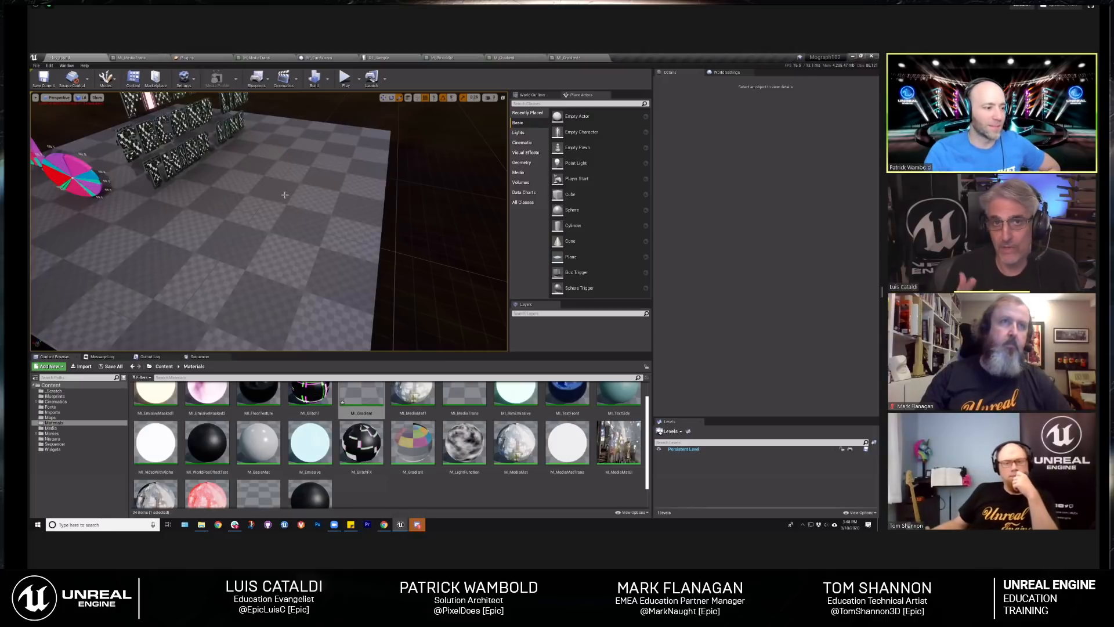
pyautogui.moveTo(285, 195); pyautogui.dragTo(227, 143, button='right')
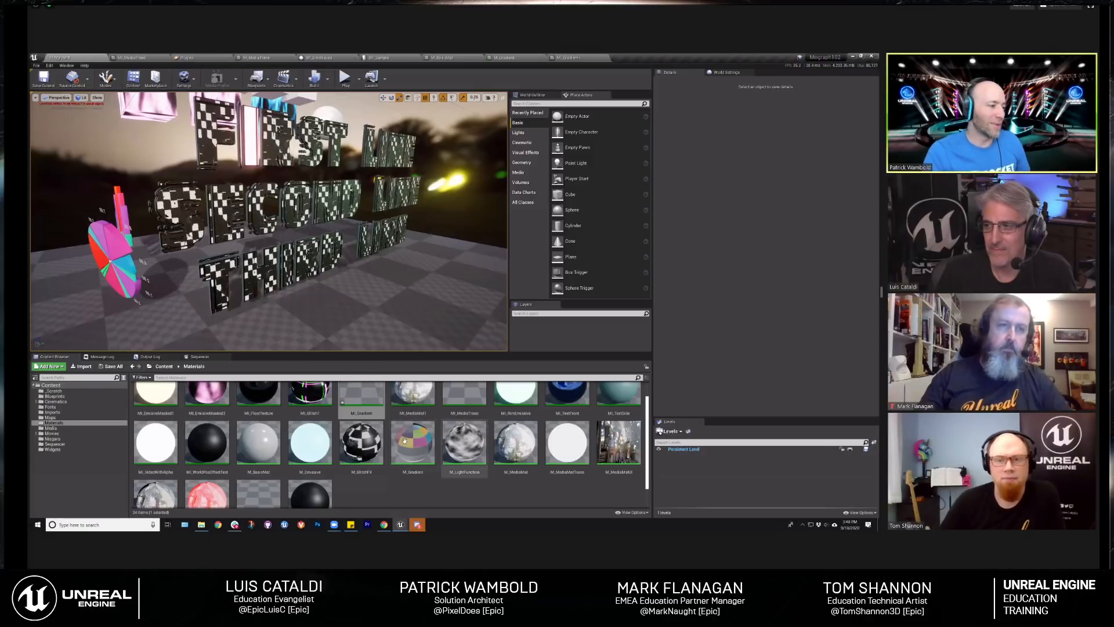
# Step: Reopen the MI_Gradient instance, switch to the M_Gradient material and add a LinearGradient node to its graph
pyautogui.scroll(1, 413, 421)
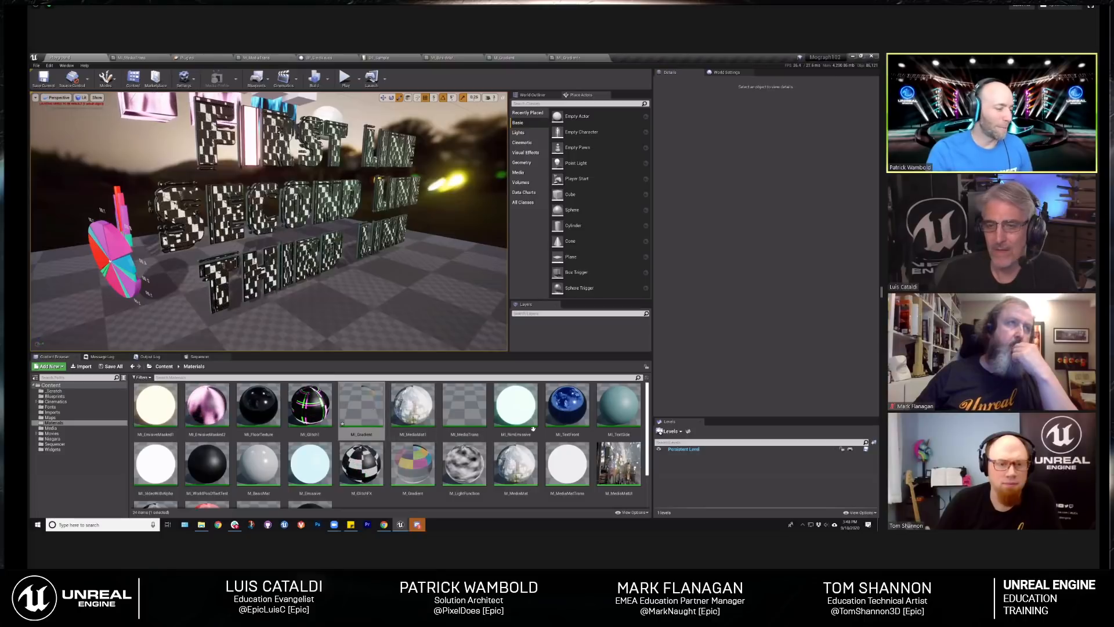
pyautogui.click(360, 412)
pyautogui.doubleClick(359, 413)
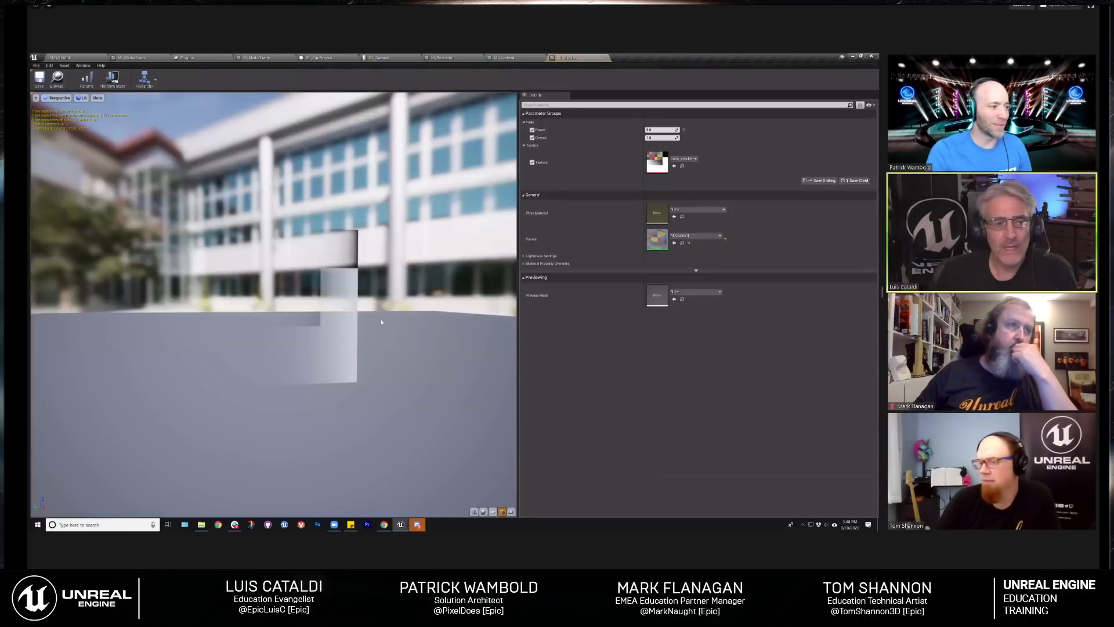
pyautogui.click(498, 58)
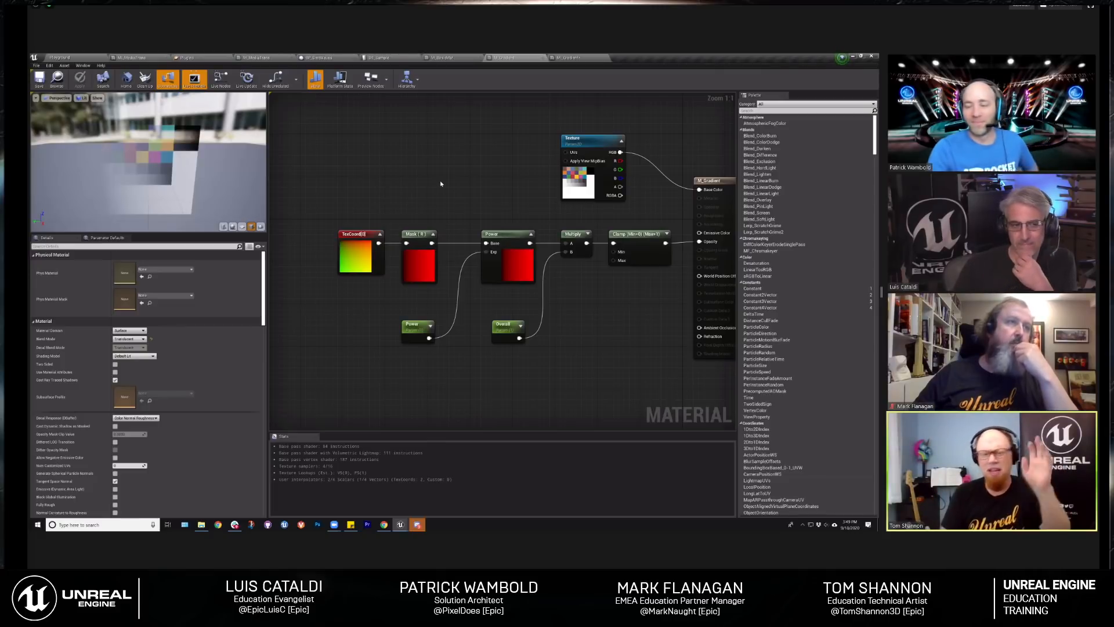
pyautogui.rightClick(422, 176)
pyautogui.write('linear')
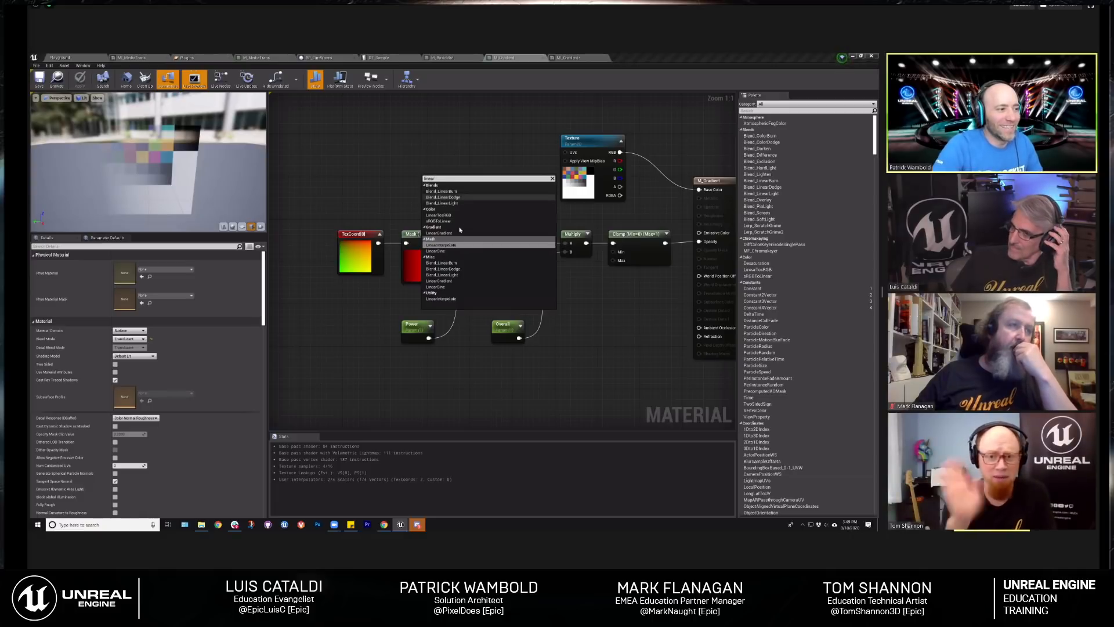
pyautogui.click(459, 281)
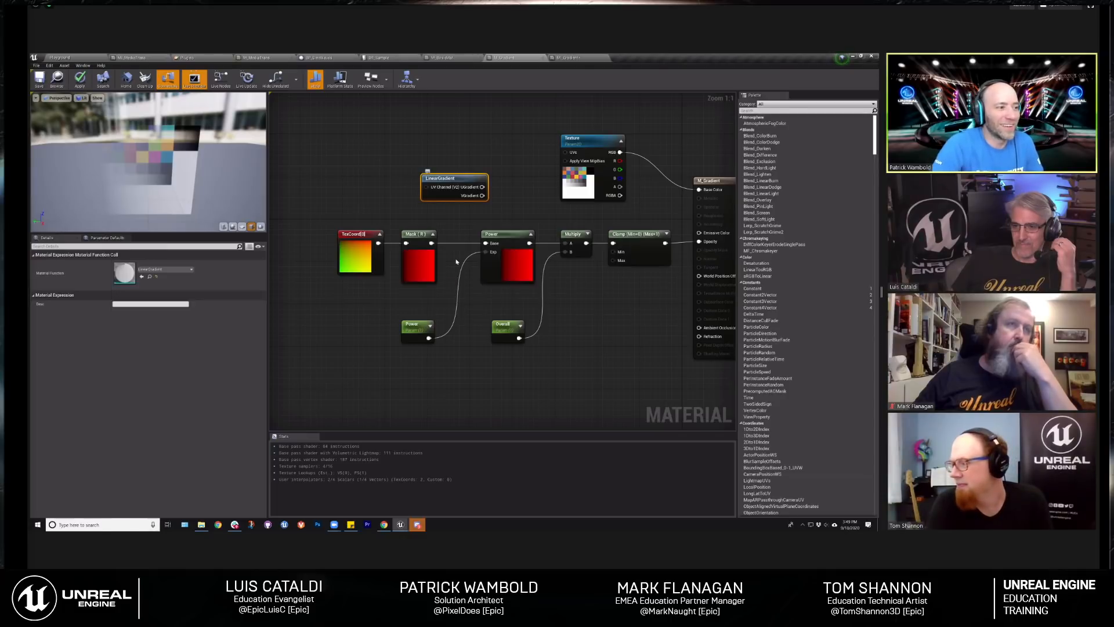
# Step: Look inside the LinearGradient function, return to the M_Gradient graph and delete the LinearGradient node
pyautogui.doubleClick(458, 180)
pyautogui.moveTo(420, 149); pyautogui.dragTo(517, 180, button='right')
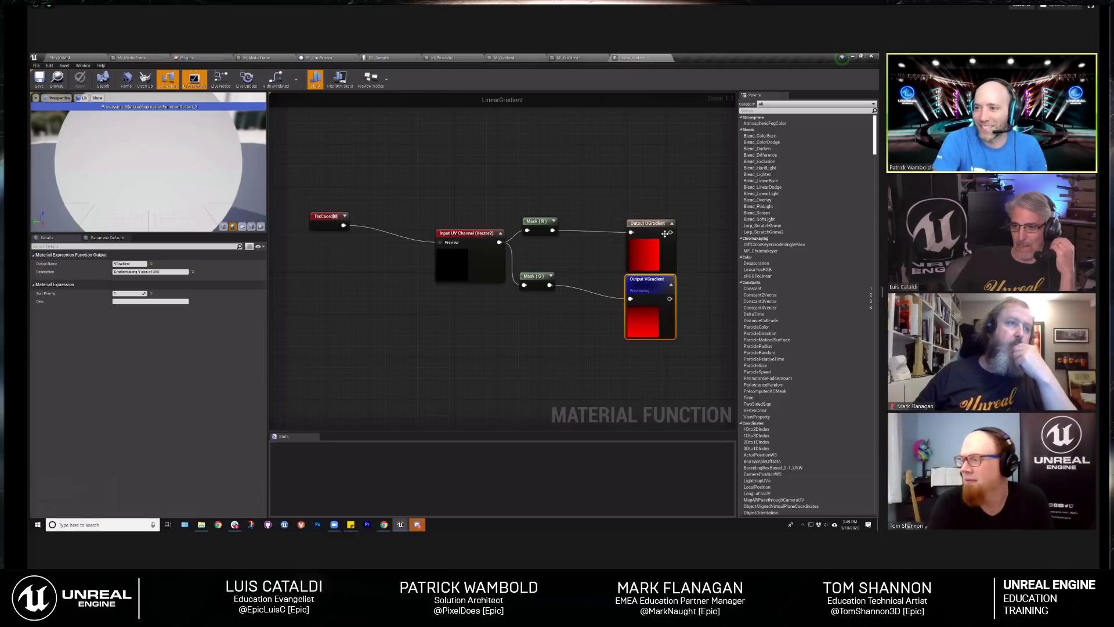
pyautogui.click(670, 61)
pyautogui.click(503, 58)
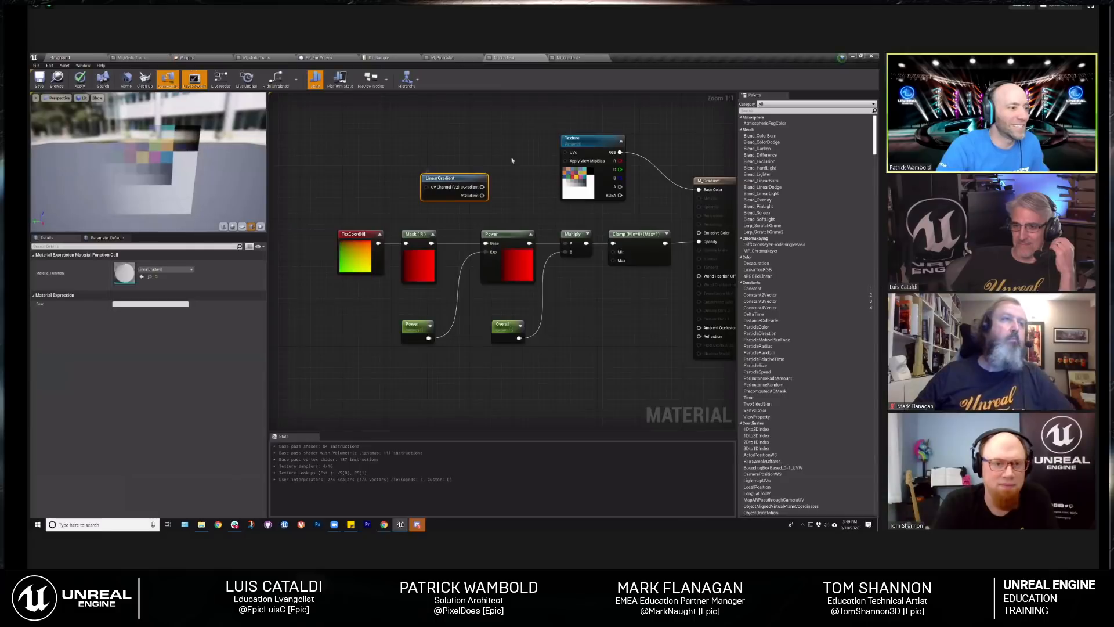
pyautogui.moveTo(454, 175); pyautogui.dragTo(425, 189, button='right')
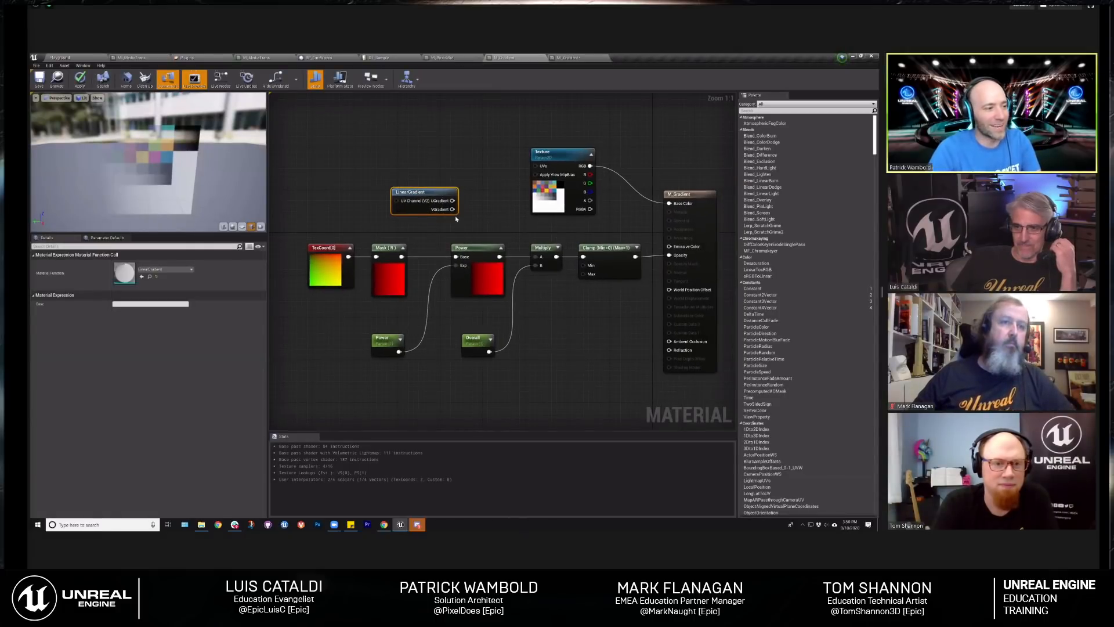
pyautogui.press('Delete')
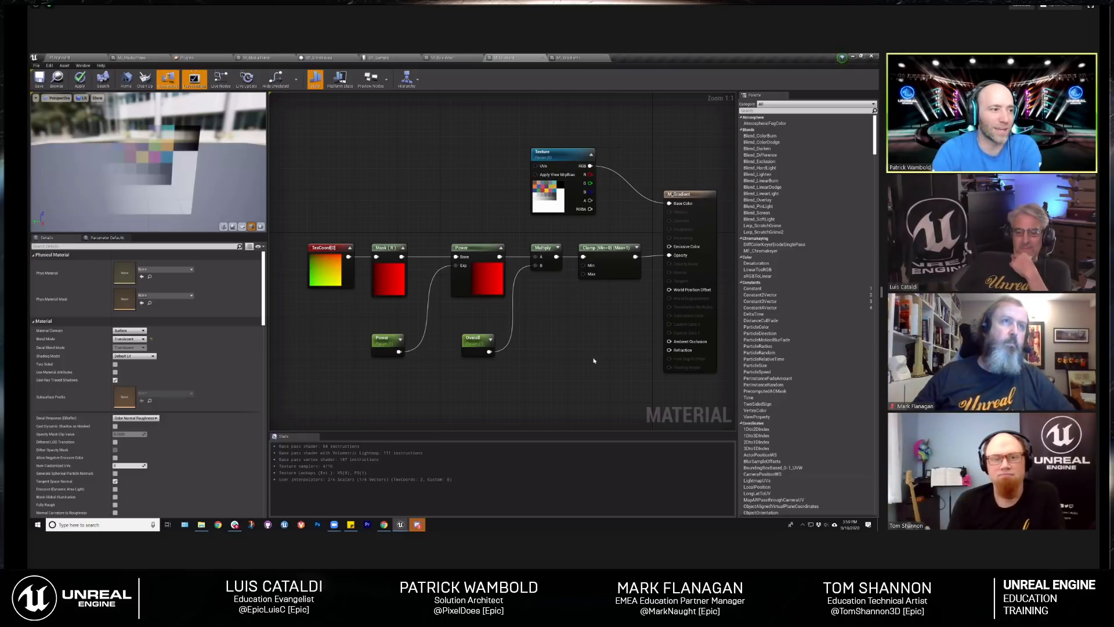
pyautogui.moveTo(641, 224); pyautogui.dragTo(521, 256, button='right')
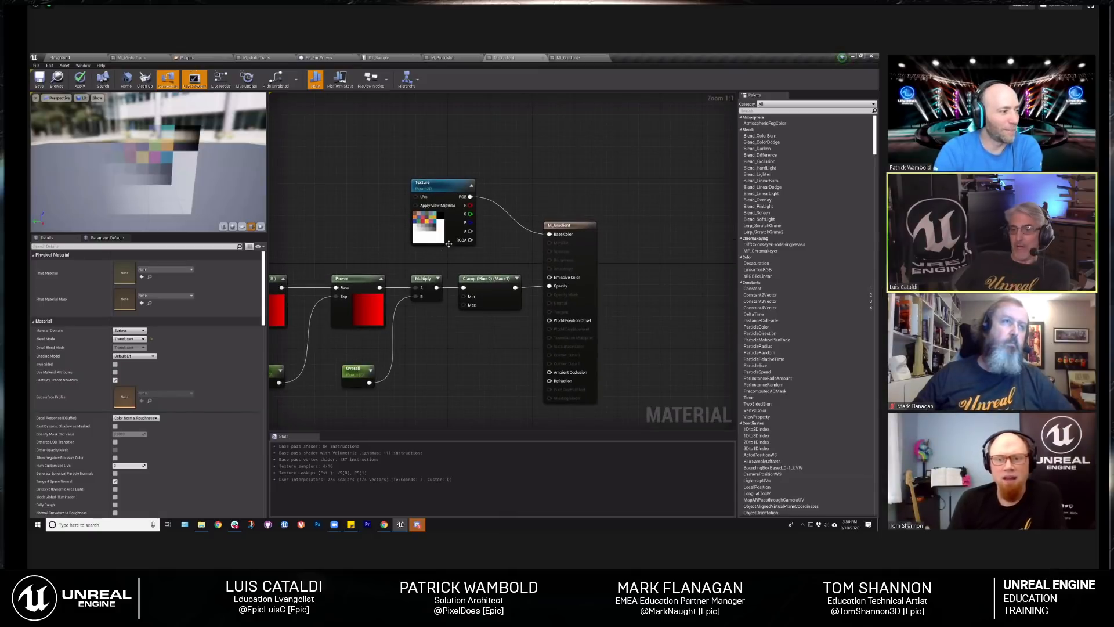
pyautogui.moveTo(566, 154); pyautogui.dragTo(580, 210, button='right')
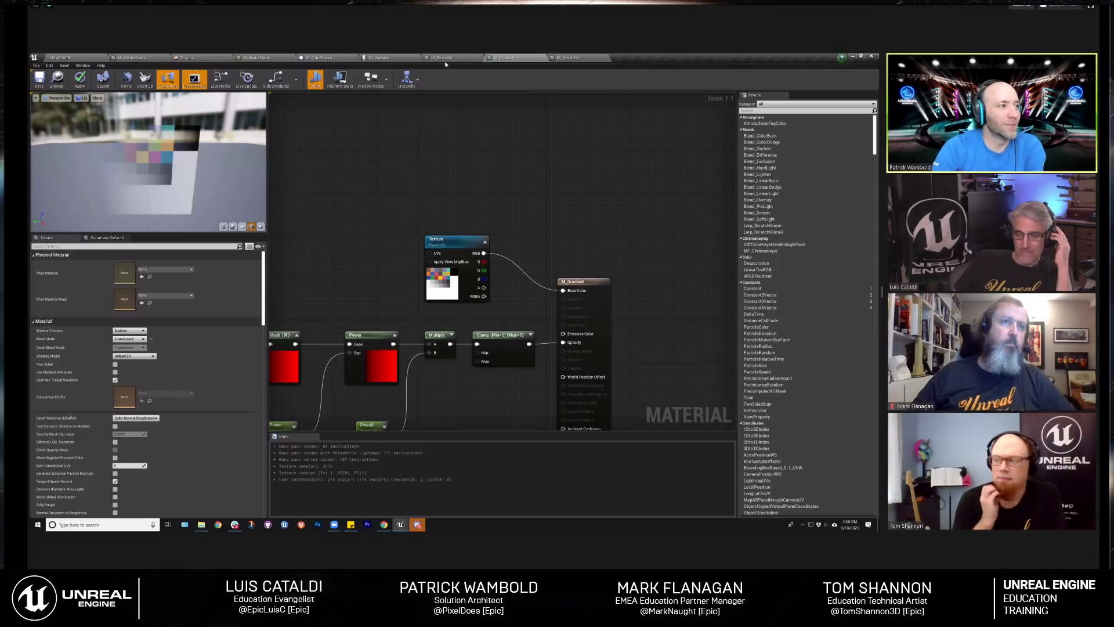
pyautogui.click(571, 58)
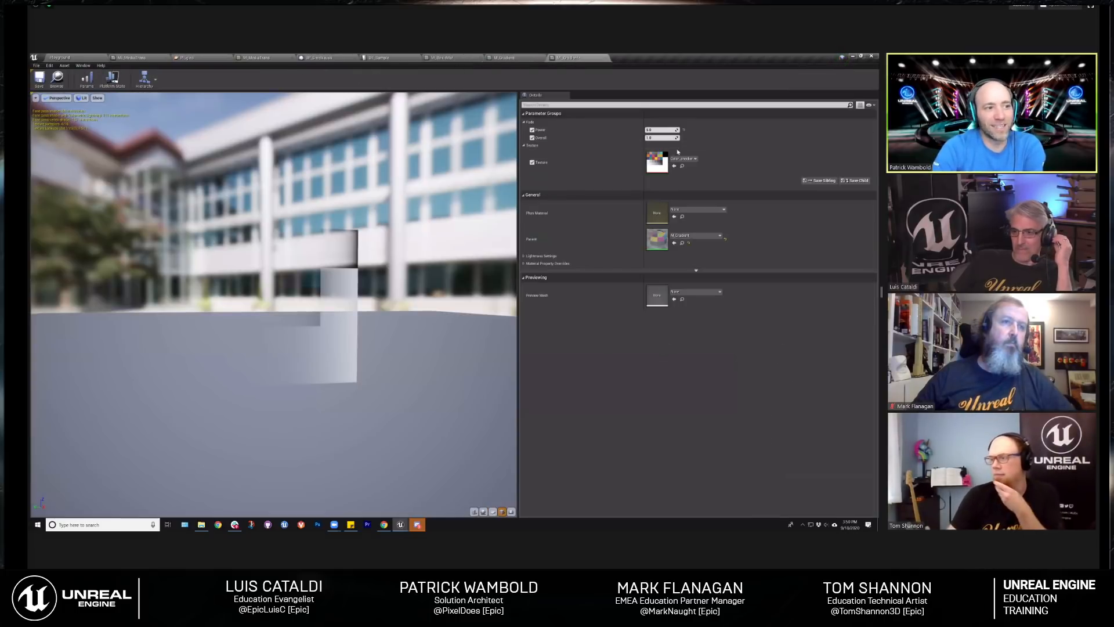
pyautogui.click(506, 58)
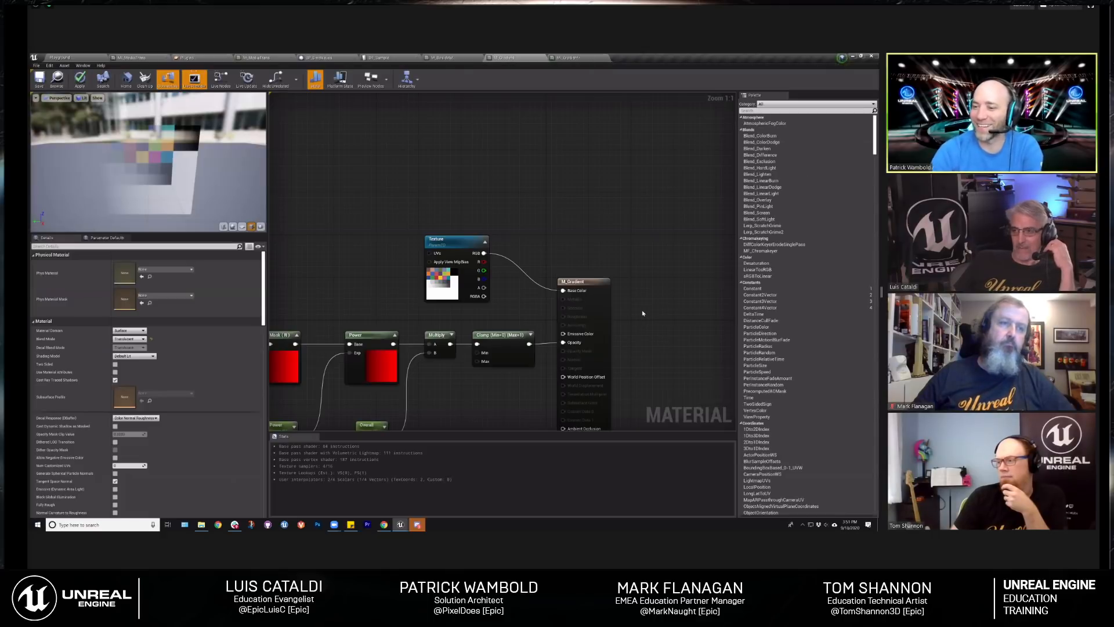
# Step: Add a ScaleUVsByCenter node to the M_Gradient graph and place it just above the Texture node
pyautogui.moveTo(566, 241); pyautogui.dragTo(626, 242, button='right')
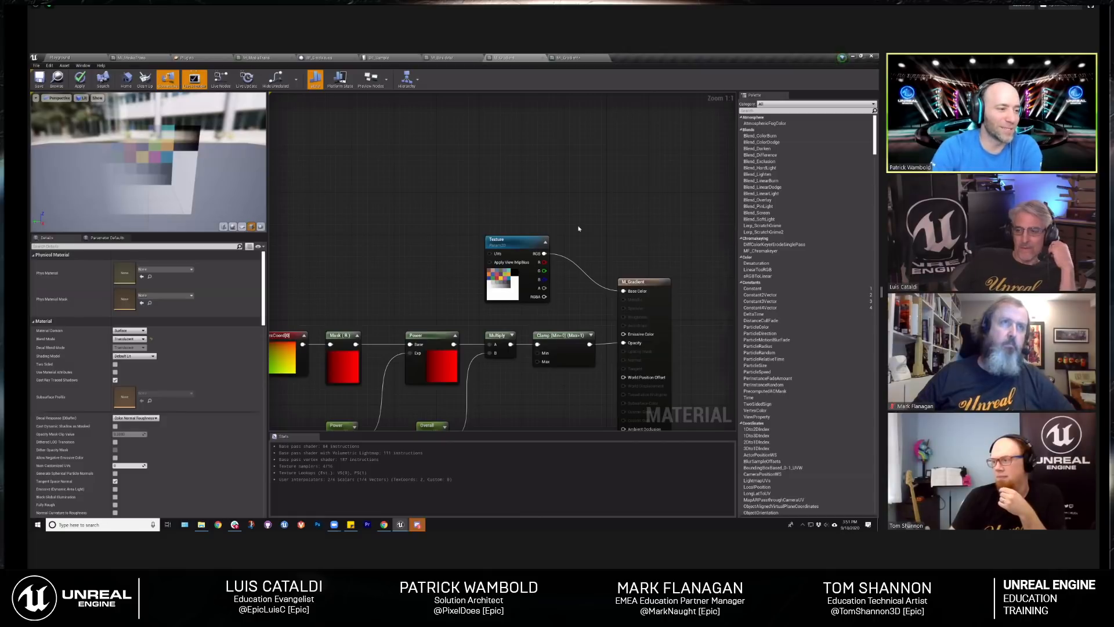
pyautogui.moveTo(550, 198); pyautogui.dragTo(478, 170, button='right')
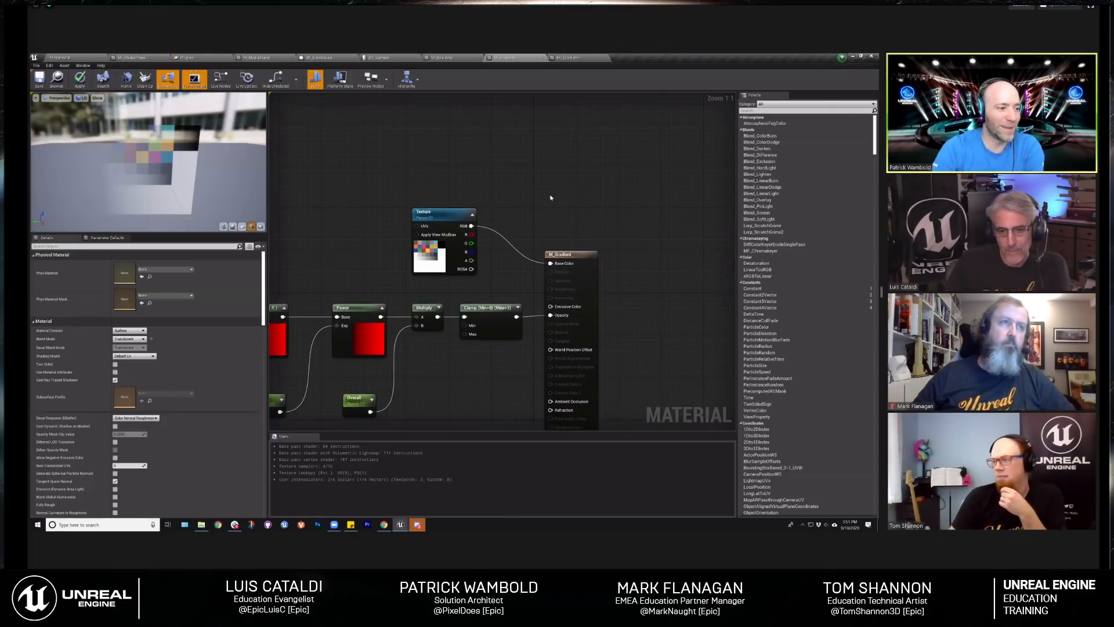
pyautogui.rightClick(435, 149)
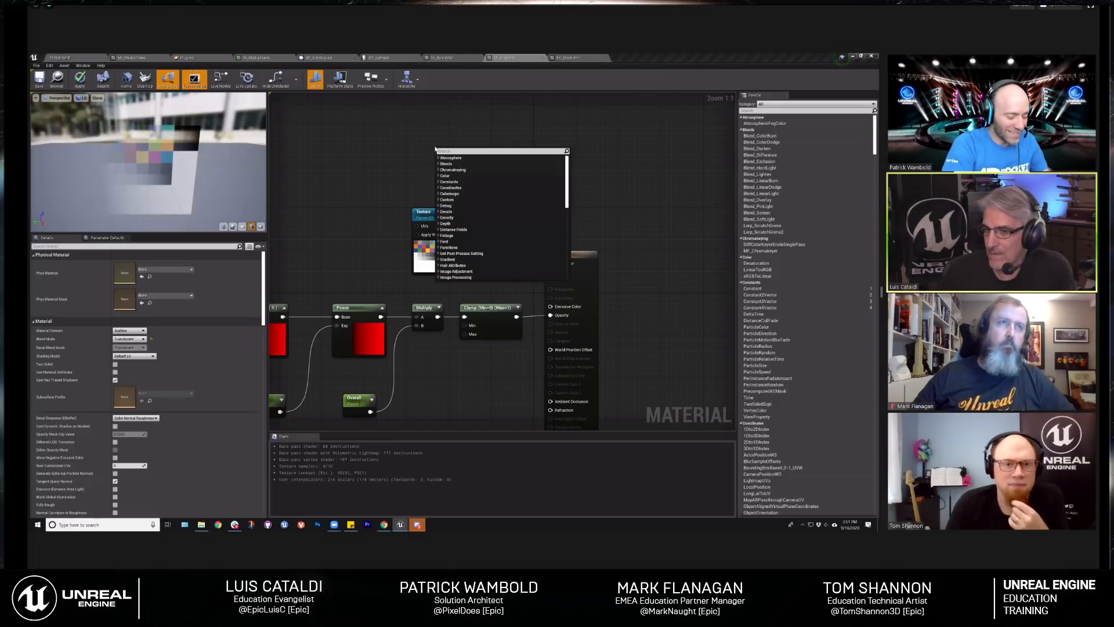
pyautogui.write('scale')
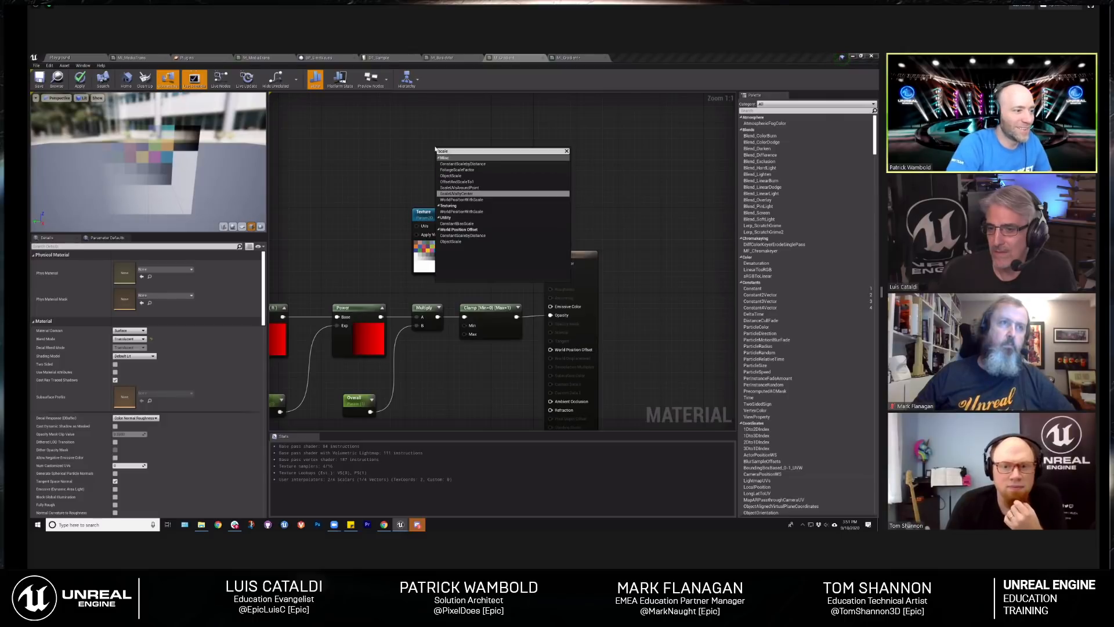
pyautogui.write('f')
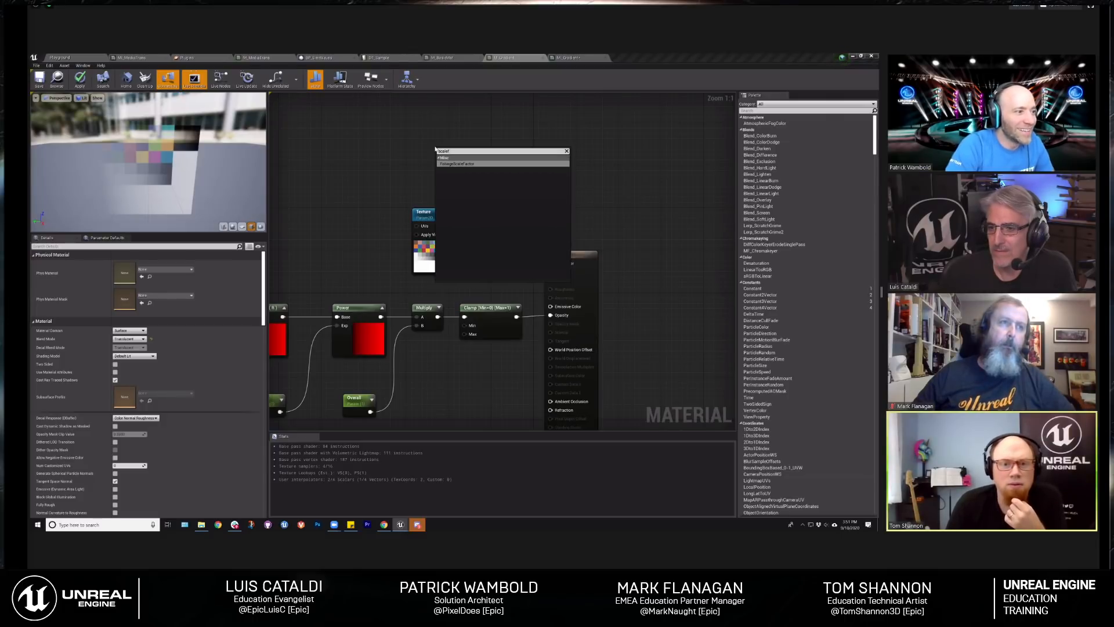
pyautogui.press('BackSpace')
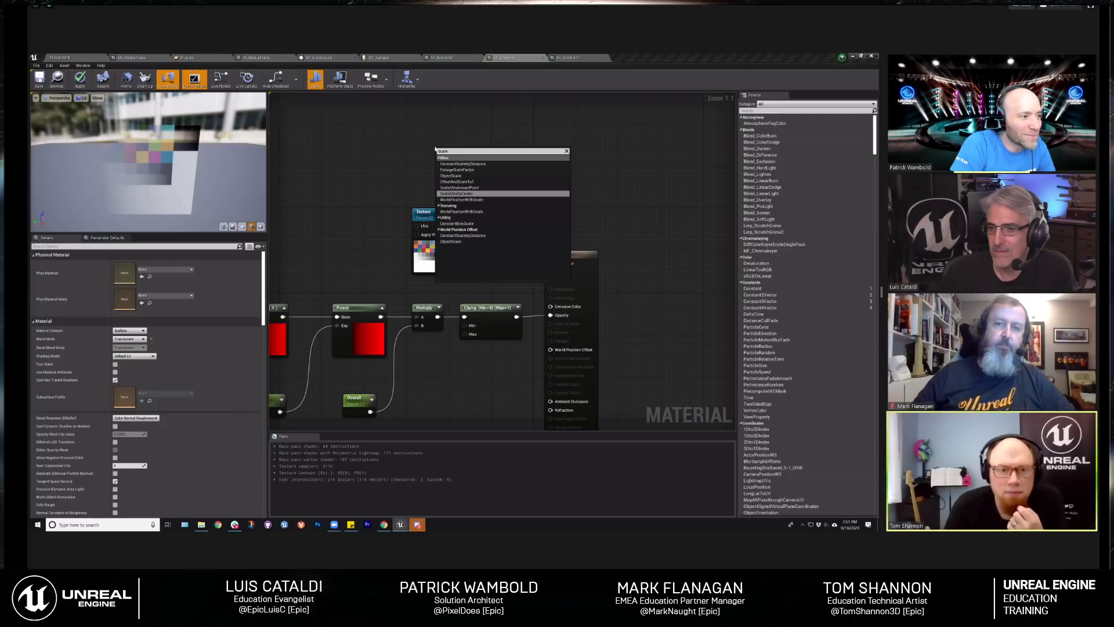
pyautogui.click(465, 196)
pyautogui.moveTo(460, 151); pyautogui.dragTo(386, 174)
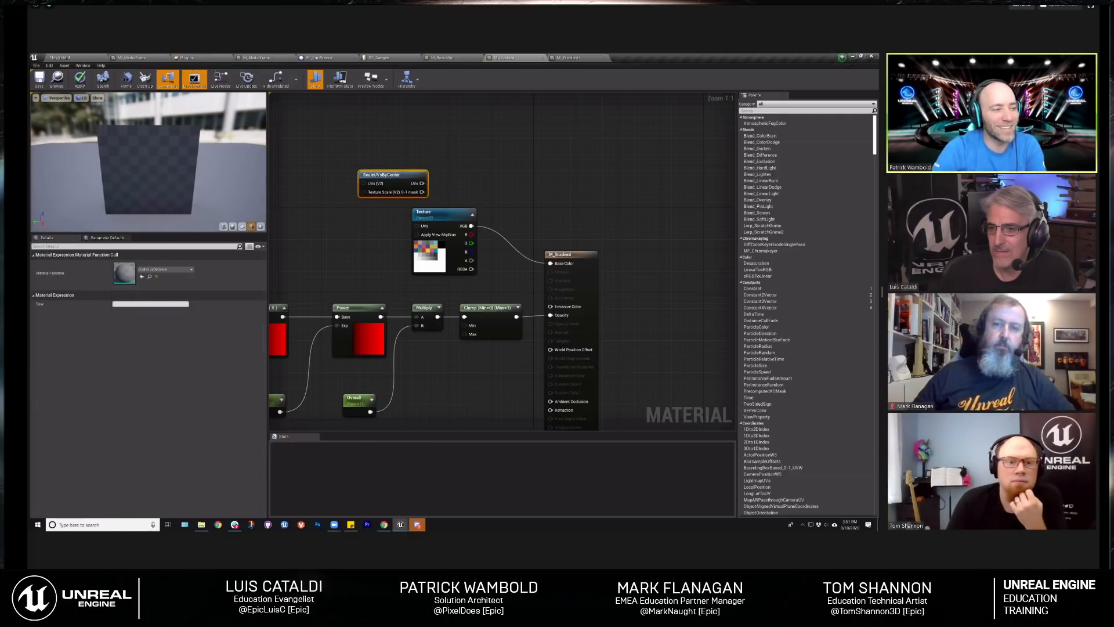
pyautogui.moveTo(459, 174); pyautogui.dragTo(529, 189, button='right')
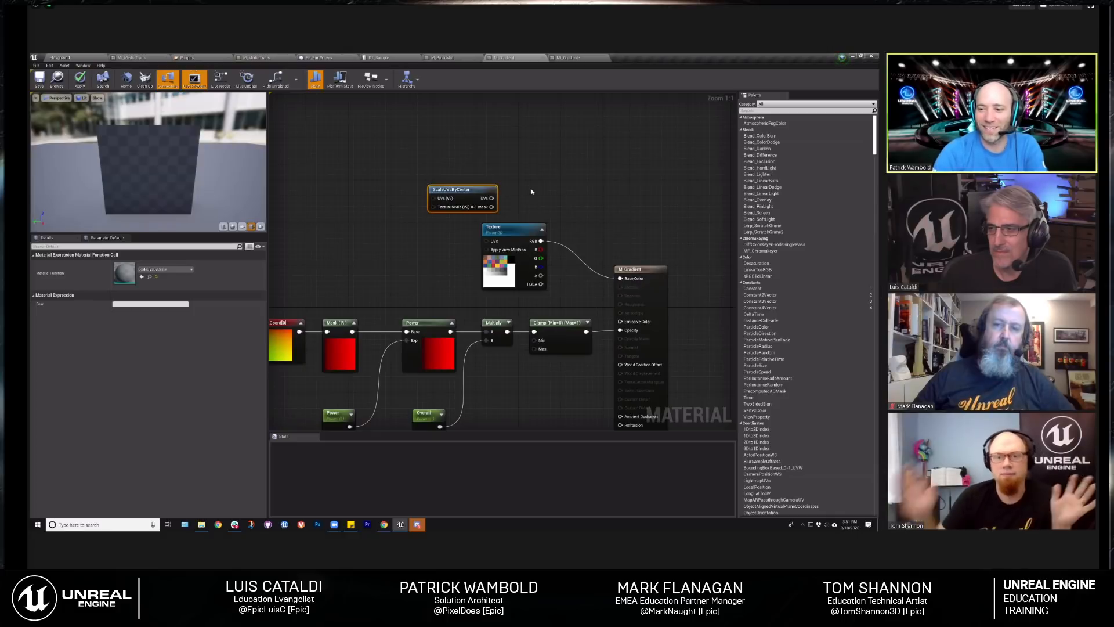
pyautogui.moveTo(587, 209); pyautogui.dragTo(610, 232, button='right')
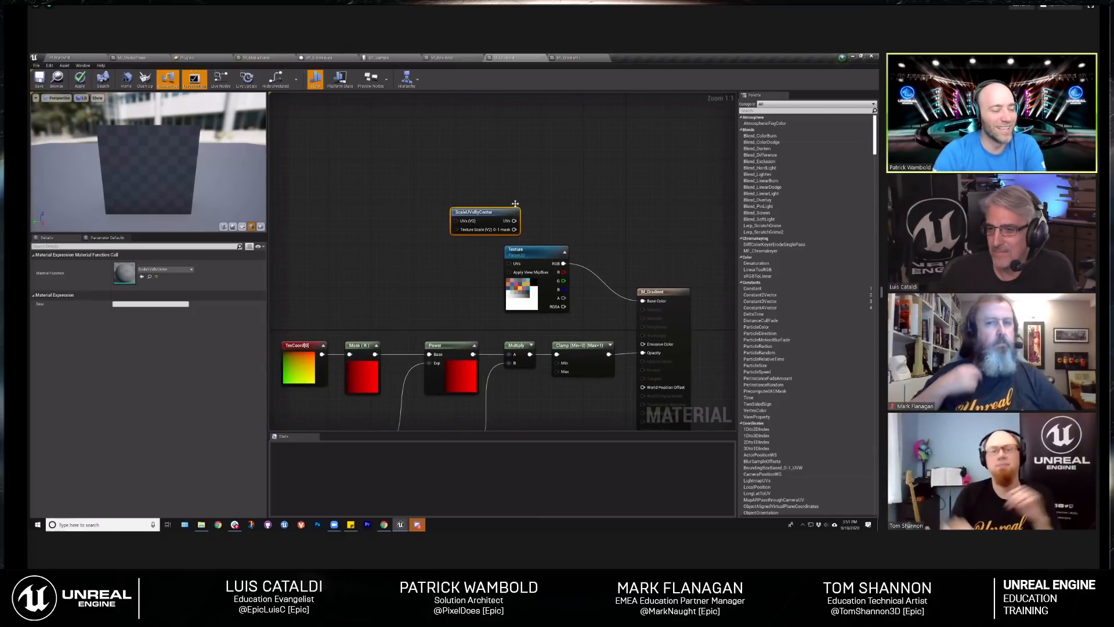
pyautogui.moveTo(496, 213); pyautogui.dragTo(517, 203)
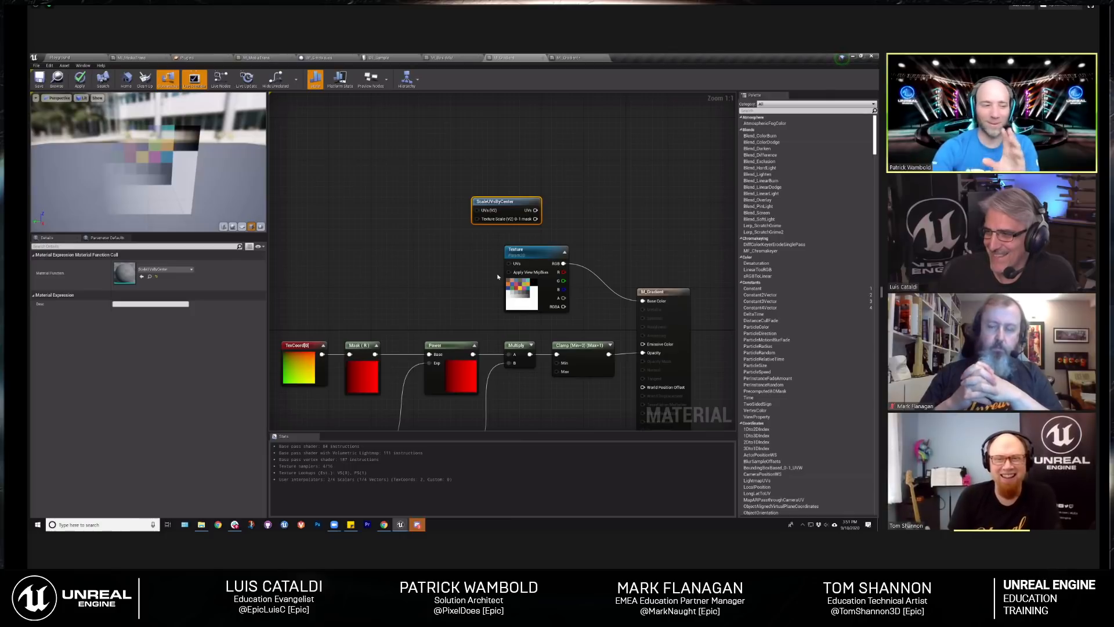
# Step: Place the ScaleUVsByCenter node just before the Texture node and break the wire into the material's Opacity input
pyautogui.moveTo(563, 212); pyautogui.dragTo(509, 175, button='right')
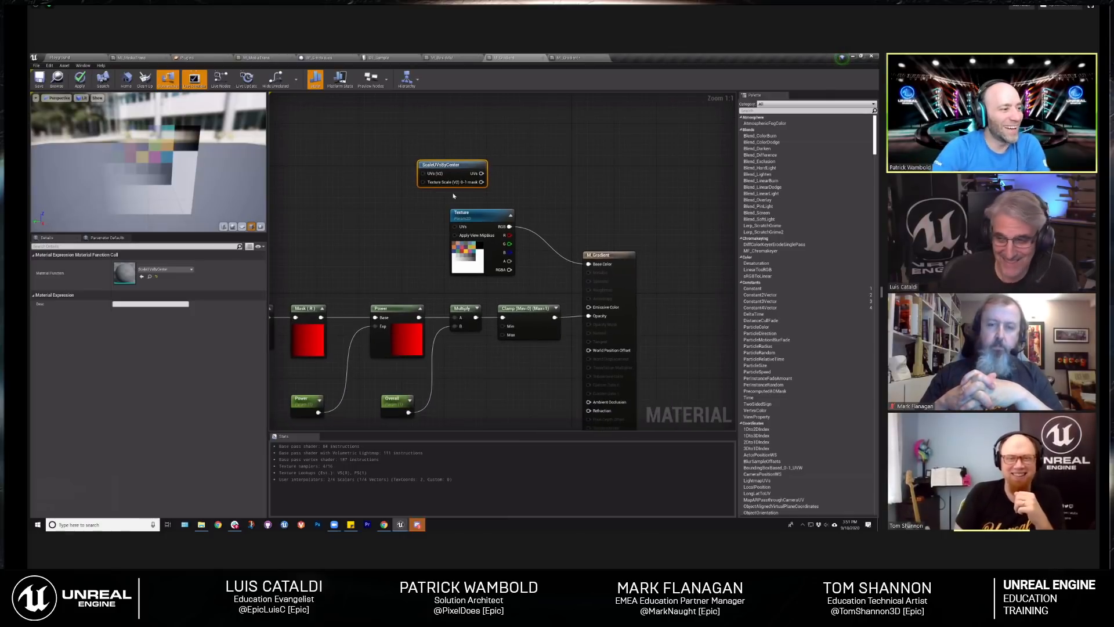
pyautogui.moveTo(450, 165); pyautogui.dragTo(400, 222)
pyautogui.moveTo(485, 183); pyautogui.dragTo(536, 178, button='right')
pyautogui.keyDown('alt'); pyautogui.click(640, 312); pyautogui.keyUp('alt')
pyautogui.moveTo(455, 217); pyautogui.dragTo(455, 212)
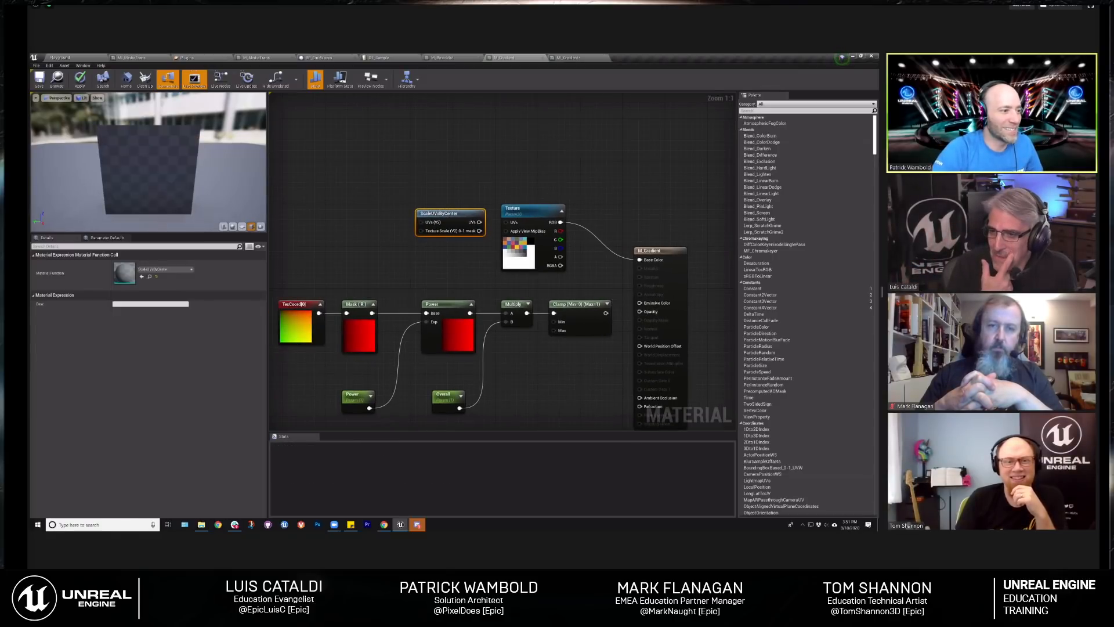
# Step: Wire ScaleUVsByCenter into the Texture node's UVs input and the TexCoord output into ScaleUVsByCenter's UVs input
pyautogui.moveTo(532, 227); pyautogui.dragTo(583, 232, button='right')
pyautogui.moveTo(530, 228); pyautogui.dragTo(558, 228)
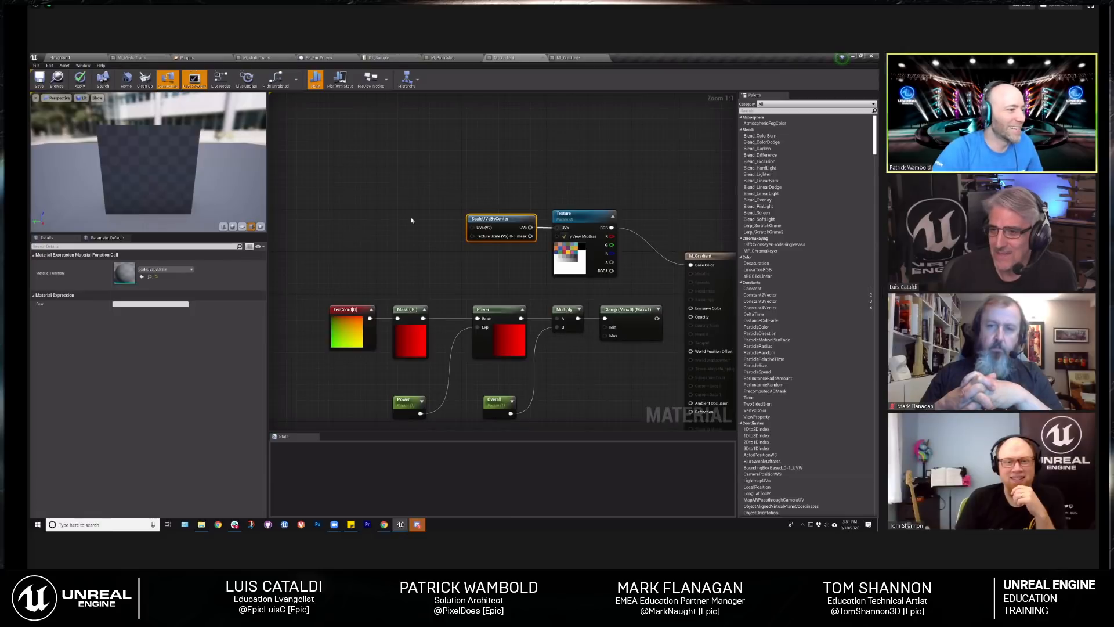
pyautogui.moveTo(439, 311); pyautogui.dragTo(501, 314, button='right')
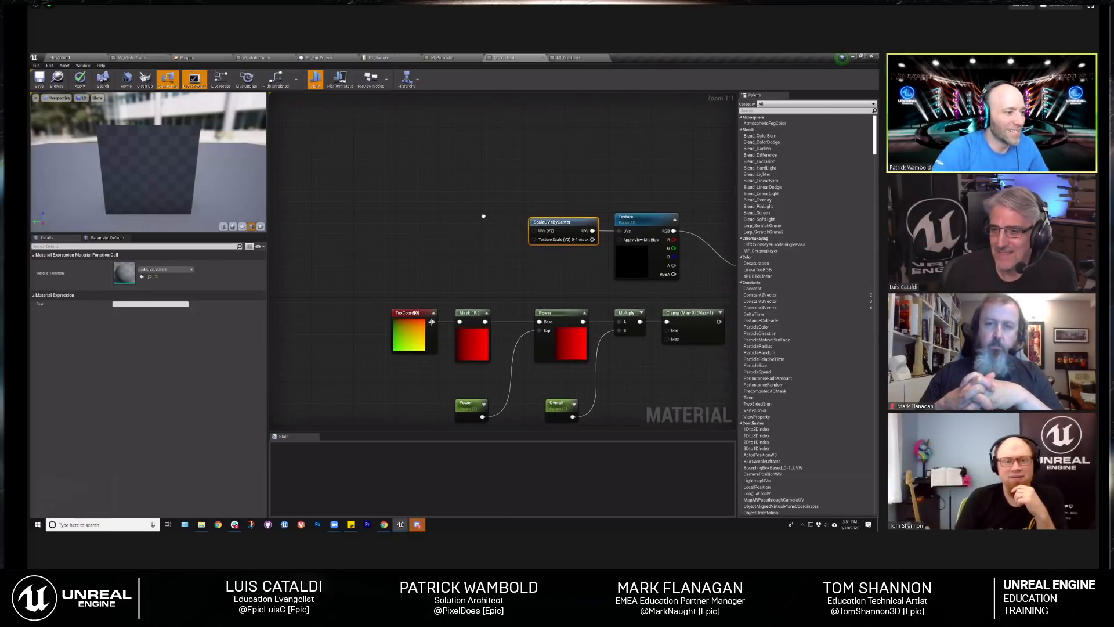
pyautogui.moveTo(432, 321); pyautogui.dragTo(533, 233)
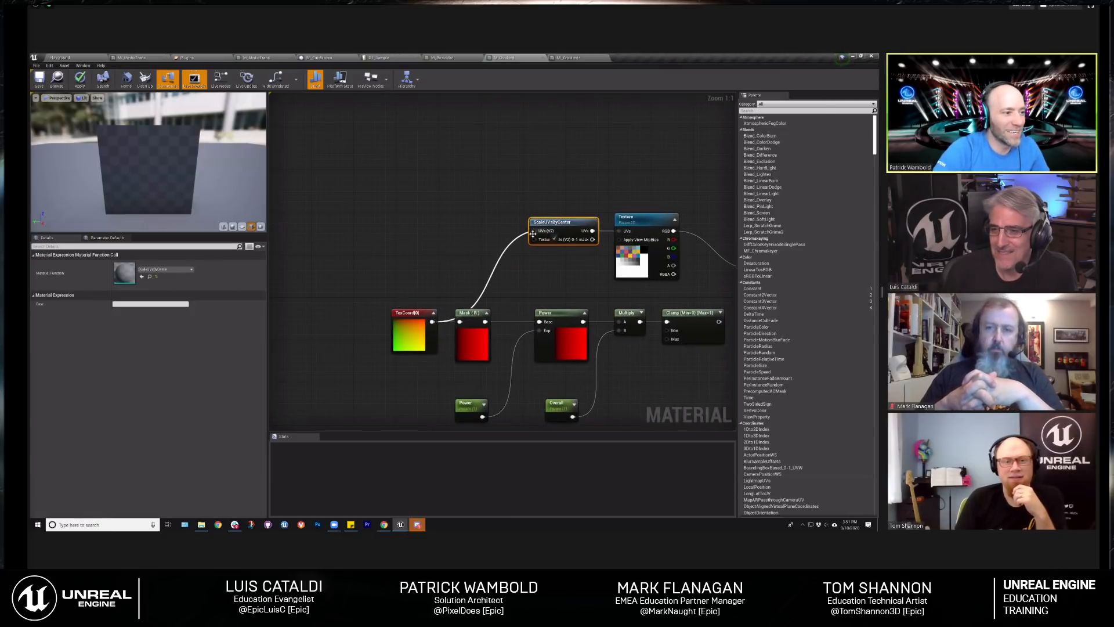
# Step: Add a scalar parameter named Scale and wire it into the Texture Scale input of ScaleUVsByCenter
pyautogui.click(536, 280)
pyautogui.click(536, 281)
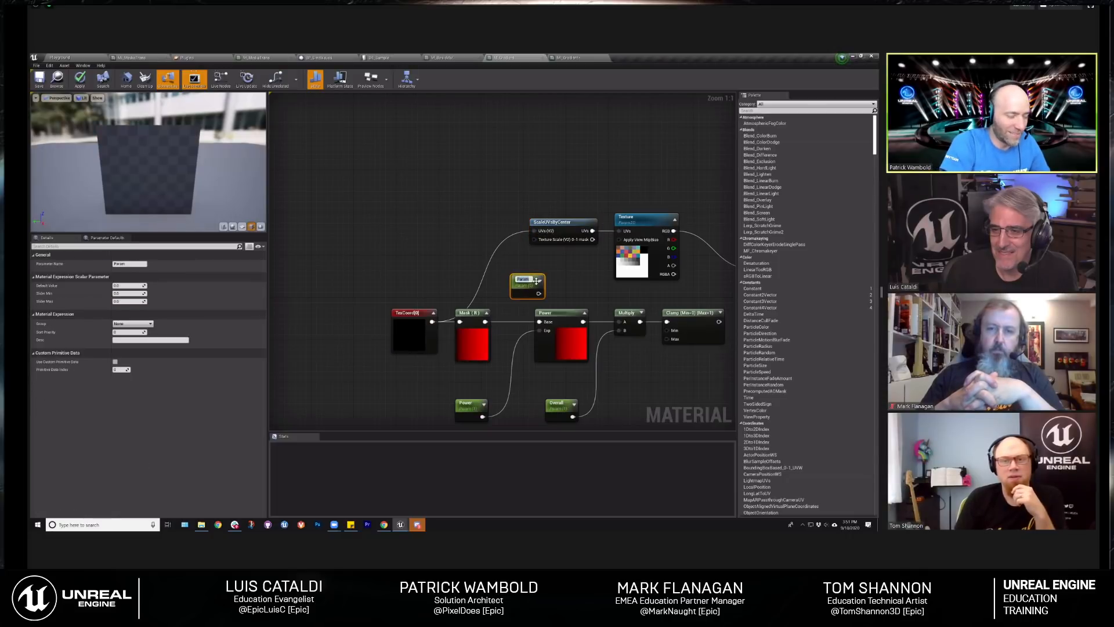
pyautogui.press('Return')
pyautogui.moveTo(538, 292); pyautogui.dragTo(510, 276)
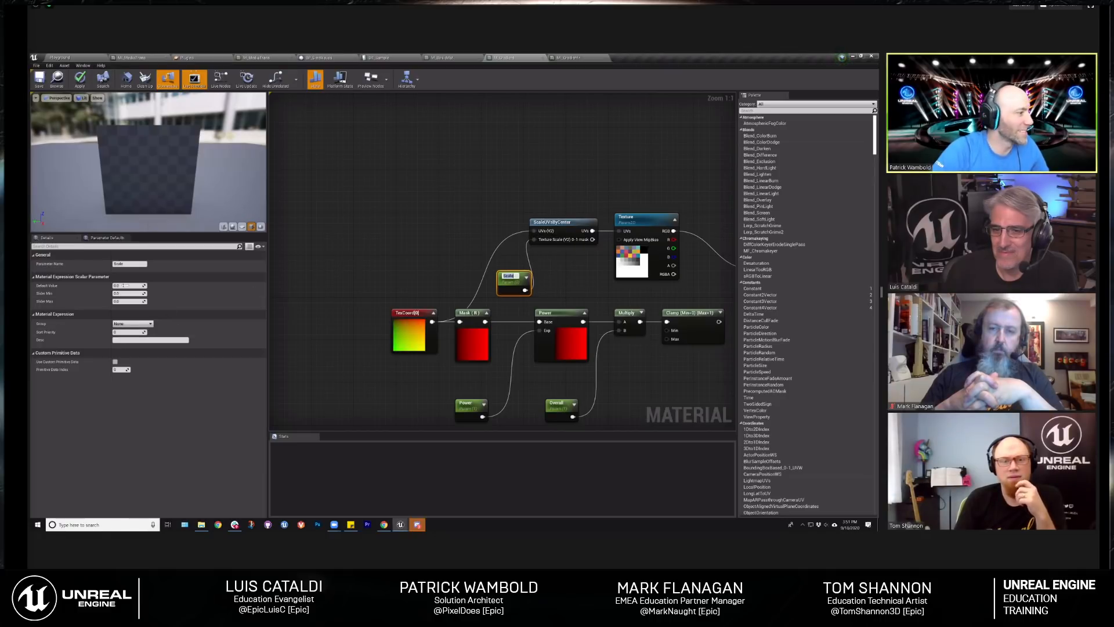
# Step: Try default values of 1 and 0.5 for the Scale parameter to compare the texture scaling in the preview
pyautogui.click(125, 286)
pyautogui.moveTo(152, 189)
pyautogui.mouseDown()
pyautogui.moveTo(156, 197)
pyautogui.moveTo(166, 183)
pyautogui.mouseUp()
pyautogui.click(133, 286)
pyautogui.write('1')
pyautogui.press('Return')
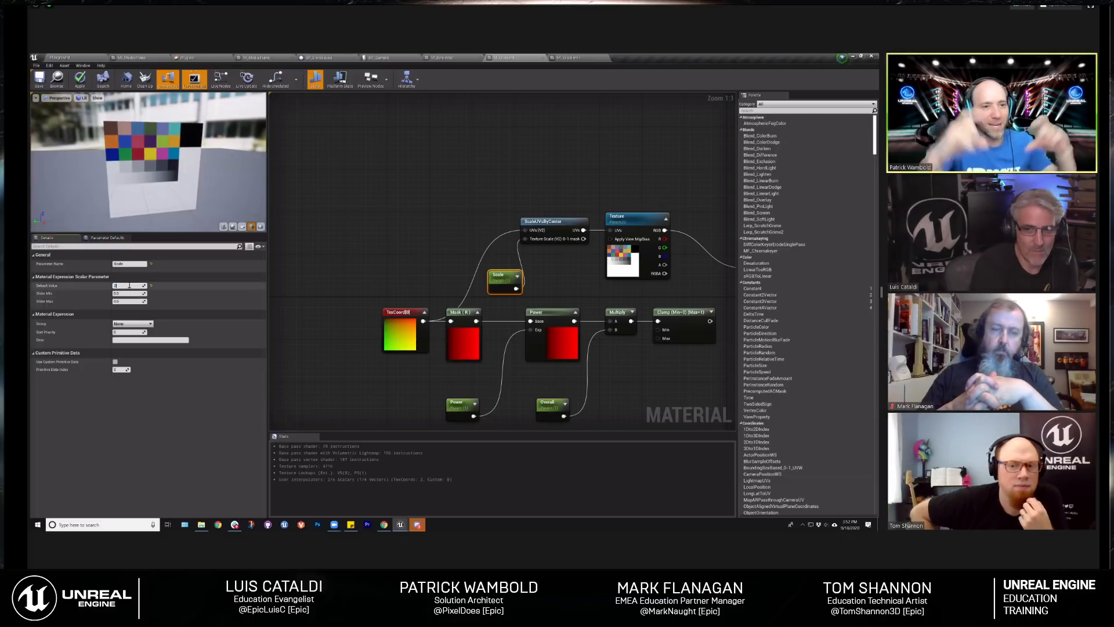
pyautogui.press('Return')
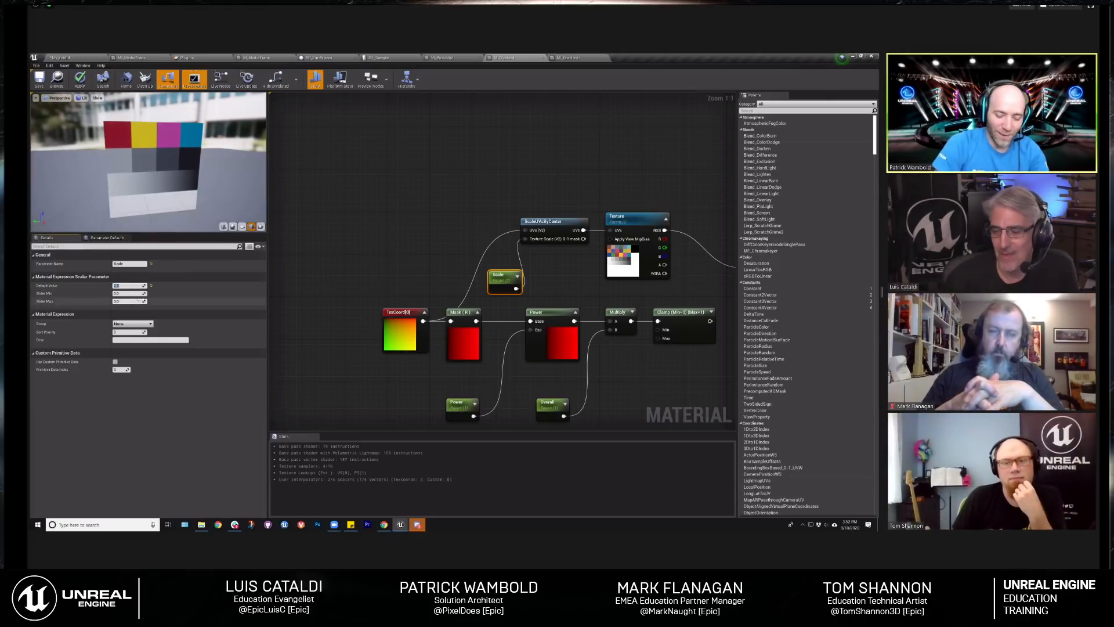
pyautogui.write('5')
pyautogui.press('Return')
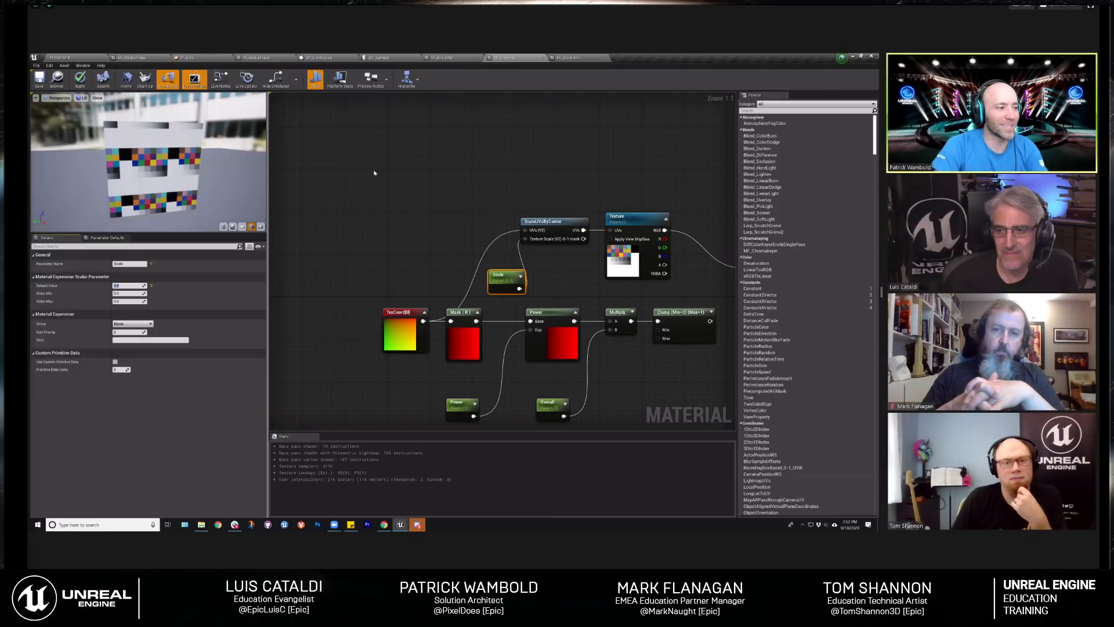
# Step: Space out the M_Gradient output node and the Texture node to make room after ScaleUVsByCenter
pyautogui.moveTo(563, 179); pyautogui.dragTo(305, 169, button='right')
pyautogui.moveTo(500, 187); pyautogui.dragTo(600, 193, button='right')
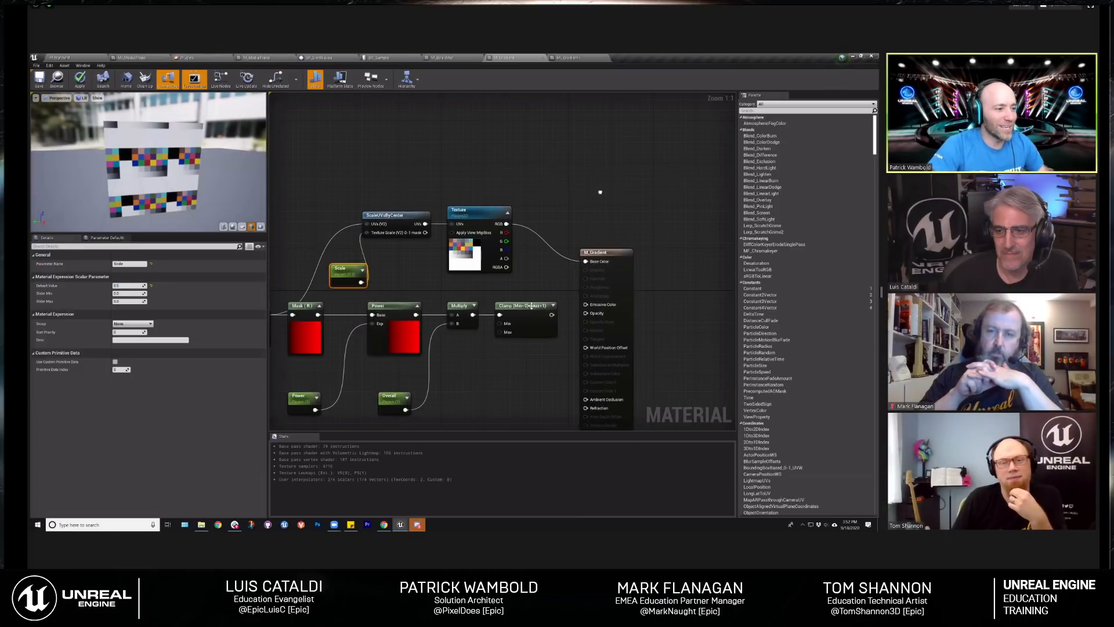
pyautogui.moveTo(604, 253); pyautogui.dragTo(678, 253)
pyautogui.click(530, 307)
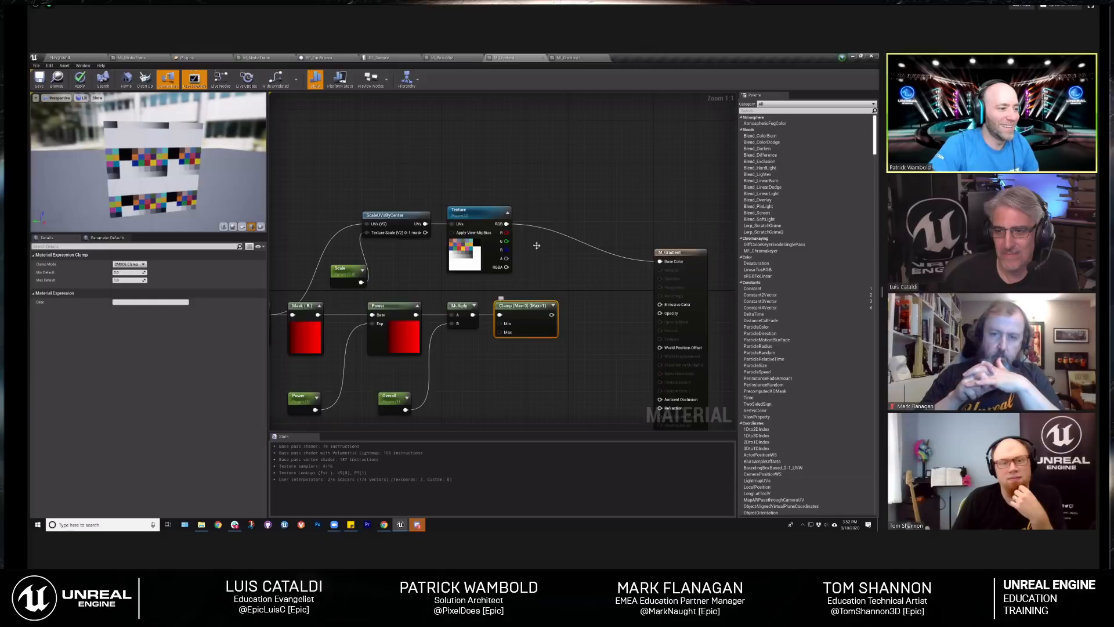
pyautogui.moveTo(455, 246); pyautogui.dragTo(524, 246)
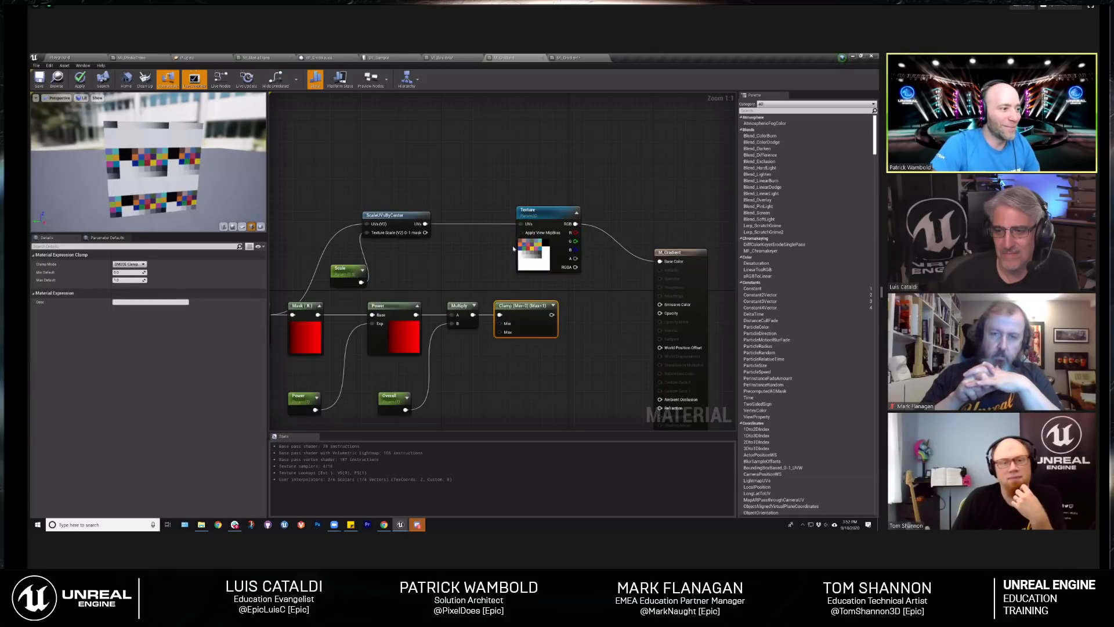
# Step: Duplicate the Clamp node, insert the copy between ScaleUVsByCenter and the Texture node, and check the result on the preview cube
pyautogui.hotkey('ctrl', 'w')
pyautogui.moveTo(558, 315); pyautogui.dragTo(485, 203)
pyautogui.press('q')
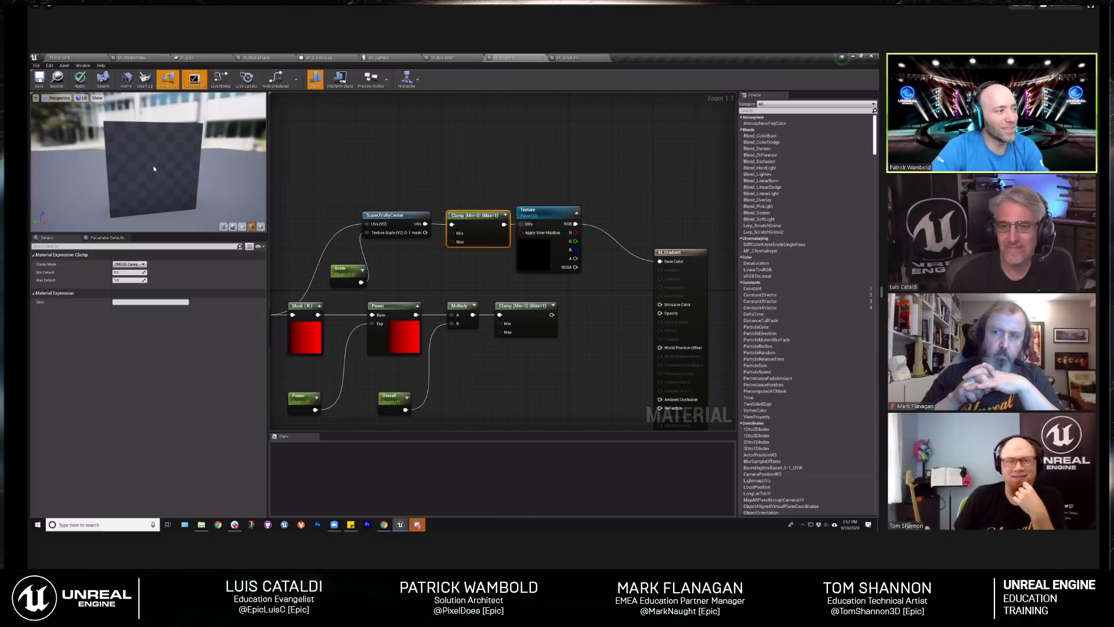
pyautogui.scroll(4, 190, 180)
pyautogui.scroll(3, 190, 180)
pyautogui.scroll(-6, 191, 180)
pyautogui.moveTo(130, 205); pyautogui.dragTo(173, 152)
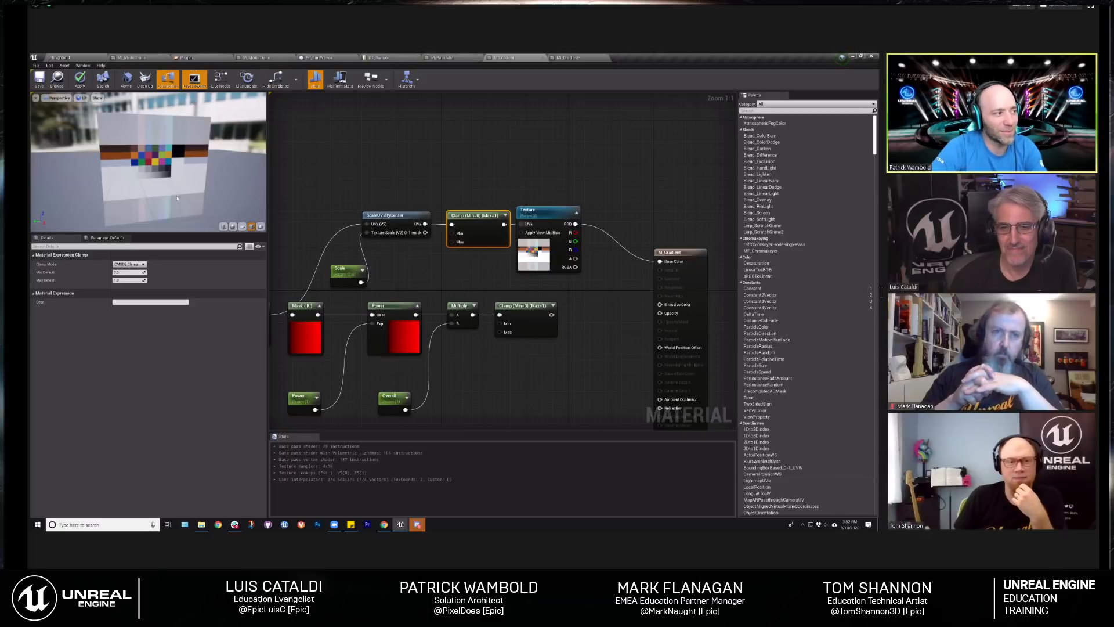
# Step: Show plugin content in the Texture node's asset picker, search for "logo" and assign the UE4 logo texture
pyautogui.click(526, 222)
pyautogui.click(162, 405)
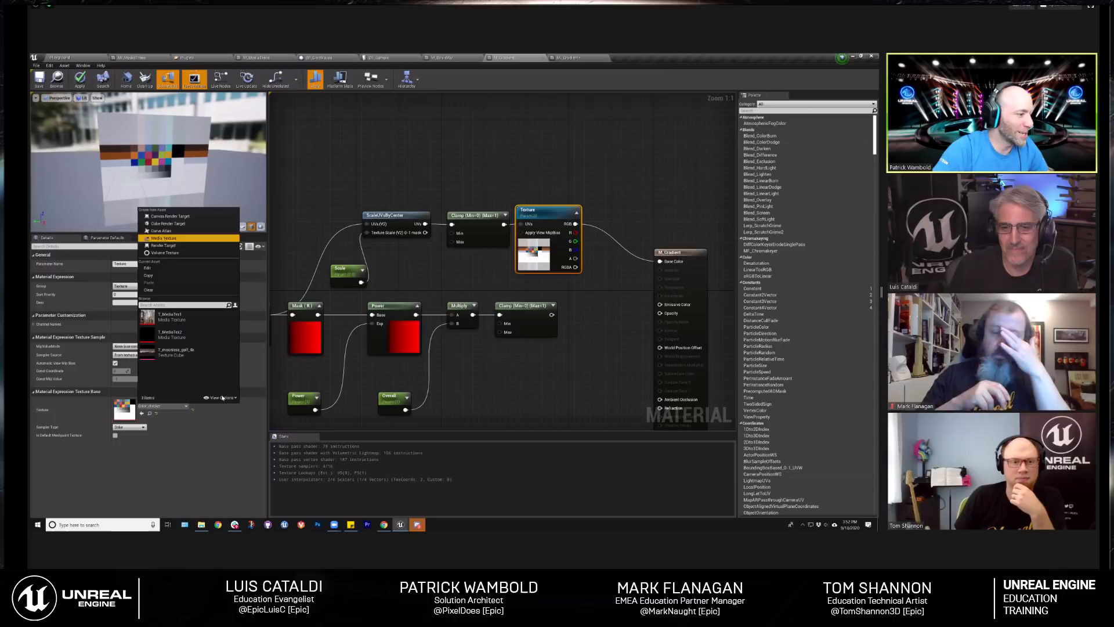
pyautogui.click(221, 398)
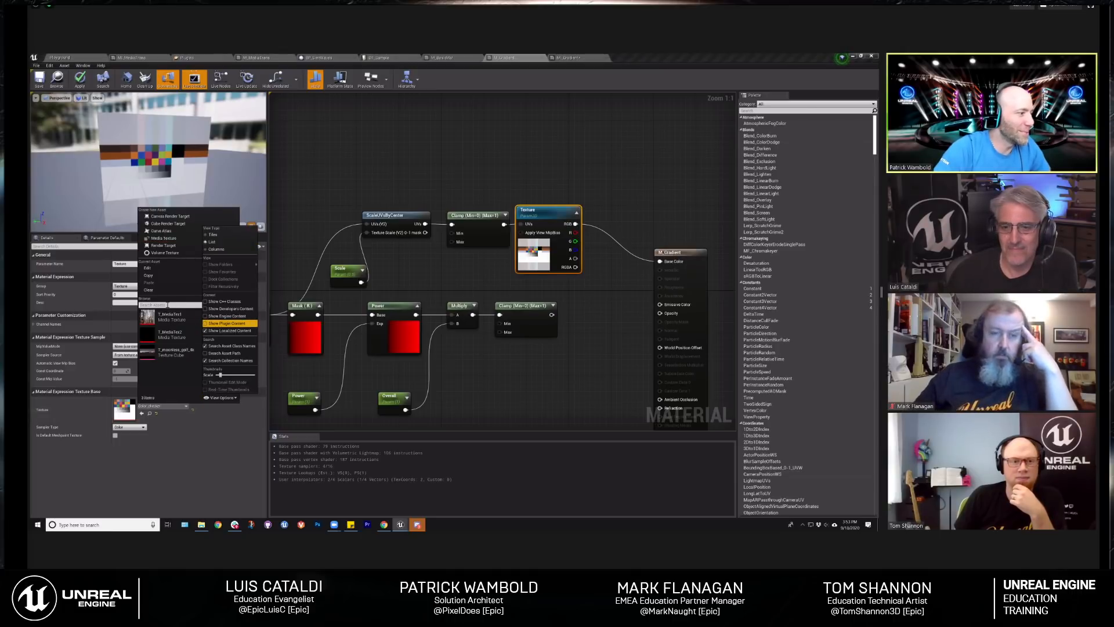
pyautogui.click(223, 322)
pyautogui.click(171, 305)
pyautogui.write('logo')
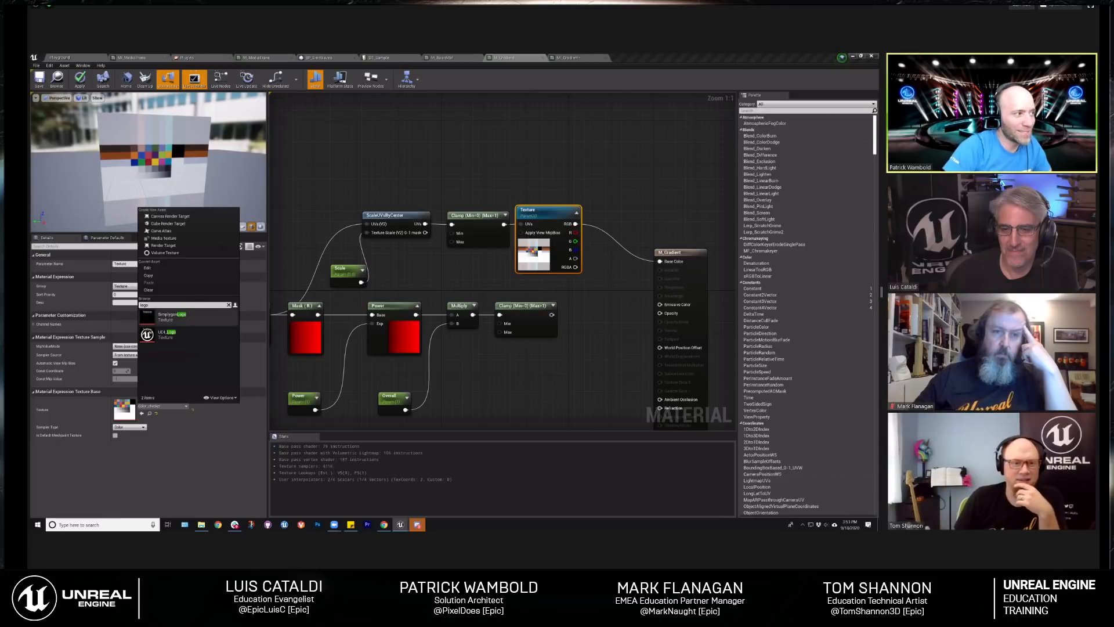
pyautogui.click(166, 335)
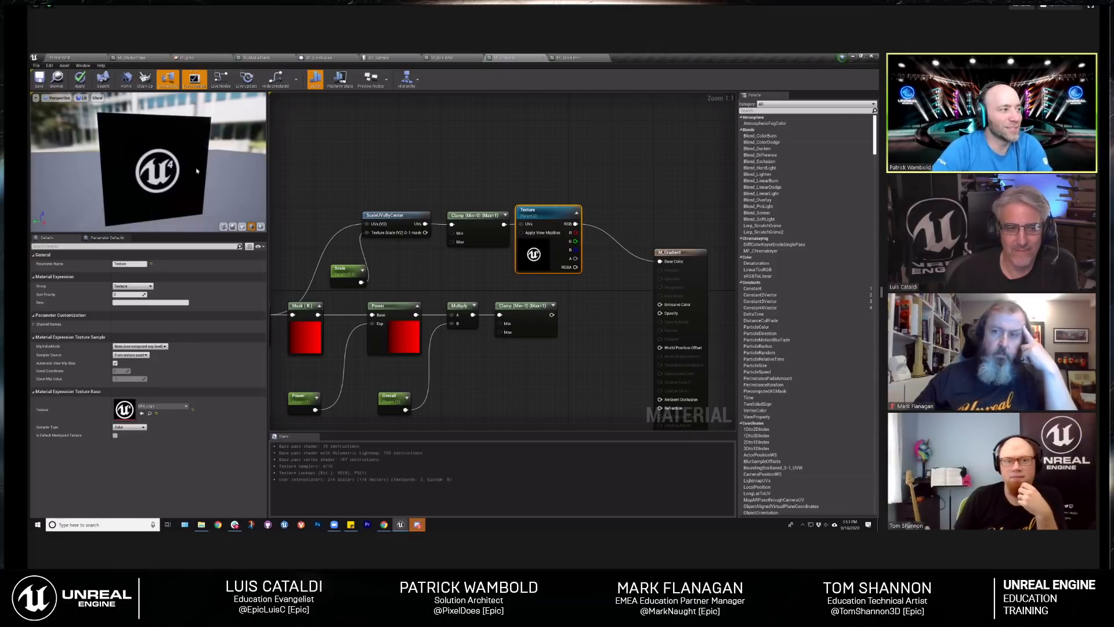
# Step: Inspect the logo on the preview cube and set the Scale parameter's default value to 0.75
pyautogui.moveTo(163, 168); pyautogui.dragTo(193, 169)
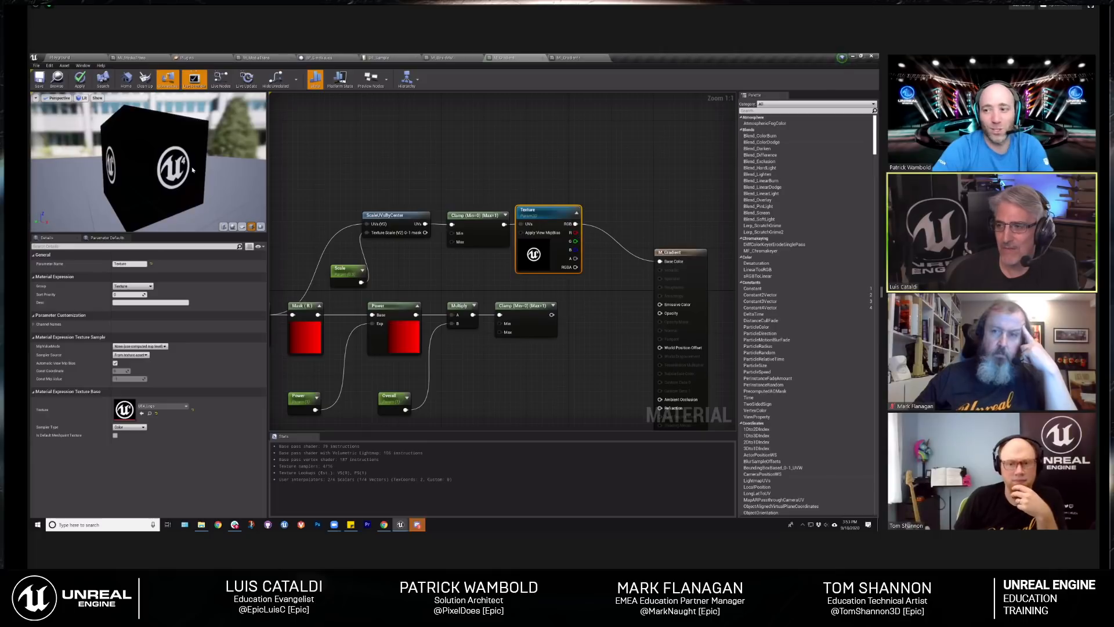
pyautogui.scroll(-2, 166, 172)
pyautogui.scroll(5, 166, 172)
pyautogui.moveTo(167, 172); pyautogui.dragTo(160, 171)
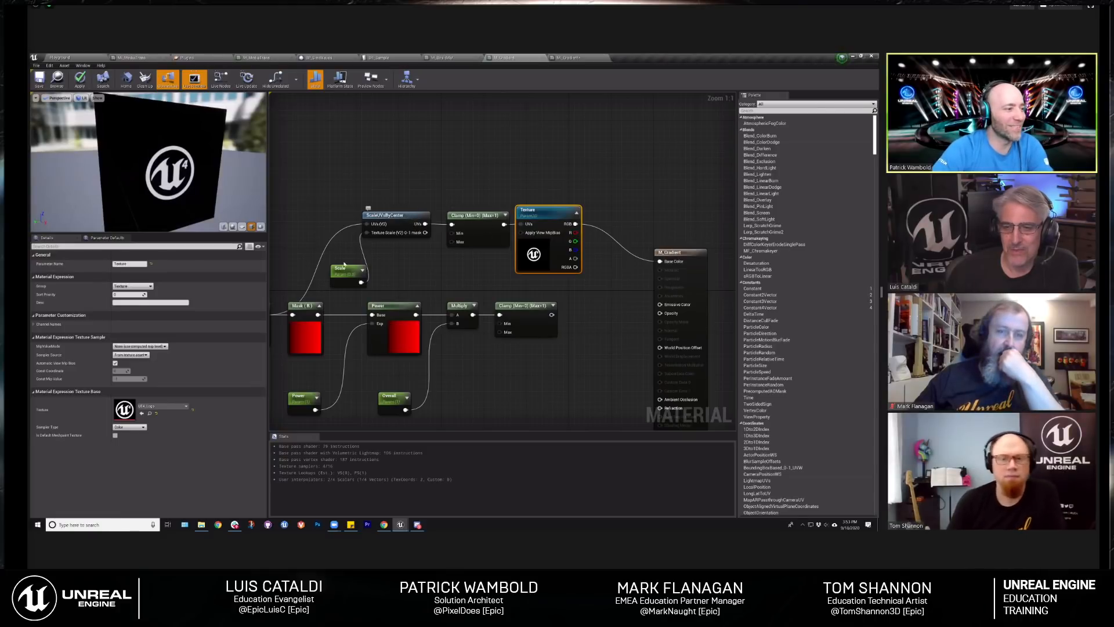
pyautogui.click(389, 232)
pyautogui.click(349, 272)
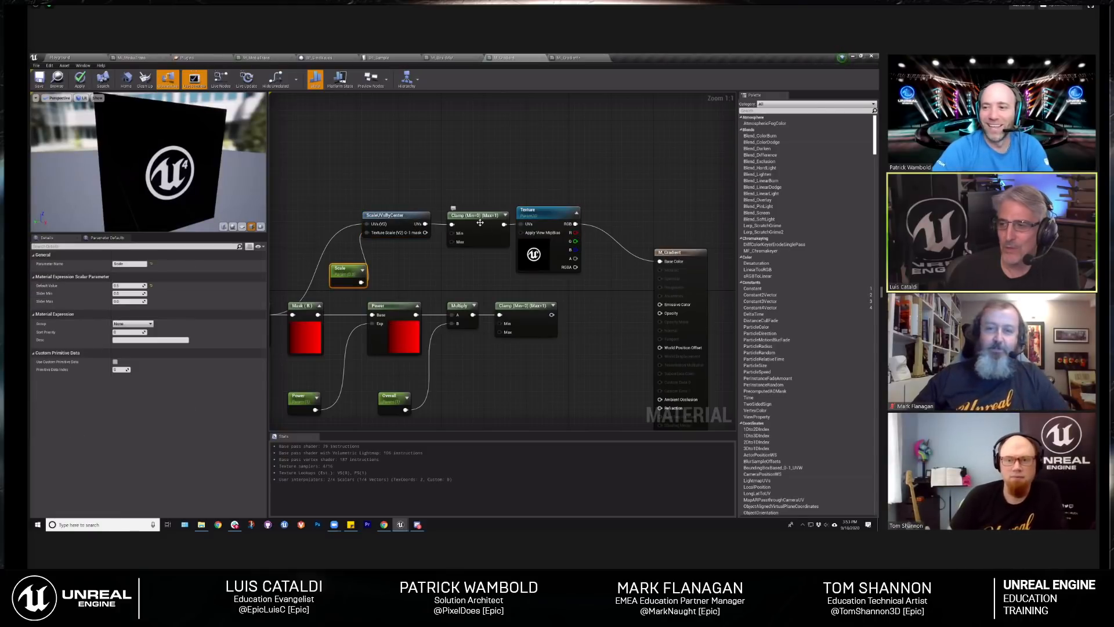
pyautogui.click(124, 285)
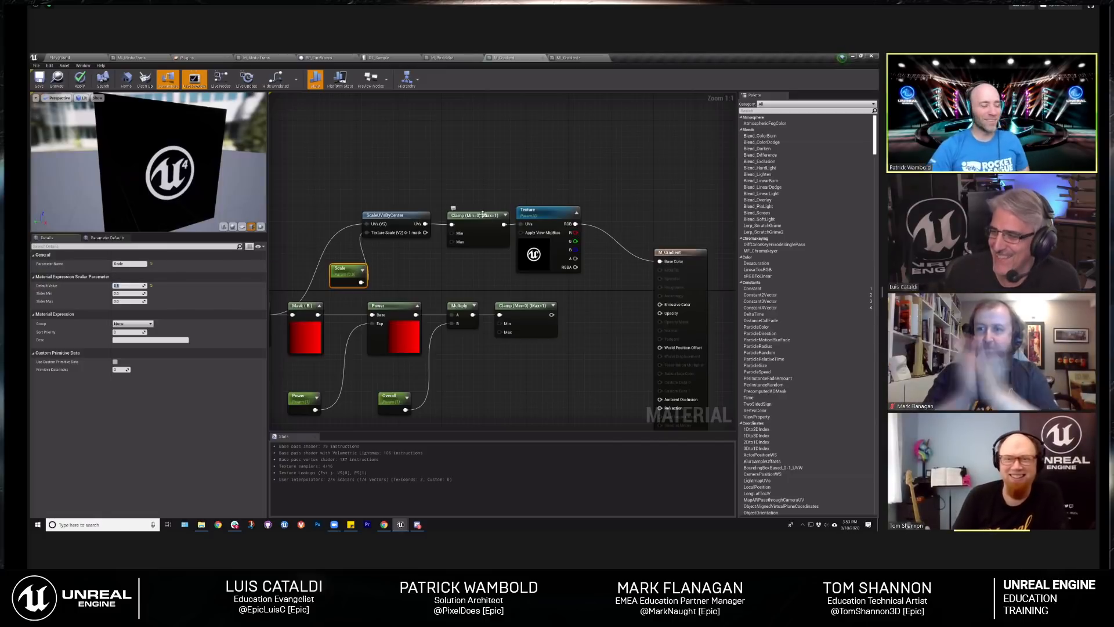
pyautogui.write('.75')
pyautogui.press('Return')
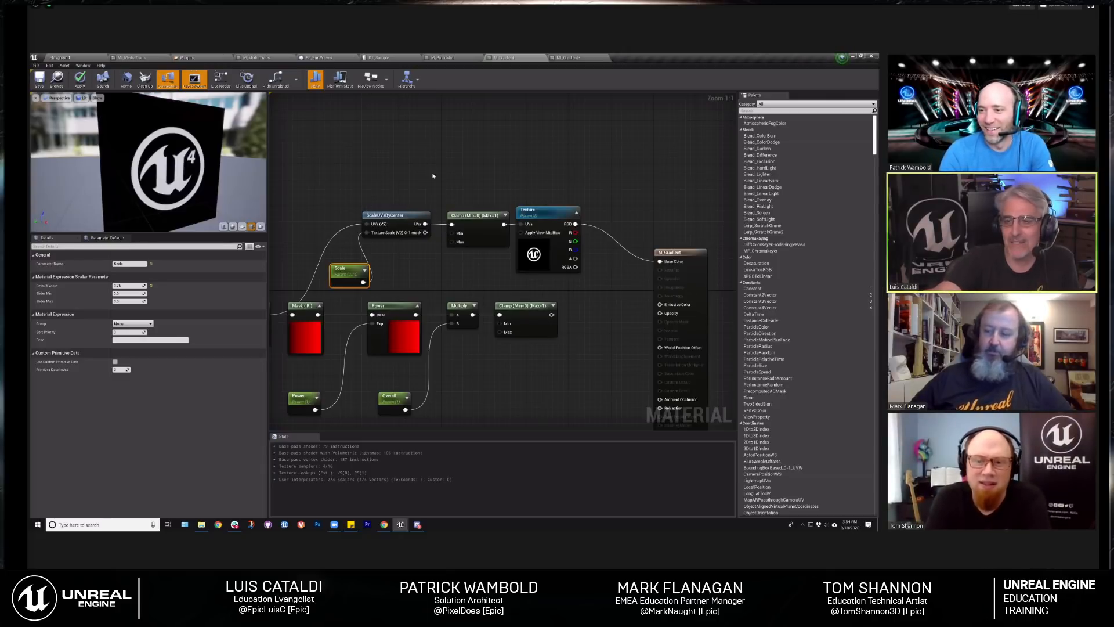
# Step: Look inside the ScaleUVsByCenter function, close it and return to the M_Gradient graph
pyautogui.moveTo(435, 174); pyautogui.dragTo(470, 172, button='right')
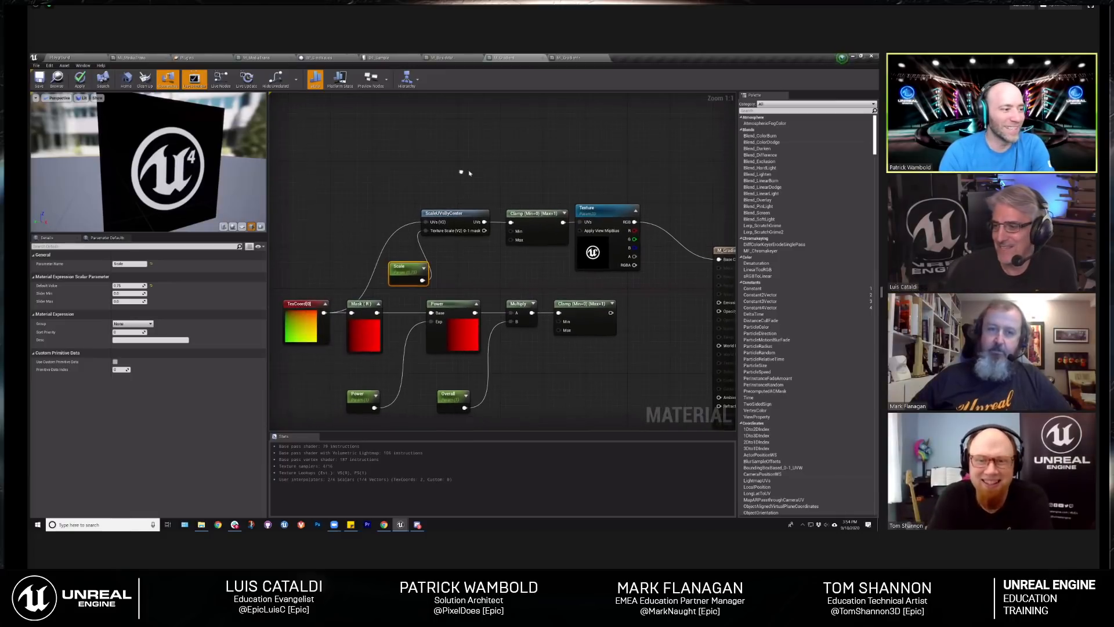
pyautogui.click(457, 214)
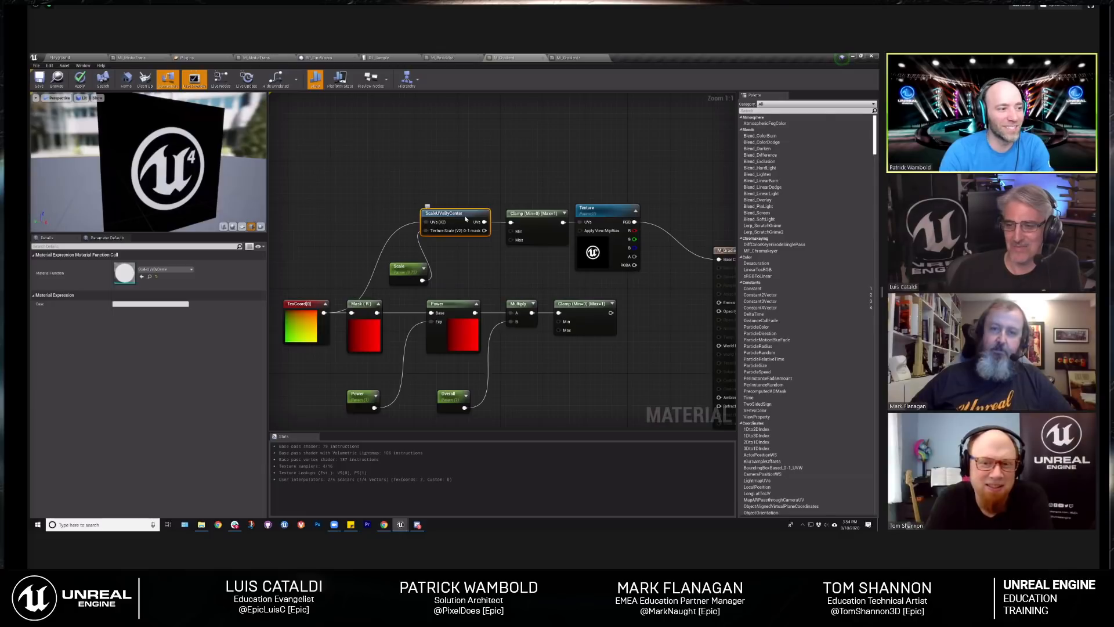
pyautogui.doubleClick(465, 216)
pyautogui.scroll(-4, 477, 192)
pyautogui.moveTo(473, 145); pyautogui.dragTo(548, 219, button='right')
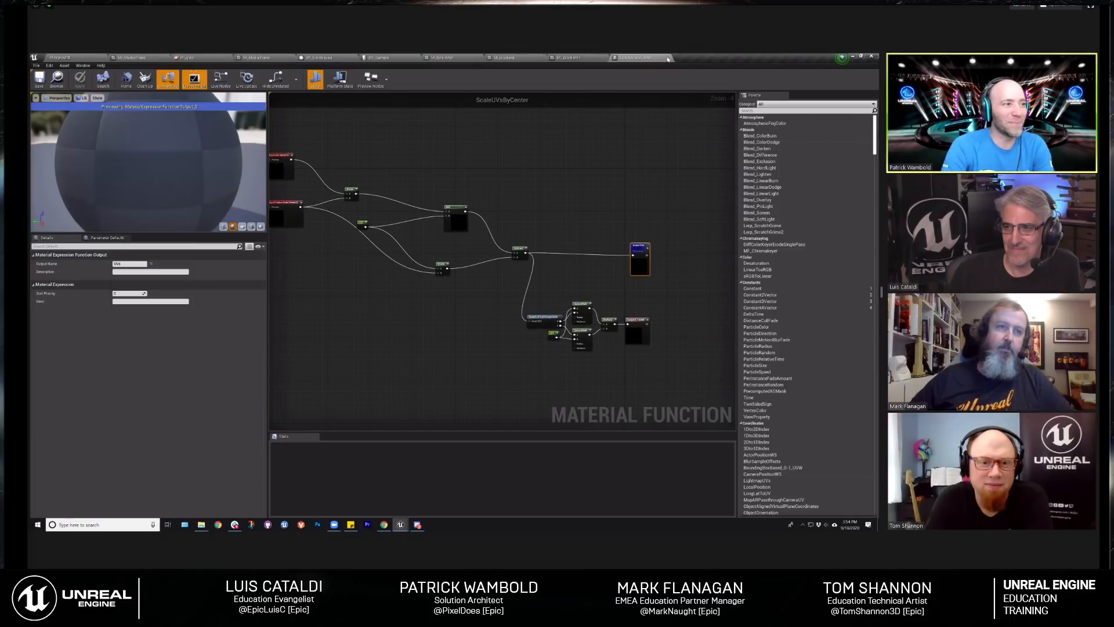
pyautogui.click(669, 58)
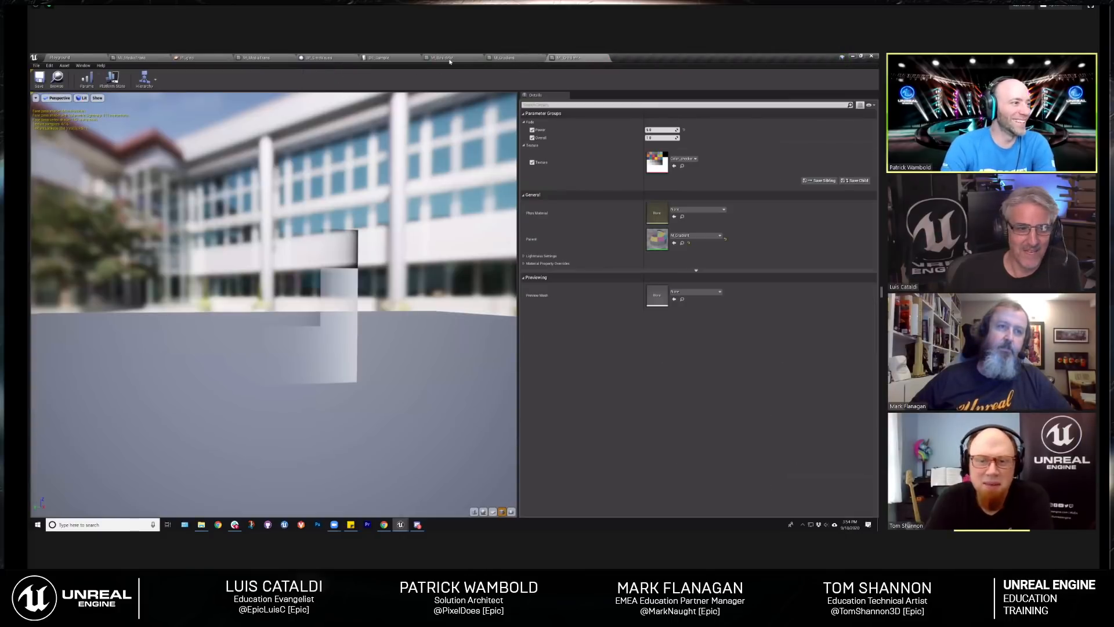
pyautogui.click(503, 58)
pyautogui.click(452, 58)
pyautogui.click(502, 58)
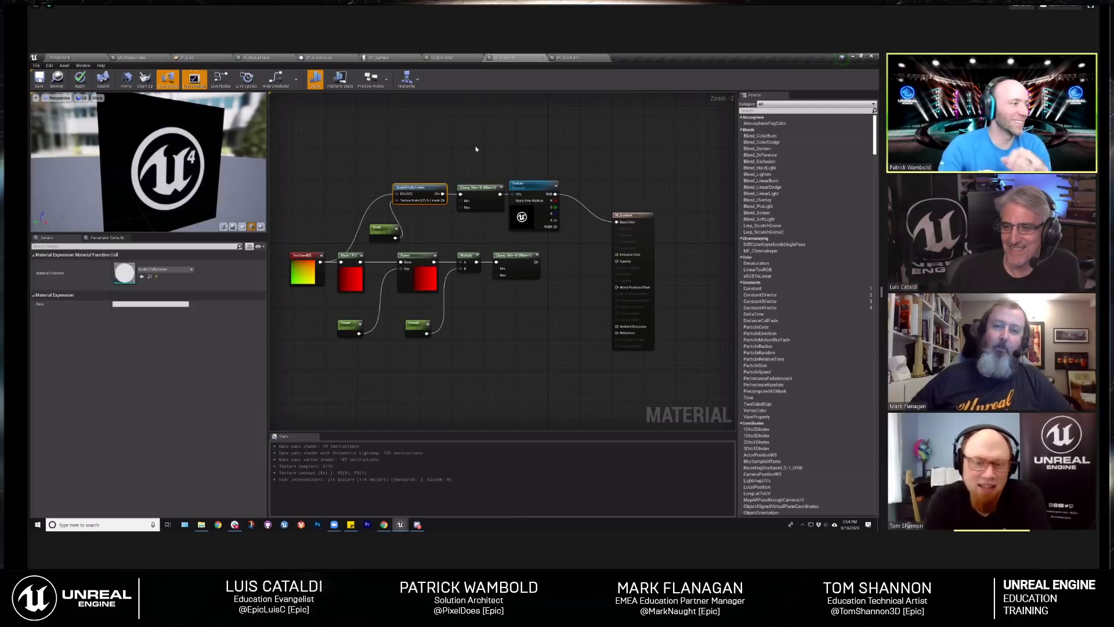
# Step: Add a BoxMask-2D node to the M_Gradient graph and place it above the upper Clamp node
pyautogui.scroll(-4, 189, 154)
pyautogui.scroll(3, 188, 154)
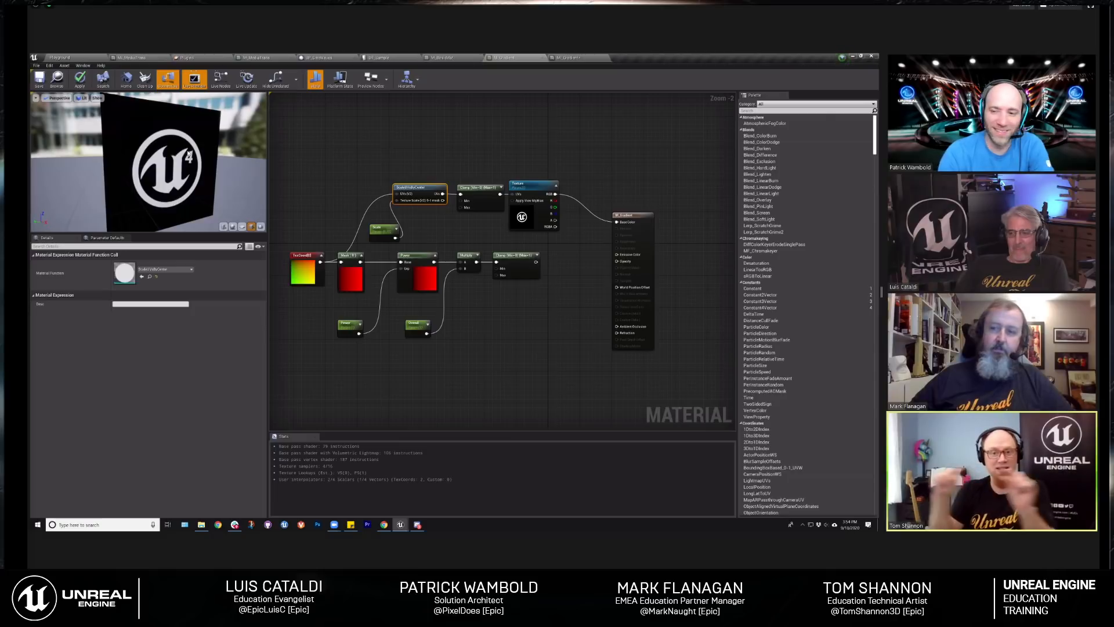
pyautogui.click(501, 172)
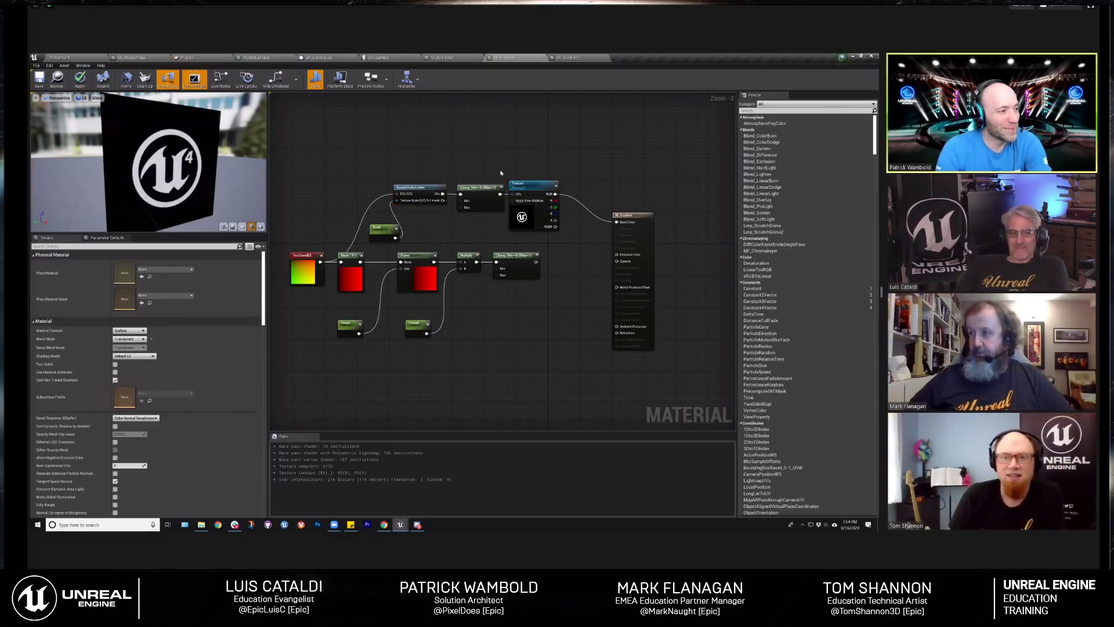
pyautogui.moveTo(468, 166); pyautogui.dragTo(497, 184, button='right')
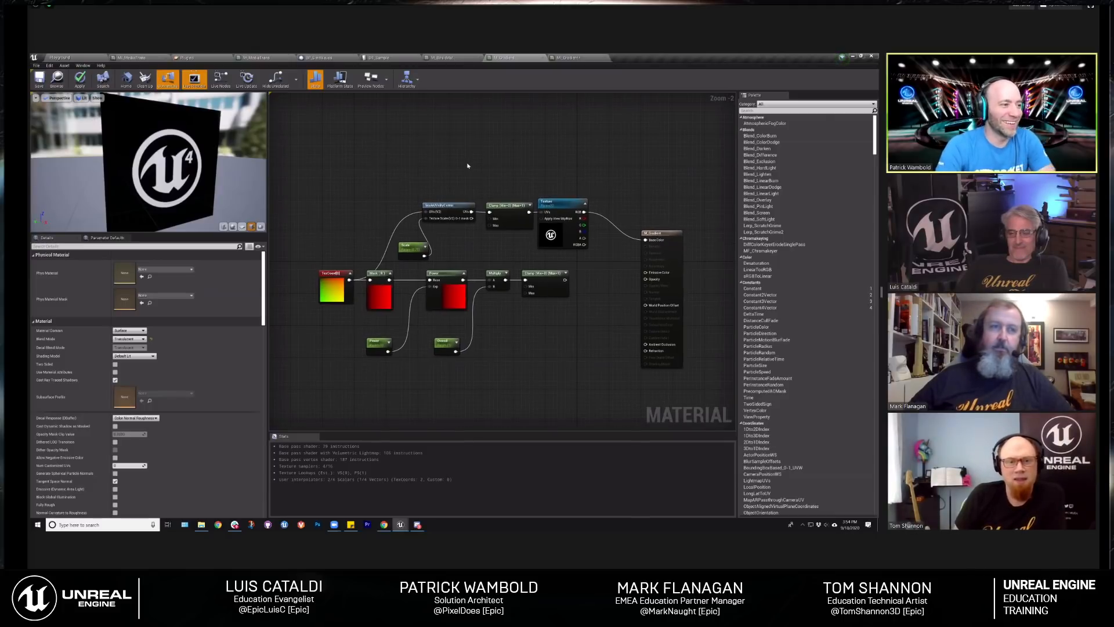
pyautogui.rightClick(467, 166)
pyautogui.write('box')
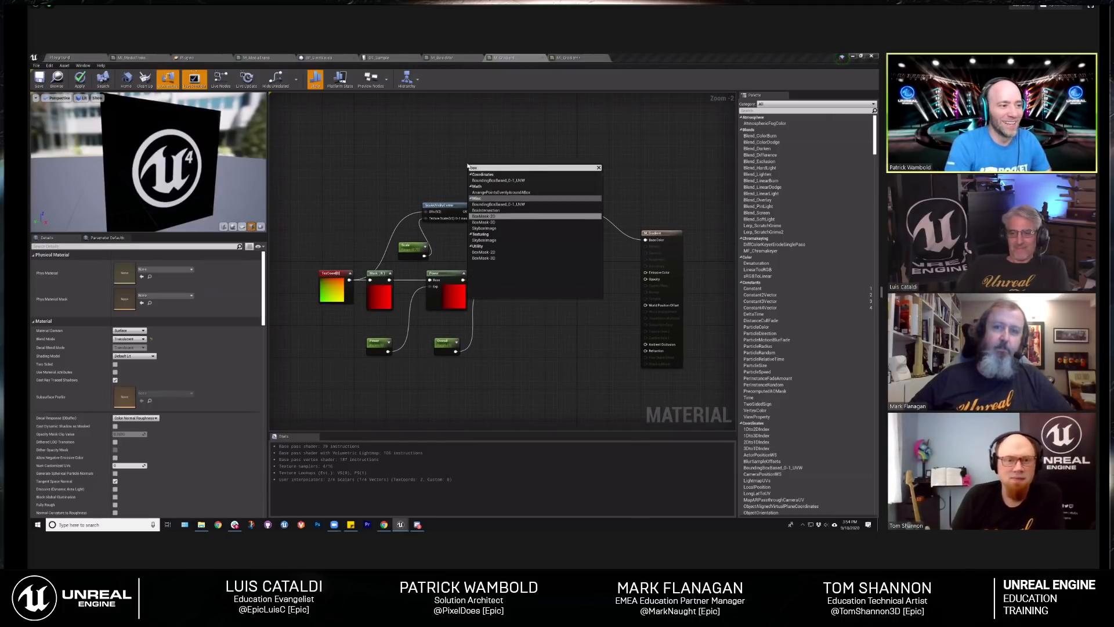
pyautogui.click(493, 218)
pyautogui.moveTo(506, 167); pyautogui.dragTo(531, 155)
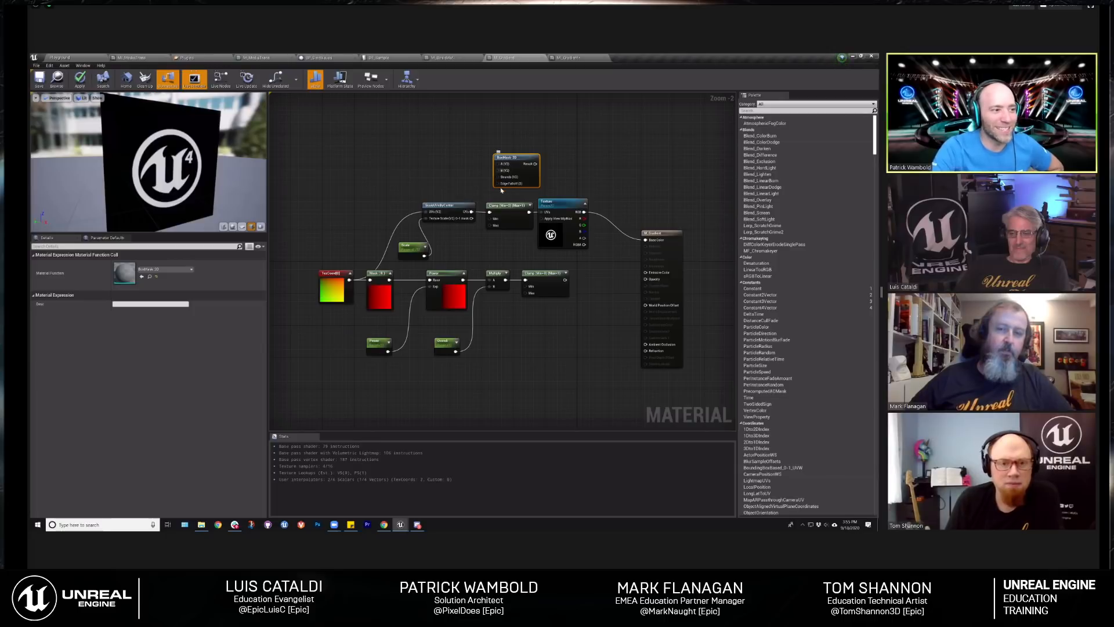
# Step: Move the BoxMask-2D node above the Texture node, deselect it, and pull back the preview cube view
pyautogui.rightClick(458, 184)
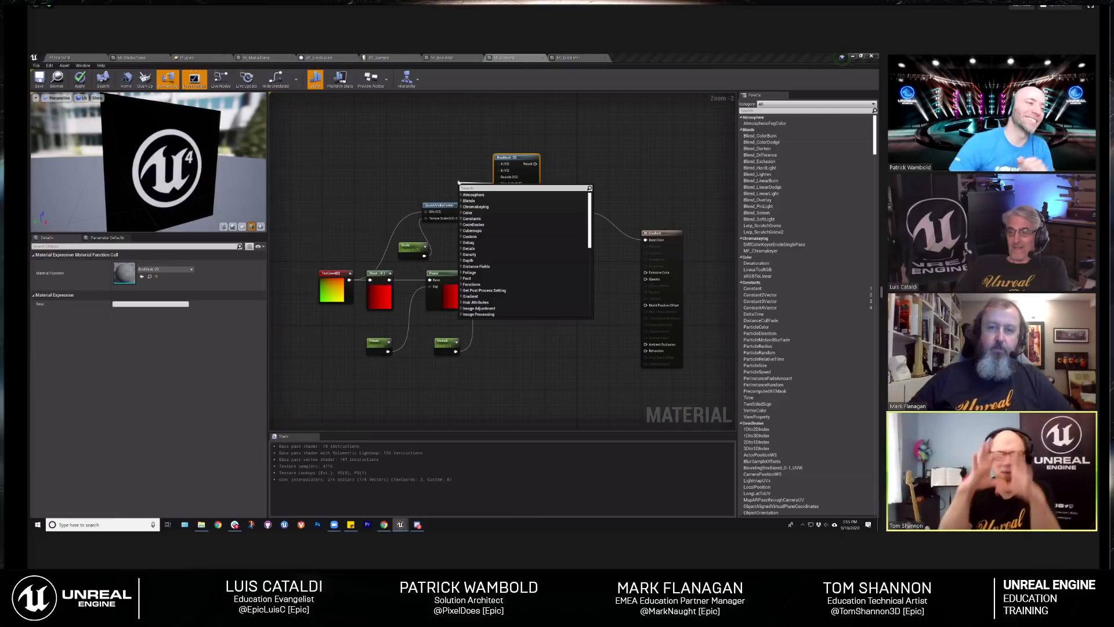
pyautogui.click(458, 161)
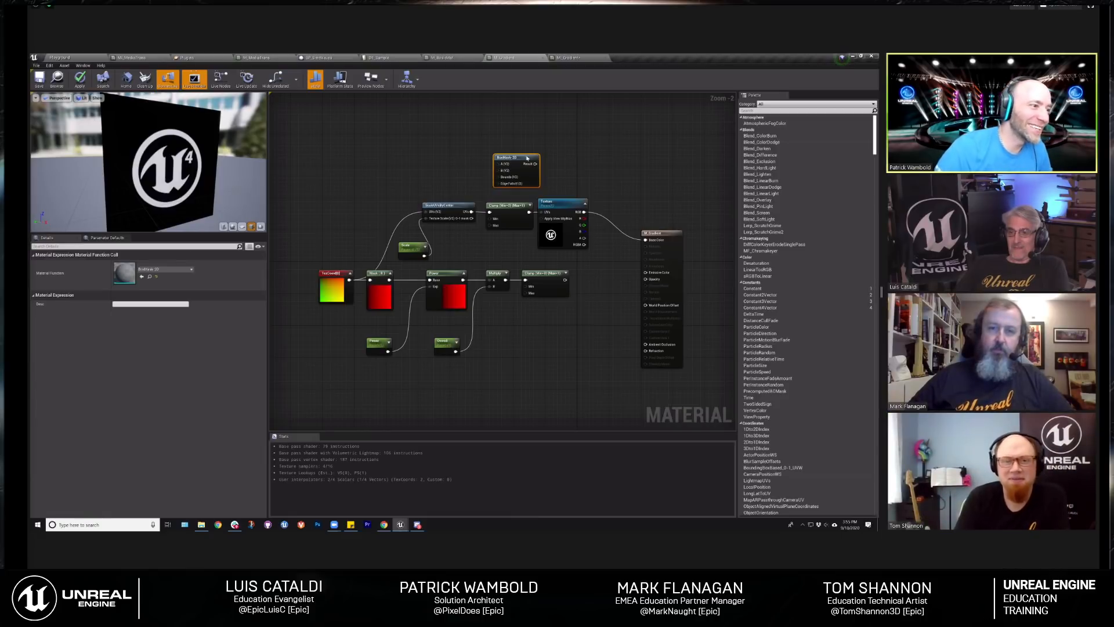
pyautogui.moveTo(531, 163); pyautogui.dragTo(579, 169)
pyautogui.click(512, 142)
pyautogui.moveTo(178, 155); pyautogui.dragTo(208, 187)
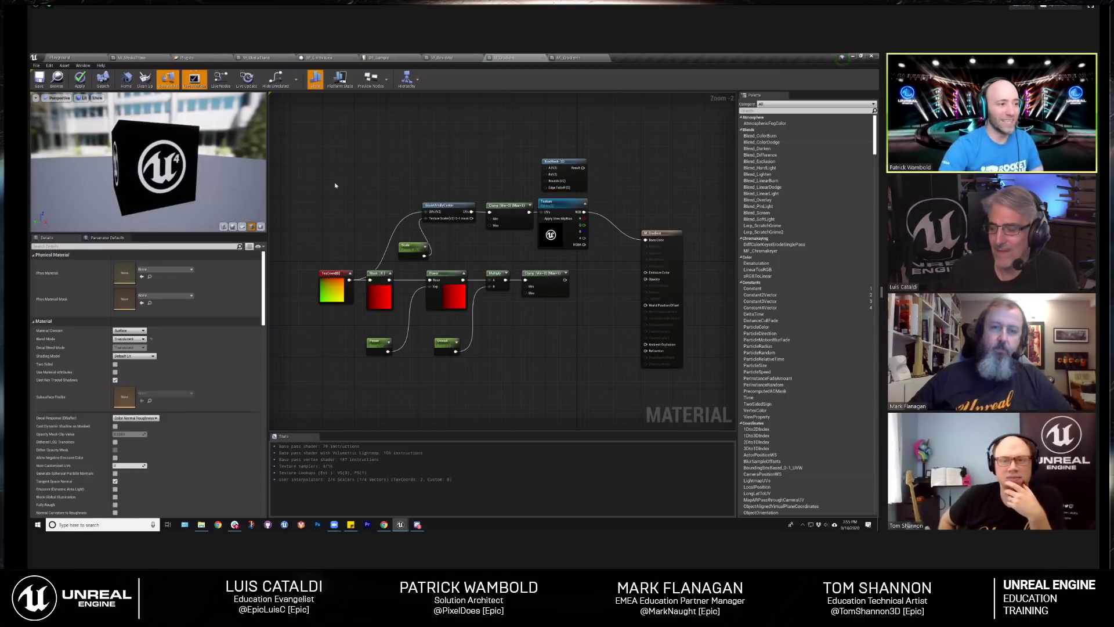
# Step: Search the graph's node list for "circle" to look for a circular mask node
pyautogui.moveTo(538, 129); pyautogui.dragTo(536, 128, button='right')
pyautogui.rightClick(535, 129)
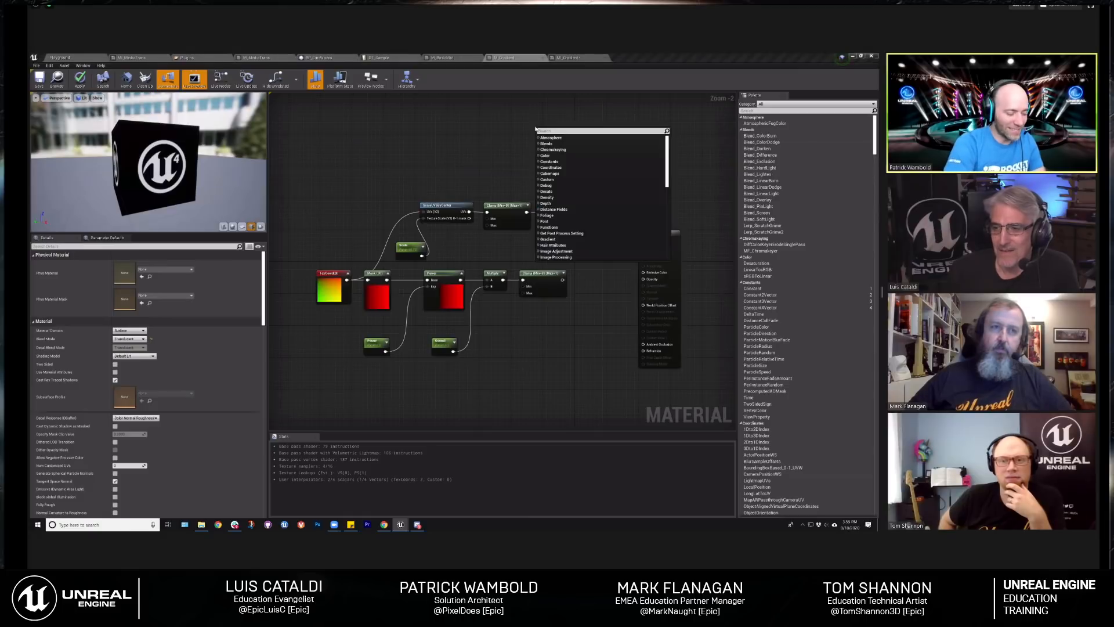
pyautogui.write('circle')
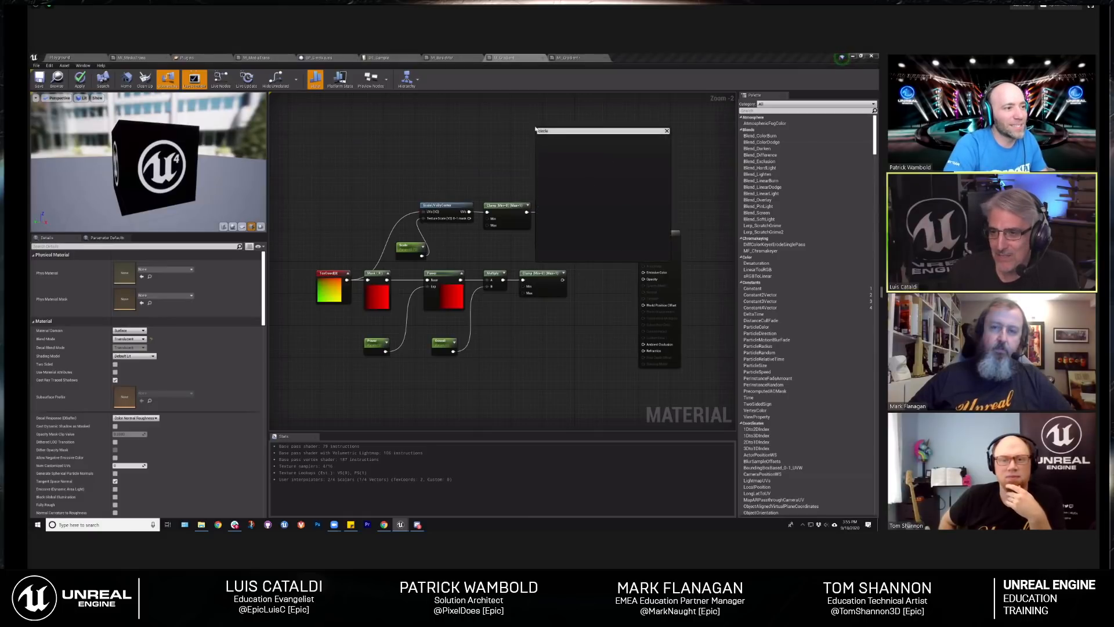
pyautogui.press('BackSpace')
pyautogui.press('BackSpace')
pyautogui.press('BackSpace')
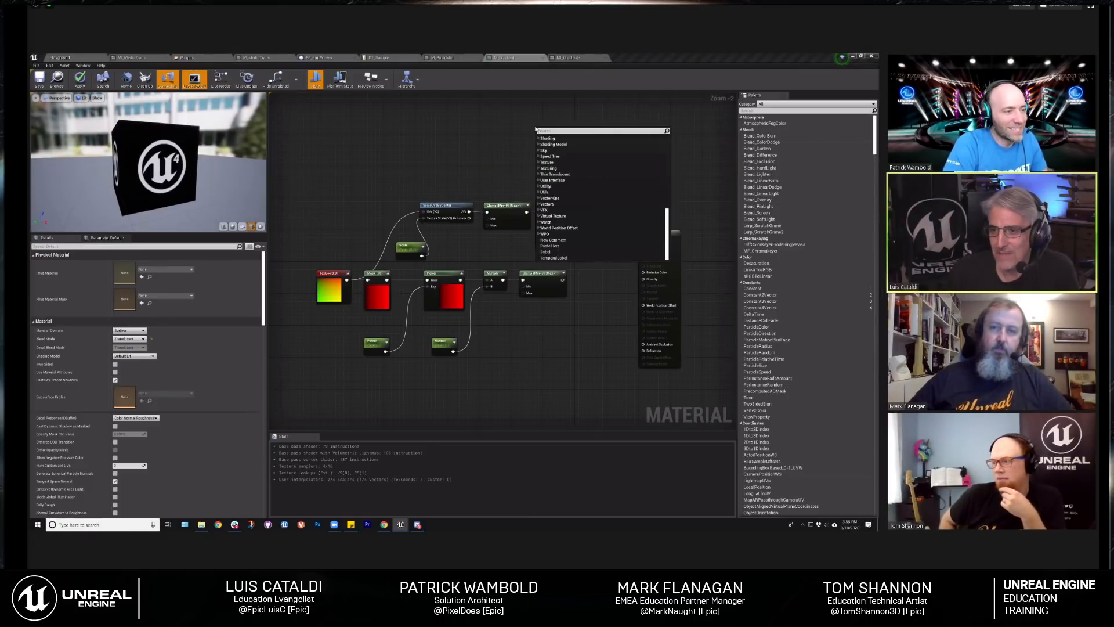
pyautogui.write('ci')
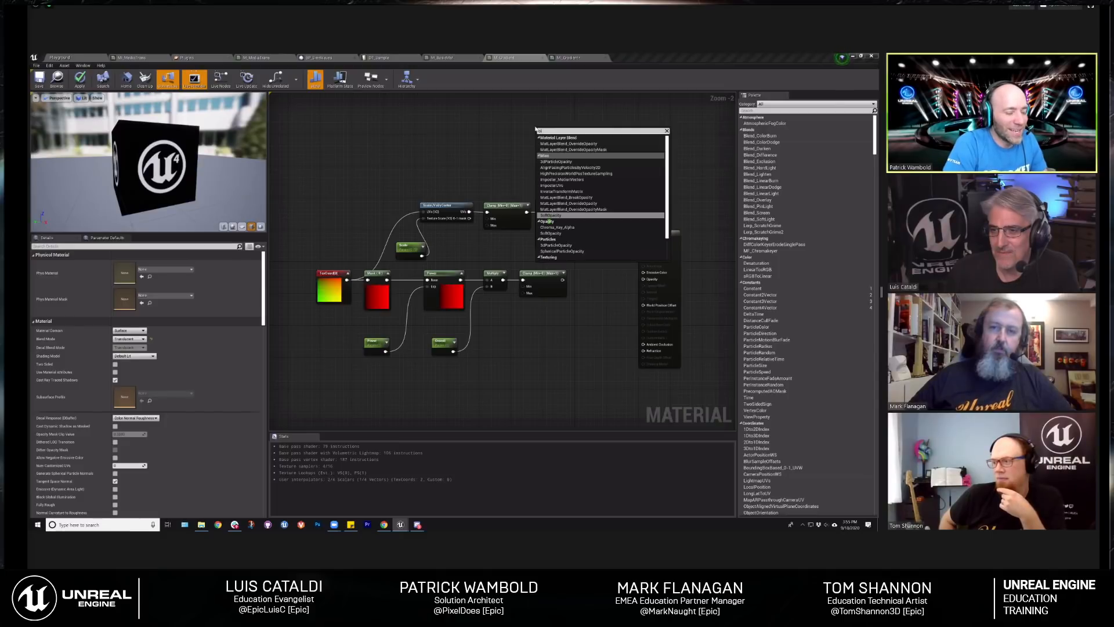
pyautogui.press('BackSpace')
pyautogui.press('BackSpace')
# Step: Search the node list for "sphere" and add a SphereMask node above the BoxMask-2D node
pyautogui.write('sph')
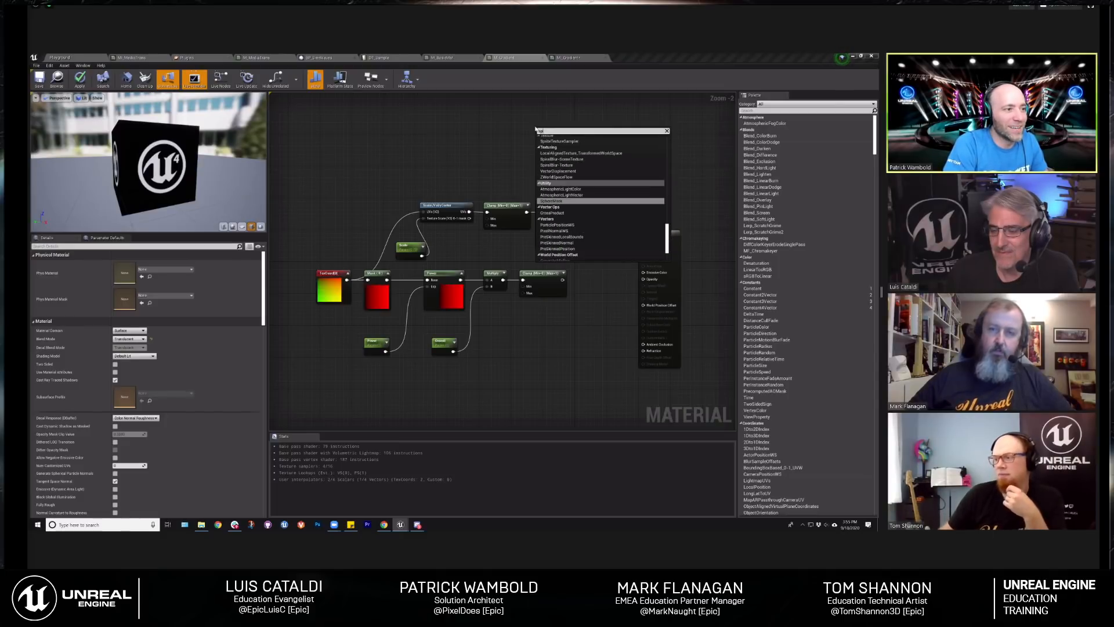
pyautogui.write('ere')
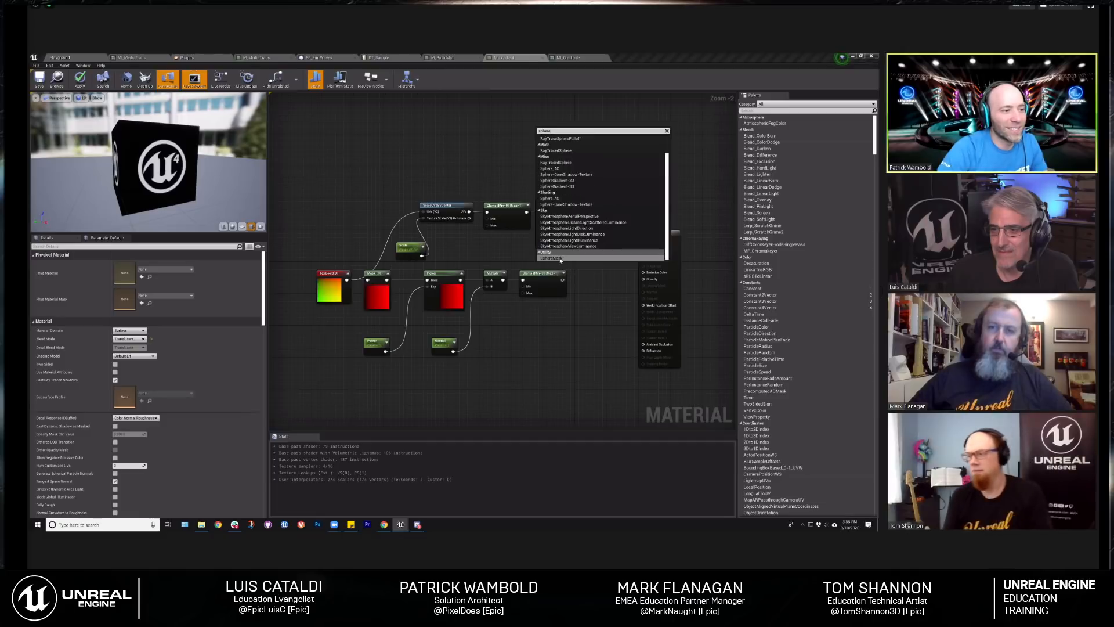
pyautogui.press('Return')
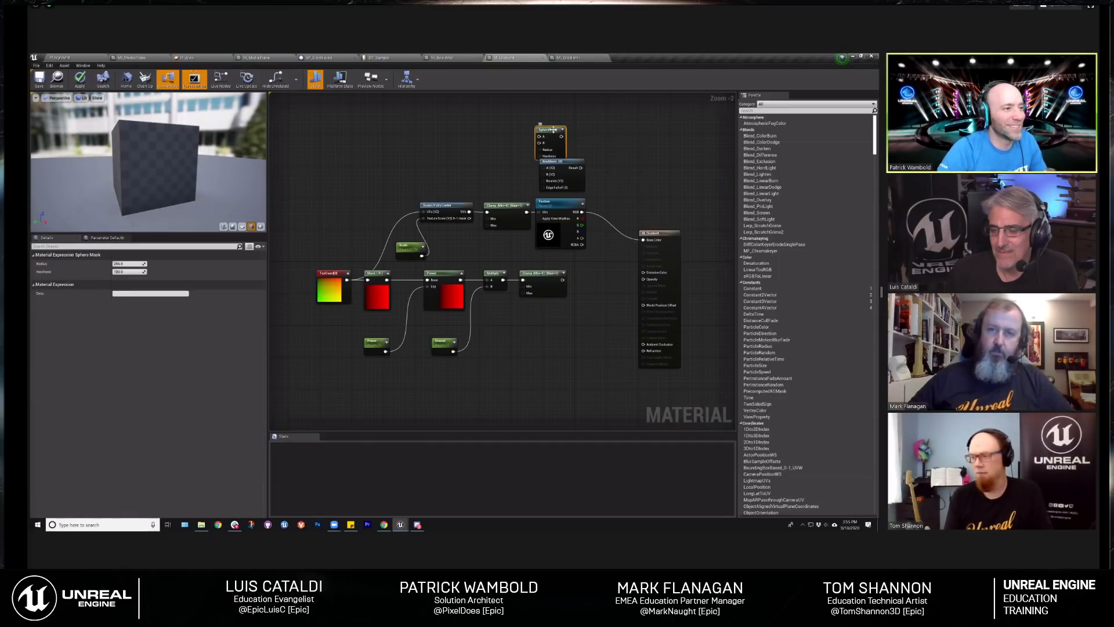
# Step: Remove the SphereMask and BoxMask-2D nodes from the material graph
pyautogui.press('Delete')
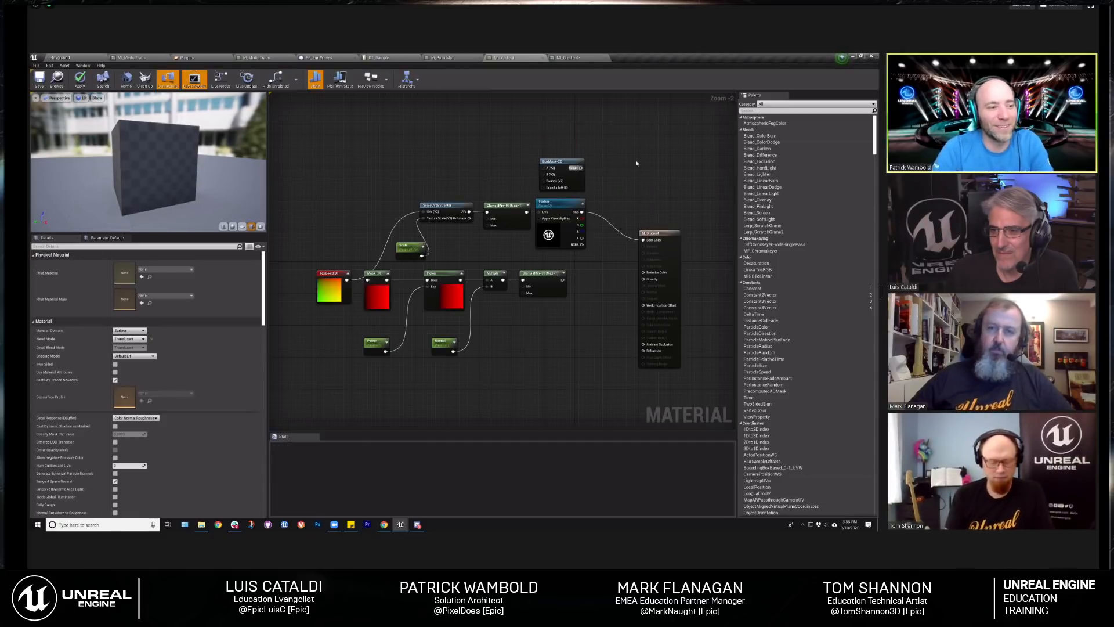
pyautogui.hotkey('ctrl', 'z')
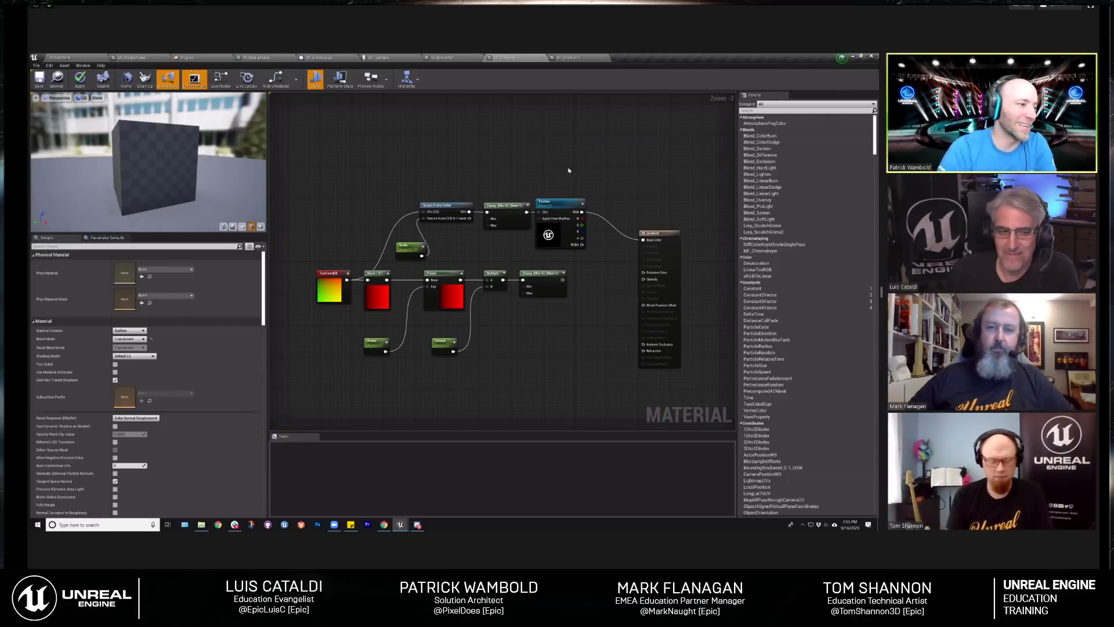
pyautogui.scroll(-1, 523, 168)
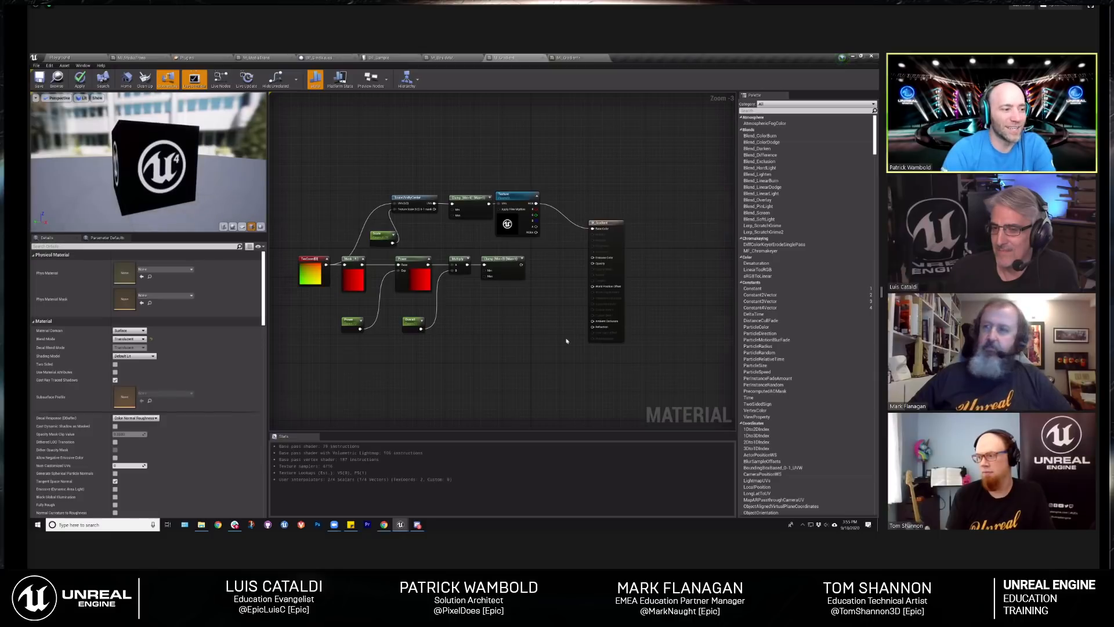
# Step: Highlight the UV scaling and clamp nodes, and the row of gradient nodes beneath them, to review the graph
pyautogui.moveTo(434, 178); pyautogui.dragTo(460, 206, button='right')
pyautogui.scroll(2, 420, 245)
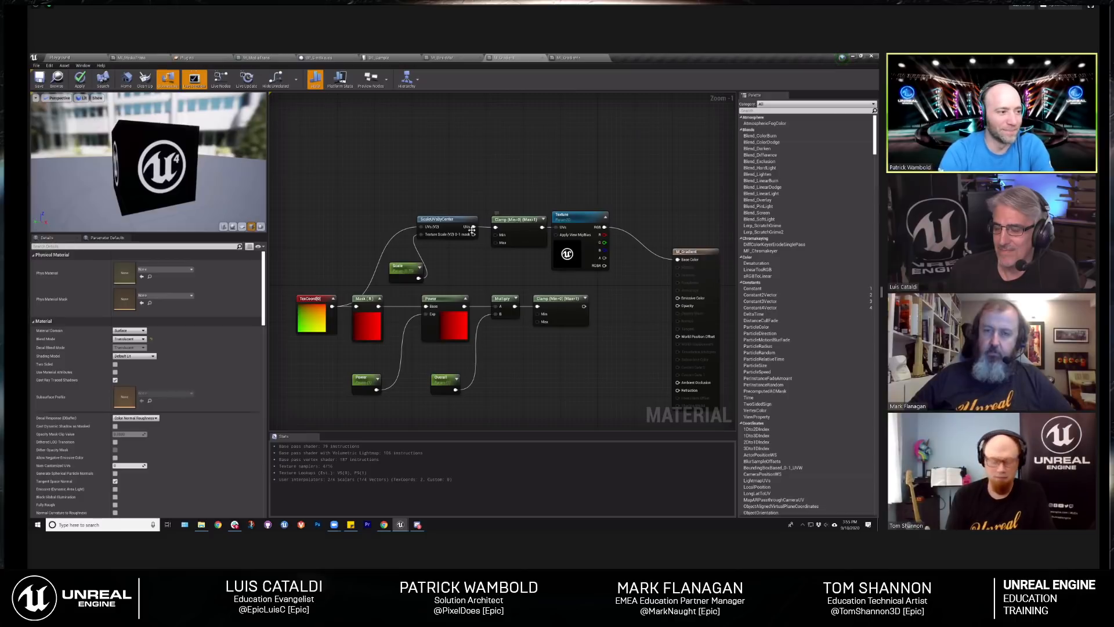
pyautogui.moveTo(403, 204); pyautogui.dragTo(515, 276)
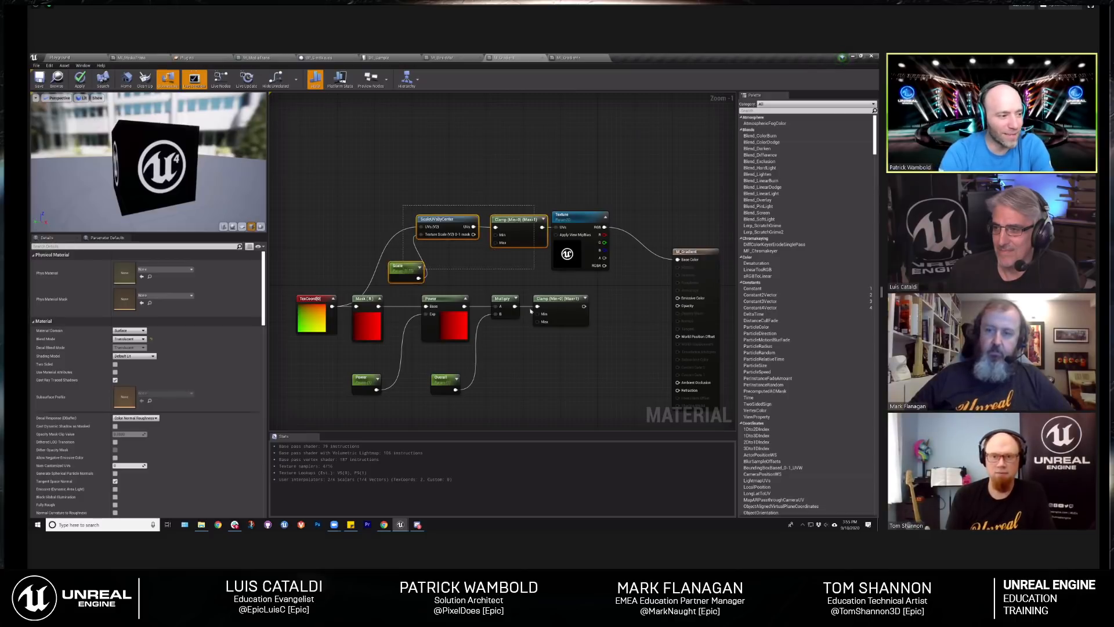
pyautogui.click(651, 397)
pyautogui.moveTo(281, 294); pyautogui.dragTo(718, 399)
pyautogui.click(594, 360)
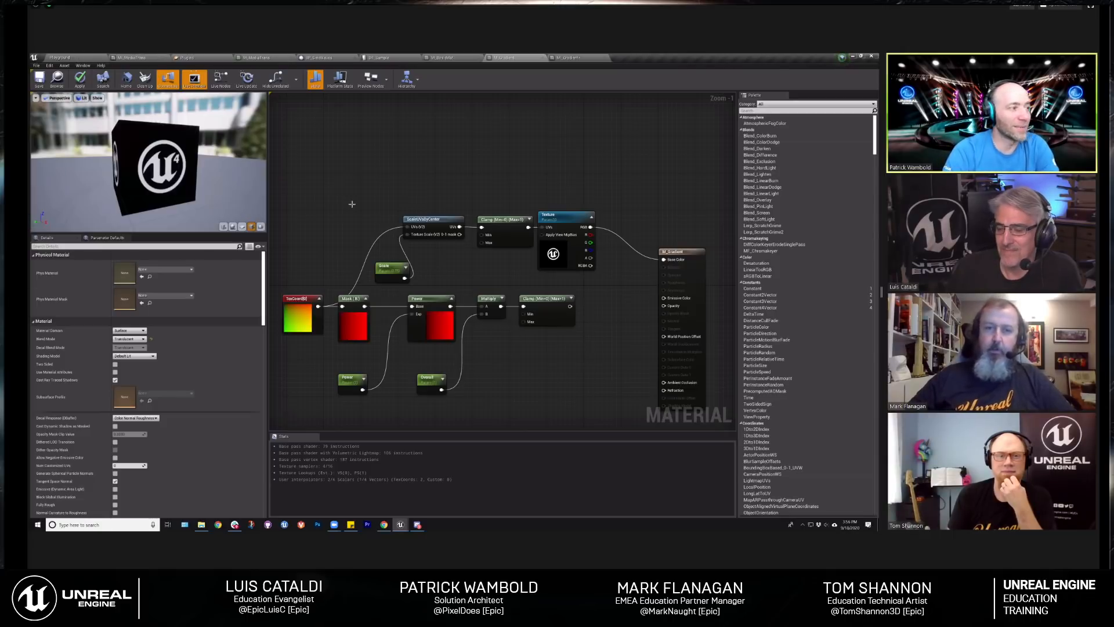
# Step: Return to the level and pull the camera back to view the charts, 3D text and cubes together
pyautogui.click(60, 58)
pyautogui.scroll(-5, 253, 309)
pyautogui.scroll(4, 252, 309)
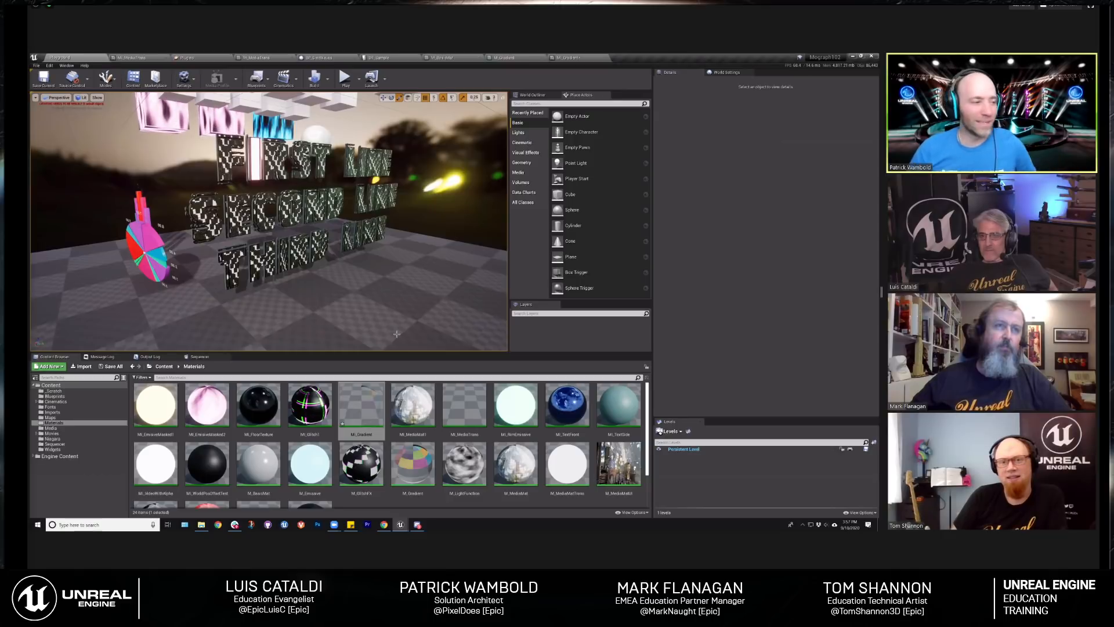
pyautogui.moveTo(397, 334); pyautogui.dragTo(364, 331, button='right')
pyautogui.press('s')
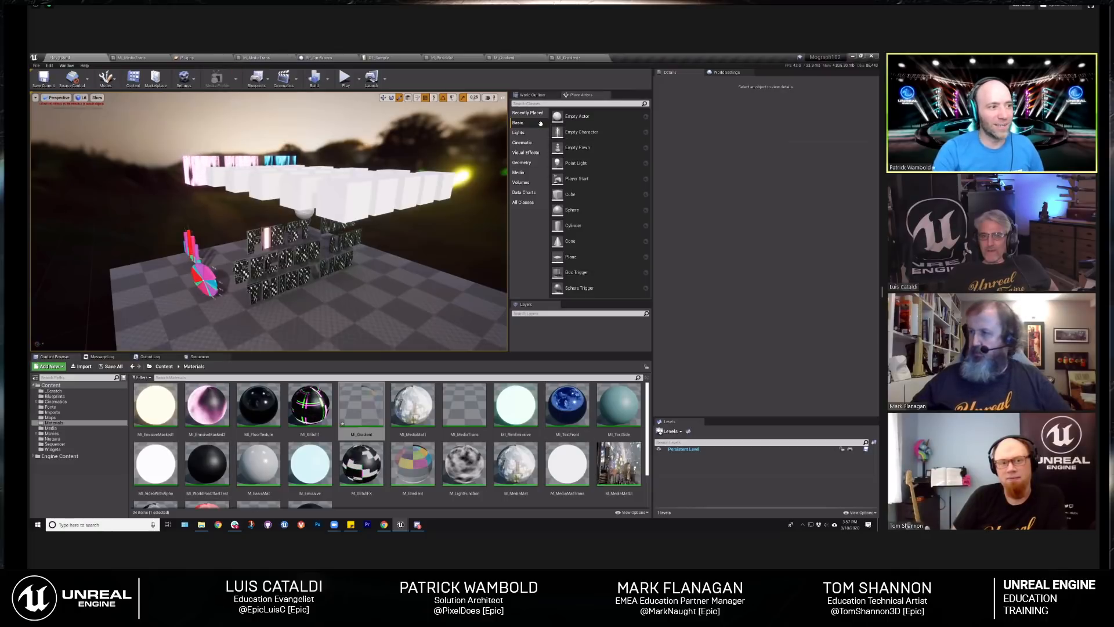
# Step: Show the World Outliner and look through the project's Blueprints and Media folders
pyautogui.click(532, 94)
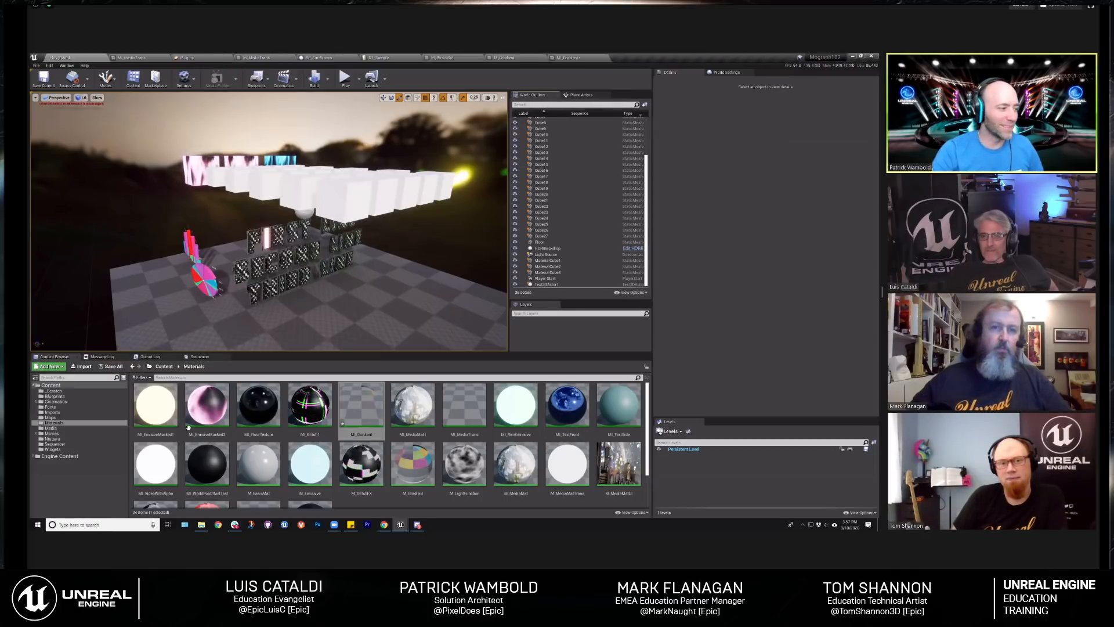
pyautogui.click(54, 423)
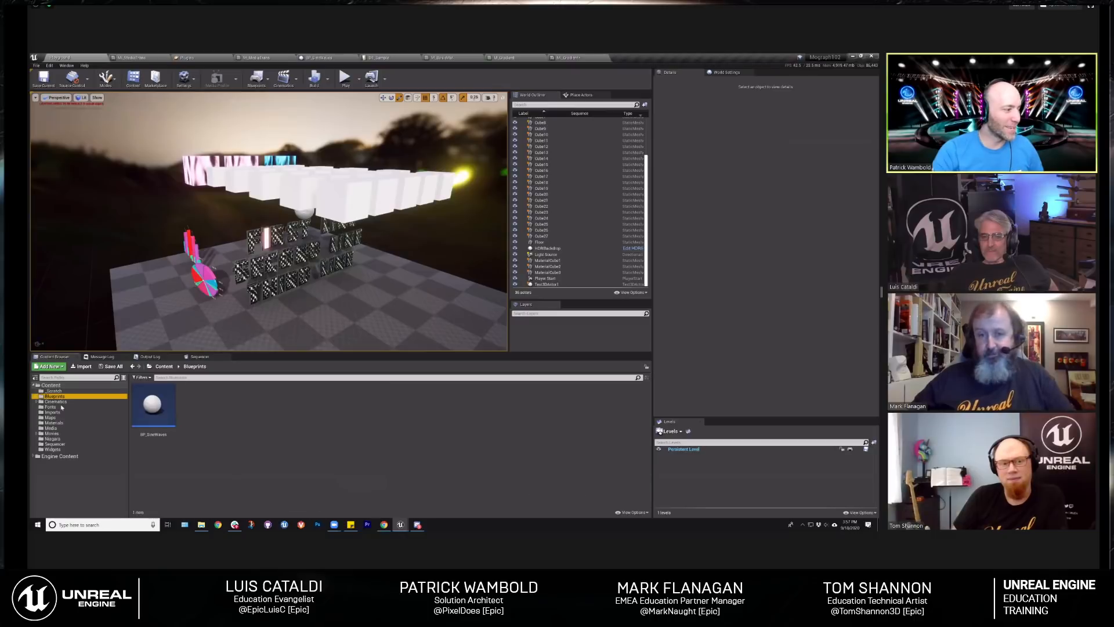
pyautogui.click(63, 429)
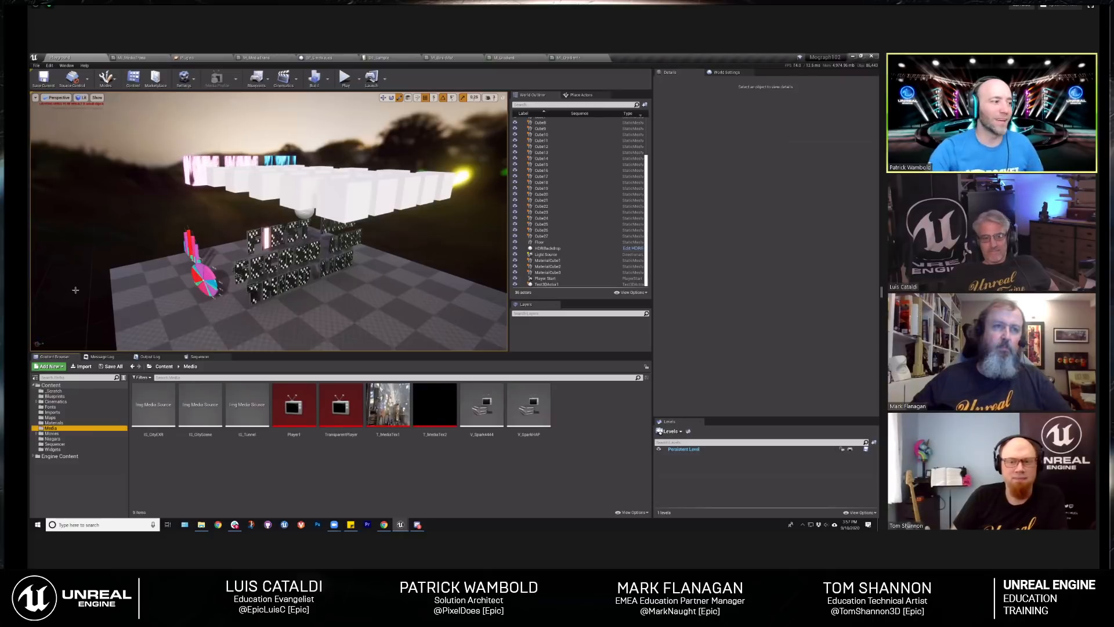
# Step: Select the BP_PieChart actor, undo its accidental move, and review its Visualization, Data, Text and Animation settings
pyautogui.click(205, 279)
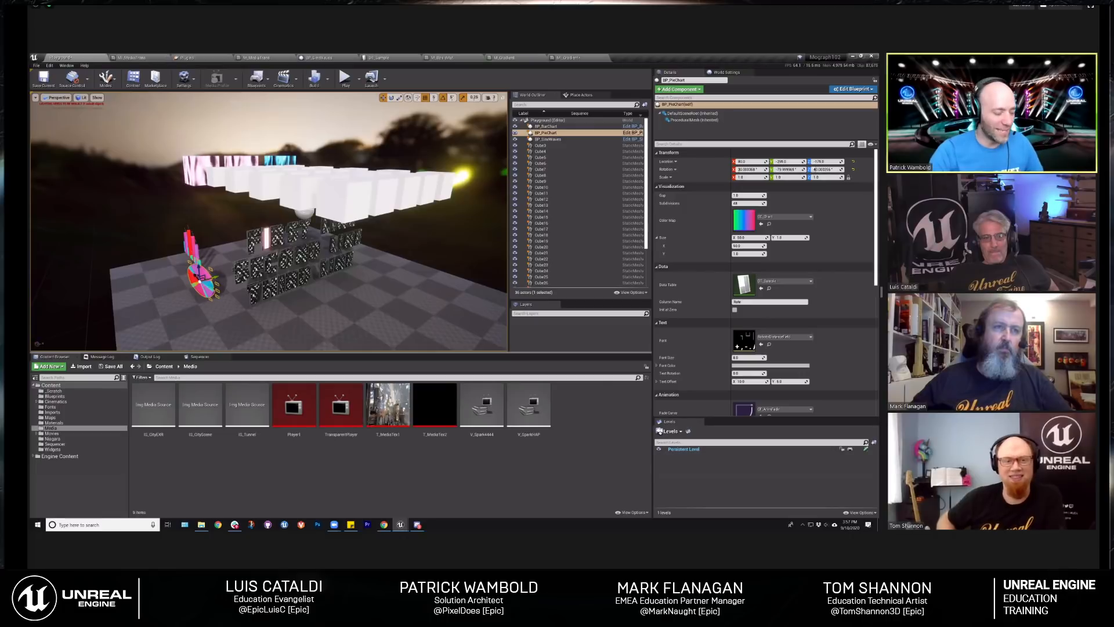
pyautogui.hotkey('ctrl', 'z')
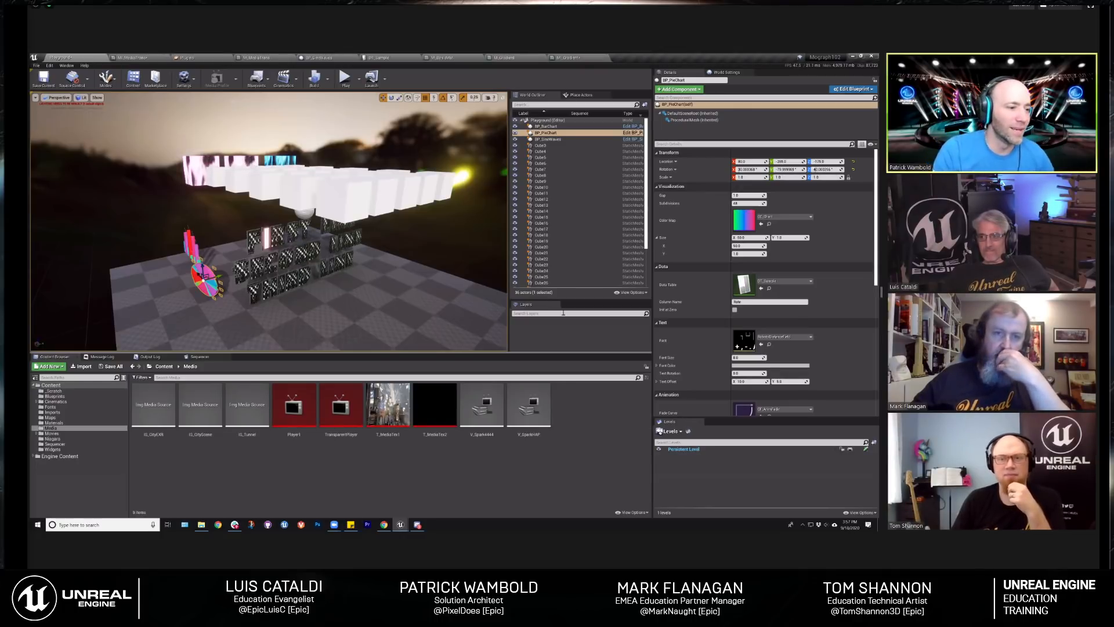
pyautogui.scroll(-10, 767, 328)
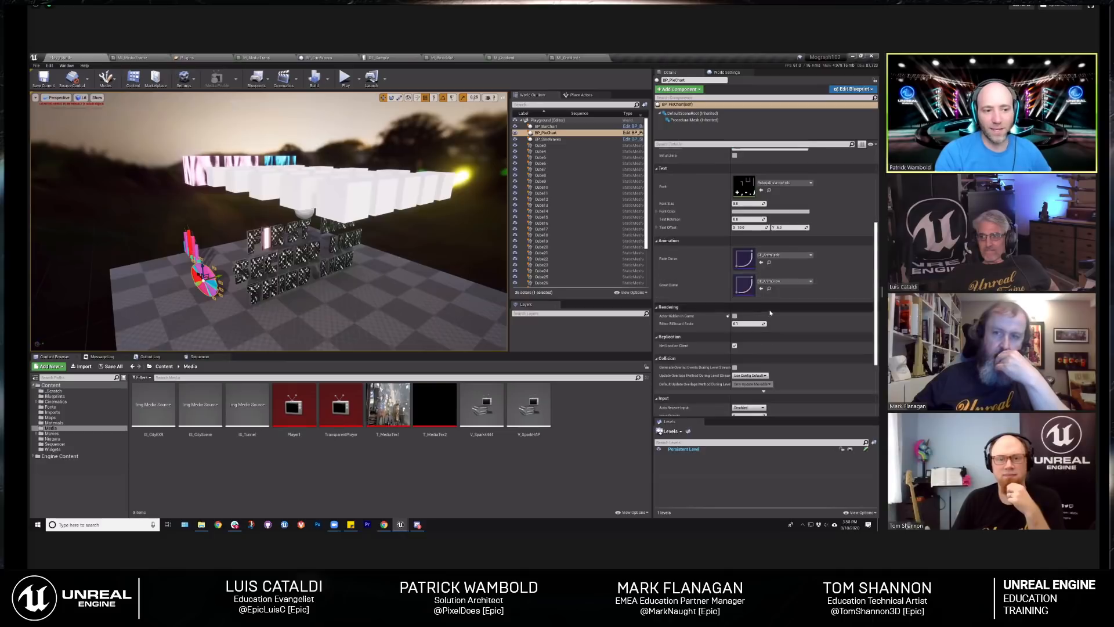
pyautogui.scroll(2, 770, 342)
pyautogui.scroll(3, 772, 360)
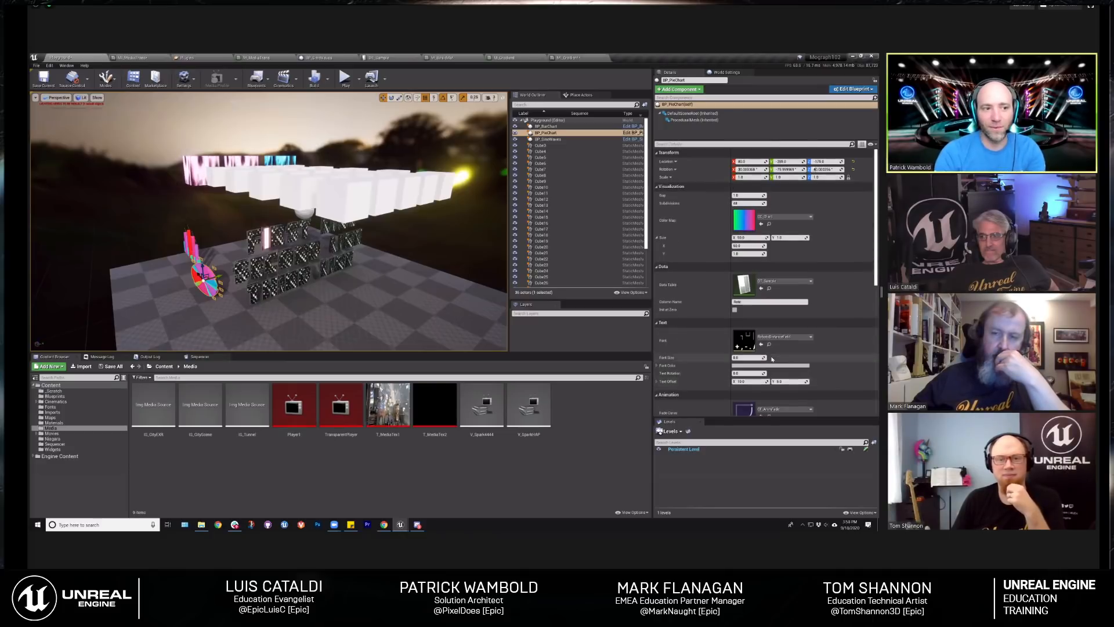
# Step: Collapse the pie chart's detail categories from Text through Actor, and expand Text again to show its font settings
pyautogui.click(662, 322)
pyautogui.click(658, 333)
pyautogui.click(657, 341)
pyautogui.click(657, 351)
pyautogui.click(658, 361)
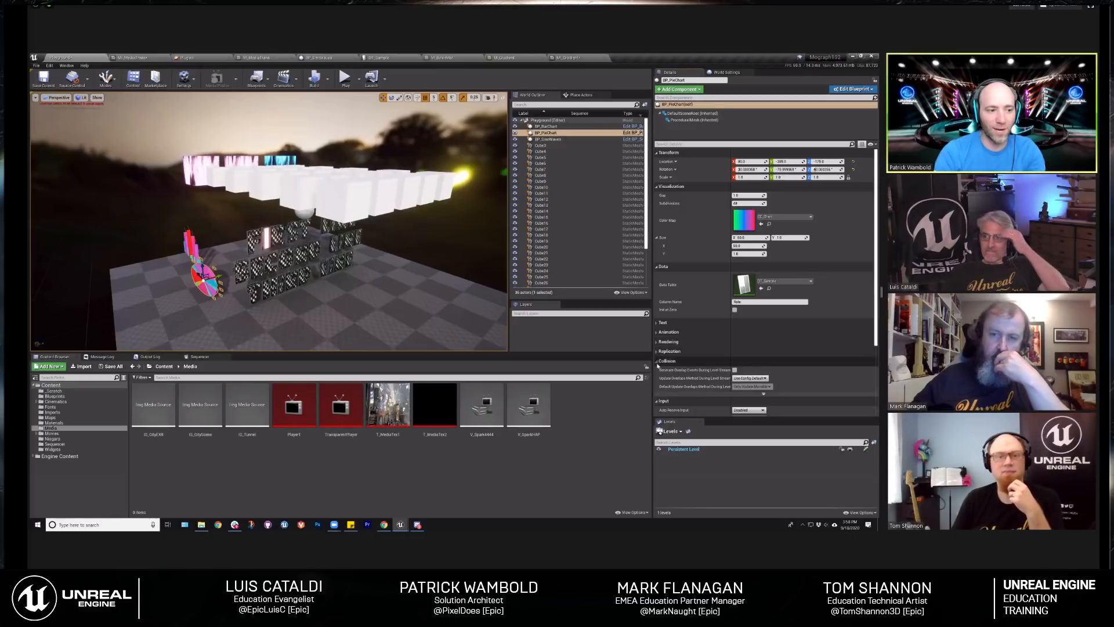
pyautogui.click(658, 370)
pyautogui.click(657, 380)
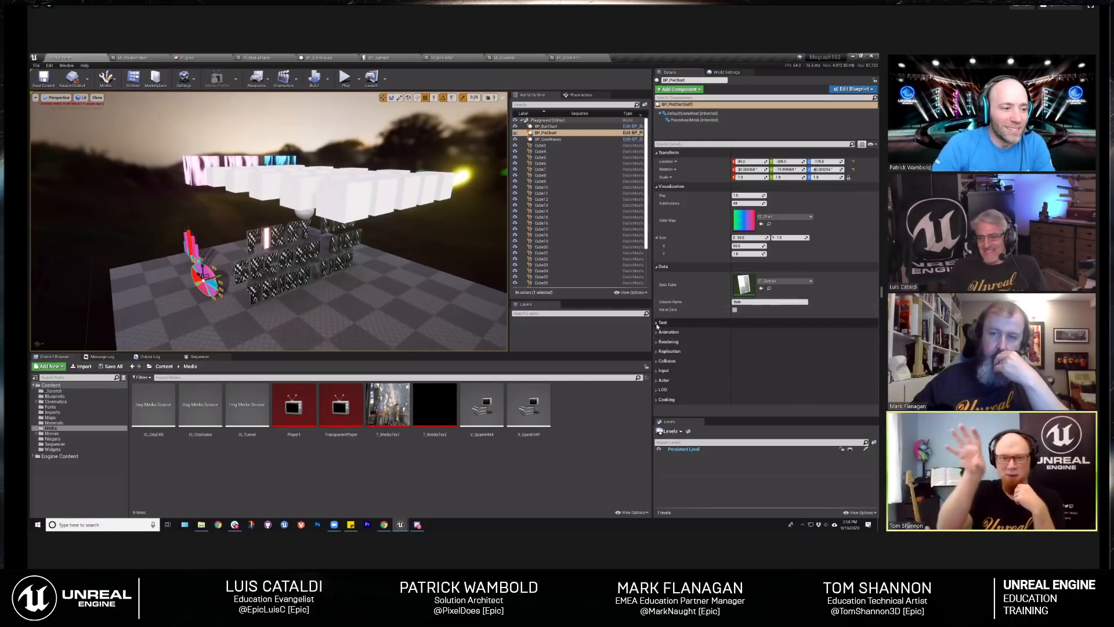
pyautogui.click(755, 322)
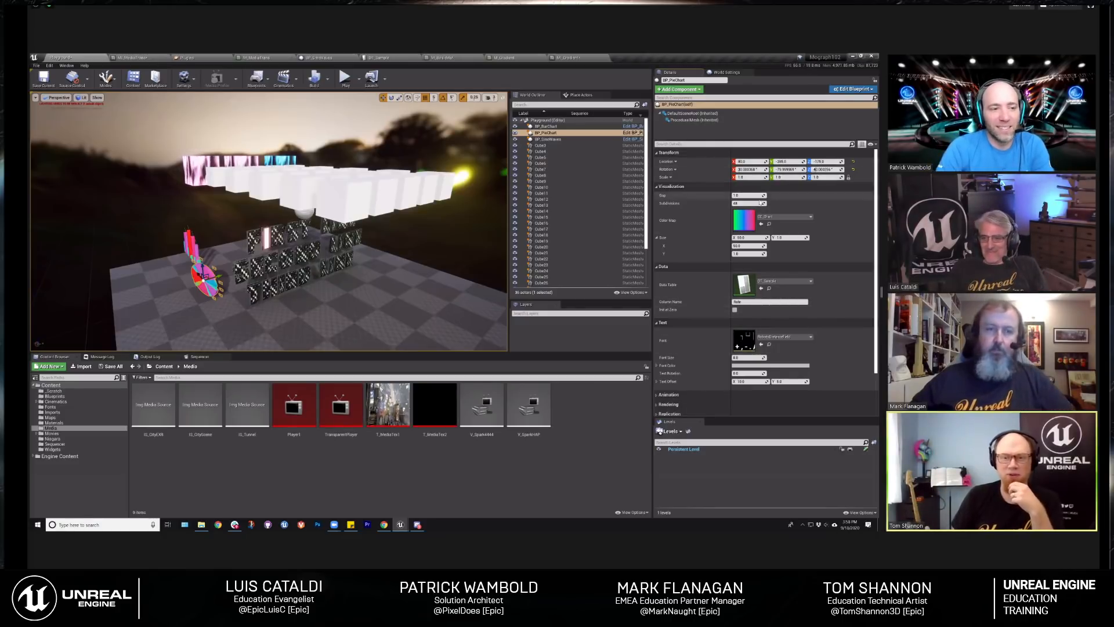
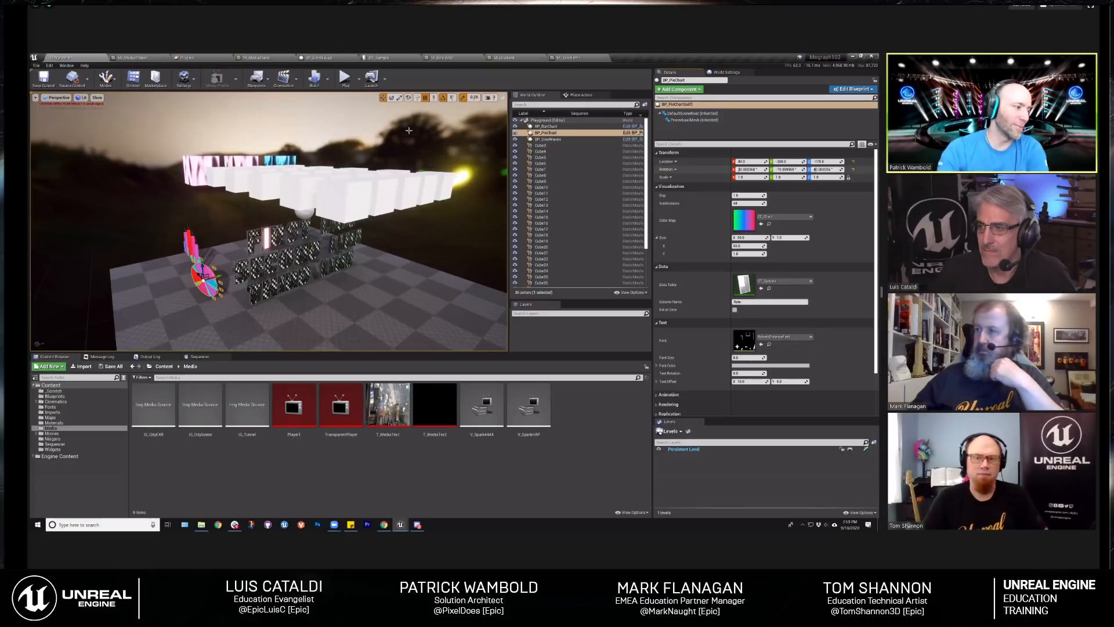
# Step: Show the LS_Master sequence in Sequencer and open the Keyboard Shortcuts page of the Editor Preferences
pyautogui.click(200, 356)
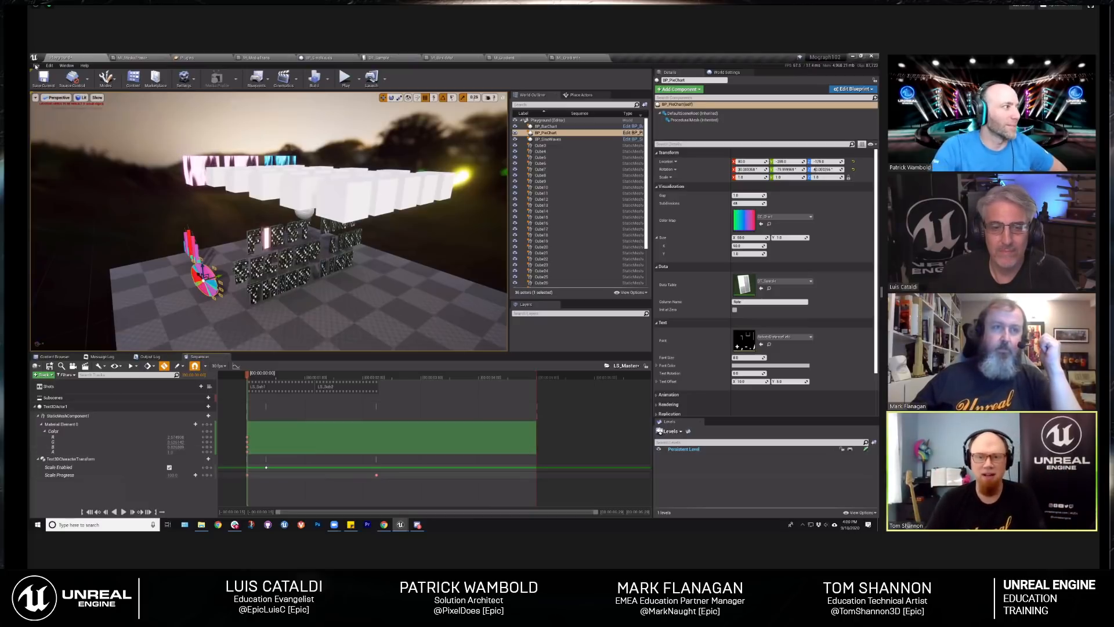
pyautogui.click(49, 65)
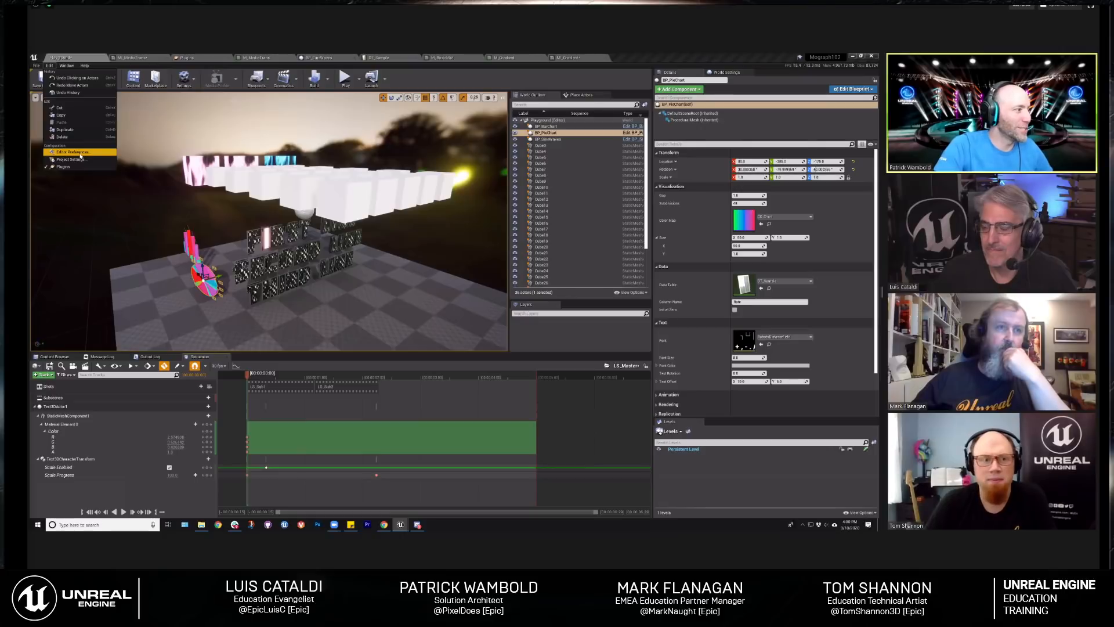
pyautogui.click(73, 152)
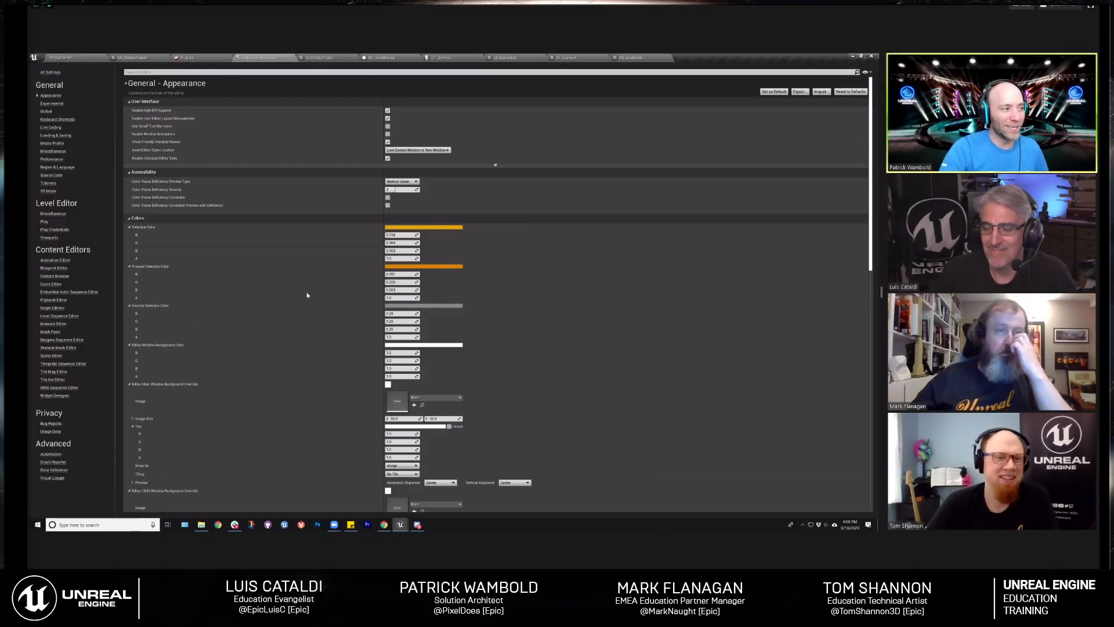
pyautogui.scroll(-12, 318, 292)
pyautogui.scroll(8, 319, 292)
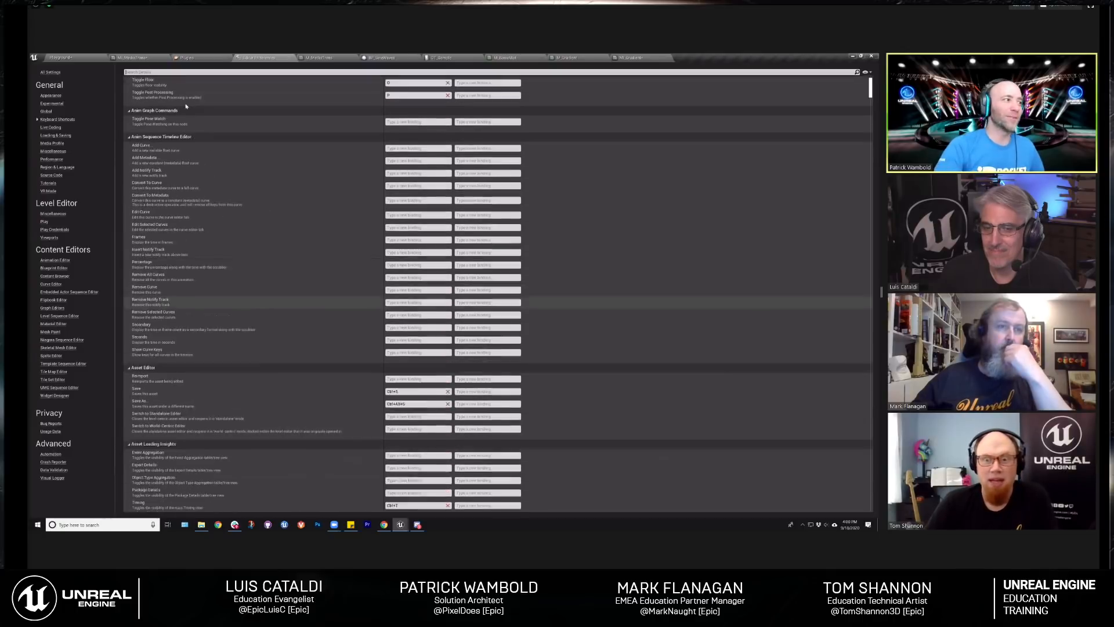
# Step: Search the keyboard shortcuts for "dupli" to check the Duplicate bindings, and clear the search
pyautogui.scroll(2, 184, 101)
pyautogui.click(174, 72)
pyautogui.write('dupli')
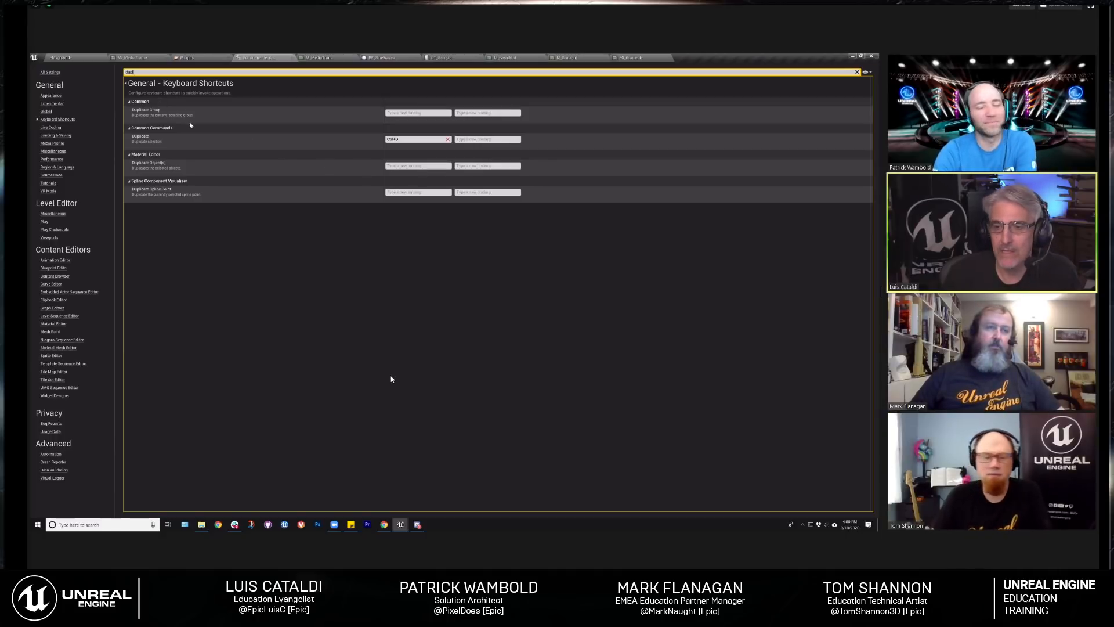
pyautogui.press('Escape')
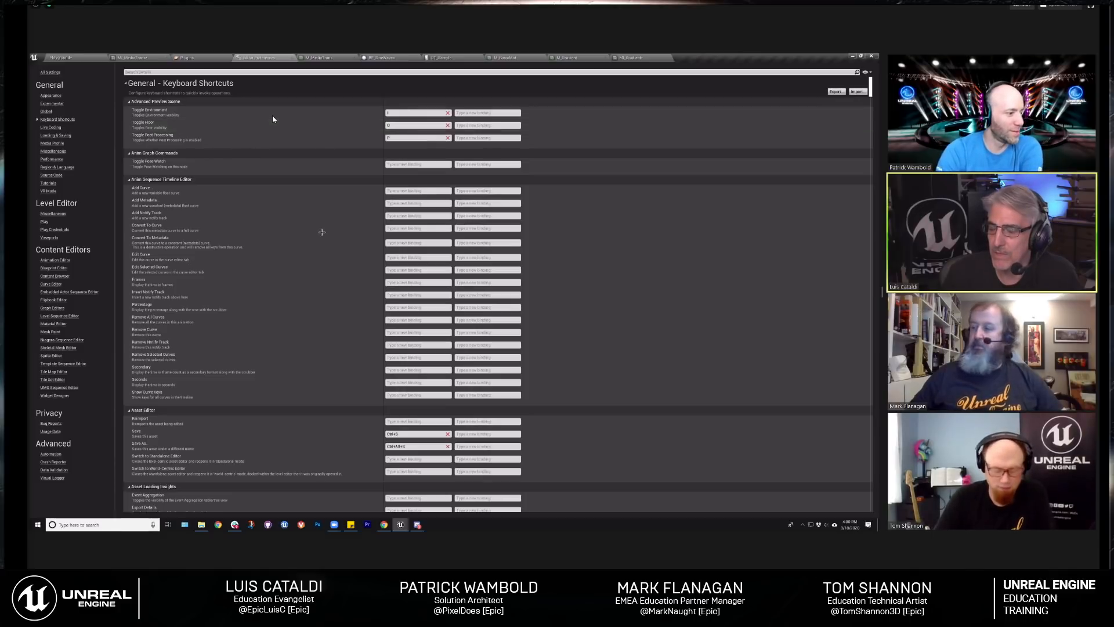
# Step: Generate the console variables help from the level editor, open its HTML page in the browser, and put the browser away
pyautogui.click(61, 57)
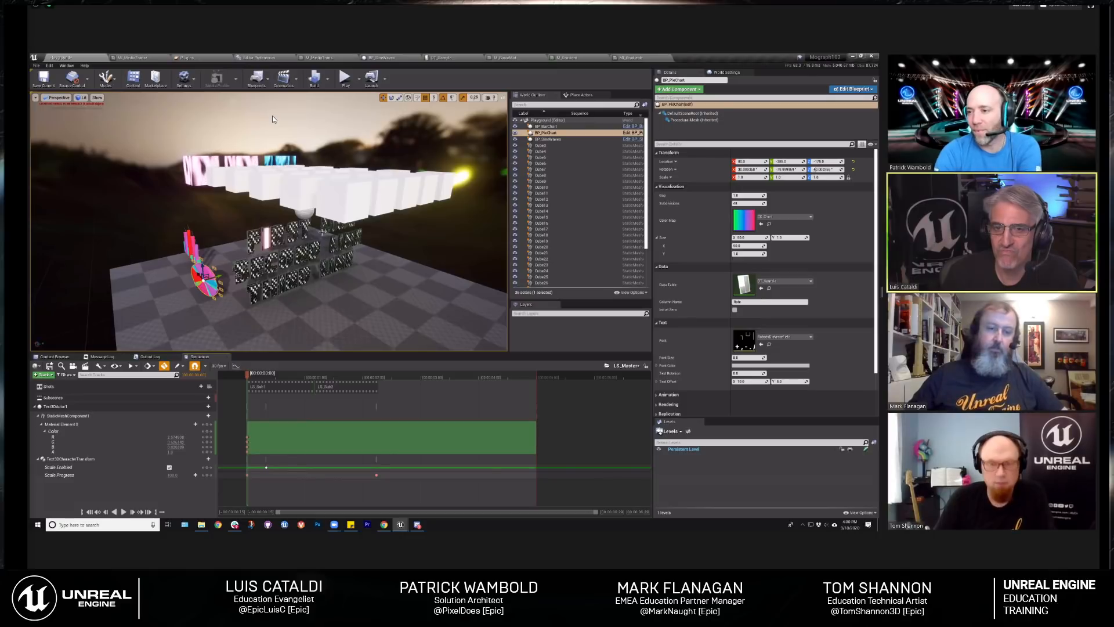
pyautogui.click(84, 65)
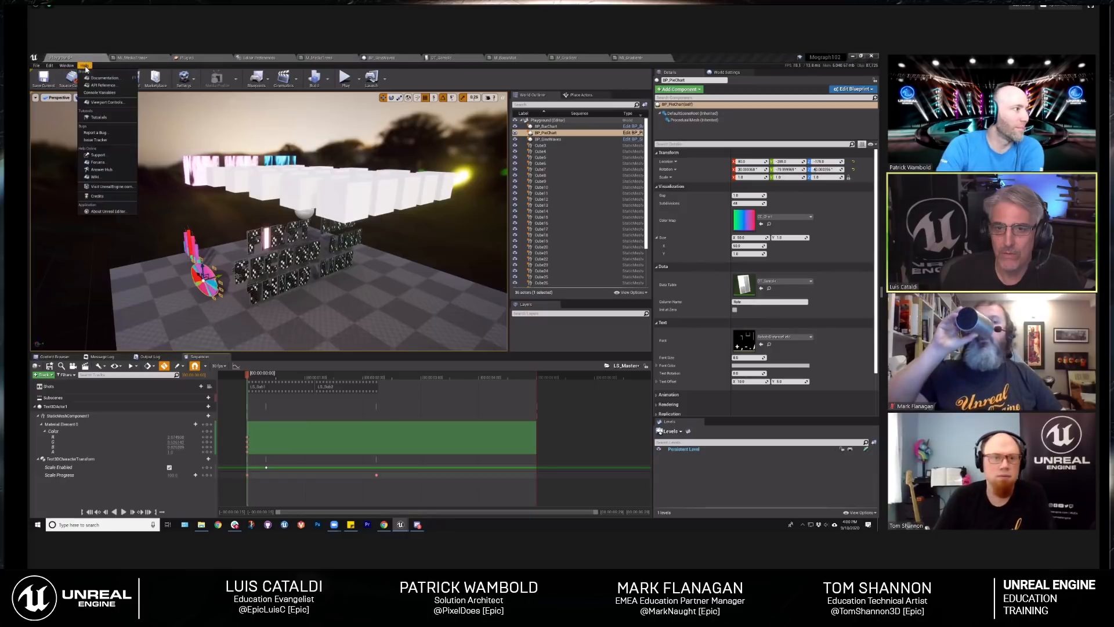
pyautogui.click(101, 96)
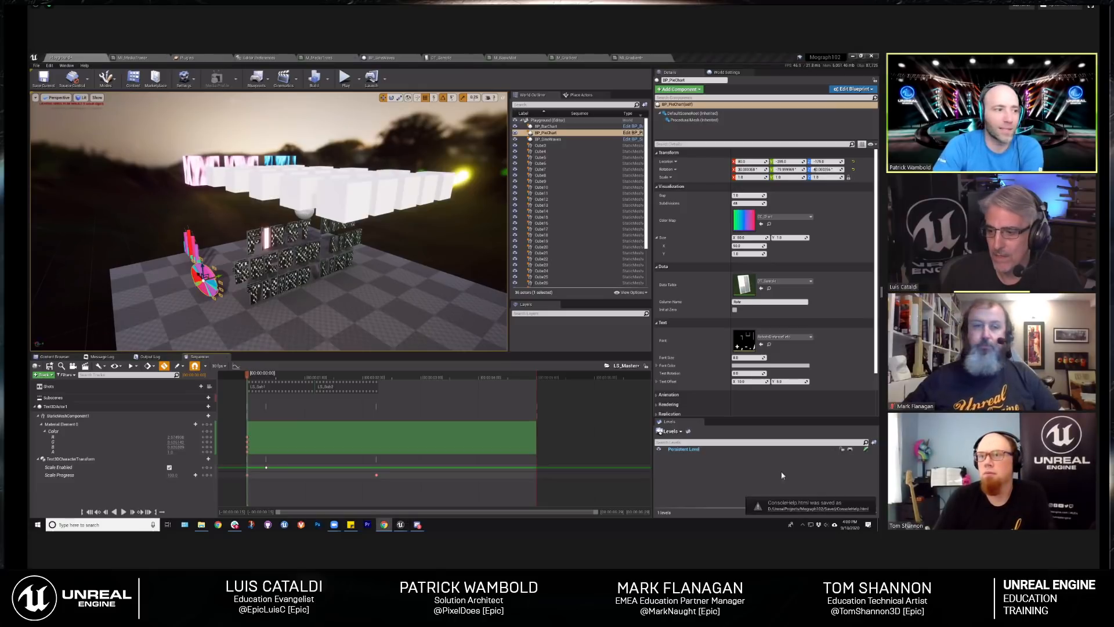
pyautogui.click(792, 509)
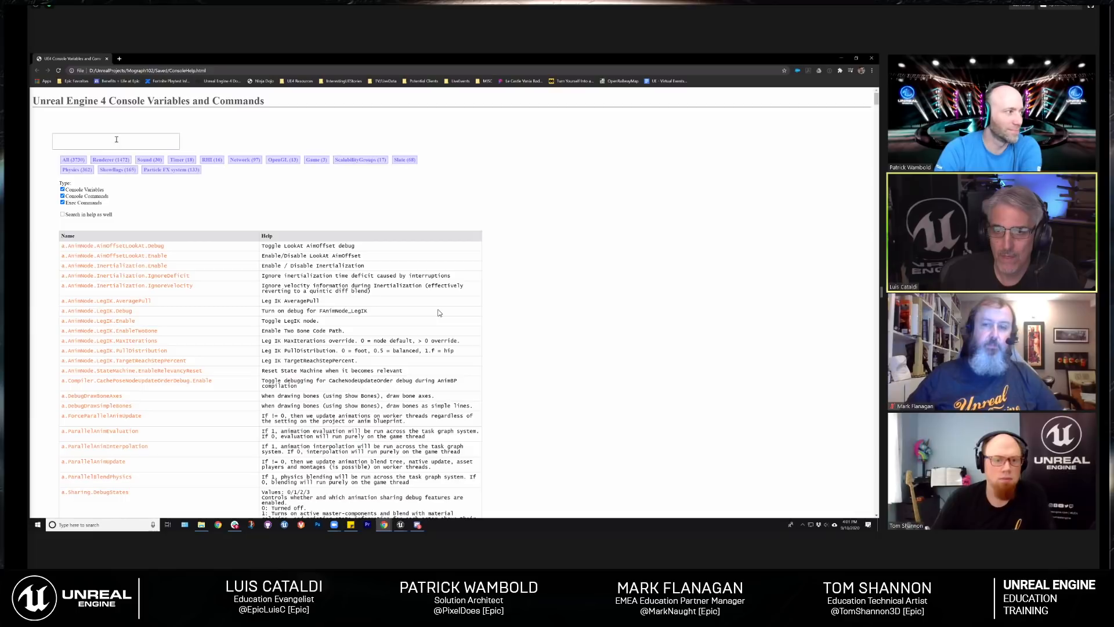
pyautogui.click(68, 142)
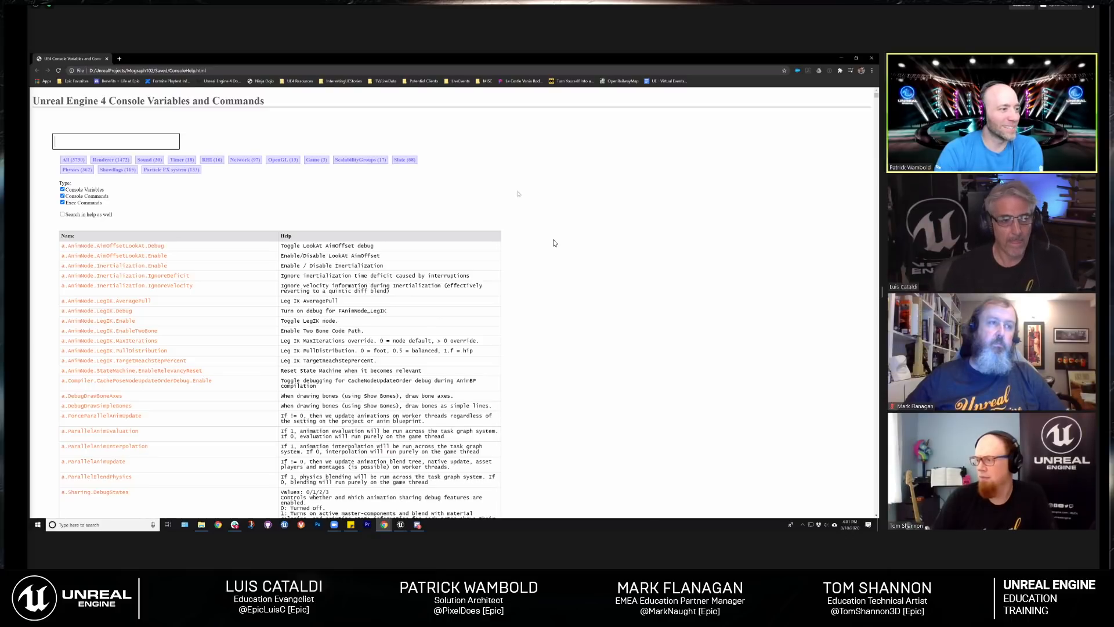
pyautogui.click(856, 58)
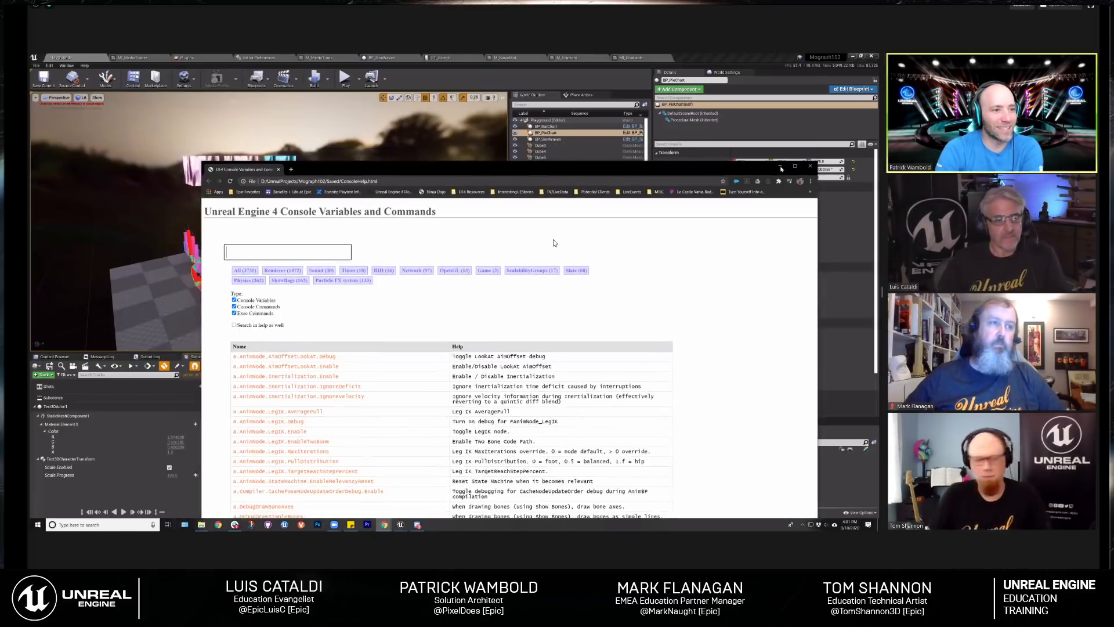
pyautogui.click(781, 167)
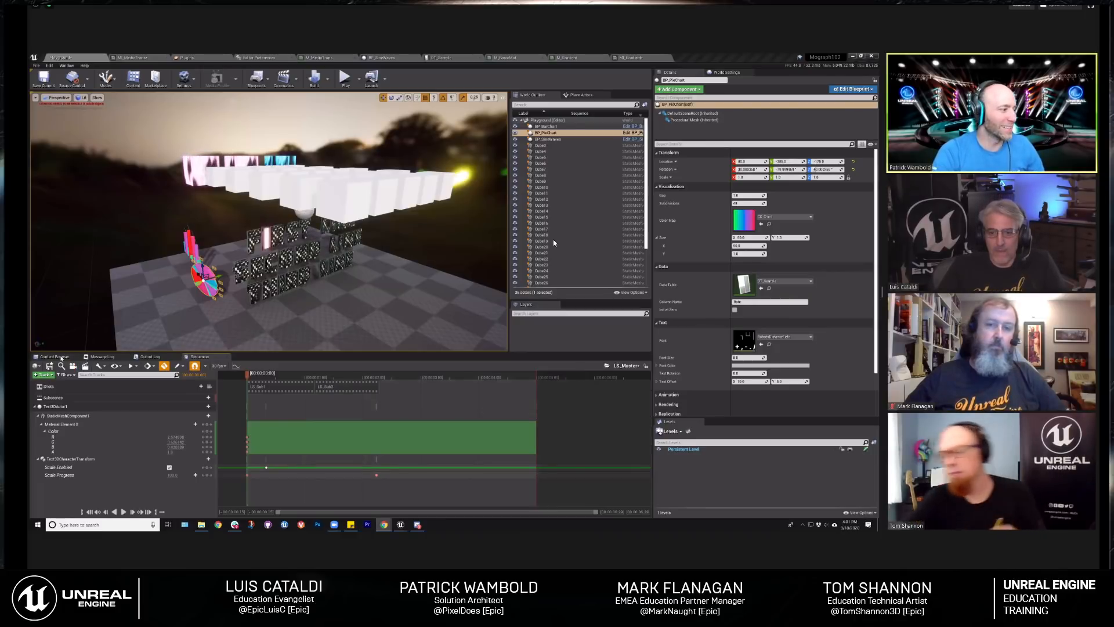
# Step: Look up console commands matching "slate" and "tooltip" in the Output Log, leaving the command entry empty
pyautogui.click(60, 358)
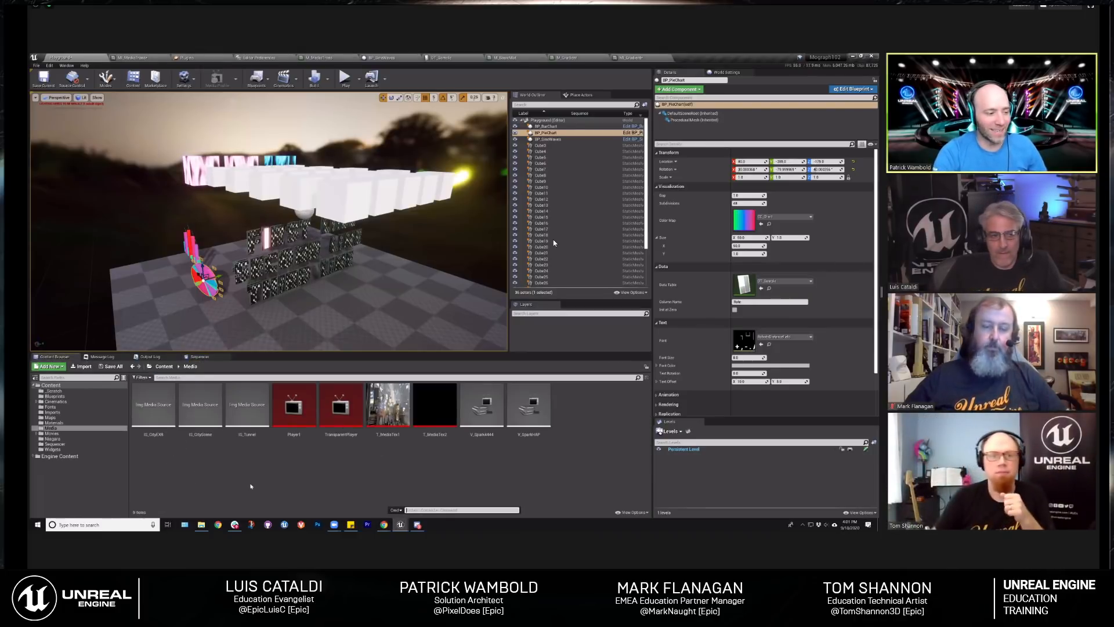
pyautogui.click(150, 356)
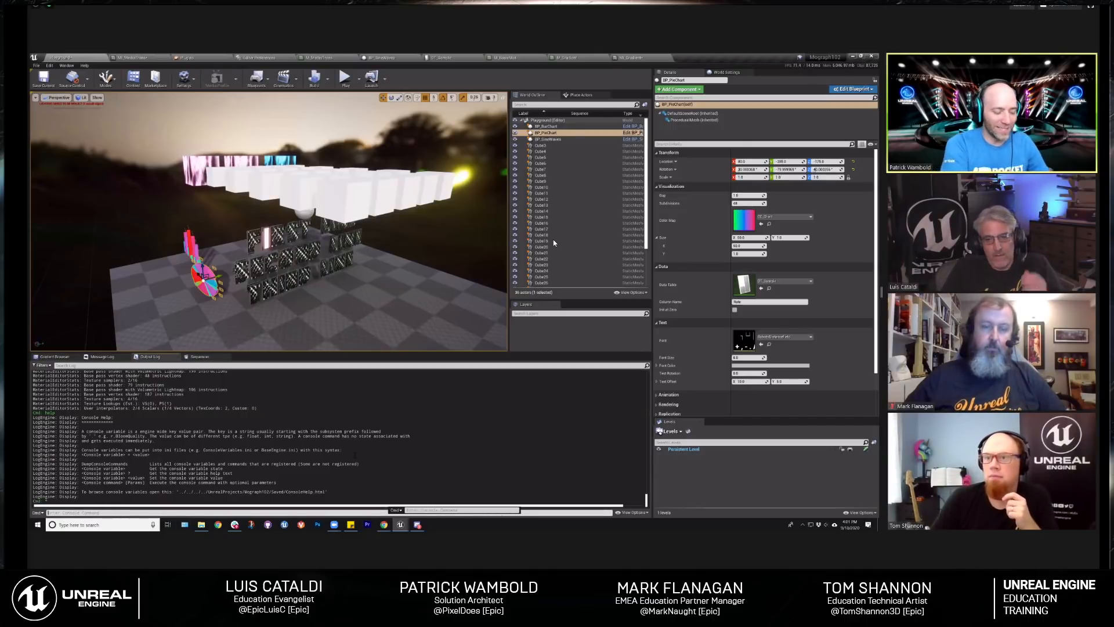
pyautogui.write('slate')
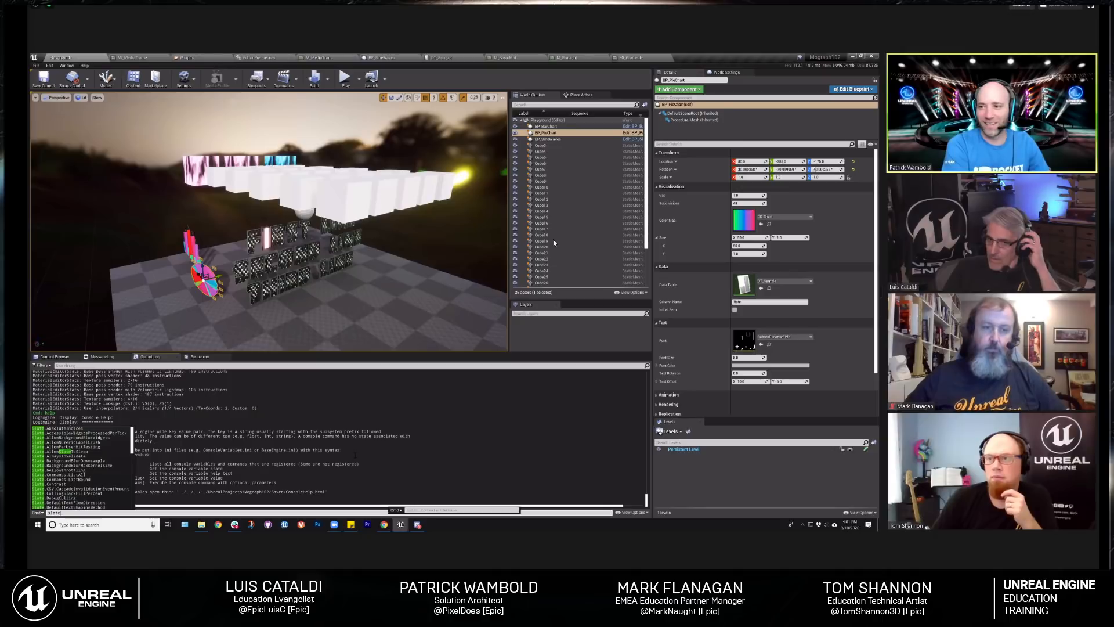
pyautogui.press('BackSpace')
pyautogui.press('BackSpace')
pyautogui.press('BackSpace')
pyautogui.press('BackSpace')
pyautogui.press('BackSpace')
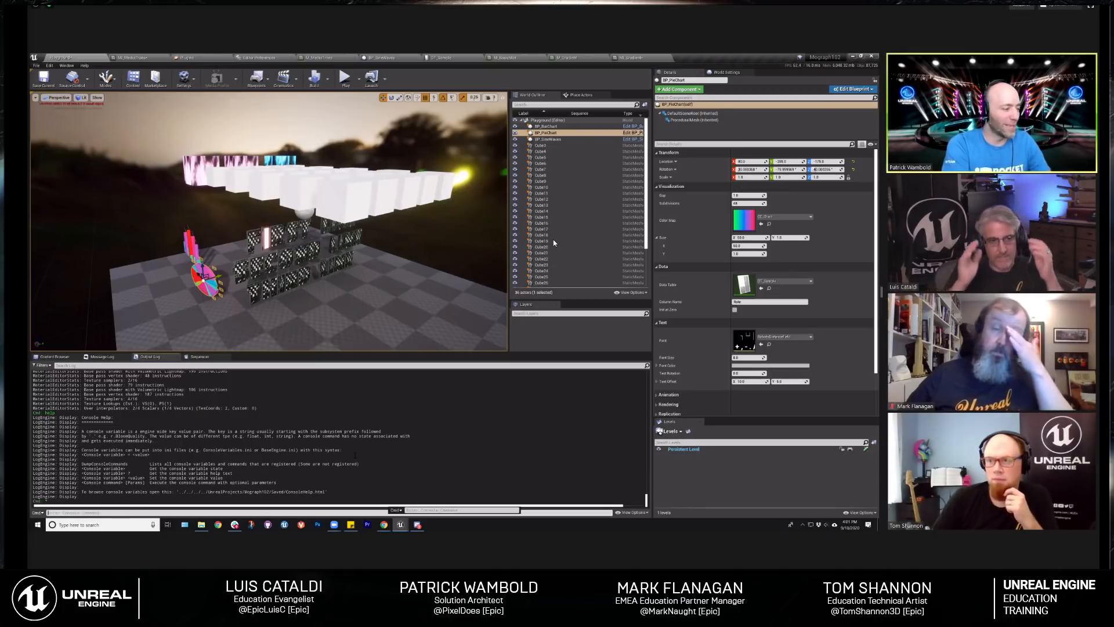
pyautogui.write('tooltip')
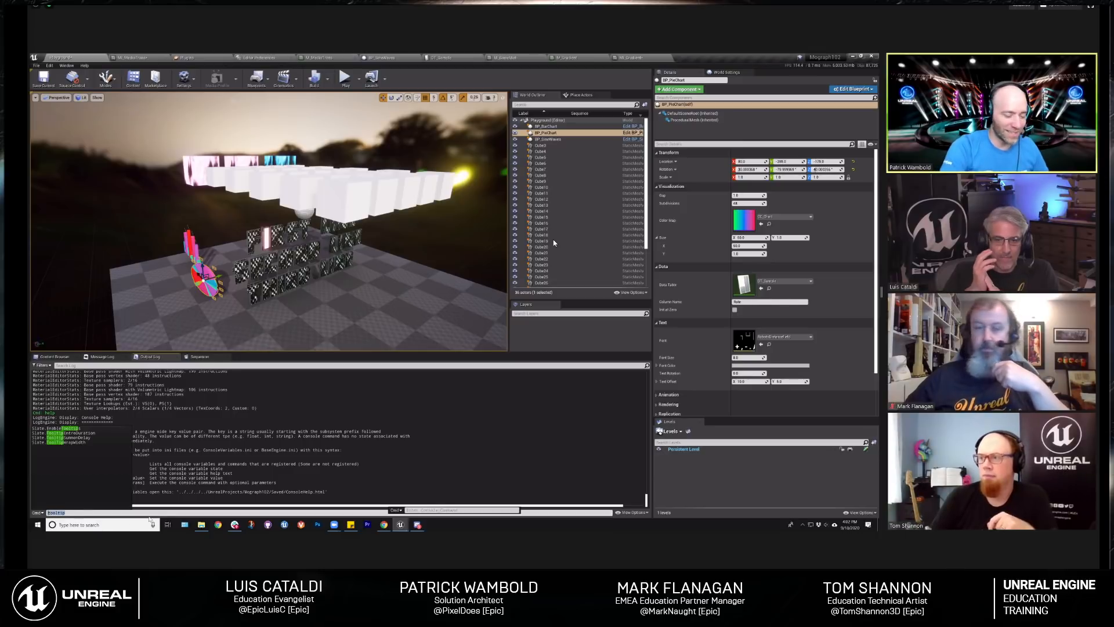
pyautogui.press('BackSpace')
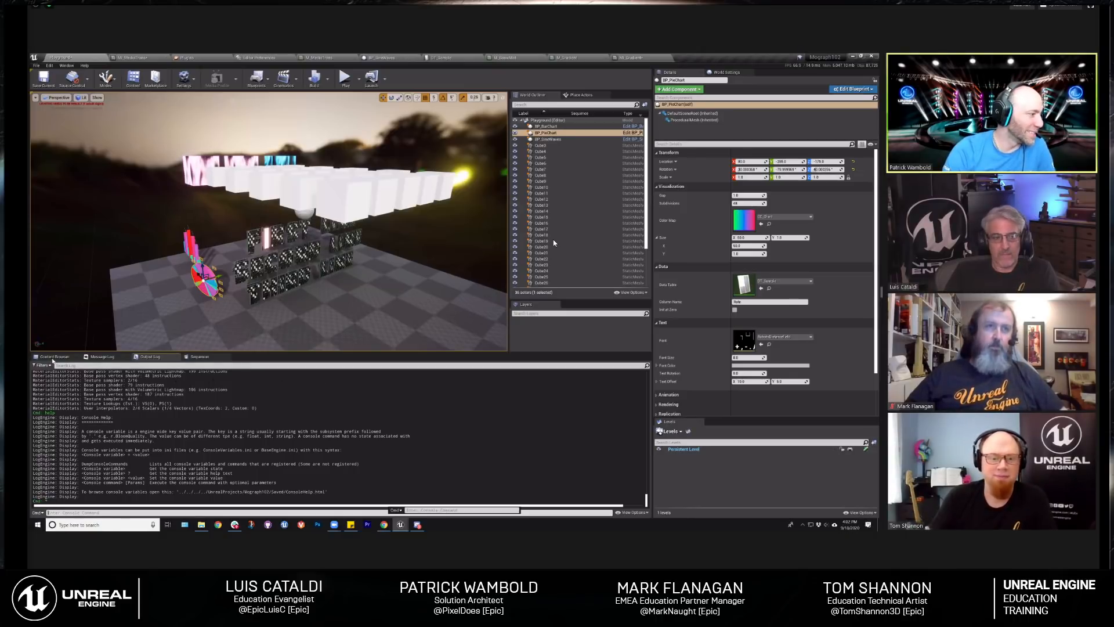
# Step: Place a point light above the white cube grid, duplicate it twice toward the background lights, and select the original light
pyautogui.click(54, 357)
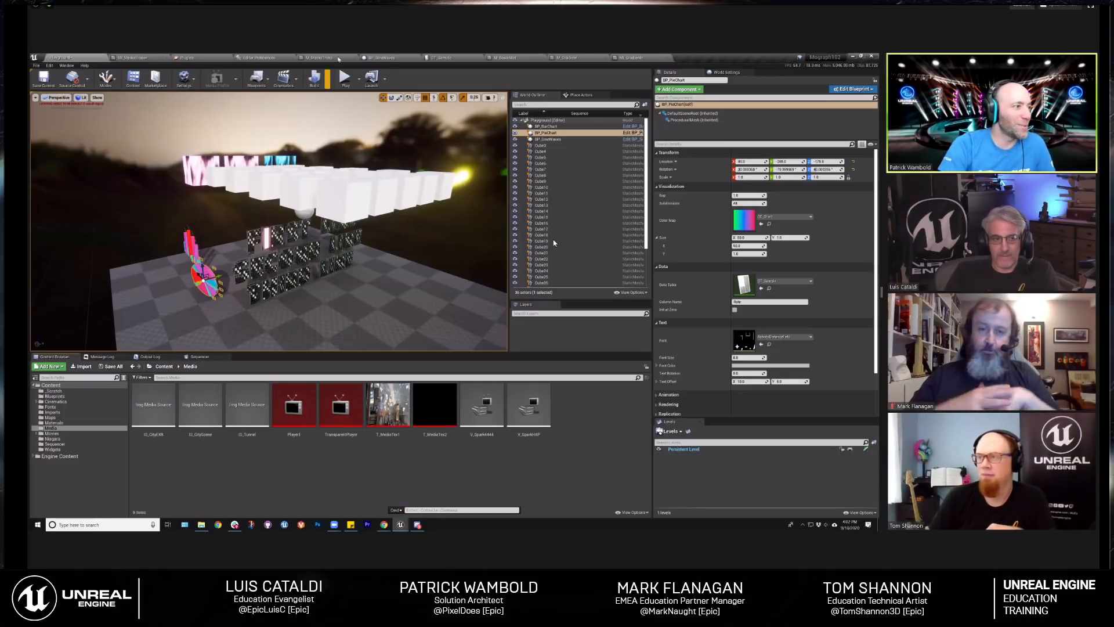
pyautogui.moveTo(387, 219); pyautogui.dragTo(424, 220, button='right')
pyautogui.moveTo(554, 243); pyautogui.dragTo(554, 243, button='right')
pyautogui.click(581, 94)
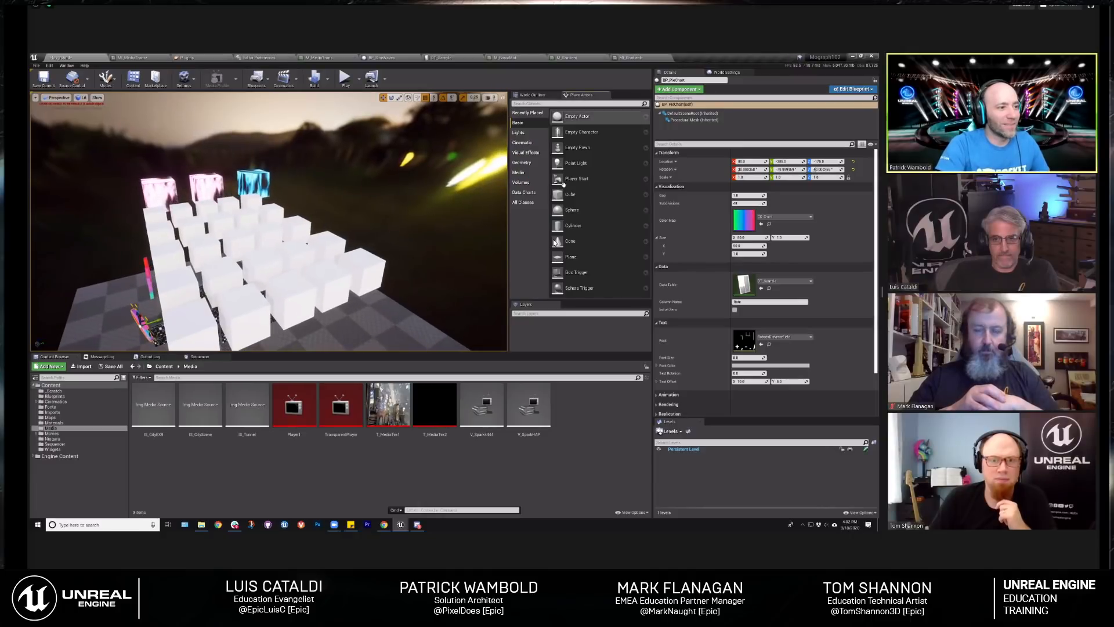
pyautogui.moveTo(577, 163); pyautogui.dragTo(342, 174)
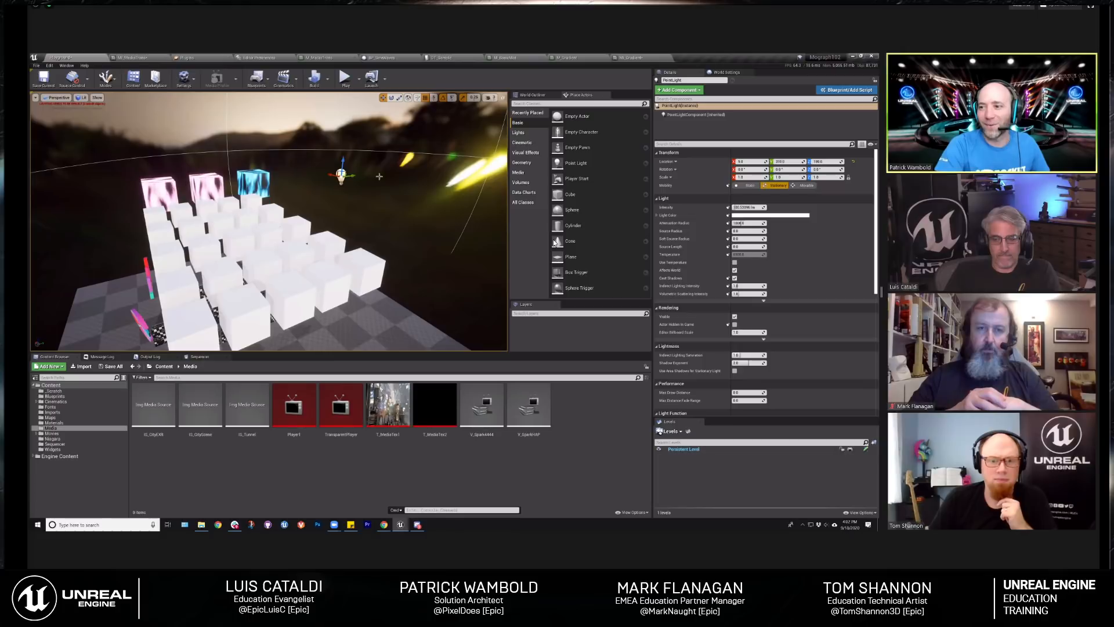
pyautogui.moveTo(378, 176); pyautogui.dragTo(333, 134, button='right')
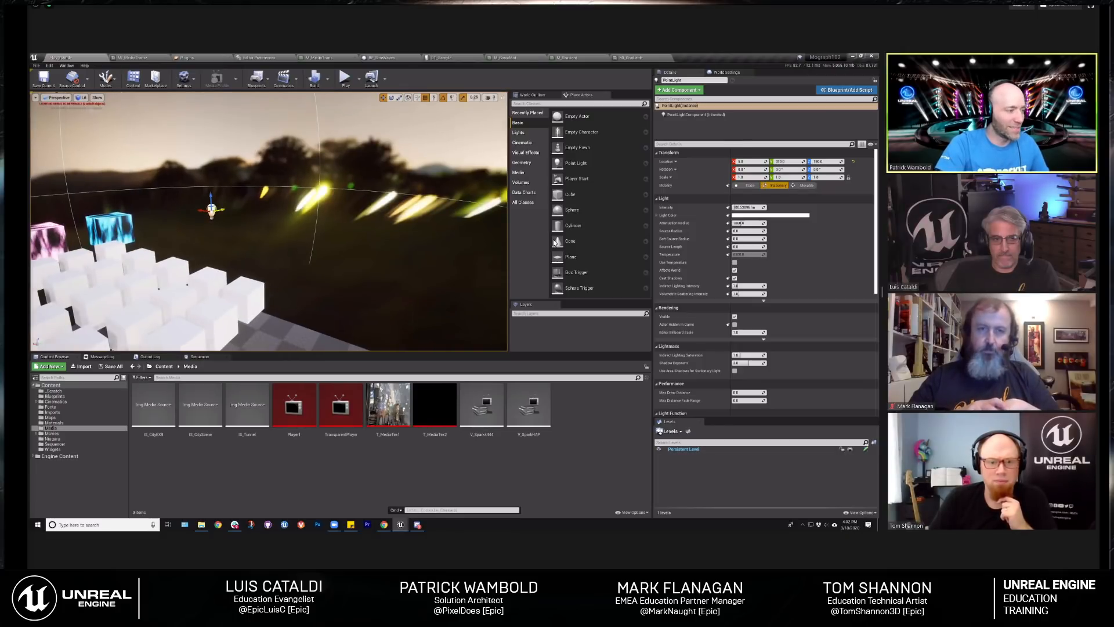
pyautogui.keyDown('alt'); pyautogui.moveTo(221, 209); pyautogui.dragTo(303, 205); pyautogui.keyUp('alt')
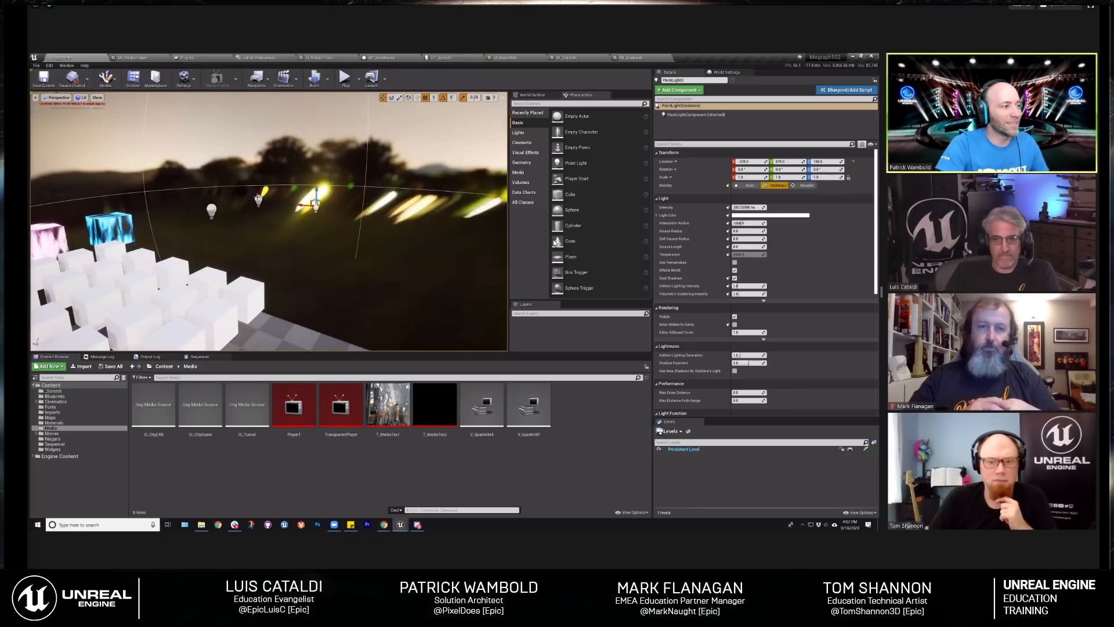
pyautogui.click(211, 210)
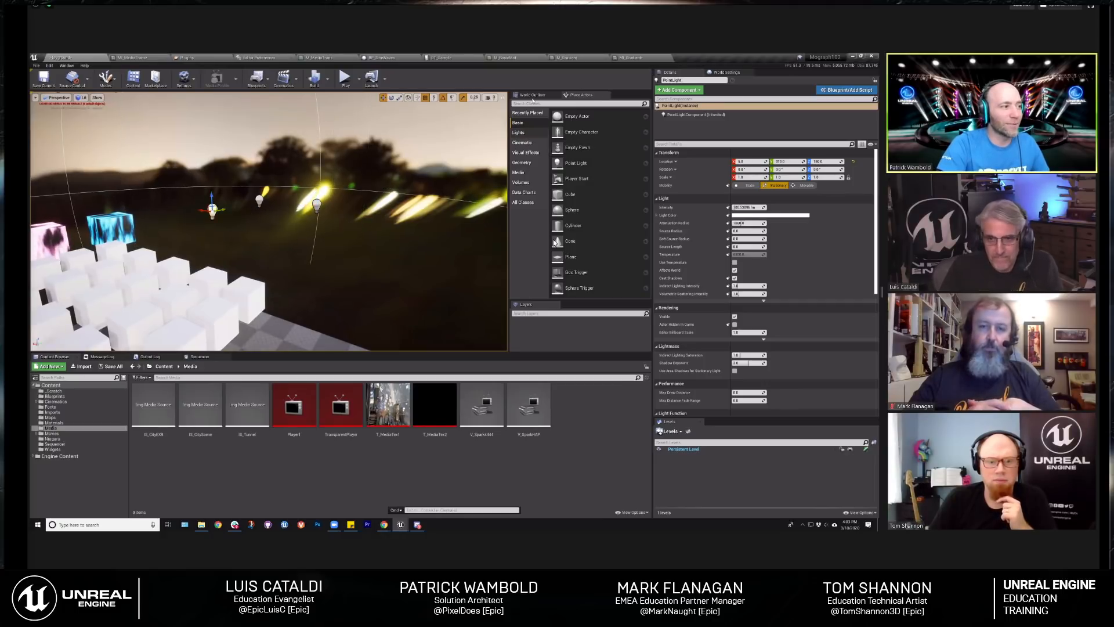
# Step: Show the World Outliner and hide all sprites in the perspective viewport
pyautogui.click(532, 94)
pyautogui.click(97, 97)
pyautogui.moveTo(103, 304)
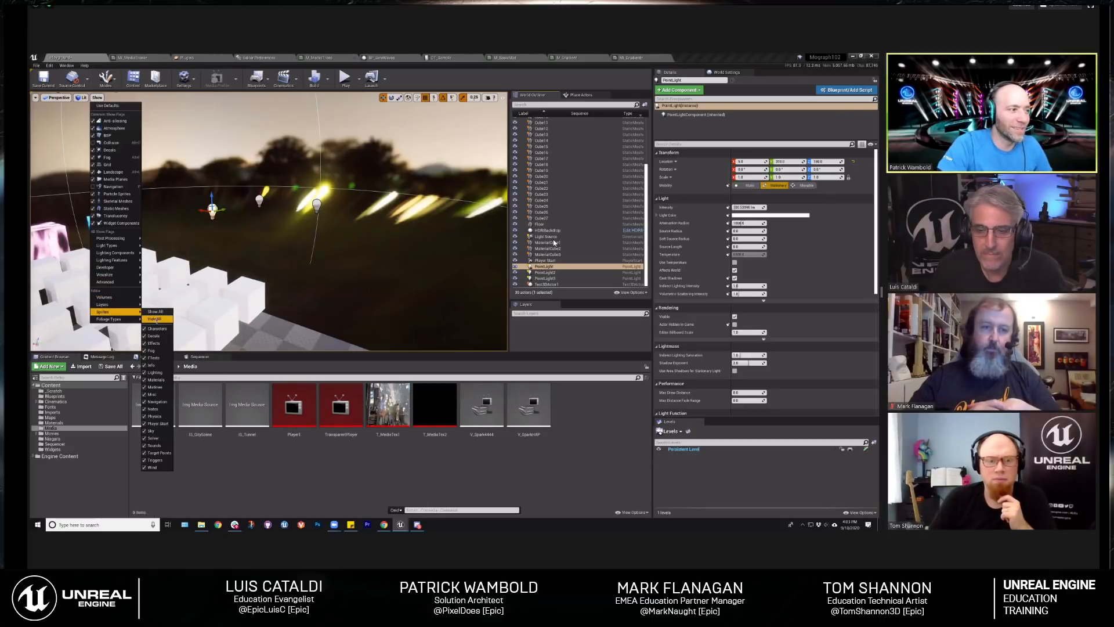
pyautogui.click(155, 319)
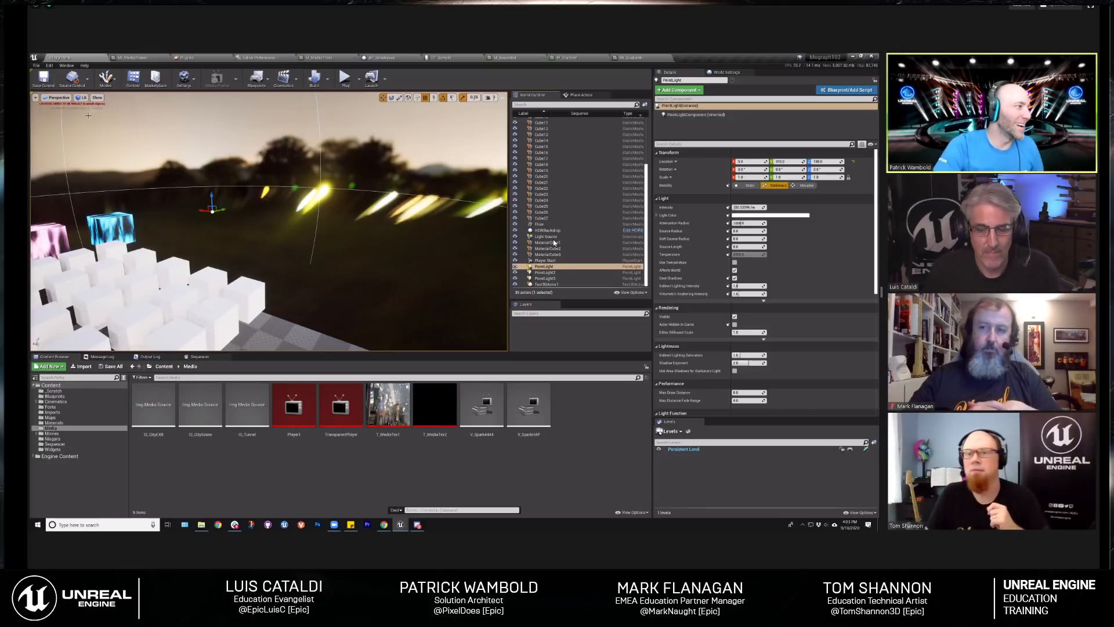
# Step: Review the viewport's Light Types, Volumes and Advanced show flags without changing any of them
pyautogui.click(97, 98)
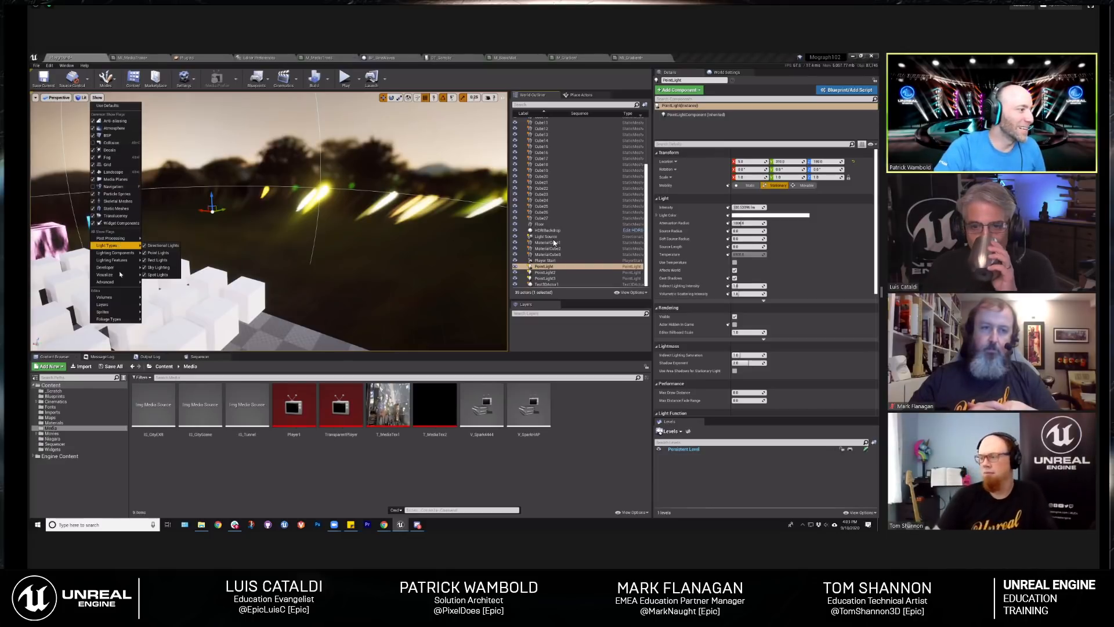
pyautogui.moveTo(122, 263)
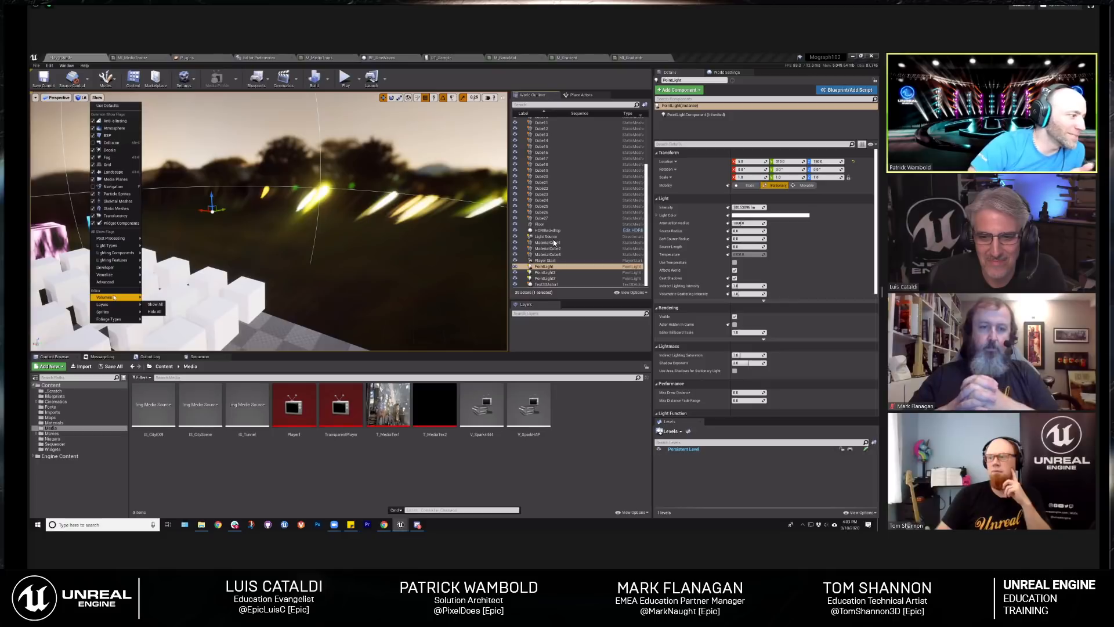
pyautogui.moveTo(114, 297)
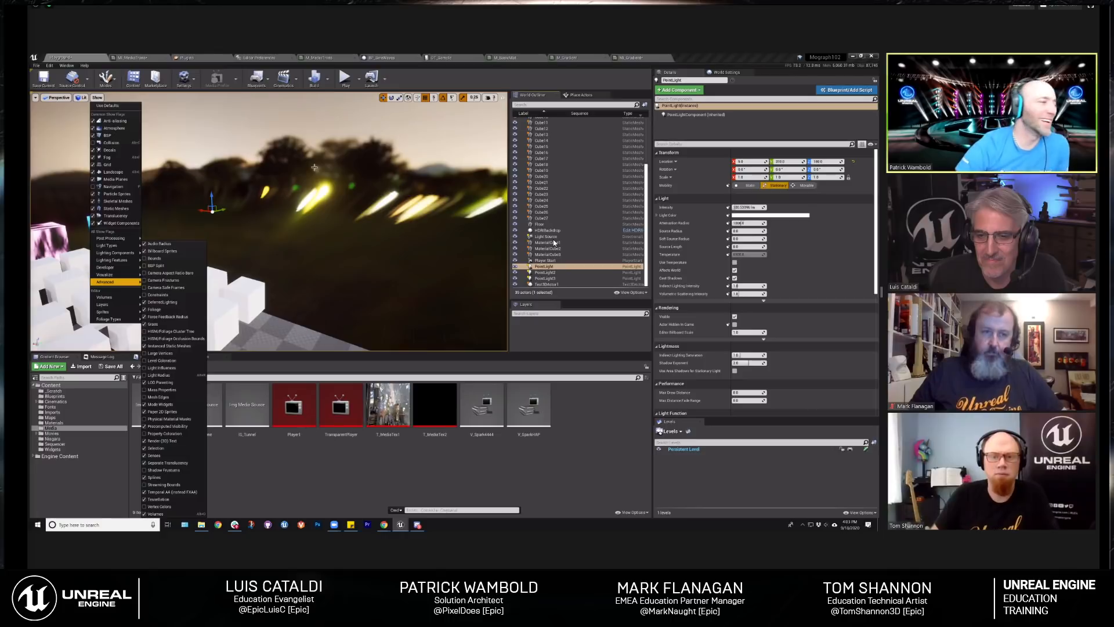
pyautogui.click(367, 152)
pyautogui.moveTo(367, 152); pyautogui.dragTo(349, 156, button='right')
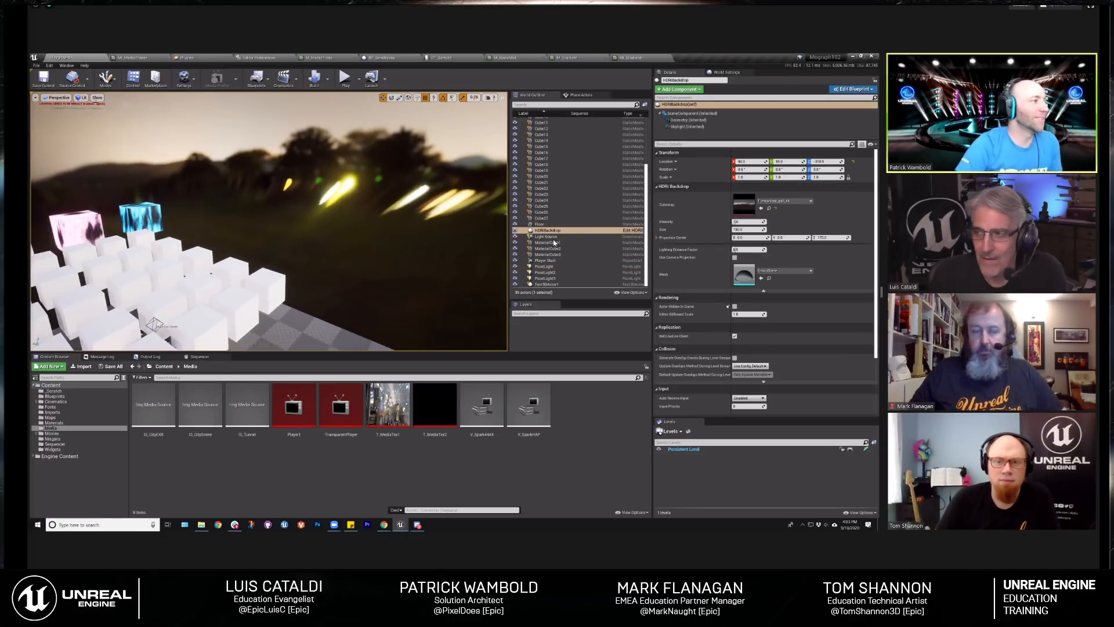
# Step: Show all viewport sprites again, and turn Game View on and back off
pyautogui.click(97, 97)
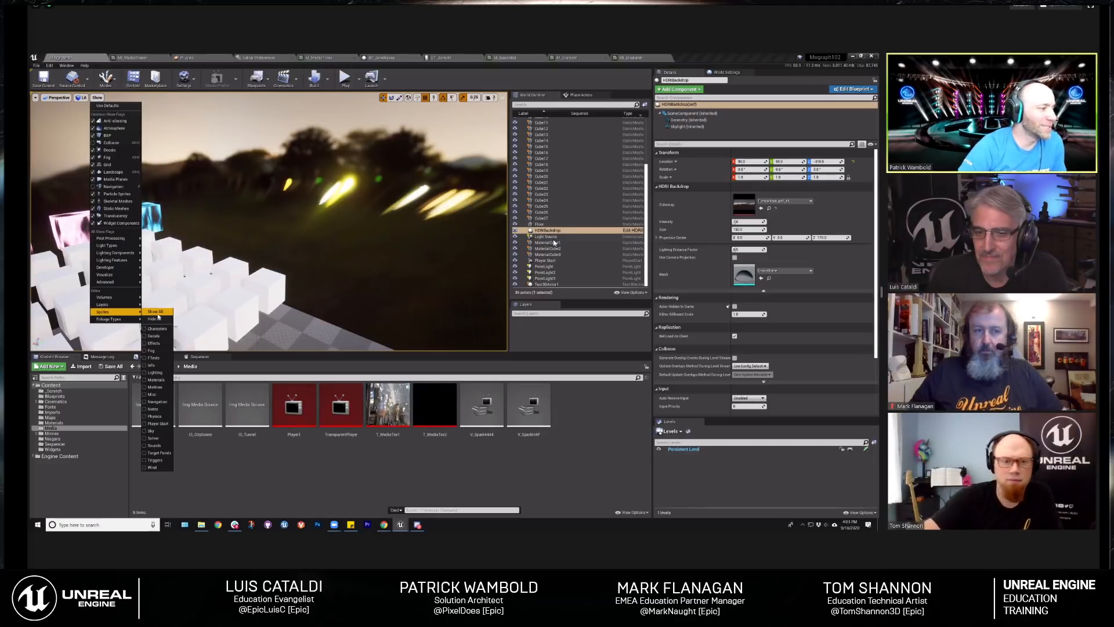
pyautogui.click(155, 312)
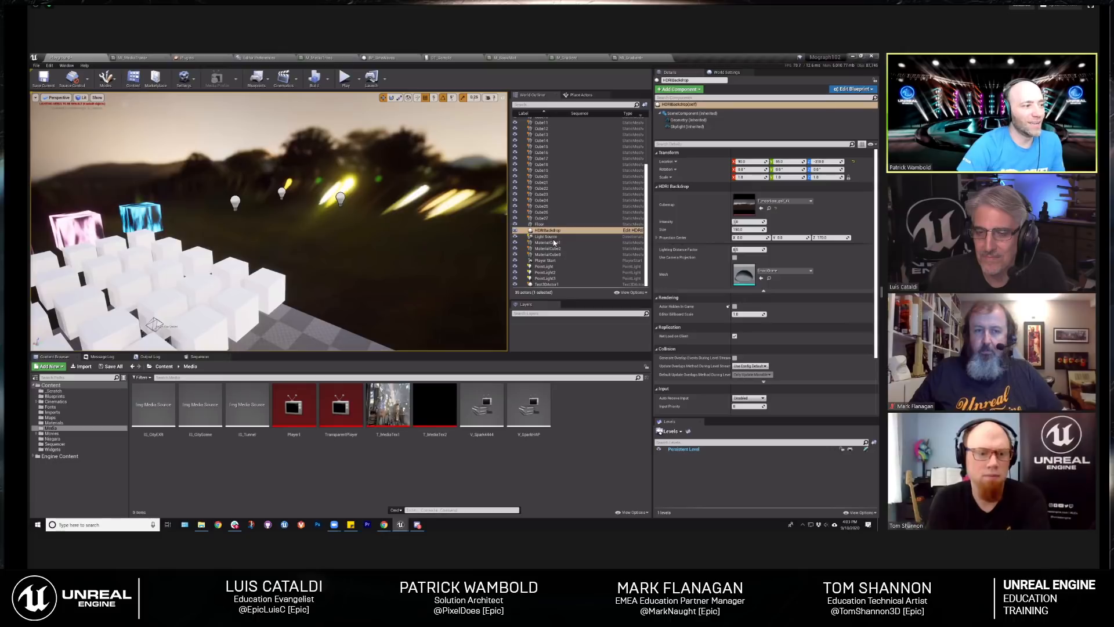
pyautogui.moveTo(323, 223); pyautogui.dragTo(357, 204, button='right')
pyautogui.press('g')
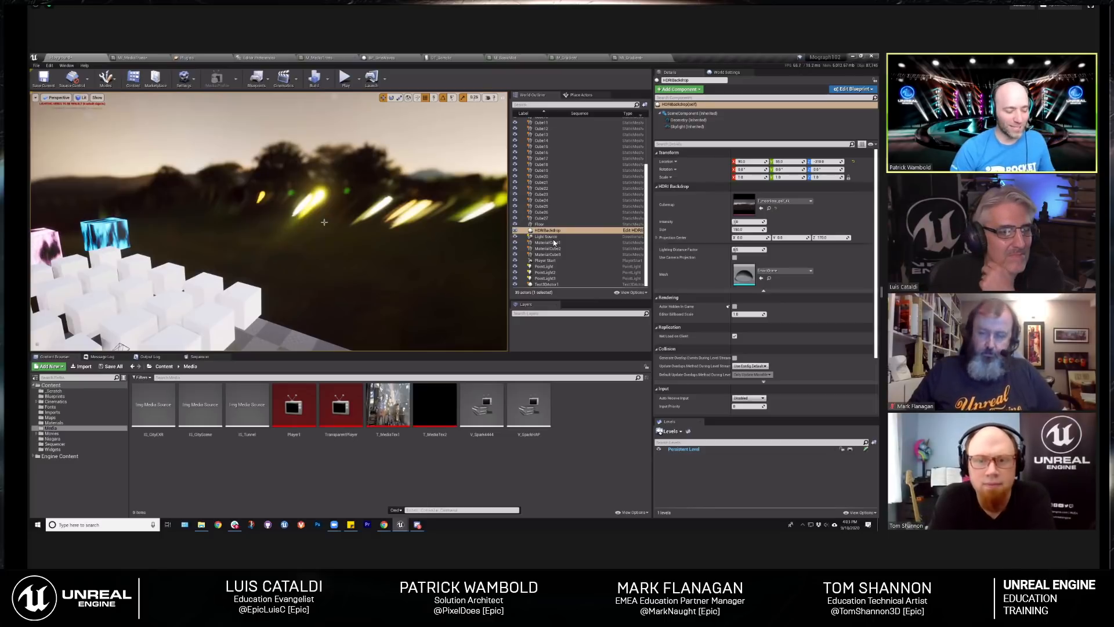
pyautogui.press('g')
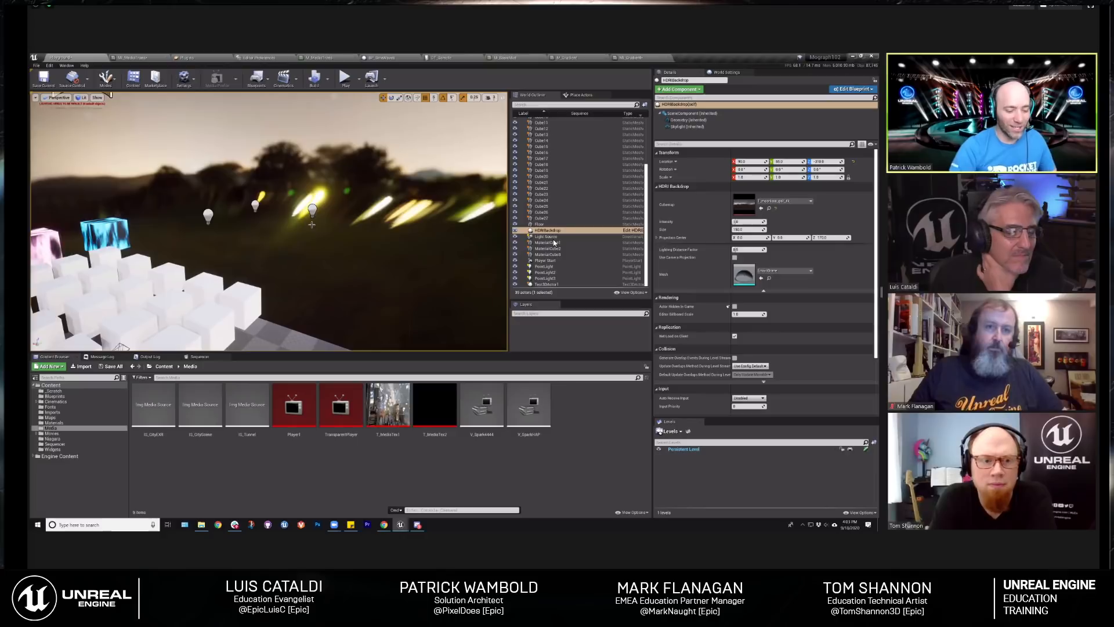
# Step: Switch the perspective viewport to immersive full-screen mode and back to the normal editor layout
pyautogui.press('F11')
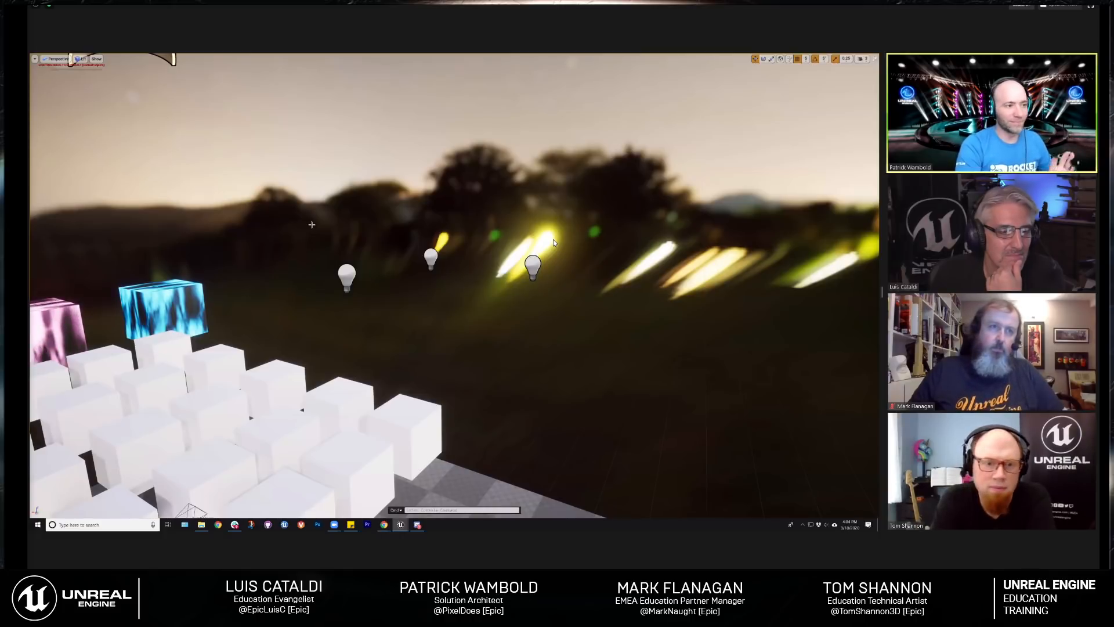
pyautogui.press('F11')
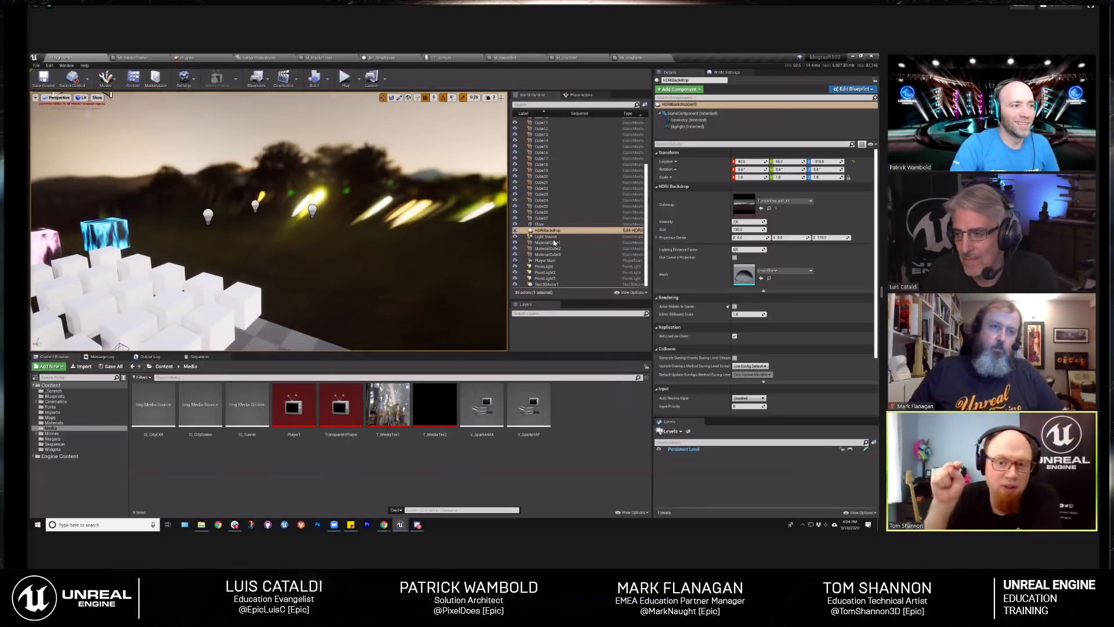
pyautogui.press('F9')
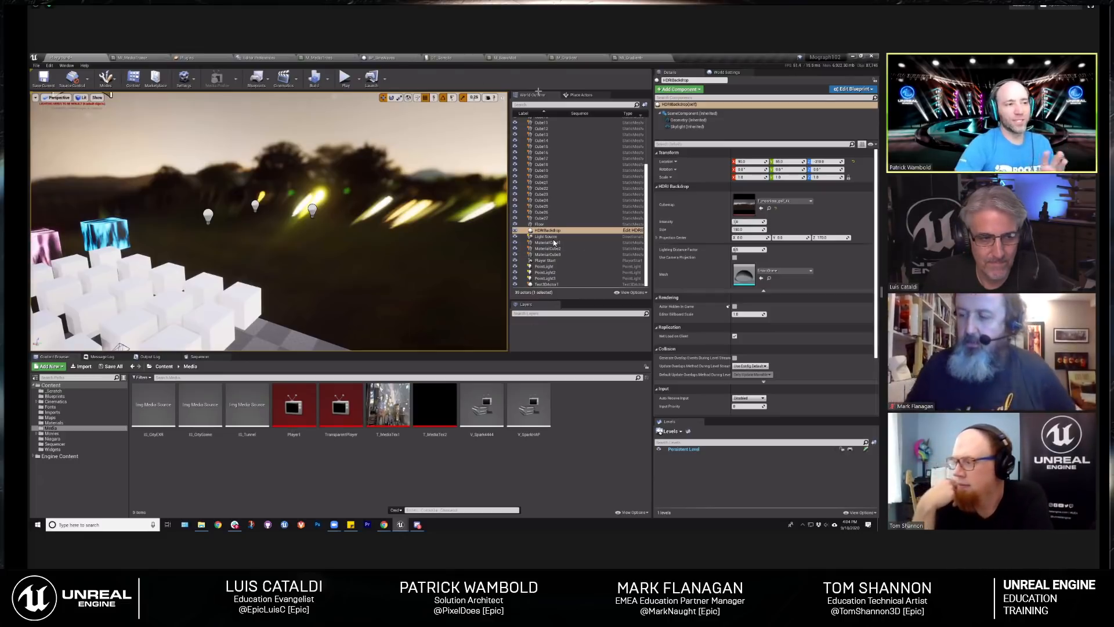
# Step: Switch to the four-viewport layout, maximize the perspective view, restore all four views, and zoom out the Back wireframe view
pyautogui.click(504, 99)
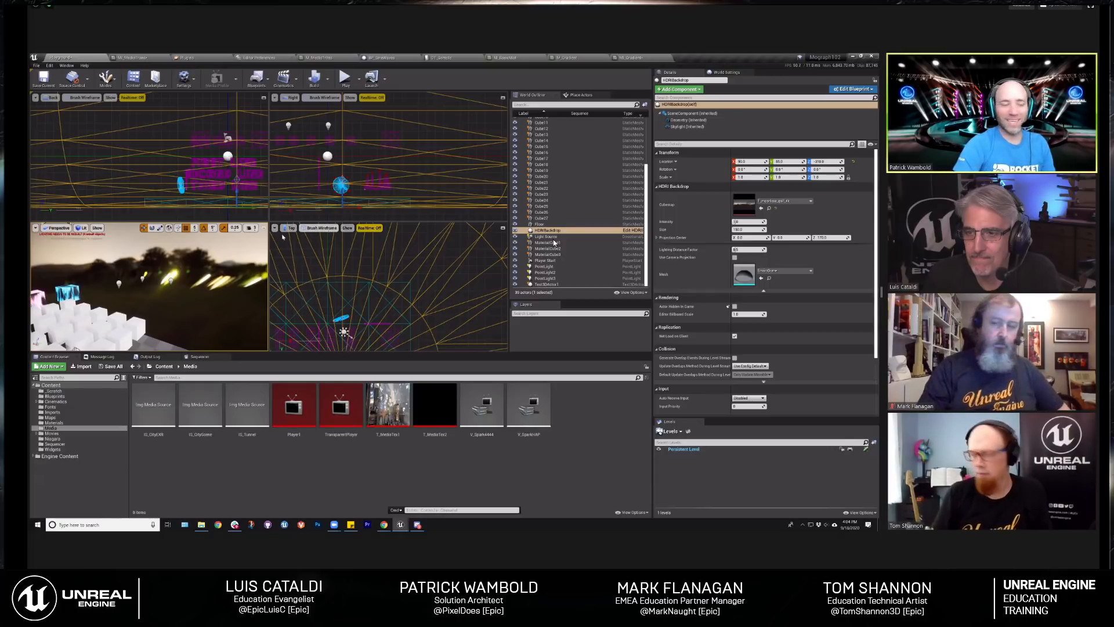
pyautogui.click(265, 227)
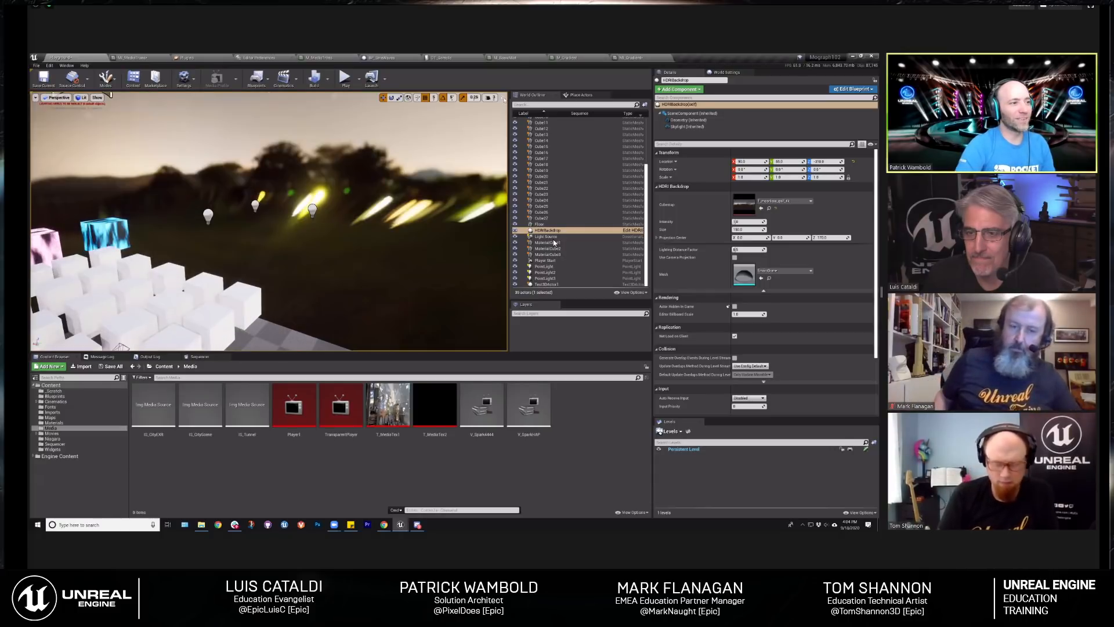
pyautogui.click(503, 98)
pyautogui.scroll(-5, 174, 163)
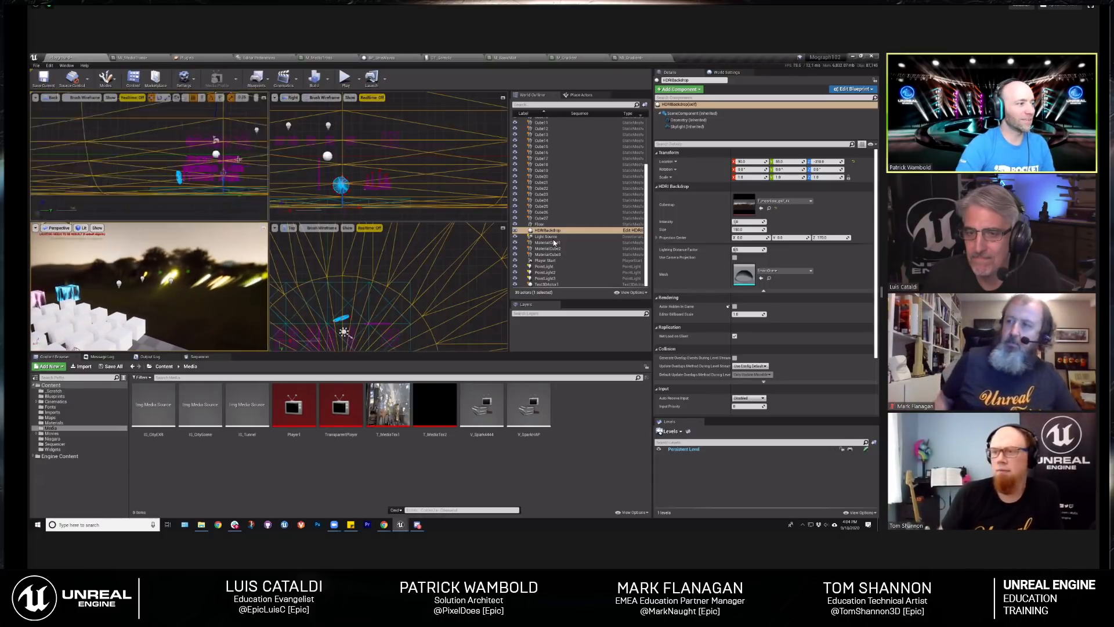
# Step: Zoom and pan the orthographic views, and check the Top view's Post Processing show flags and its viewport options
pyautogui.scroll(5, 189, 188)
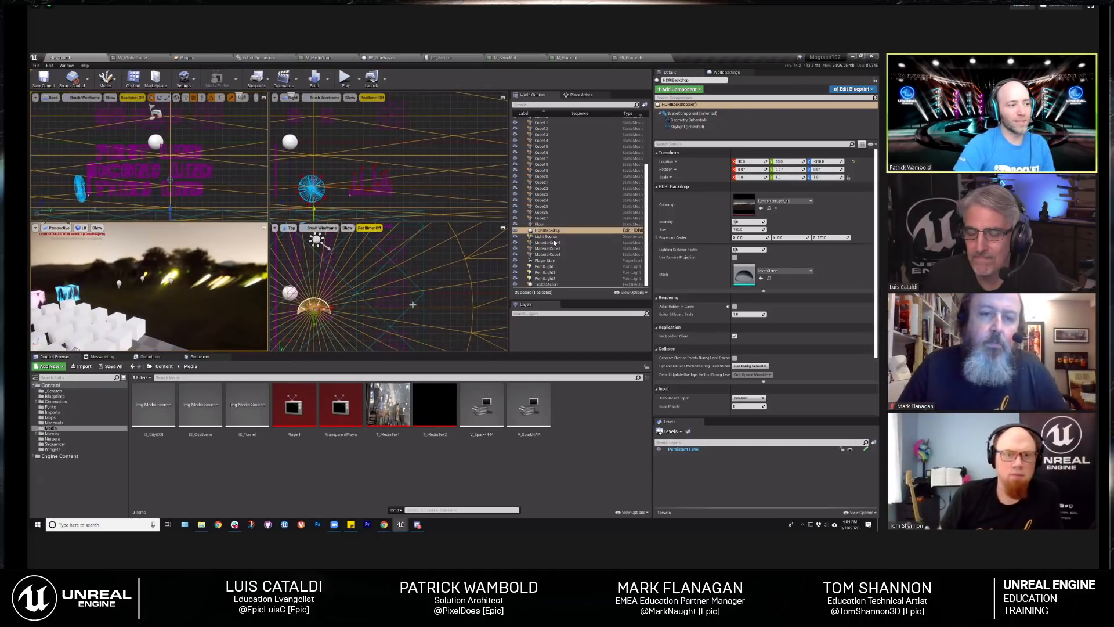
pyautogui.scroll(-3, 437, 280)
pyautogui.moveTo(438, 280); pyautogui.dragTo(488, 285, button='right')
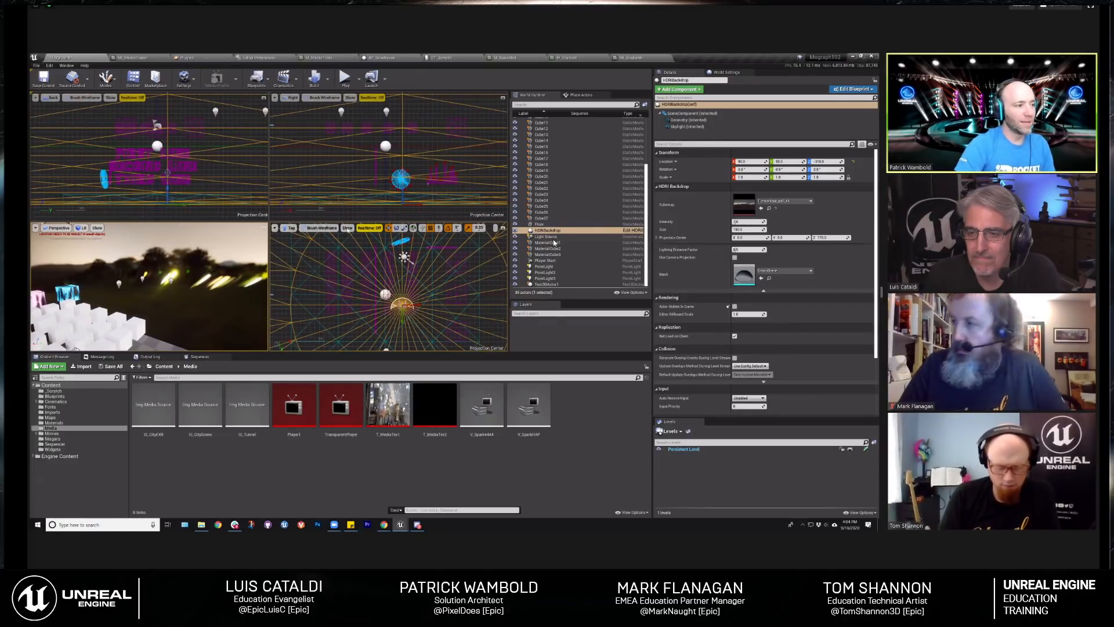
pyautogui.click(347, 227)
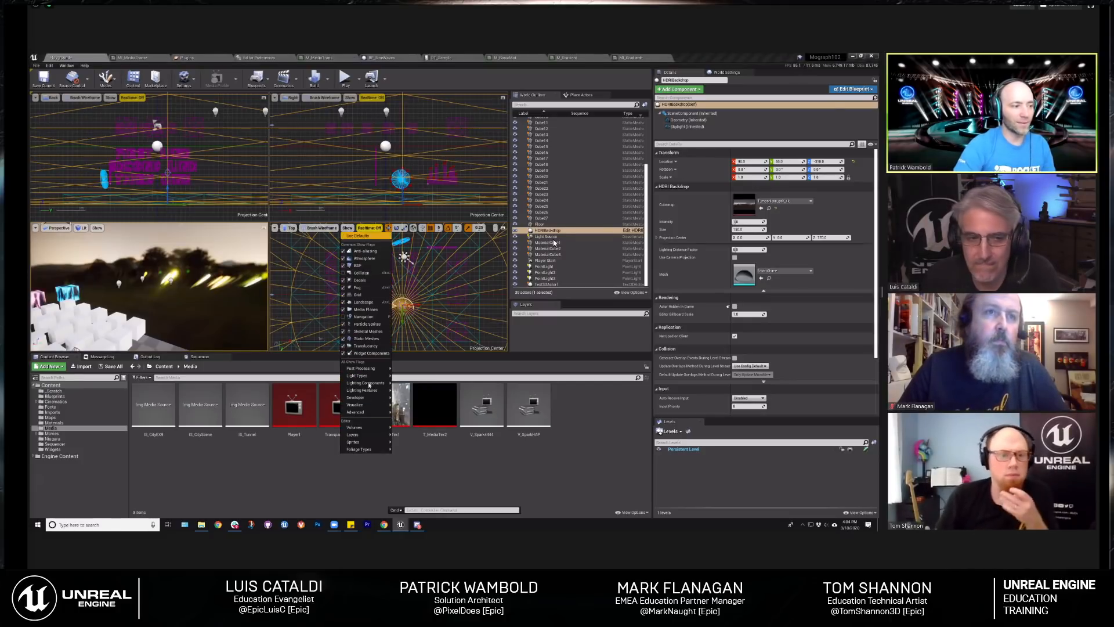
pyautogui.moveTo(370, 369)
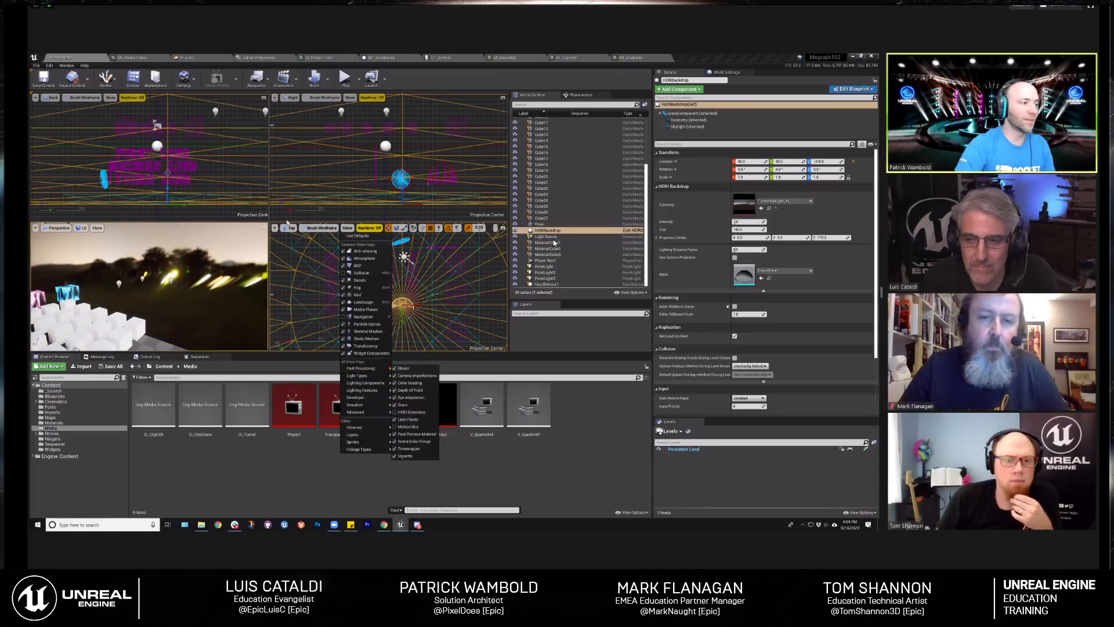
pyautogui.moveTo(277, 229)
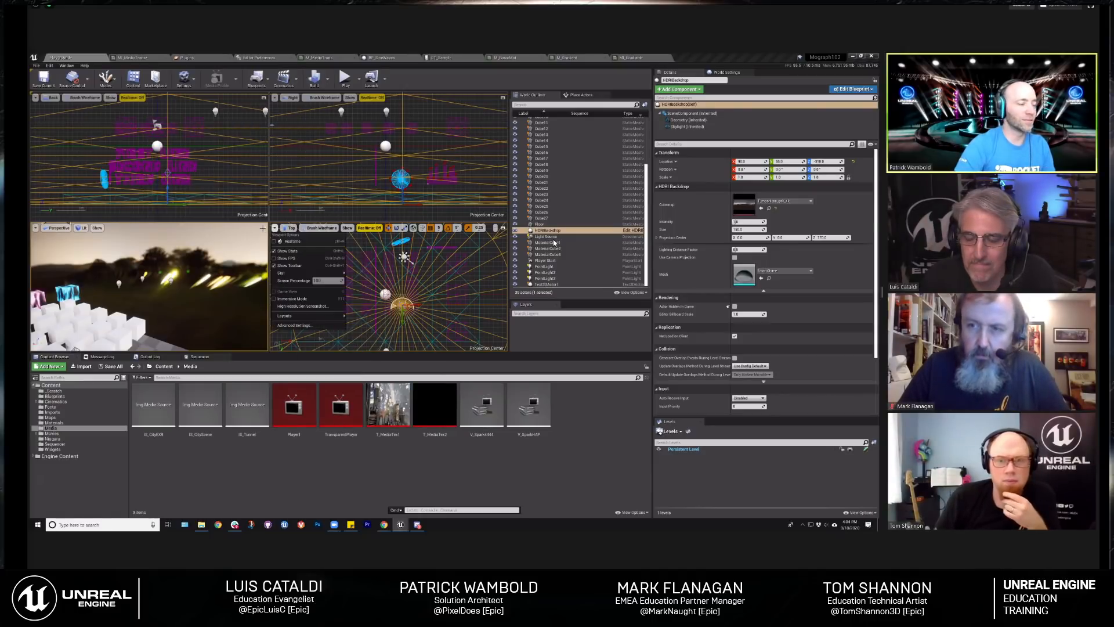
# Step: Maximize the perspective viewport and reframe it on the cubes and point lights
pyautogui.click(263, 228)
pyautogui.moveTo(388, 186); pyautogui.dragTo(366, 187, button='right')
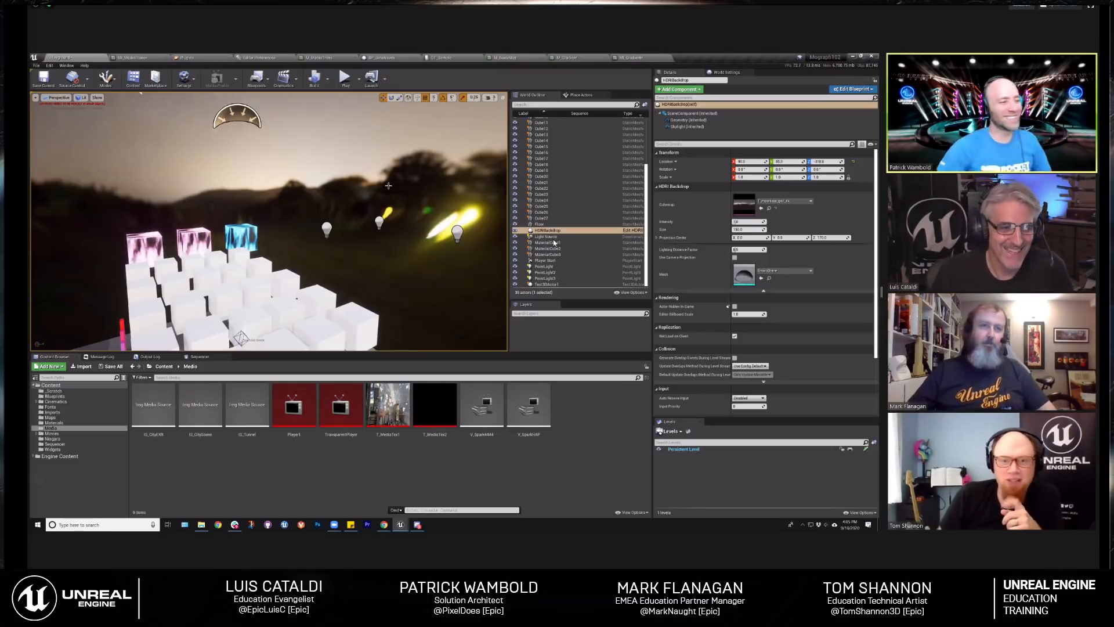
pyautogui.moveTo(388, 186); pyautogui.dragTo(397, 196, button='right')
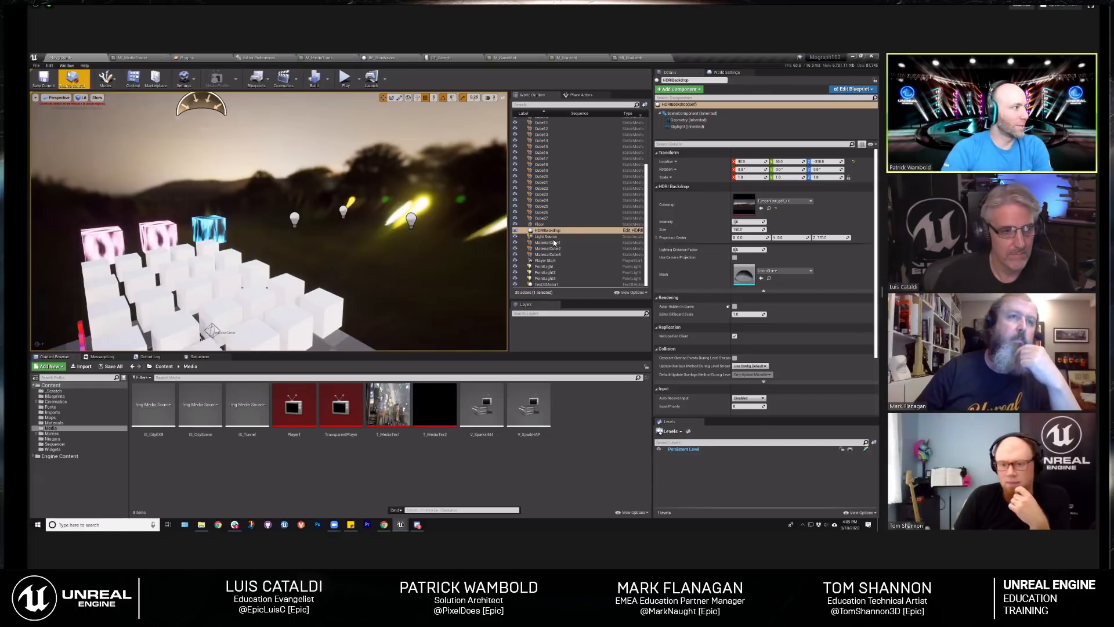
# Step: Bring up the Sequencer panel with the LS_Master sequence
pyautogui.click(67, 65)
pyautogui.click(52, 68)
pyautogui.click(65, 66)
pyautogui.moveTo(84, 78)
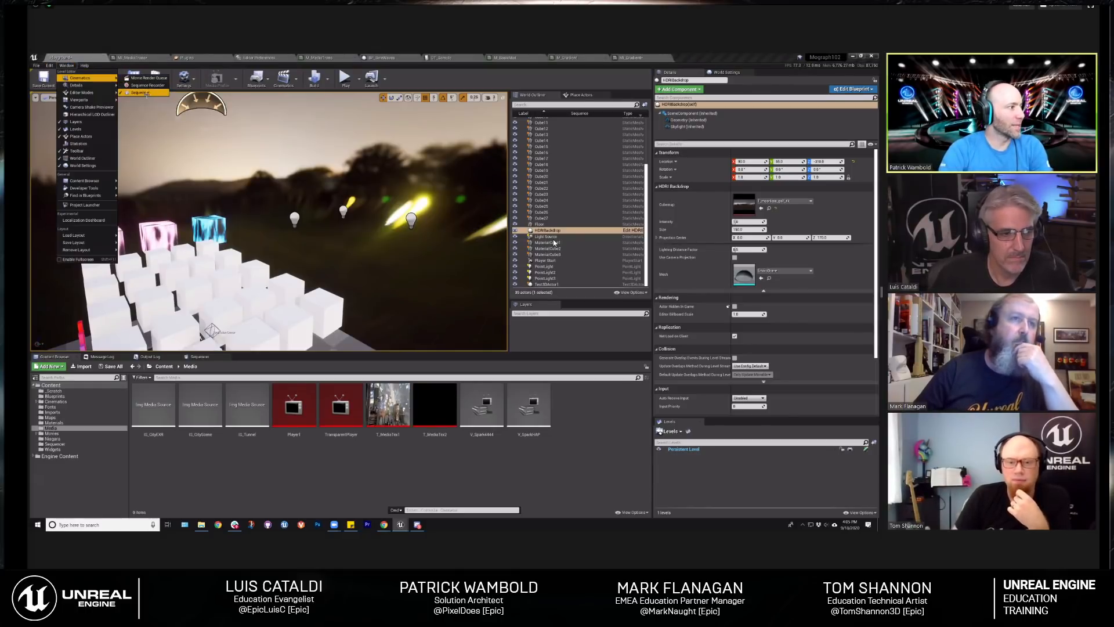
pyautogui.click(150, 92)
# Step: Open the Movie Render Queue and reposition its window over the viewport
pyautogui.click(69, 66)
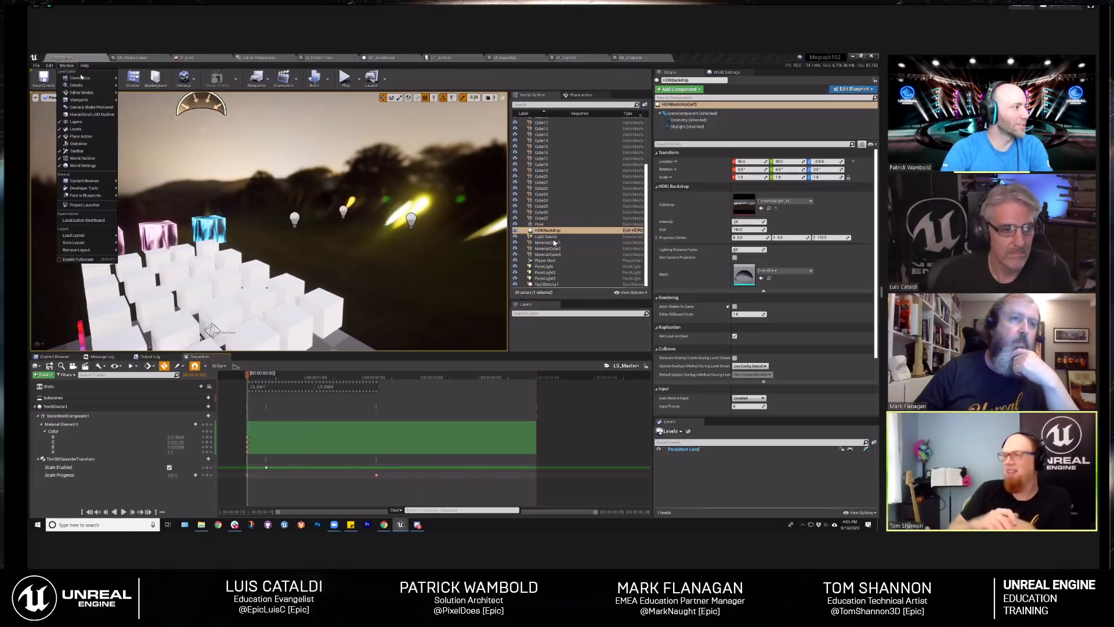
pyautogui.moveTo(82, 78)
pyautogui.click(142, 78)
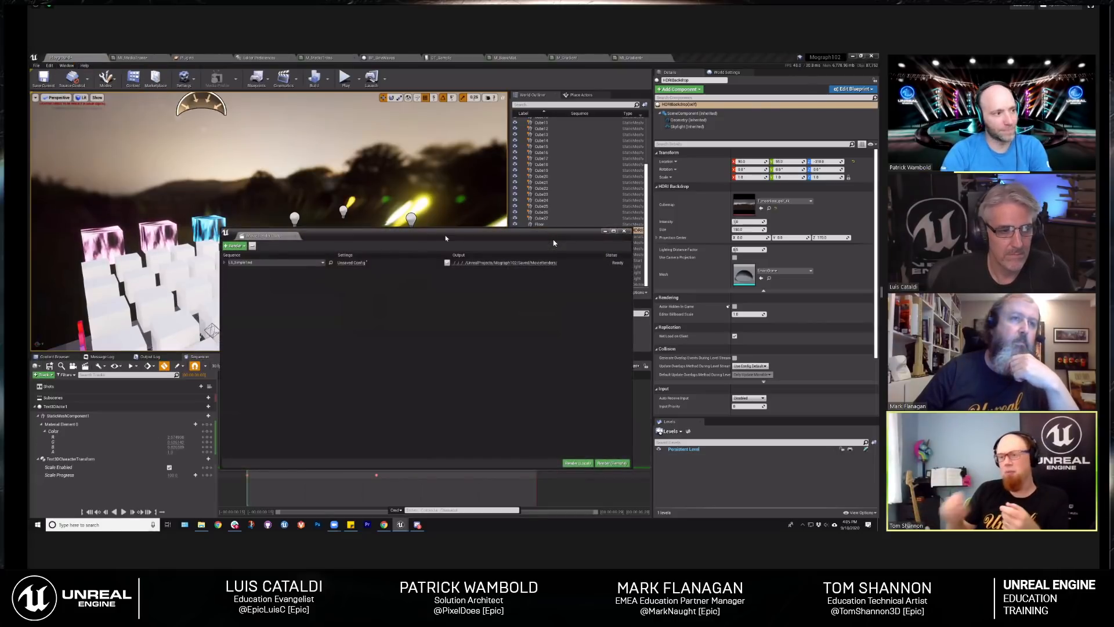
pyautogui.moveTo(434, 235); pyautogui.dragTo(378, 165)
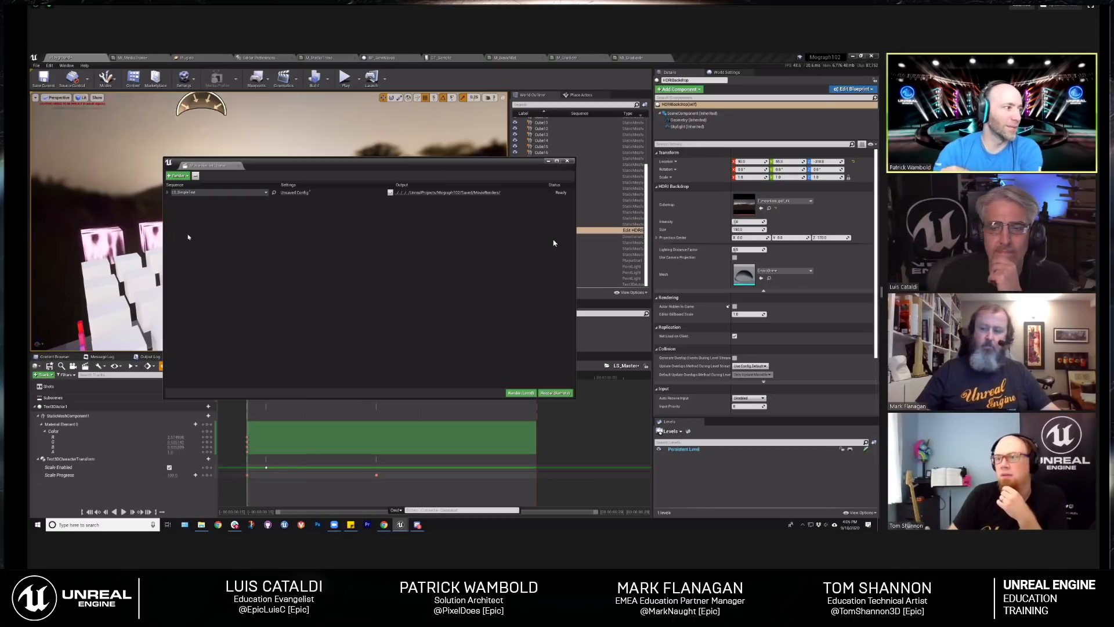
# Step: Open the queued job's render configuration, check its saved presets and available setting types, and close it
pyautogui.click(294, 193)
pyautogui.click(377, 195)
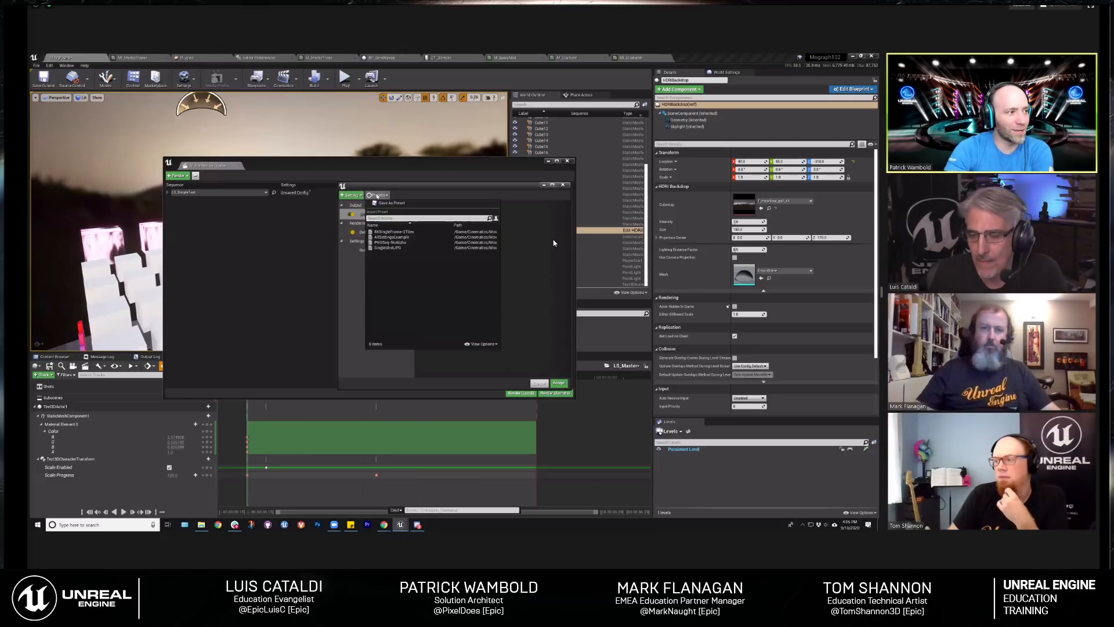
pyautogui.click(351, 196)
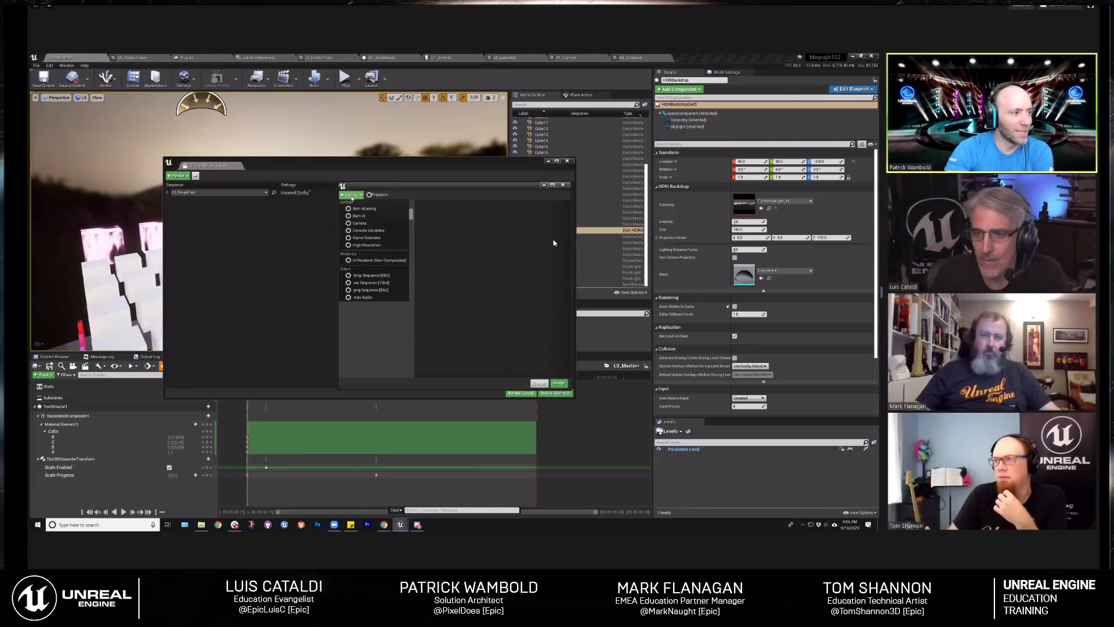
pyautogui.click(266, 193)
pyautogui.click(457, 196)
pyautogui.click(563, 184)
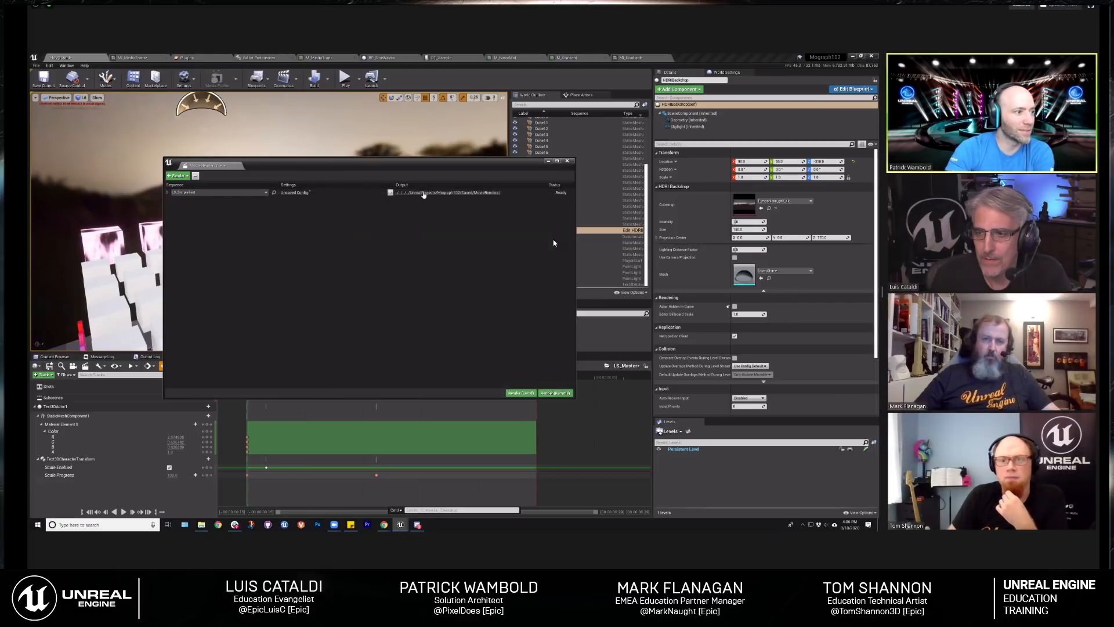
# Step: Reopen the job's render configuration and review the Output settings for directory, file name format, resolution and frames
pyautogui.click(291, 193)
pyautogui.click(366, 249)
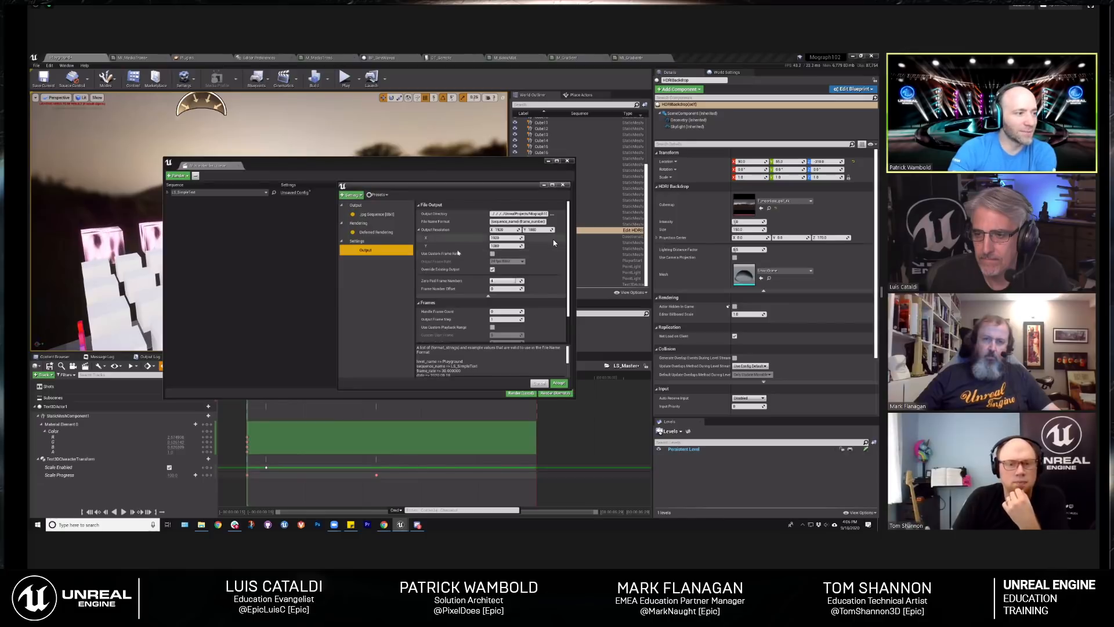
pyautogui.scroll(-2, 470, 255)
pyautogui.scroll(2, 470, 254)
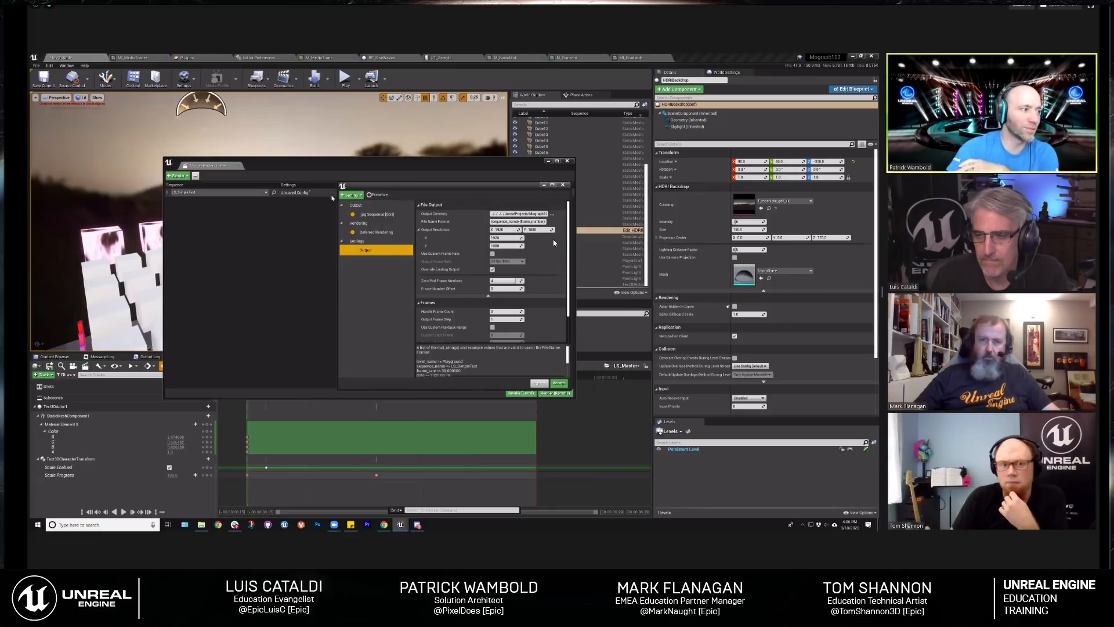
# Step: Add a Console Variables setting to the render configuration, and close the configuration without accepting it, along with the Movie Render Queue
pyautogui.click(357, 196)
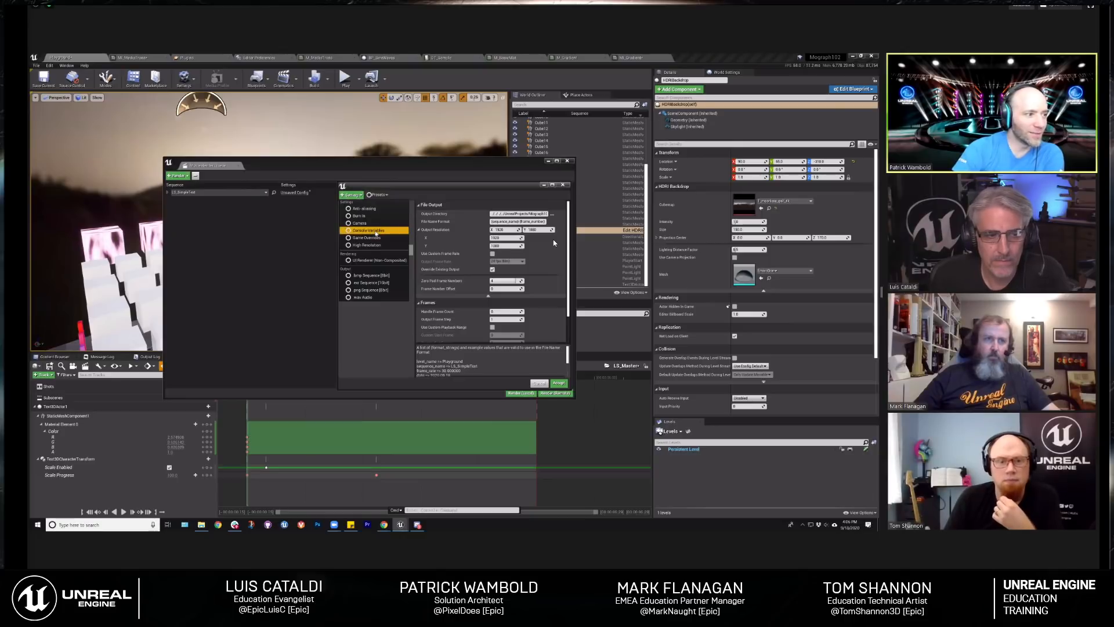
pyautogui.click(368, 231)
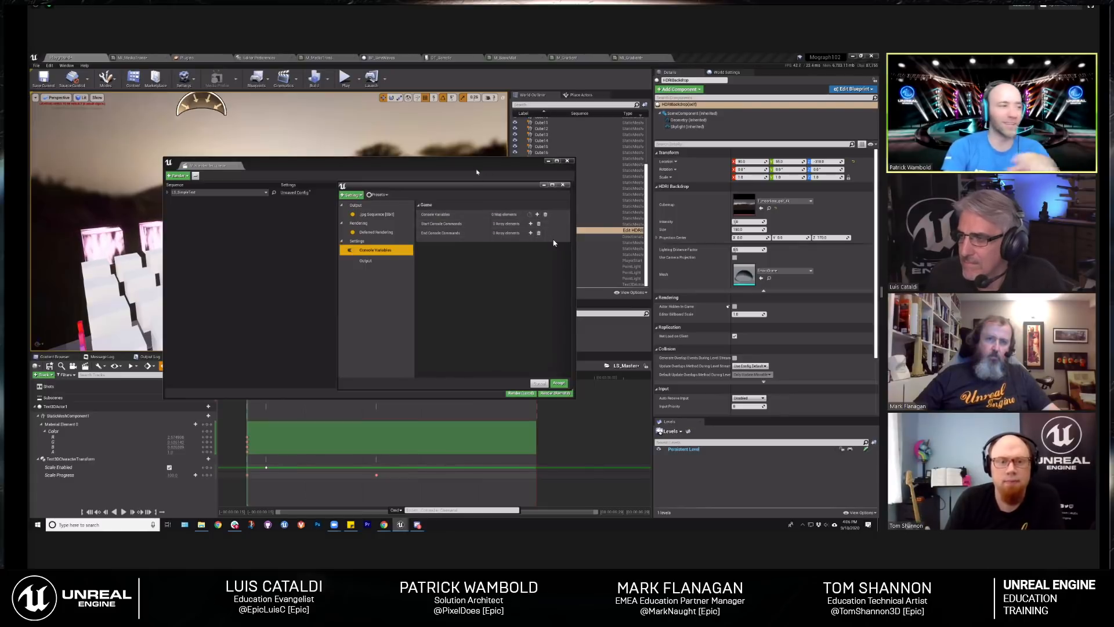
pyautogui.moveTo(393, 168); pyautogui.dragTo(428, 175)
pyautogui.click(563, 185)
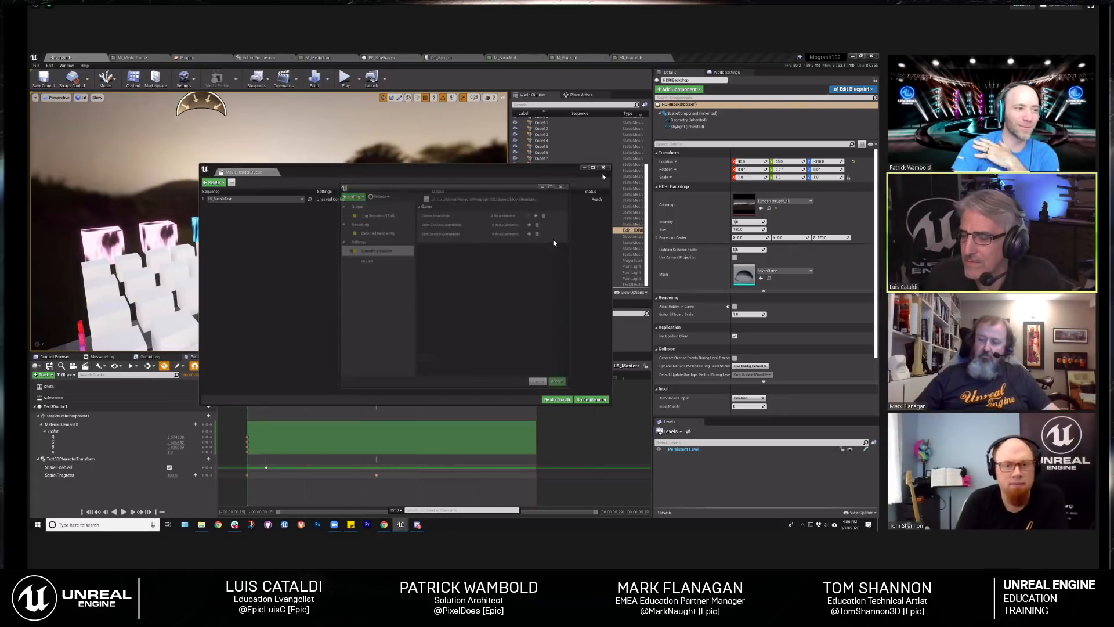
pyautogui.click(603, 168)
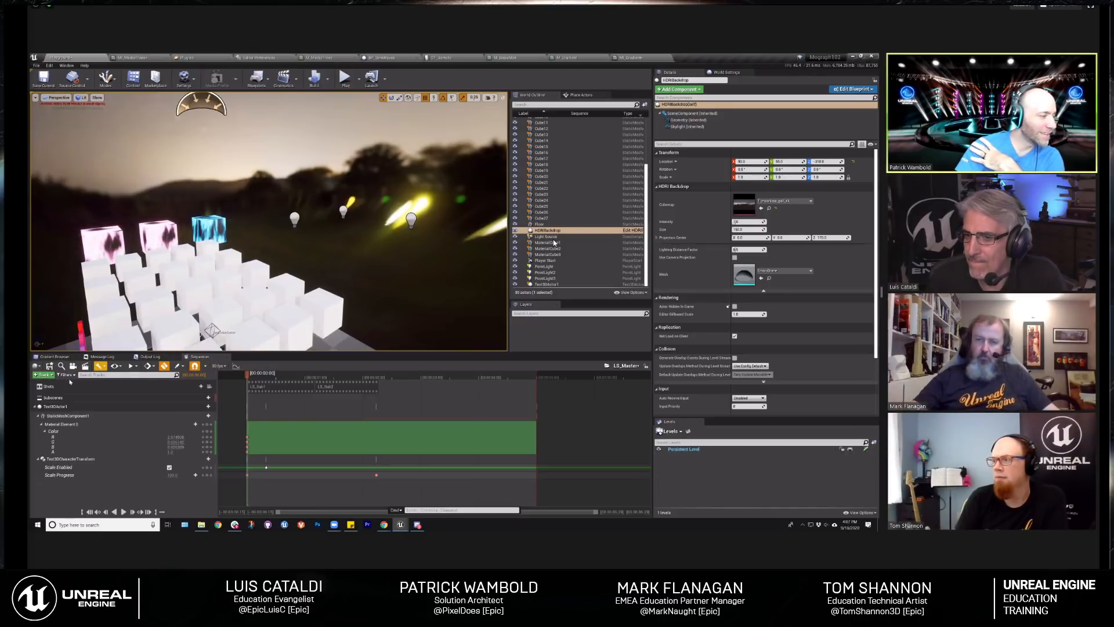
# Step: Check the track types that Sequencer can add, and open the Shots track's EDL and Final Cut Pro import and export options
pyautogui.click(50, 375)
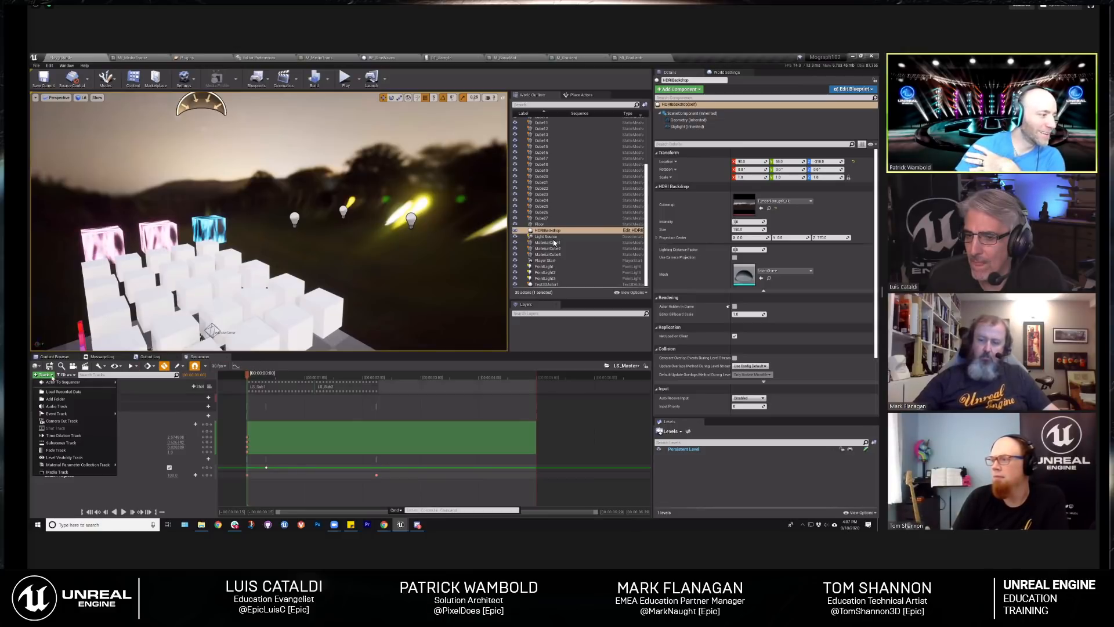
pyautogui.click(45, 377)
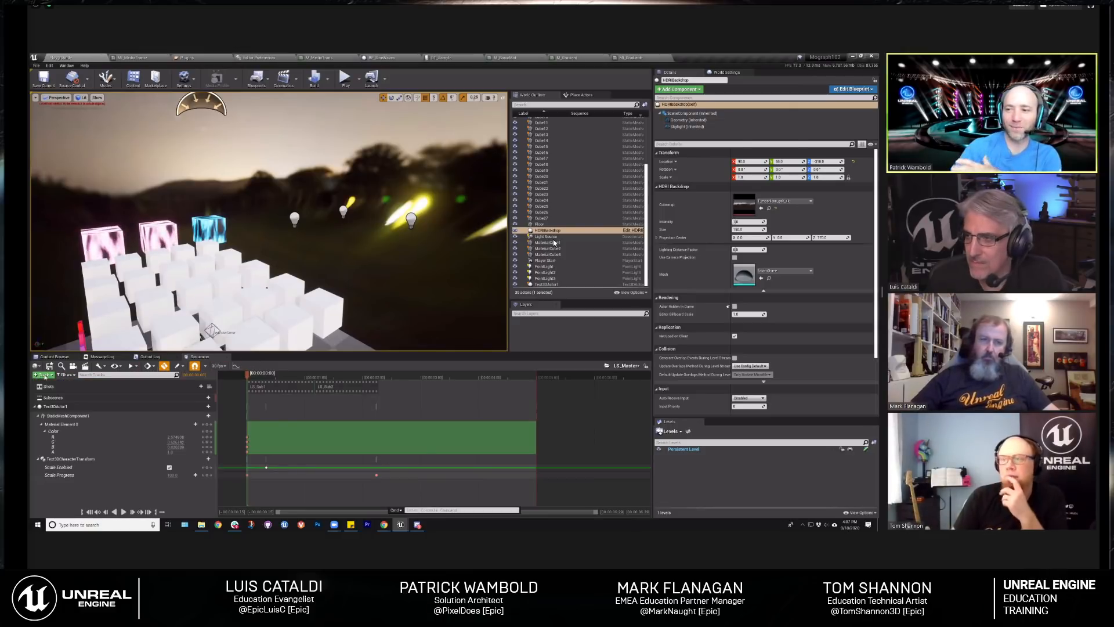
pyautogui.click(62, 392)
pyautogui.rightClick(63, 392)
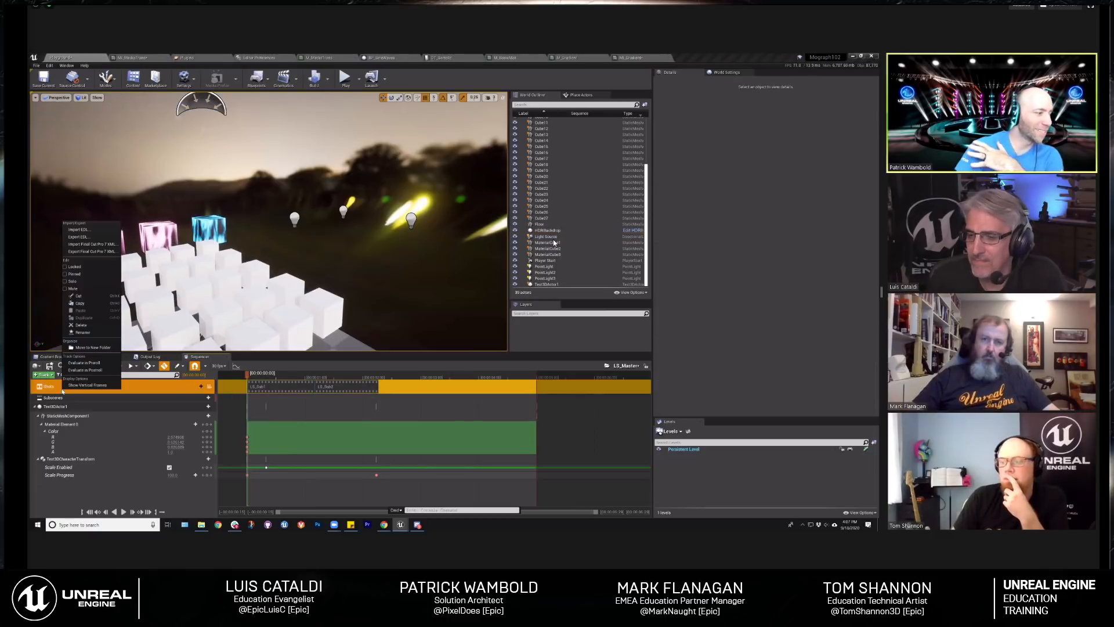